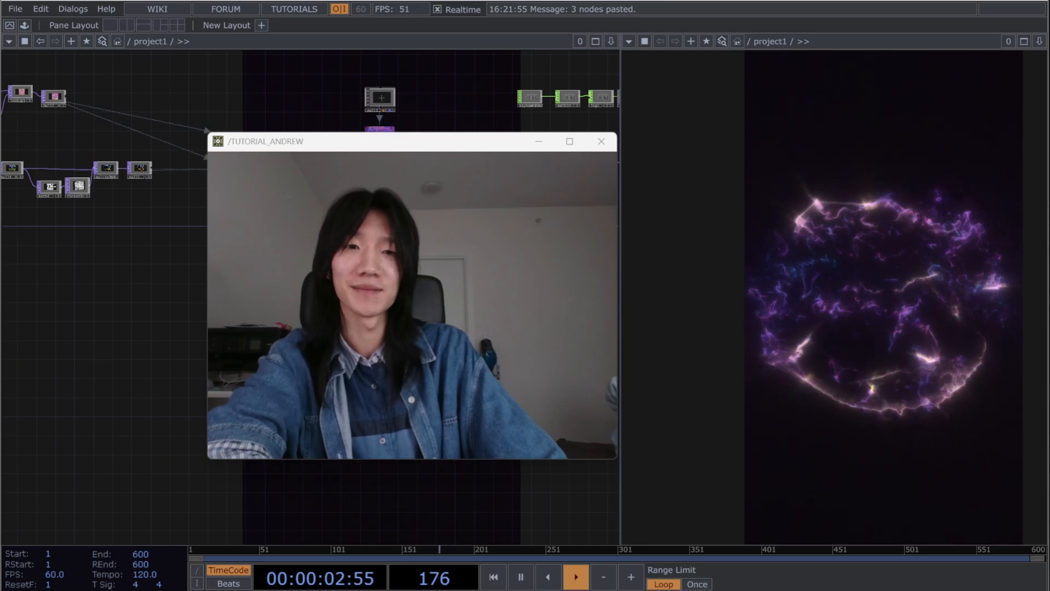
Step: Switch to the web browser and look over the nycresistor Instagram post and the supermarket sallad and paketa12 YouTube channels
{"action": "key", "text": "alt+Tab"}
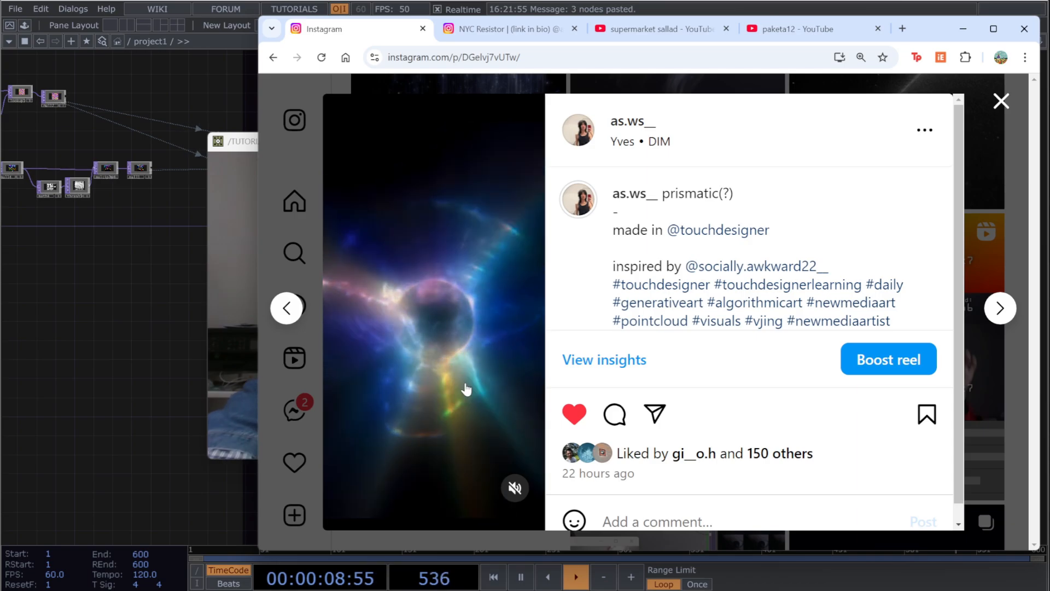
{"action": "left_click", "coordinate": [492, 32]}
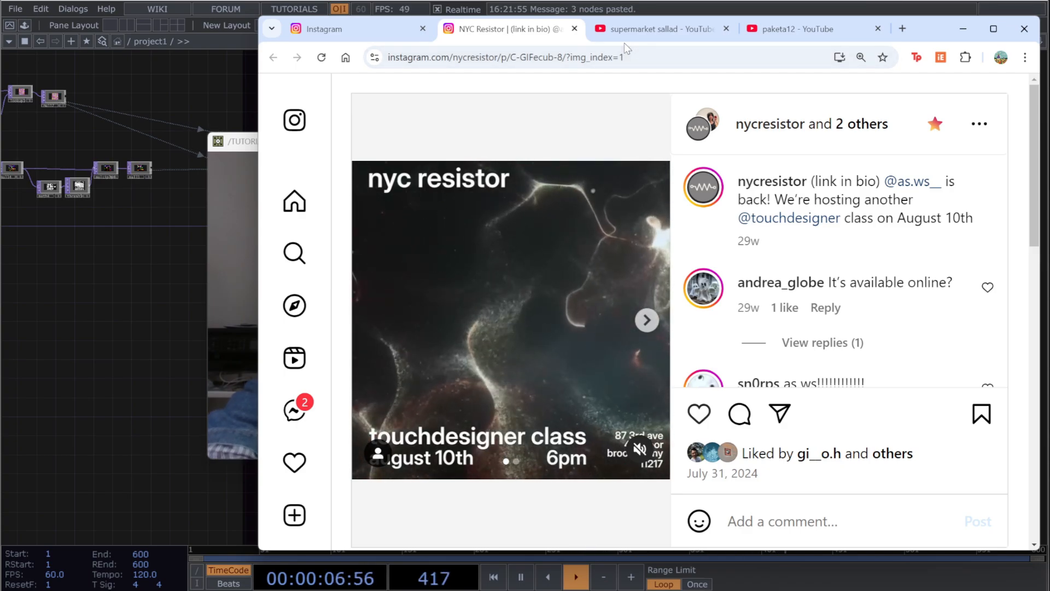
{"action": "left_click", "coordinate": [634, 32]}
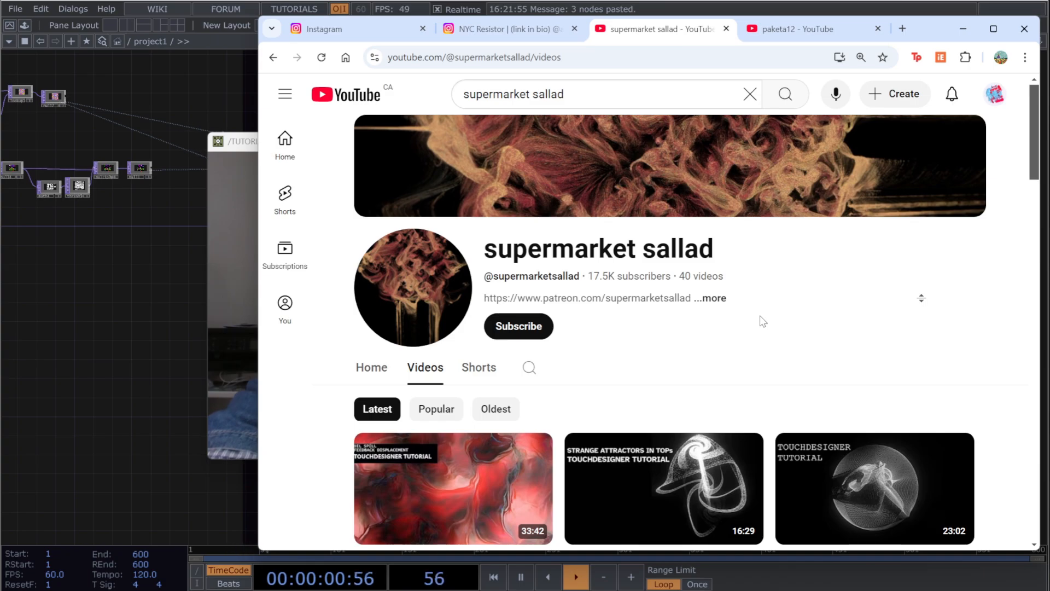
{"action": "scroll", "coordinate": [760, 319], "scroll_direction": "down", "scroll_amount": 2}
{"action": "scroll", "coordinate": [760, 323], "scroll_direction": "up", "scroll_amount": 2}
{"action": "key", "text": "ctrl+Tab"}
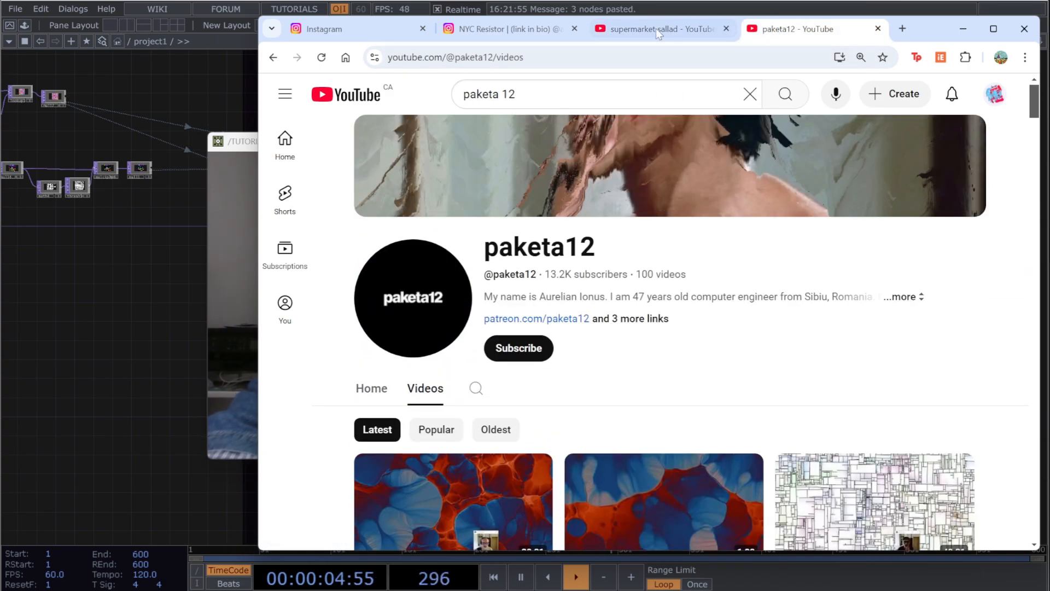
{"action": "mouse_move", "coordinate": [658, 27]}
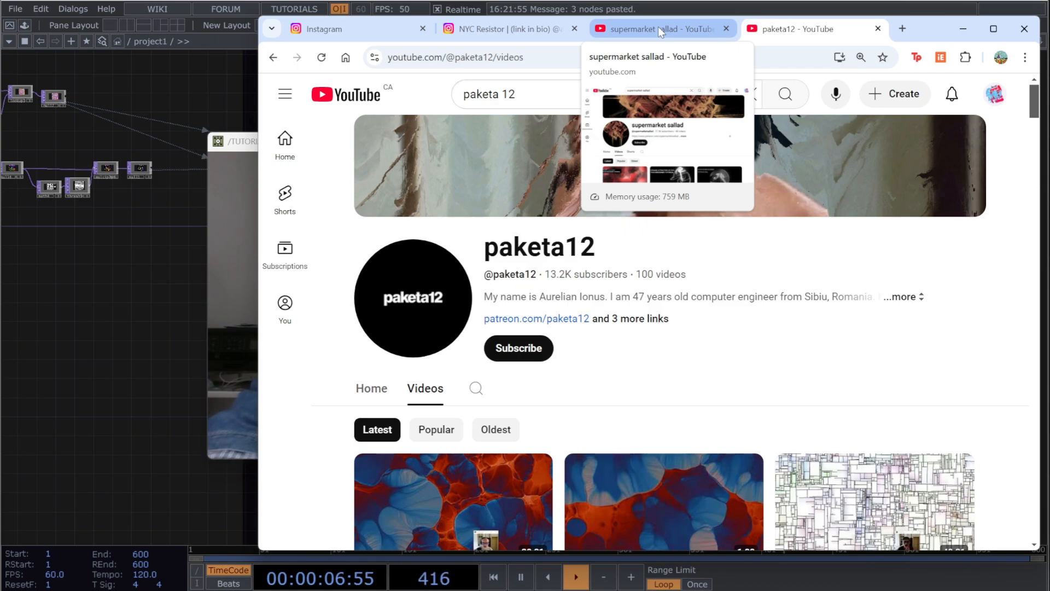
Step: Browse the TouchDesigner tutorial videos on the supermarket sallad channel
{"action": "left_click", "coordinate": [659, 30]}
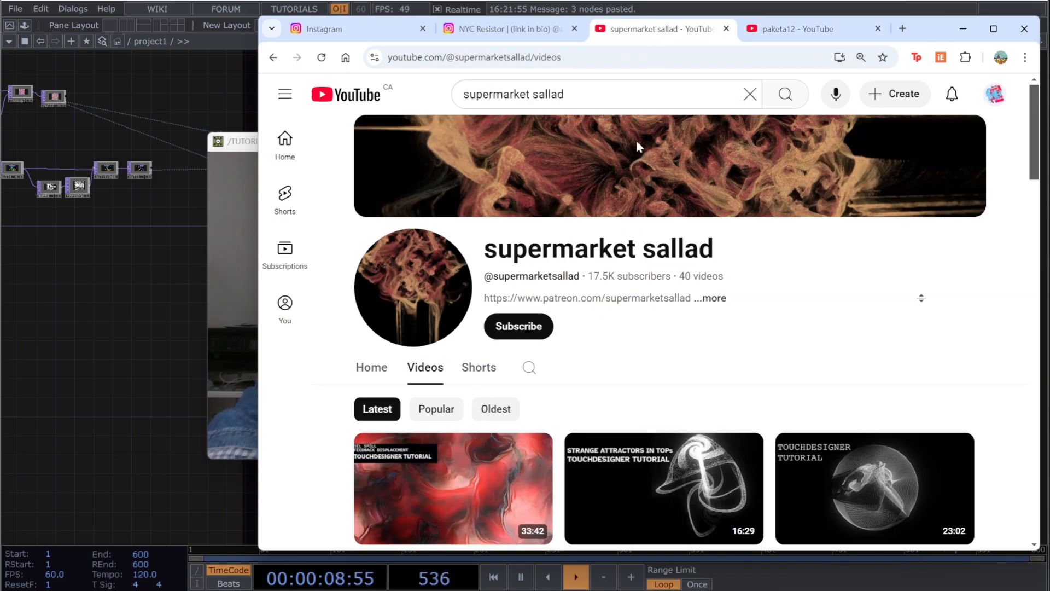
{"action": "scroll", "coordinate": [893, 285], "scroll_direction": "down", "scroll_amount": 1}
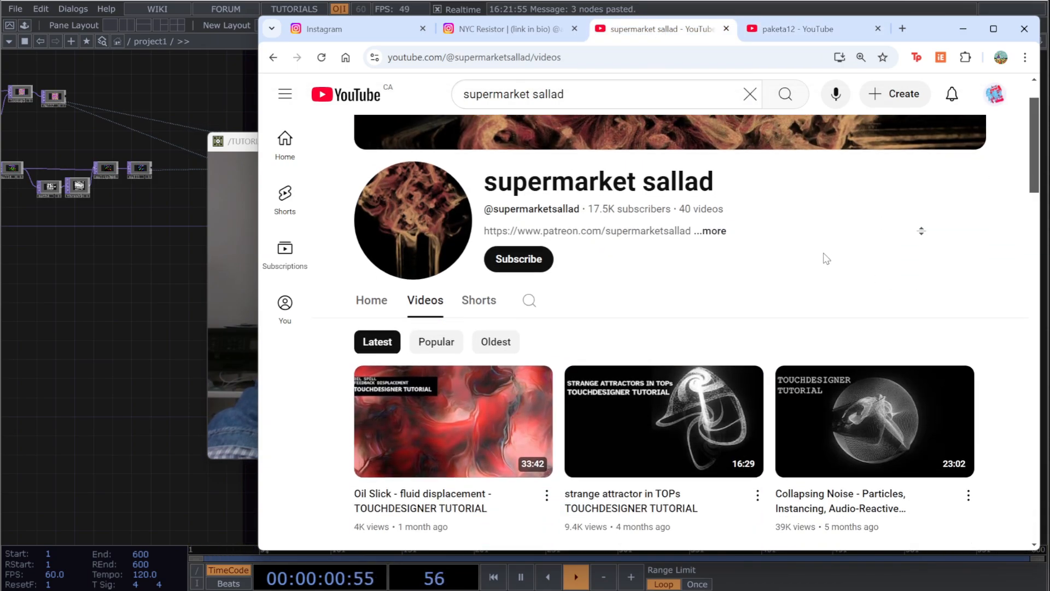
{"action": "scroll", "coordinate": [839, 246], "scroll_direction": "down", "scroll_amount": 5}
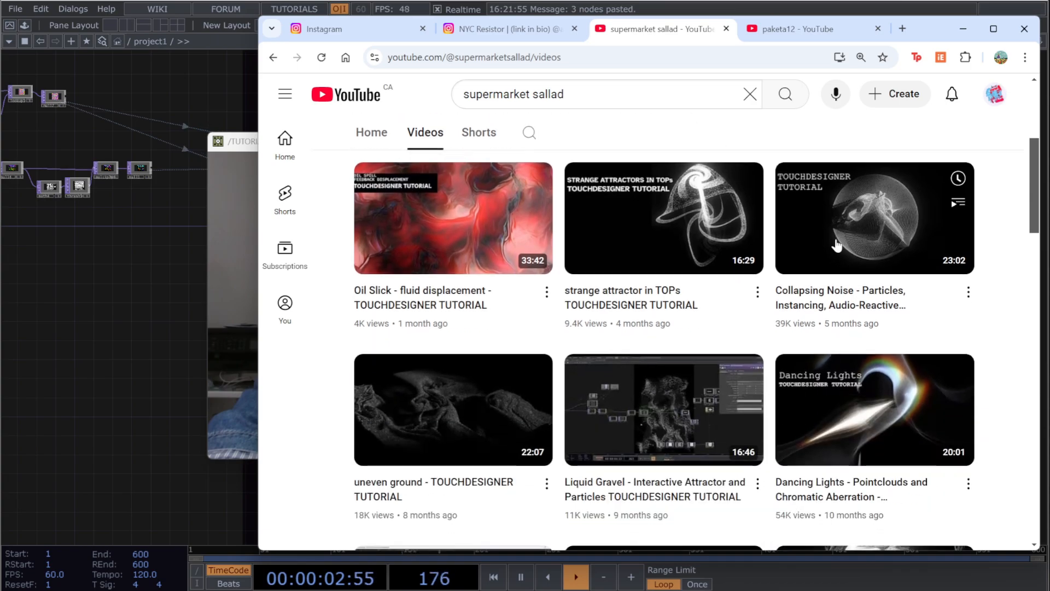
{"action": "scroll", "coordinate": [355, 268], "scroll_direction": "down", "scroll_amount": 4}
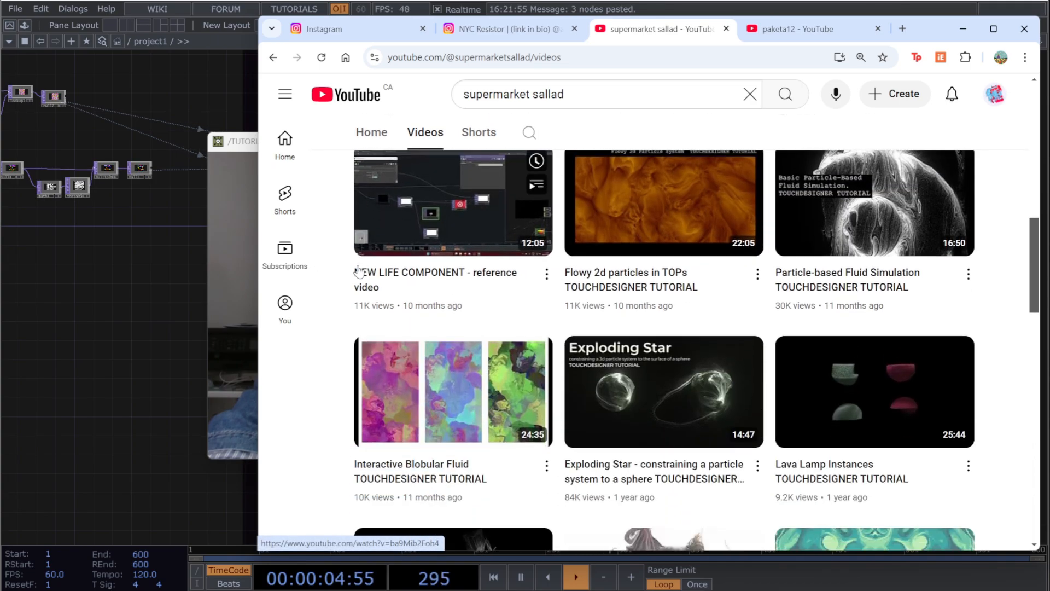
{"action": "scroll", "coordinate": [356, 269], "scroll_direction": "down", "scroll_amount": 5}
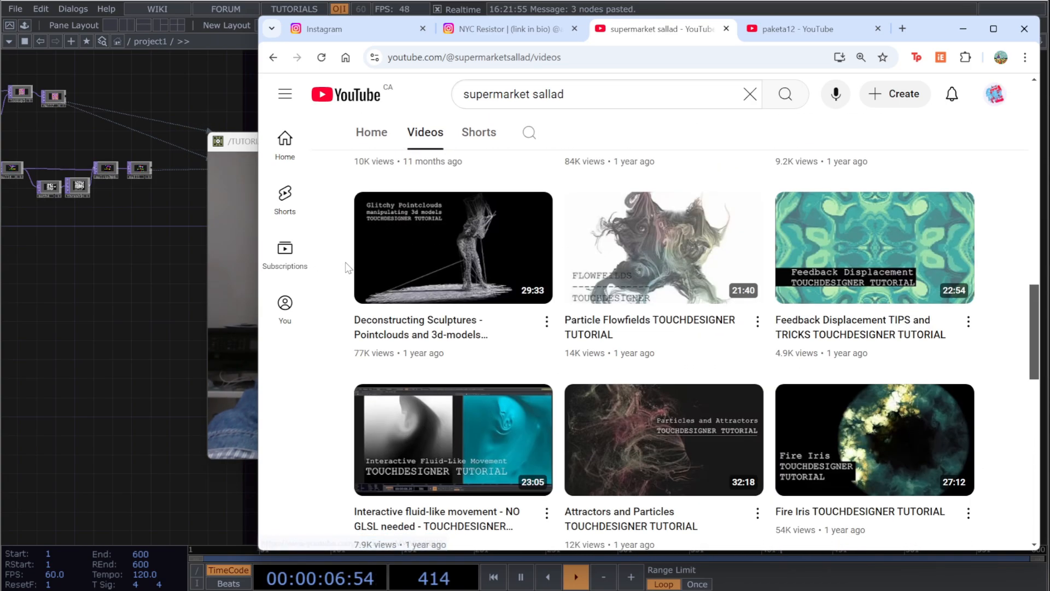
{"action": "scroll", "coordinate": [351, 274], "scroll_direction": "up", "scroll_amount": 7}
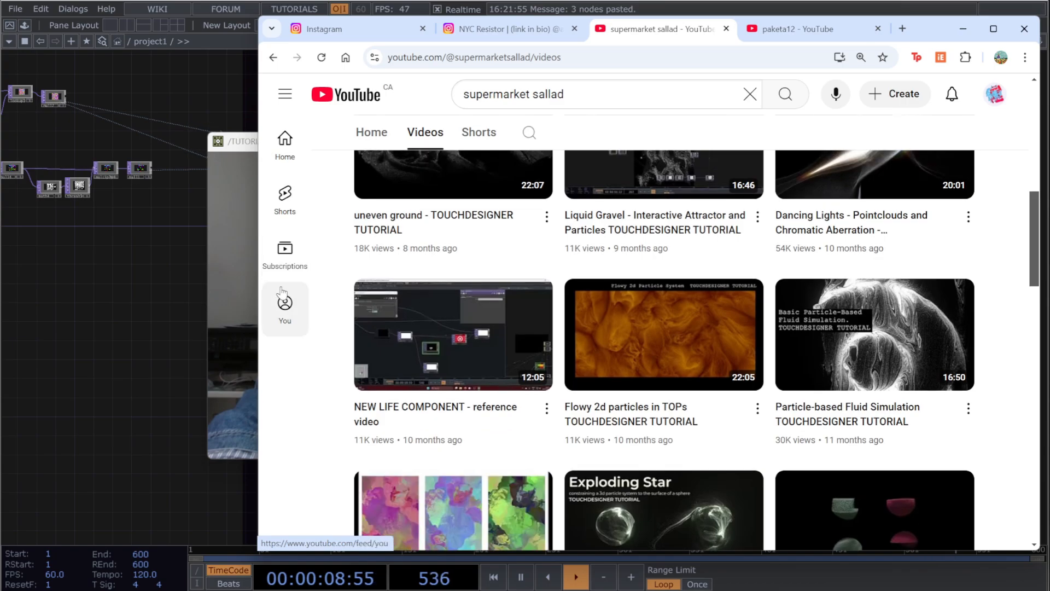
{"action": "scroll", "coordinate": [947, 269], "scroll_direction": "up", "scroll_amount": 3}
{"action": "scroll", "coordinate": [948, 277], "scroll_direction": "down", "scroll_amount": 3}
{"action": "scroll", "coordinate": [947, 276], "scroll_direction": "down", "scroll_amount": 5}
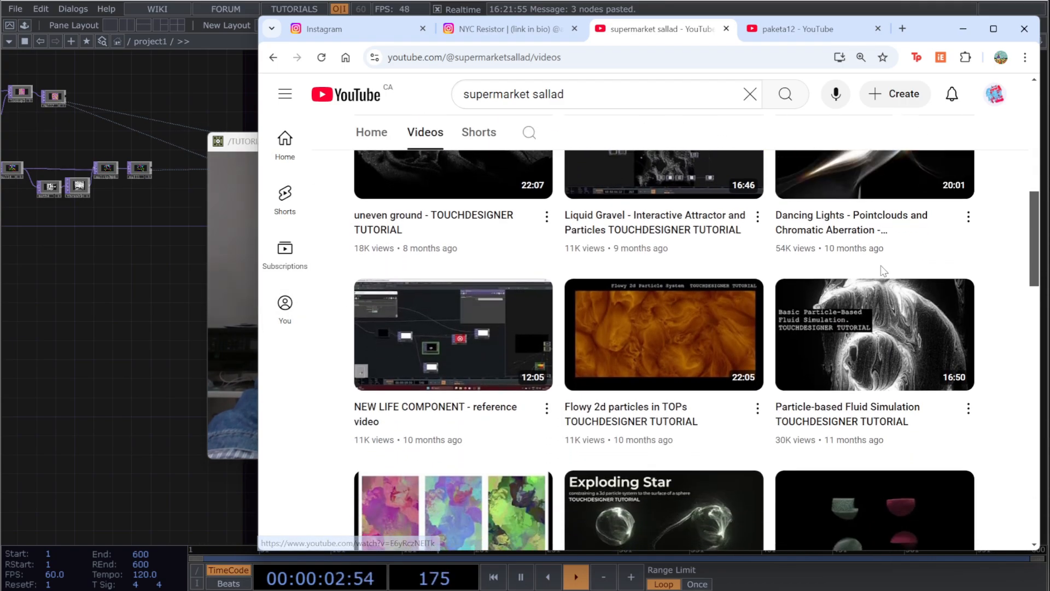
{"action": "scroll", "coordinate": [979, 277], "scroll_direction": "down", "scroll_amount": 7}
{"action": "scroll", "coordinate": [978, 280], "scroll_direction": "up", "scroll_amount": 1}
{"action": "scroll", "coordinate": [978, 280], "scroll_direction": "up", "scroll_amount": 8}
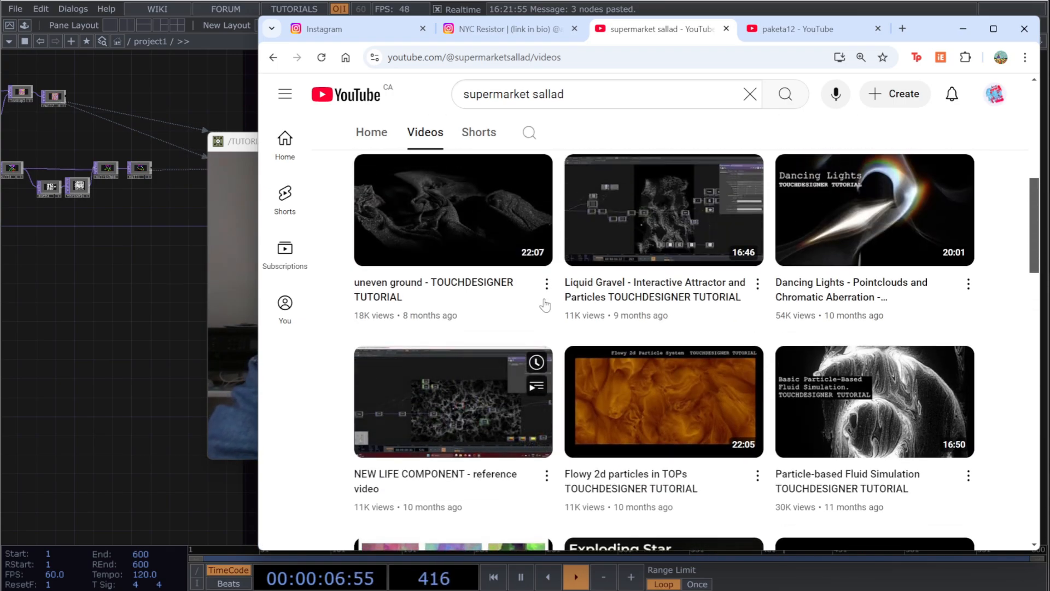
Step: Open and pause the supermarket sallad video "NEW LIFE COMPONENT - reference video" and highlight its title
{"action": "left_click", "coordinate": [437, 432]}
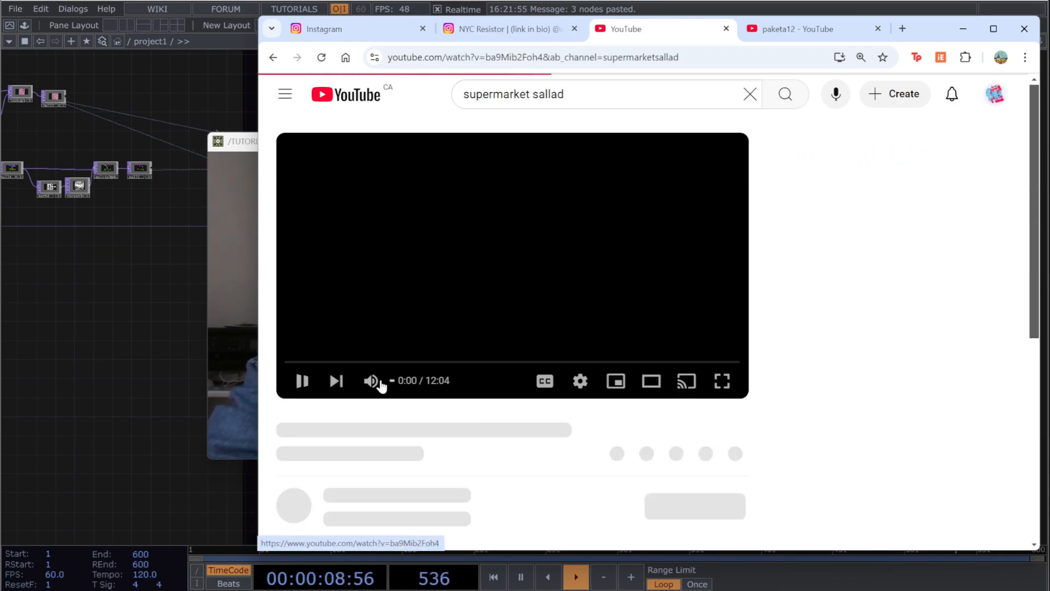
{"action": "left_click", "coordinate": [302, 380]}
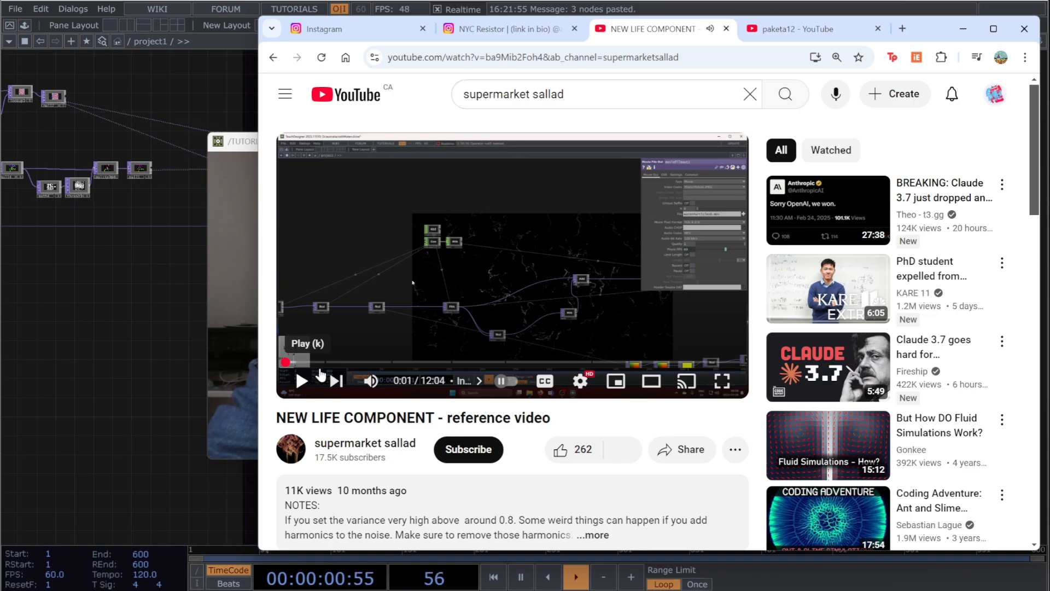
{"action": "left_click_drag", "start_coordinate": [296, 418], "coordinate": [403, 419]}
{"action": "left_click_drag", "start_coordinate": [565, 417], "coordinate": [278, 418]}
Step: Open the paketa12 video "rgbmath in Touchdesigner" from the end of the channel's list in a new tab and pause it
{"action": "left_click", "coordinate": [818, 30]}
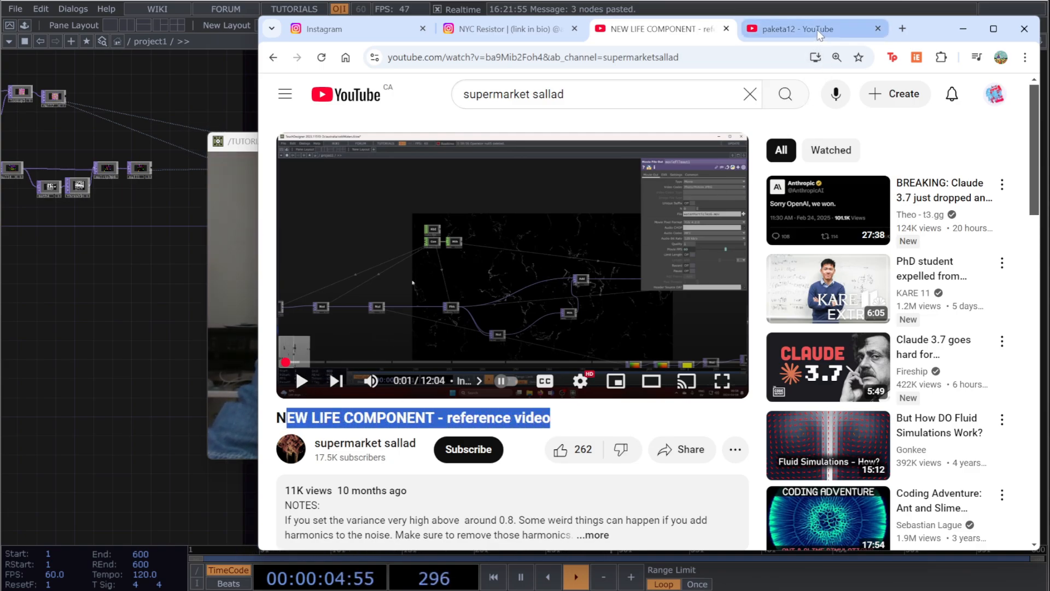
{"action": "scroll", "coordinate": [662, 337], "scroll_direction": "down", "scroll_amount": 20}
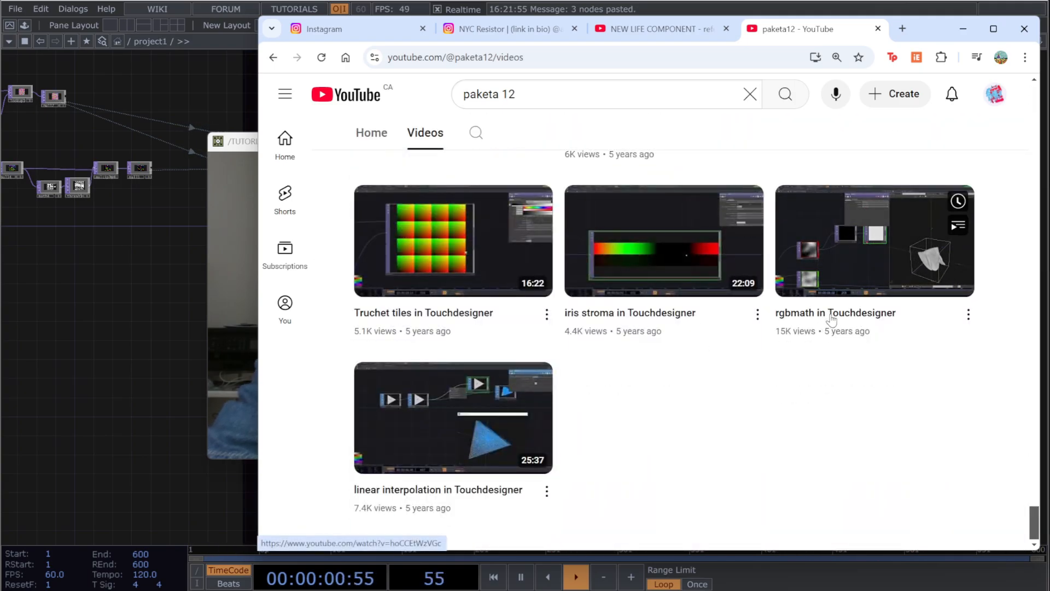
{"action": "middle_click", "coordinate": [831, 314]}
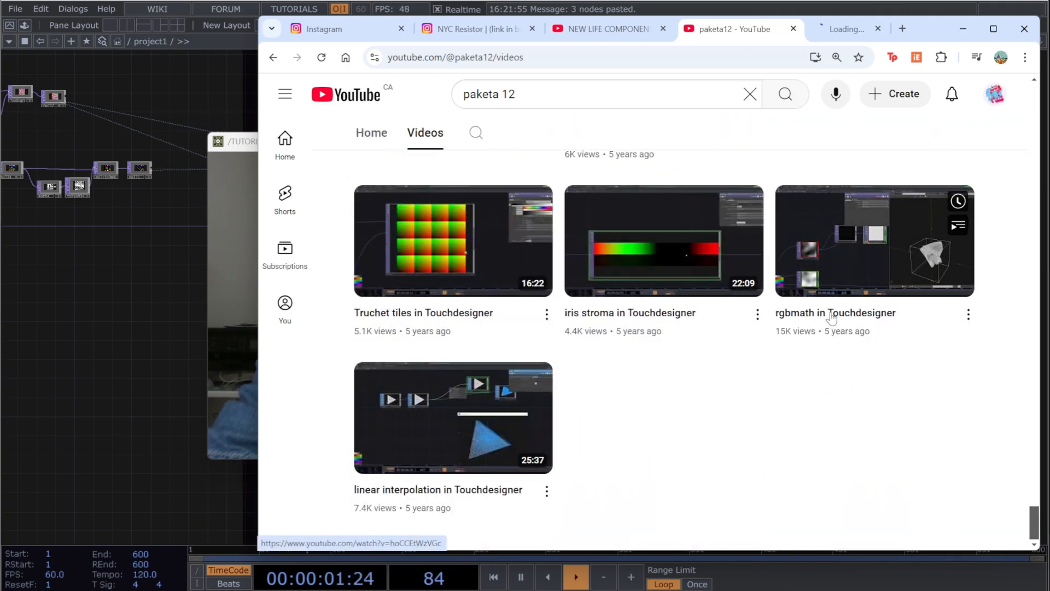
{"action": "left_click", "coordinate": [813, 28]}
{"action": "left_click", "coordinate": [302, 381]}
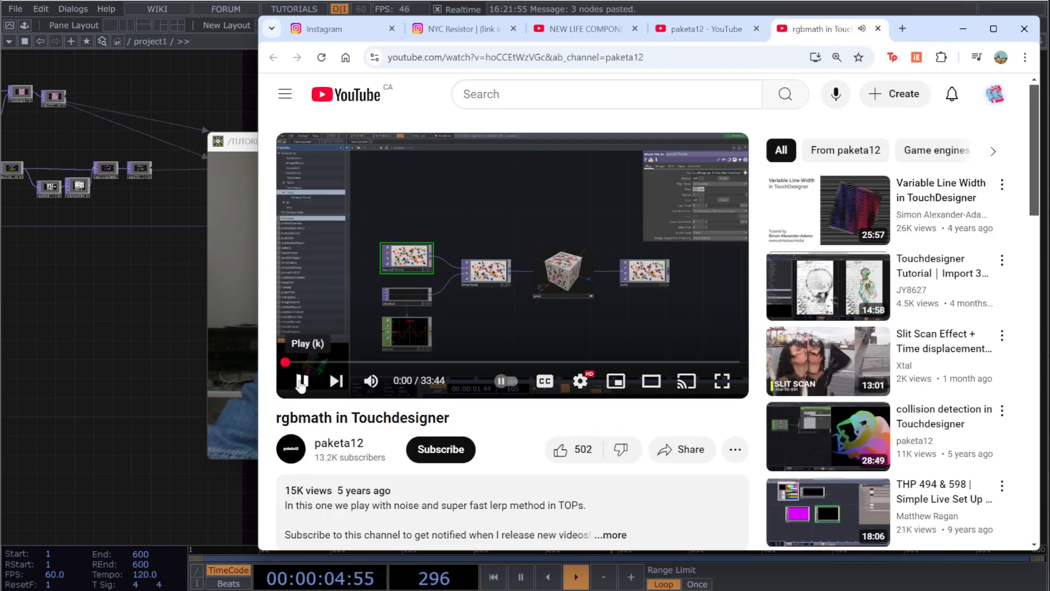
{"action": "scroll", "coordinate": [402, 372], "scroll_direction": "down", "scroll_amount": 2}
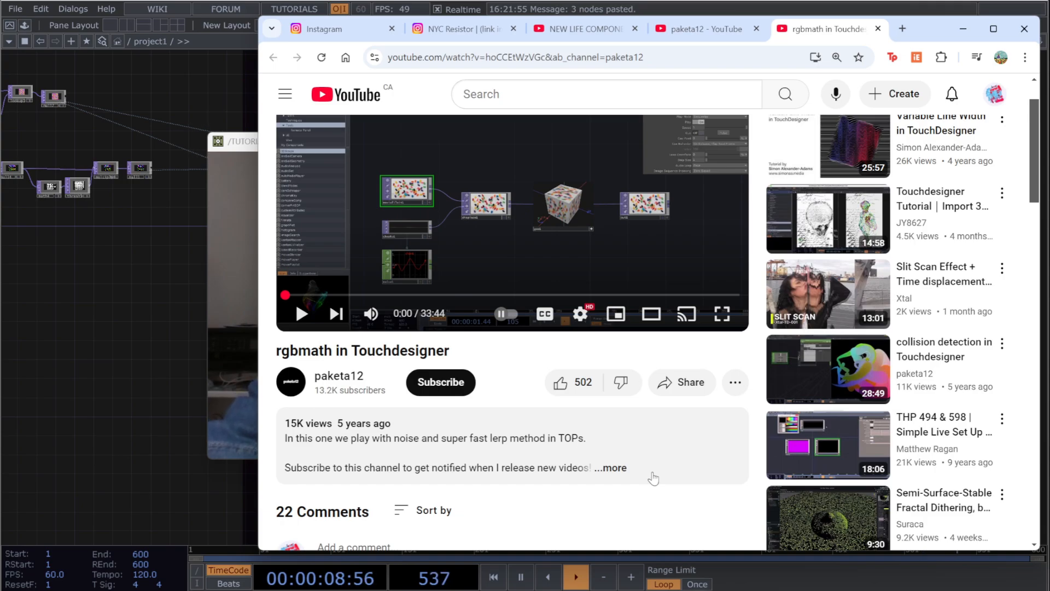
Step: Return to the NEW LIFE COMPONENT video page and switch back to TouchDesigner
{"action": "left_click", "coordinate": [599, 30]}
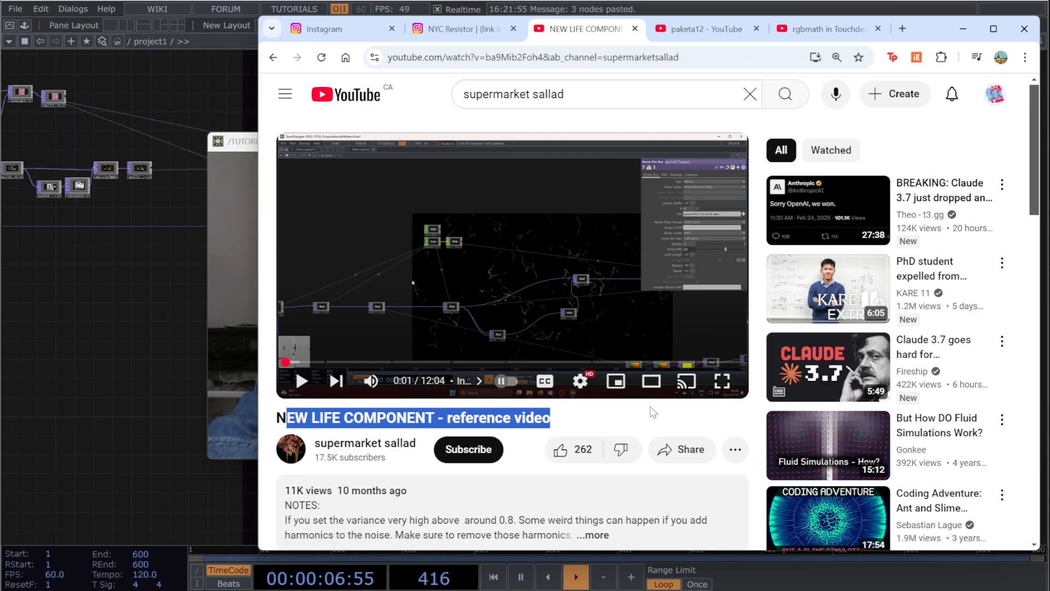
{"action": "mouse_move", "coordinate": [851, 28]}
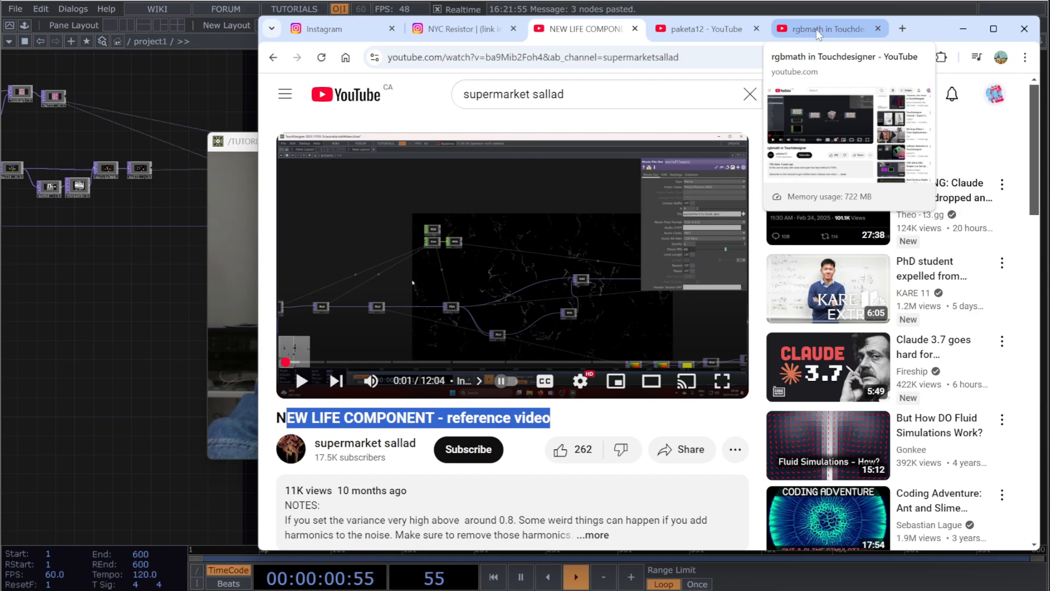
{"action": "mouse_move", "coordinate": [690, 33]}
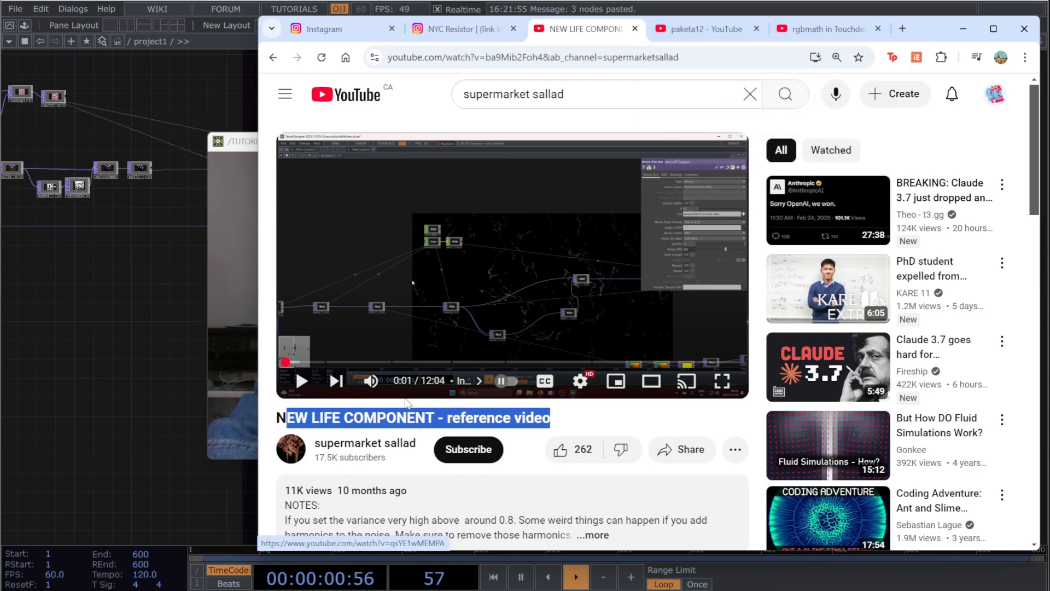
{"action": "left_click", "coordinate": [241, 363]}
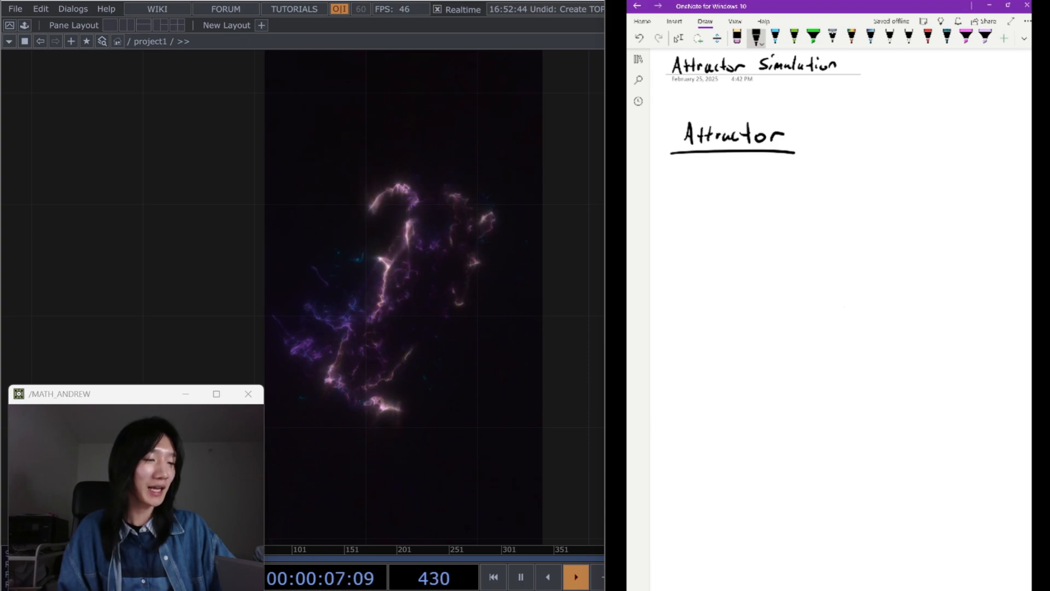
Step: In OneNote, sketch a circled P and A linked by an arrow and a brace, with notes "Pull direction", "Pull strength" and "A-P"
{"action": "left_click_drag", "start_coordinate": [711, 189], "coordinate": [723, 194]}
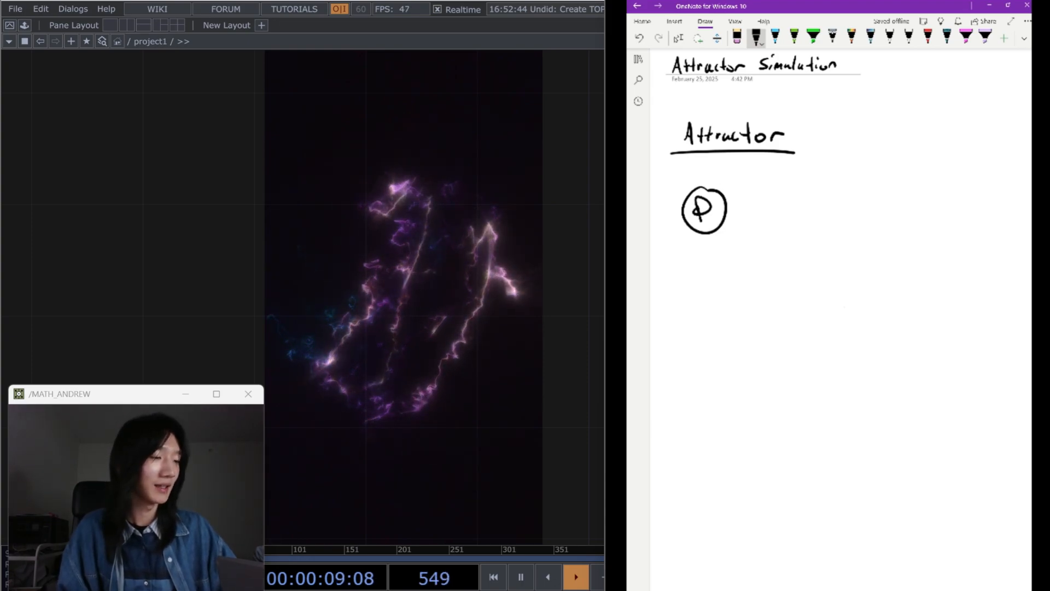
{"action": "left_click_drag", "start_coordinate": [895, 299], "coordinate": [930, 280]}
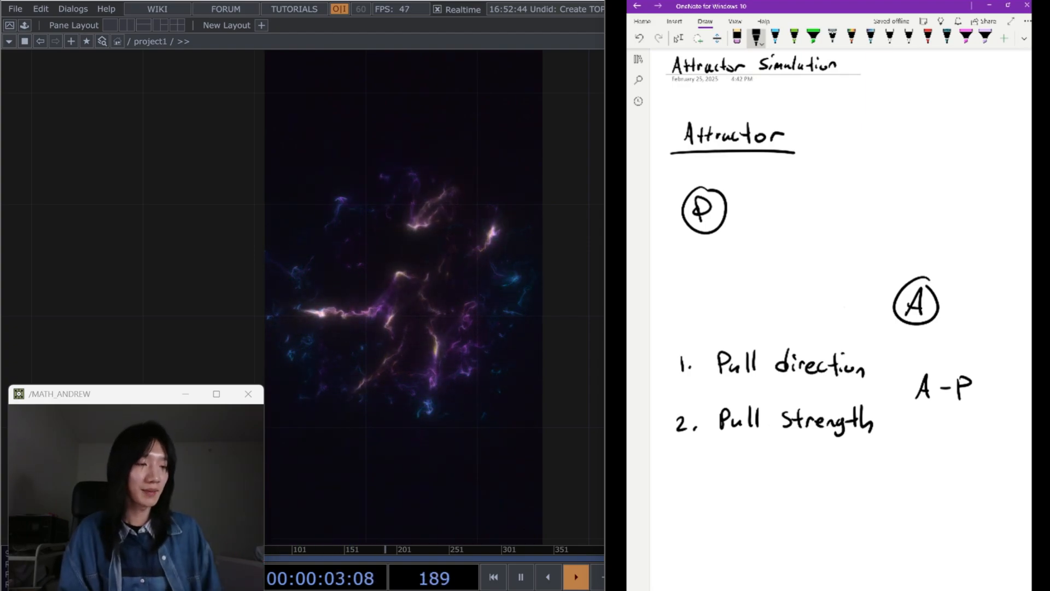
{"action": "left_click_drag", "start_coordinate": [732, 222], "coordinate": [897, 296]}
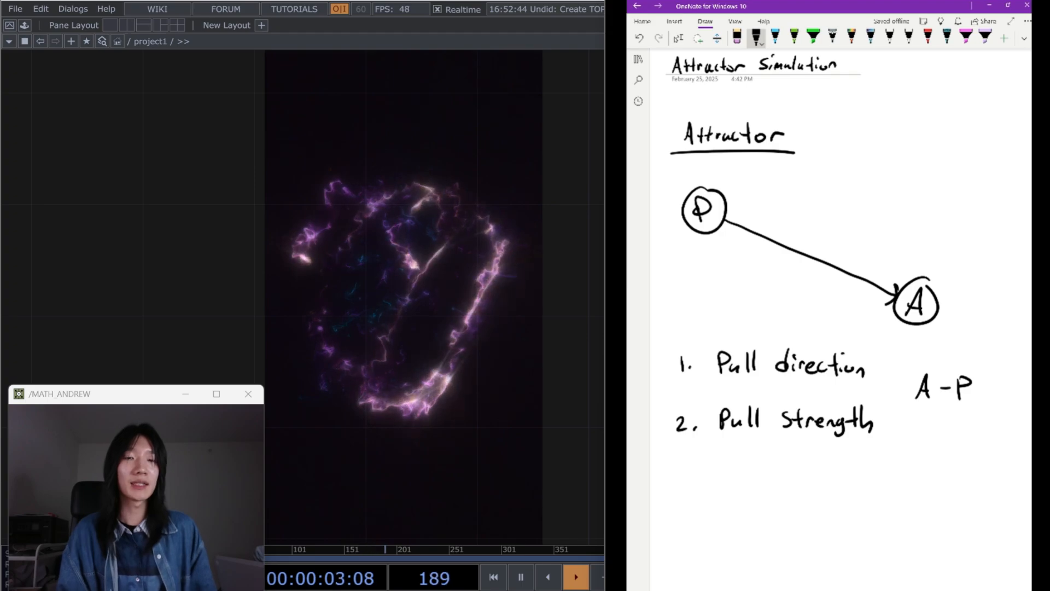
{"action": "mouse_move", "coordinate": [720, 238]}
{"action": "left_mouse_down"}
{"action": "mouse_move", "coordinate": [808, 288]}
{"action": "mouse_move", "coordinate": [873, 307]}
{"action": "left_mouse_up"}
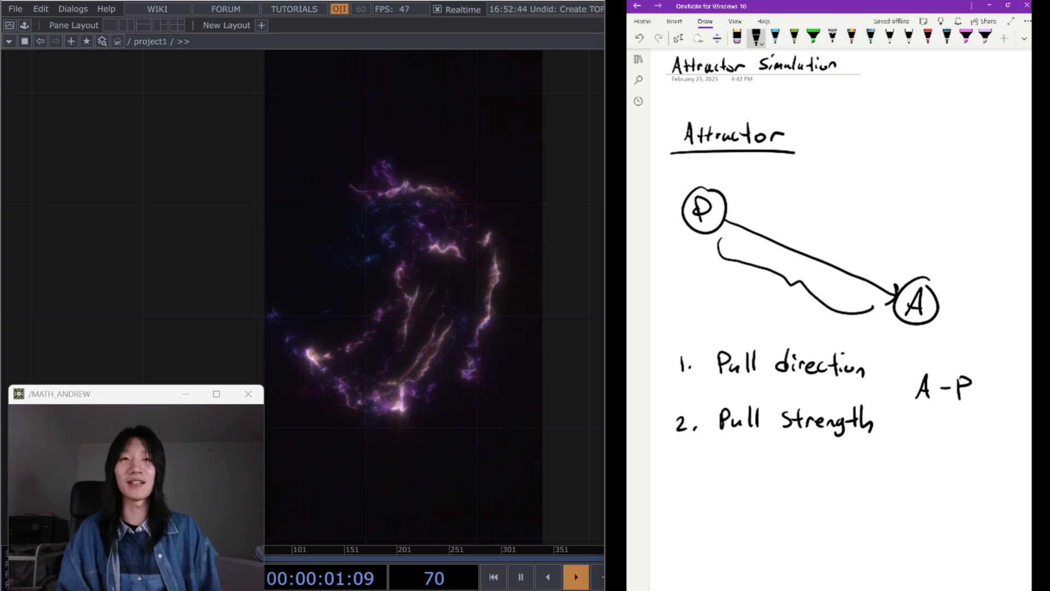
{"action": "left_click_drag", "start_coordinate": [911, 269], "coordinate": [886, 287]}
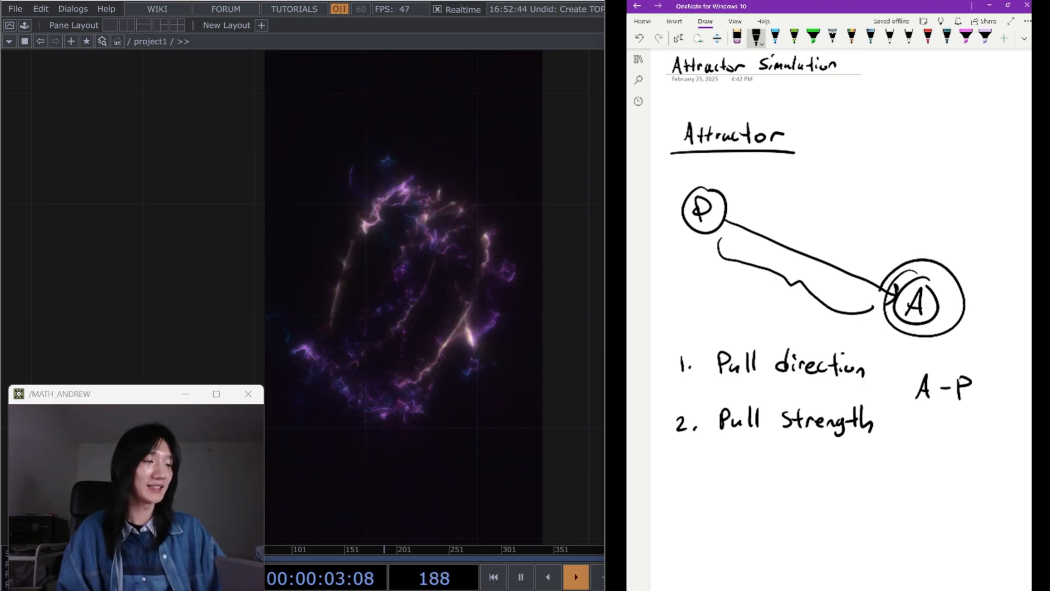
{"action": "key", "text": "ctrl+z"}
Step: Draw a large circle filled with small particle dashes below the Attractor heading, and a circled A to its right
{"action": "left_click_drag", "start_coordinate": [733, 189], "coordinate": [891, 256]}
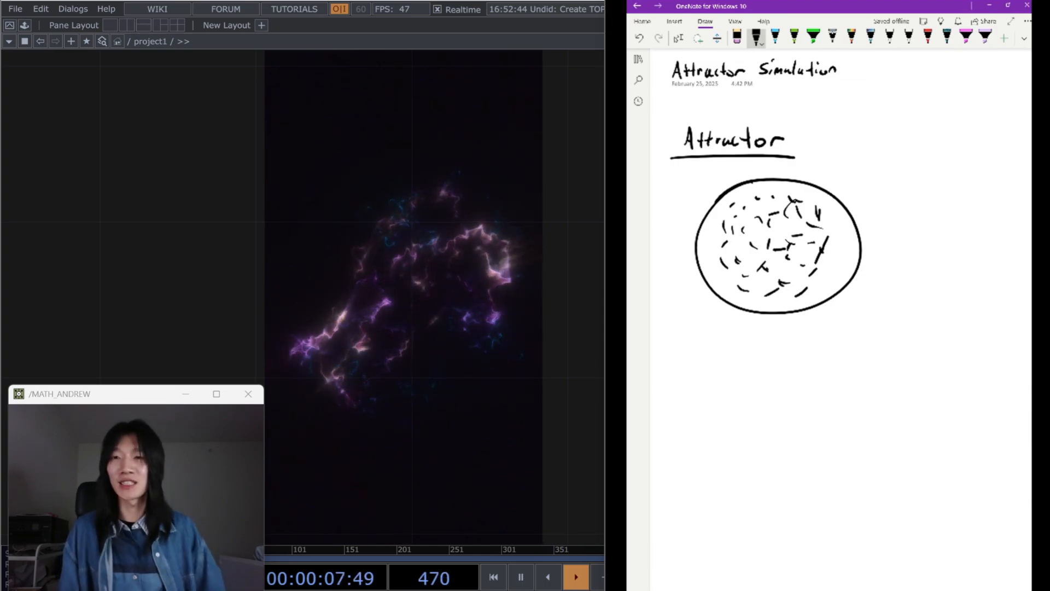
{"action": "mouse_move", "coordinate": [950, 198]}
{"action": "left_mouse_down"}
{"action": "mouse_move", "coordinate": [940, 226]}
{"action": "mouse_move", "coordinate": [958, 225]}
{"action": "left_mouse_up"}
{"action": "left_click_drag", "start_coordinate": [944, 214], "coordinate": [957, 214]}
{"action": "mouse_move", "coordinate": [963, 192]}
{"action": "left_mouse_down"}
{"action": "mouse_move", "coordinate": [933, 230]}
{"action": "mouse_move", "coordinate": [966, 195]}
{"action": "left_mouse_up"}
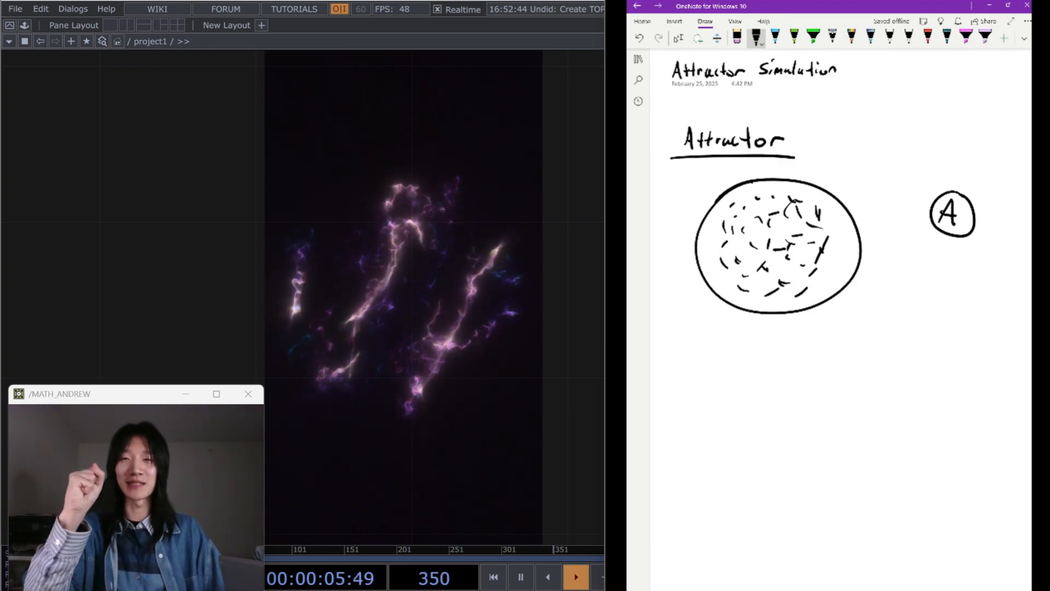
Step: Draw a trail of short particle dashes from the large circle's right edge to the circled A
{"action": "left_click_drag", "start_coordinate": [855, 222], "coordinate": [859, 223]}
{"action": "mouse_move", "coordinate": [874, 221]}
{"action": "left_mouse_down"}
{"action": "mouse_move", "coordinate": [885, 220]}
{"action": "mouse_move", "coordinate": [876, 238]}
{"action": "left_mouse_up"}
{"action": "left_click_drag", "start_coordinate": [890, 235], "coordinate": [900, 233]}
{"action": "left_click_drag", "start_coordinate": [915, 232], "coordinate": [932, 224]}
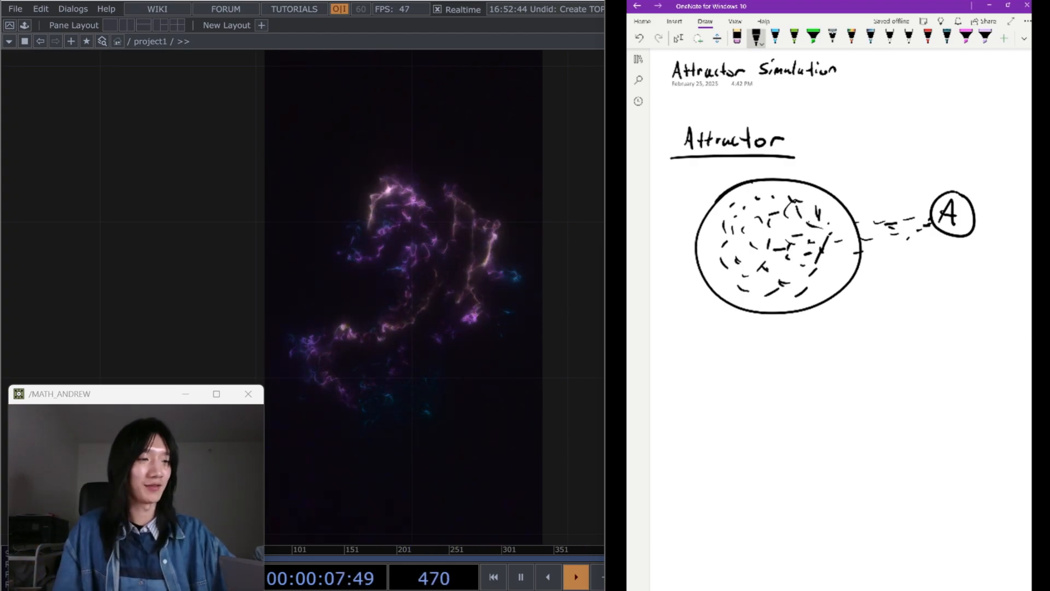
Step: Highlight the circled A and the particles along the large circle's right side in green
{"action": "left_click", "coordinate": [815, 36]}
{"action": "mouse_move", "coordinate": [945, 197]}
{"action": "left_mouse_down"}
{"action": "mouse_move", "coordinate": [954, 222]}
{"action": "mouse_move", "coordinate": [960, 206]}
{"action": "left_mouse_up"}
{"action": "mouse_move", "coordinate": [828, 205]}
{"action": "left_mouse_down"}
{"action": "mouse_move", "coordinate": [815, 257]}
{"action": "mouse_move", "coordinate": [837, 230]}
{"action": "mouse_move", "coordinate": [826, 271]}
{"action": "left_mouse_up"}
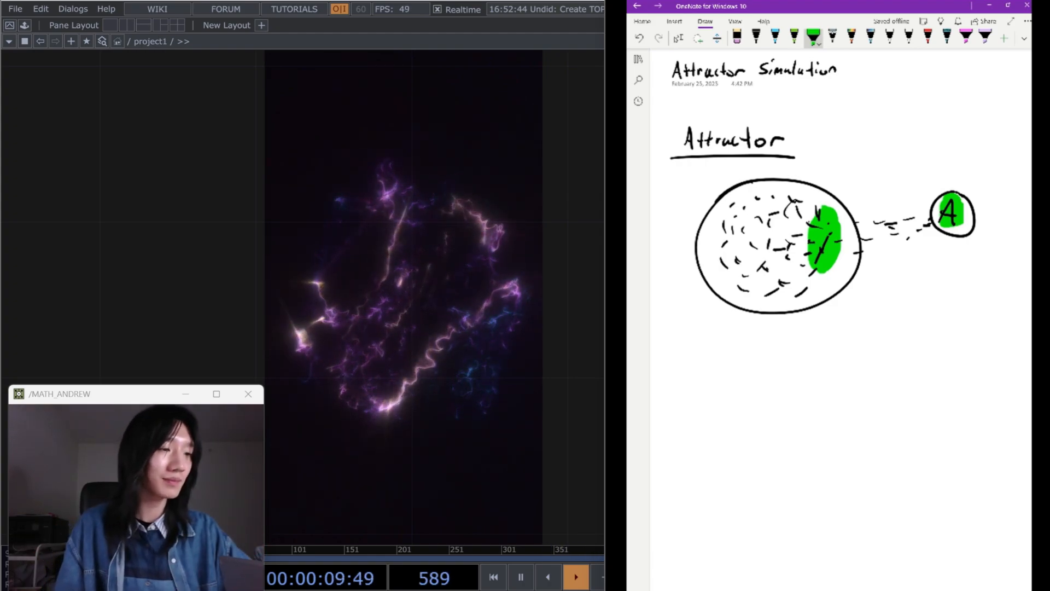
Step: Draw two more circled A attractors in black, one below the large circle and one to its lower left
{"action": "left_click", "coordinate": [757, 36]}
{"action": "mouse_move", "coordinate": [812, 384]}
{"action": "left_mouse_down"}
{"action": "mouse_move", "coordinate": [830, 383]}
{"action": "mouse_move", "coordinate": [828, 372]}
{"action": "left_mouse_up"}
{"action": "left_click_drag", "start_coordinate": [819, 349], "coordinate": [828, 351]}
{"action": "left_click_drag", "start_coordinate": [677, 360], "coordinate": [693, 360]}
{"action": "left_click_drag", "start_coordinate": [680, 351], "coordinate": [690, 350]}
{"action": "mouse_move", "coordinate": [686, 332]}
{"action": "left_mouse_down"}
{"action": "mouse_move", "coordinate": [678, 363]}
{"action": "mouse_move", "coordinate": [687, 332]}
{"action": "left_mouse_up"}
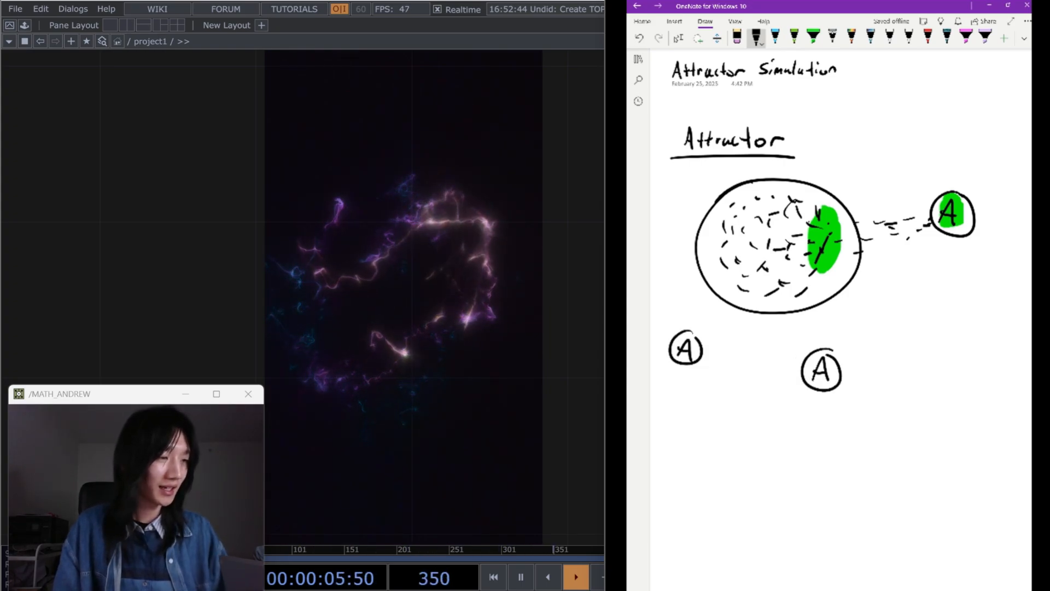
Step: Highlight the circled A below the large circle and the particles near the circle's bottom in magenta
{"action": "left_click", "coordinate": [967, 36]}
{"action": "left_click_drag", "start_coordinate": [814, 362], "coordinate": [836, 378]}
{"action": "left_click_drag", "start_coordinate": [762, 268], "coordinate": [805, 295]}
Step: Highlight the lower-left circled A and the particles in the large circle's upper-left area in light purple
{"action": "left_click", "coordinate": [985, 36]}
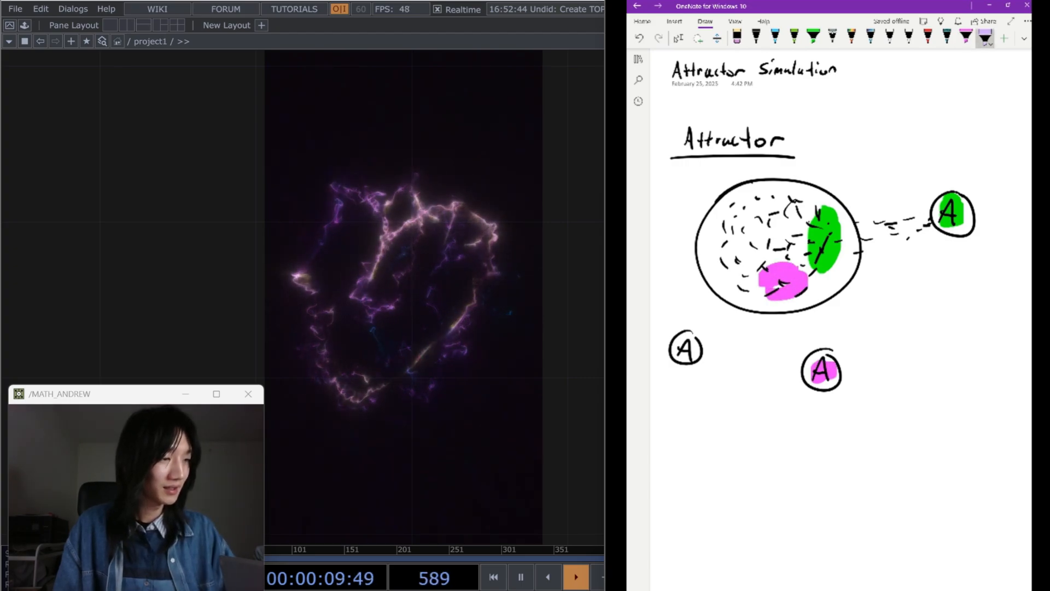
{"action": "mouse_move", "coordinate": [684, 338]}
{"action": "left_mouse_down"}
{"action": "mouse_move", "coordinate": [679, 356]}
{"action": "mouse_move", "coordinate": [692, 346]}
{"action": "left_mouse_up"}
{"action": "mouse_move", "coordinate": [756, 201]}
{"action": "left_mouse_down"}
{"action": "mouse_move", "coordinate": [763, 219]}
{"action": "mouse_move", "coordinate": [734, 235]}
{"action": "left_mouse_up"}
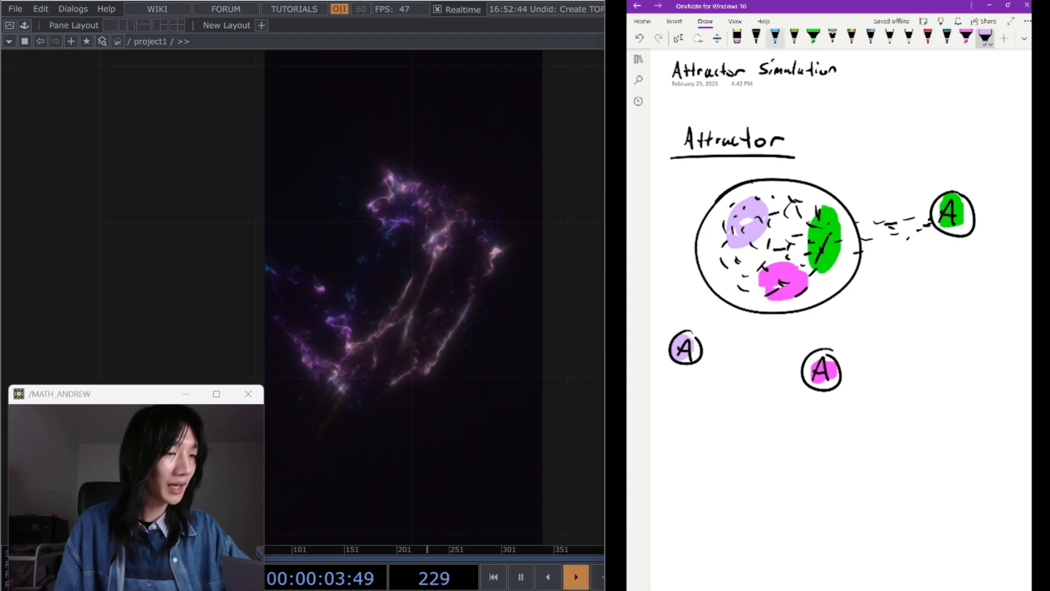
Step: Draw black particle dashes from the large circle's lower-left edge to the purple-highlighted circled A
{"action": "left_click", "coordinate": [756, 36]}
{"action": "mouse_move", "coordinate": [711, 244]}
{"action": "left_mouse_down"}
{"action": "mouse_move", "coordinate": [724, 236]}
{"action": "mouse_move", "coordinate": [694, 303]}
{"action": "left_mouse_up"}
{"action": "left_click_drag", "start_coordinate": [699, 311], "coordinate": [689, 333]}
{"action": "left_click_drag", "start_coordinate": [733, 239], "coordinate": [710, 296]}
{"action": "left_click_drag", "start_coordinate": [702, 309], "coordinate": [690, 334]}
Step: Draw black particle dashes from the large circle's bottom edge to the magenta-highlighted circled A
{"action": "left_click_drag", "start_coordinate": [791, 299], "coordinate": [792, 311]}
{"action": "left_click_drag", "start_coordinate": [801, 313], "coordinate": [807, 321]}
{"action": "mouse_move", "coordinate": [811, 326]}
{"action": "left_mouse_down"}
{"action": "mouse_move", "coordinate": [820, 349]}
{"action": "mouse_move", "coordinate": [807, 335]}
{"action": "left_mouse_up"}
{"action": "left_click_drag", "start_coordinate": [817, 347], "coordinate": [820, 360]}
{"action": "left_click_drag", "start_coordinate": [789, 299], "coordinate": [793, 306]}
{"action": "left_click_drag", "start_coordinate": [800, 301], "coordinate": [803, 310]}
{"action": "left_click_drag", "start_coordinate": [819, 335], "coordinate": [823, 349]}
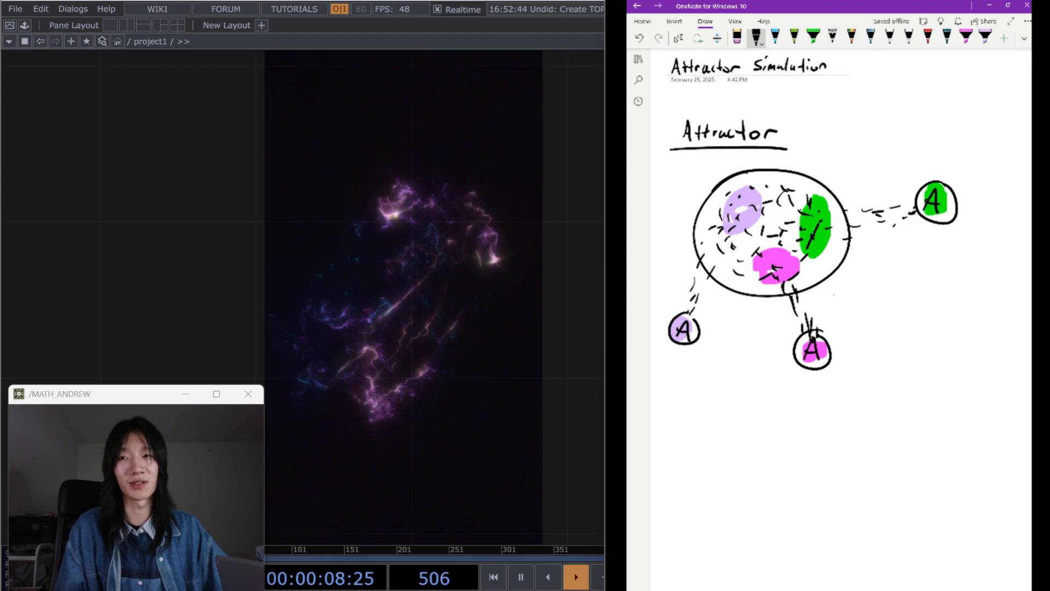
Step: Write the coordinates (x,y,z) in black below the attractor diagram
{"action": "left_click_drag", "start_coordinate": [670, 417], "coordinate": [667, 436]}
{"action": "mouse_move", "coordinate": [682, 420]}
{"action": "left_mouse_down"}
{"action": "mouse_move", "coordinate": [693, 434]}
{"action": "mouse_move", "coordinate": [682, 435]}
{"action": "left_mouse_up"}
{"action": "mouse_move", "coordinate": [703, 430]}
{"action": "left_mouse_down"}
{"action": "mouse_move", "coordinate": [698, 439]}
{"action": "mouse_move", "coordinate": [723, 438]}
{"action": "left_mouse_up"}
{"action": "left_click_drag", "start_coordinate": [733, 420], "coordinate": [743, 425]}
{"action": "left_click_drag", "start_coordinate": [749, 416], "coordinate": [752, 441]}
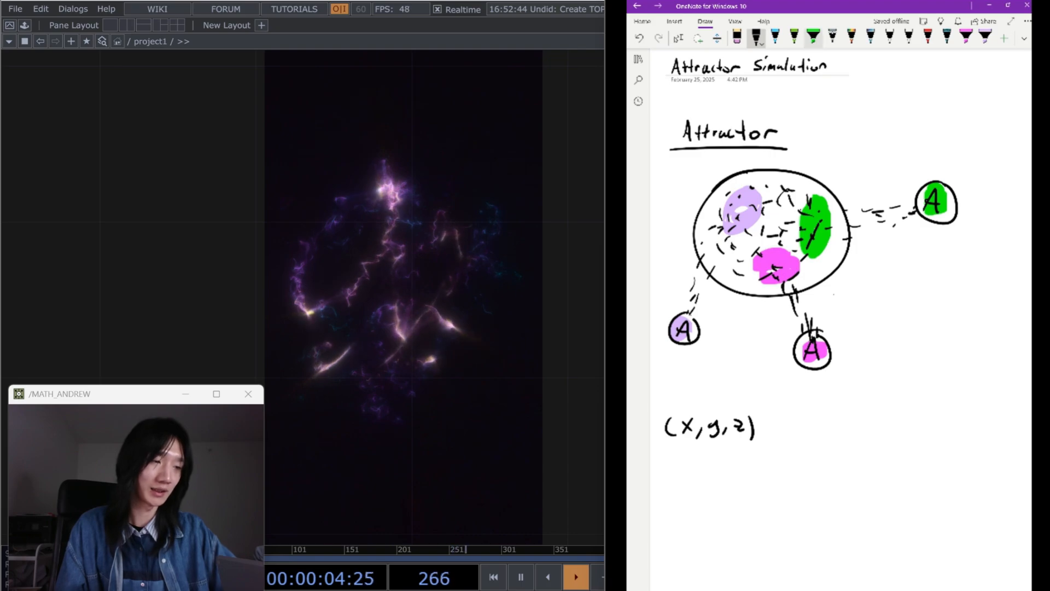
Step: Extend the green, magenta and light purple highlights from inside the large circle past its outline in their own colours
{"action": "left_click", "coordinate": [814, 36]}
{"action": "left_click_drag", "start_coordinate": [819, 196], "coordinate": [824, 152]}
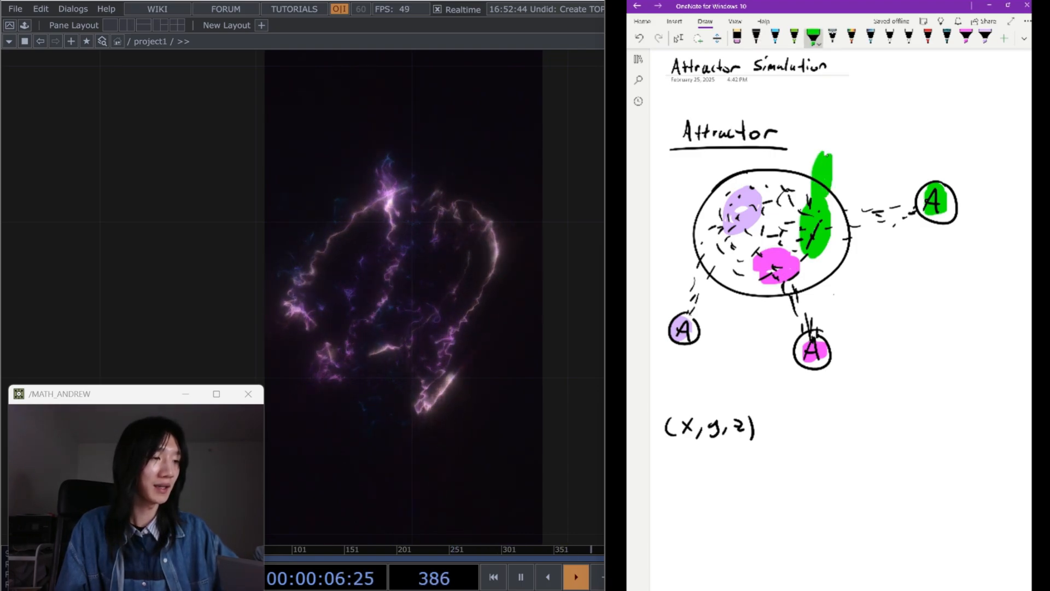
{"action": "left_click", "coordinate": [967, 37]}
{"action": "left_click_drag", "start_coordinate": [769, 283], "coordinate": [750, 313]}
{"action": "left_click", "coordinate": [986, 36]}
{"action": "mouse_move", "coordinate": [722, 184]}
{"action": "left_mouse_down"}
{"action": "mouse_move", "coordinate": [711, 202]}
{"action": "mouse_move", "coordinate": [728, 206]}
{"action": "mouse_move", "coordinate": [692, 196]}
{"action": "left_mouse_up"}
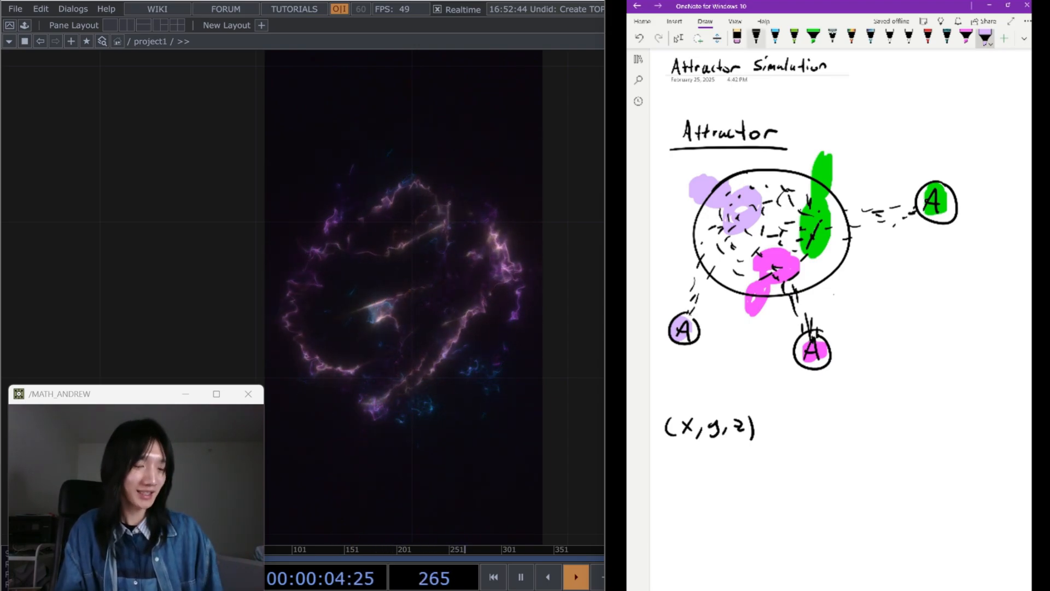
Step: Look over the Spherical coordinates notes below the attractor diagram and the arrow linking them to the large circle
{"action": "left_click", "coordinate": [756, 36]}
{"action": "scroll", "coordinate": [821, 246], "scroll_direction": "down", "scroll_amount": 5}
{"action": "left_click", "coordinate": [678, 38]}
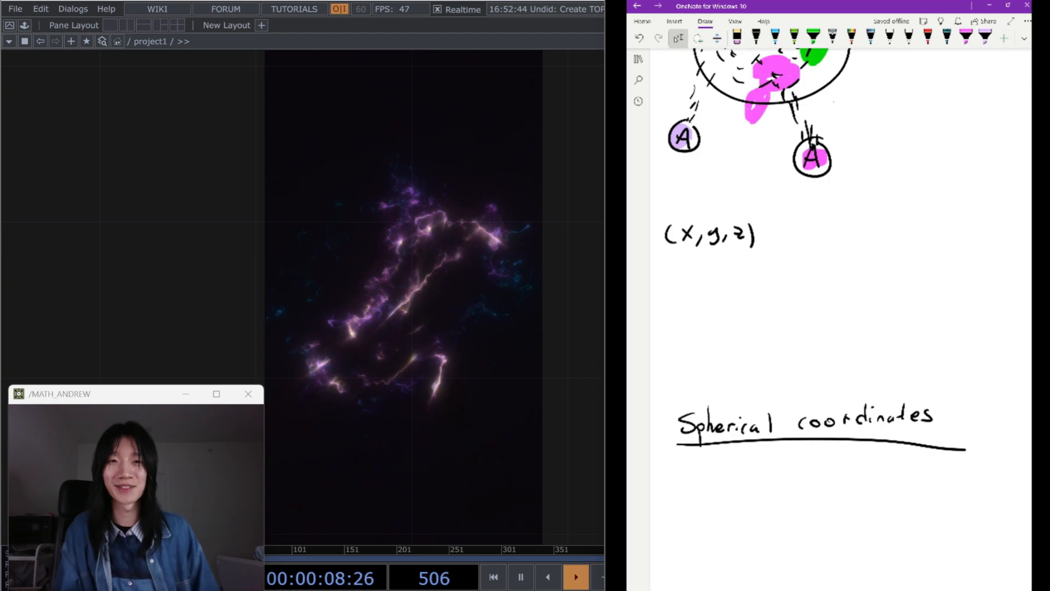
{"action": "scroll", "coordinate": [821, 274], "scroll_direction": "down", "scroll_amount": 1}
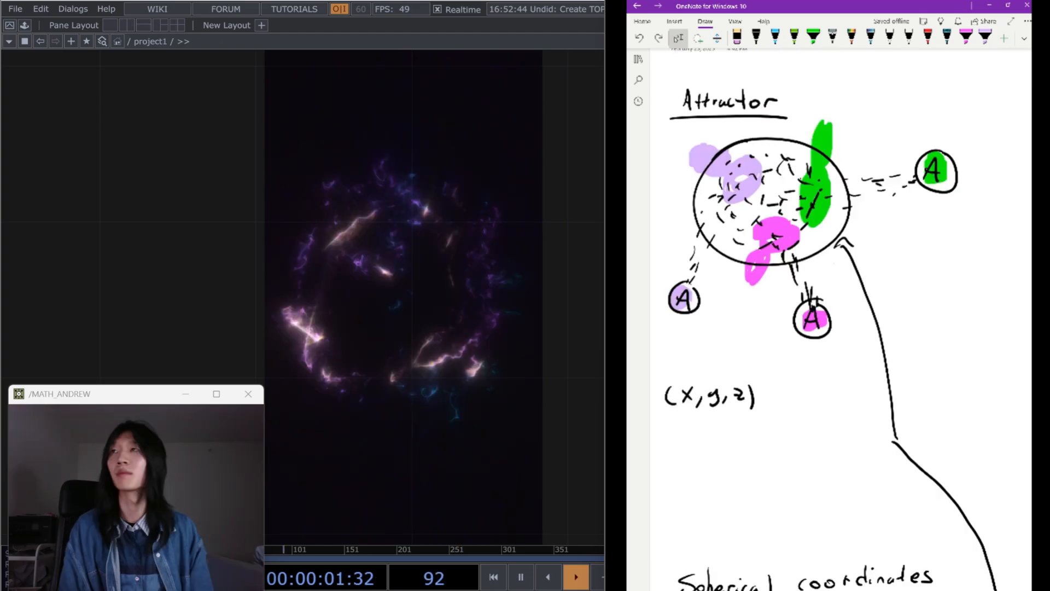
{"action": "scroll", "coordinate": [820, 317], "scroll_direction": "down", "scroll_amount": 3}
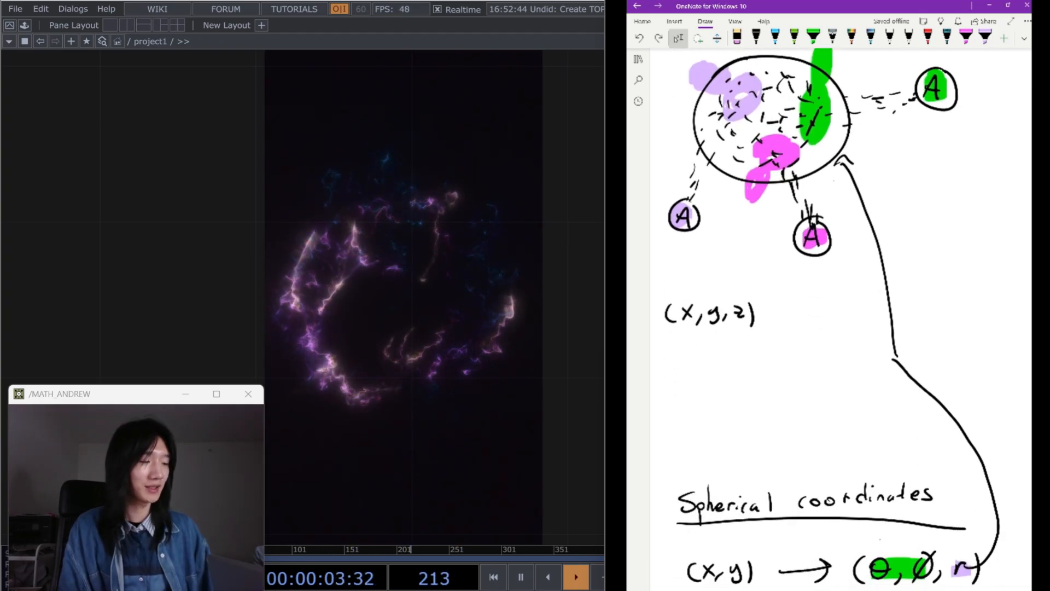
{"action": "scroll", "coordinate": [821, 317], "scroll_direction": "up", "scroll_amount": 4}
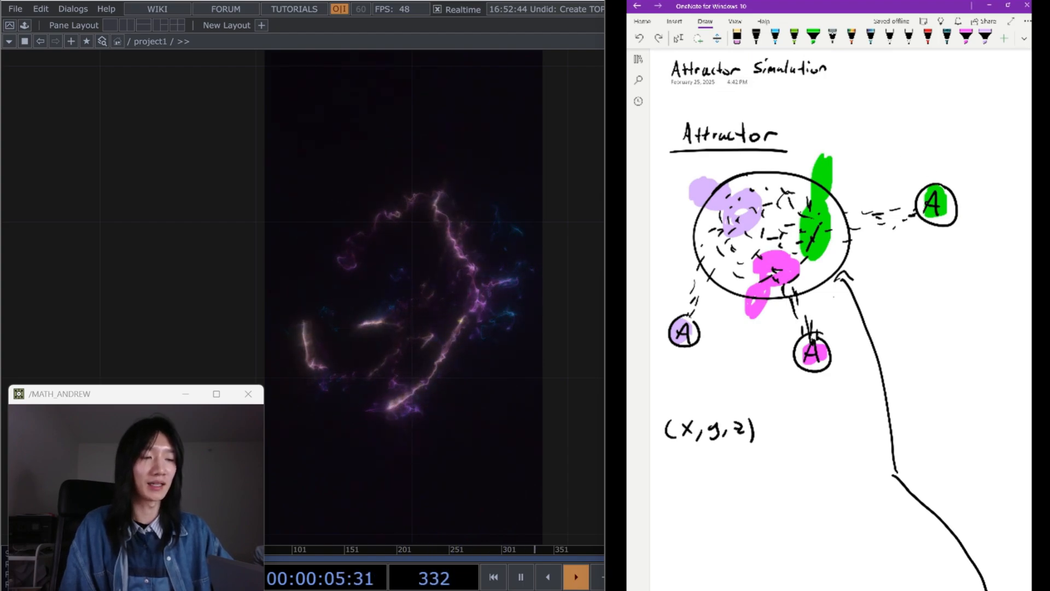
Step: Undo the green highlight stroke that extends above the large circle
{"action": "key", "text": "ctrl+z"}
{"action": "key", "text": "ctrl+z"}
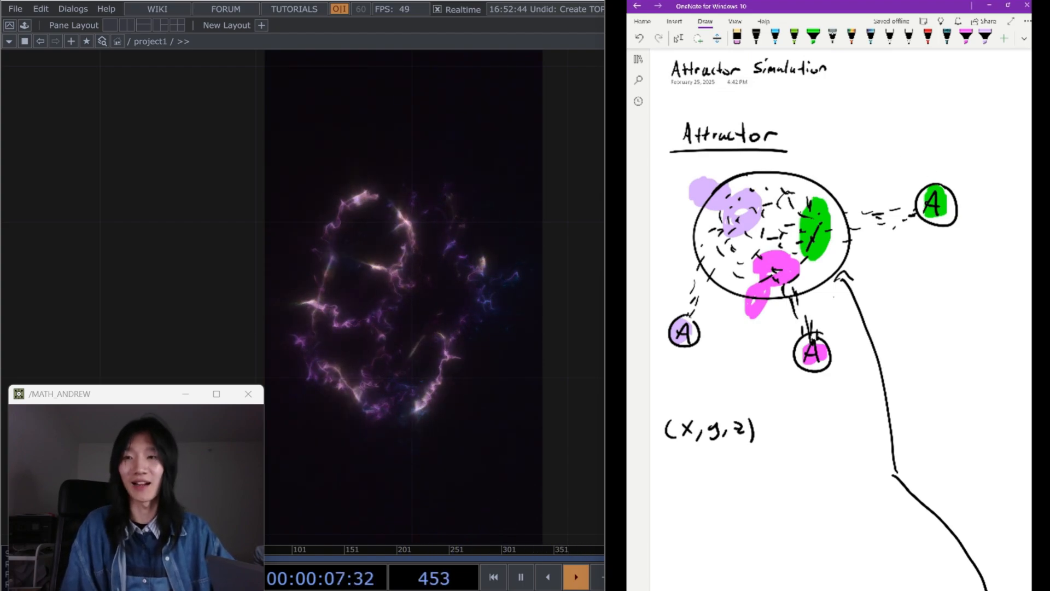
{"action": "key", "text": "ctrl+z"}
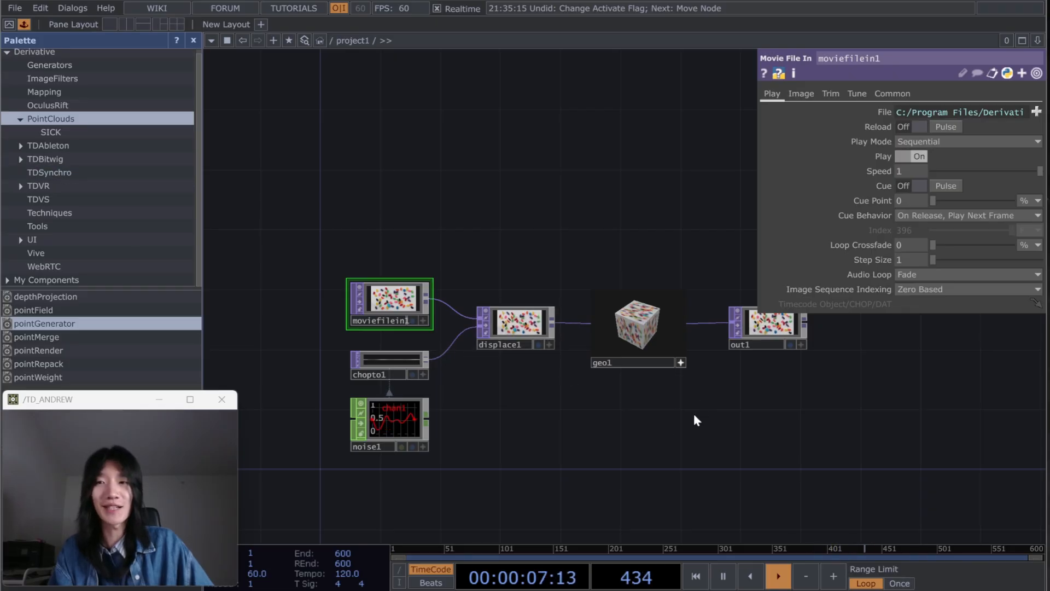
Step: In TouchDesigner, delete all the default operators from the project1 network
{"action": "left_click_drag", "start_coordinate": [694, 420], "coordinate": [647, 420]}
{"action": "right_click_drag", "start_coordinate": [297, 238], "coordinate": [803, 477]}
{"action": "key", "text": "Delete"}
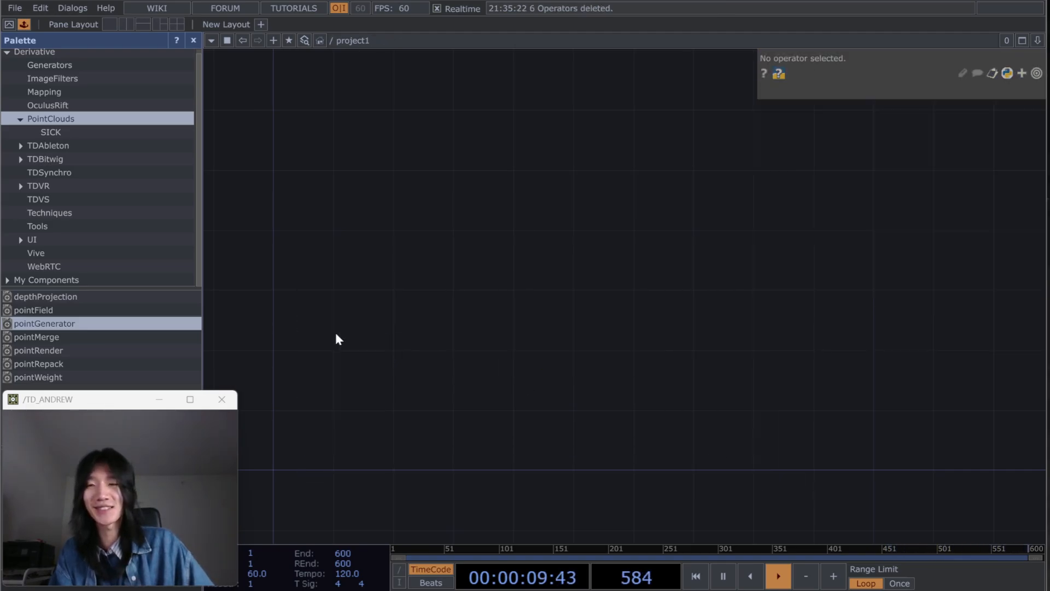
Step: Add a Constant CHOP to the empty project1 network
{"action": "key", "text": "Tab"}
{"action": "type", "text": "con"}
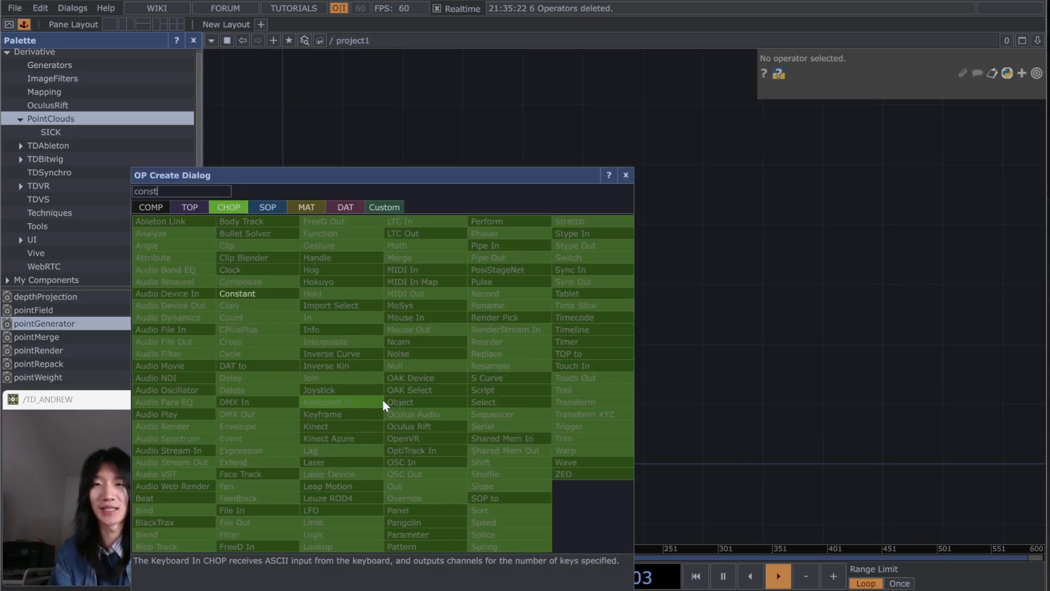
{"action": "key", "text": "Return"}
{"action": "left_click", "coordinate": [383, 325]}
Step: Name the Constant CHOP's first channel points and set its value to 100
{"action": "left_click", "coordinate": [930, 130]}
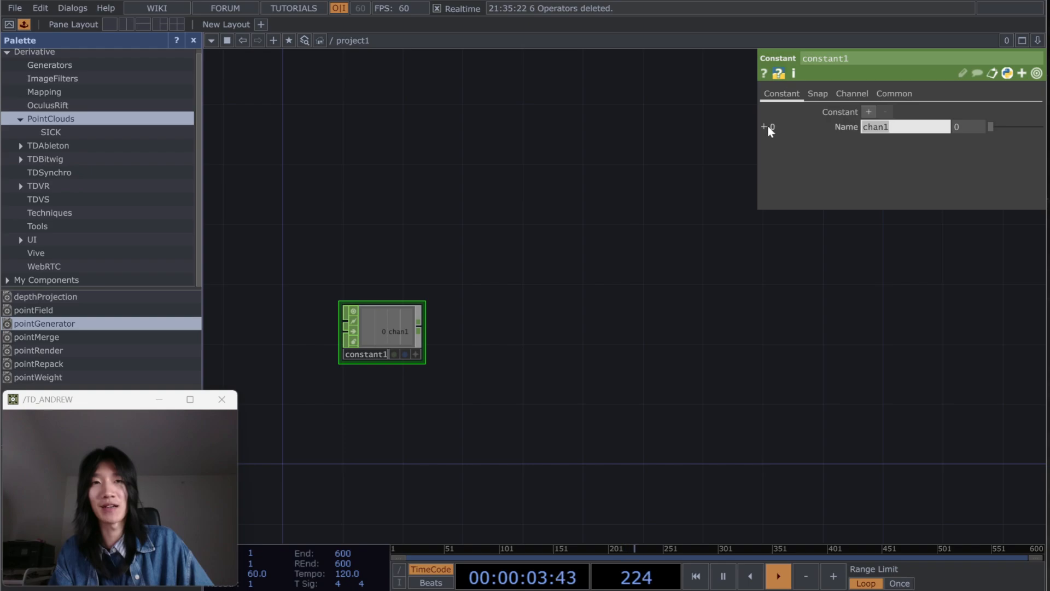
{"action": "type", "text": "rad"}
{"action": "key", "text": "BackSpace"}
{"action": "key", "text": "BackSpace"}
{"action": "key", "text": "BackSpace"}
{"action": "type", "text": "points"}
{"action": "left_click", "coordinate": [965, 127]}
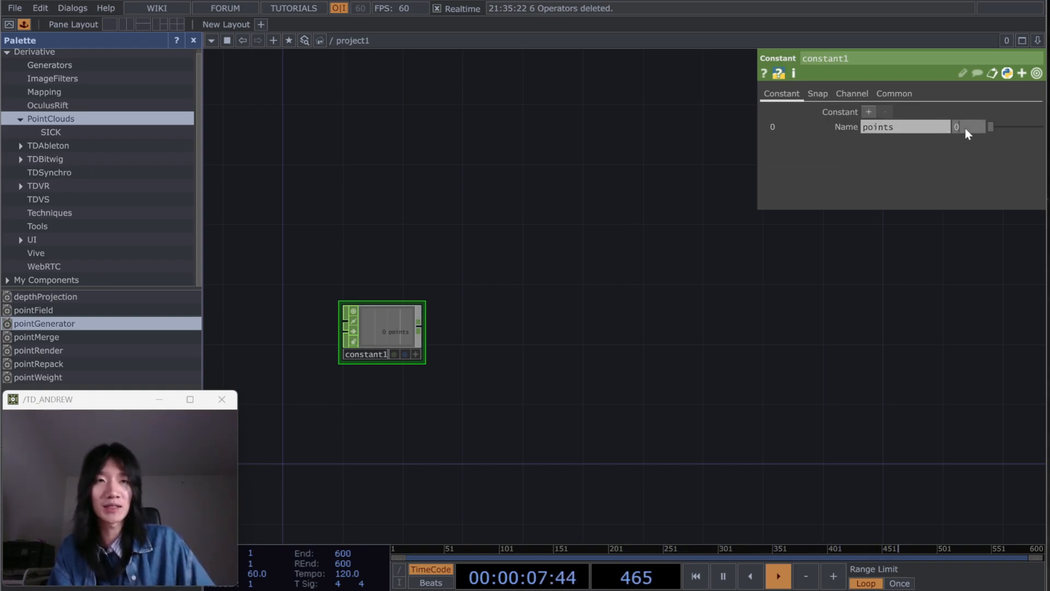
{"action": "type", "text": "100"}
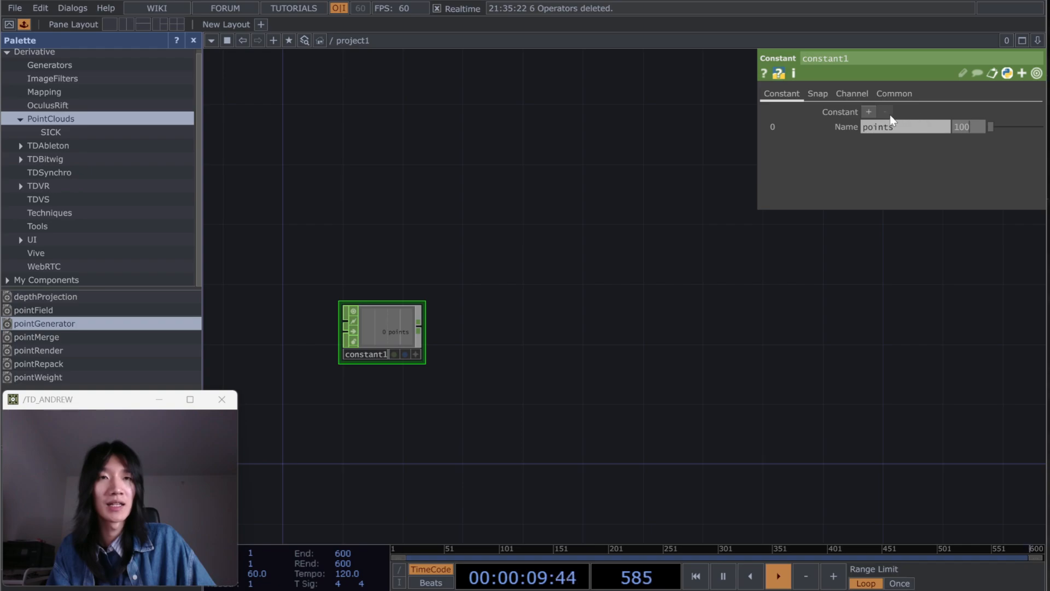
Step: Add a second channel named sphere_r to the Constant CHOP with a value of 0.5
{"action": "left_click", "coordinate": [869, 112]}
{"action": "left_click", "coordinate": [875, 142]}
{"action": "type", "text": "sphere_r"}
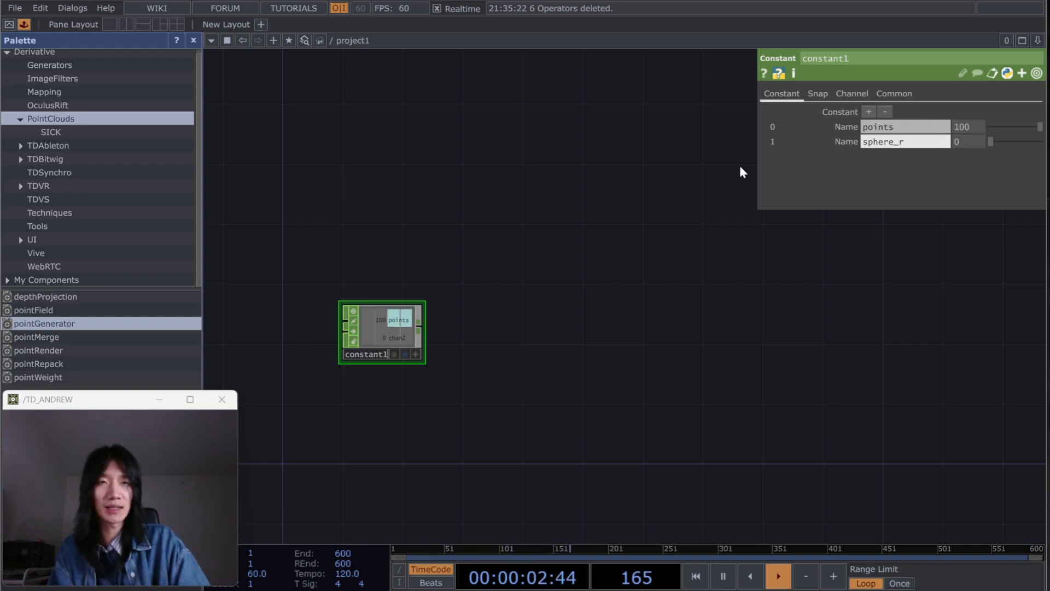
{"action": "key", "text": "Tab"}
{"action": "type", "text": "0.5"}
{"action": "key", "text": "Return"}
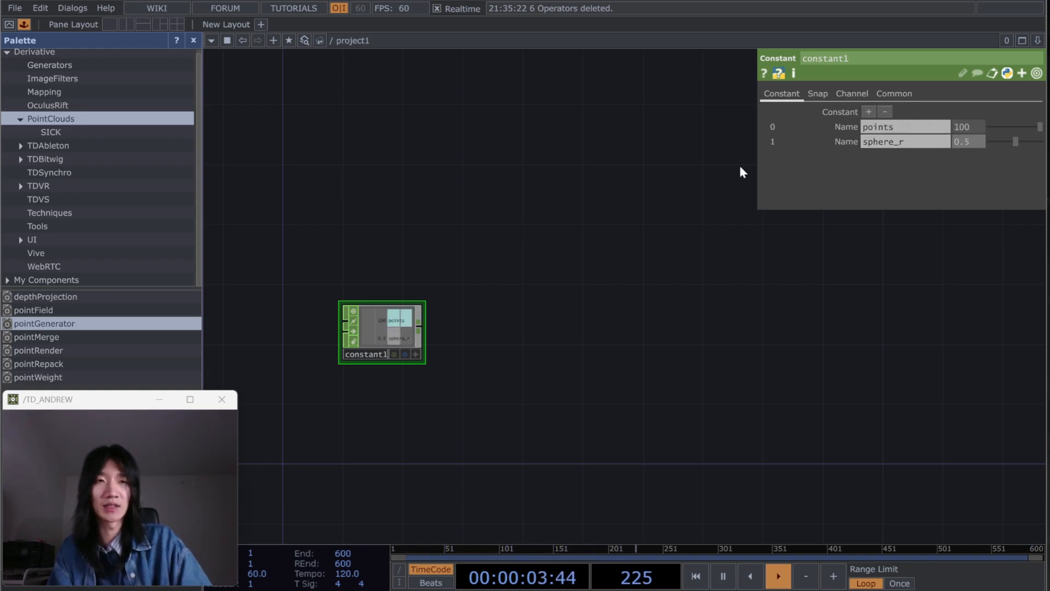
Step: Add a third channel named attractor_r to the Constant CHOP with a value of 1
{"action": "left_click", "coordinate": [869, 112]}
{"action": "type", "text": "attracor"}
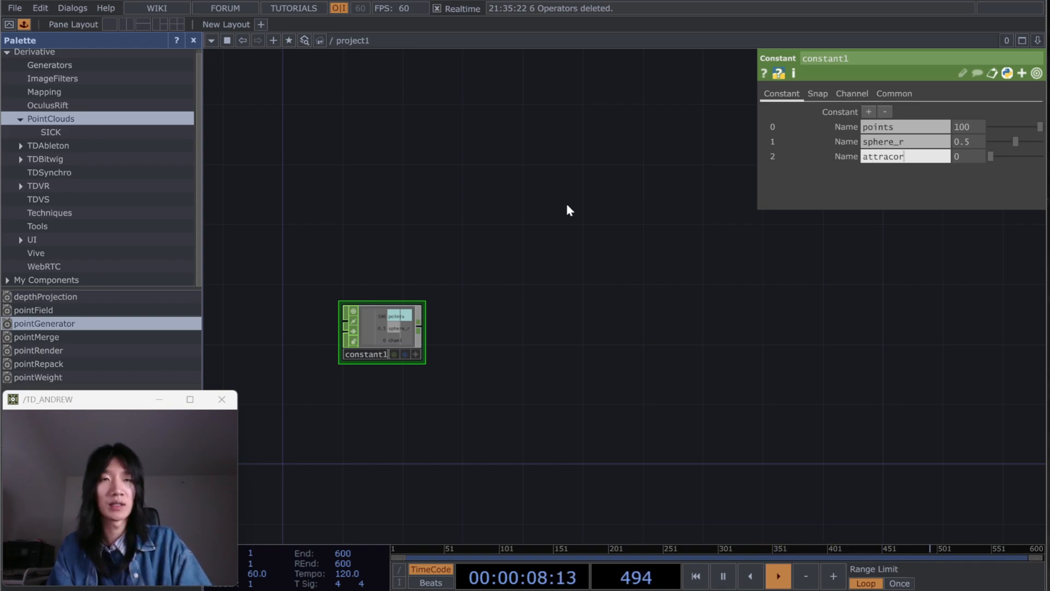
{"action": "key", "text": "BackSpace"}
{"action": "key", "text": "BackSpace"}
{"action": "type", "text": "ctor_r"}
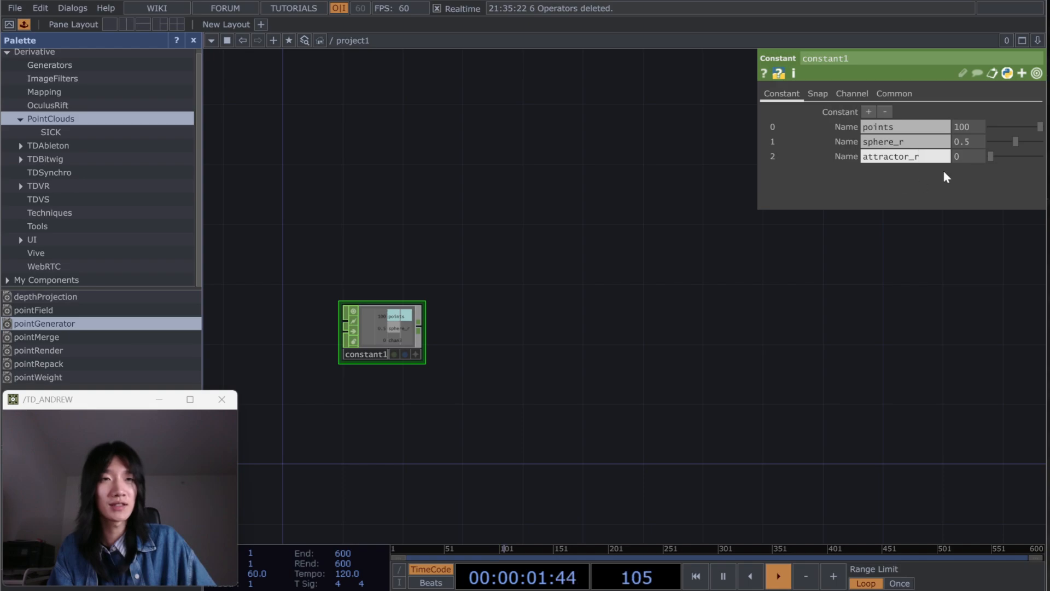
{"action": "key", "text": "Tab"}
{"action": "type", "text": "1"}
{"action": "key", "text": "Return"}
Step: Add a fourth channel named attractor_inf to the Constant CHOP with a value of 0.5
{"action": "left_click", "coordinate": [868, 111]}
{"action": "left_click", "coordinate": [894, 179]}
{"action": "type", "text": "attractor_inf"}
{"action": "left_click", "coordinate": [971, 172]}
{"action": "type", "text": "5"}
{"action": "key", "text": "Return"}
Step: Add a fifth channel named lifespan valued 0.003333, using an expression of 1 over a multiple of me.time.rate
{"action": "left_click", "coordinate": [869, 112]}
{"action": "left_click", "coordinate": [917, 187]}
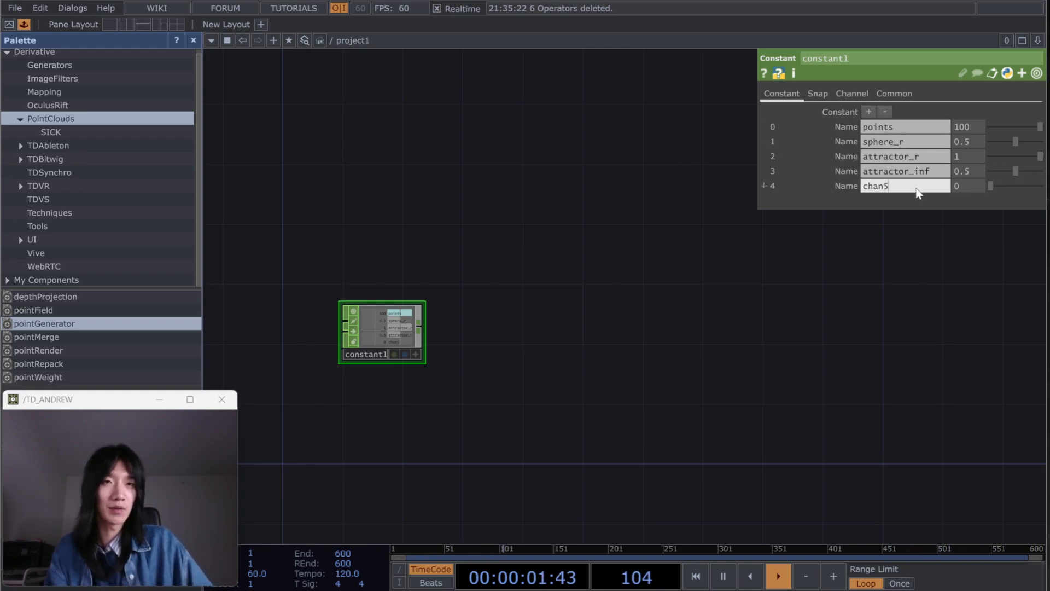
{"action": "type", "text": "lifespan"}
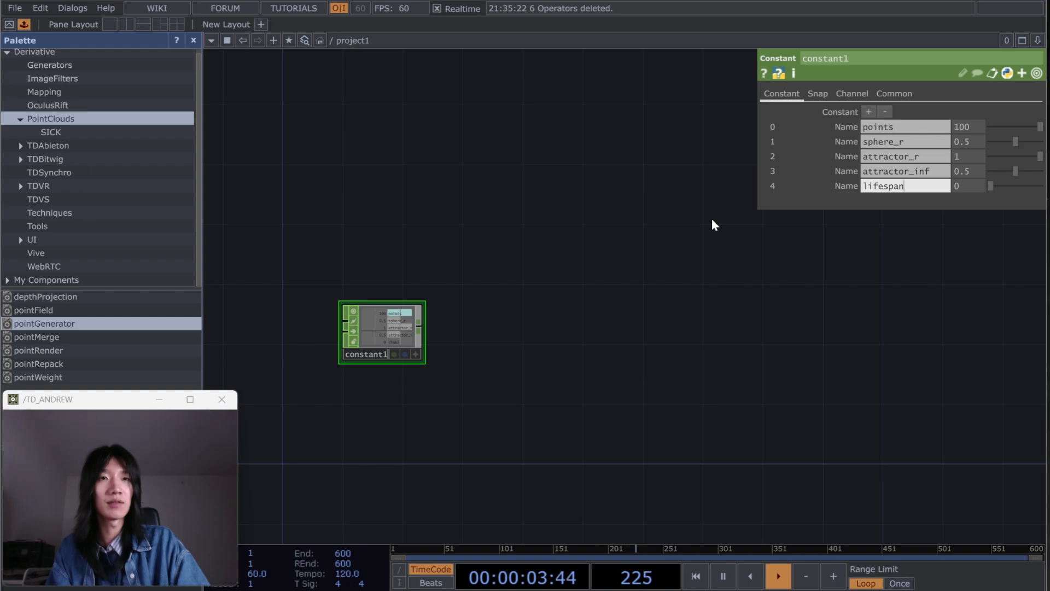
{"action": "key", "text": "Tab"}
{"action": "type", "text": "1"}
{"action": "key", "text": "Return"}
{"action": "type", "text": "/me.time.rate"}
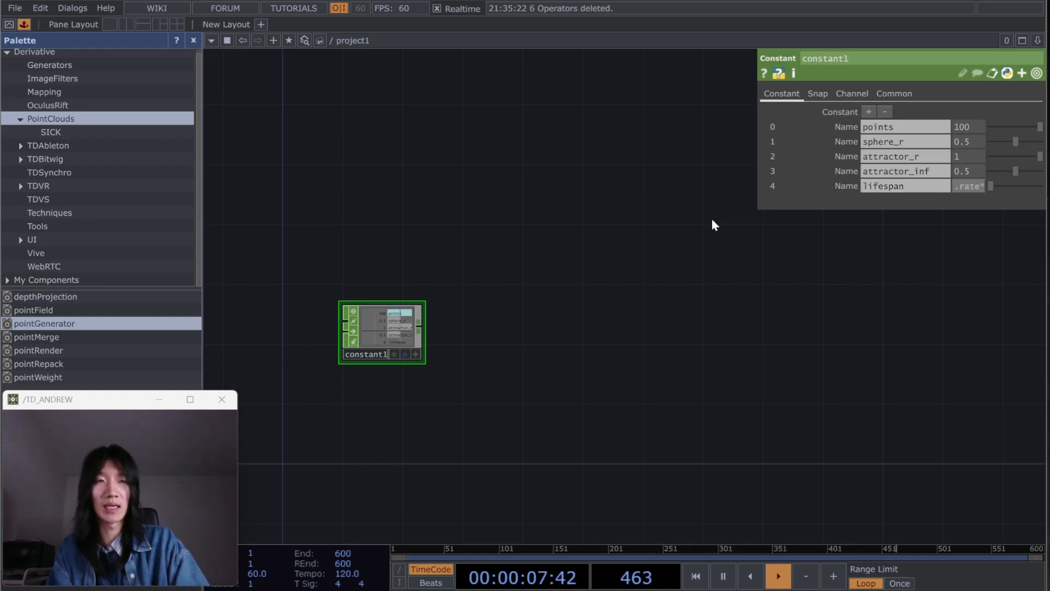
{"action": "key", "text": "Return"}
Step: Connect a Null CHOP to the output of constant1 and rename it param
{"action": "key", "text": "XF86AudioRaiseVolume"}
{"action": "left_click_drag", "start_coordinate": [540, 345], "coordinate": [721, 356]}
{"action": "scroll", "coordinate": [566, 322], "scroll_direction": "up", "scroll_amount": 3}
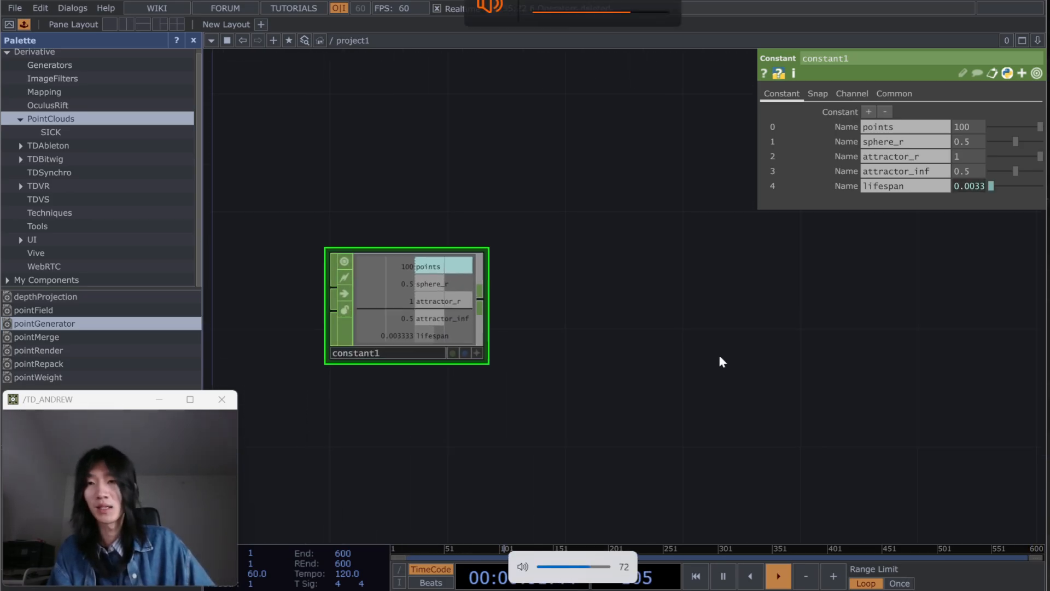
{"action": "scroll", "coordinate": [723, 361], "scroll_direction": "up", "scroll_amount": 2}
{"action": "left_click_drag", "start_coordinate": [569, 306], "coordinate": [748, 301]}
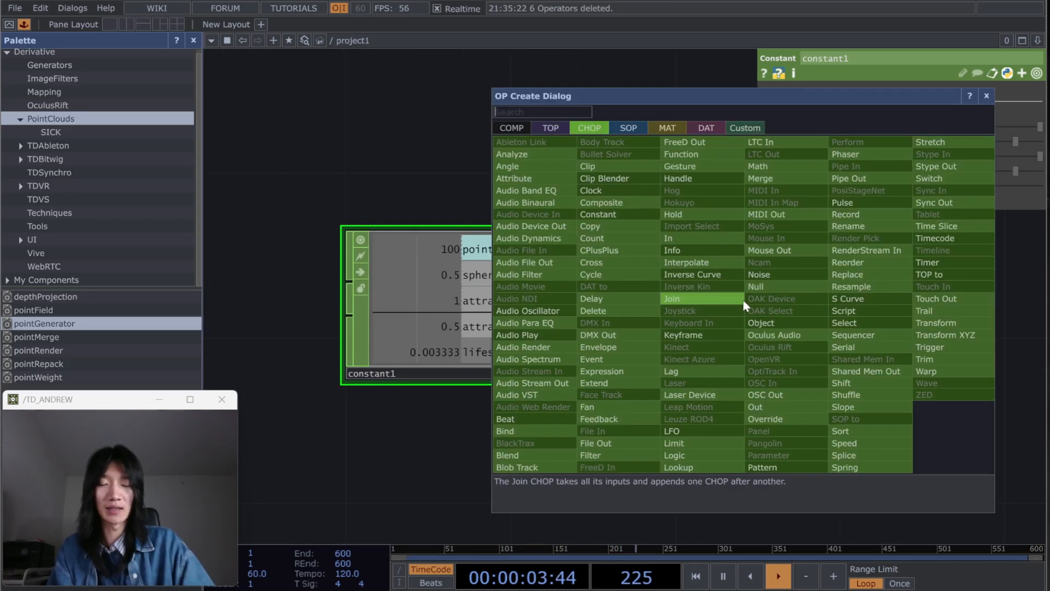
{"action": "type", "text": "null"}
{"action": "key", "text": "Return"}
{"action": "left_click", "coordinate": [743, 300]}
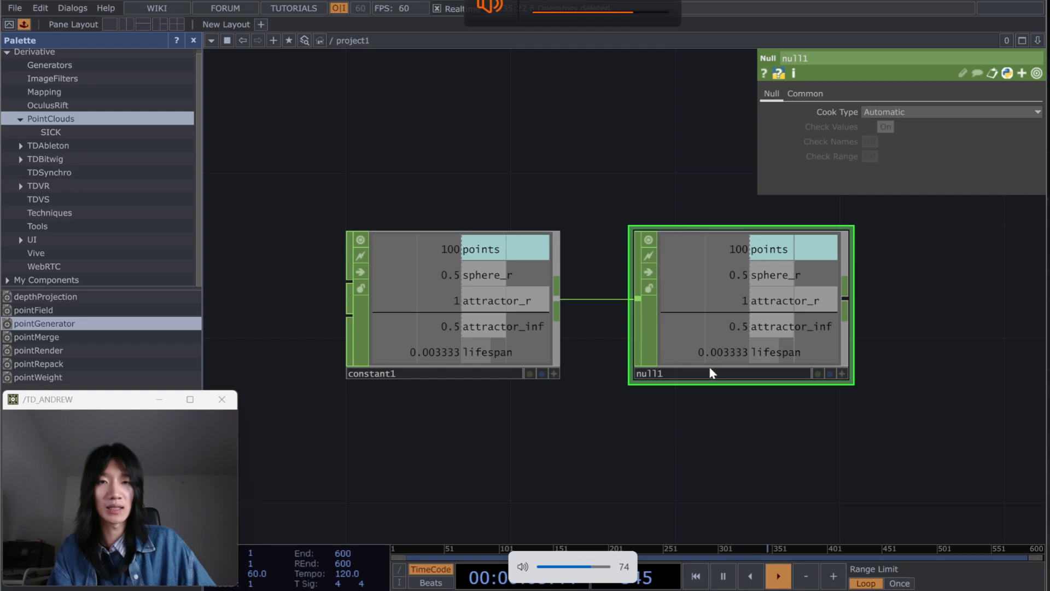
{"action": "left_click", "coordinate": [709, 377]}
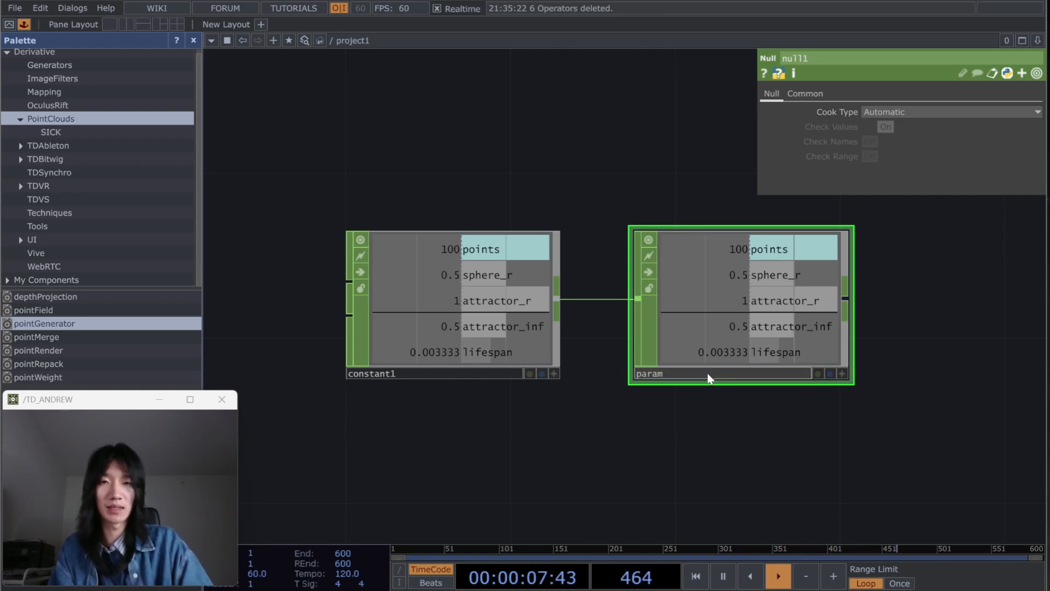
{"action": "type", "text": "param"}
{"action": "key", "text": "Return"}
Step: Enlarge the param Null node beside constant1 and make its viewer active
{"action": "scroll", "coordinate": [710, 377], "scroll_direction": "down", "scroll_amount": 3}
{"action": "left_click_drag", "start_coordinate": [844, 284], "coordinate": [808, 70]}
{"action": "left_click_drag", "start_coordinate": [768, 310], "coordinate": [683, 342]}
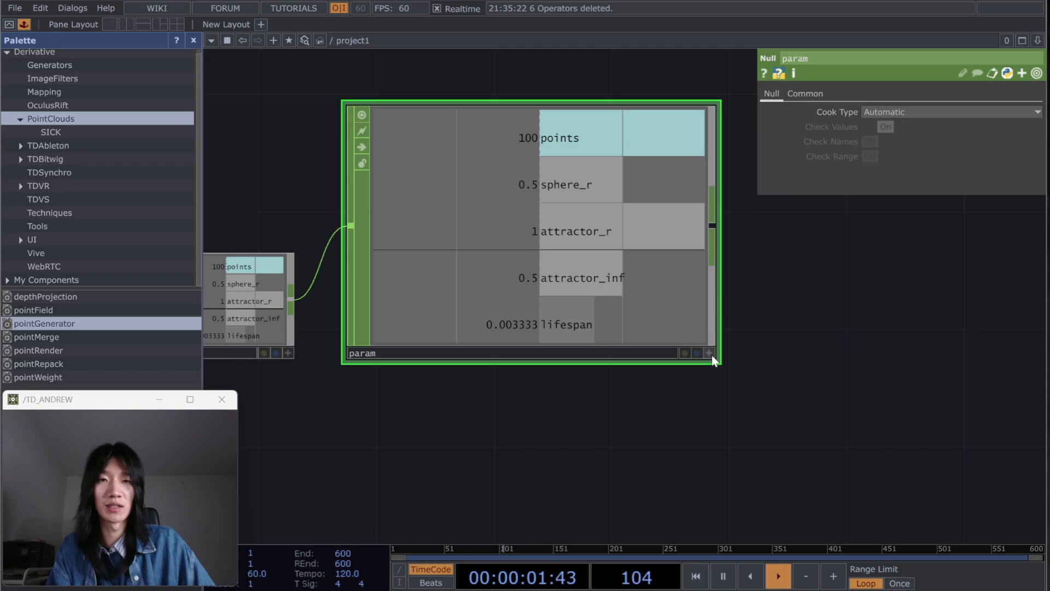
{"action": "left_click_drag", "start_coordinate": [578, 427], "coordinate": [700, 387]}
Step: Place a pointGenerator component from the PointClouds palette in the free area below constant1
{"action": "scroll", "coordinate": [701, 386], "scroll_direction": "down", "scroll_amount": 4}
{"action": "left_click_drag", "start_coordinate": [624, 452], "coordinate": [587, 324]}
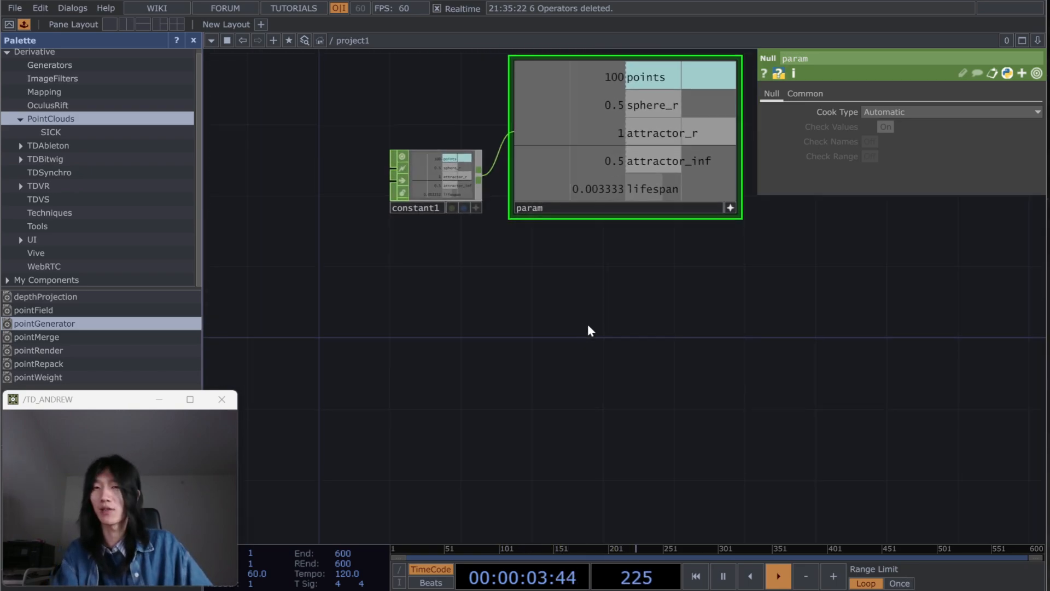
{"action": "left_click_drag", "start_coordinate": [611, 370], "coordinate": [504, 366]}
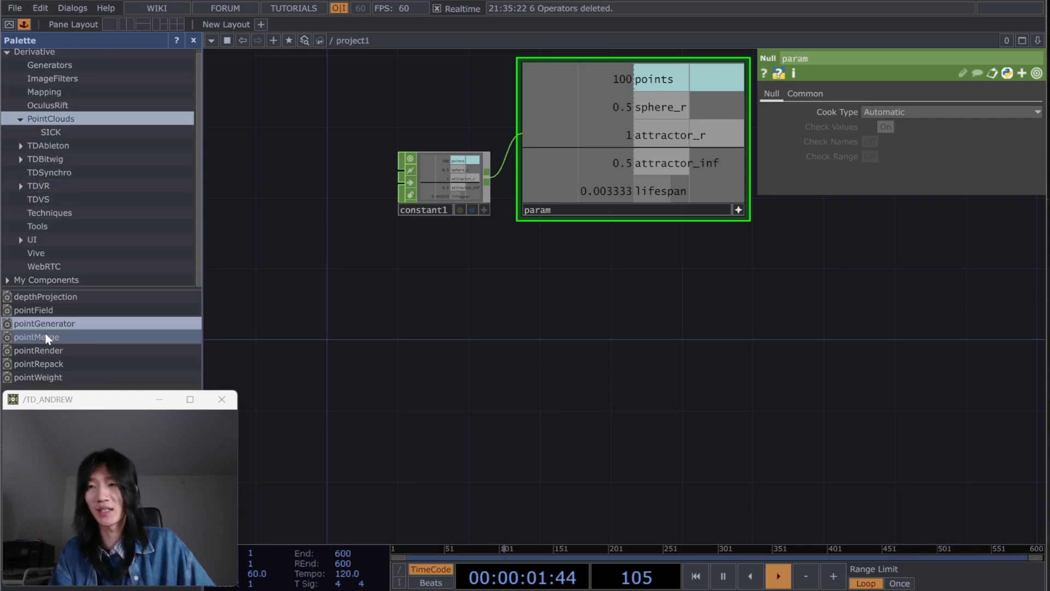
{"action": "left_click", "coordinate": [364, 373]}
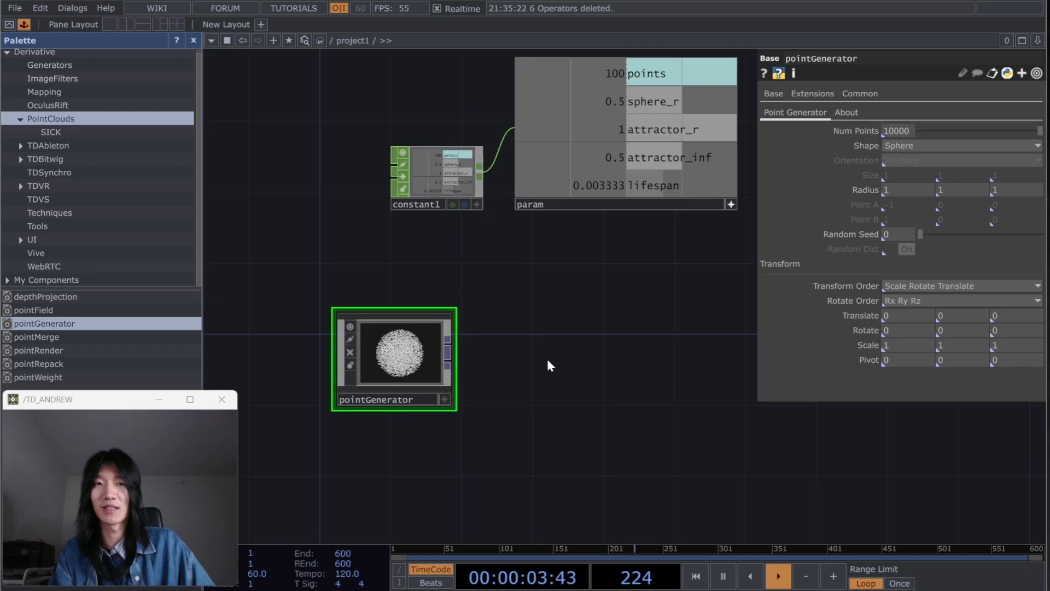
Step: Drive the pointGenerator's Num Points with the squared points channel, using the expression op('param')['points']**2
{"action": "left_click_drag", "start_coordinate": [591, 122], "coordinate": [795, 130]}
{"action": "left_click", "coordinate": [898, 128]}
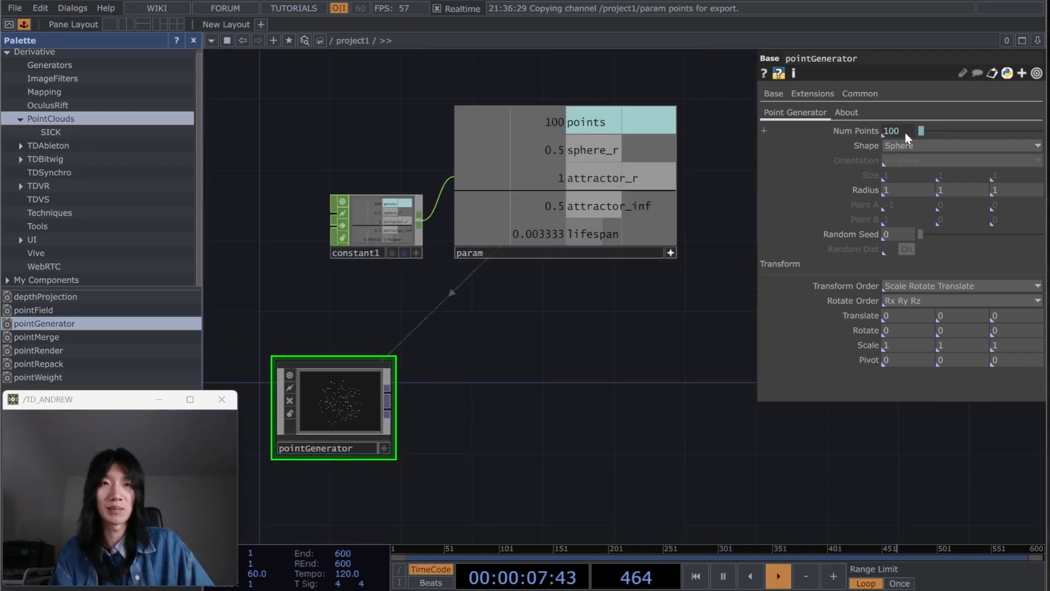
{"action": "type", "text": "**2"}
{"action": "key", "text": "Return"}
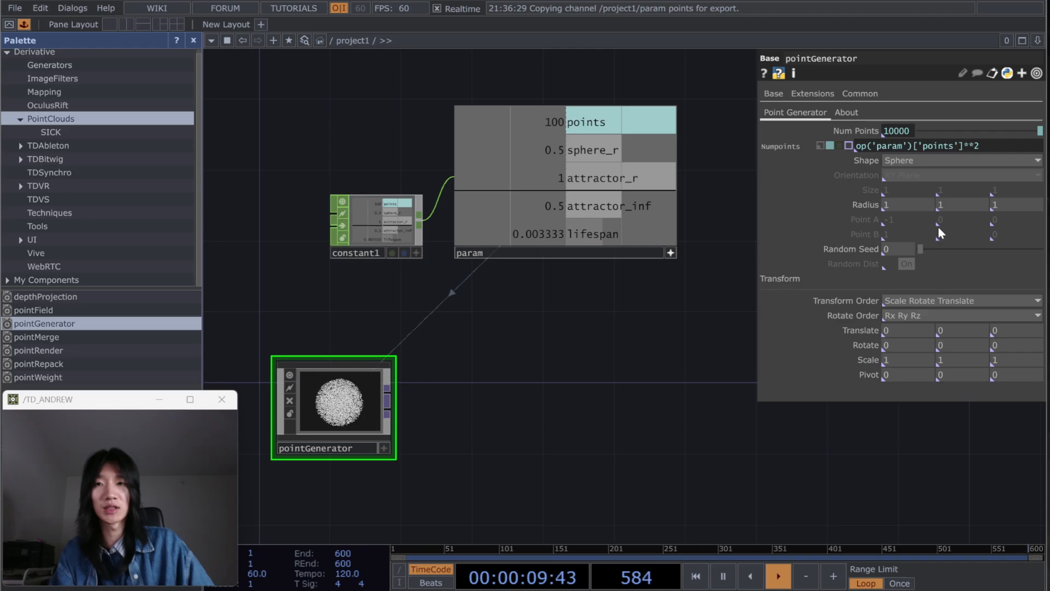
Step: Connect a Null TOP to the pointGenerator's first output and place it close beside the component
{"action": "left_click", "coordinate": [446, 337]}
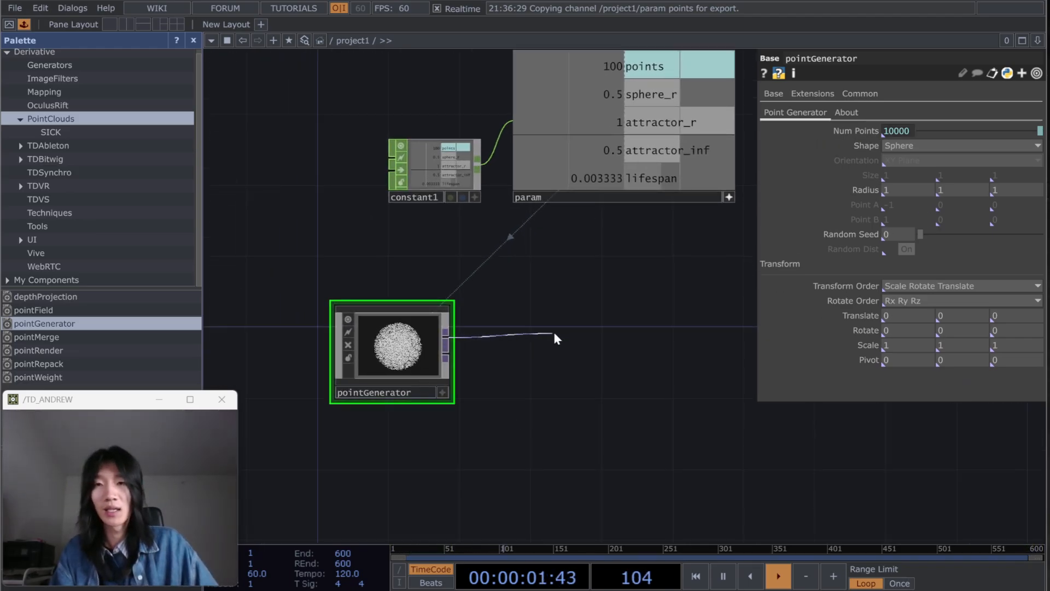
{"action": "left_click", "coordinate": [553, 330]}
{"action": "left_click", "coordinate": [554, 332]}
{"action": "left_click", "coordinate": [554, 337]}
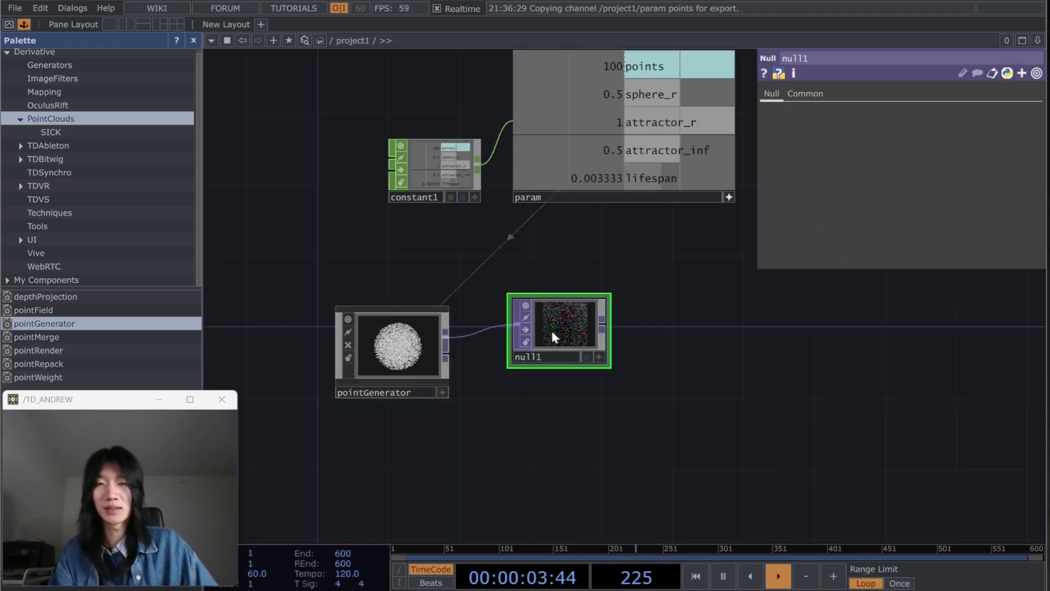
{"action": "mouse_move", "coordinate": [684, 367]}
{"action": "left_mouse_down"}
{"action": "mouse_move", "coordinate": [598, 383]}
{"action": "mouse_move", "coordinate": [674, 374]}
{"action": "left_mouse_up"}
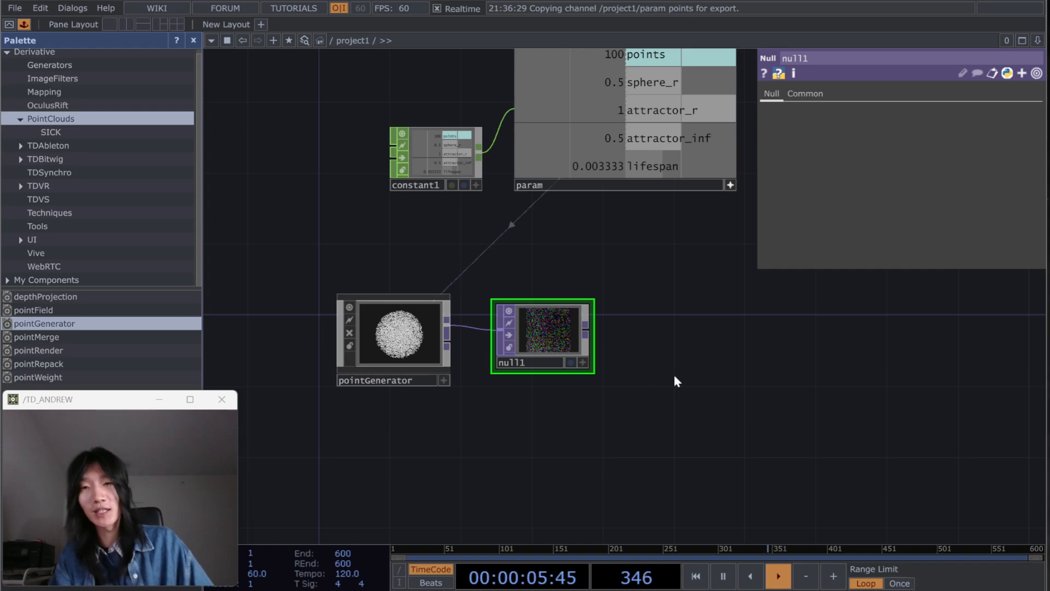
{"action": "scroll", "coordinate": [572, 359], "scroll_direction": "up", "scroll_amount": 2}
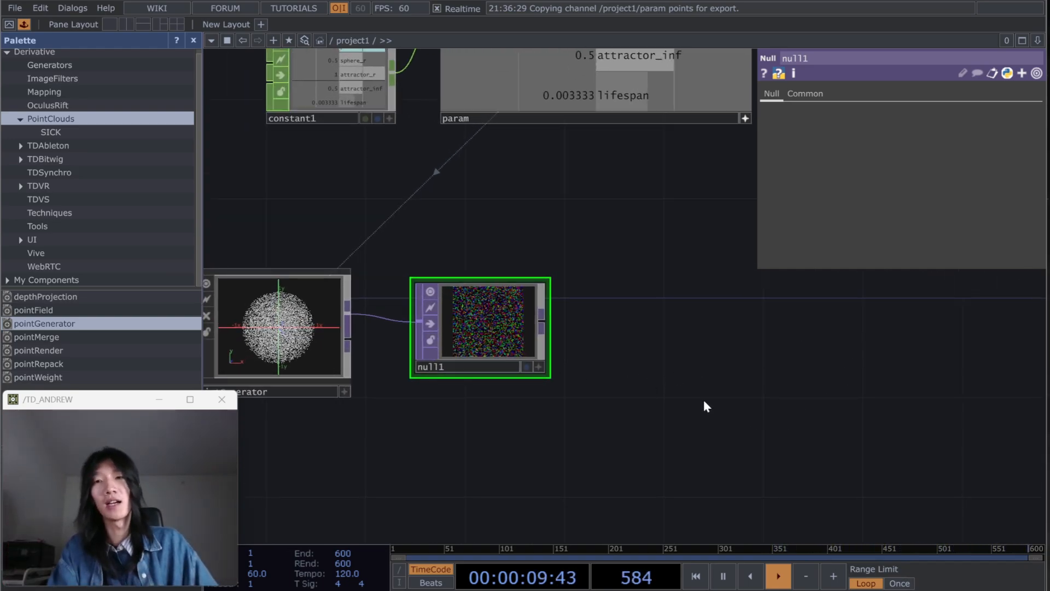
{"action": "key", "text": "p"}
{"action": "key", "text": "p"}
{"action": "key", "text": "p"}
{"action": "key", "text": "p"}
{"action": "key", "text": "p"}
{"action": "left_click_drag", "start_coordinate": [767, 425], "coordinate": [673, 386]}
{"action": "scroll", "coordinate": [657, 442], "scroll_direction": "down", "scroll_amount": 2}
{"action": "key", "text": "p"}
{"action": "key", "text": "p"}
{"action": "left_click_drag", "start_coordinate": [790, 320], "coordinate": [514, 305]}
{"action": "key", "text": "p"}
{"action": "left_click_drag", "start_coordinate": [613, 390], "coordinate": [793, 387]}
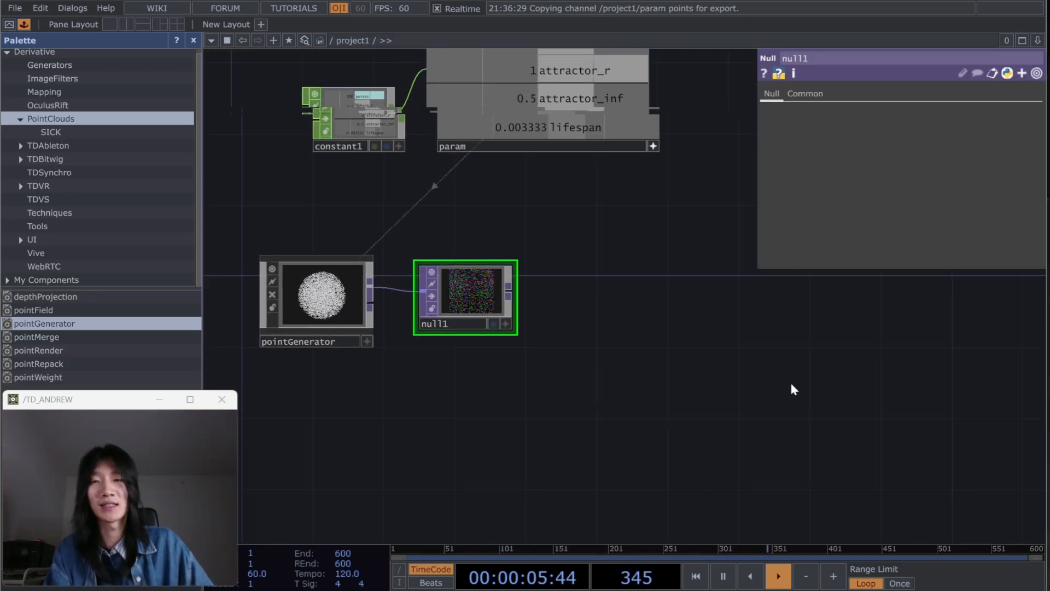
Step: Make null1's viewer active, turn on its pixel value display and examine the RGBA values of individual pixels
{"action": "scroll", "coordinate": [613, 377], "scroll_direction": "up", "scroll_amount": 3}
{"action": "scroll", "coordinate": [613, 378], "scroll_direction": "up", "scroll_amount": 1}
{"action": "left_click_drag", "start_coordinate": [602, 358], "coordinate": [797, 441]}
{"action": "scroll", "coordinate": [685, 425], "scroll_direction": "up", "scroll_amount": 2}
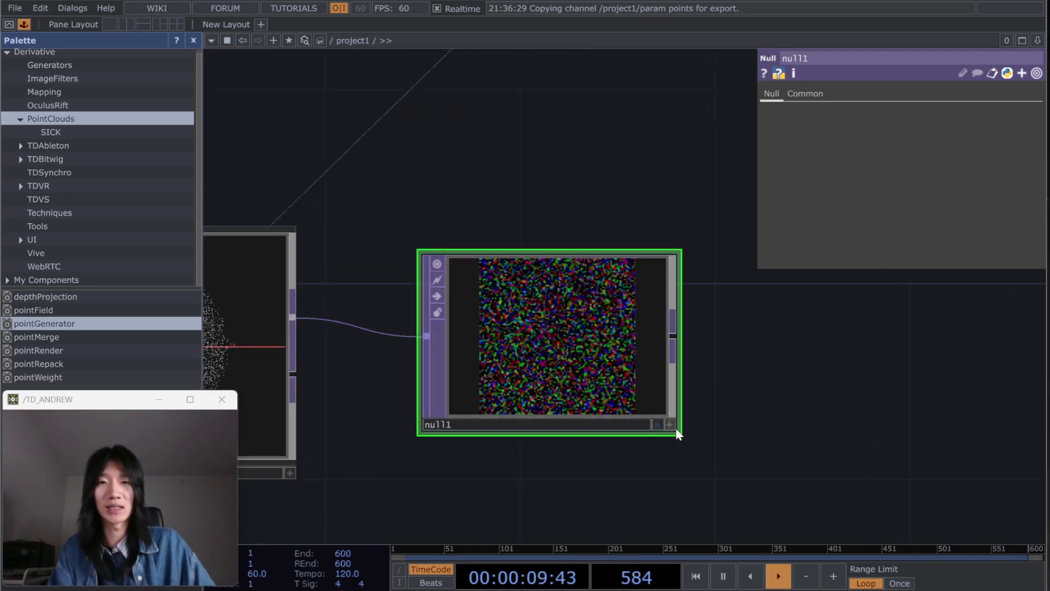
{"action": "scroll", "coordinate": [679, 432], "scroll_direction": "down", "scroll_amount": 2}
{"action": "left_click", "coordinate": [672, 425]}
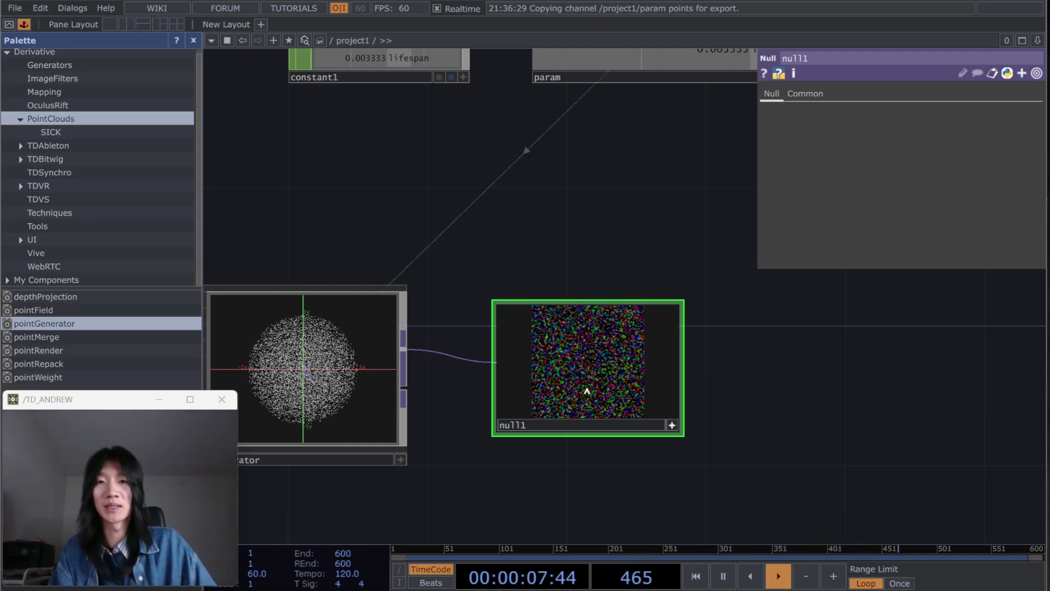
{"action": "key", "text": "p"}
{"action": "mouse_move", "coordinate": [587, 391]}
{"action": "left_mouse_down"}
{"action": "mouse_move", "coordinate": [651, 380]}
{"action": "mouse_move", "coordinate": [606, 398]}
{"action": "mouse_move", "coordinate": [573, 391]}
{"action": "left_mouse_up"}
{"action": "key", "text": "p"}
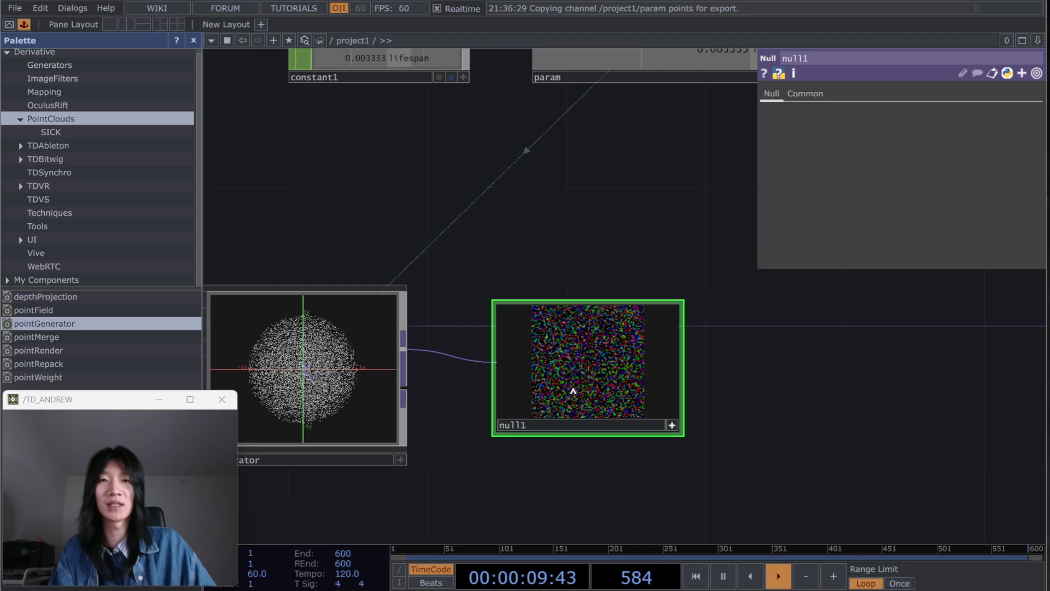
{"action": "key", "text": "d"}
{"action": "scroll", "coordinate": [567, 403], "scroll_direction": "up", "scroll_amount": 8}
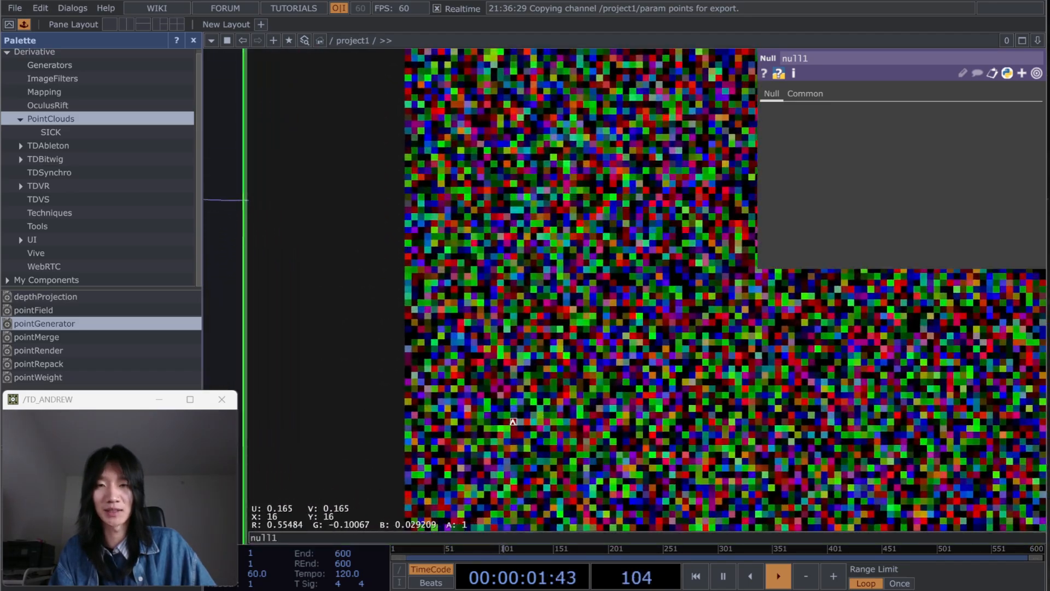
{"action": "scroll", "coordinate": [513, 422], "scroll_direction": "down", "scroll_amount": 3}
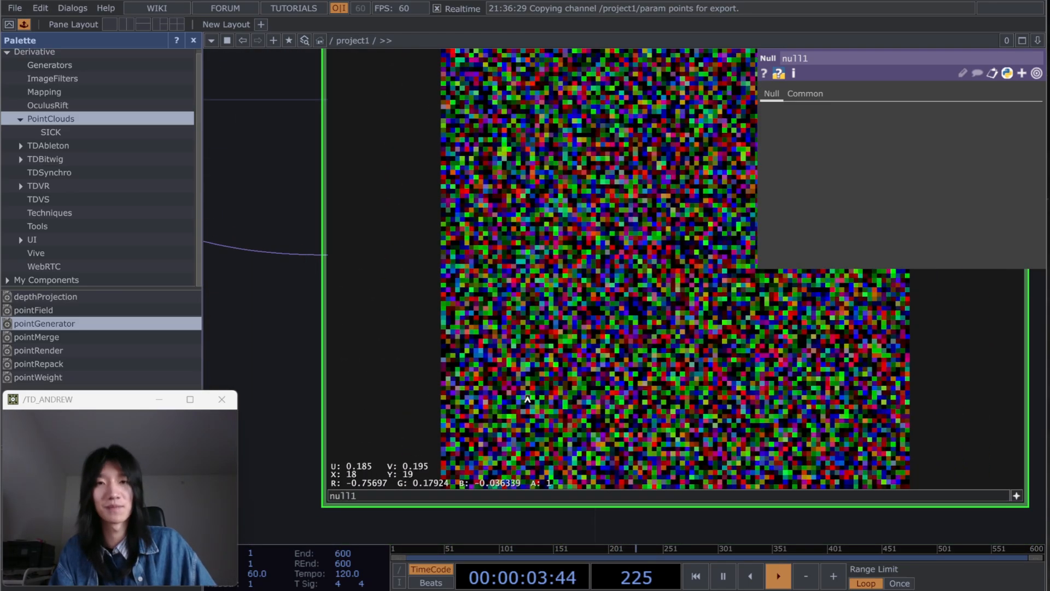
{"action": "scroll", "coordinate": [527, 400], "scroll_direction": "down", "scroll_amount": 3}
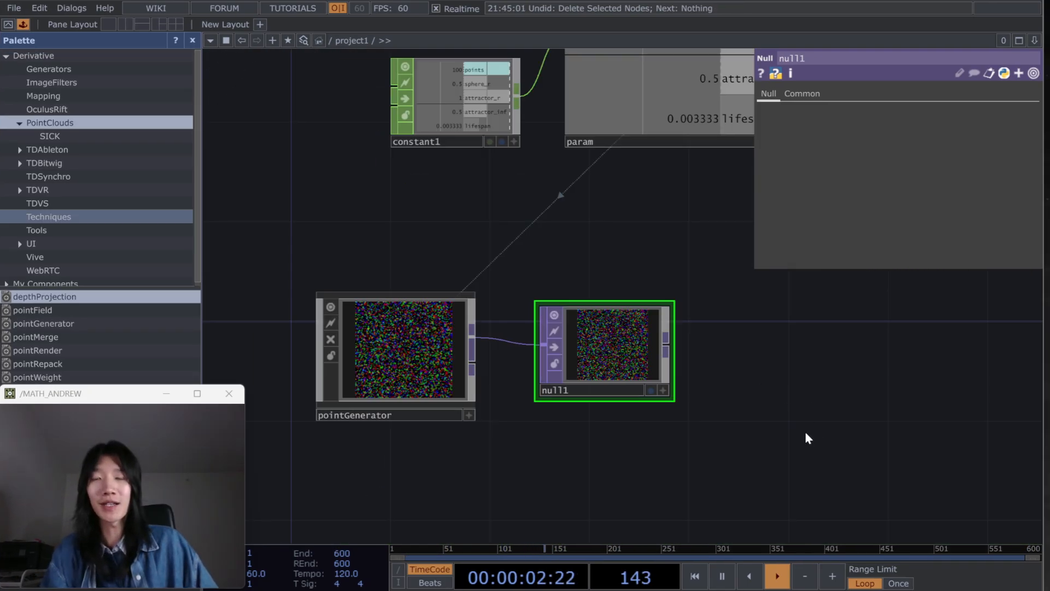
Step: Show null1's viewer as a 3D point cloud and orbit around the sphere of points
{"action": "scroll", "coordinate": [696, 403], "scroll_direction": "up", "scroll_amount": 4}
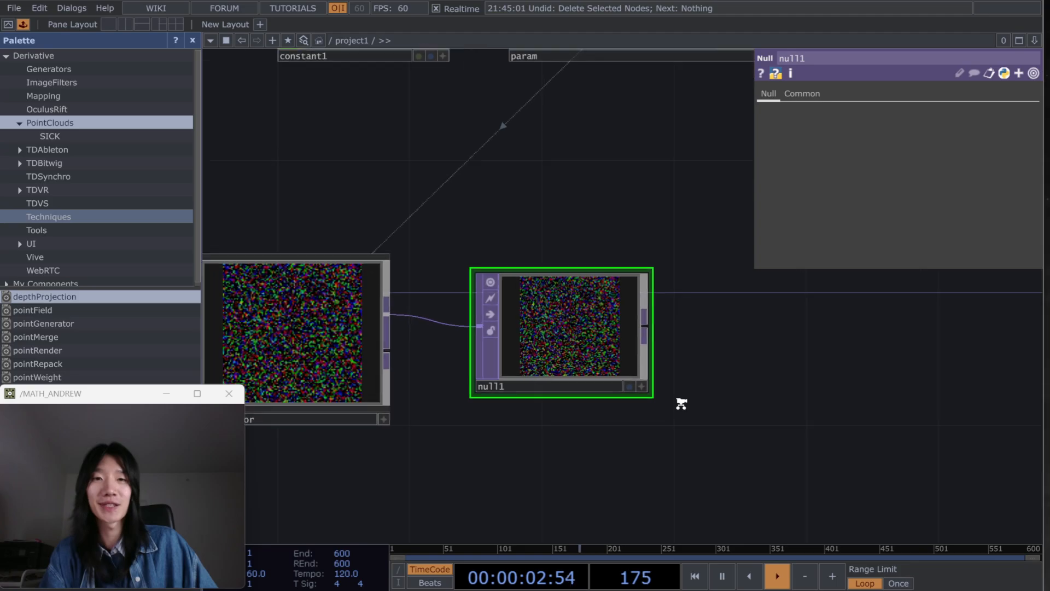
{"action": "left_click", "coordinate": [636, 386]}
{"action": "left_click_drag", "start_coordinate": [596, 323], "coordinate": [552, 335]}
{"action": "scroll", "coordinate": [539, 335], "scroll_direction": "up", "scroll_amount": 3}
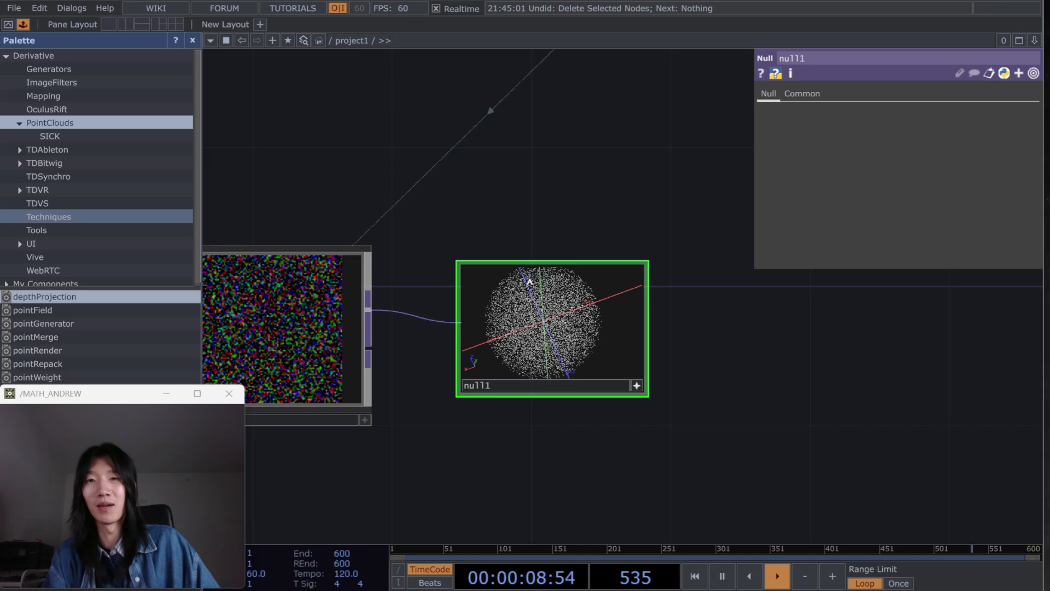
{"action": "left_click_drag", "start_coordinate": [573, 355], "coordinate": [570, 314]}
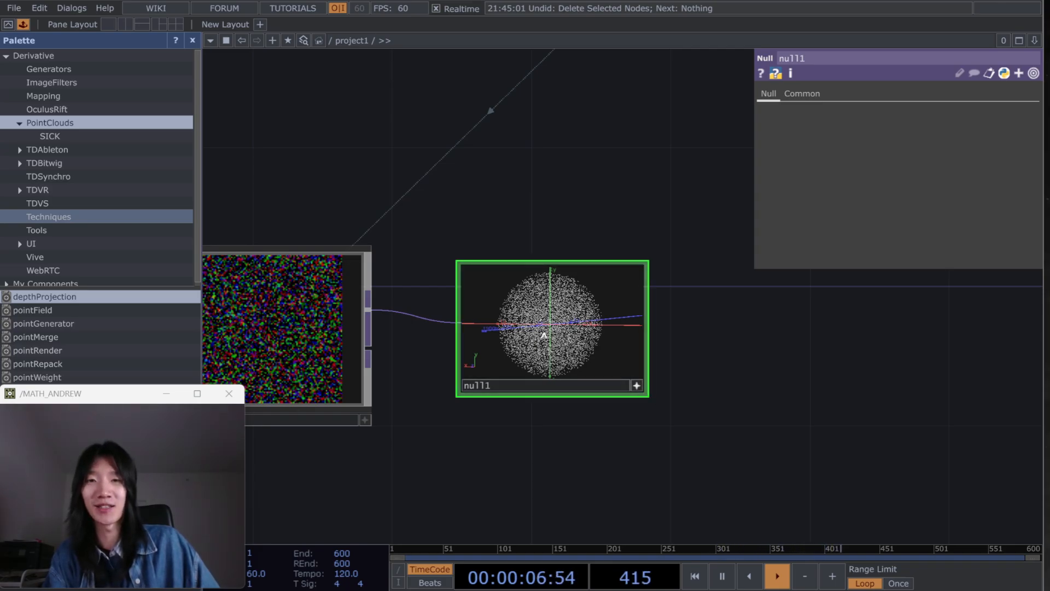
{"action": "left_click", "coordinate": [636, 386]}
Step: Connect a Math TOP to null1's output and place it beside null1
{"action": "left_click_drag", "start_coordinate": [621, 442], "coordinate": [506, 452]}
{"action": "left_click_drag", "start_coordinate": [536, 357], "coordinate": [489, 365]}
{"action": "scroll", "coordinate": [480, 391], "scroll_direction": "down", "scroll_amount": 1}
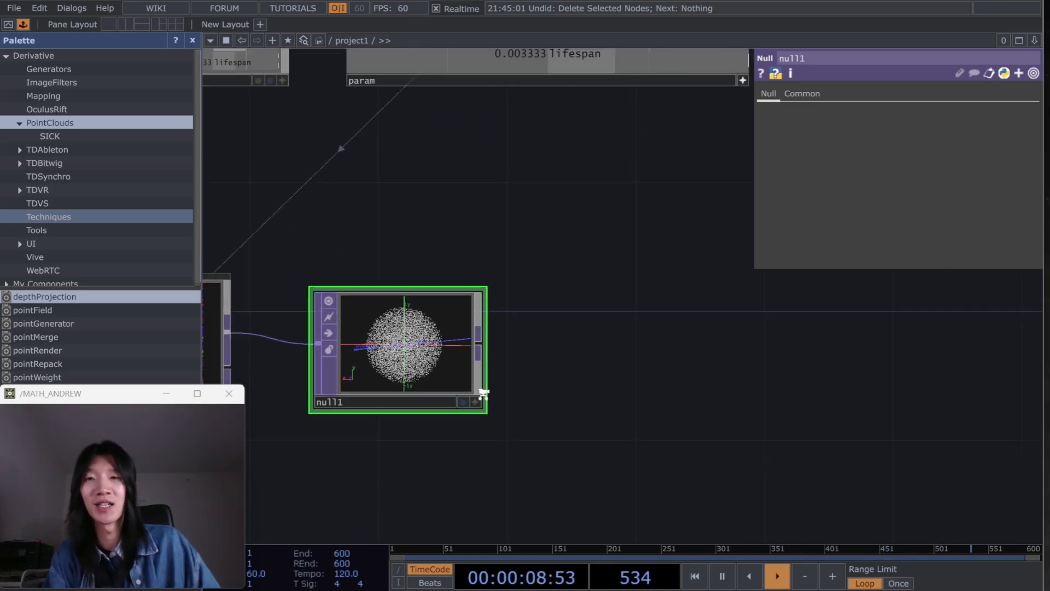
{"action": "scroll", "coordinate": [480, 392], "scroll_direction": "down", "scroll_amount": 1}
{"action": "left_click", "coordinate": [459, 356]}
{"action": "left_click", "coordinate": [531, 352]}
{"action": "type", "text": "mat"}
{"action": "key", "text": "Return"}
Step: Set math1 to combine channels by Length without the alpha input, using the 32-bit float (Mono) pixel format
{"action": "left_click", "coordinate": [960, 140]}
{"action": "left_click", "coordinate": [939, 257]}
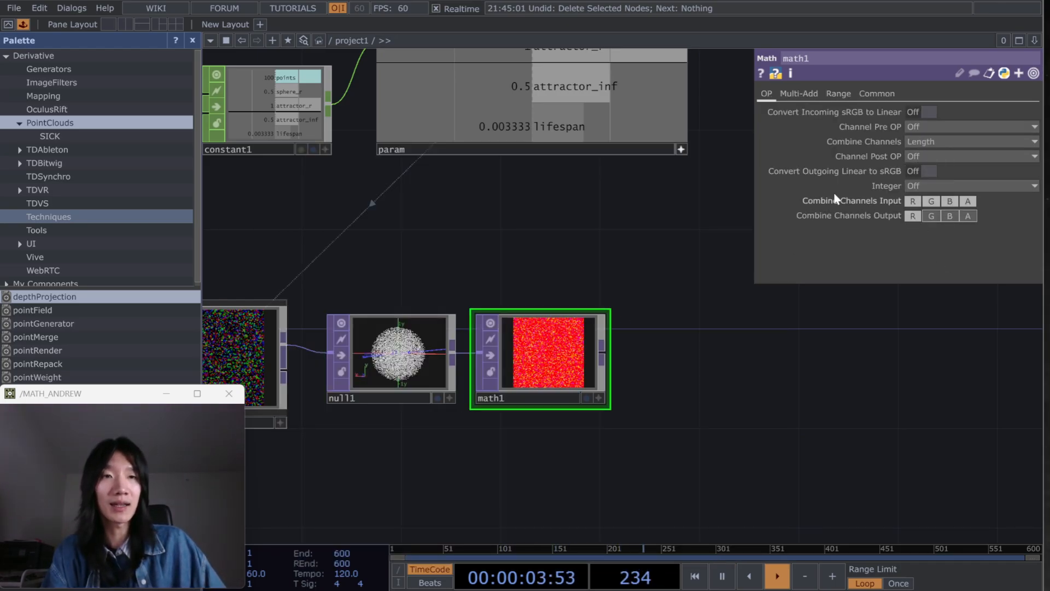
{"action": "left_click", "coordinate": [967, 202]}
{"action": "left_click", "coordinate": [896, 96]}
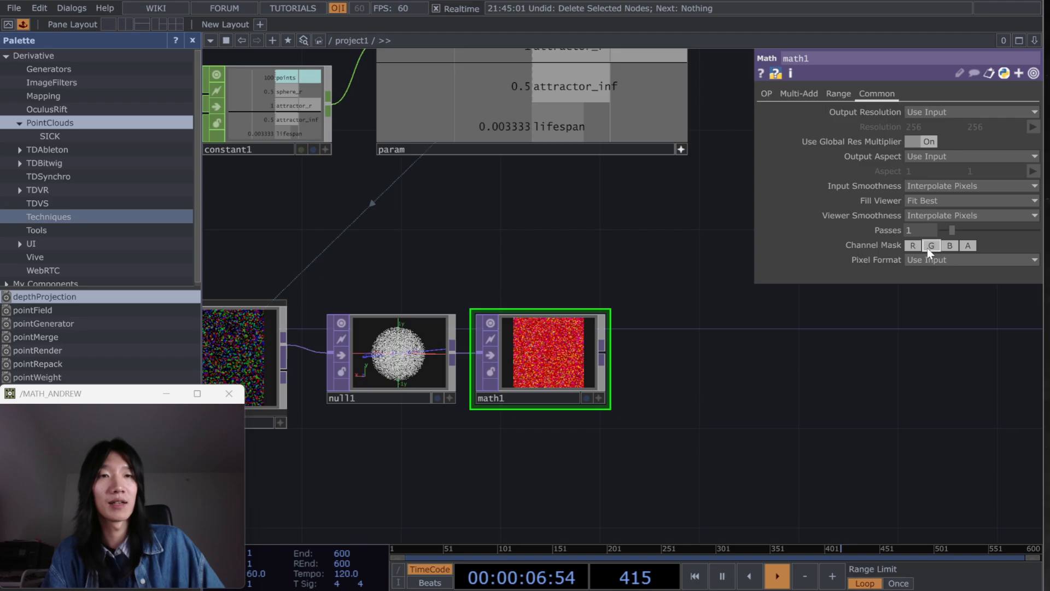
{"action": "left_click", "coordinate": [931, 262]}
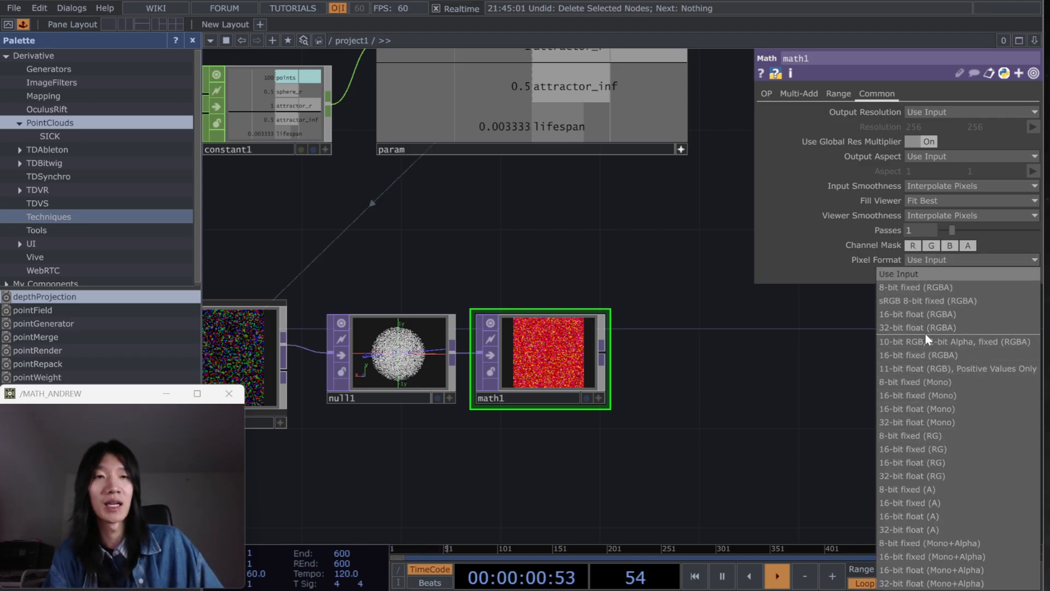
{"action": "left_click", "coordinate": [927, 423]}
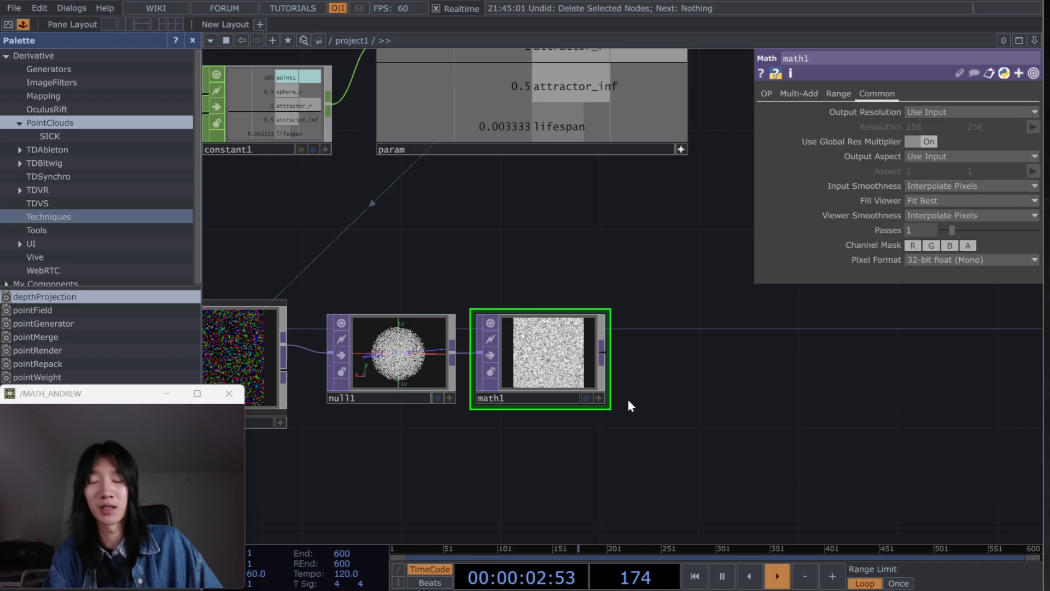
Step: Move math1 below null1 and feed both math1 and null1 into a new Composite TOP
{"action": "scroll", "coordinate": [583, 333], "scroll_direction": "down", "scroll_amount": 1}
{"action": "left_click_drag", "start_coordinate": [602, 351], "coordinate": [602, 475]}
{"action": "left_click", "coordinate": [581, 440]}
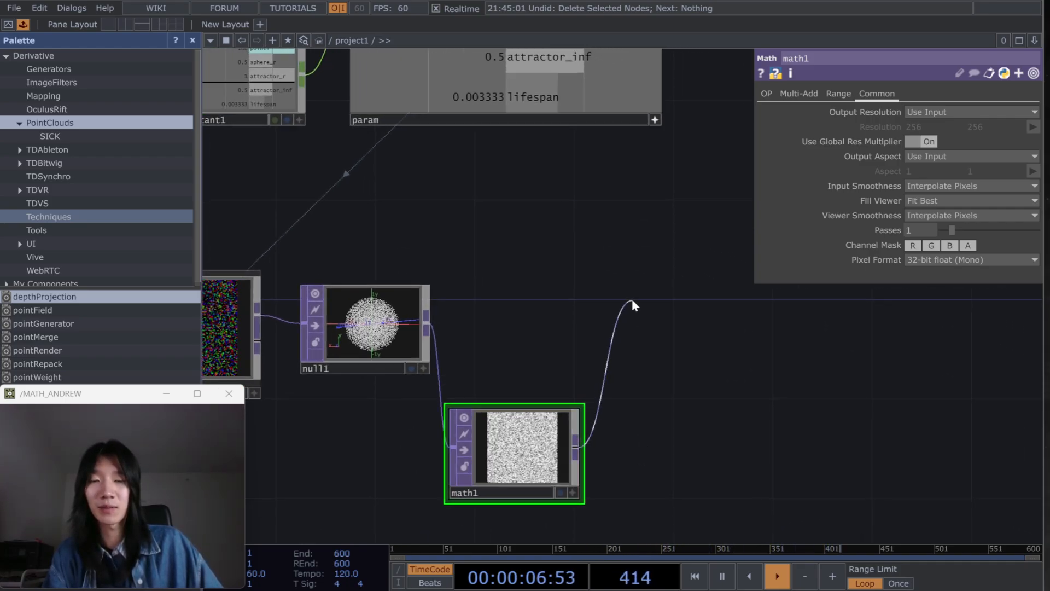
{"action": "left_click", "coordinate": [632, 298]}
{"action": "type", "text": "comp"}
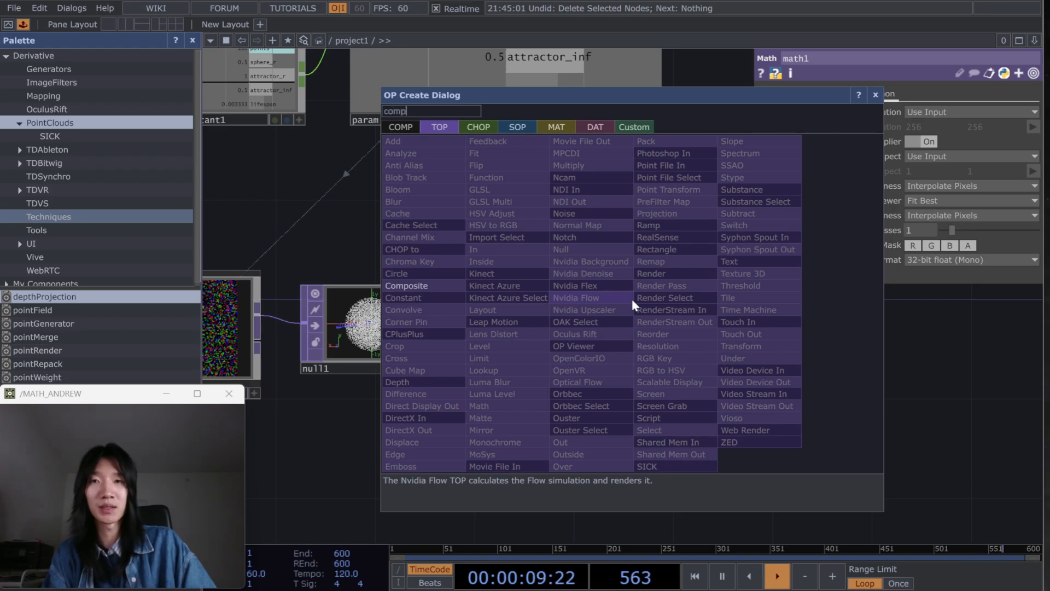
{"action": "key", "text": "Return"}
{"action": "left_click", "coordinate": [427, 319]}
{"action": "left_click", "coordinate": [565, 318]}
{"action": "left_click_drag", "start_coordinate": [643, 301], "coordinate": [651, 329]}
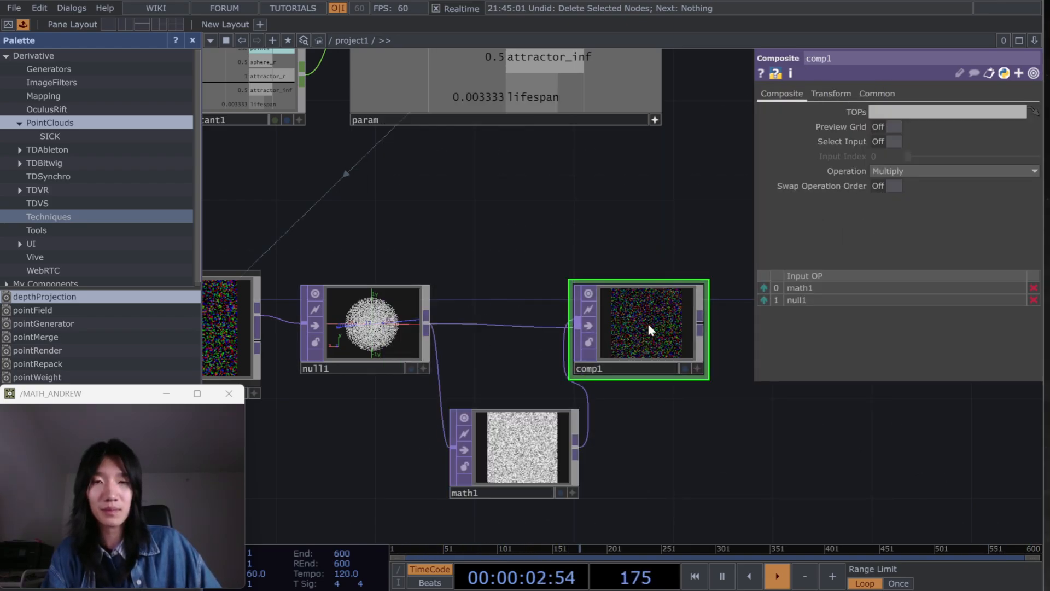
Step: Set comp1's operation to Divide and reorder its inputs so null1 comes before math1
{"action": "scroll", "coordinate": [626, 215], "scroll_direction": "right", "scroll_amount": 3}
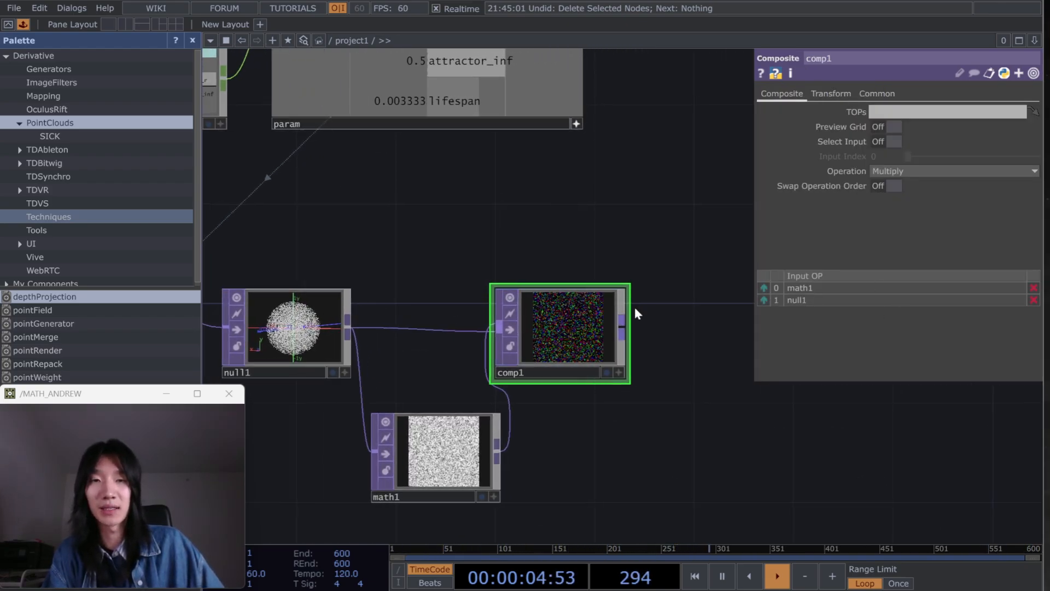
{"action": "left_click", "coordinate": [936, 170]}
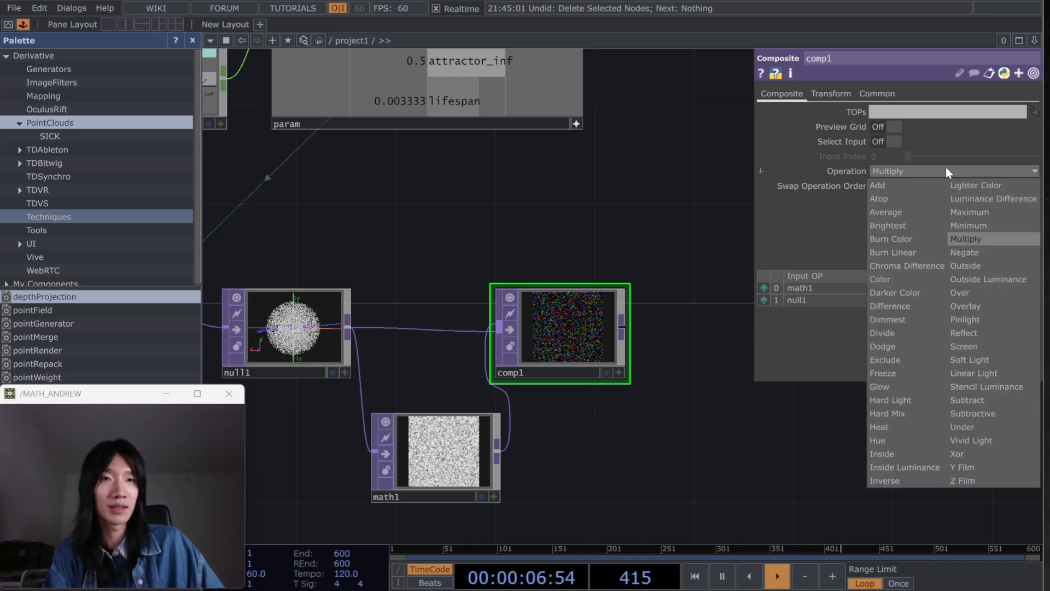
{"action": "left_click", "coordinate": [947, 170]}
{"action": "left_click", "coordinate": [907, 172]}
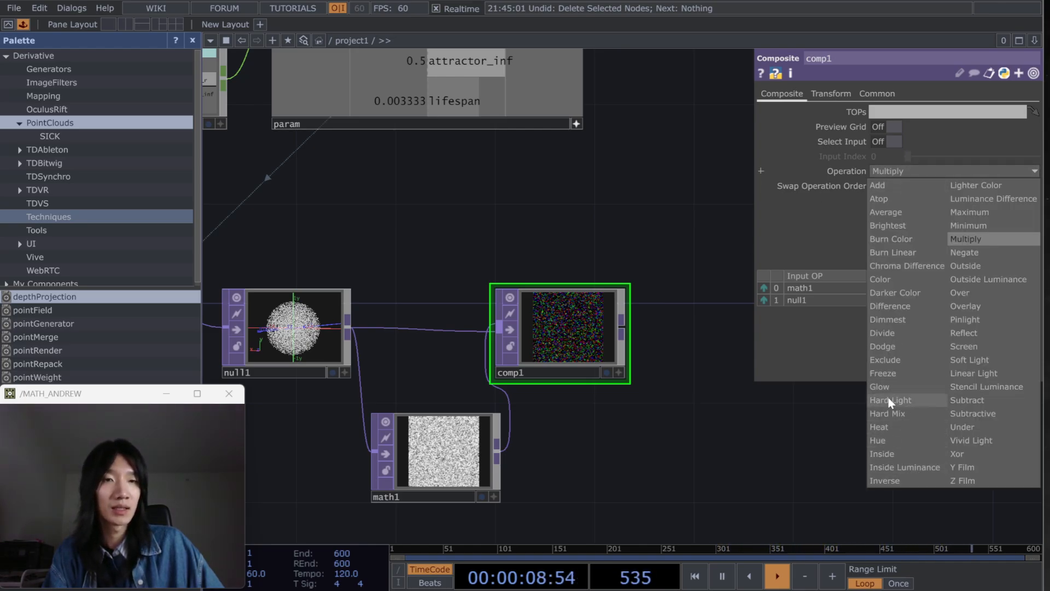
{"action": "left_click", "coordinate": [887, 333]}
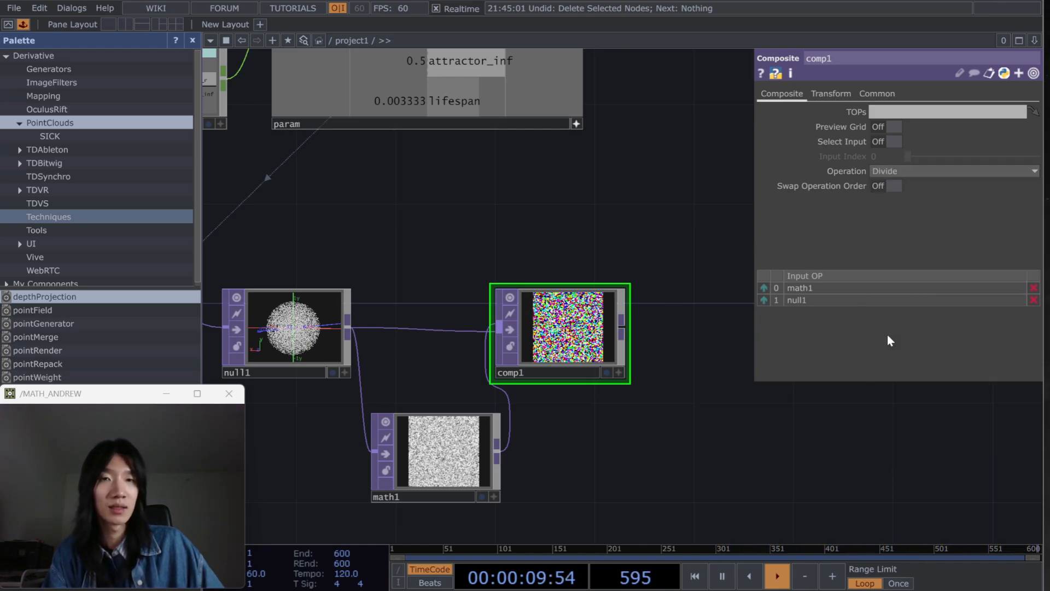
{"action": "left_click", "coordinate": [764, 300]}
{"action": "scroll", "coordinate": [579, 354], "scroll_direction": "up", "scroll_amount": 2}
{"action": "scroll", "coordinate": [579, 355], "scroll_direction": "down", "scroll_amount": 1}
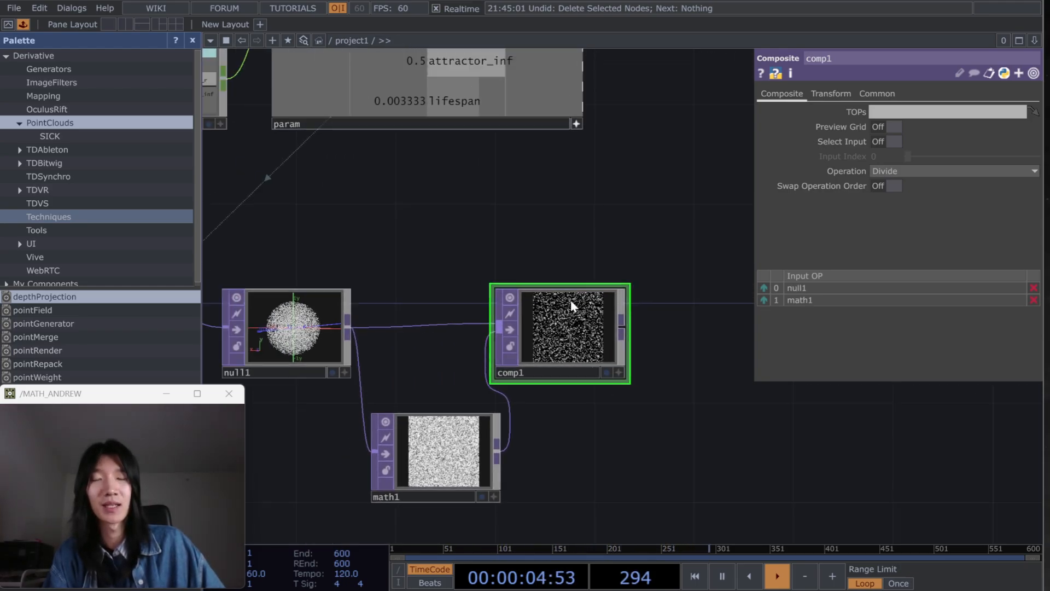
Step: Set comp1's pixel format to 32-bit float (RGBA)
{"action": "left_click", "coordinate": [875, 94]}
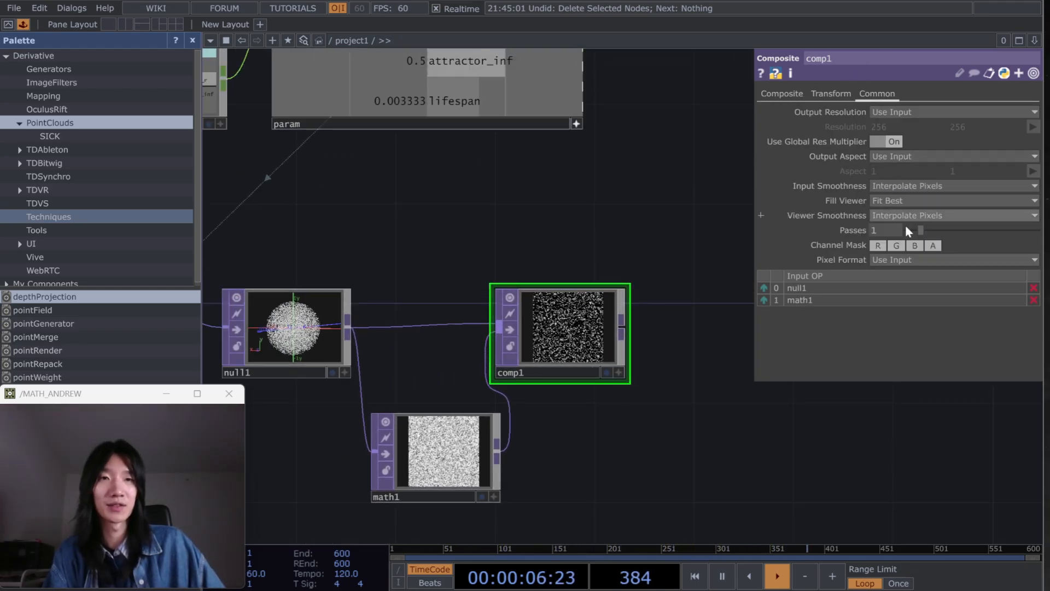
{"action": "left_click", "coordinate": [890, 261]}
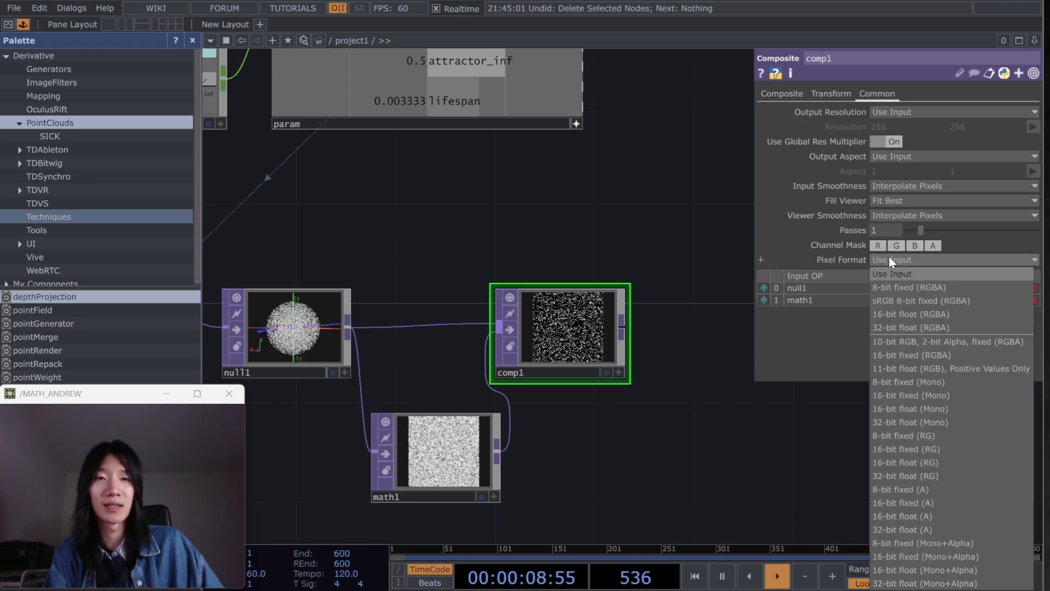
{"action": "left_click", "coordinate": [899, 330]}
Step: Show comp1's viewer as a 3D point cloud and orbit it to compare its sphere with null1's
{"action": "scroll", "coordinate": [733, 399], "scroll_direction": "up", "scroll_amount": 3}
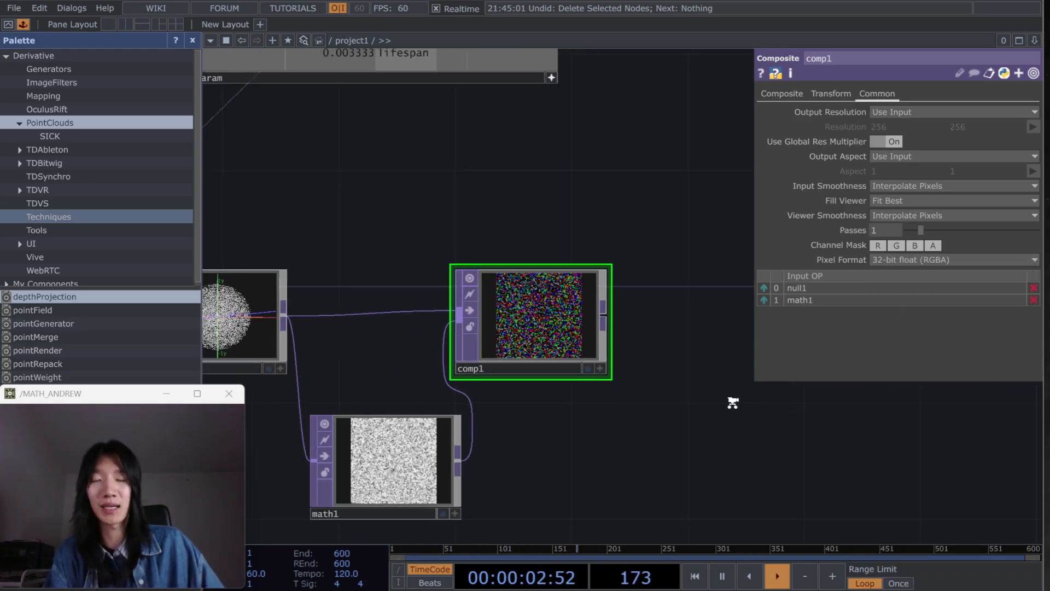
{"action": "scroll", "coordinate": [420, 434], "scroll_direction": "down", "scroll_amount": 2}
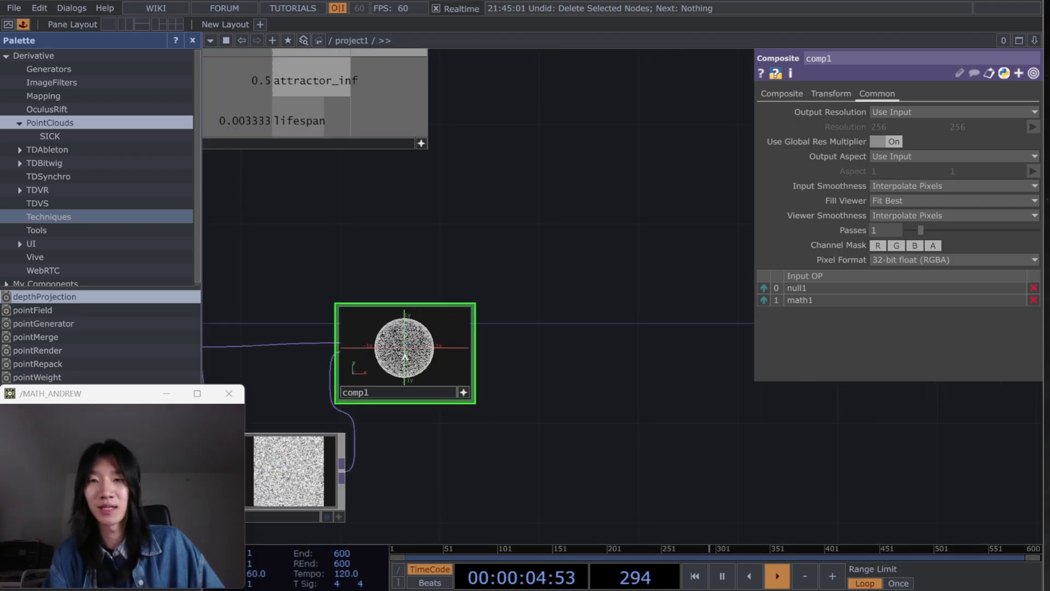
{"action": "left_click_drag", "start_coordinate": [431, 336], "coordinate": [466, 355]}
{"action": "left_click_drag", "start_coordinate": [507, 457], "coordinate": [732, 503]}
{"action": "left_click_drag", "start_coordinate": [652, 340], "coordinate": [624, 365]}
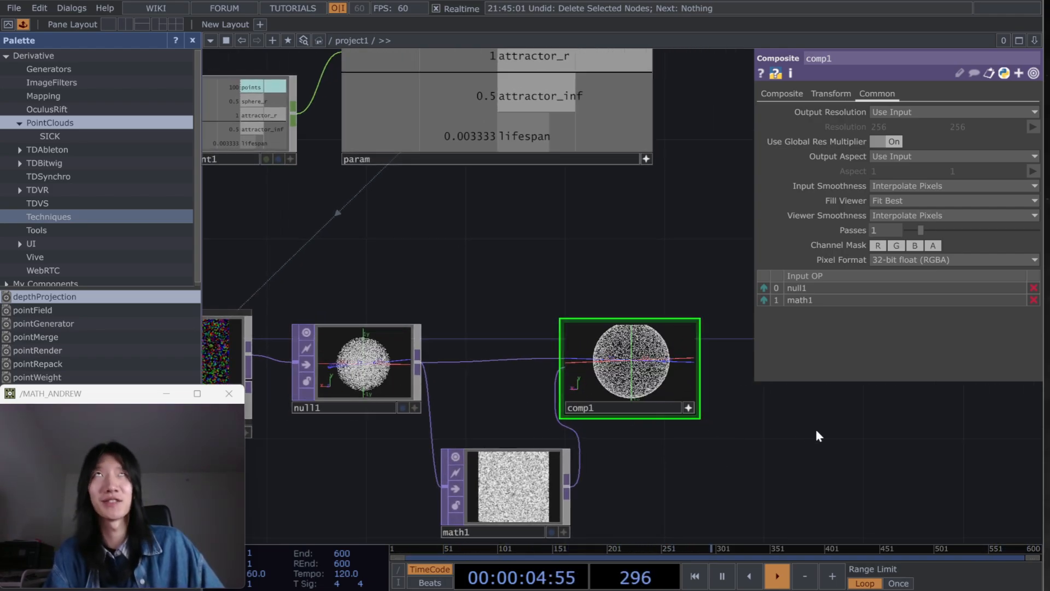
{"action": "left_click_drag", "start_coordinate": [640, 469], "coordinate": [526, 444]}
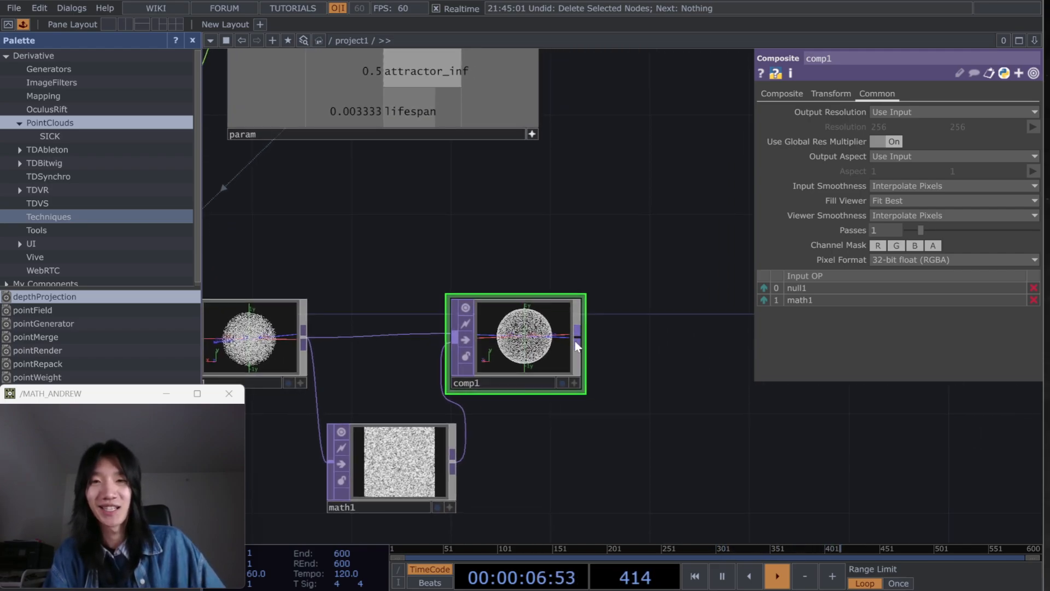
Step: Connect a second Math TOP to comp1's output
{"action": "key", "text": "Tab"}
{"action": "key", "text": "Escape"}
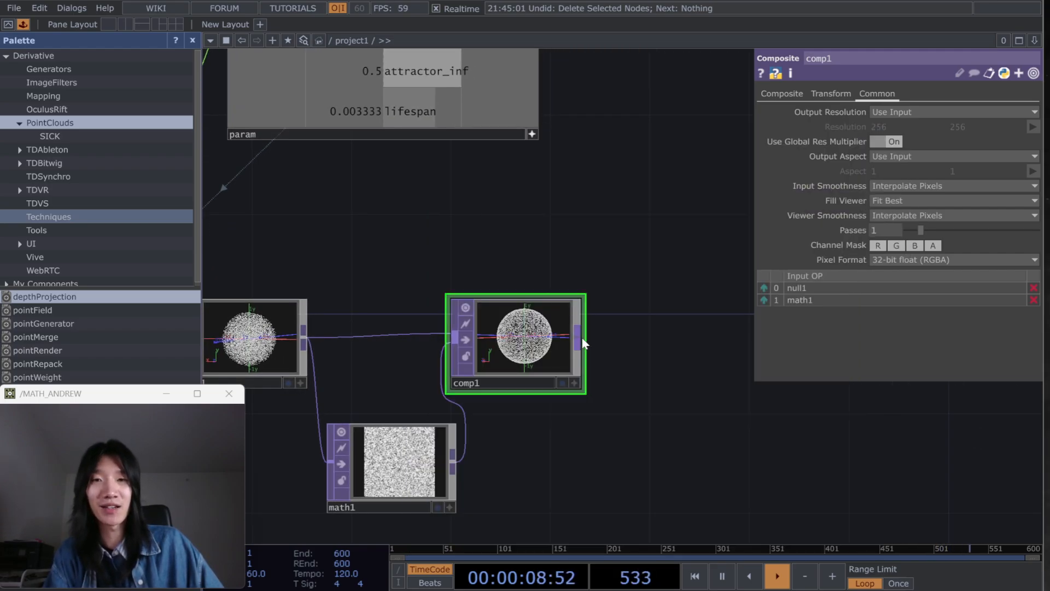
{"action": "key", "text": "Tab"}
{"action": "type", "text": "math"}
{"action": "key", "text": "Return"}
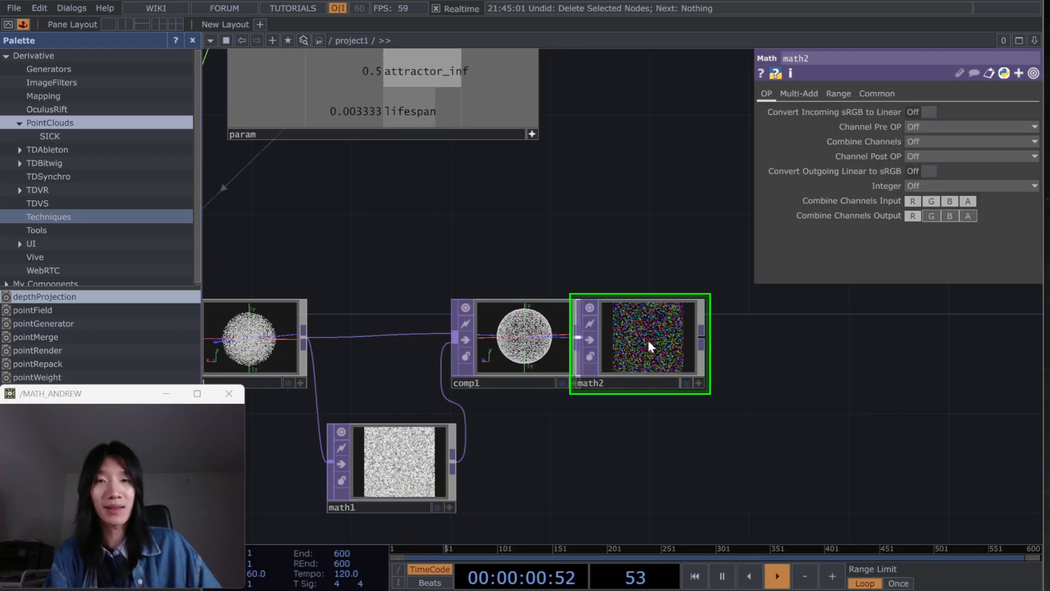
Step: Drive math2's Multiply with a CHOP reference to param's sphere_r channel
{"action": "left_click", "coordinate": [648, 339]}
{"action": "scroll", "coordinate": [570, 249], "scroll_direction": "down", "scroll_amount": 4}
{"action": "left_click_drag", "start_coordinate": [419, 206], "coordinate": [673, 234]}
{"action": "left_click_drag", "start_coordinate": [797, 85], "coordinate": [796, 93]}
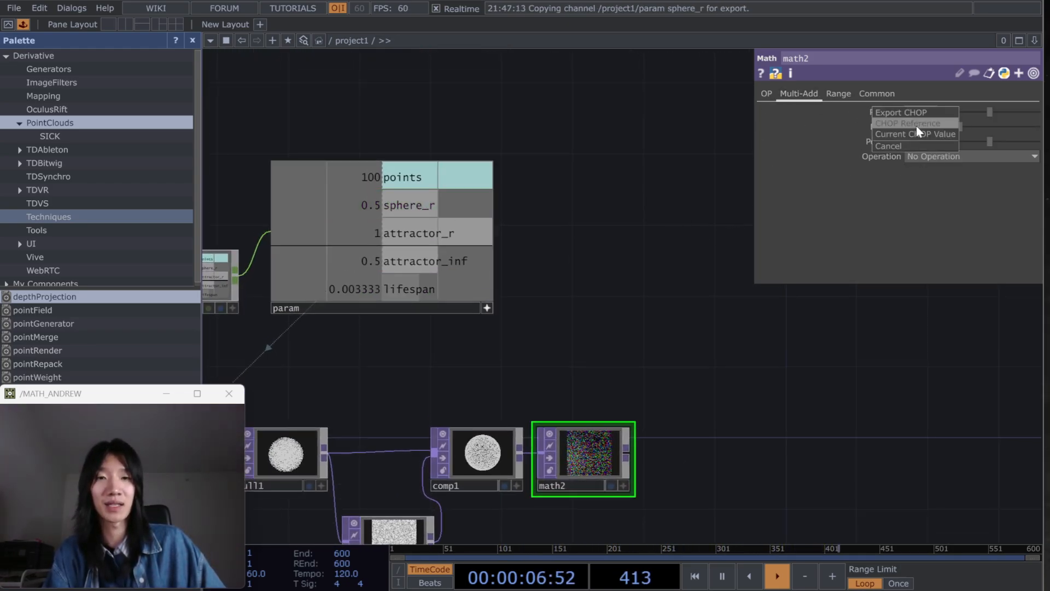
{"action": "left_click", "coordinate": [917, 126]}
{"action": "scroll", "coordinate": [602, 471], "scroll_direction": "up", "scroll_amount": 5}
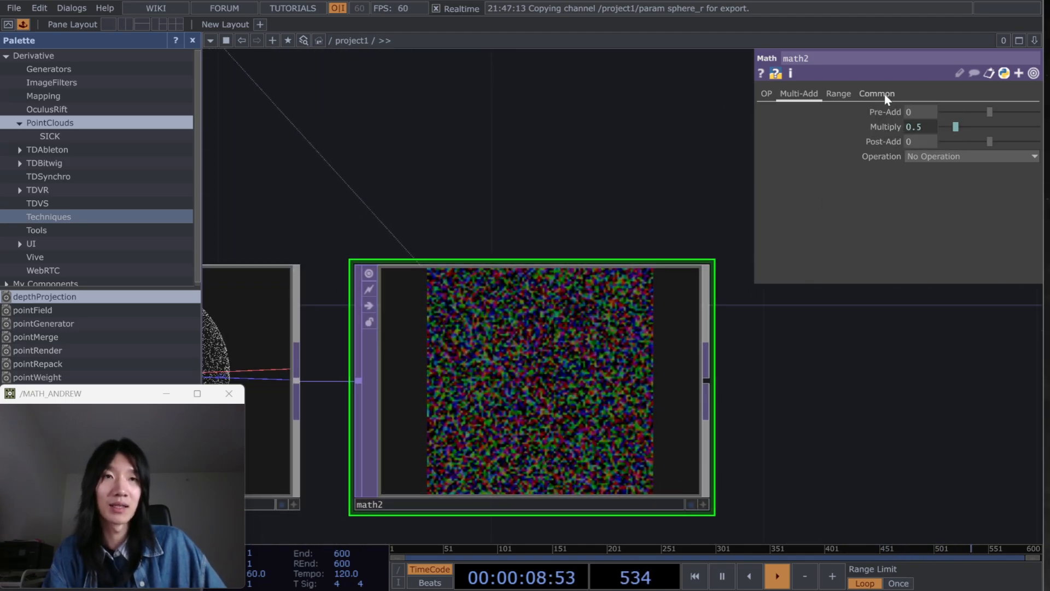
Step: Exclude the alpha channel from math2's channel mask
{"action": "left_click", "coordinate": [886, 95]}
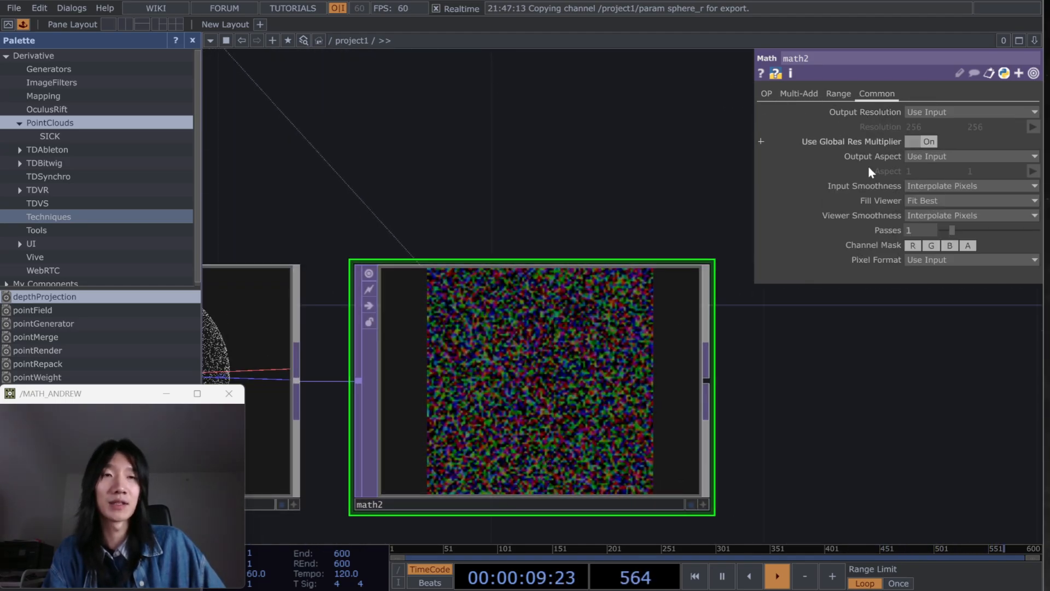
{"action": "left_click", "coordinate": [971, 246]}
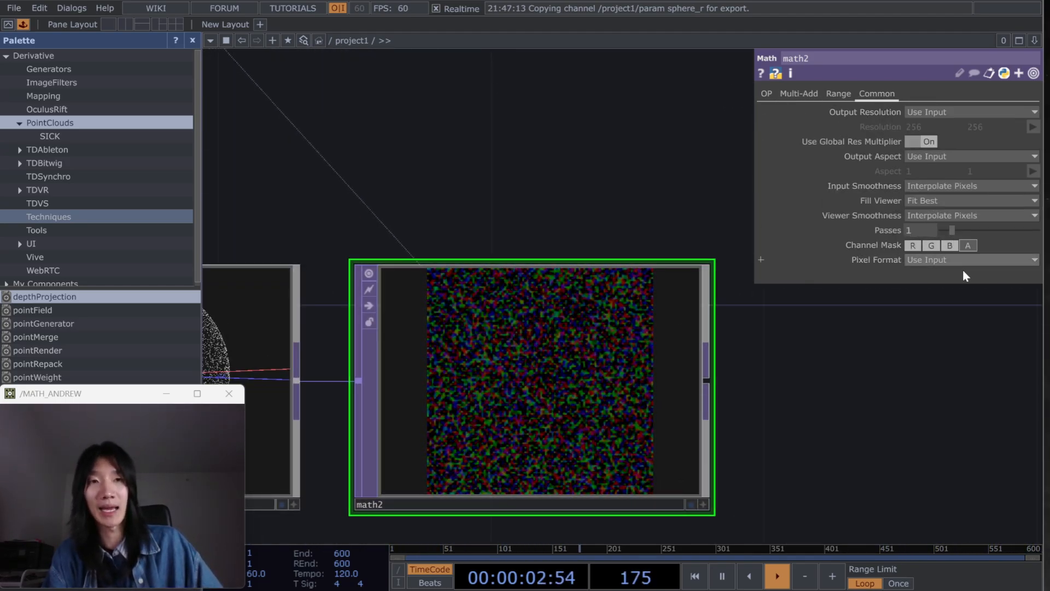
Step: Add a Null TOP after math2 and name it start
{"action": "scroll", "coordinate": [712, 394], "scroll_direction": "down", "scroll_amount": 5}
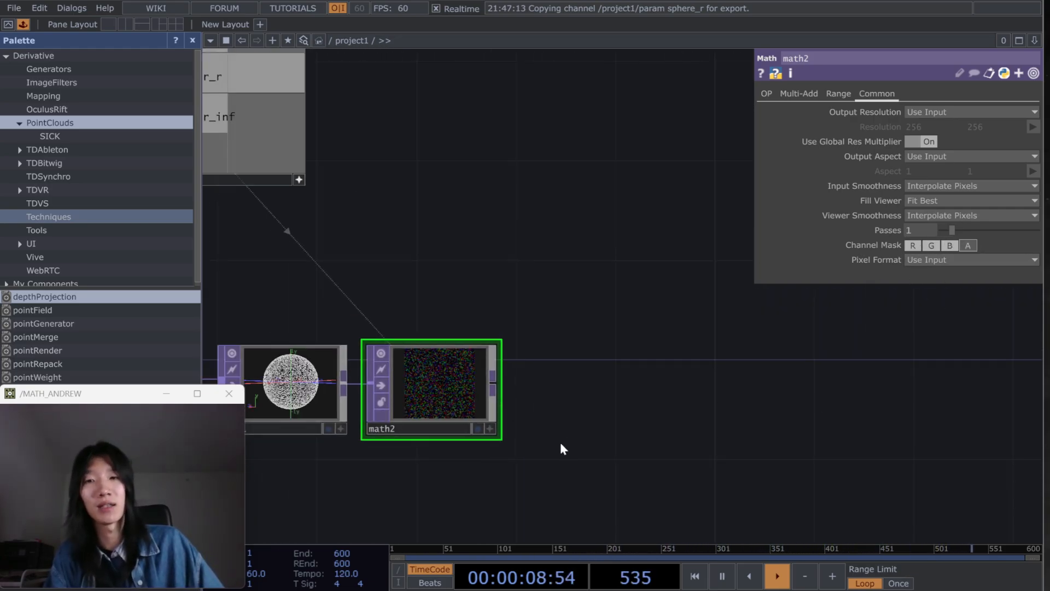
{"action": "left_click", "coordinate": [494, 389]}
{"action": "type", "text": "null"}
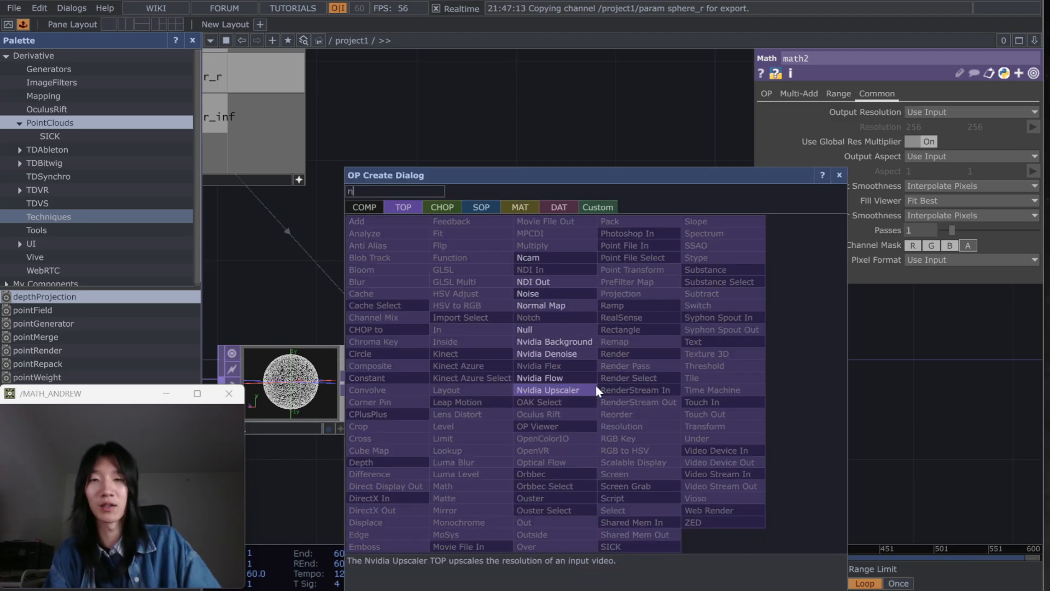
{"action": "key", "text": "Return"}
{"action": "left_click", "coordinate": [595, 385]}
{"action": "left_click", "coordinate": [594, 429]}
{"action": "type", "text": "start"}
{"action": "key", "text": "Return"}
Step: Add a Feedback TOP after start
{"action": "left_click_drag", "start_coordinate": [746, 420], "coordinate": [562, 412]}
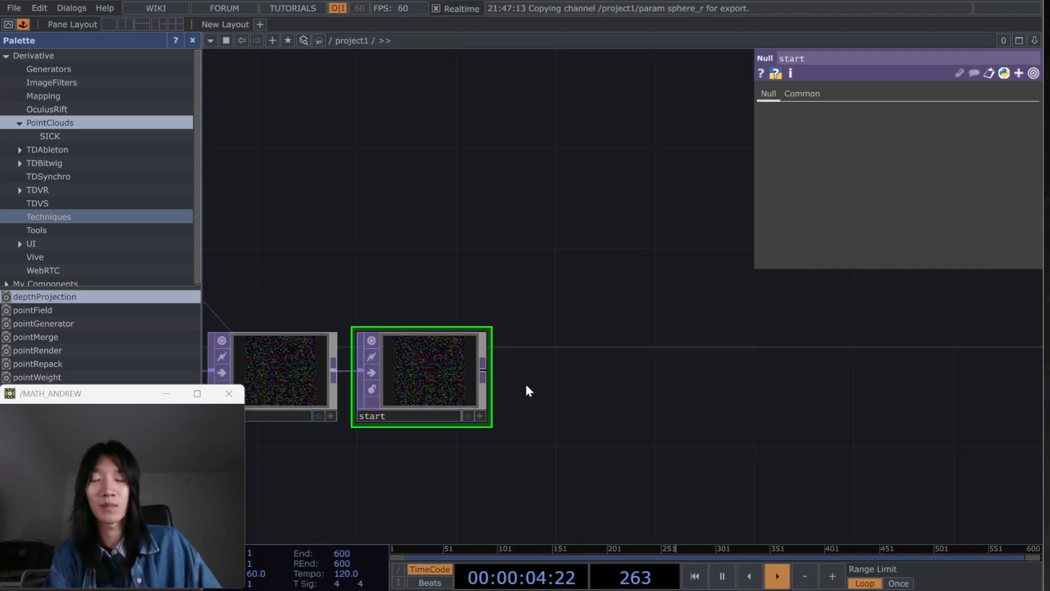
{"action": "left_click", "coordinate": [484, 381]}
{"action": "type", "text": "feed"}
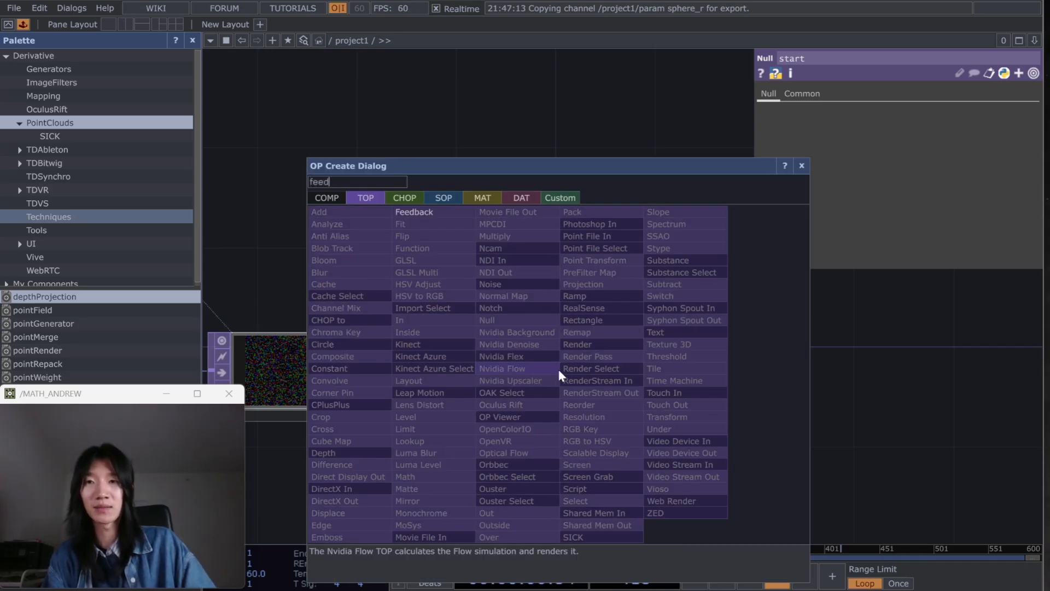
{"action": "key", "text": "Return"}
{"action": "left_click", "coordinate": [557, 366]}
Step: Add a Keyboard In CHOP above feedback1 and make its viewer active
{"action": "key", "text": "Tab"}
{"action": "key", "text": "Tab"}
{"action": "type", "text": "key"}
{"action": "key", "text": "Return"}
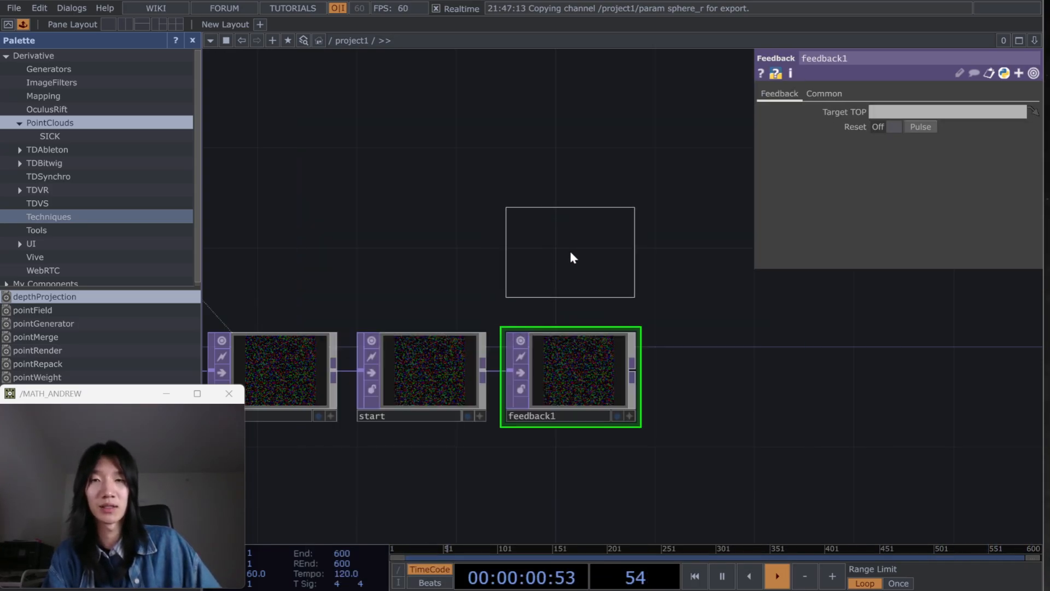
{"action": "left_click", "coordinate": [569, 248]}
{"action": "left_click", "coordinate": [629, 293]}
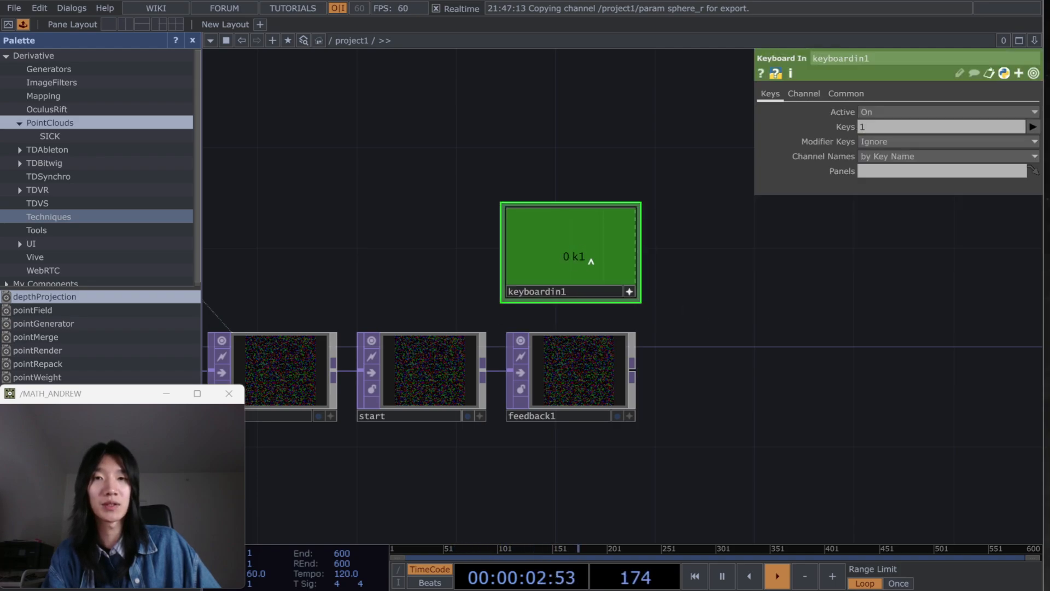
Step: Drive feedback1's reset pulse with a CHOP reference to keyboardin1's k1 channel
{"action": "left_click", "coordinate": [569, 379]}
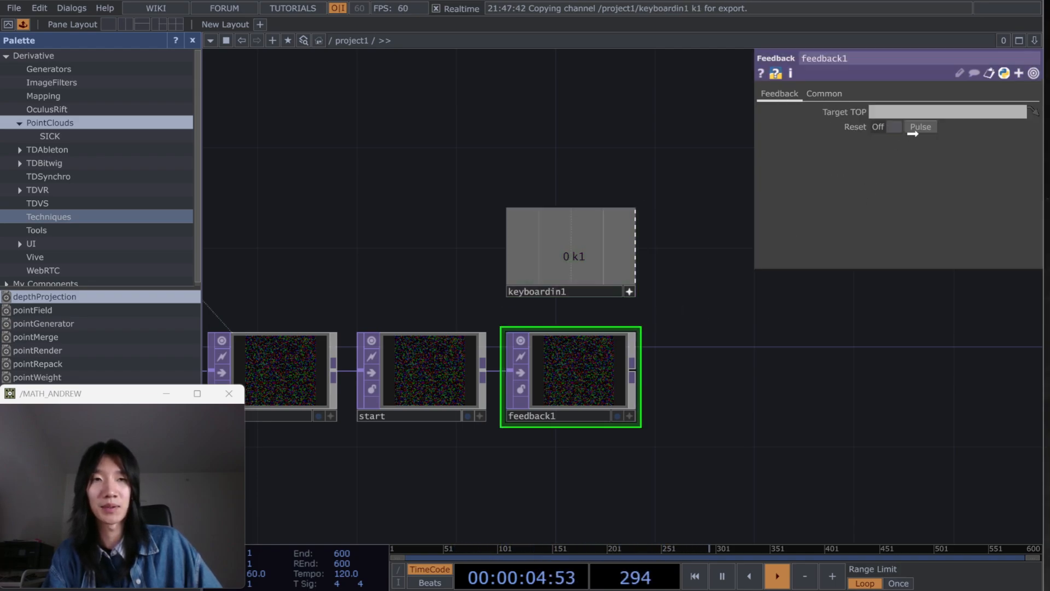
{"action": "left_click_drag", "start_coordinate": [920, 128], "coordinate": [922, 128]}
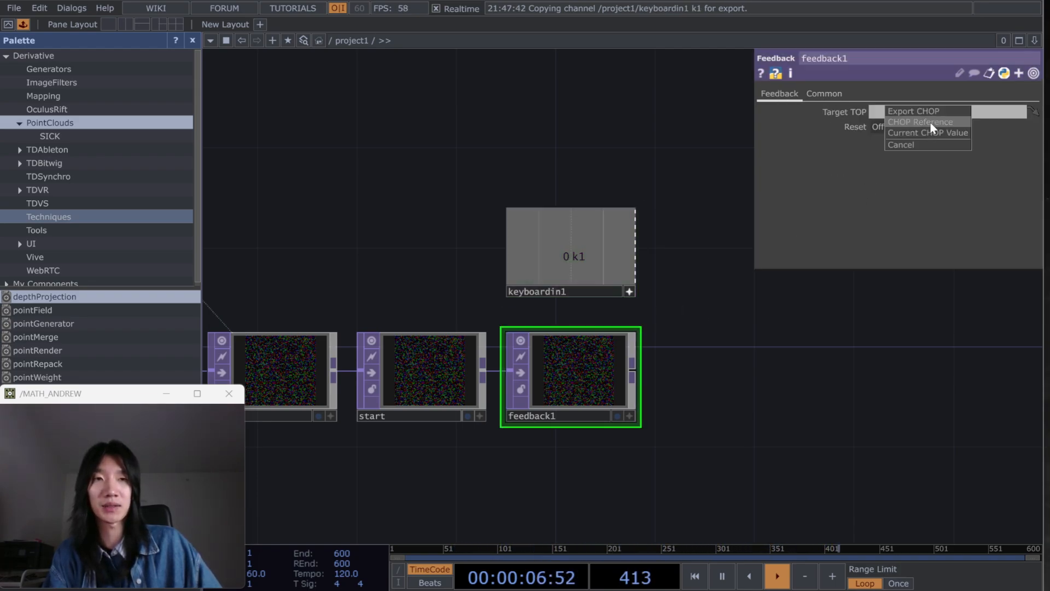
{"action": "left_click", "coordinate": [931, 124]}
Step: Add a Null TOP after feedback1, leaving a wide gap between them, and name it end
{"action": "left_click_drag", "start_coordinate": [713, 395], "coordinate": [651, 403]}
{"action": "scroll", "coordinate": [578, 395], "scroll_direction": "down", "scroll_amount": 3}
{"action": "left_click_drag", "start_coordinate": [572, 390], "coordinate": [732, 391]}
{"action": "type", "text": "null"}
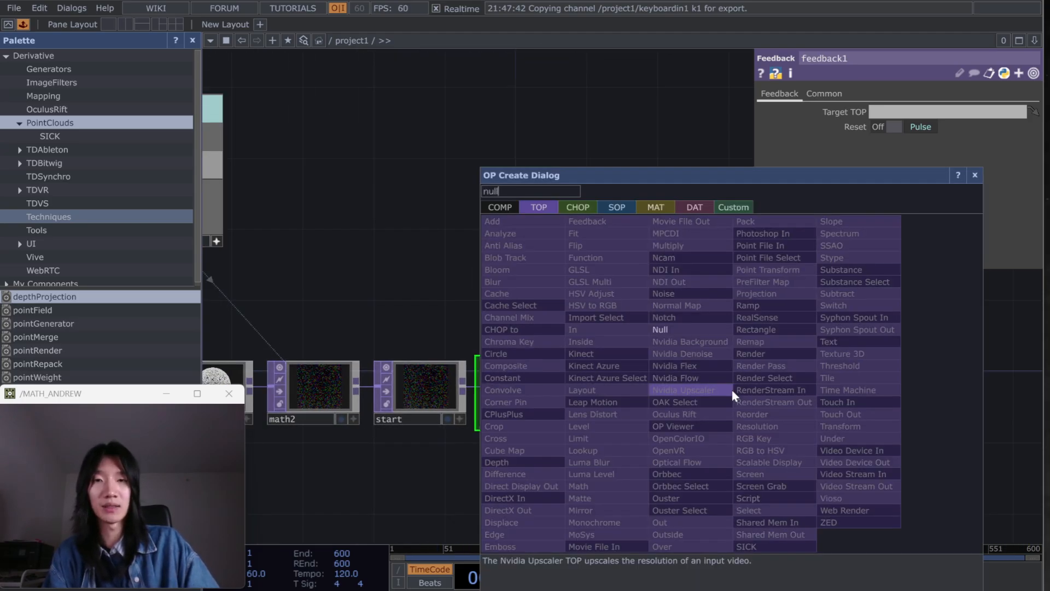
{"action": "key", "text": "Return"}
{"action": "left_click_drag", "start_coordinate": [733, 394], "coordinate": [926, 392]}
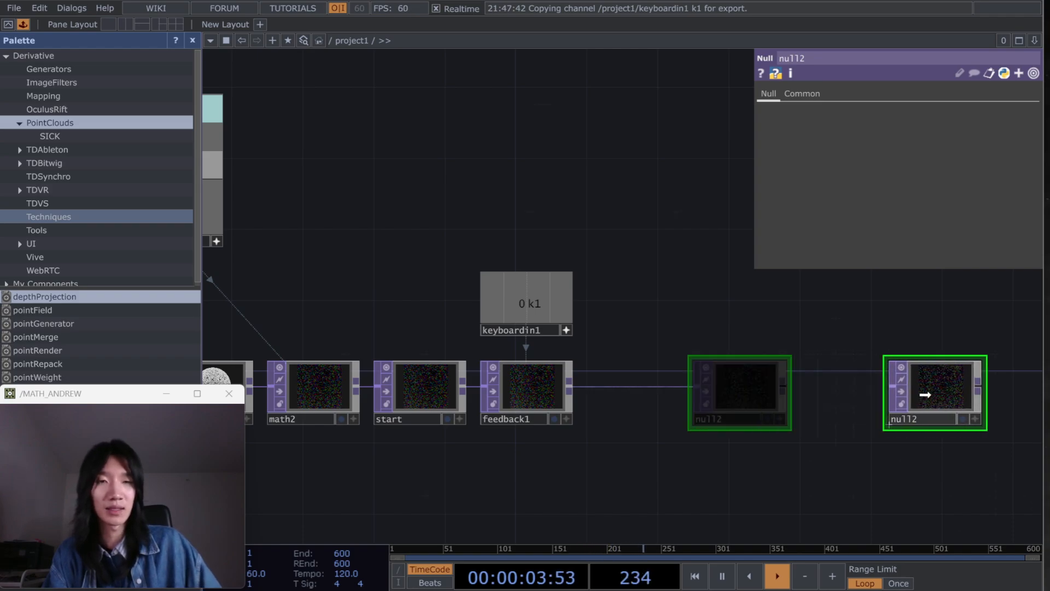
{"action": "double_click", "coordinate": [727, 413]}
{"action": "type", "text": "end"}
{"action": "key", "text": "Return"}
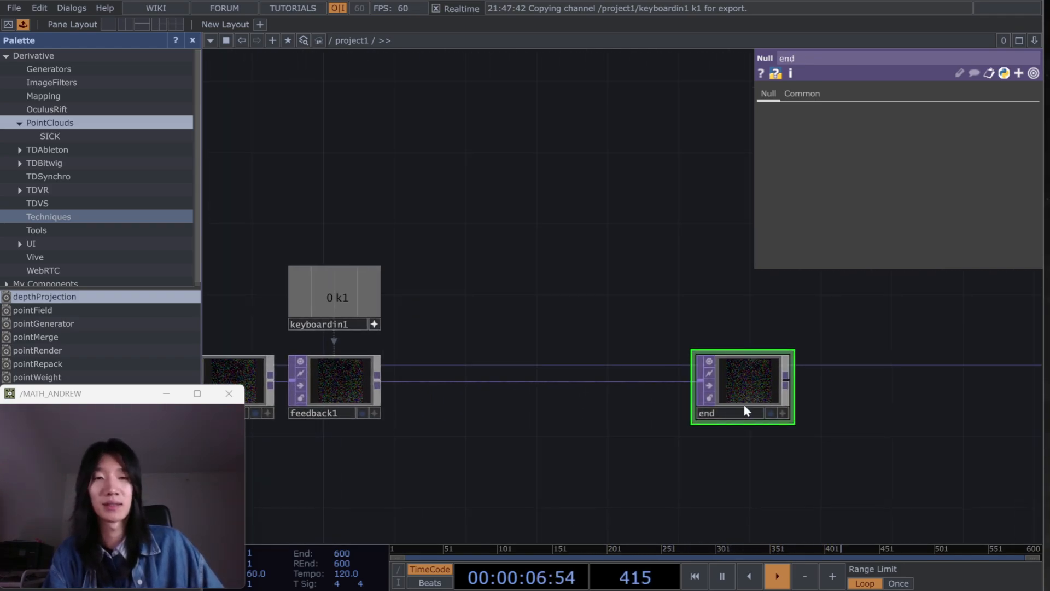
Step: Show end's viewer as a 3D point cloud
{"action": "left_click_drag", "start_coordinate": [792, 436], "coordinate": [666, 369]}
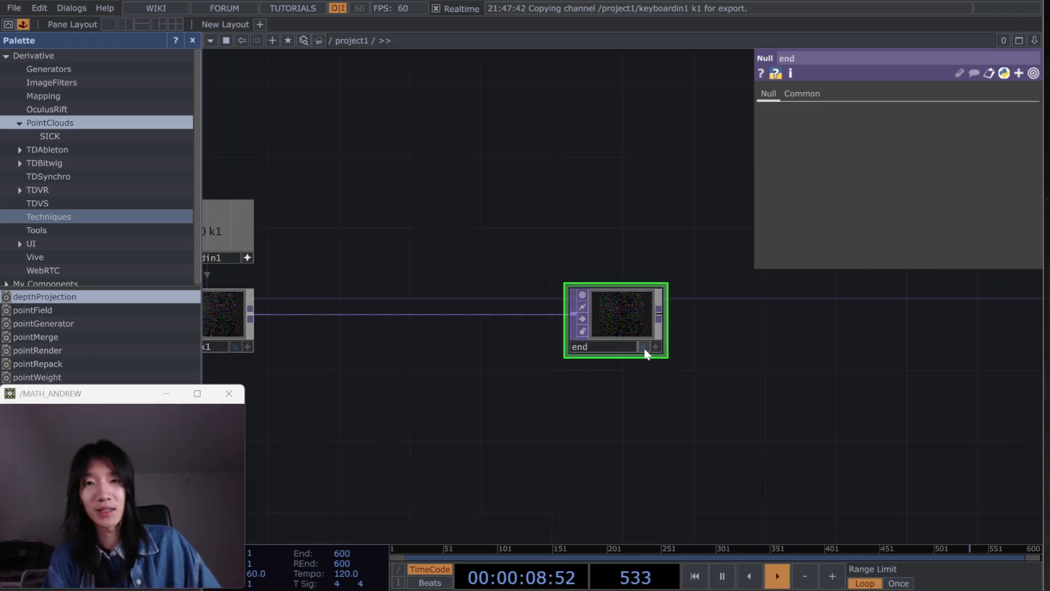
{"action": "left_click", "coordinate": [657, 350]}
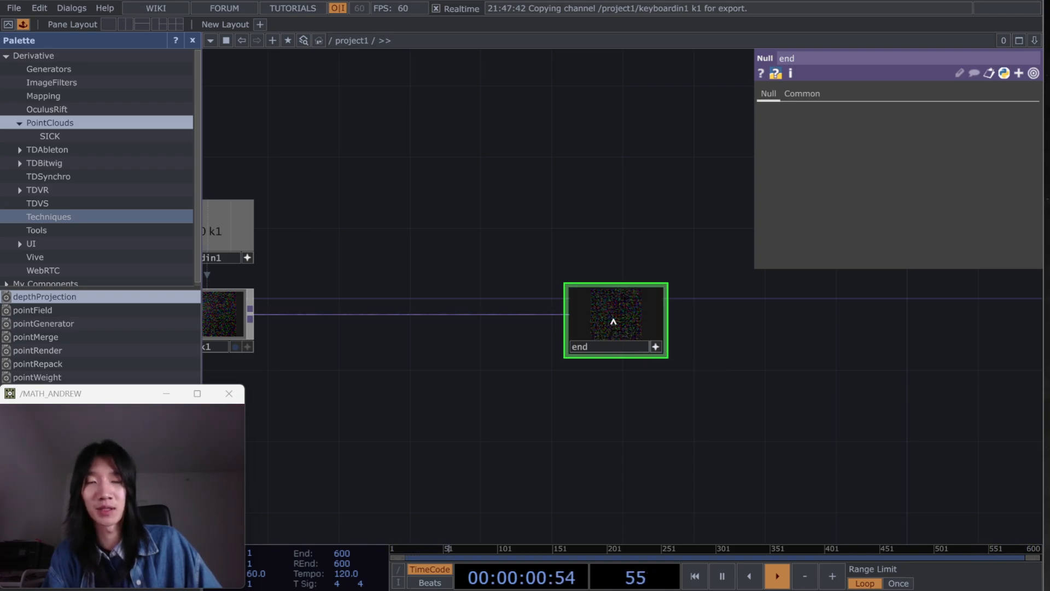
{"action": "key", "text": "p"}
{"action": "left_click", "coordinate": [656, 348]}
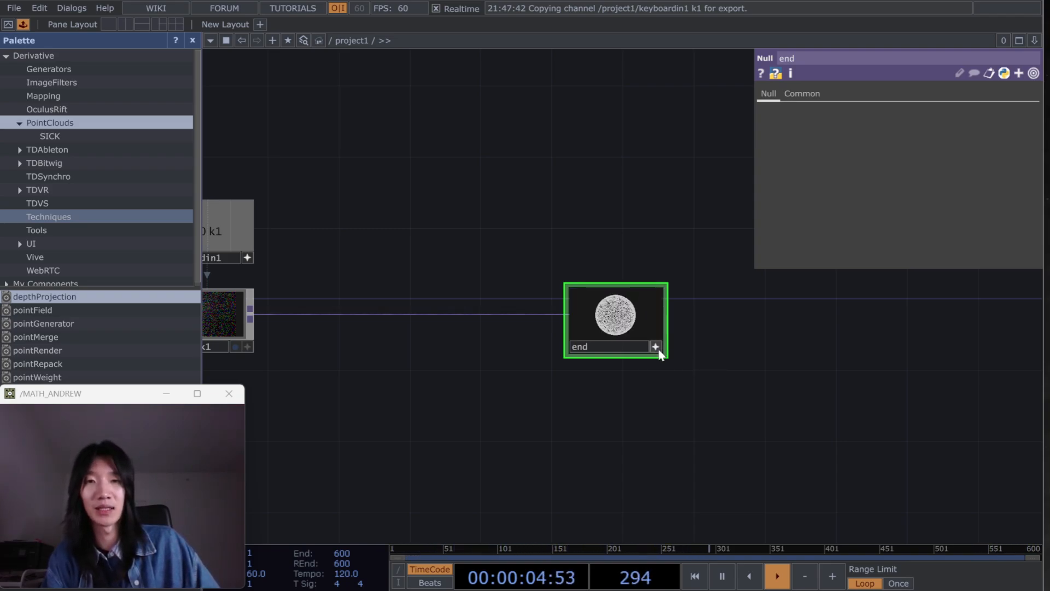
{"action": "right_click", "coordinate": [626, 326]}
{"action": "left_click", "coordinate": [611, 308]}
{"action": "right_click", "coordinate": [611, 308]}
{"action": "left_click", "coordinate": [627, 280]}
{"action": "left_click", "coordinate": [628, 283]}
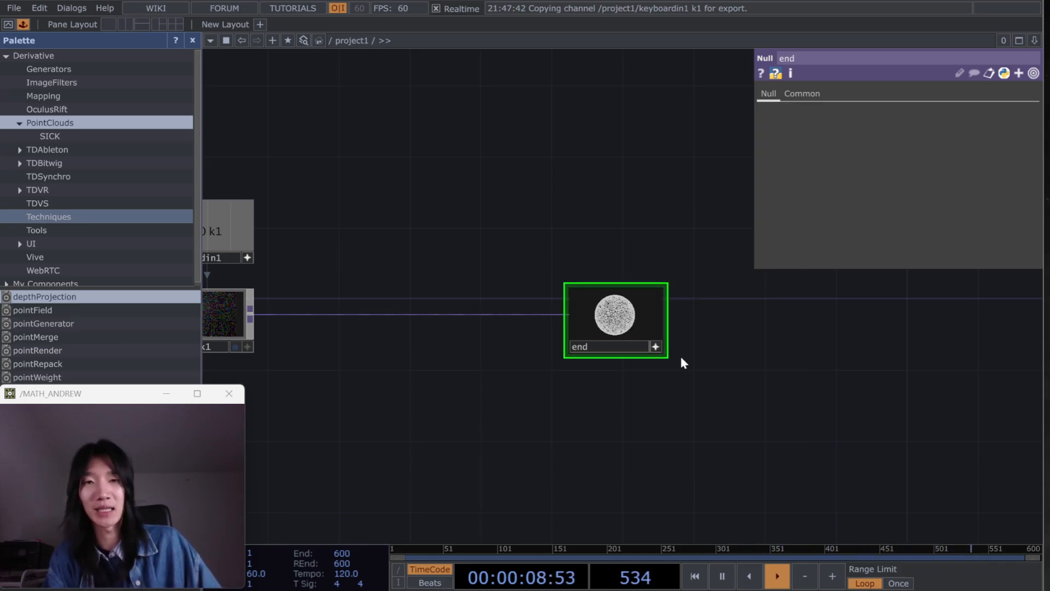
Step: Turn on end's display flag to show its point cloud behind the network
{"action": "left_click_drag", "start_coordinate": [682, 371], "coordinate": [711, 387]}
{"action": "left_click", "coordinate": [684, 363]}
{"action": "left_click", "coordinate": [673, 363]}
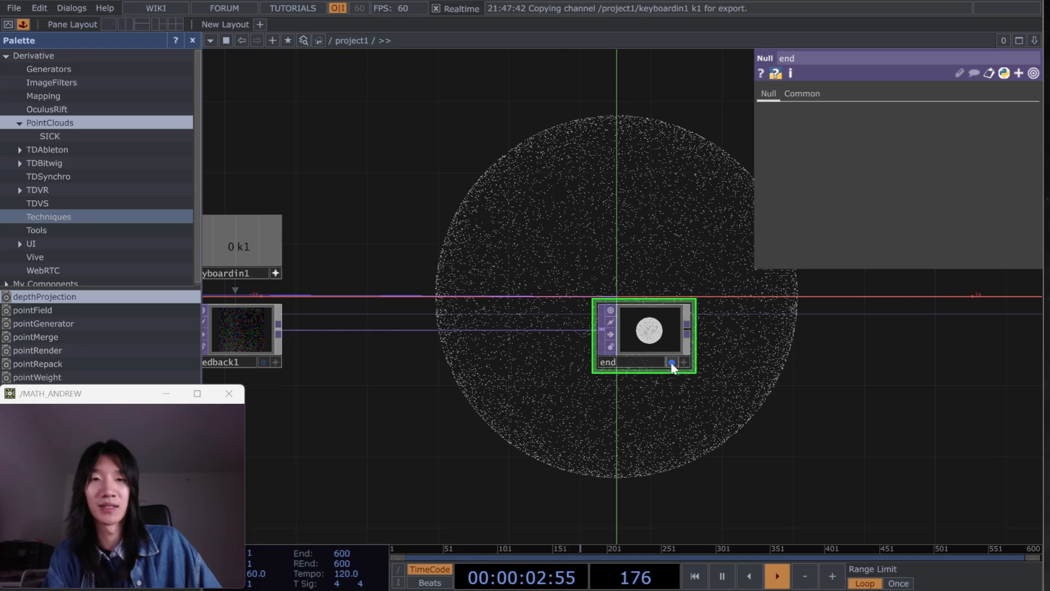
{"action": "right_click", "coordinate": [766, 354]}
{"action": "key", "text": "Escape"}
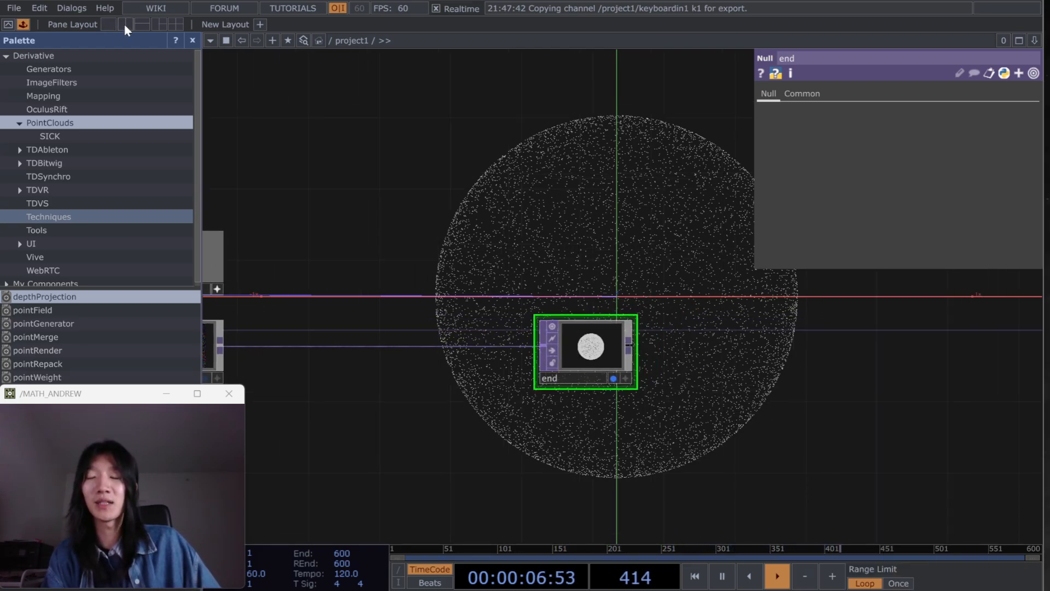
Step: Split the workspace into two side-by-side panes, make the second a TOP Viewer, and narrow it
{"action": "left_click", "coordinate": [125, 24]}
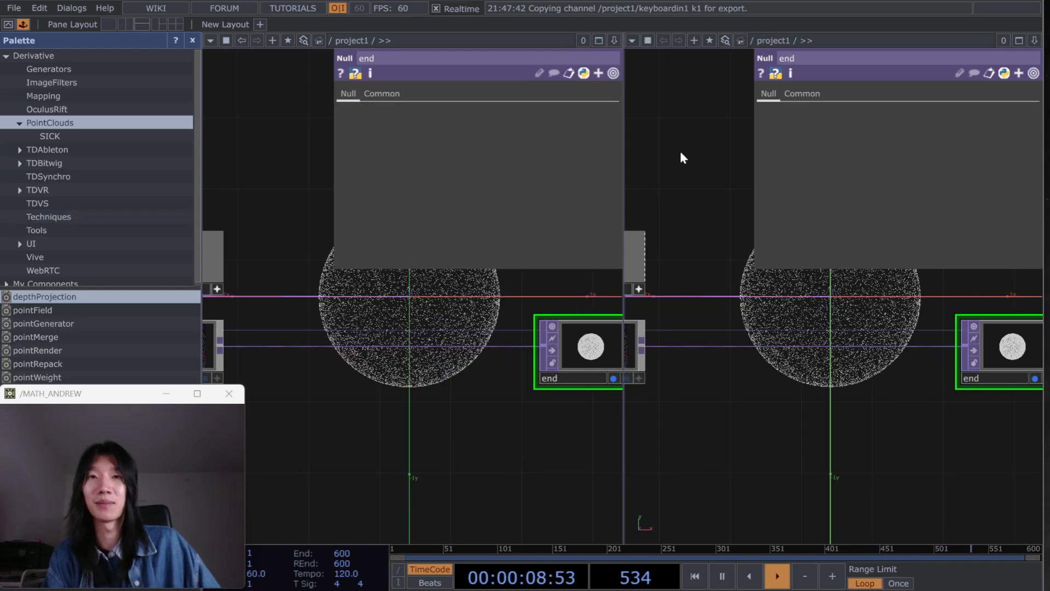
{"action": "left_click", "coordinate": [632, 41]}
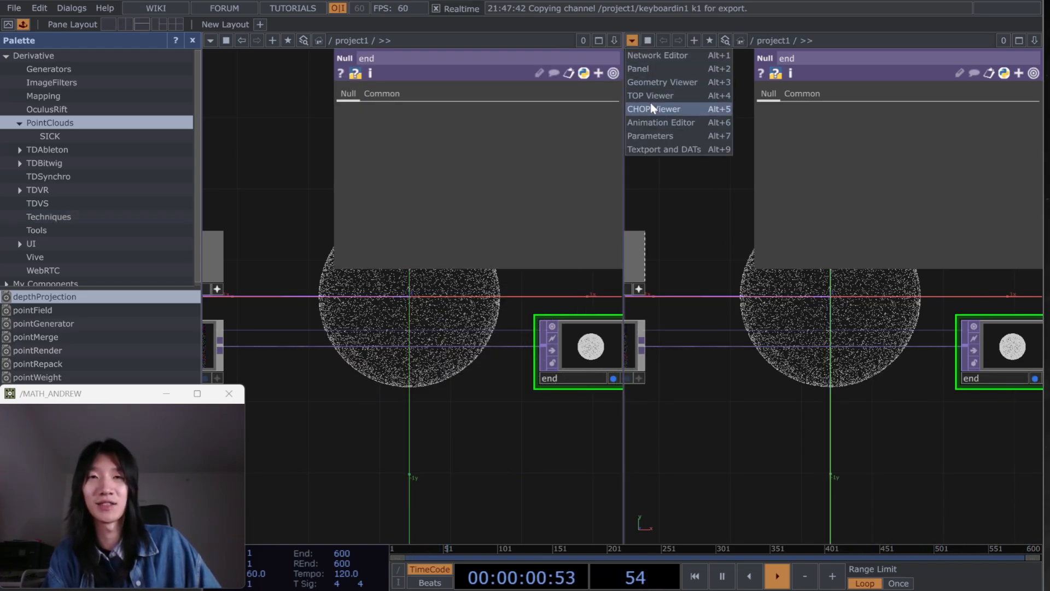
{"action": "left_click", "coordinate": [631, 41]}
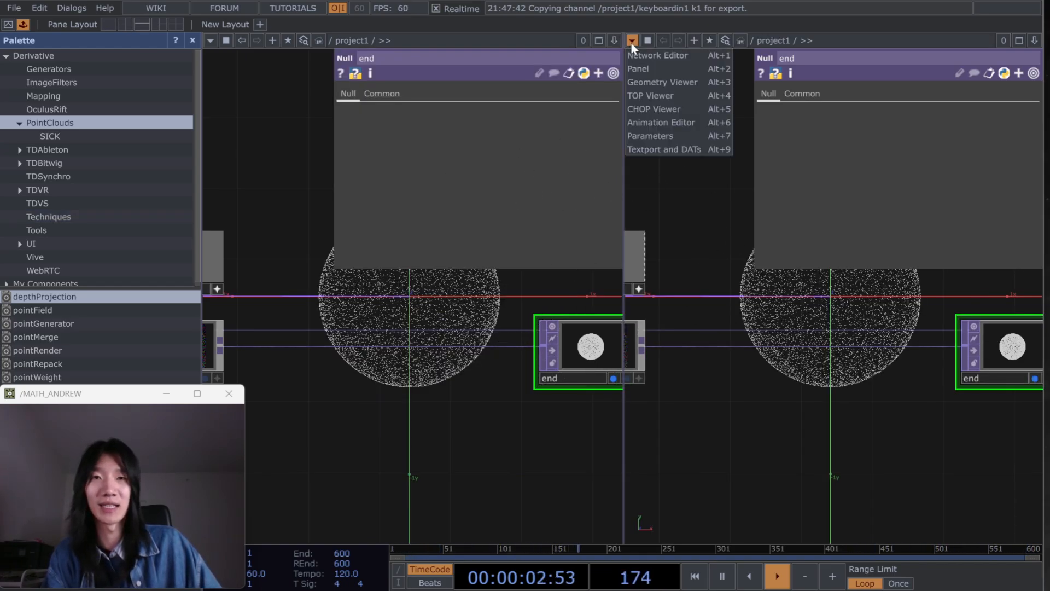
{"action": "left_click", "coordinate": [644, 97]}
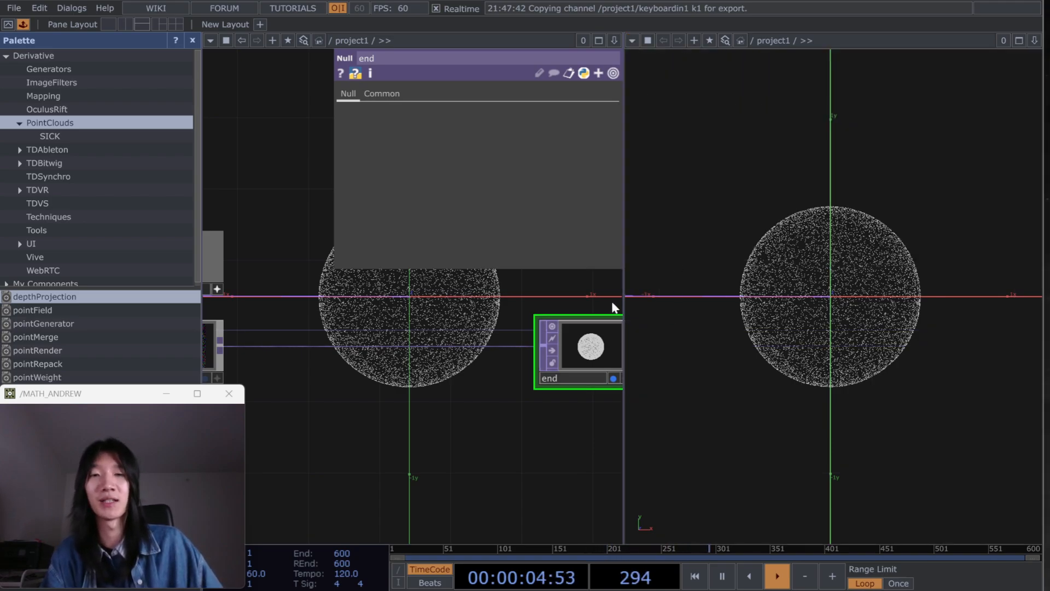
{"action": "left_click_drag", "start_coordinate": [624, 288], "coordinate": [871, 372]}
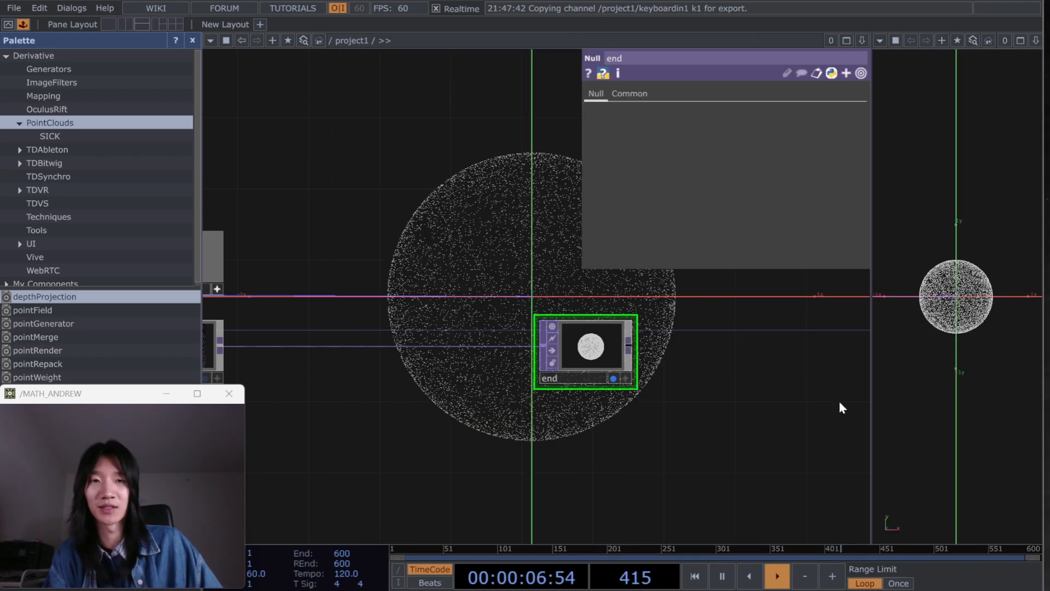
Step: Hide the TOP backdrop in the network editor and orbit the sphere in the TOP Viewer pane
{"action": "right_click", "coordinate": [665, 420]}
{"action": "mouse_move", "coordinate": [736, 372]}
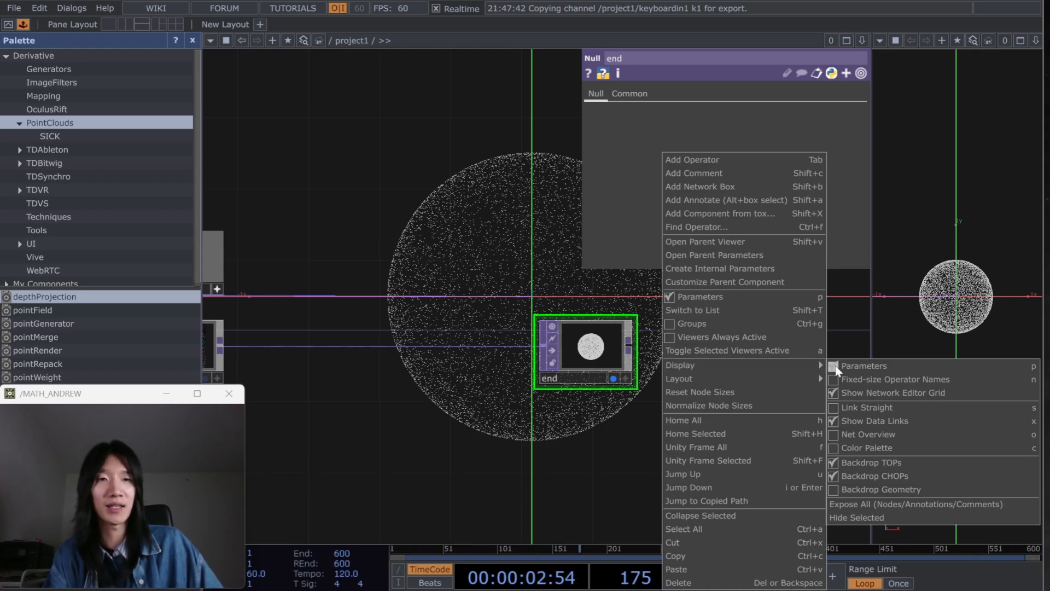
{"action": "left_click", "coordinate": [856, 461]}
{"action": "left_click_drag", "start_coordinate": [990, 355], "coordinate": [938, 351]}
{"action": "scroll", "coordinate": [586, 461], "scroll_direction": "down", "scroll_amount": 4}
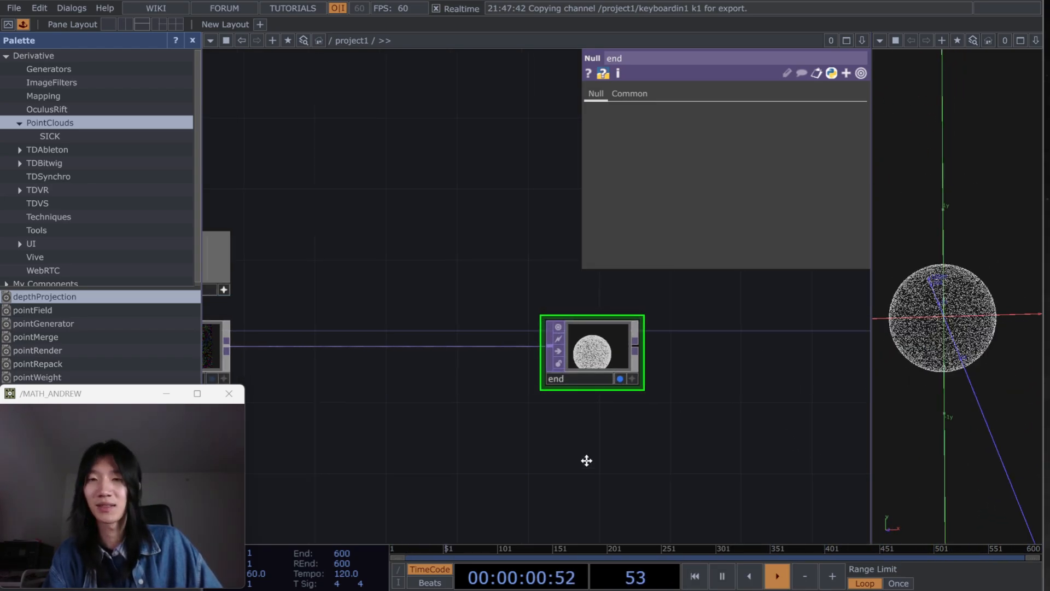
Step: Add a Noise TOP below the main chain and connect feedback1 to both of its inputs
{"action": "left_click_drag", "start_coordinate": [432, 476], "coordinate": [349, 483]}
{"action": "left_click_drag", "start_coordinate": [531, 401], "coordinate": [557, 402]}
{"action": "left_click_drag", "start_coordinate": [538, 465], "coordinate": [778, 421]}
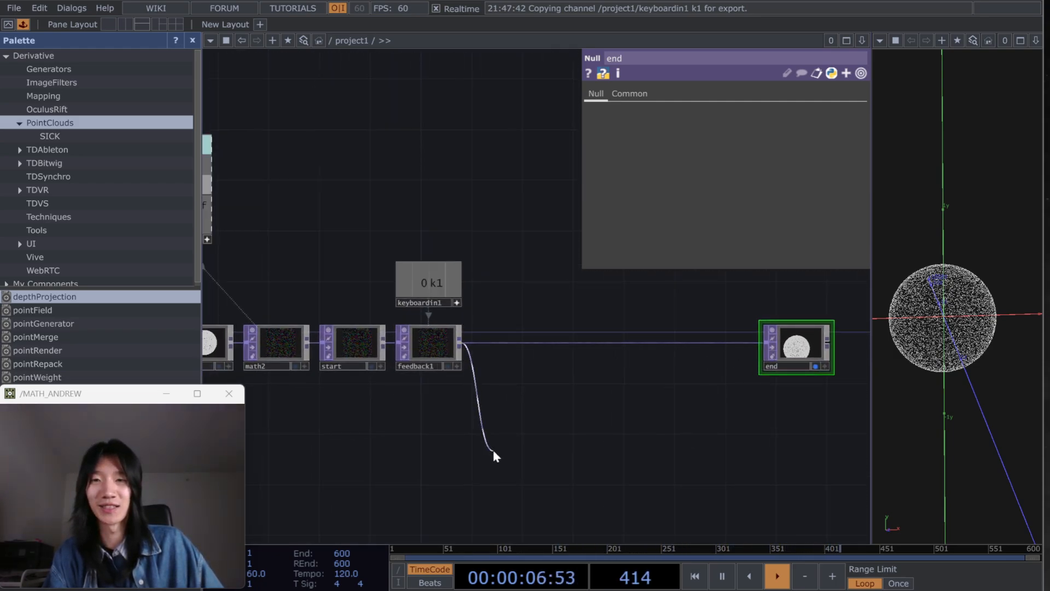
{"action": "left_click", "coordinate": [481, 421]}
{"action": "left_click", "coordinate": [481, 421]}
{"action": "left_click", "coordinate": [482, 425]}
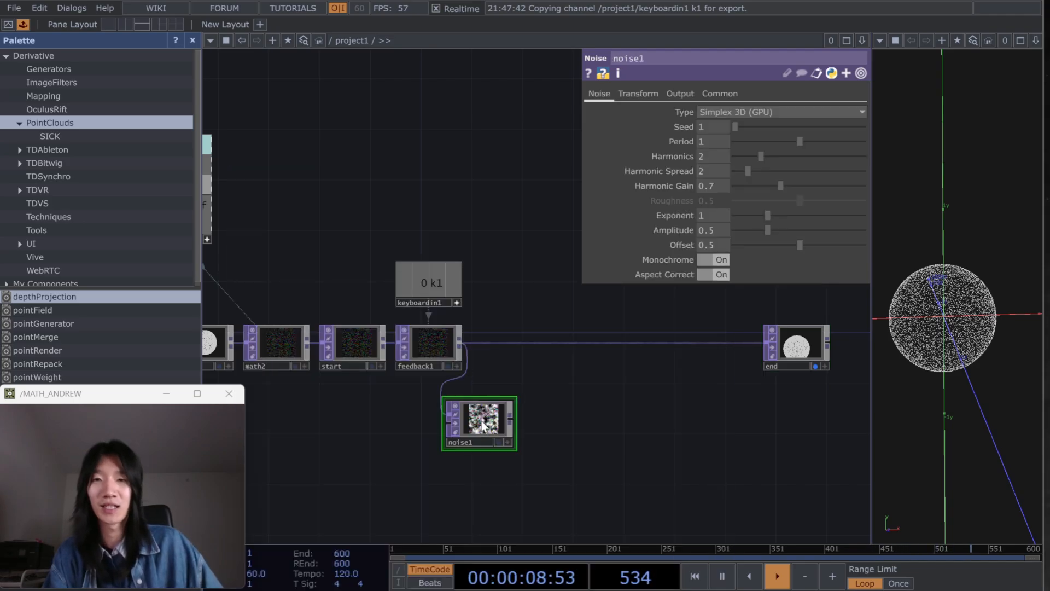
{"action": "scroll", "coordinate": [473, 461], "scroll_direction": "up", "scroll_amount": 2}
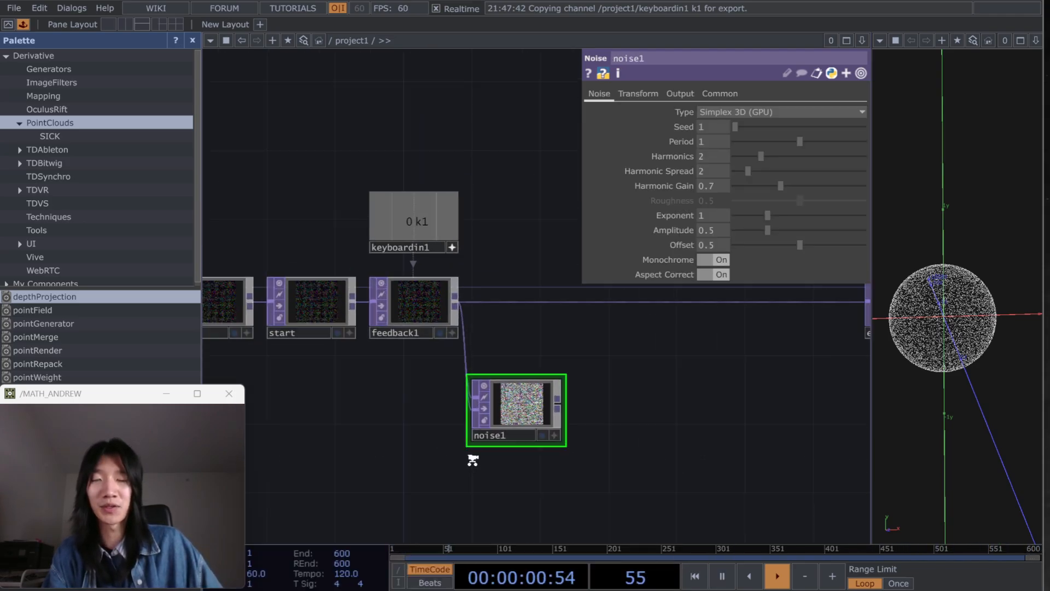
{"action": "scroll", "coordinate": [473, 461], "scroll_direction": "up", "scroll_amount": 2}
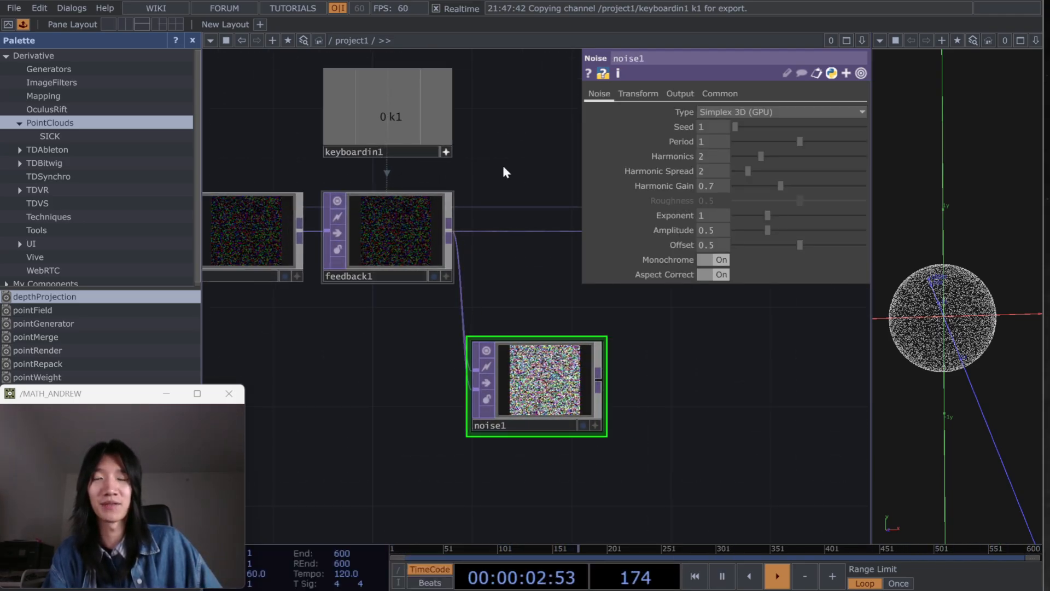
Step: Change noise1's RGB output from combining with the input to noise only
{"action": "left_click", "coordinate": [638, 94]}
{"action": "left_click", "coordinate": [680, 93]}
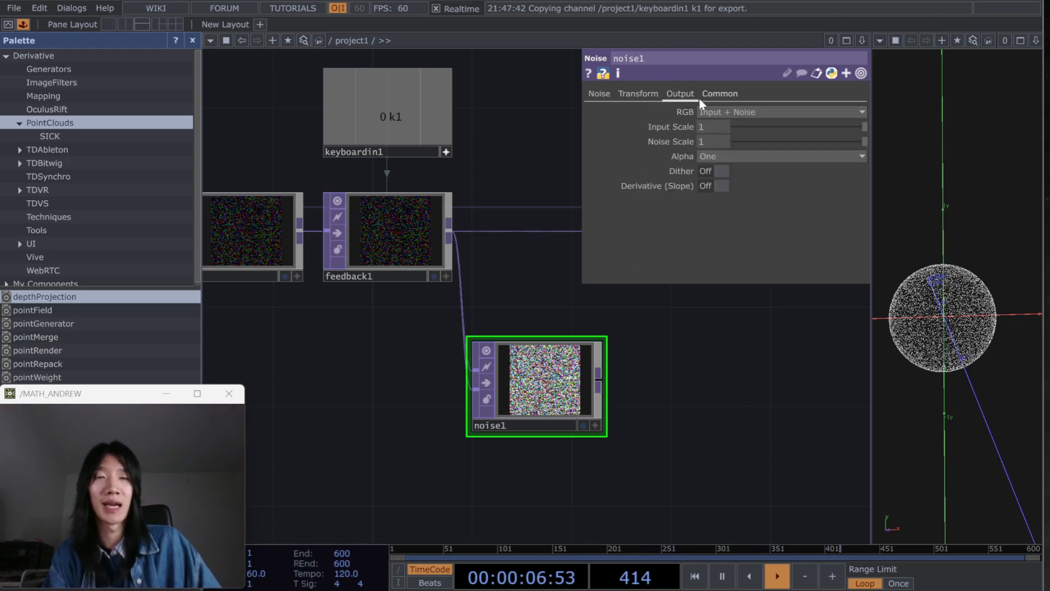
{"action": "left_click", "coordinate": [733, 114]}
{"action": "left_click", "coordinate": [731, 127]}
Step: Set noise1's Harmonics to 10 and Offset to 0, and turn off Monochrome
{"action": "left_click", "coordinate": [599, 94]}
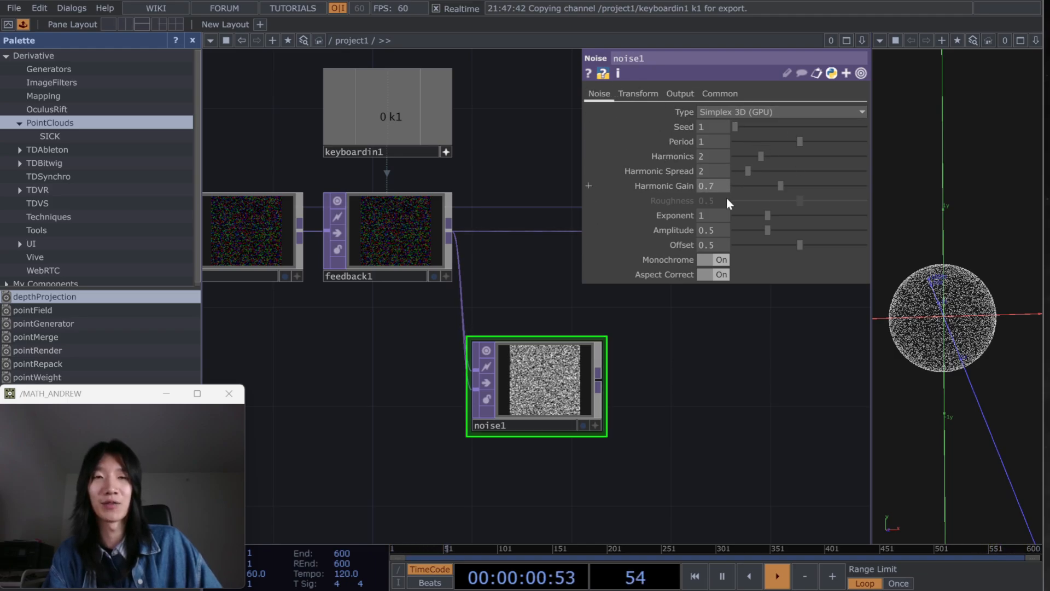
{"action": "left_click_drag", "start_coordinate": [760, 156], "coordinate": [1035, 186]}
{"action": "left_click_drag", "start_coordinate": [721, 414], "coordinate": [674, 408]}
{"action": "left_click_drag", "start_coordinate": [769, 251], "coordinate": [735, 246]}
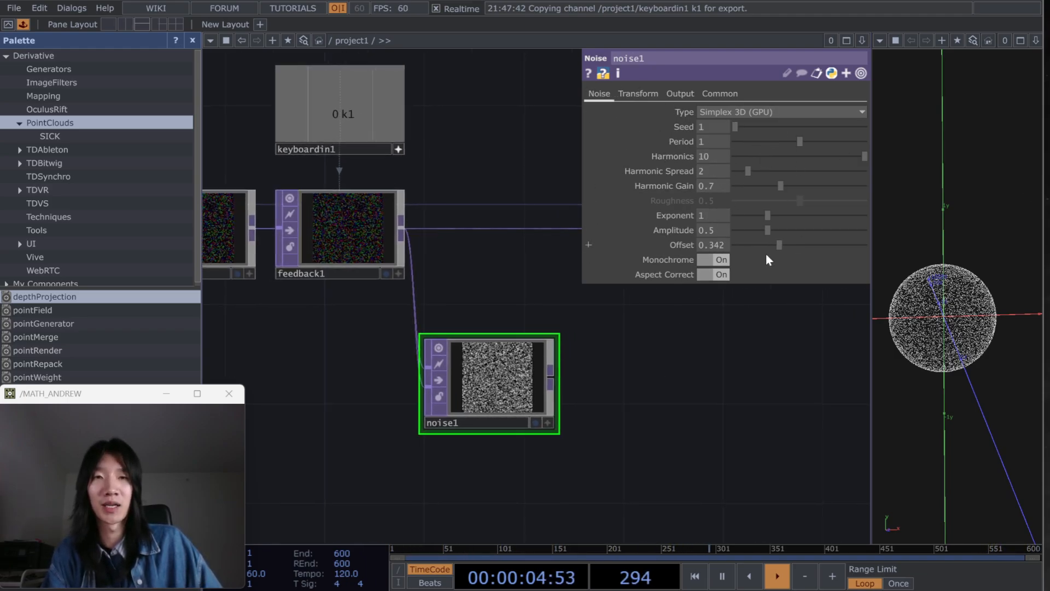
{"action": "left_click", "coordinate": [714, 260]}
Step: Add a Math TOP fed by noise1 and open its Multi-Add parameters
{"action": "left_click_drag", "start_coordinate": [710, 304], "coordinate": [601, 344]}
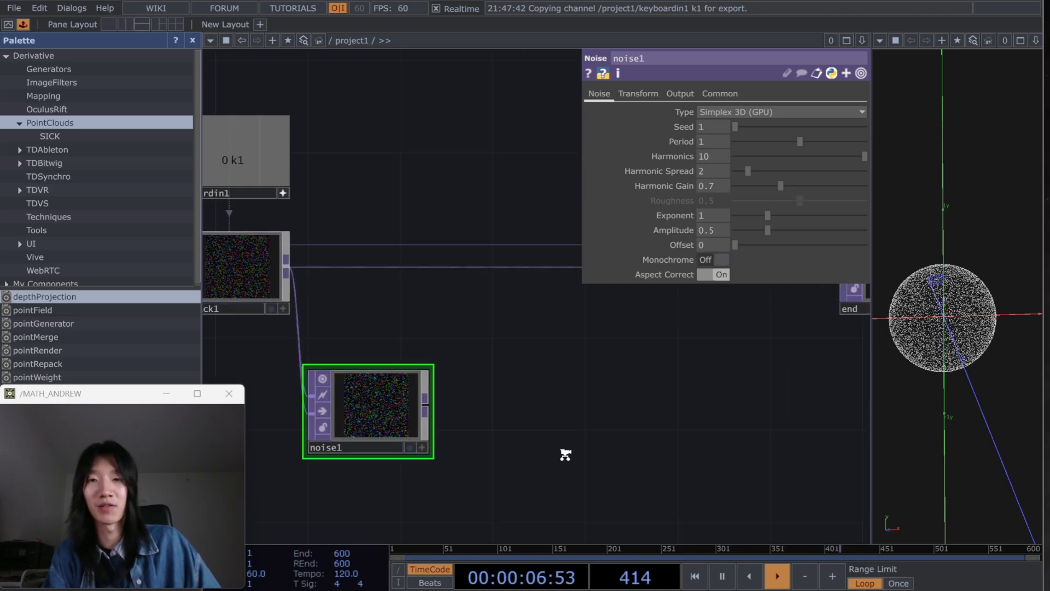
{"action": "scroll", "coordinate": [561, 451], "scroll_direction": "down", "scroll_amount": 3}
{"action": "left_click", "coordinate": [470, 419]}
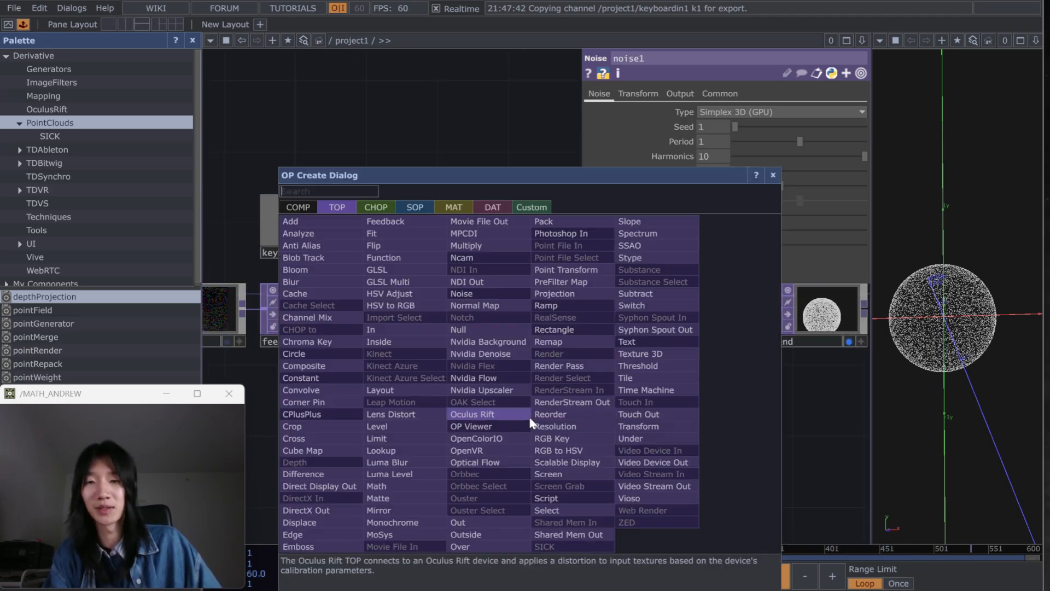
{"action": "left_click", "coordinate": [530, 416]}
{"action": "left_click", "coordinate": [529, 416]}
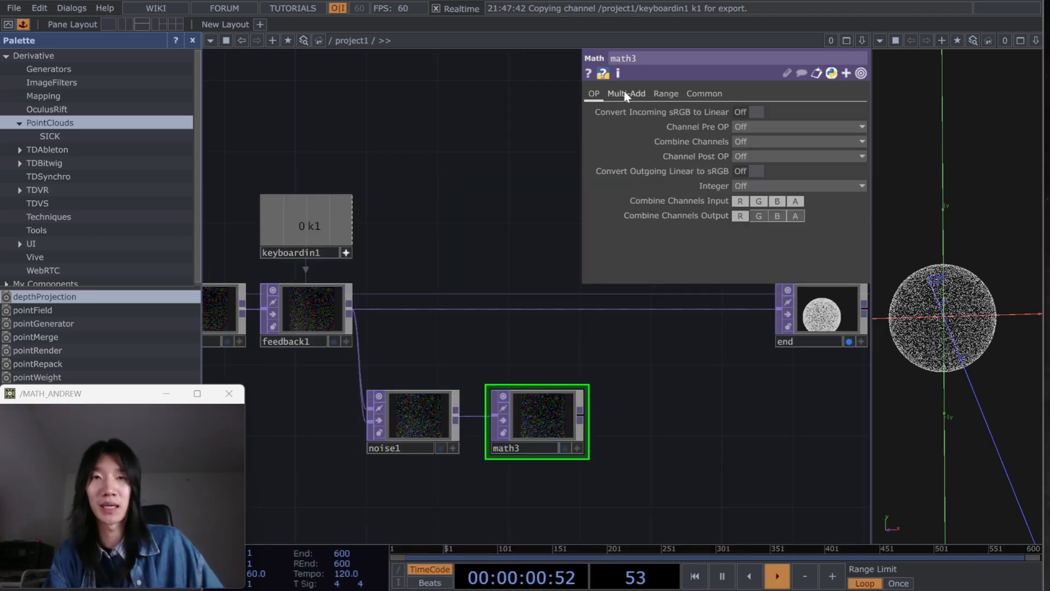
{"action": "left_click", "coordinate": [643, 94]}
Step: Add a channel named speed with the value 1/500 to constant1
{"action": "left_click_drag", "start_coordinate": [478, 181], "coordinate": [573, 298]}
{"action": "scroll", "coordinate": [572, 297], "scroll_direction": "down", "scroll_amount": 3}
{"action": "left_click_drag", "start_coordinate": [315, 309], "coordinate": [481, 331]}
{"action": "scroll", "coordinate": [481, 330], "scroll_direction": "up", "scroll_amount": 5}
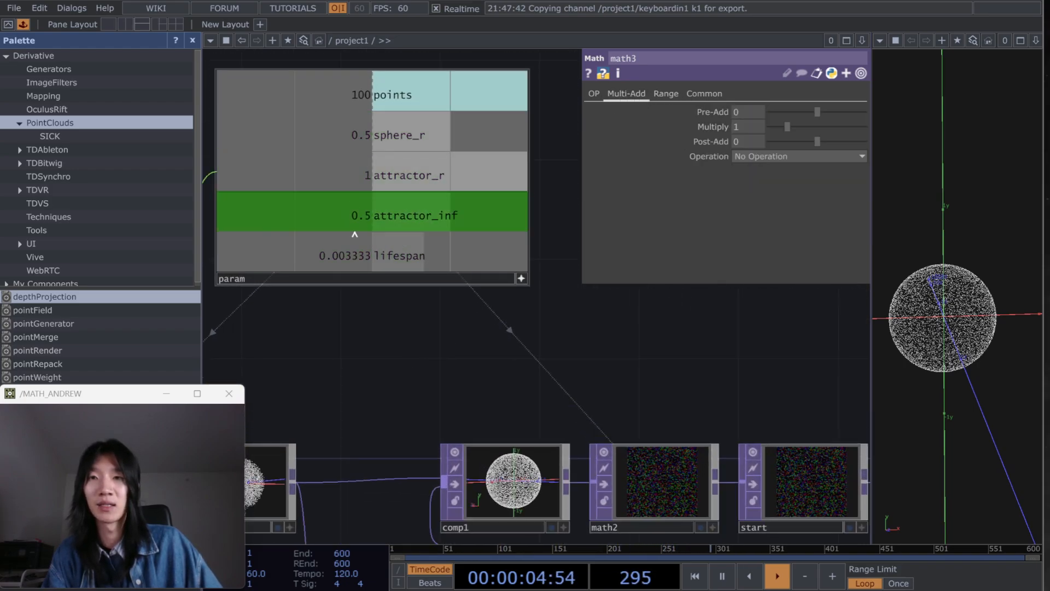
{"action": "left_click_drag", "start_coordinate": [400, 312], "coordinate": [558, 328]}
{"action": "scroll", "coordinate": [558, 328], "scroll_direction": "down", "scroll_amount": 2}
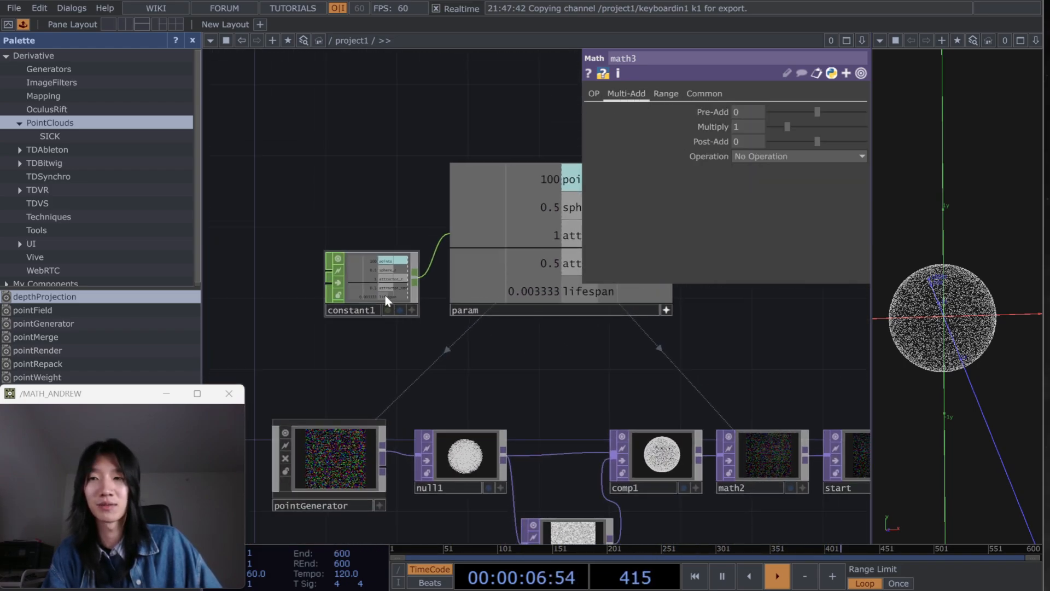
{"action": "left_click", "coordinate": [385, 296]}
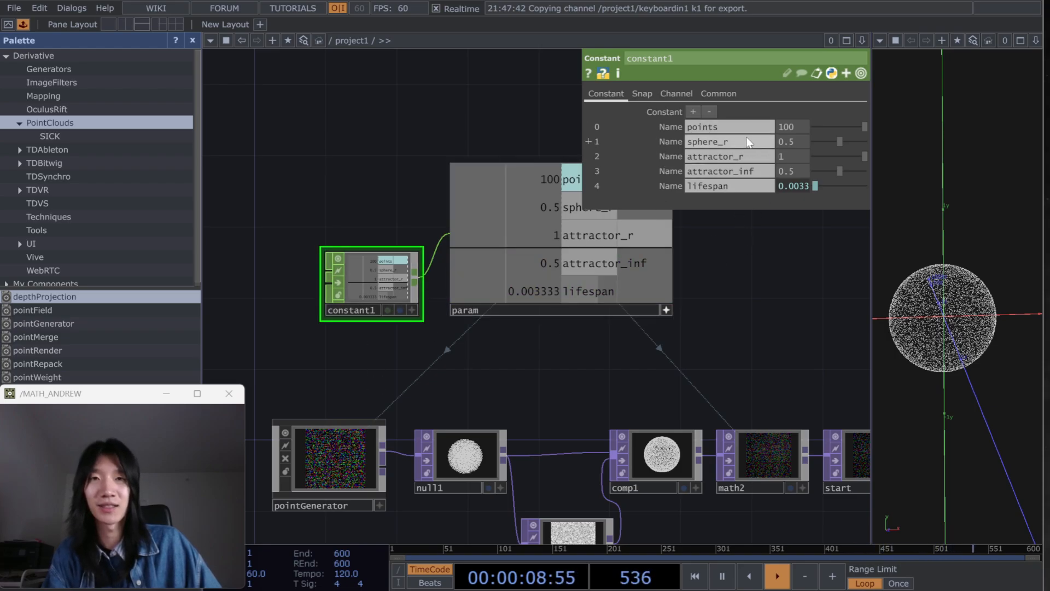
{"action": "left_click_drag", "start_coordinate": [323, 305], "coordinate": [304, 304]}
{"action": "left_click", "coordinate": [692, 111]}
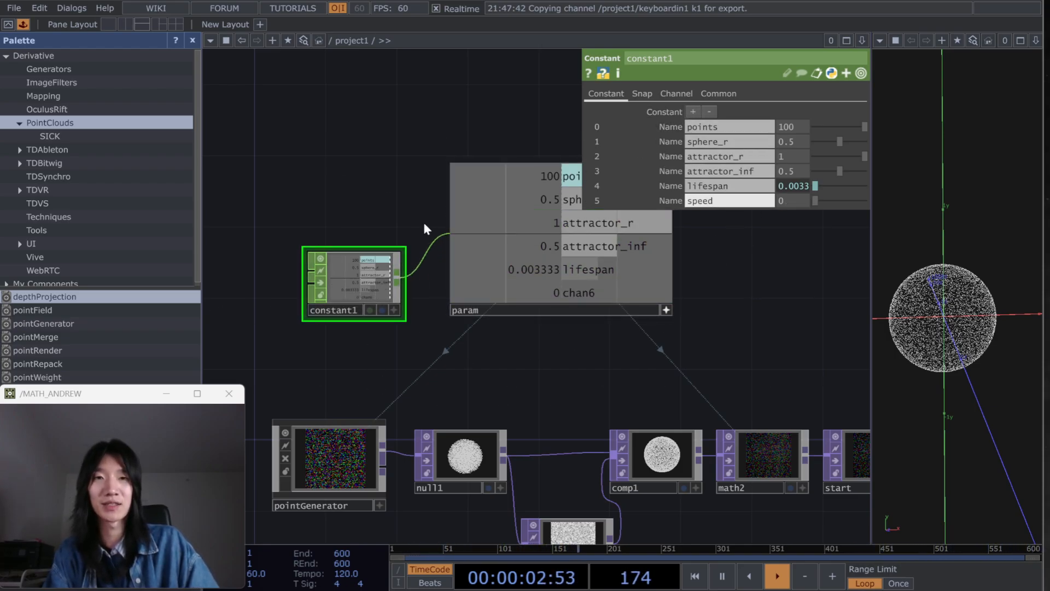
{"action": "key", "text": "Tab"}
{"action": "type", "text": "1/500"}
{"action": "key", "text": "Return"}
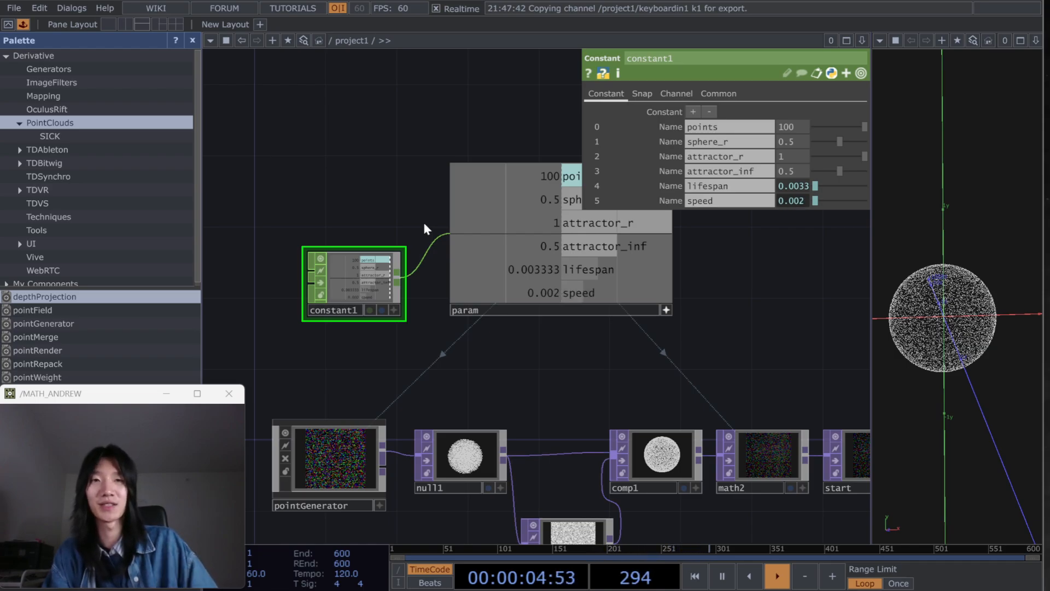
Step: Link math3's Multiply parameter to the speed channel of param
{"action": "scroll", "coordinate": [734, 357], "scroll_direction": "down", "scroll_amount": 2}
{"action": "left_click_drag", "start_coordinate": [736, 355], "coordinate": [459, 350]}
{"action": "scroll", "coordinate": [820, 460], "scroll_direction": "down", "scroll_amount": 2}
{"action": "left_click_drag", "start_coordinate": [843, 470], "coordinate": [709, 359]}
{"action": "left_click", "coordinate": [711, 395]}
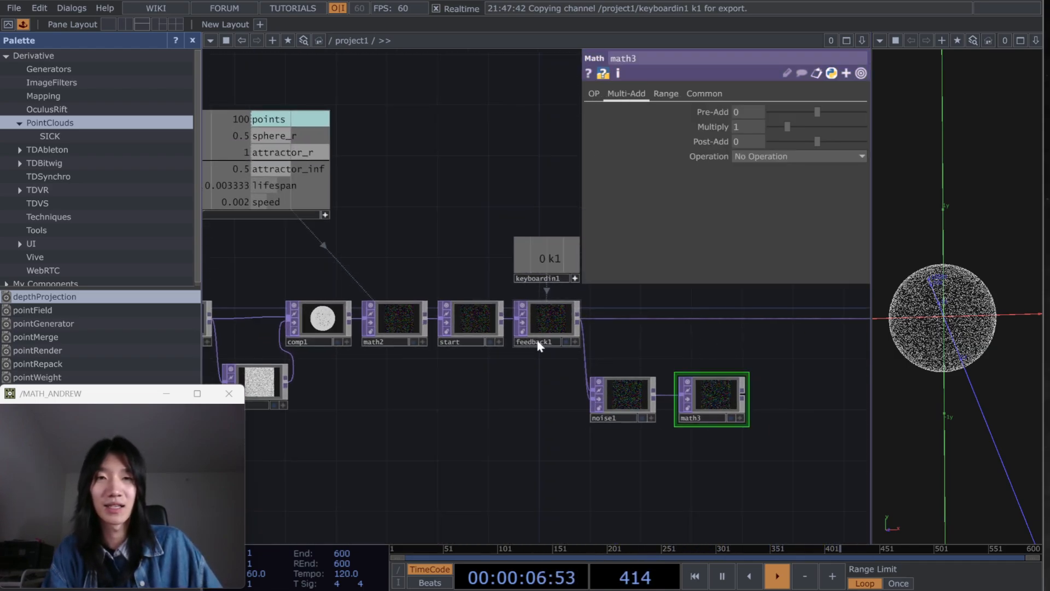
{"action": "scroll", "coordinate": [341, 288], "scroll_direction": "up", "scroll_amount": 2}
{"action": "left_click_drag", "start_coordinate": [356, 210], "coordinate": [747, 126]}
{"action": "left_click", "coordinate": [756, 123]}
Step: Add an Add TOP between feedback1 and end, taking math3 as its input
{"action": "left_click_drag", "start_coordinate": [613, 292], "coordinate": [487, 288]}
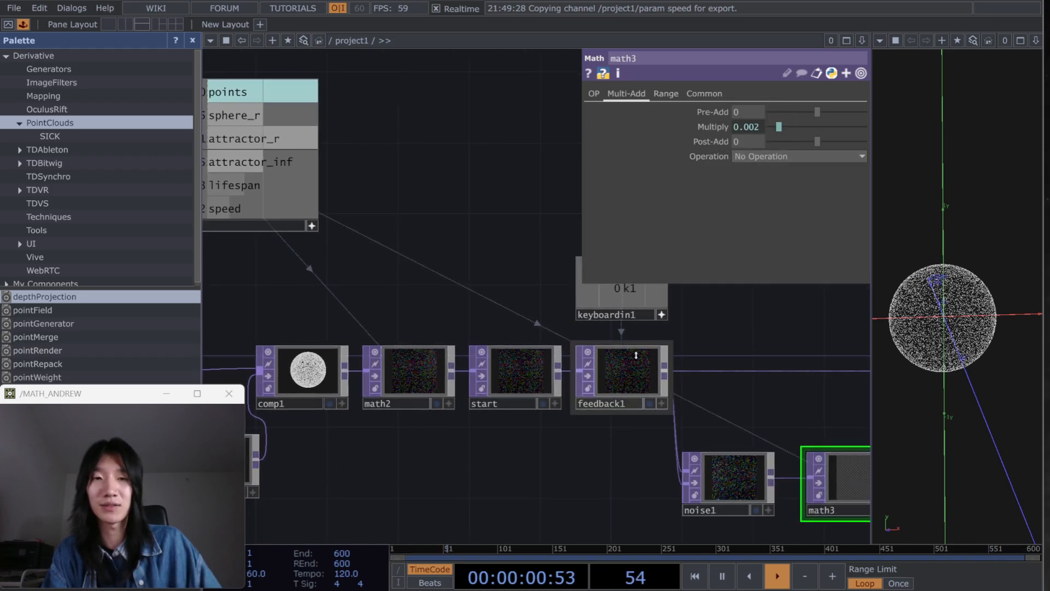
{"action": "scroll", "coordinate": [725, 471], "scroll_direction": "down", "scroll_amount": 3}
{"action": "left_click_drag", "start_coordinate": [799, 440], "coordinate": [448, 441]}
{"action": "left_click_drag", "start_coordinate": [690, 406], "coordinate": [622, 374]}
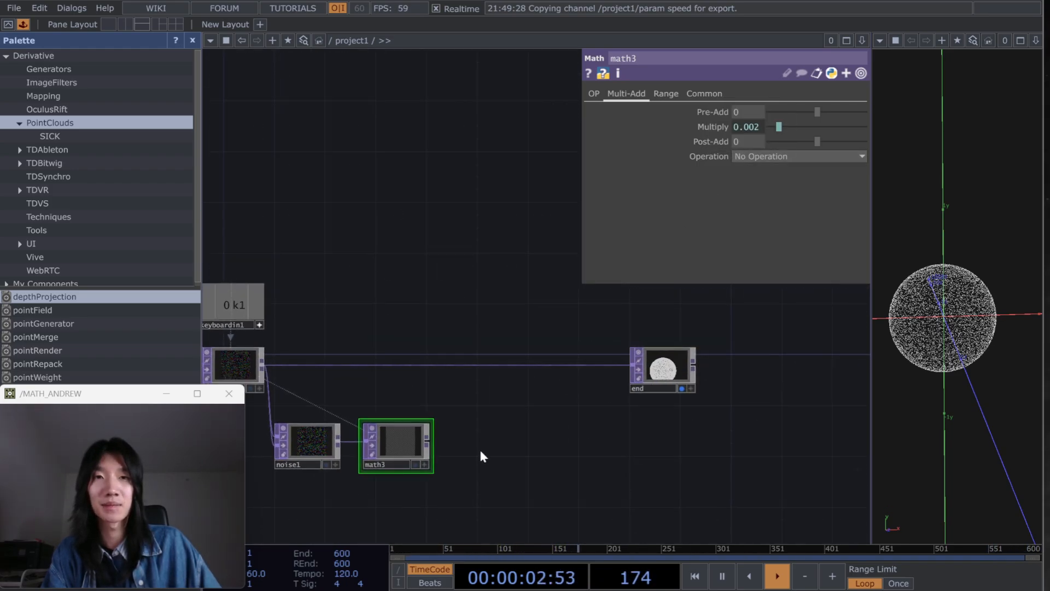
{"action": "scroll", "coordinate": [484, 448], "scroll_direction": "up", "scroll_amount": 3}
{"action": "right_click", "coordinate": [537, 326]}
{"action": "left_click", "coordinate": [432, 434]}
{"action": "left_click", "coordinate": [491, 294]}
{"action": "left_click", "coordinate": [296, 177]}
{"action": "left_click", "coordinate": [492, 279]}
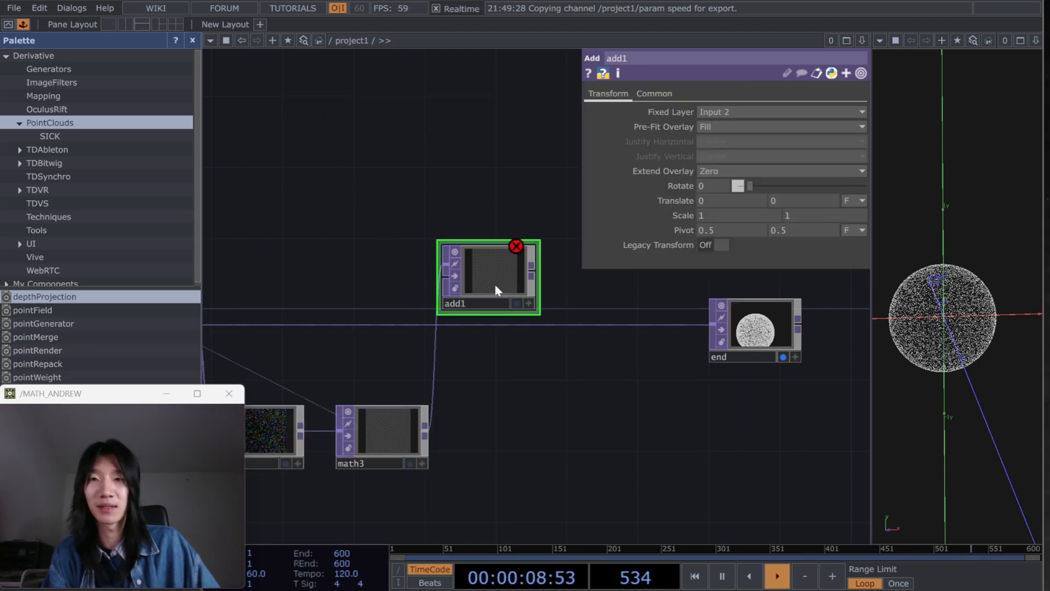
Step: Connect feedback1 to add1 as well and place add1 in the main chain so that it feeds end
{"action": "scroll", "coordinate": [380, 291], "scroll_direction": "down", "scroll_amount": 3}
{"action": "left_click", "coordinate": [310, 319]}
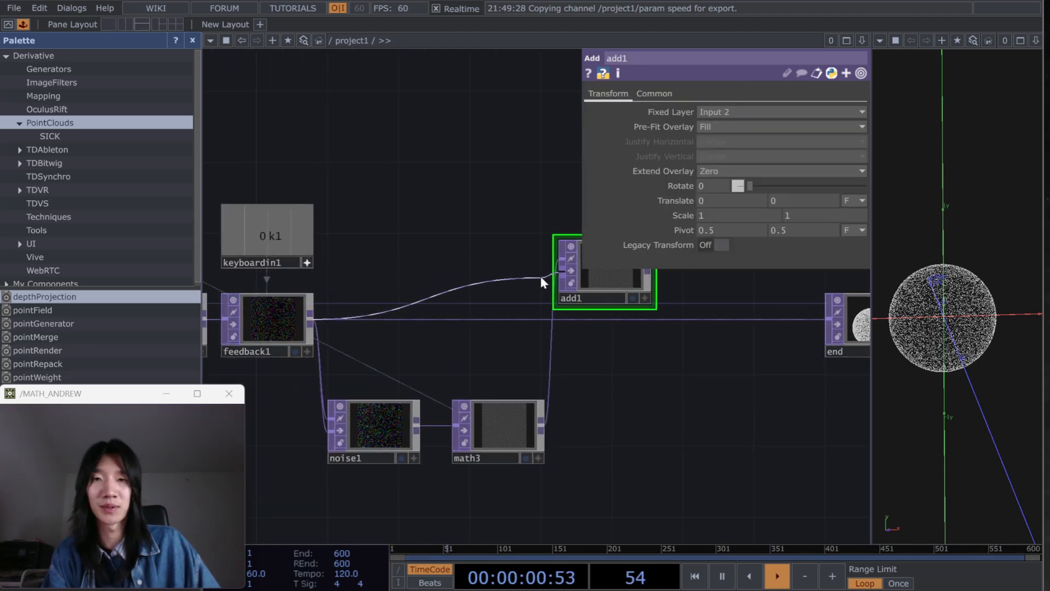
{"action": "key", "text": "Escape"}
{"action": "left_click_drag", "start_coordinate": [480, 385], "coordinate": [234, 388]}
{"action": "left_click_drag", "start_coordinate": [403, 267], "coordinate": [458, 323]}
{"action": "left_click_drag", "start_coordinate": [369, 295], "coordinate": [411, 329]}
{"action": "scroll", "coordinate": [556, 422], "scroll_direction": "down", "scroll_amount": 3}
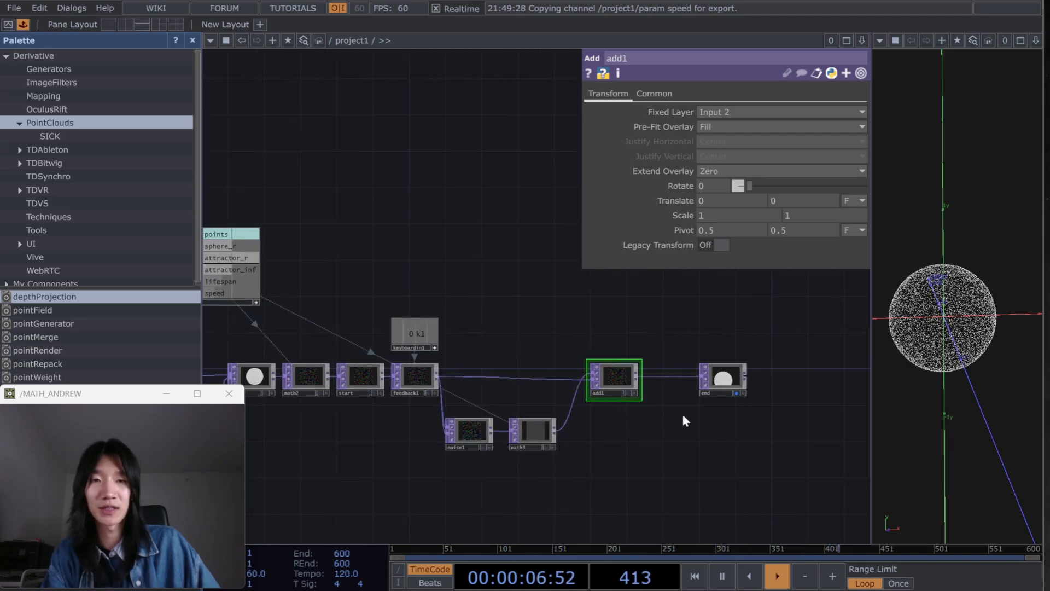
Step: Set feedback1's Target TOP to end to close the feedback loop
{"action": "scroll", "coordinate": [686, 420], "scroll_direction": "up", "scroll_amount": 4}
{"action": "left_click", "coordinate": [791, 341]}
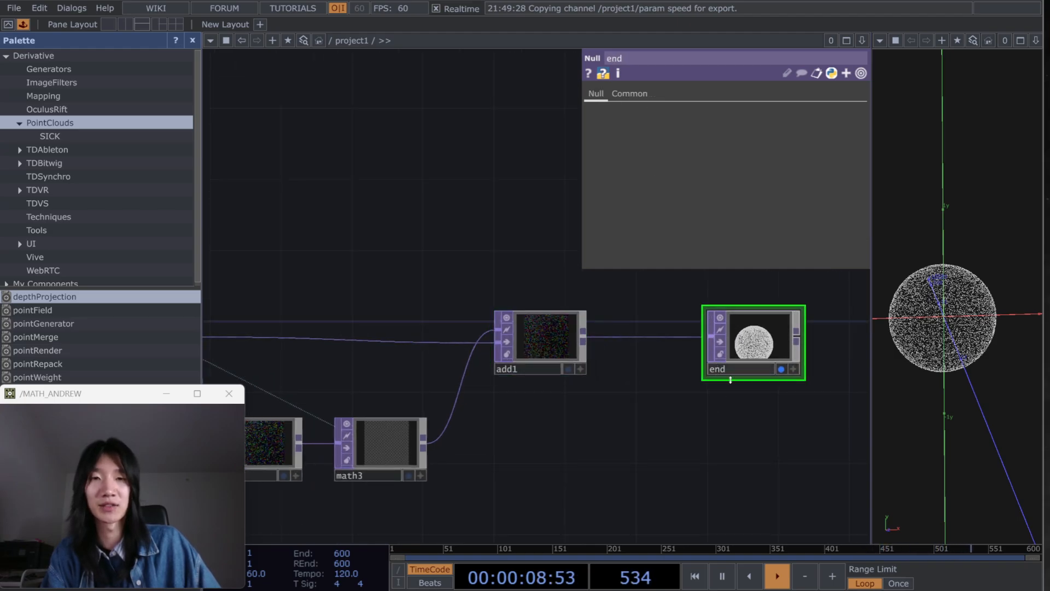
{"action": "scroll", "coordinate": [728, 356], "scroll_direction": "down", "scroll_amount": 5}
{"action": "left_click", "coordinate": [416, 360]}
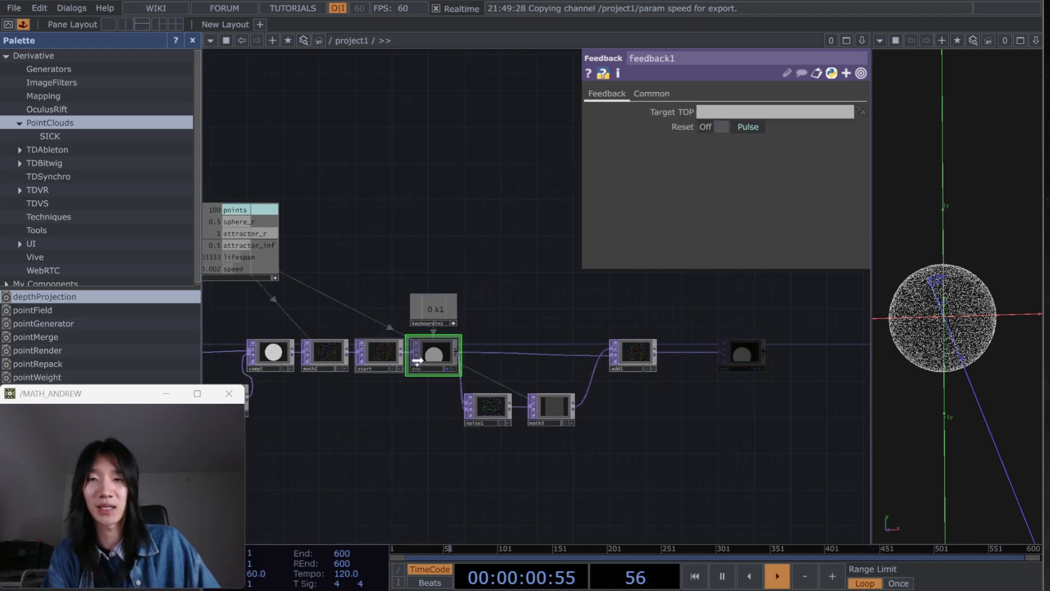
{"action": "left_click_drag", "start_coordinate": [676, 432], "coordinate": [616, 431]}
{"action": "left_click_drag", "start_coordinate": [931, 330], "coordinate": [964, 332]}
Step: Set the points channel in constant1 to 1000 and reset the feedback simulation
{"action": "scroll", "coordinate": [661, 467], "scroll_direction": "down", "scroll_amount": 5}
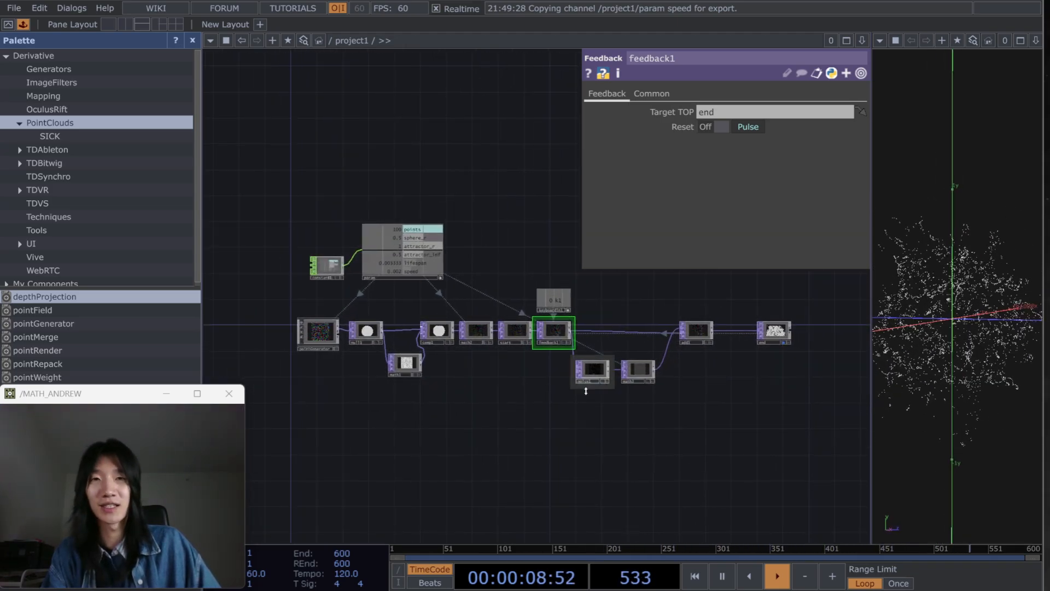
{"action": "scroll", "coordinate": [467, 347], "scroll_direction": "up", "scroll_amount": 5}
{"action": "left_click", "coordinate": [433, 282]}
{"action": "left_click_drag", "start_coordinate": [574, 376], "coordinate": [452, 335]}
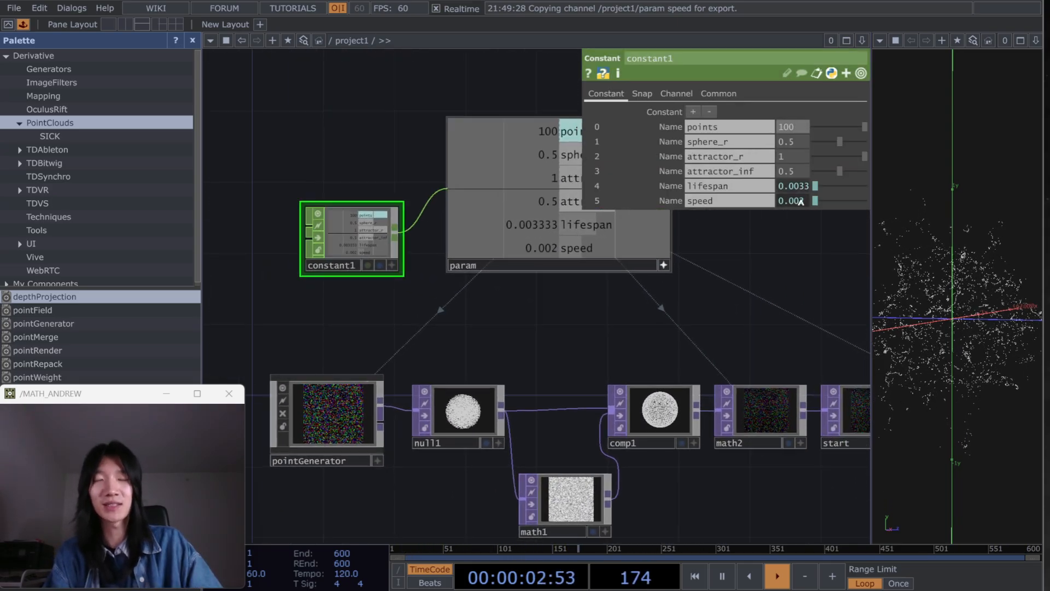
{"action": "key", "text": "Return"}
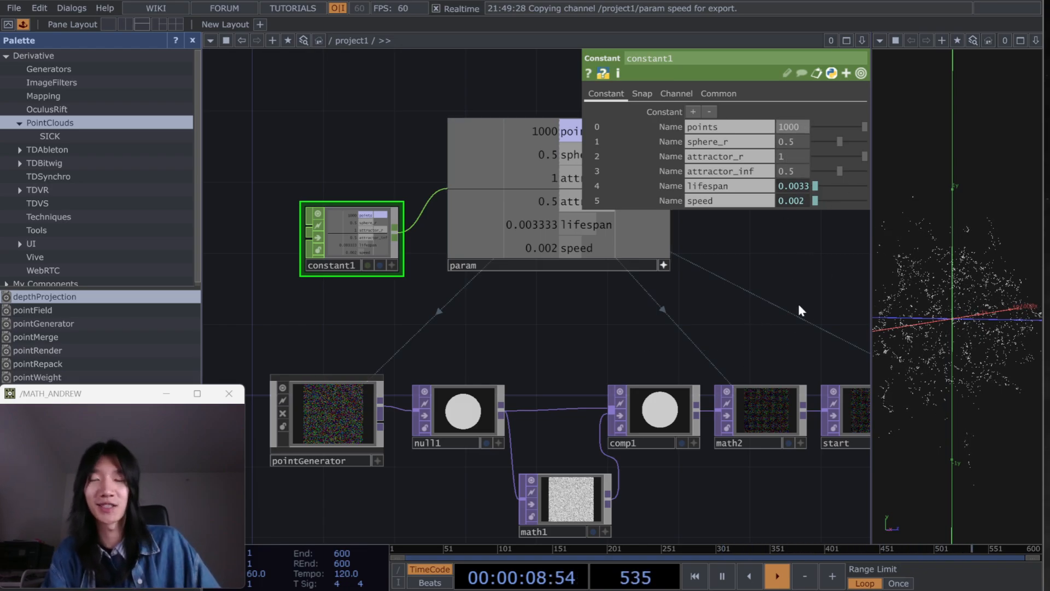
{"action": "left_click_drag", "start_coordinate": [797, 312], "coordinate": [494, 301]}
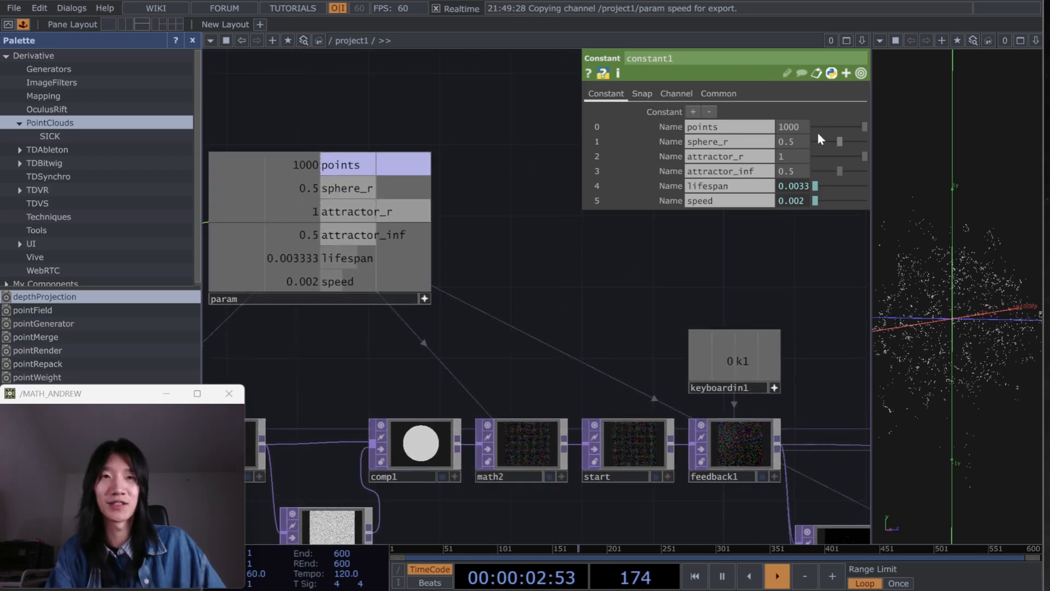
{"action": "key", "text": "1"}
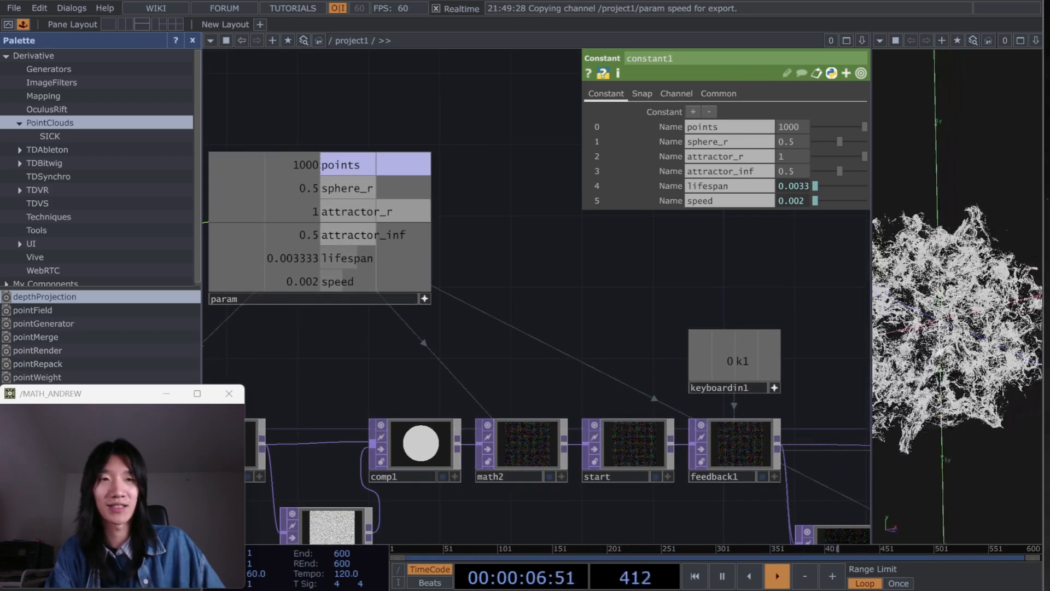
Step: Add a Select TOP in the free space above the start and feedback1 operators
{"action": "left_click_drag", "start_coordinate": [567, 327], "coordinate": [374, 325]}
{"action": "scroll", "coordinate": [484, 301], "scroll_direction": "down", "scroll_amount": 3}
{"action": "left_click_drag", "start_coordinate": [610, 405], "coordinate": [620, 275]}
{"action": "left_click_drag", "start_coordinate": [468, 427], "coordinate": [323, 467]}
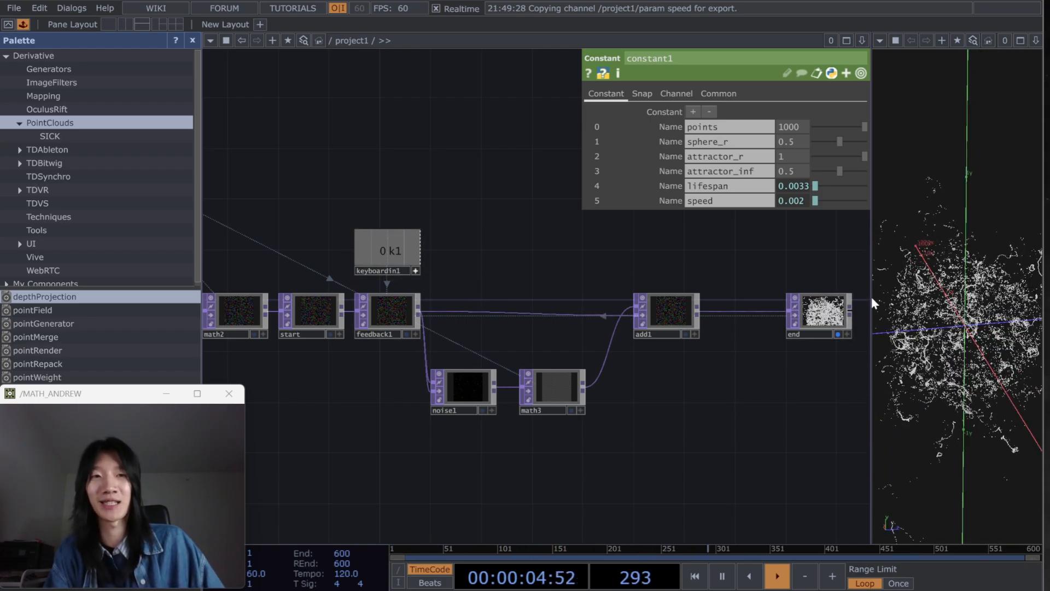
{"action": "key", "text": "Tab"}
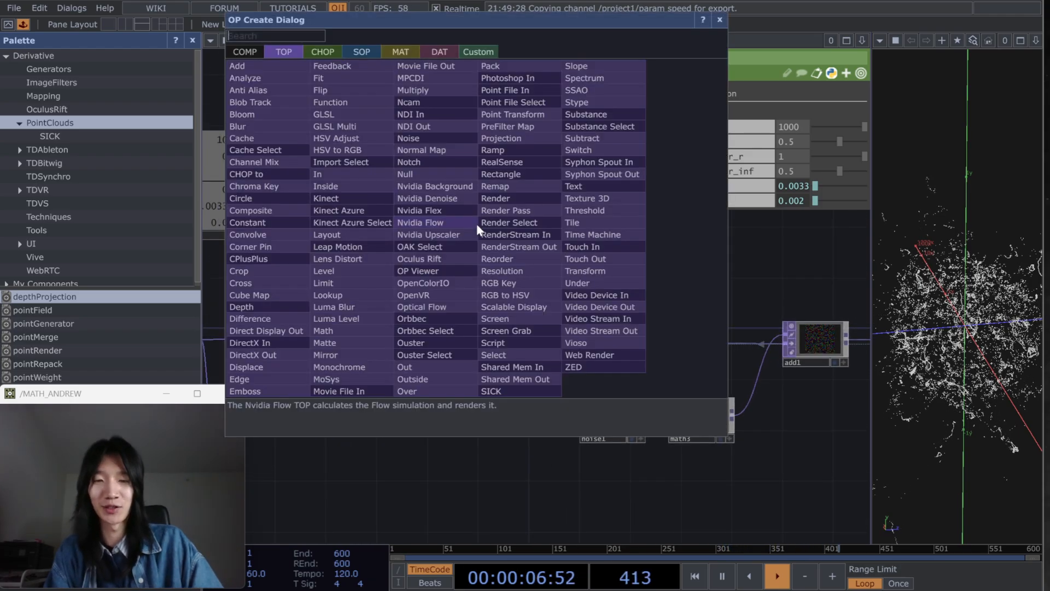
{"action": "type", "text": "select"}
{"action": "key", "text": "Return"}
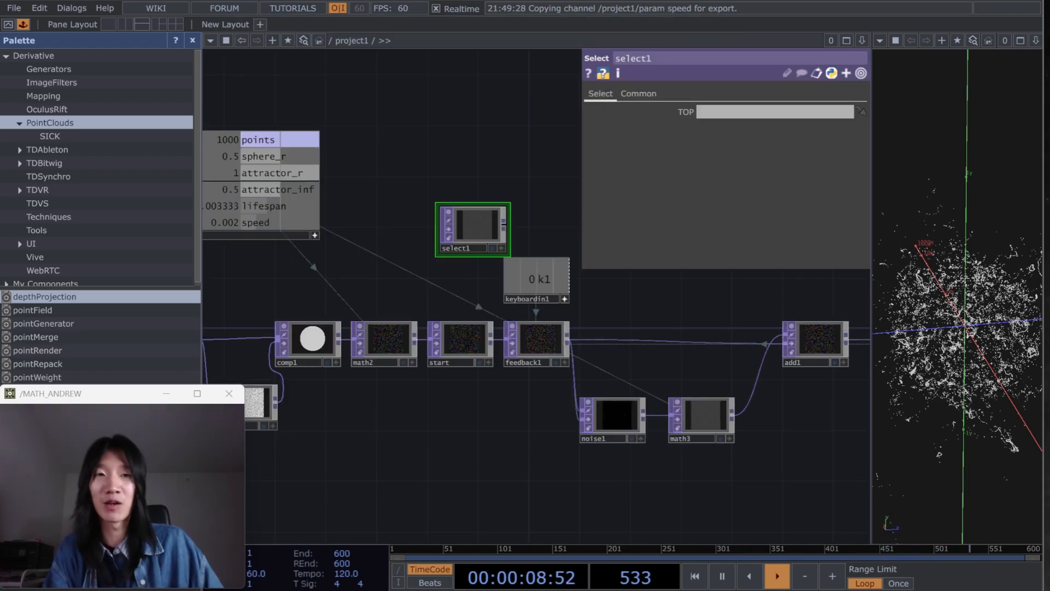
Step: Reference the start TOP in select1 and place select1 higher above the main chain
{"action": "left_click_drag", "start_coordinate": [468, 353], "coordinate": [479, 188]}
{"action": "left_click_drag", "start_coordinate": [519, 228], "coordinate": [470, 348]}
{"action": "left_click", "coordinate": [411, 371]}
{"action": "left_click", "coordinate": [423, 213]}
{"action": "left_click_drag", "start_coordinate": [456, 328], "coordinate": [413, 294]}
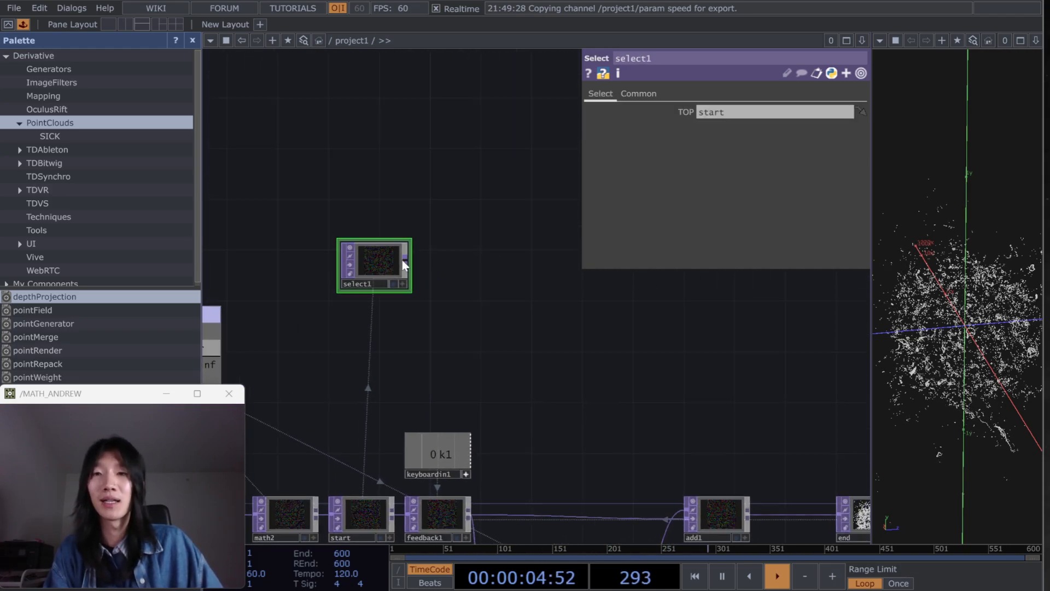
Step: Add a Constant TOP fed by select1 and link its red color value to param's lifespan channel
{"action": "left_click", "coordinate": [406, 259]}
{"action": "left_click", "coordinate": [435, 177]}
{"action": "left_click", "coordinate": [444, 176]}
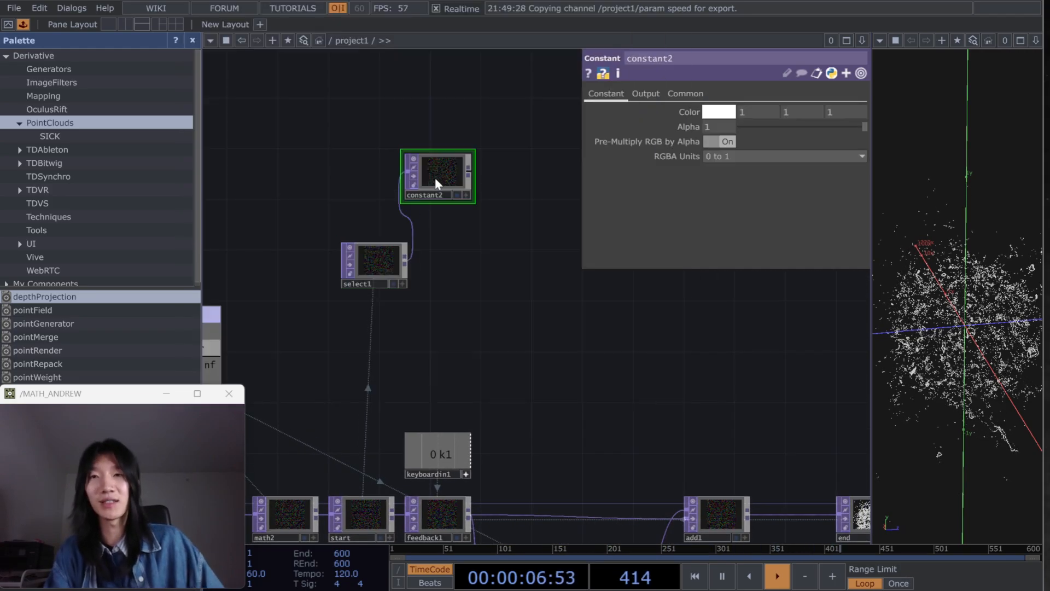
{"action": "left_click_drag", "start_coordinate": [463, 174], "coordinate": [685, 159]}
{"action": "left_click_drag", "start_coordinate": [356, 352], "coordinate": [648, 164]}
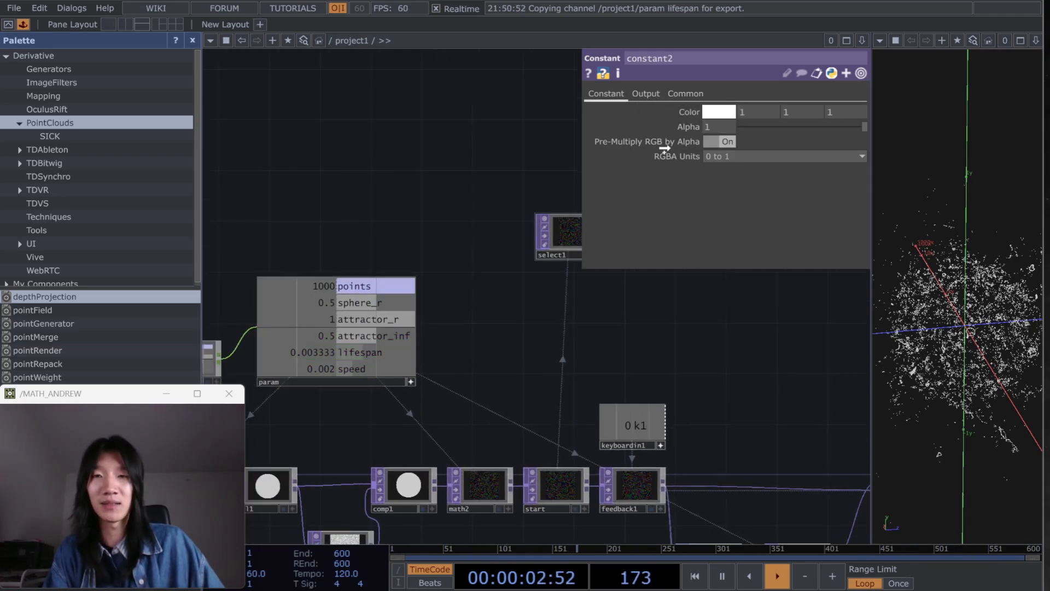
{"action": "left_click_drag", "start_coordinate": [757, 113], "coordinate": [757, 112]}
Step: Change constant2's Combine with Input to Set Resolution Only and rename the operator to step
{"action": "left_click_drag", "start_coordinate": [789, 194], "coordinate": [544, 213]}
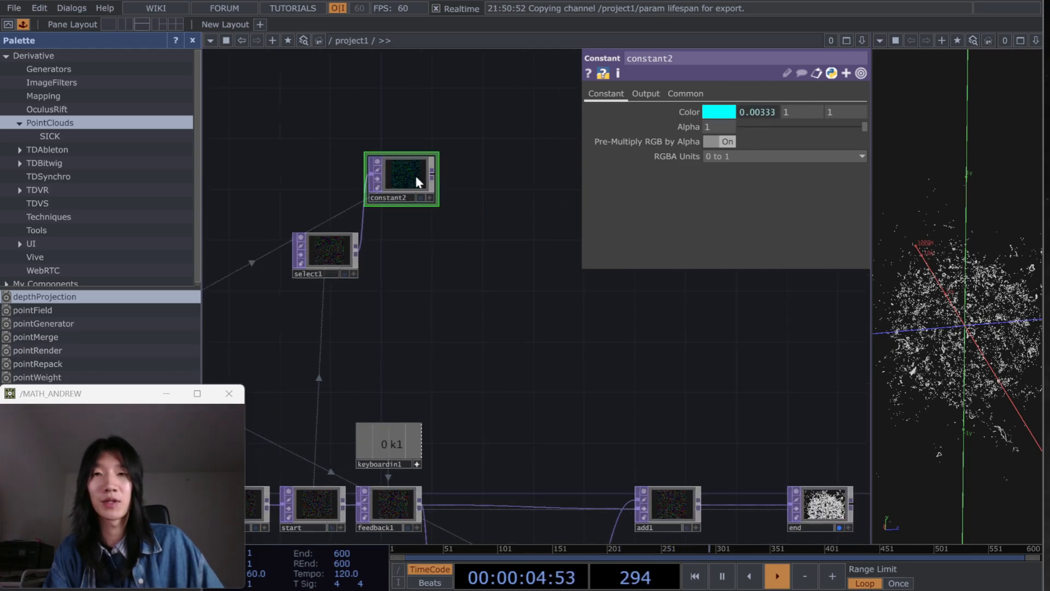
{"action": "left_click_drag", "start_coordinate": [416, 176], "coordinate": [428, 176]}
{"action": "left_click", "coordinate": [647, 94]}
{"action": "left_click", "coordinate": [731, 114]}
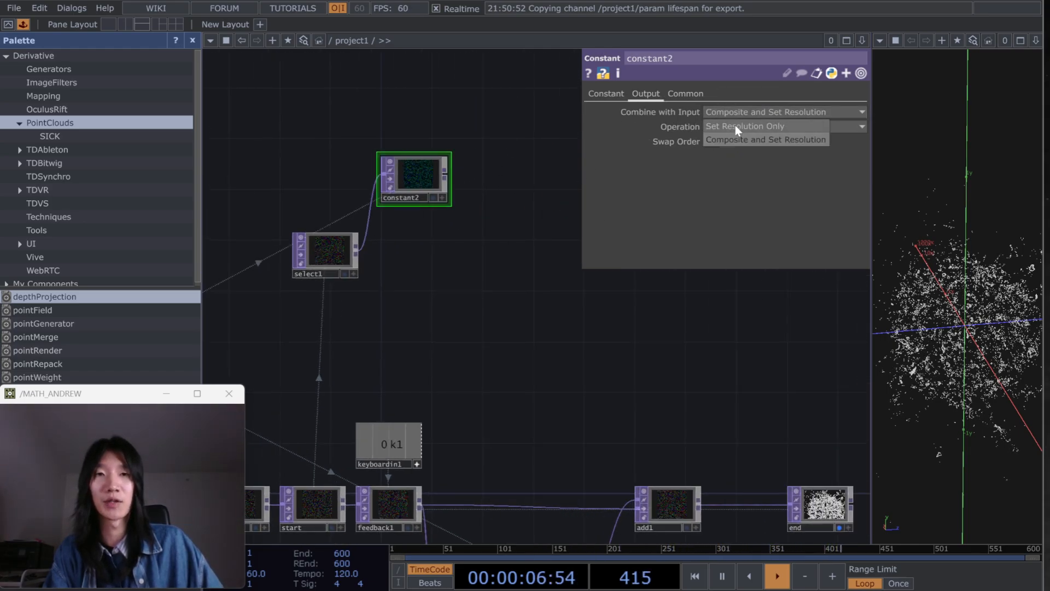
{"action": "left_click", "coordinate": [735, 126]}
{"action": "left_click", "coordinate": [606, 94]}
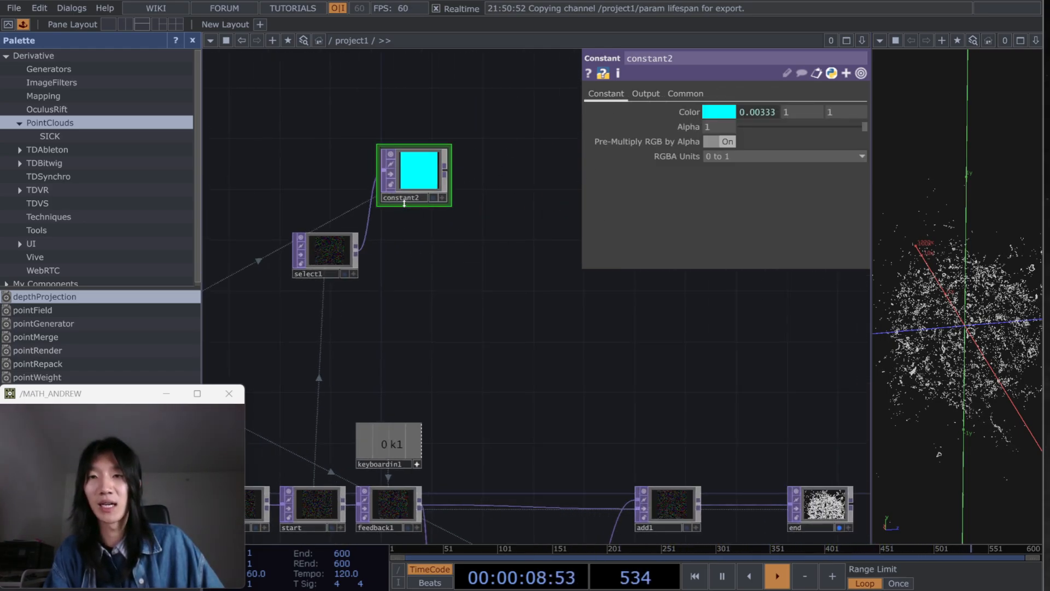
{"action": "left_click", "coordinate": [413, 206]}
{"action": "type", "text": "step"}
{"action": "key", "text": "Return"}
Step: Add a Noise TOP fed by select1 and place it below step
{"action": "left_click", "coordinate": [356, 249]}
{"action": "left_click", "coordinate": [412, 251]}
{"action": "type", "text": "noise"}
{"action": "key", "text": "Return"}
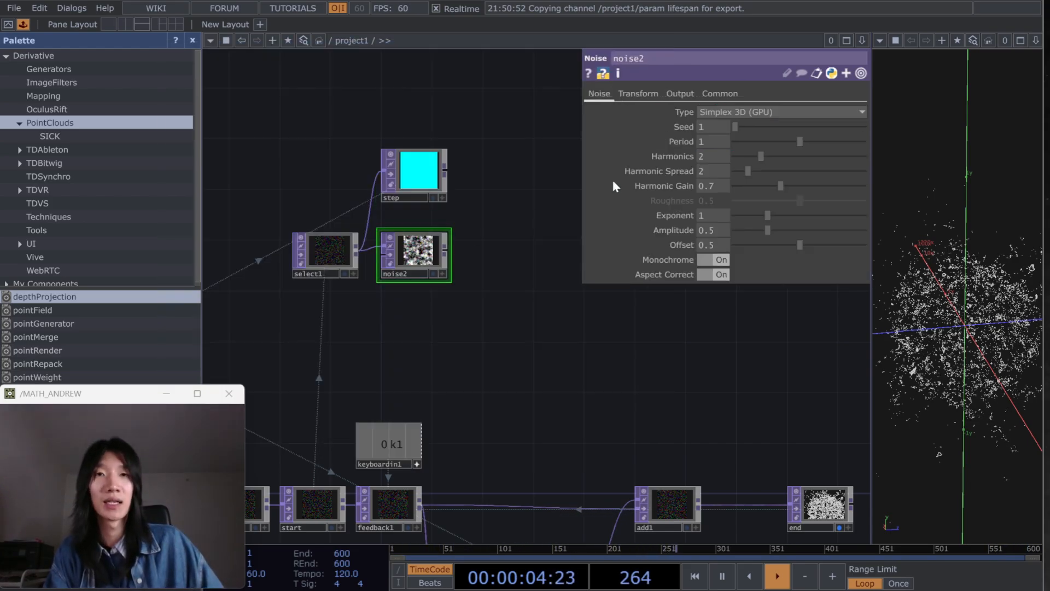
Step: Change noise2's type to Random and output only the noise in its RGB channels
{"action": "left_click", "coordinate": [790, 112]}
{"action": "left_click", "coordinate": [732, 261]}
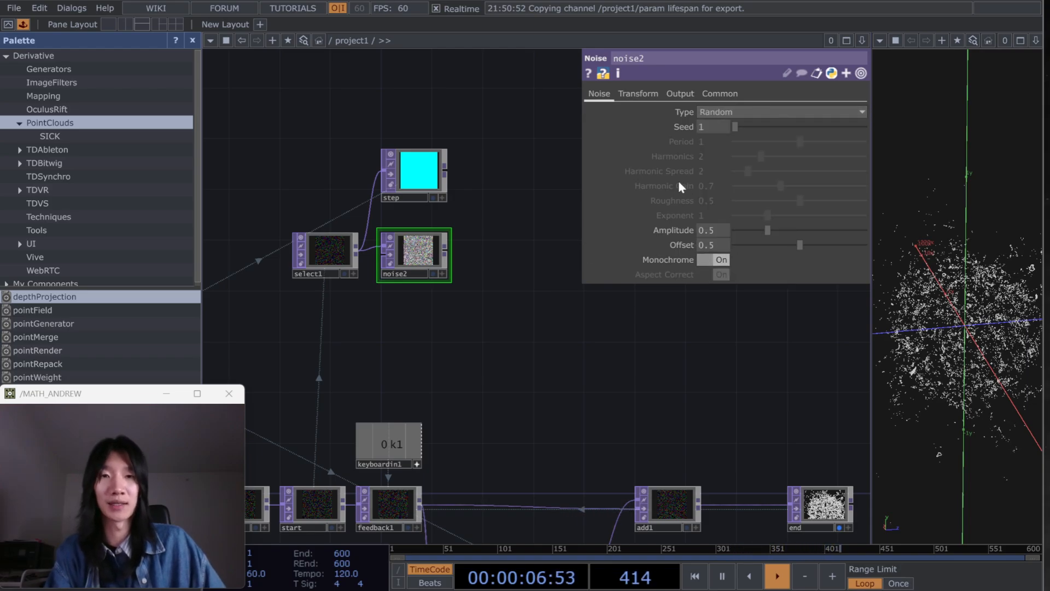
{"action": "left_click", "coordinate": [640, 93]}
{"action": "left_click", "coordinate": [680, 93]}
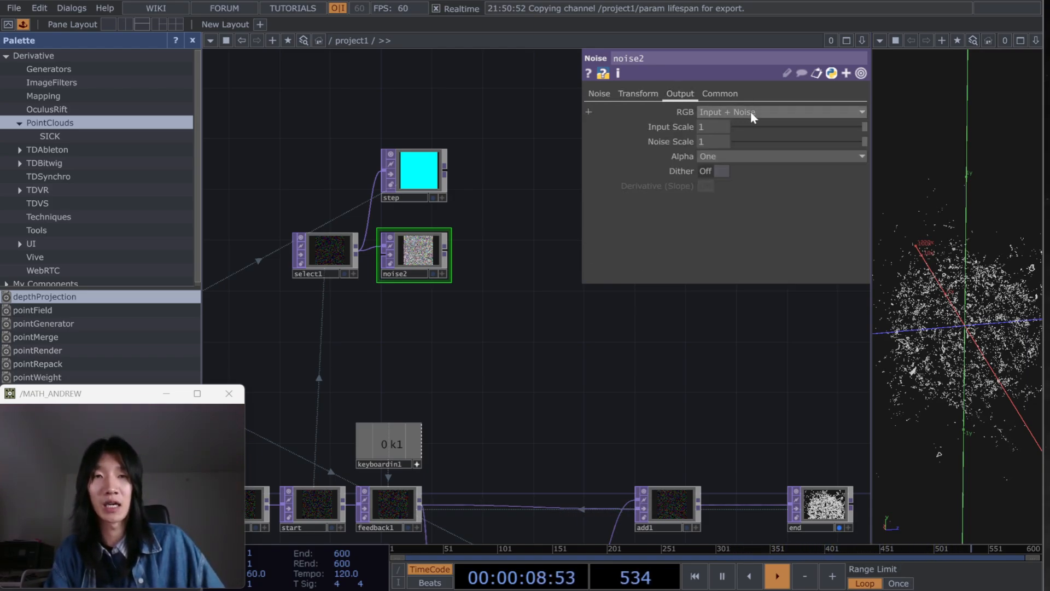
{"action": "left_click", "coordinate": [751, 111]}
{"action": "left_click", "coordinate": [730, 125]}
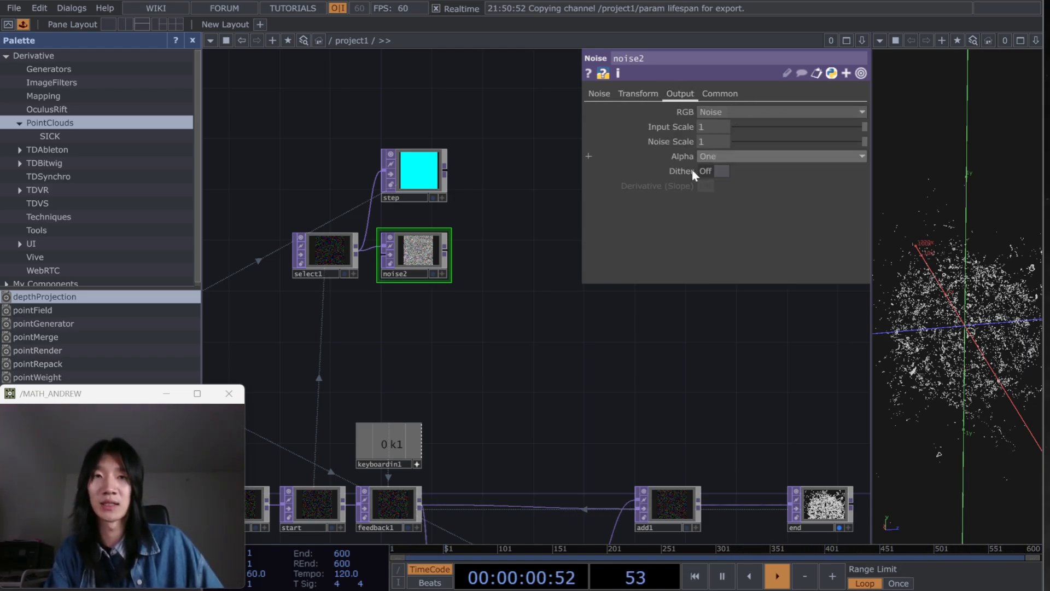
Step: Add a Constant TOP fed by select1 below noise2 and rename it reset
{"action": "left_click_drag", "start_coordinate": [415, 269], "coordinate": [474, 267]}
{"action": "left_click", "coordinate": [443, 258]}
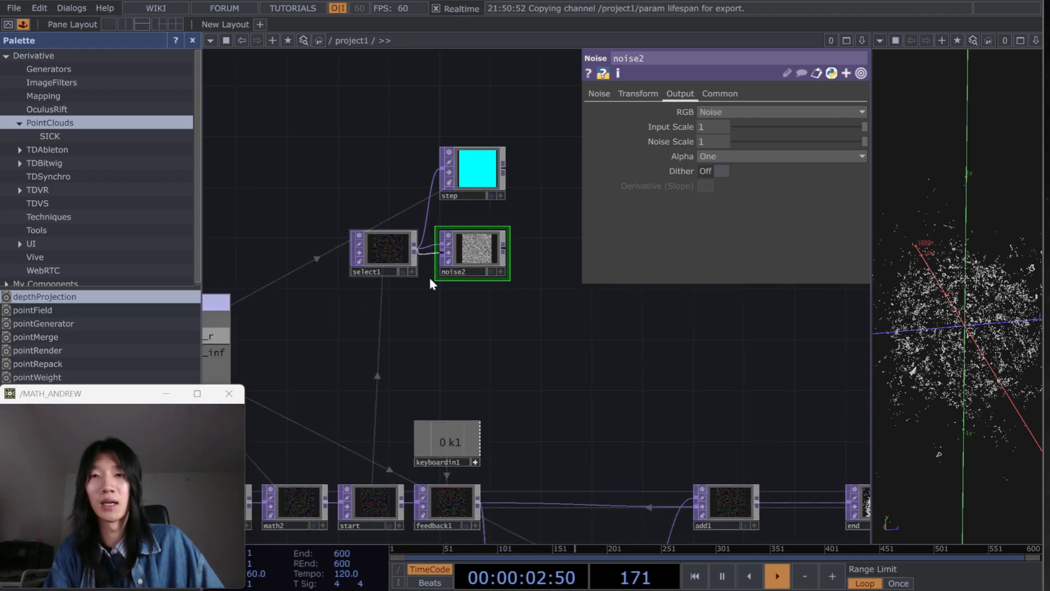
{"action": "left_click", "coordinate": [447, 331]}
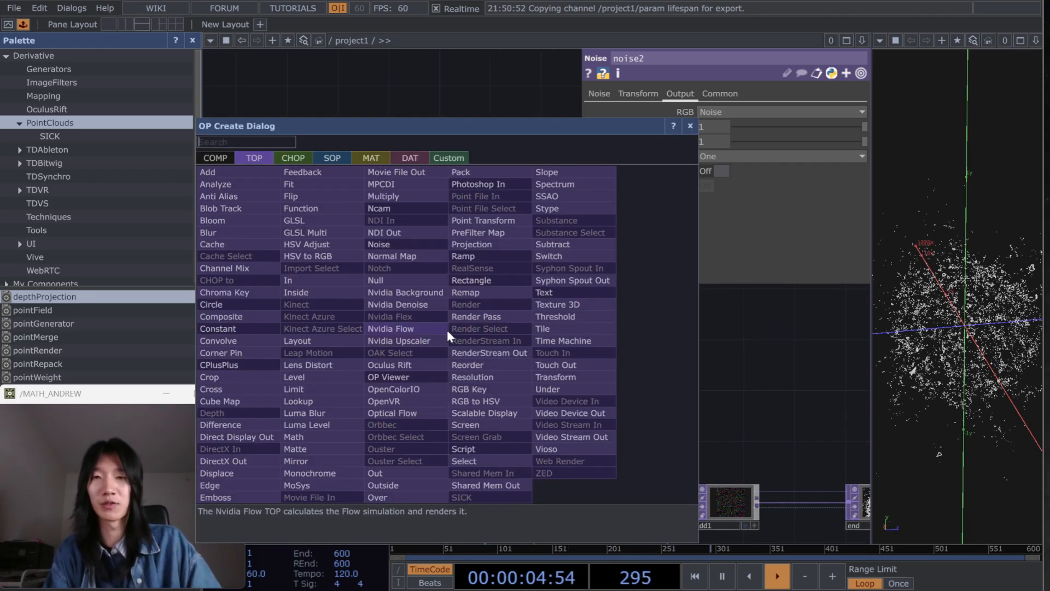
{"action": "type", "text": "const"}
{"action": "key", "text": "Return"}
{"action": "left_click", "coordinate": [479, 320]}
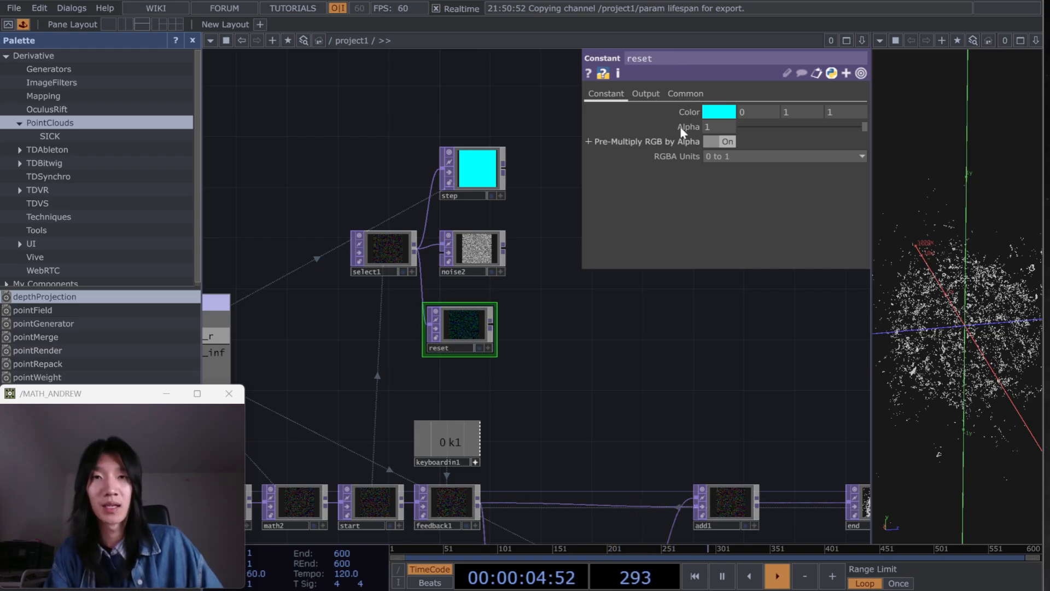
Step: Change reset's Combine with Input to Set Resolution Only and line up reset and step around noise2
{"action": "left_click", "coordinate": [646, 93]}
{"action": "left_click", "coordinate": [738, 112]}
{"action": "left_click", "coordinate": [739, 126]}
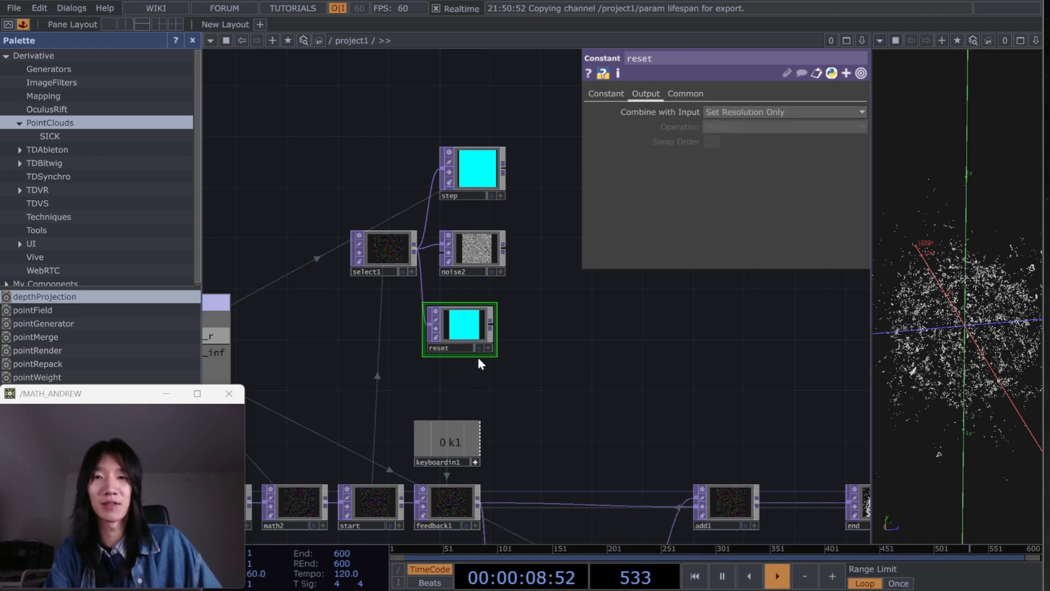
{"action": "left_click_drag", "start_coordinate": [478, 355], "coordinate": [490, 354]}
{"action": "left_click_drag", "start_coordinate": [463, 165], "coordinate": [462, 179]}
Step: Select step, noise2 and reset together and set their Pixel Format to 32-bit float (Mono+Alpha)
{"action": "left_click_drag", "start_coordinate": [432, 109], "coordinate": [540, 397]}
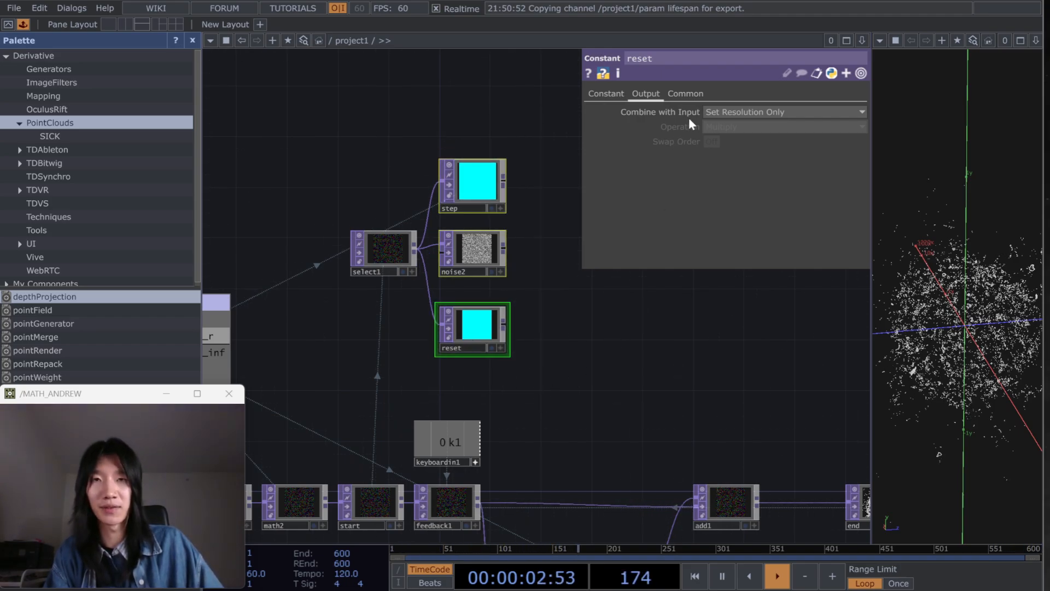
{"action": "left_click", "coordinate": [685, 94]}
{"action": "left_click", "coordinate": [743, 262]}
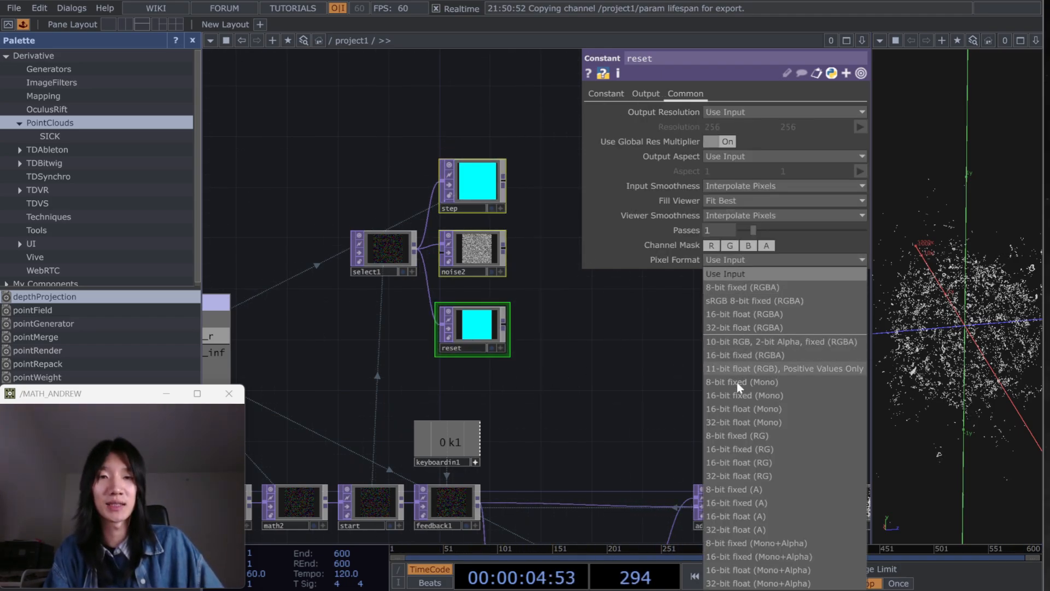
{"action": "left_click", "coordinate": [749, 584]}
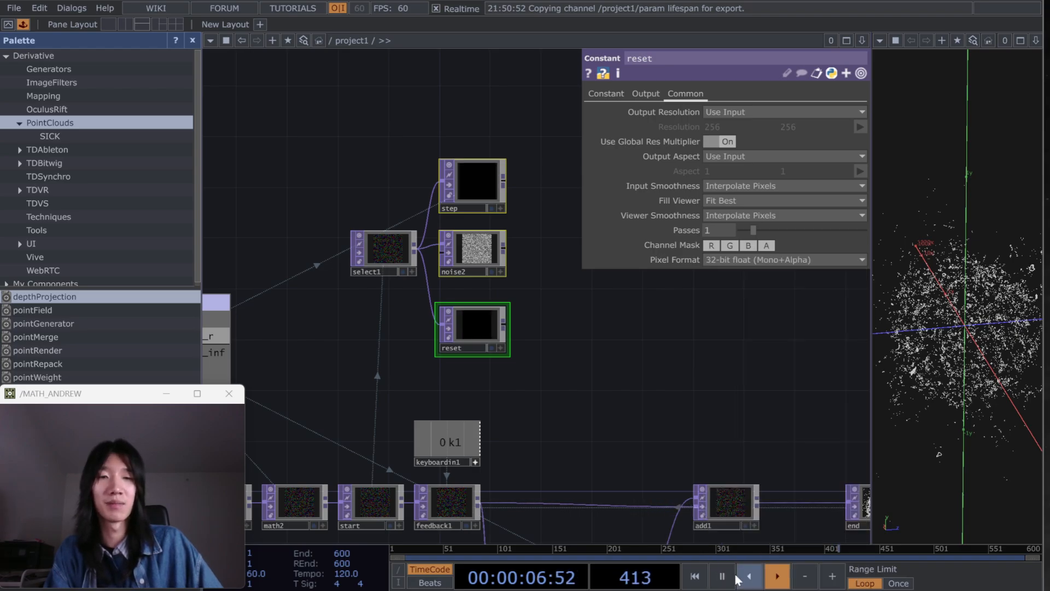
Step: Add a Feedback TOP fed by noise2 and link its Reset Pulse to keyboardin1's k1 channel
{"action": "scroll", "coordinate": [481, 365], "scroll_direction": "up", "scroll_amount": 3}
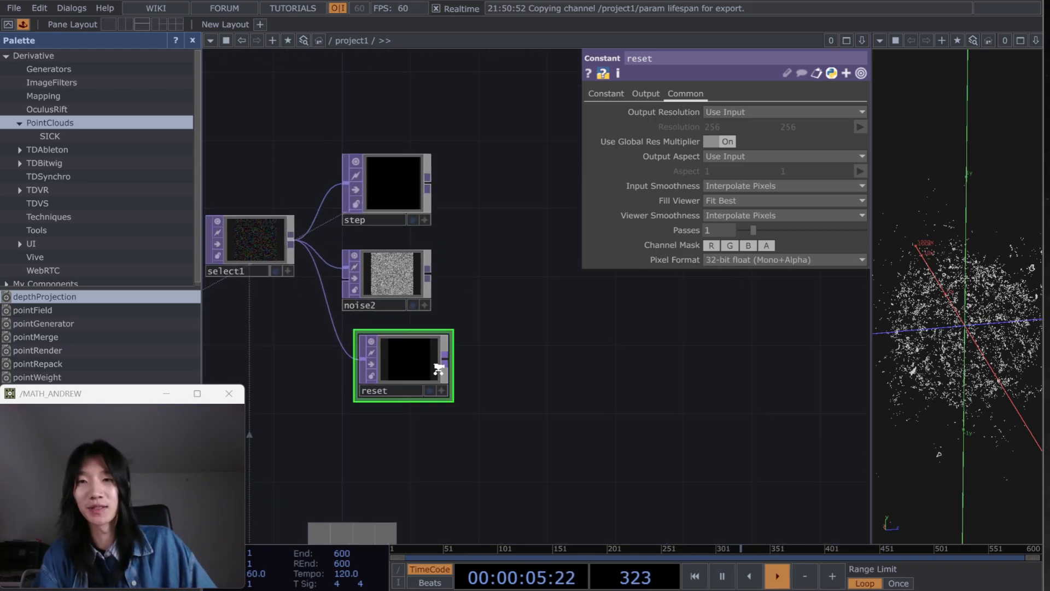
{"action": "left_click_drag", "start_coordinate": [497, 241], "coordinate": [475, 301]}
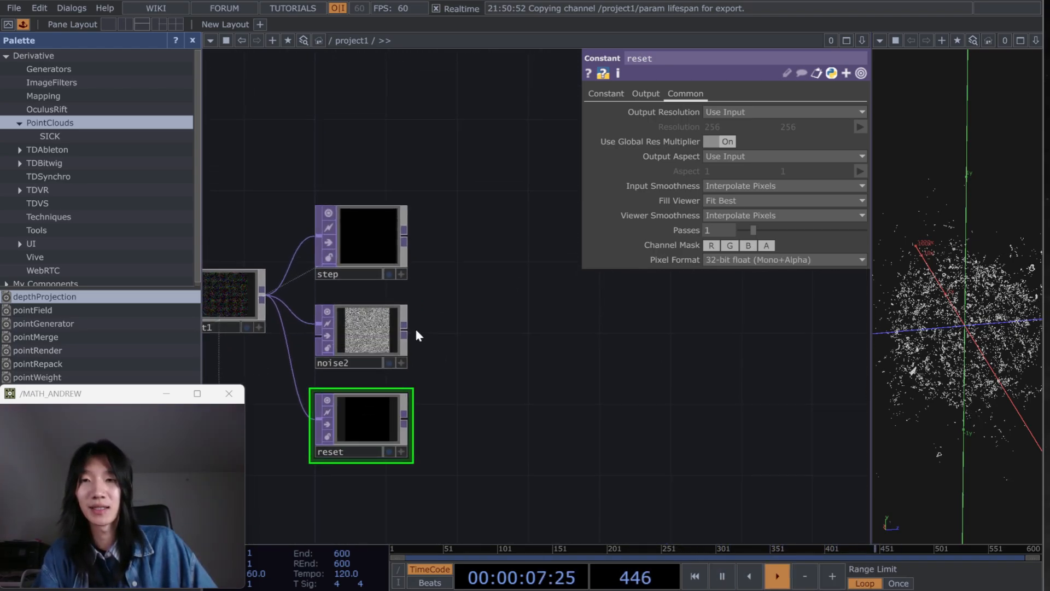
{"action": "left_click", "coordinate": [405, 326]}
{"action": "key", "text": "Tab"}
{"action": "key", "text": "Escape"}
{"action": "left_click", "coordinate": [540, 322]}
{"action": "left_click", "coordinate": [404, 331]}
{"action": "key", "text": "Tab"}
{"action": "type", "text": "feed"}
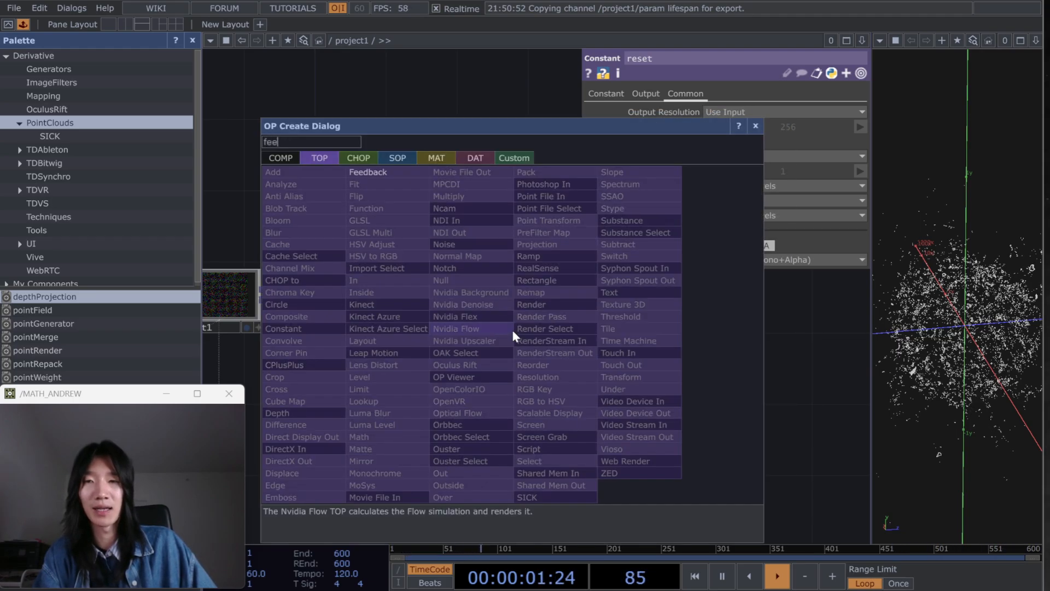
{"action": "left_click", "coordinate": [382, 173]}
{"action": "left_click", "coordinate": [468, 344]}
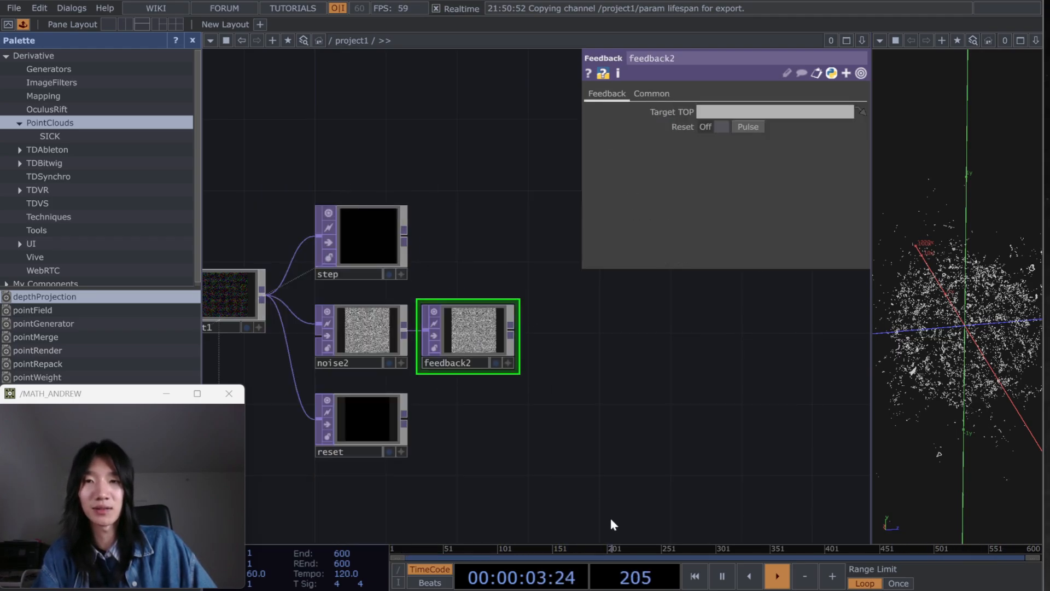
{"action": "scroll", "coordinate": [591, 434], "scroll_direction": "down", "scroll_amount": 3}
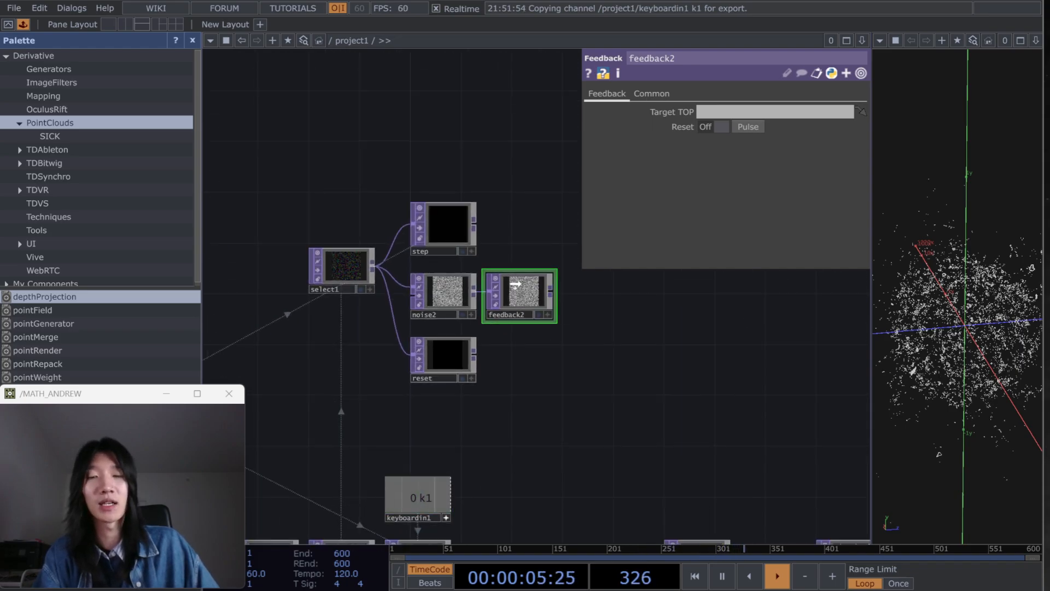
{"action": "left_click_drag", "start_coordinate": [615, 399], "coordinate": [569, 419]}
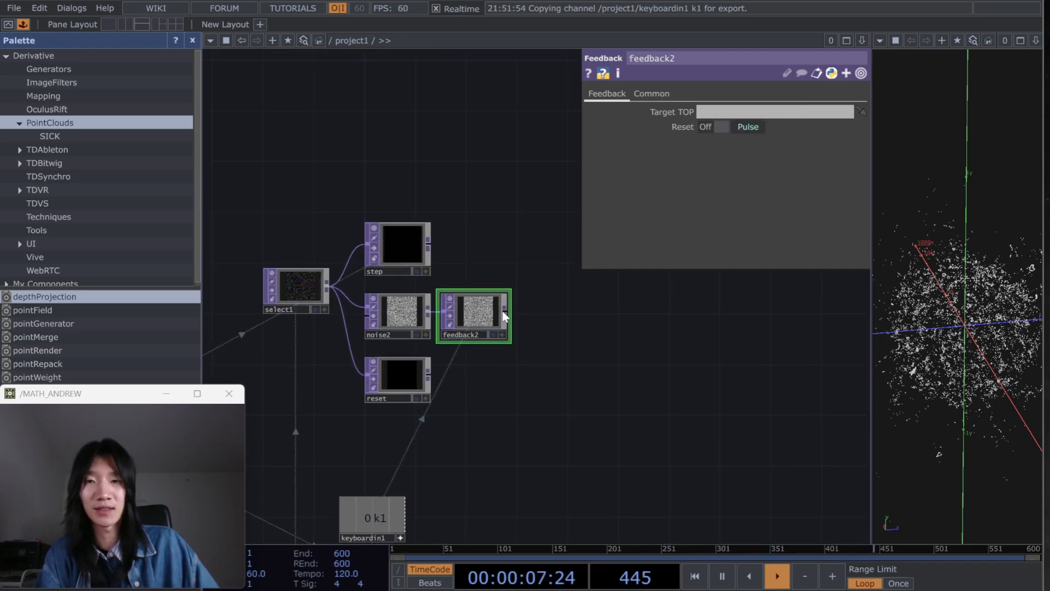
Step: Add a Threshold TOP fed by feedback2, place it lower in the network, and set its threshold to 1
{"action": "left_click_drag", "start_coordinate": [508, 314], "coordinate": [480, 335]}
{"action": "left_click", "coordinate": [467, 331]}
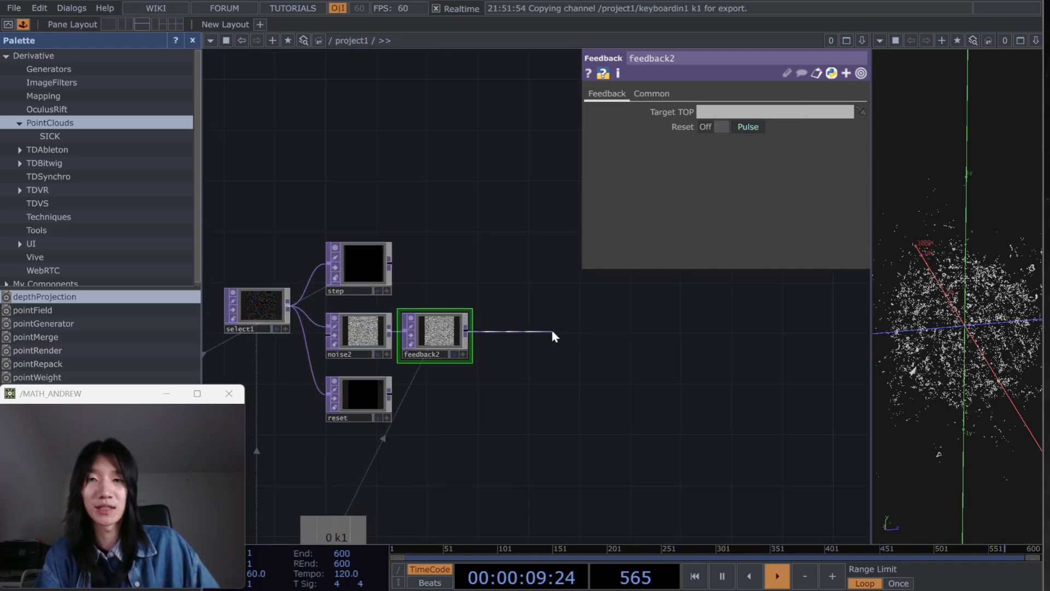
{"action": "left_click", "coordinate": [528, 391]}
{"action": "key", "text": "Escape"}
{"action": "left_click", "coordinate": [529, 398]}
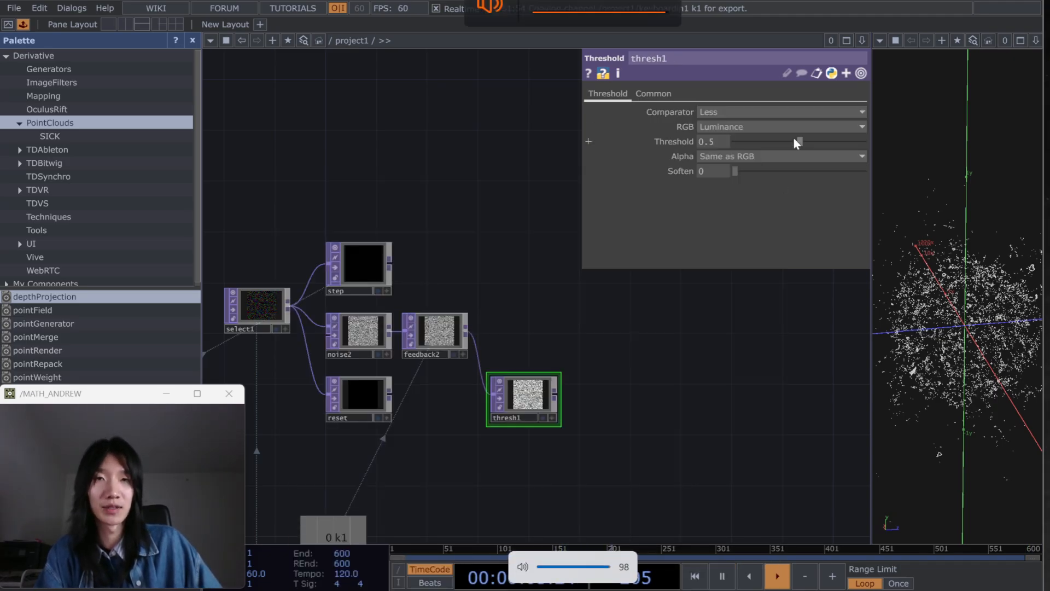
{"action": "left_click_drag", "start_coordinate": [802, 141], "coordinate": [864, 141]}
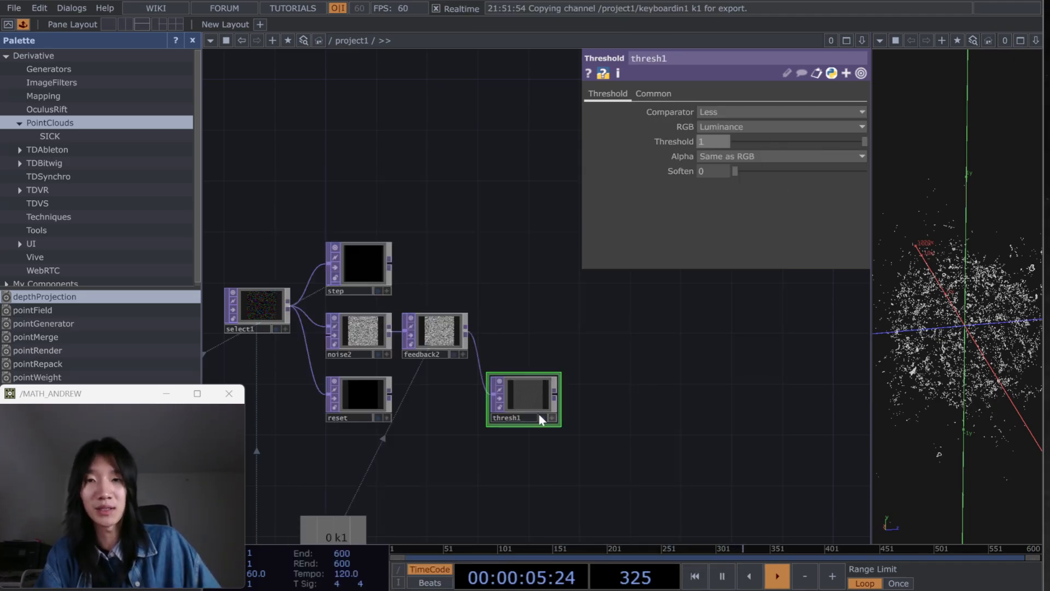
Step: Add a Matte TOP with reset as its first input, placed in line with feedback2
{"action": "scroll", "coordinate": [665, 381], "scroll_direction": "up", "scroll_amount": 3}
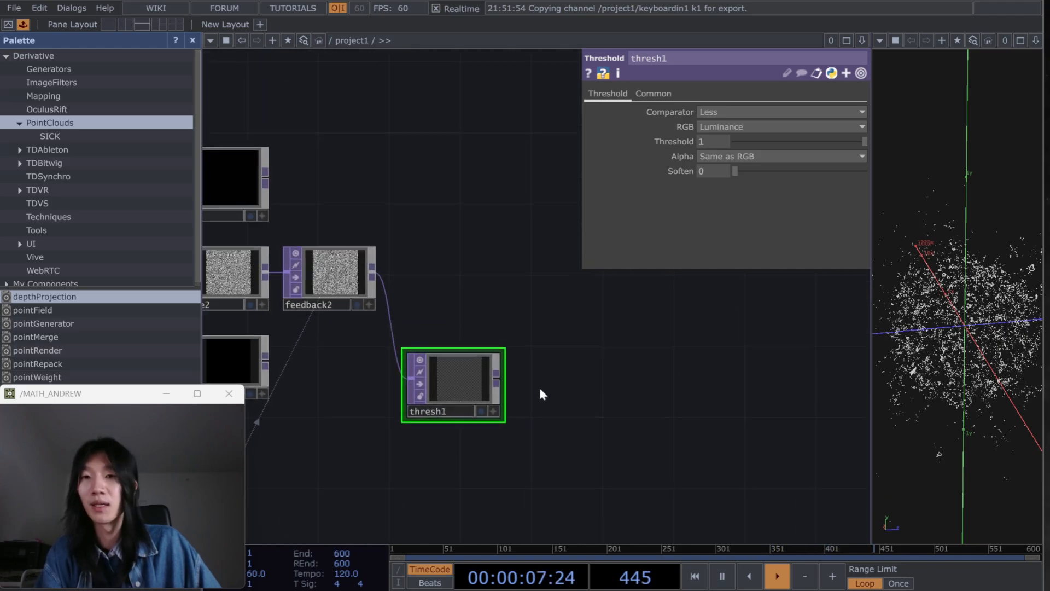
{"action": "left_click_drag", "start_coordinate": [288, 183], "coordinate": [417, 200]}
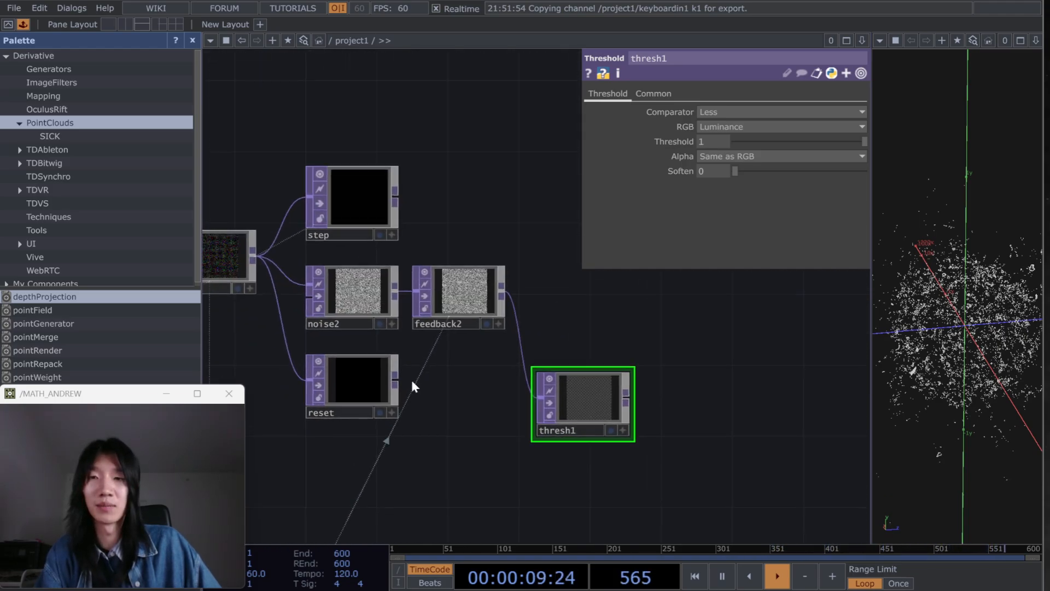
{"action": "left_click_drag", "start_coordinate": [400, 382], "coordinate": [645, 278]}
{"action": "type", "text": "thresh"}
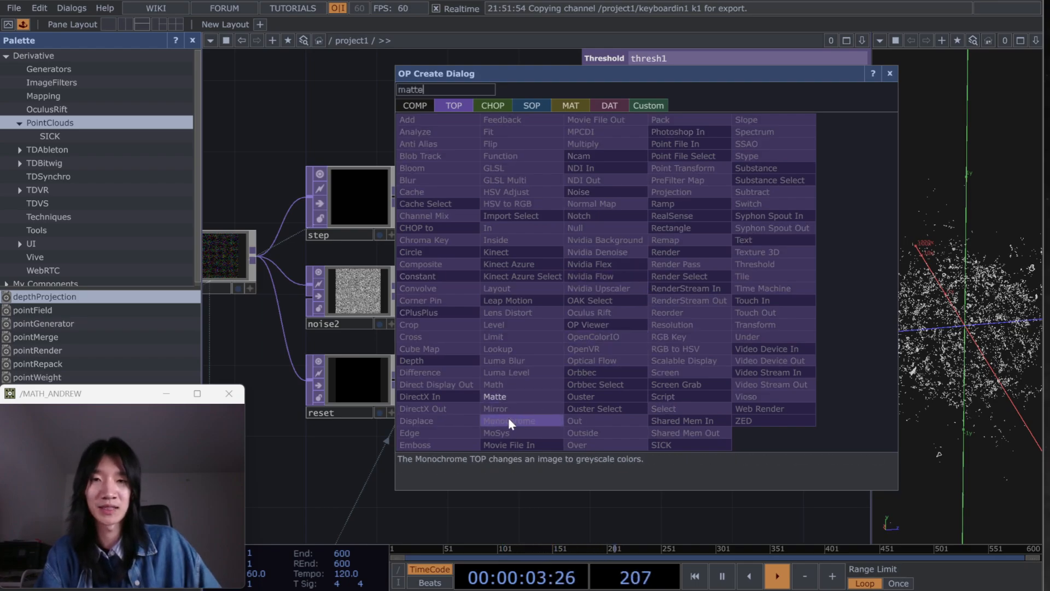
{"action": "key", "text": "Return"}
{"action": "left_click", "coordinate": [683, 290]}
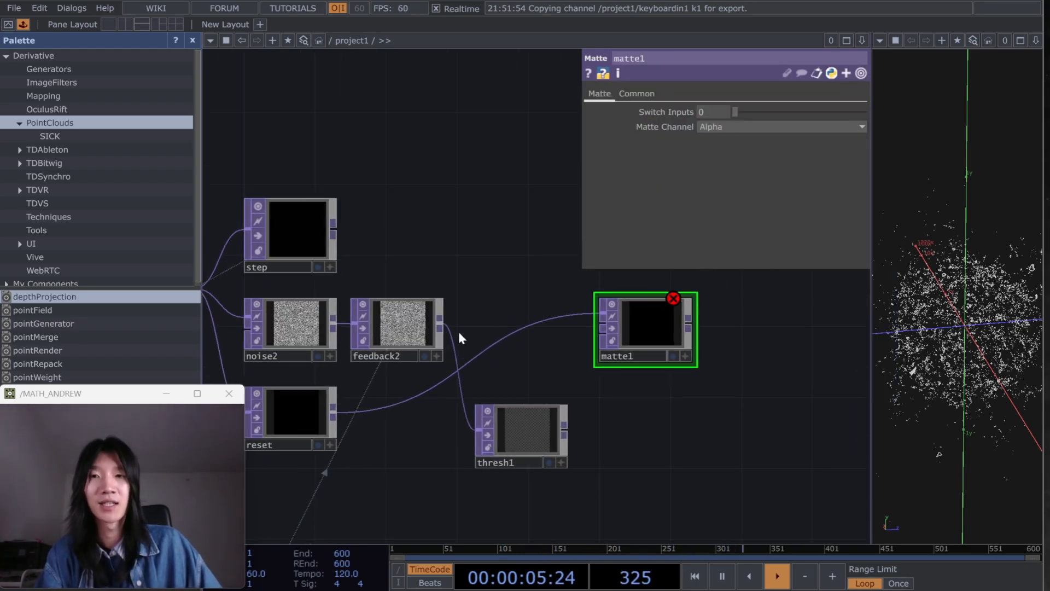
Step: Connect feedback2 to matte1's second input and thresh1 to its third input
{"action": "left_click_drag", "start_coordinate": [448, 324], "coordinate": [584, 324]}
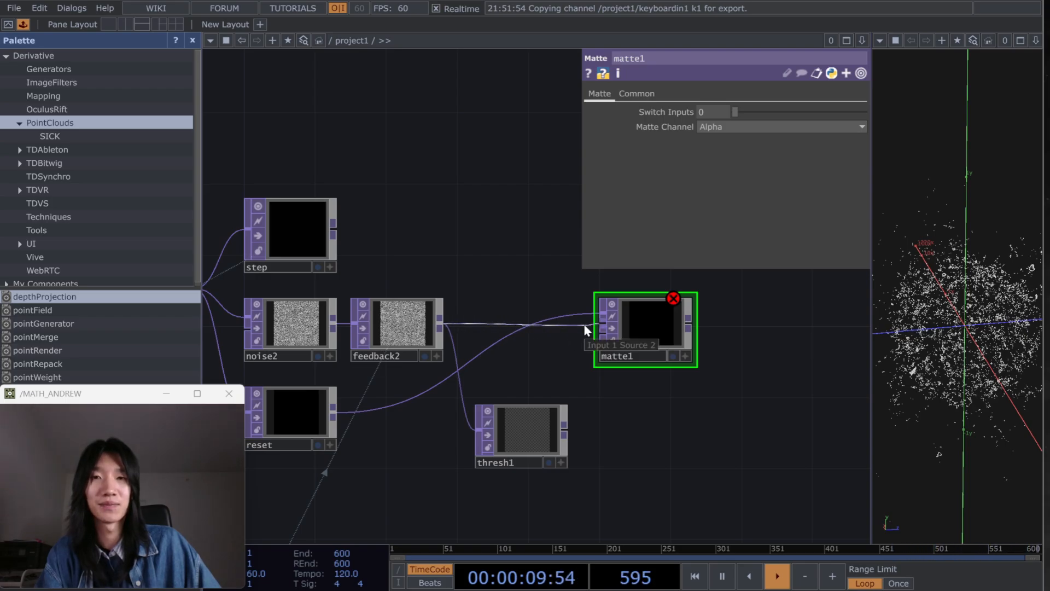
{"action": "left_click", "coordinate": [534, 428]}
{"action": "left_click_drag", "start_coordinate": [566, 430], "coordinate": [595, 357]}
{"action": "left_click_drag", "start_coordinate": [654, 391], "coordinate": [601, 410]}
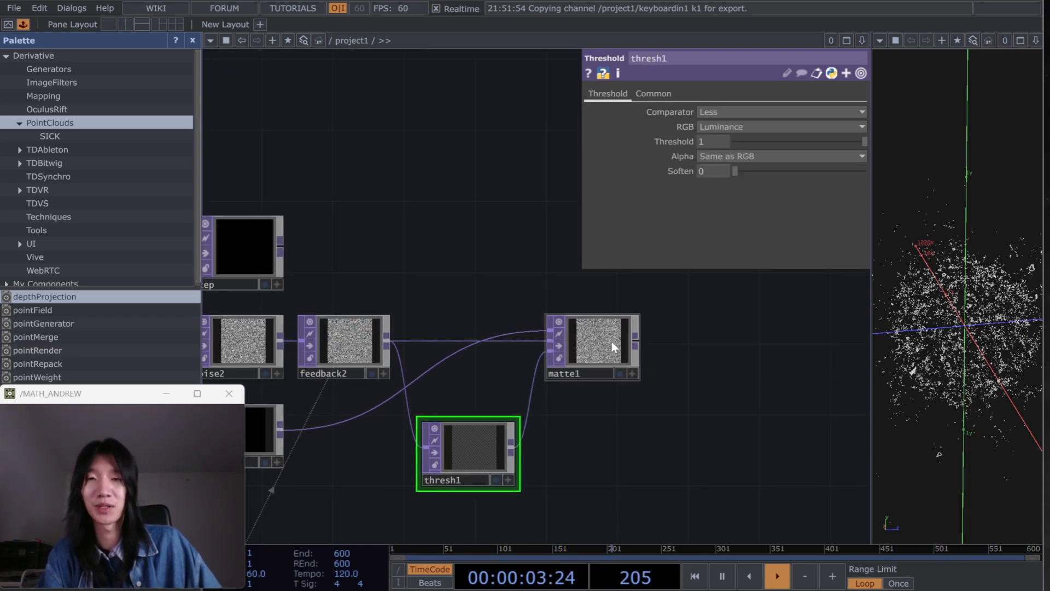
Step: Add an Add TOP fed by matte1 and connect the step TOP to its second input
{"action": "left_click", "coordinate": [603, 340]}
{"action": "left_click_drag", "start_coordinate": [637, 341], "coordinate": [733, 336]}
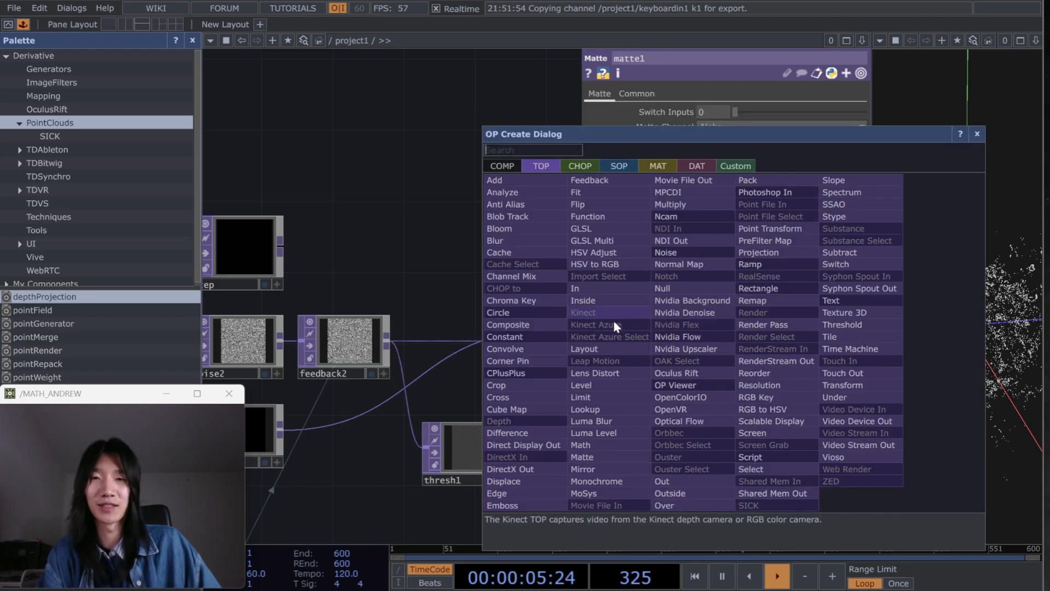
{"action": "left_click", "coordinate": [543, 191]}
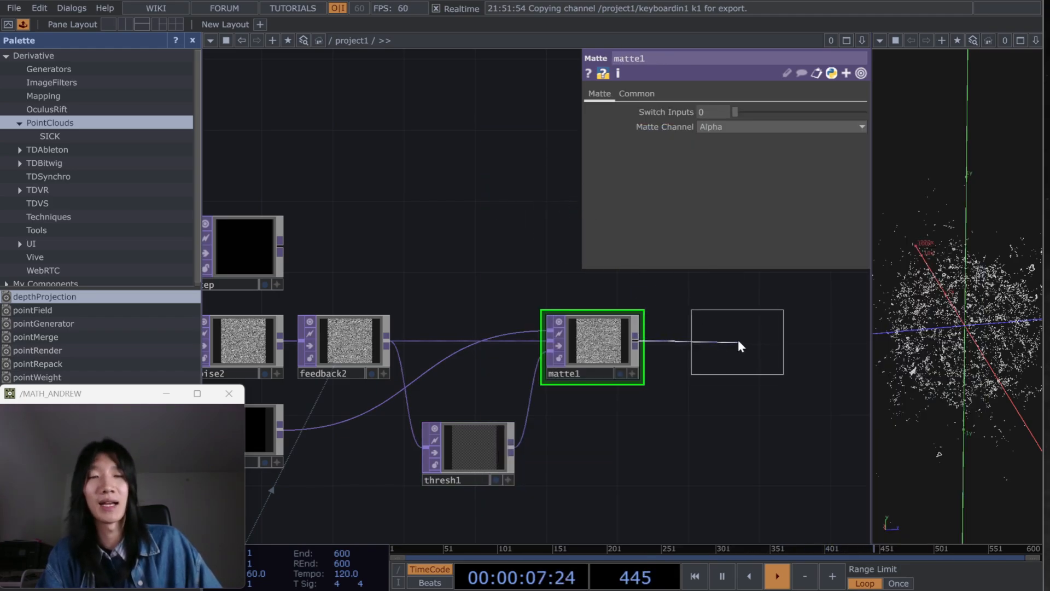
{"action": "left_click", "coordinate": [737, 344]}
{"action": "left_click_drag", "start_coordinate": [599, 362], "coordinate": [582, 363]}
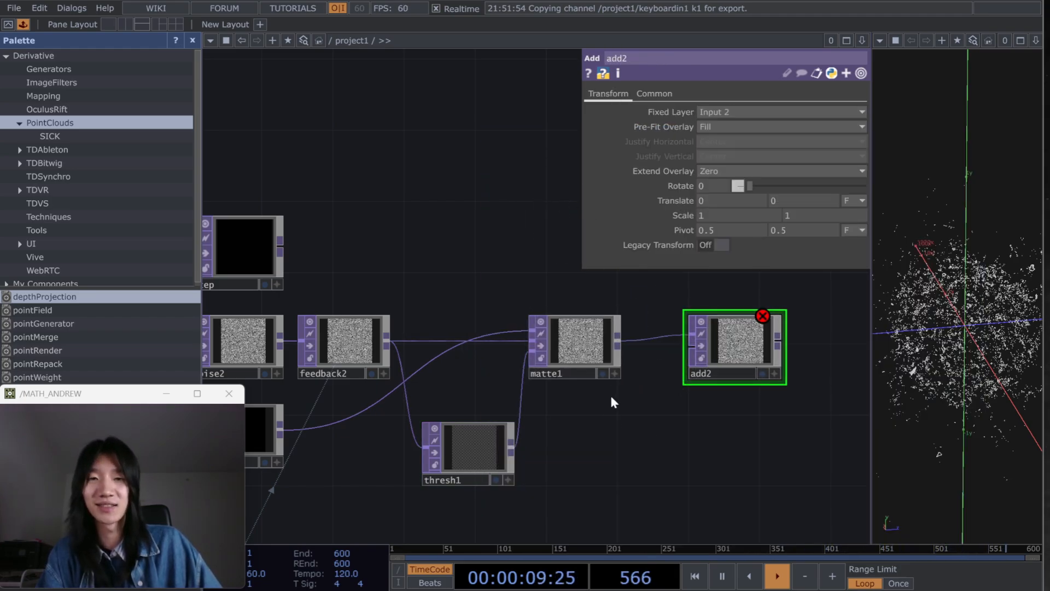
{"action": "left_click_drag", "start_coordinate": [466, 291], "coordinate": [563, 313]}
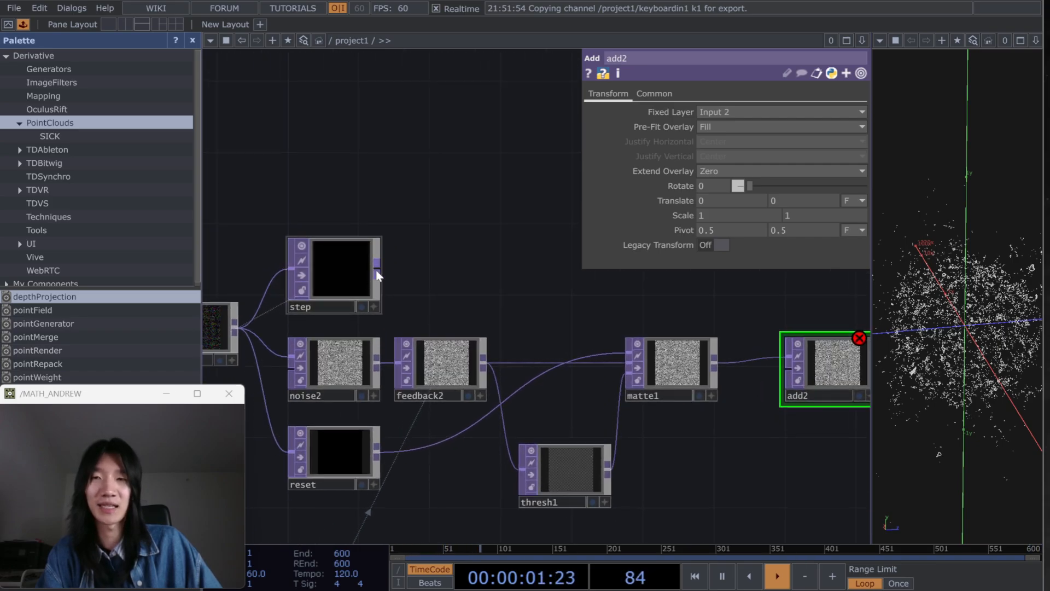
{"action": "left_click_drag", "start_coordinate": [775, 388], "coordinate": [502, 409]}
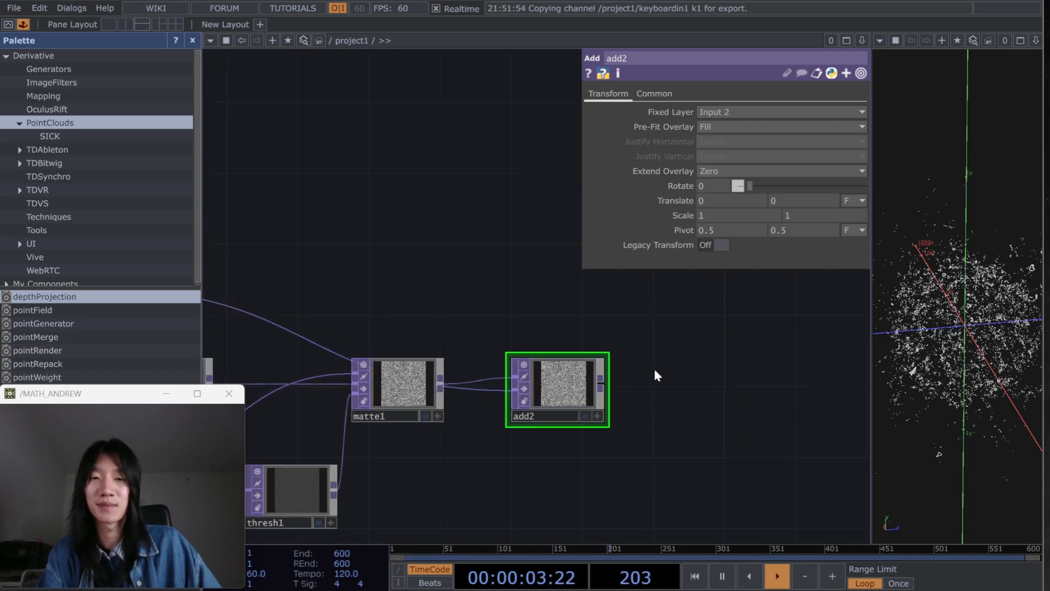
Step: Add a Null TOP after add2 and rename it lifespan
{"action": "left_click", "coordinate": [601, 379]}
{"action": "left_click", "coordinate": [696, 362]}
{"action": "type", "text": "null"}
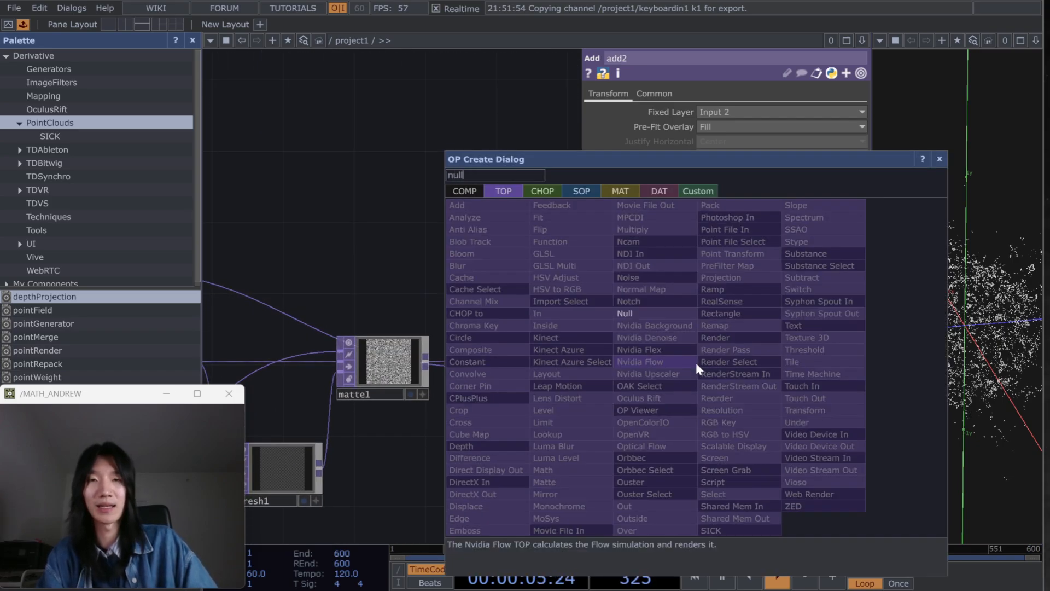
{"action": "key", "text": "Return"}
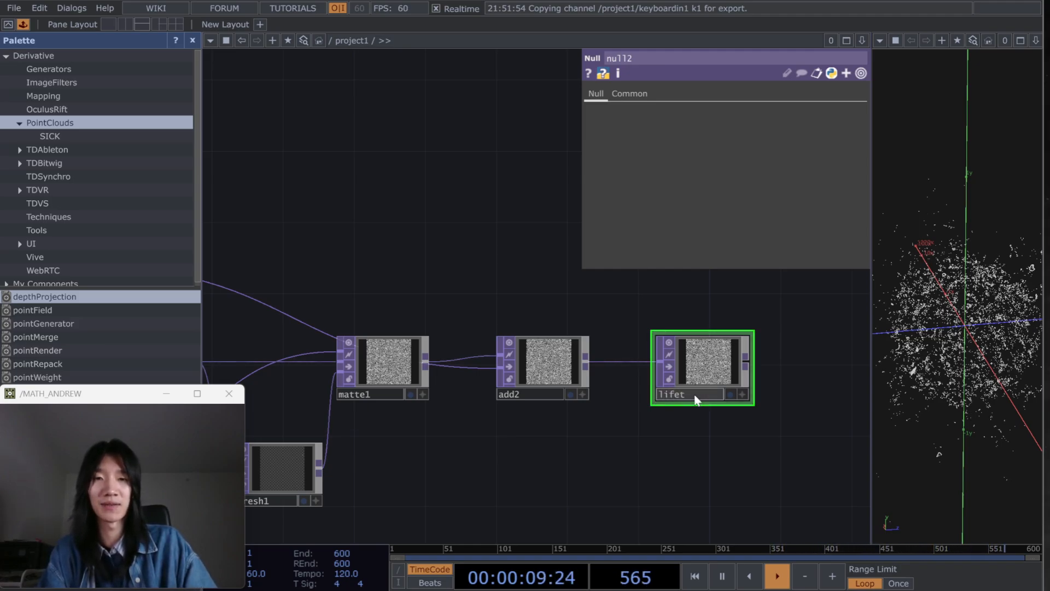
{"action": "key", "text": "Return"}
Step: Assign the lifespan TOP as feedback2's Target TOP to close the loop
{"action": "scroll", "coordinate": [657, 469], "scroll_direction": "down", "scroll_amount": 3}
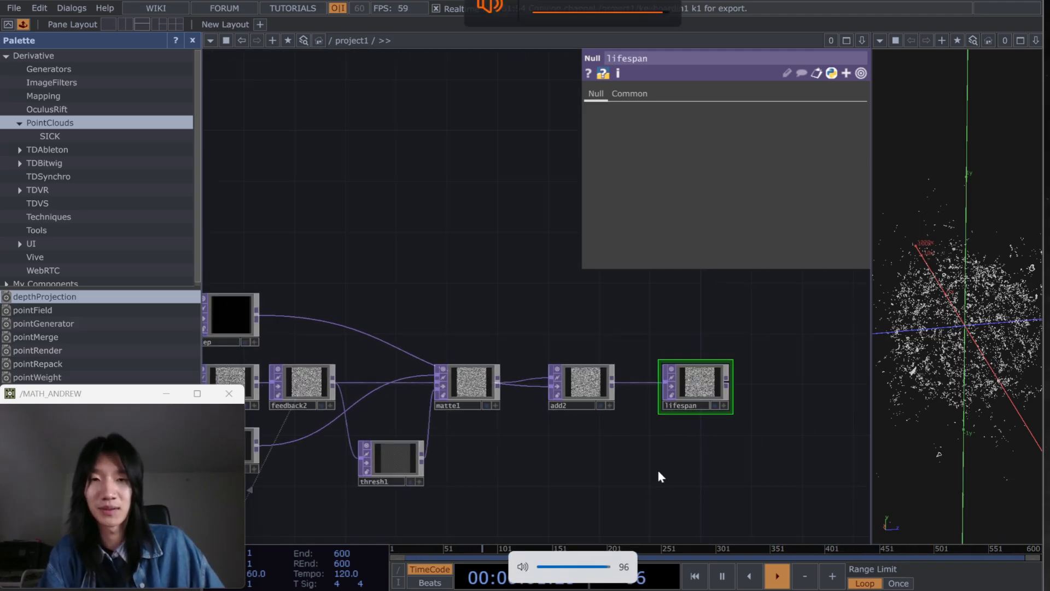
{"action": "left_click_drag", "start_coordinate": [658, 470], "coordinate": [615, 377]}
{"action": "left_click_drag", "start_coordinate": [697, 414], "coordinate": [680, 456]}
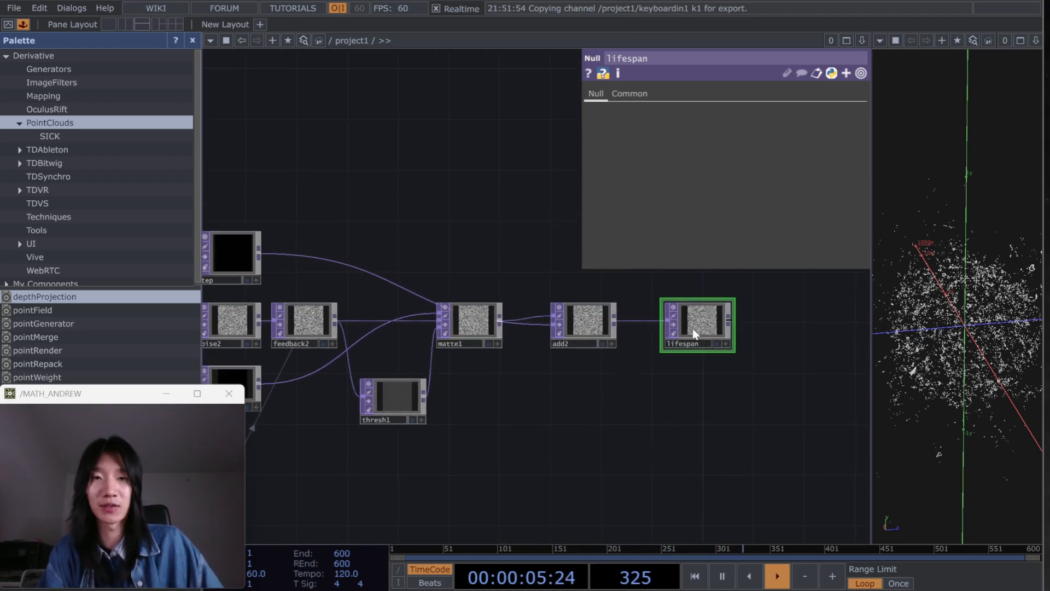
{"action": "left_click_drag", "start_coordinate": [703, 351], "coordinate": [712, 344]}
{"action": "left_click_drag", "start_coordinate": [692, 309], "coordinate": [318, 313]}
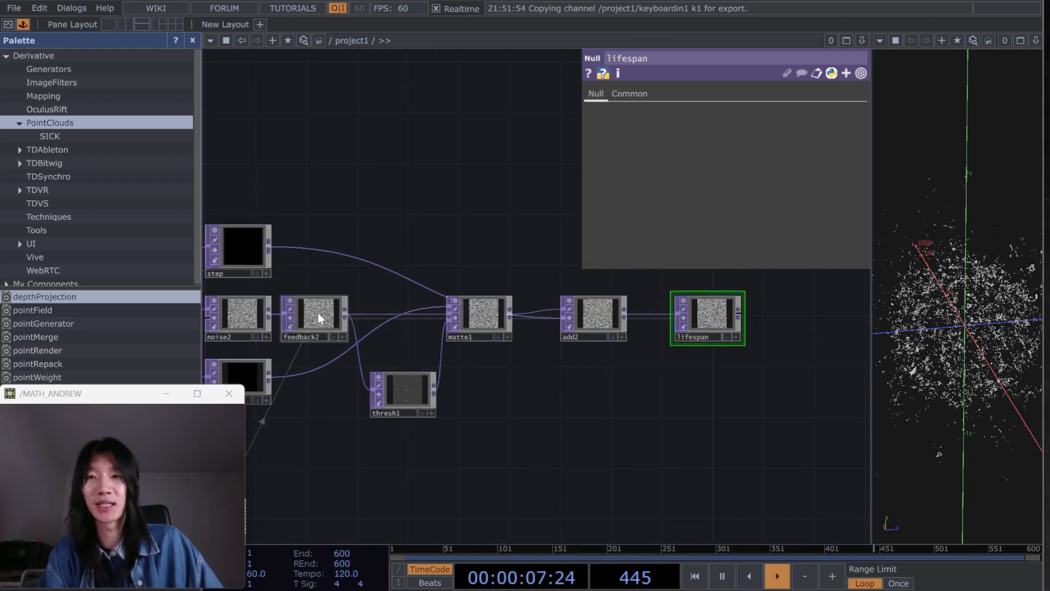
Step: Examine the thresh1 output up close to check which particles reach the end of their lifespan
{"action": "left_click_drag", "start_coordinate": [609, 400], "coordinate": [629, 409]}
{"action": "scroll", "coordinate": [580, 409], "scroll_direction": "up", "scroll_amount": 3}
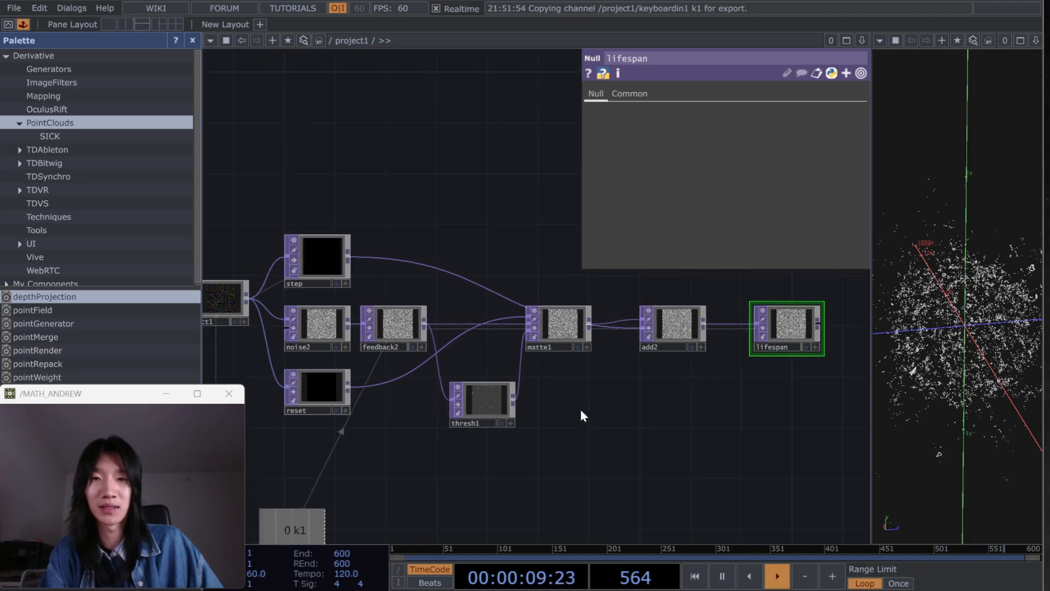
{"action": "scroll", "coordinate": [555, 399], "scroll_direction": "up", "scroll_amount": 3}
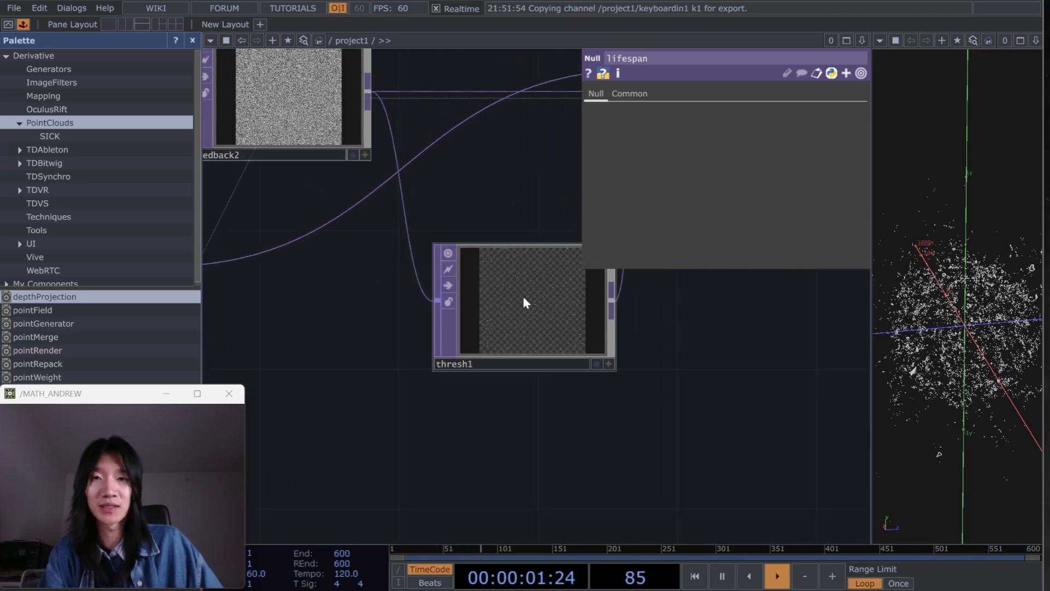
{"action": "scroll", "coordinate": [512, 312], "scroll_direction": "up", "scroll_amount": 5}
{"action": "scroll", "coordinate": [488, 364], "scroll_direction": "up", "scroll_amount": 3}
{"action": "scroll", "coordinate": [498, 345], "scroll_direction": "down", "scroll_amount": 6}
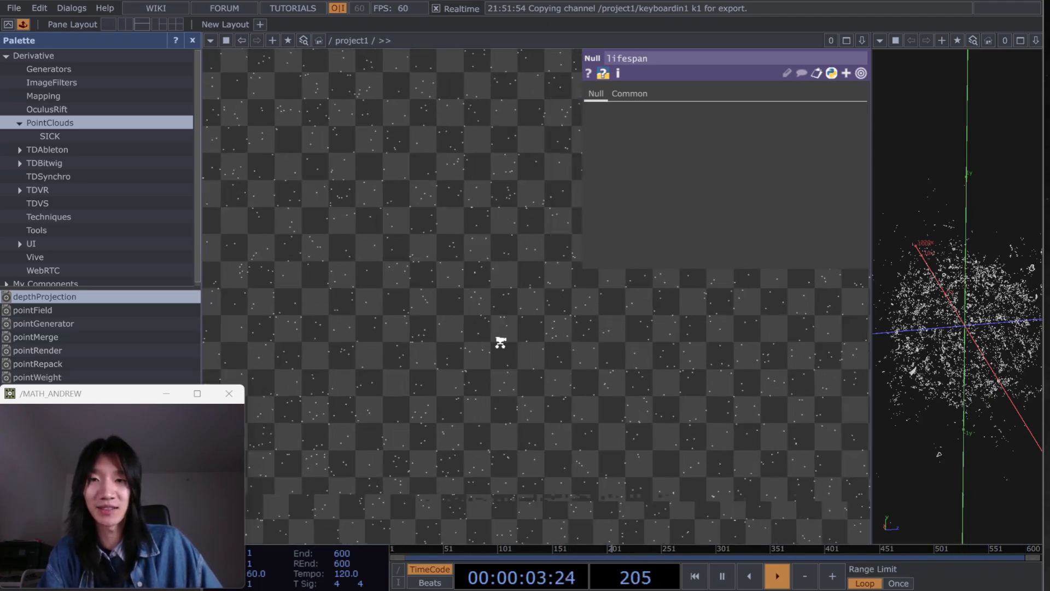
{"action": "scroll", "coordinate": [493, 345], "scroll_direction": "down", "scroll_amount": 3}
{"action": "scroll", "coordinate": [501, 346], "scroll_direction": "up", "scroll_amount": 2}
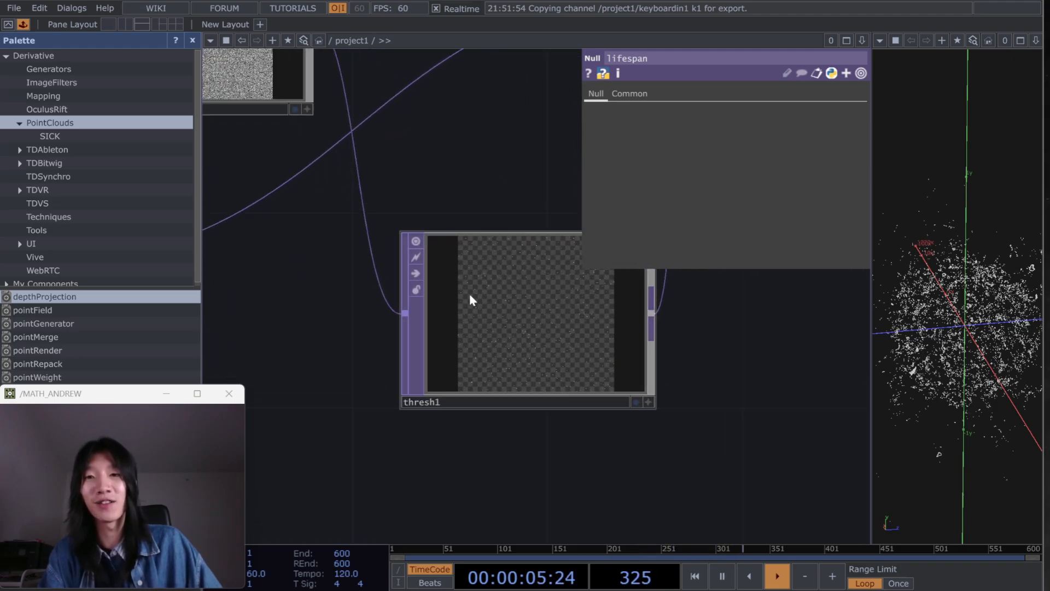
{"action": "scroll", "coordinate": [482, 339], "scroll_direction": "down", "scroll_amount": 3}
Step: Add a Null TOP after thresh1 and rename it death
{"action": "left_click_drag", "start_coordinate": [481, 347], "coordinate": [581, 346]}
{"action": "type", "text": "null"}
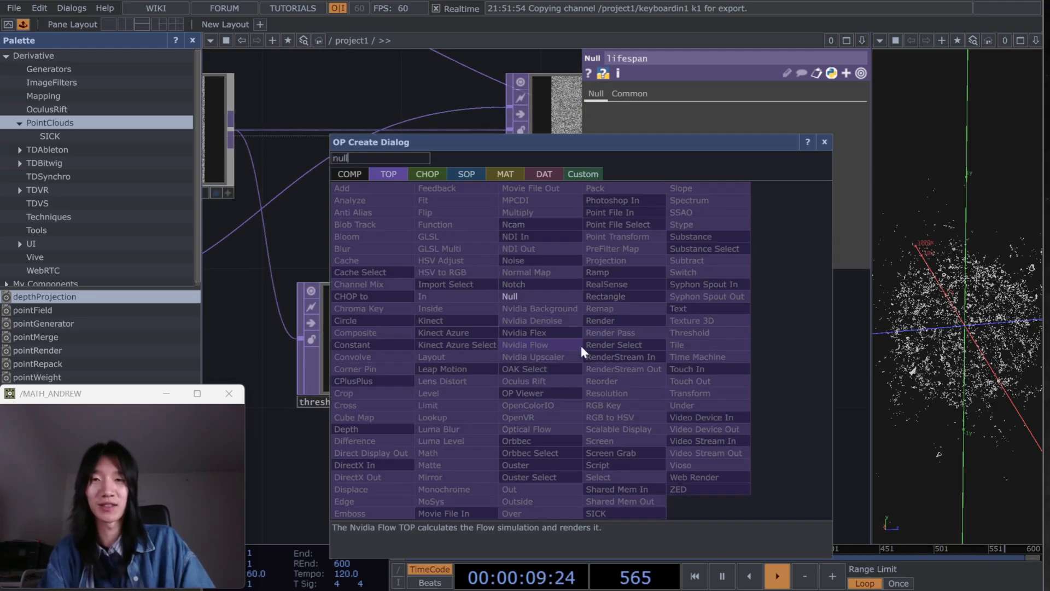
{"action": "key", "text": "Return"}
{"action": "left_click", "coordinate": [569, 403]}
{"action": "type", "text": "death"}
{"action": "key", "text": "Return"}
{"action": "scroll", "coordinate": [619, 396], "scroll_direction": "down", "scroll_amount": 4}
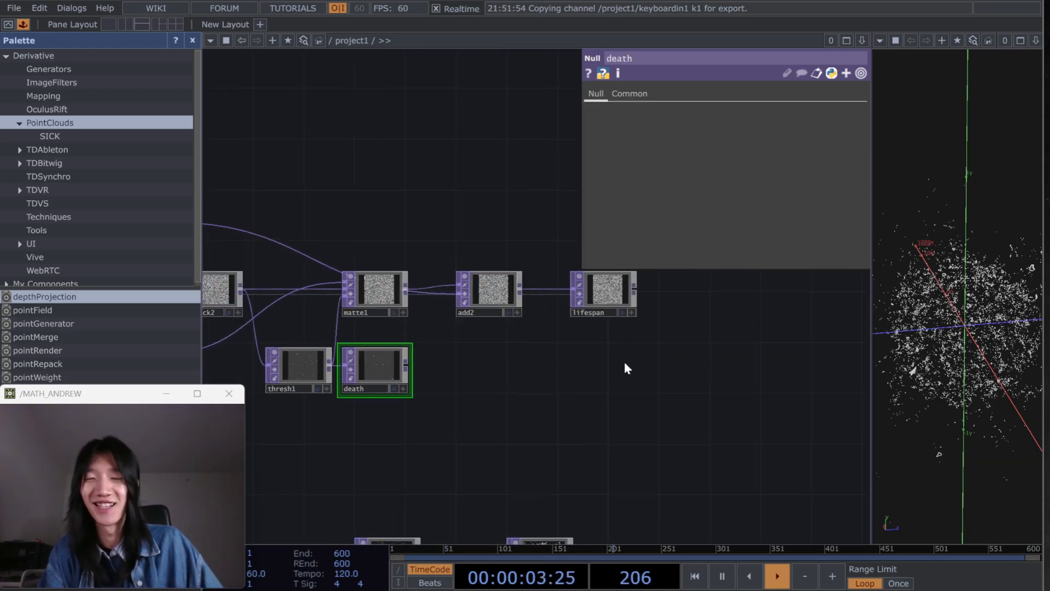
Step: Add a Select TOP above the feedback1 chain and set its source TOP to start
{"action": "left_click_drag", "start_coordinate": [608, 361], "coordinate": [699, 350]}
{"action": "left_click_drag", "start_coordinate": [511, 382], "coordinate": [584, 334]}
{"action": "left_click_drag", "start_coordinate": [360, 418], "coordinate": [494, 355]}
{"action": "key", "text": "Tab"}
{"action": "type", "text": "select"}
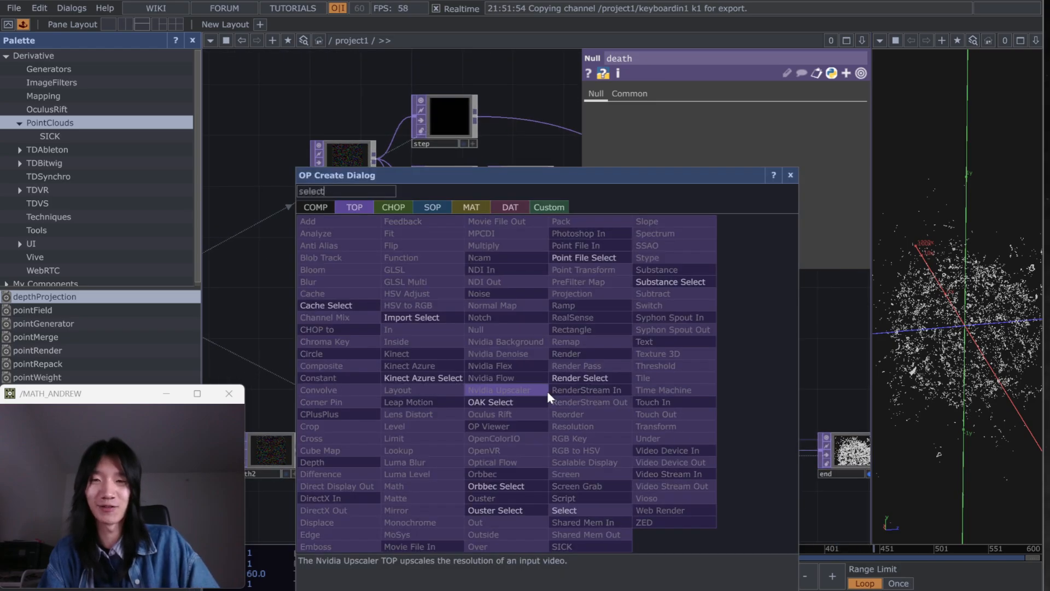
{"action": "key", "text": "Return"}
{"action": "left_click", "coordinate": [547, 391]}
{"action": "left_click_drag", "start_coordinate": [343, 451], "coordinate": [547, 389]}
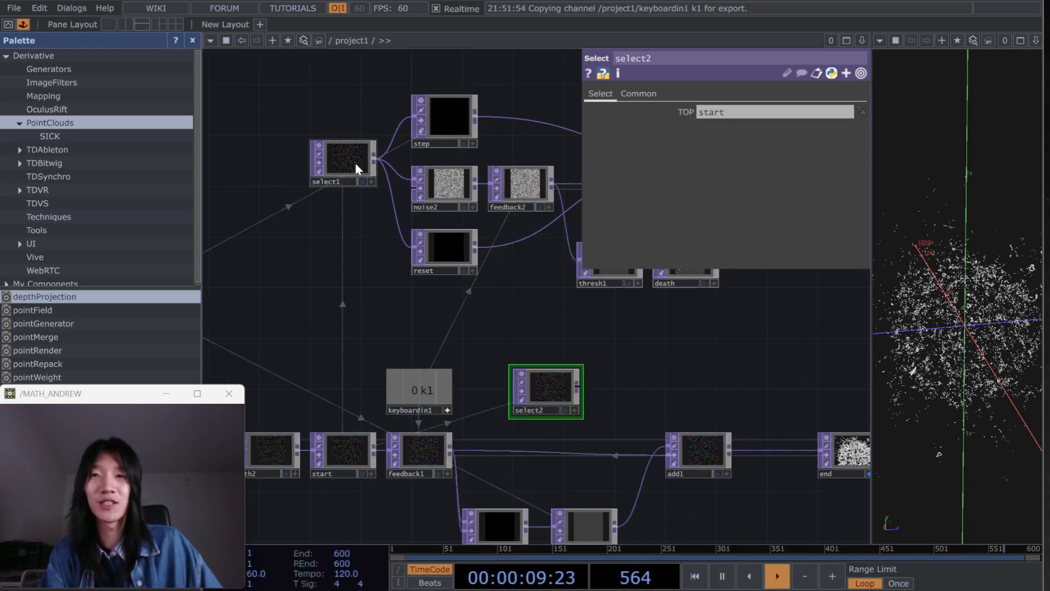
Step: Move select2 directly below thresh1 in the lifespan network
{"action": "left_click_drag", "start_coordinate": [371, 164], "coordinate": [309, 265]}
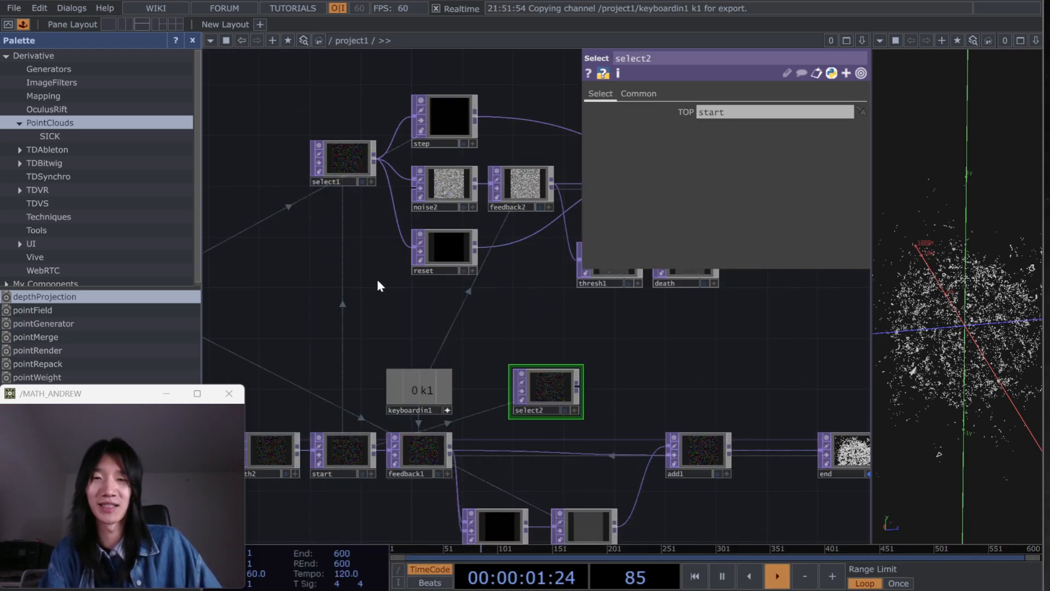
{"action": "left_click_drag", "start_coordinate": [549, 388], "coordinate": [601, 338]}
{"action": "left_click_drag", "start_coordinate": [621, 353], "coordinate": [532, 369]}
{"action": "left_click_drag", "start_coordinate": [537, 359], "coordinate": [551, 346]}
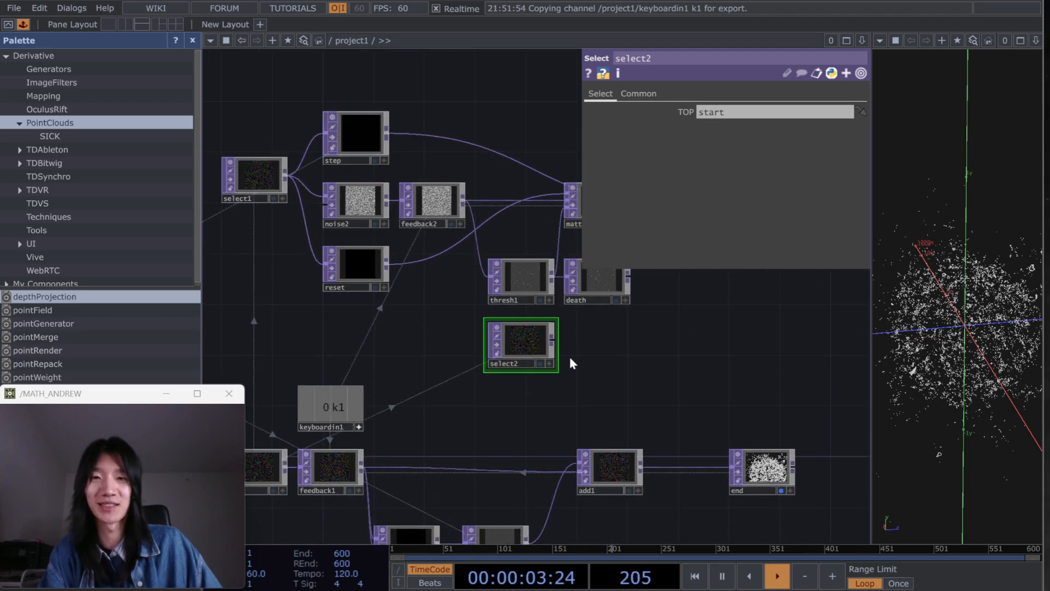
Step: Add a Multiply TOP fed by select2 and connect death to its second input
{"action": "middle_click_drag", "start_coordinate": [652, 390], "coordinate": [542, 411]}
{"action": "left_click_drag", "start_coordinate": [444, 370], "coordinate": [593, 307]}
{"action": "type", "text": "multiply"}
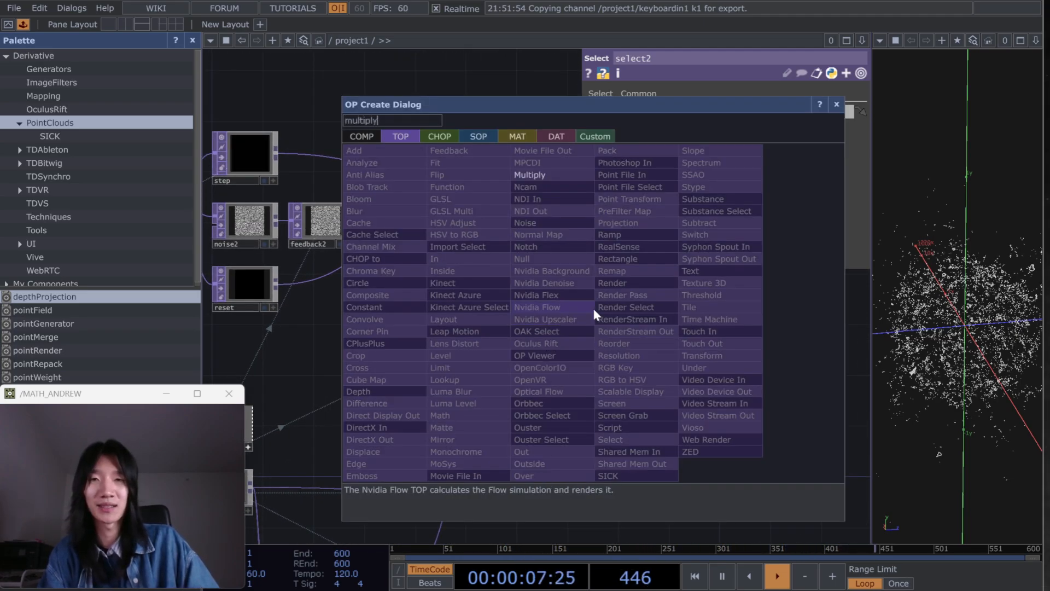
{"action": "key", "text": "Return"}
{"action": "left_click_drag", "start_coordinate": [520, 300], "coordinate": [554, 325]}
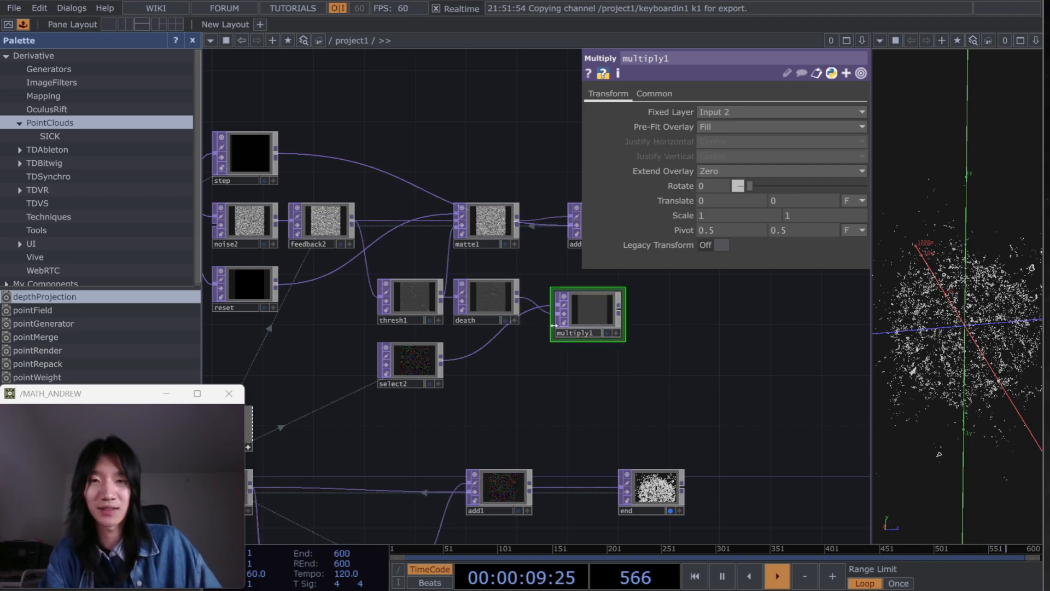
{"action": "middle_click_drag", "start_coordinate": [554, 325], "coordinate": [480, 340]}
{"action": "middle_click", "coordinate": [483, 328]}
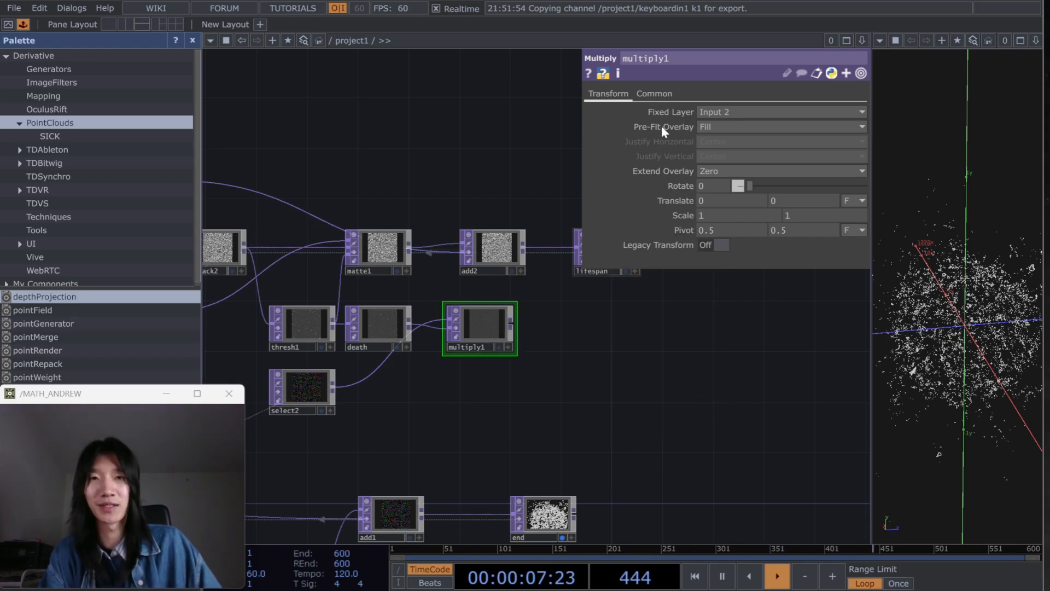
Step: Set multiply1's pixel format to 32-bit float (RGBA)
{"action": "left_click", "coordinate": [655, 93]}
{"action": "left_click", "coordinate": [760, 260]}
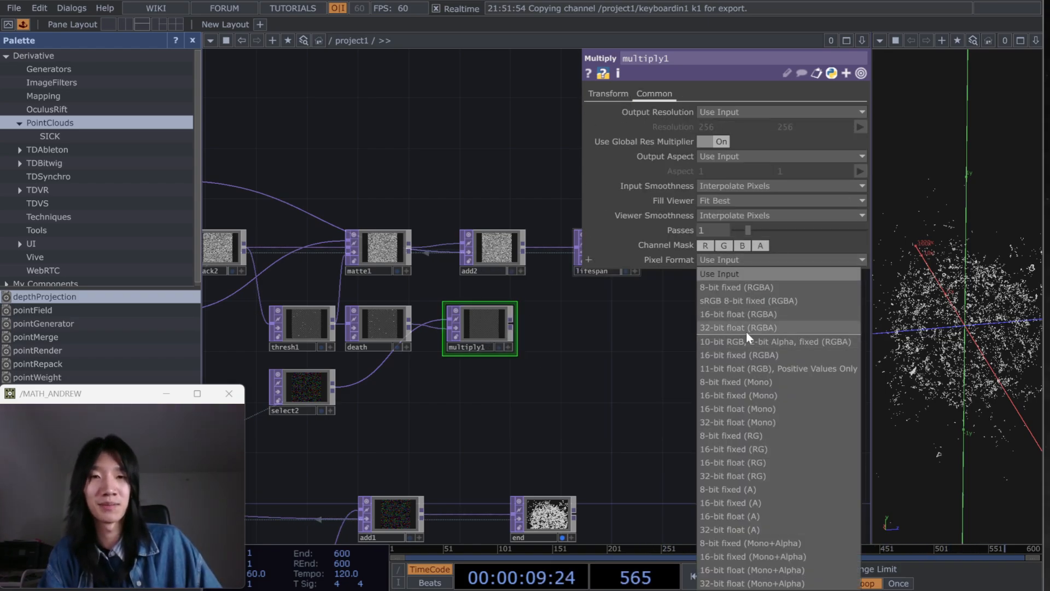
{"action": "left_click", "coordinate": [748, 332]}
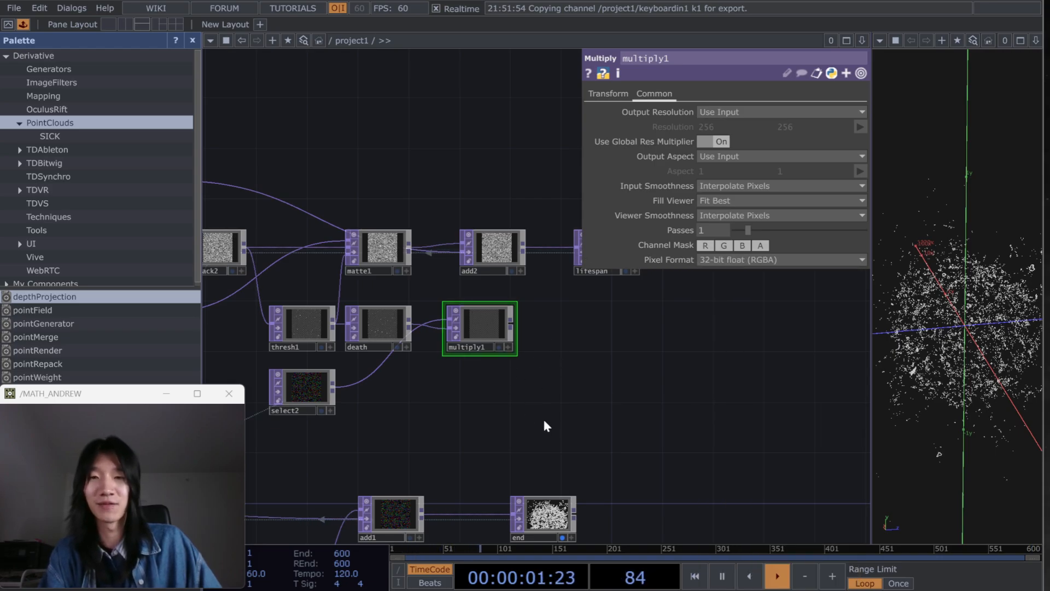
Step: Add an Over TOP fed by multiply1 and place it above the wire between add1 and end
{"action": "left_click_drag", "start_coordinate": [549, 428], "coordinate": [584, 378]}
{"action": "left_click_drag", "start_coordinate": [545, 273], "coordinate": [625, 389]}
{"action": "left_click", "coordinate": [625, 390]}
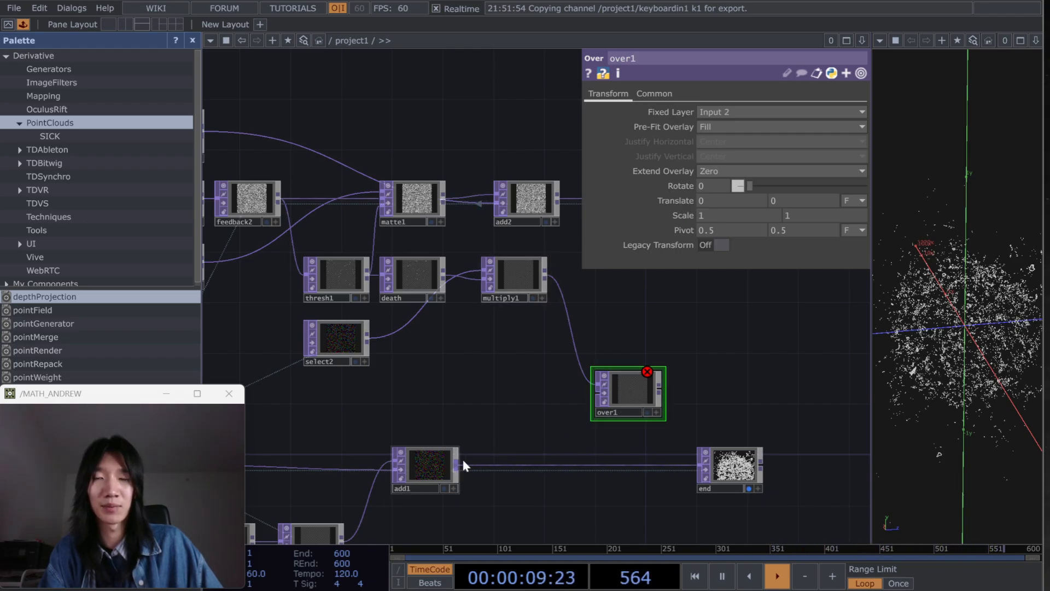
{"action": "left_click_drag", "start_coordinate": [514, 429], "coordinate": [536, 391]}
{"action": "left_click_drag", "start_coordinate": [627, 347], "coordinate": [637, 348]}
{"action": "left_click_drag", "start_coordinate": [659, 349], "coordinate": [687, 419]}
{"action": "left_click_drag", "start_coordinate": [633, 347], "coordinate": [659, 412]}
{"action": "left_click_drag", "start_coordinate": [718, 377], "coordinate": [633, 355]}
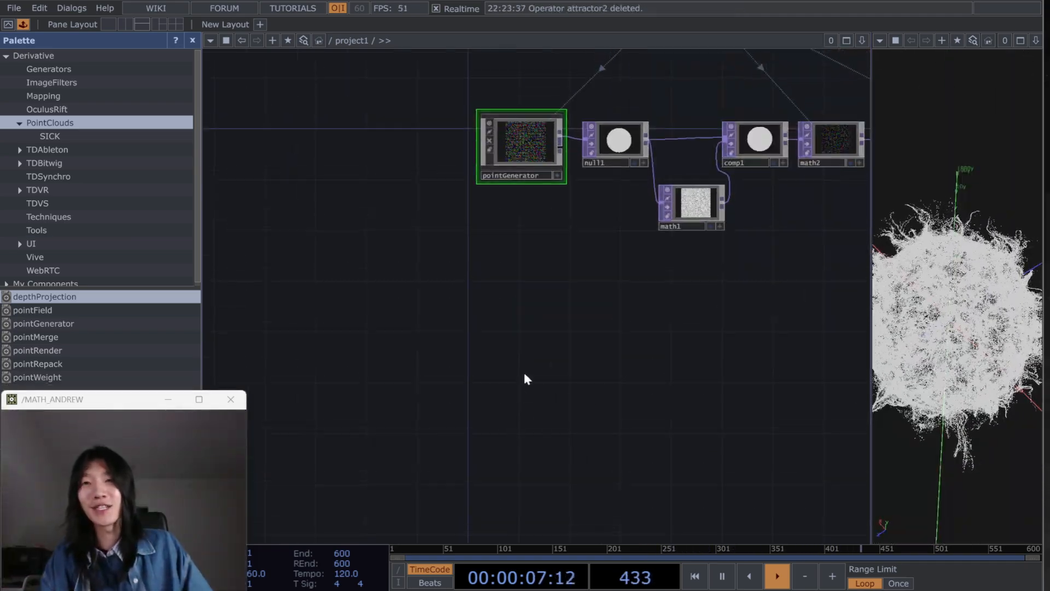
Step: Open the param CHOP's viewer in a floating window and move it clear of the network
{"action": "left_click_drag", "start_coordinate": [524, 379], "coordinate": [468, 419]}
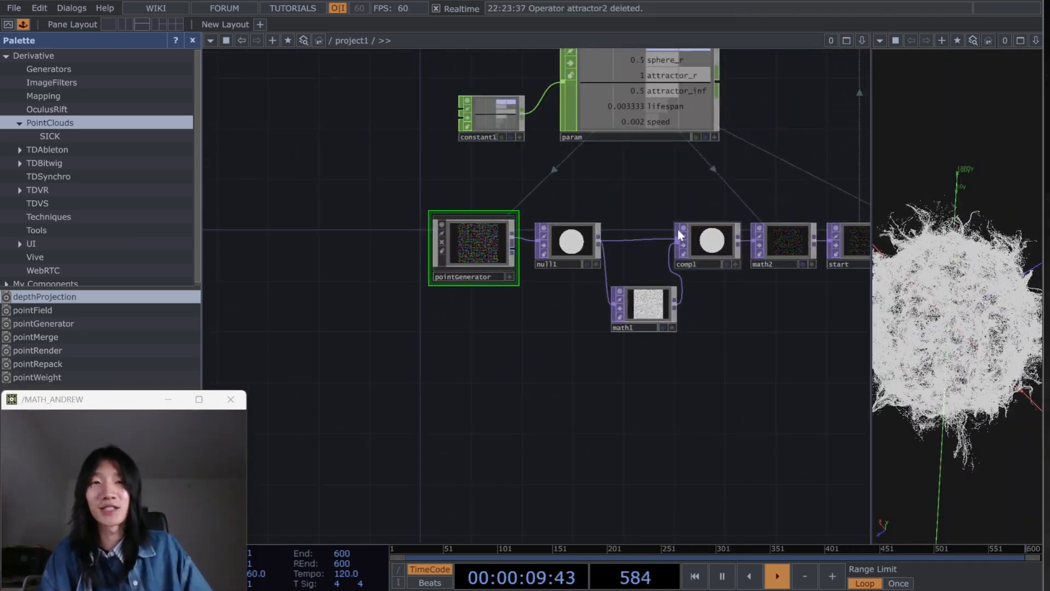
{"action": "left_click_drag", "start_coordinate": [725, 185], "coordinate": [710, 280]}
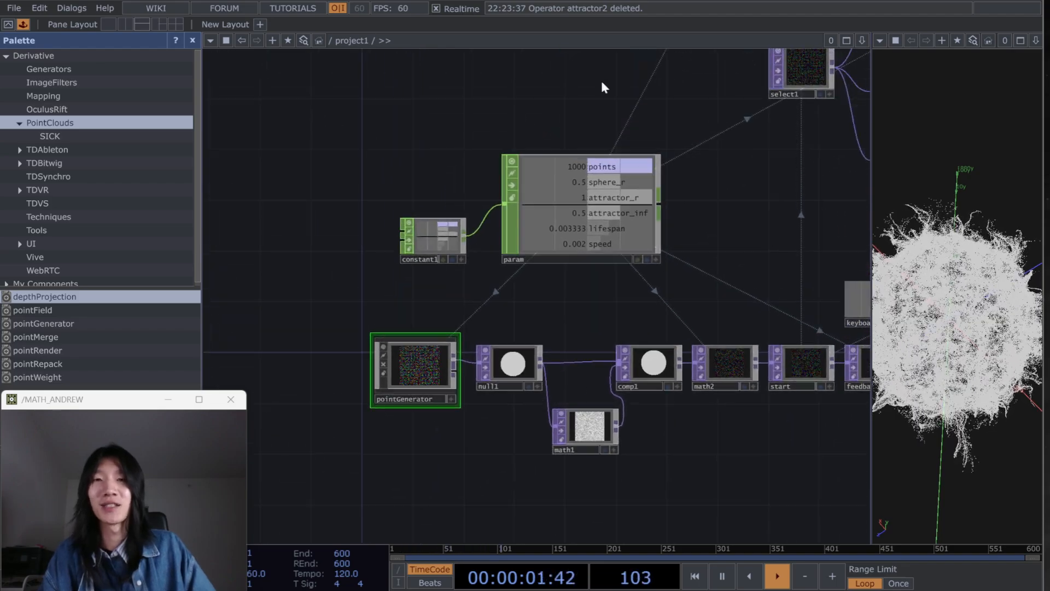
{"action": "scroll", "coordinate": [688, 186], "scroll_direction": "up", "scroll_amount": 3}
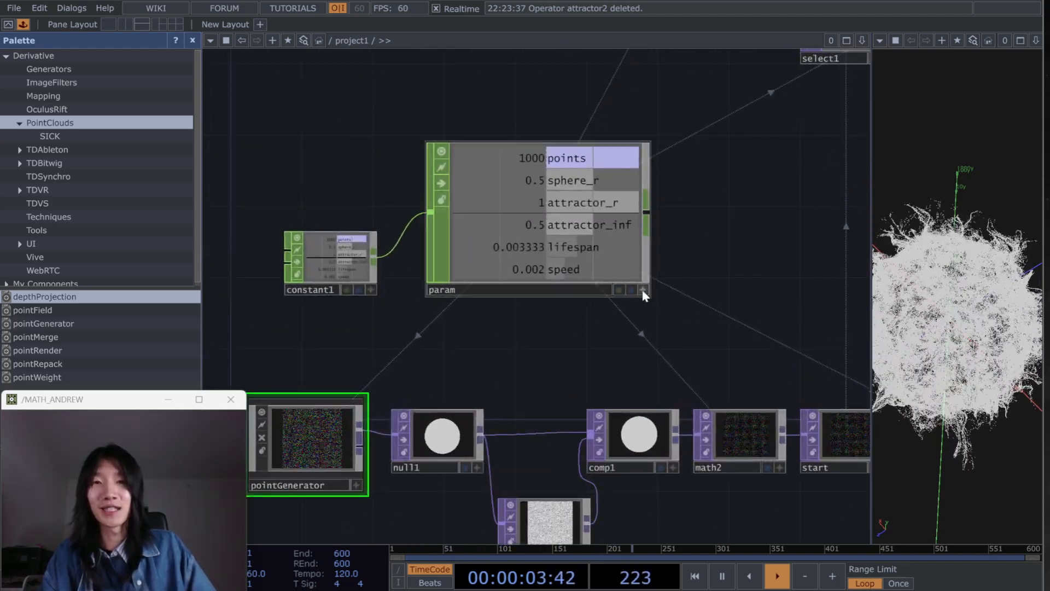
{"action": "right_click", "coordinate": [518, 218]}
{"action": "left_click", "coordinate": [533, 211]}
{"action": "left_click_drag", "start_coordinate": [518, 113], "coordinate": [121, 11]}
{"action": "scroll", "coordinate": [464, 335], "scroll_direction": "down", "scroll_amount": 3}
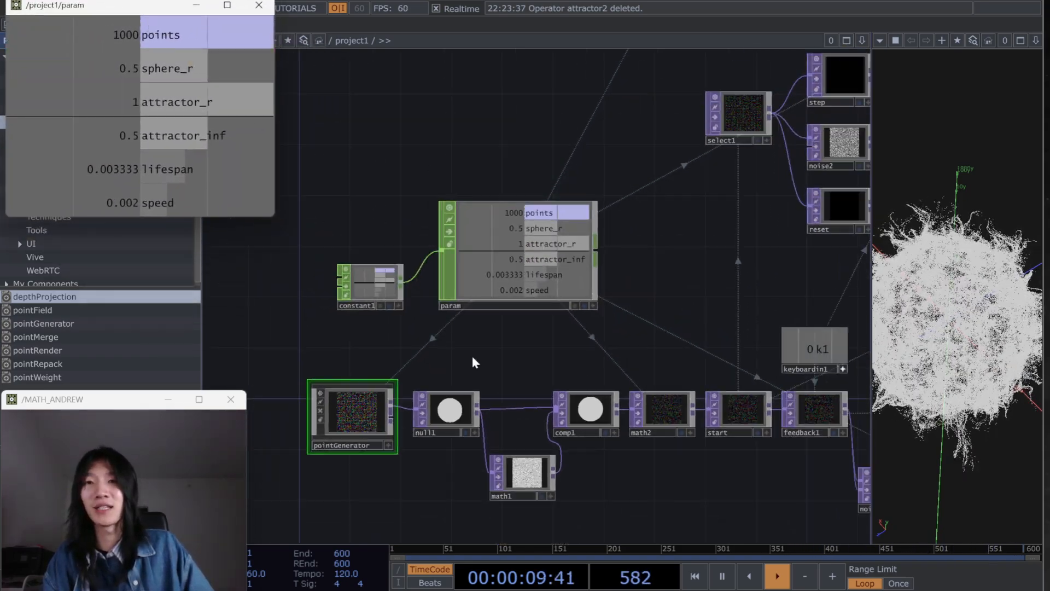
Step: Add a Base COMP in the empty area below pointGenerator and rename it attractor1
{"action": "left_click_drag", "start_coordinate": [466, 405], "coordinate": [677, 247]}
{"action": "left_click_drag", "start_coordinate": [593, 431], "coordinate": [538, 397]}
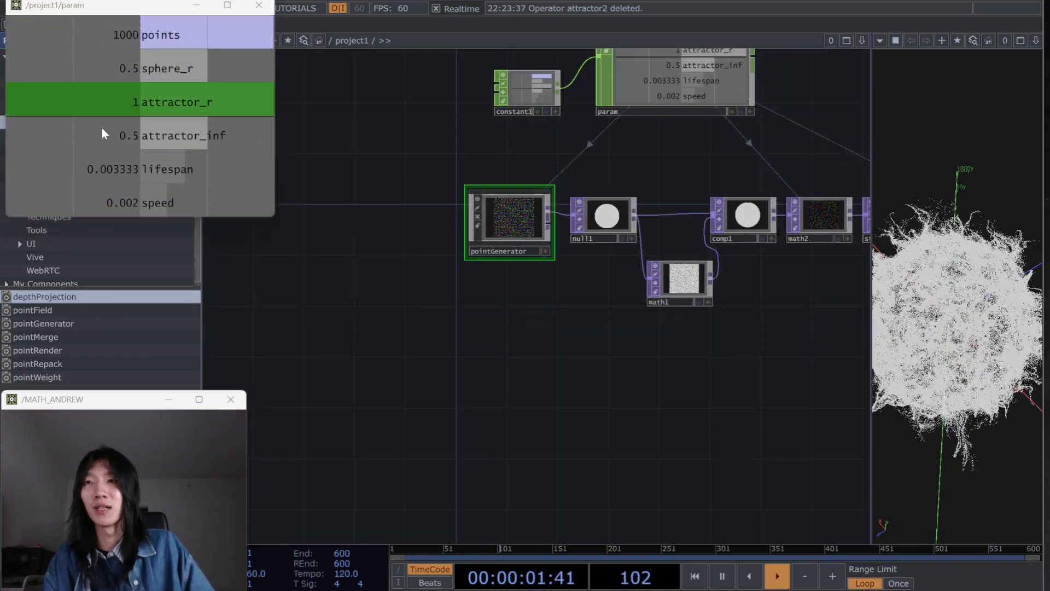
{"action": "scroll", "coordinate": [471, 356], "scroll_direction": "up", "scroll_amount": 5}
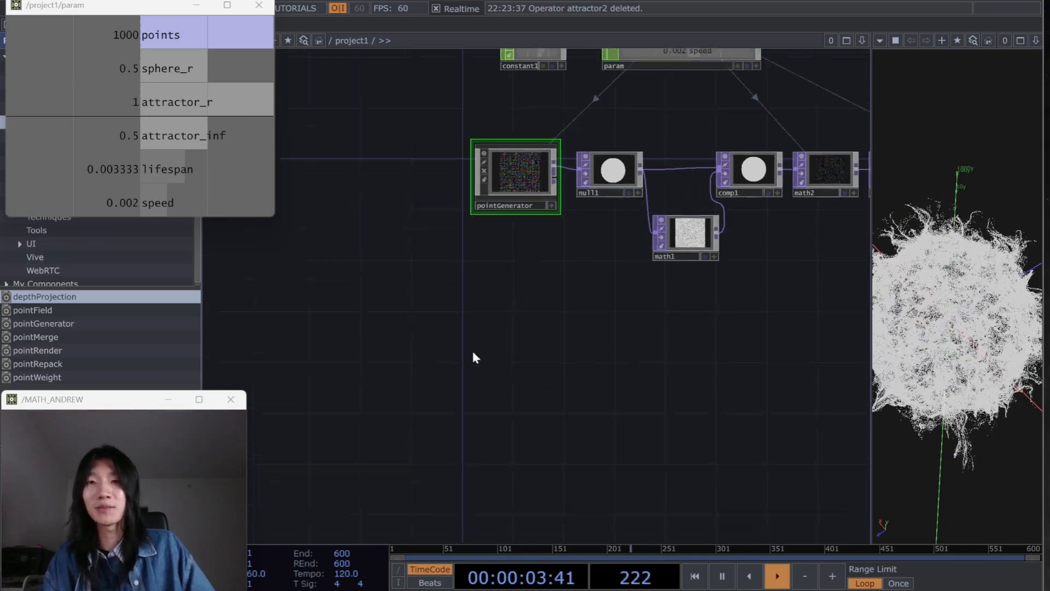
{"action": "key", "text": "Tab"}
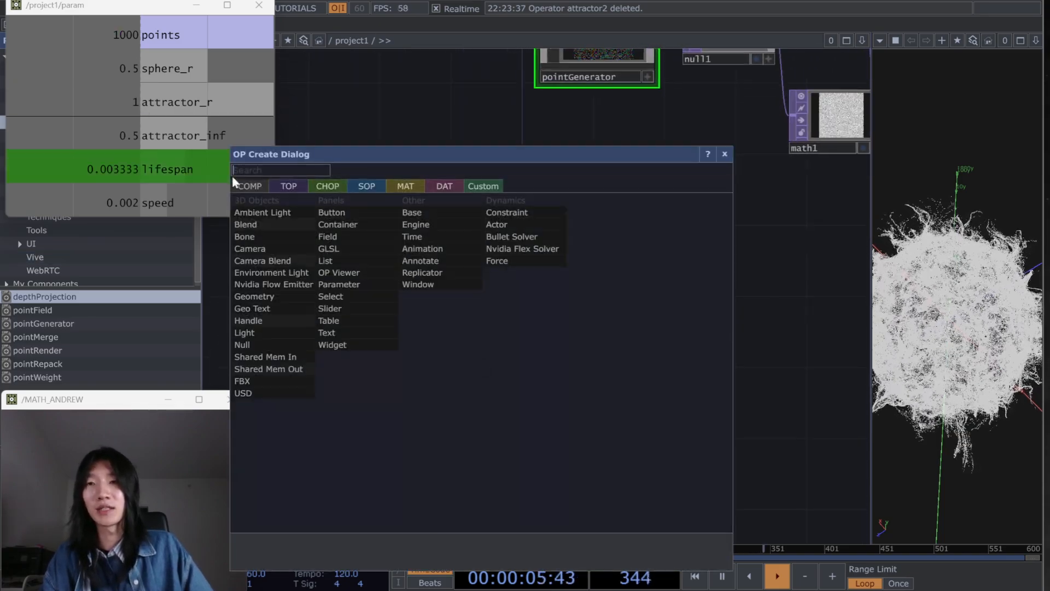
{"action": "type", "text": "base"}
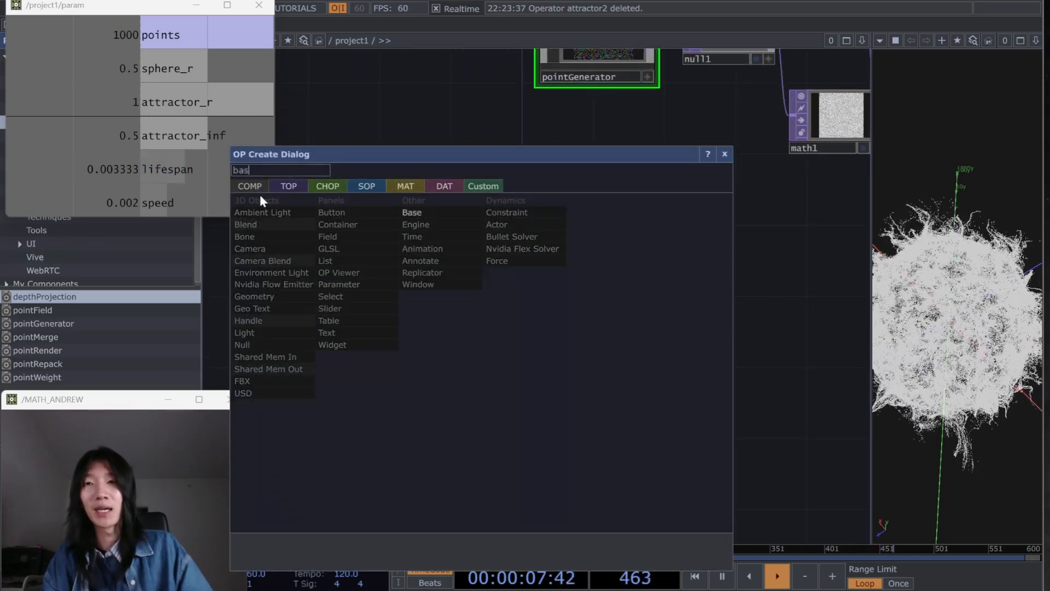
{"action": "left_click", "coordinate": [425, 212]}
{"action": "left_click", "coordinate": [496, 358]}
{"action": "scroll", "coordinate": [471, 347], "scroll_direction": "up", "scroll_amount": 2}
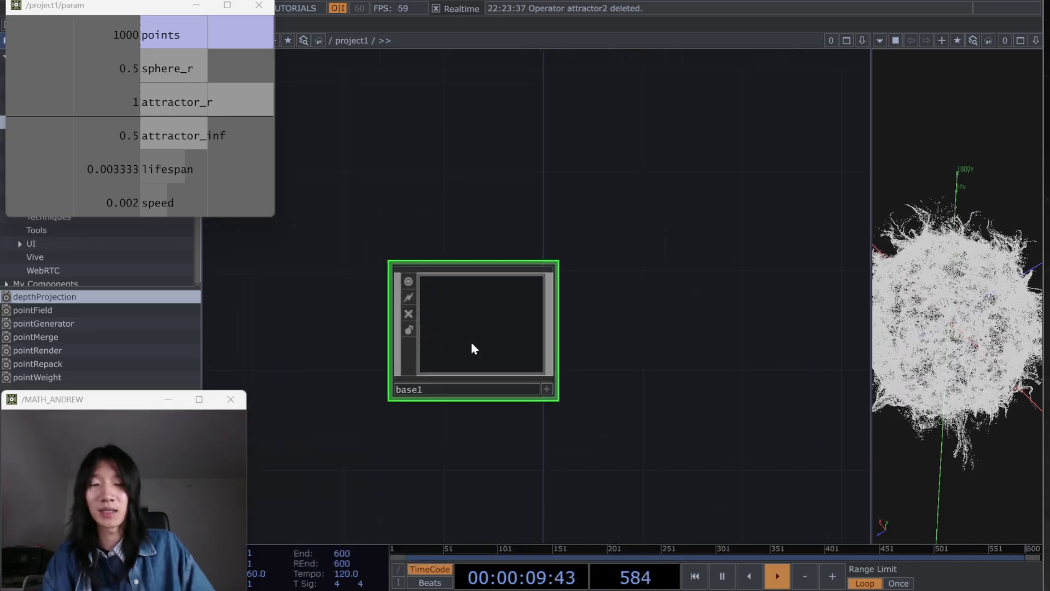
{"action": "left_click", "coordinate": [446, 390]}
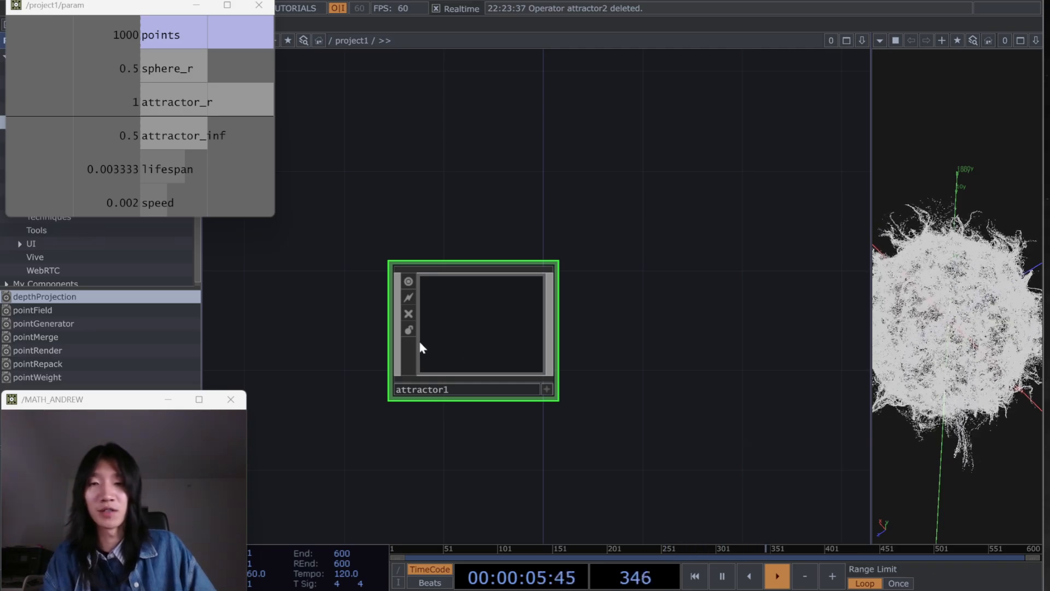
Step: Inside attractor1, add a nested COMP and rename it sphere_coords1
{"action": "double_click", "coordinate": [474, 330]}
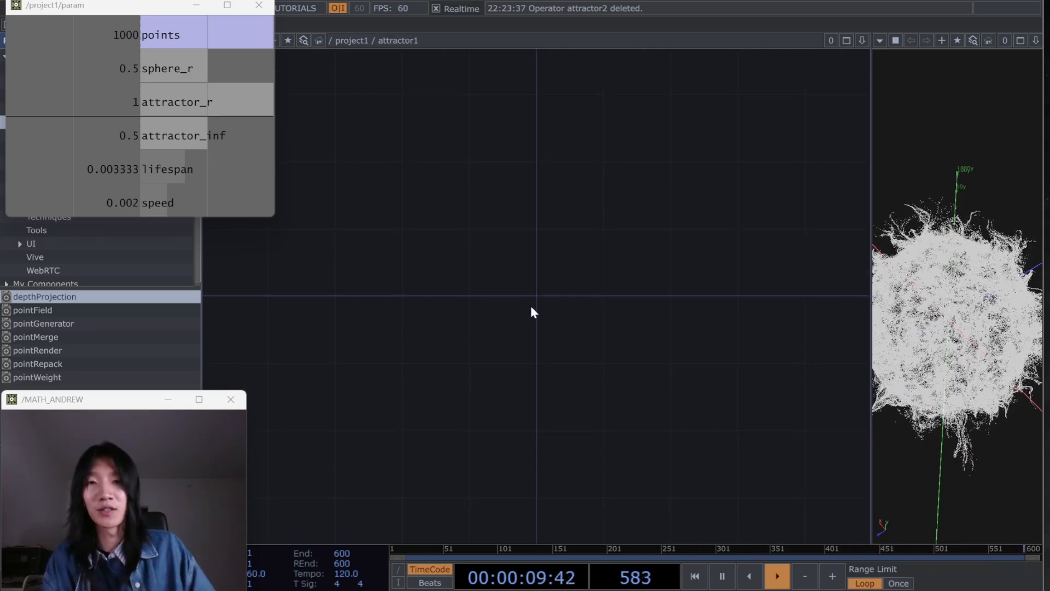
{"action": "key", "text": "u"}
{"action": "double_click", "coordinate": [486, 320]}
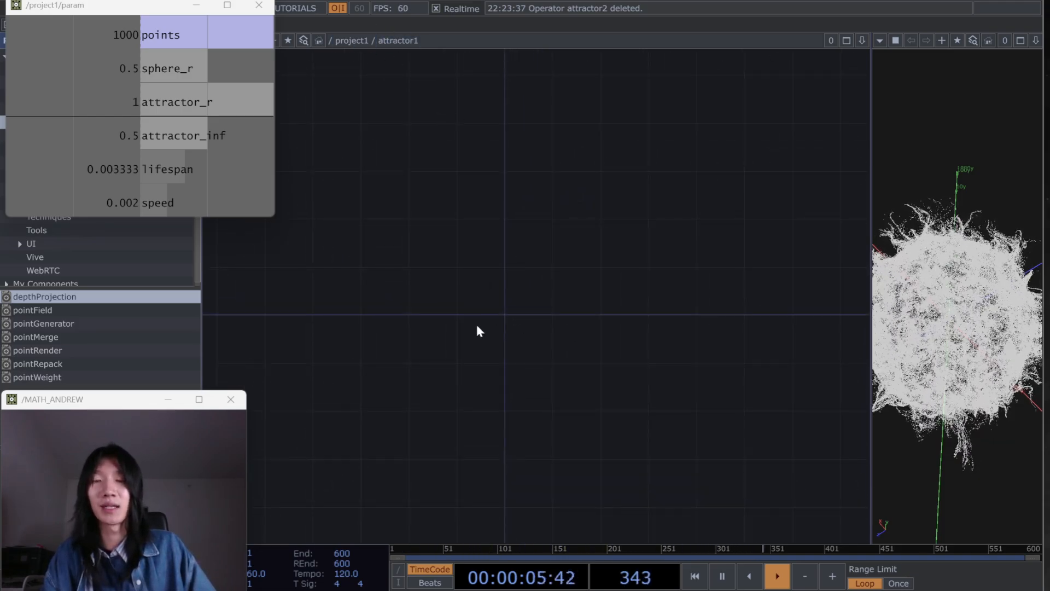
{"action": "key", "text": "Tab"}
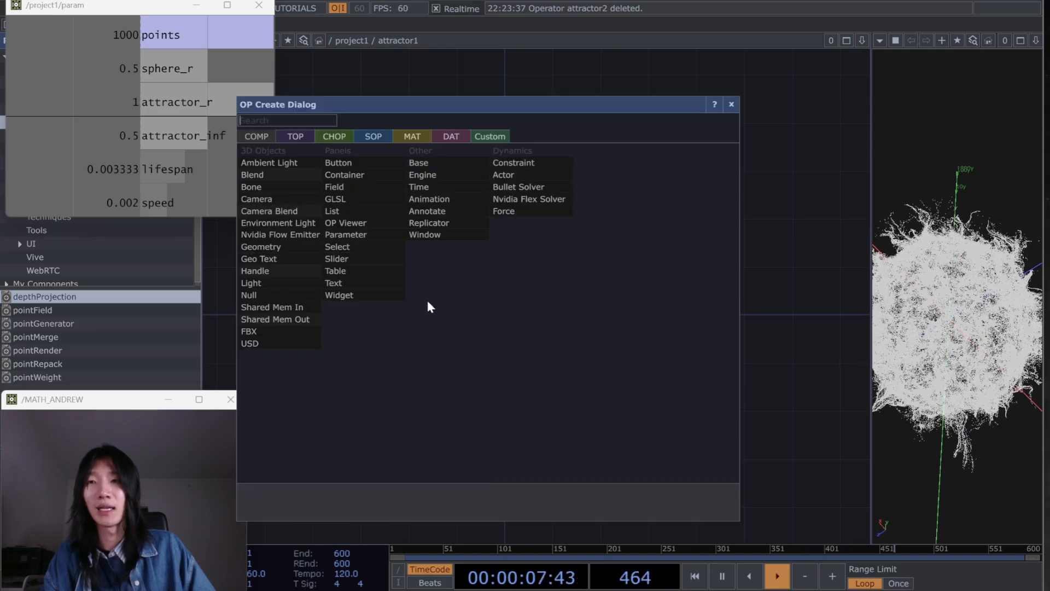
{"action": "left_click", "coordinate": [383, 175]}
{"action": "left_click", "coordinate": [437, 323]}
{"action": "scroll", "coordinate": [437, 331], "scroll_direction": "up", "scroll_amount": 2}
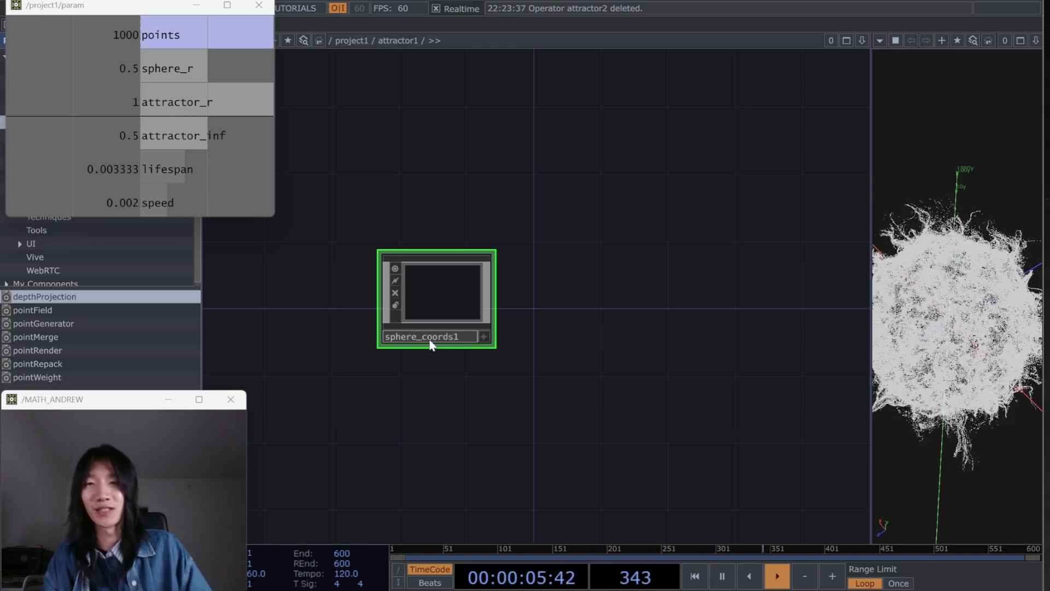
Step: Inside sphere_coords1, add a Noise TOP near the centre of the empty network
{"action": "key", "text": "i"}
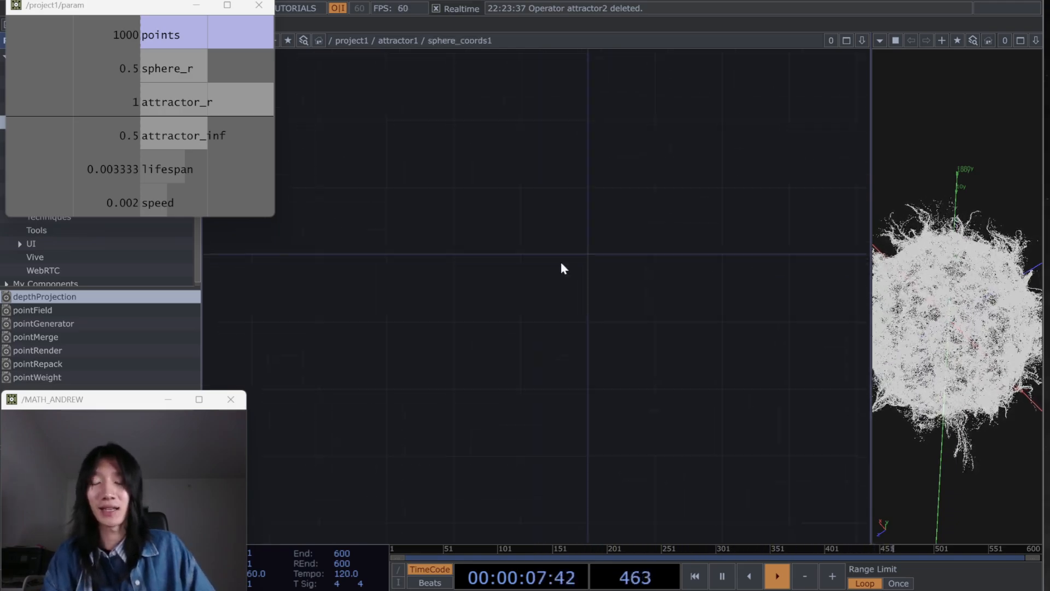
{"action": "key", "text": "Tab"}
{"action": "key", "text": "Tab"}
{"action": "key", "text": "Tab"}
{"action": "key", "text": "Tab"}
{"action": "key", "text": "Tab"}
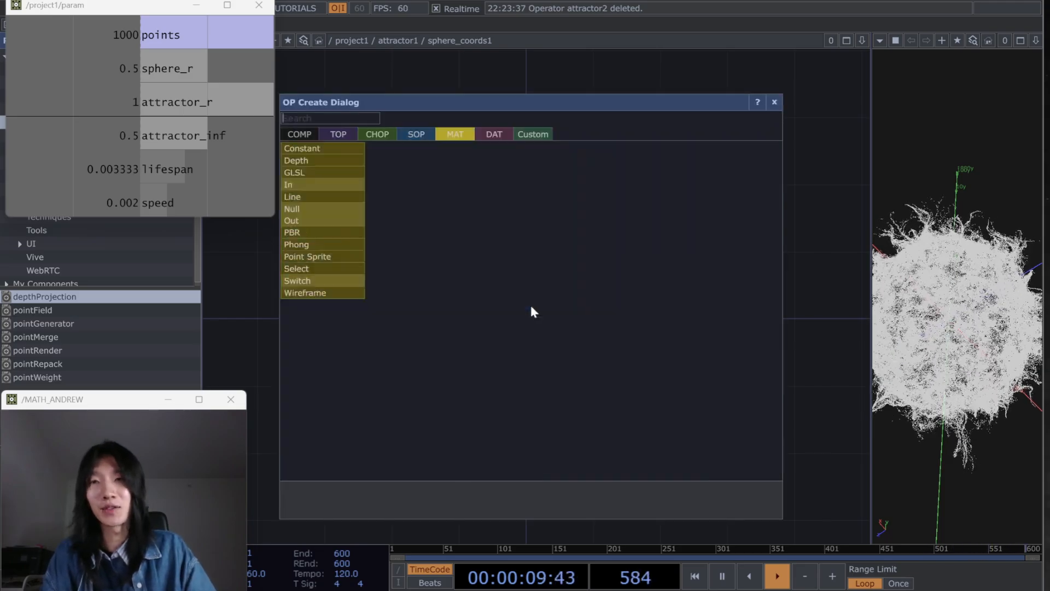
{"action": "key", "text": "Tab"}
{"action": "key", "text": "Tab"}
{"action": "key", "text": "Tab"}
{"action": "key", "text": "Tab"}
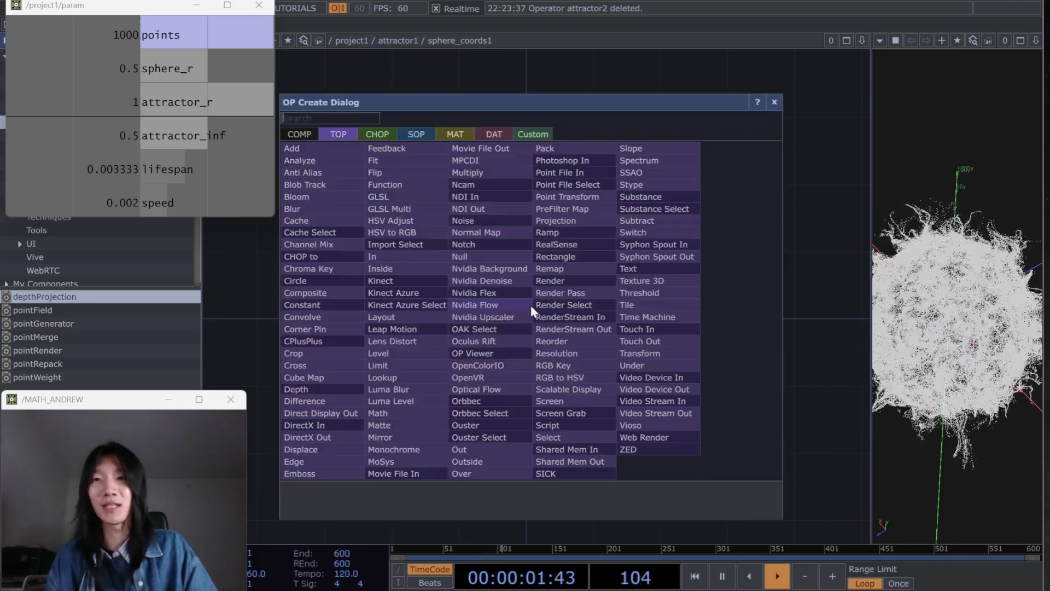
{"action": "type", "text": "noise"}
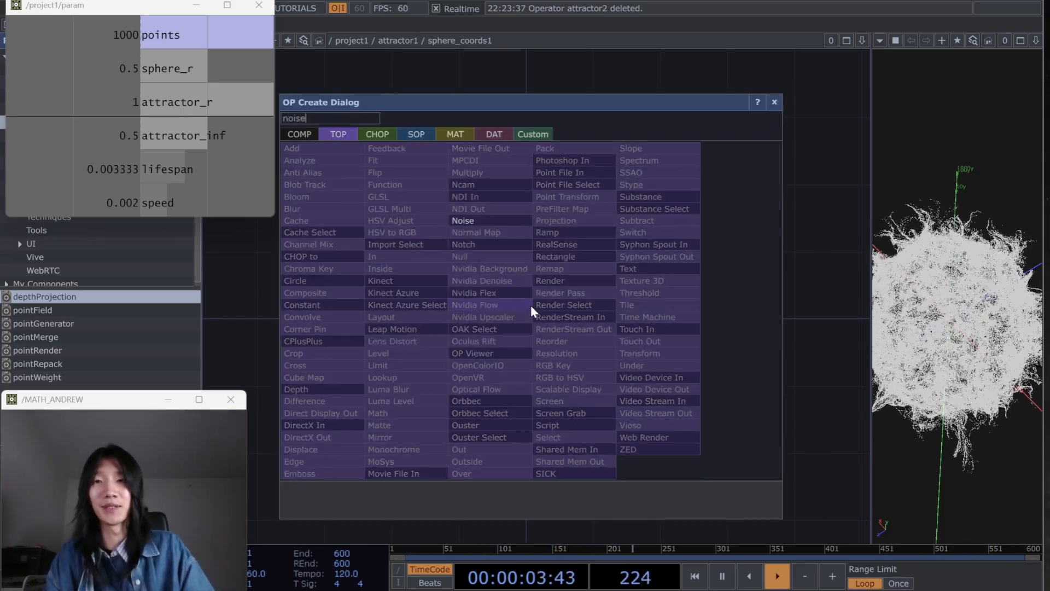
{"action": "key", "text": "Return"}
{"action": "left_click", "coordinate": [531, 311]}
Step: Turn off Monochrome on noise1 and set its Harmonics to 0
{"action": "key", "text": "p"}
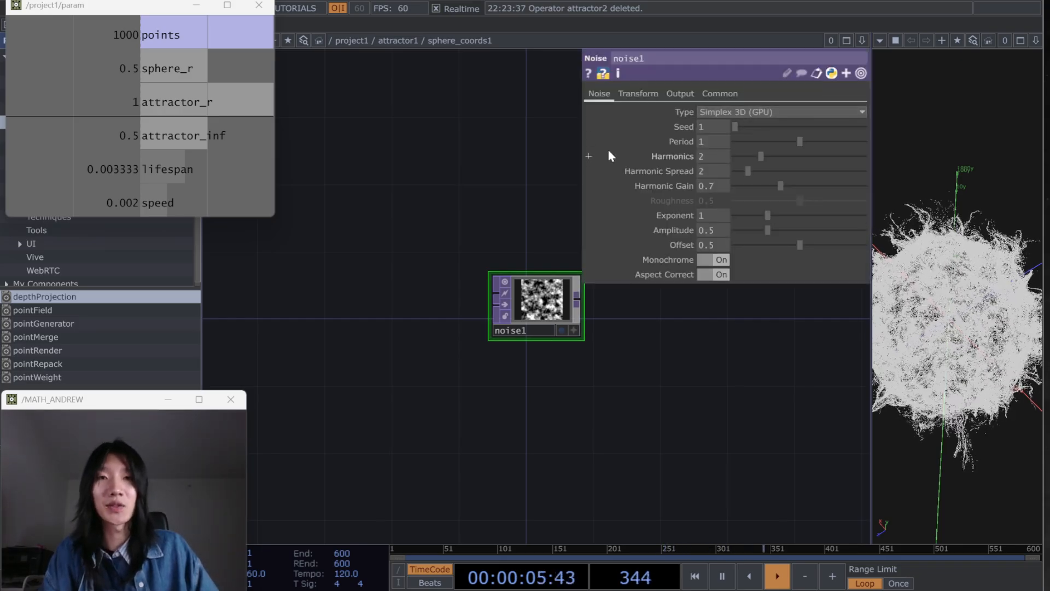
{"action": "left_click", "coordinate": [721, 262]}
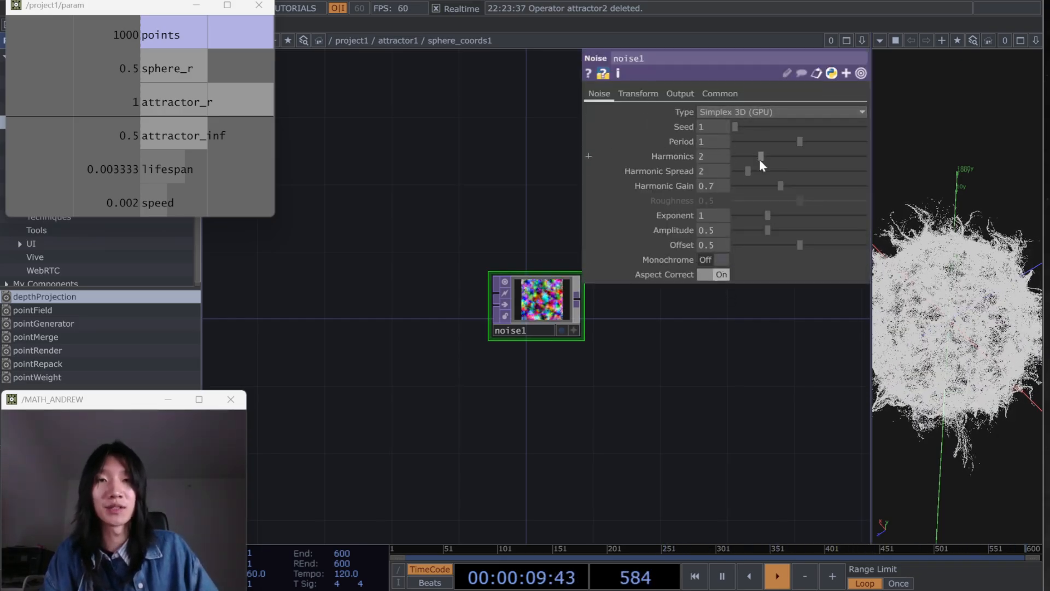
{"action": "left_click_drag", "start_coordinate": [760, 158], "coordinate": [733, 158]}
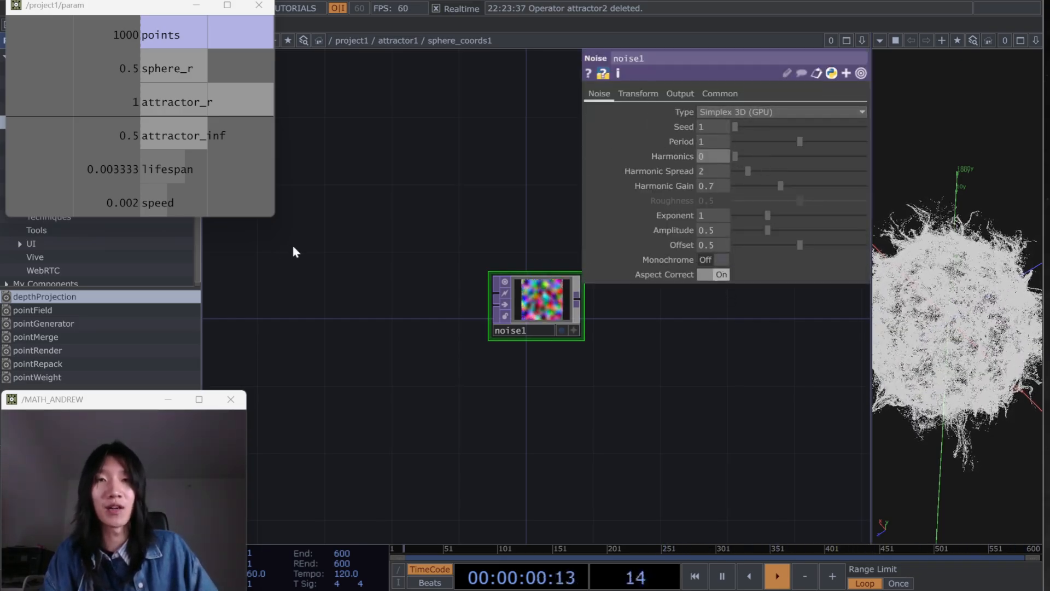
Step: Set noise1's resolution to 1 by 1 and its pixel format to 32-bit float (RG)
{"action": "left_click", "coordinate": [723, 90]}
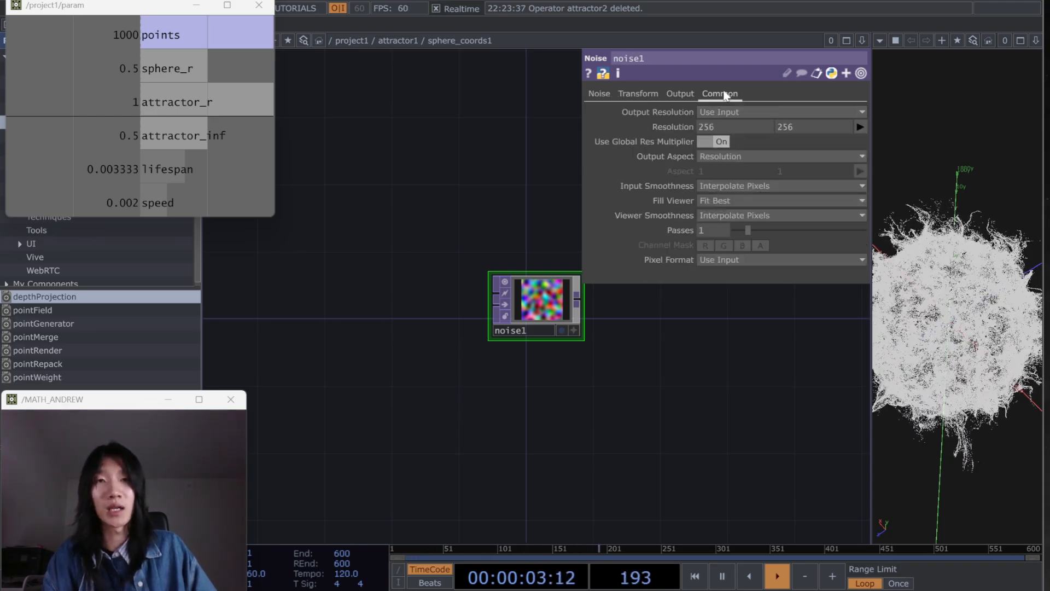
{"action": "left_click", "coordinate": [744, 129]}
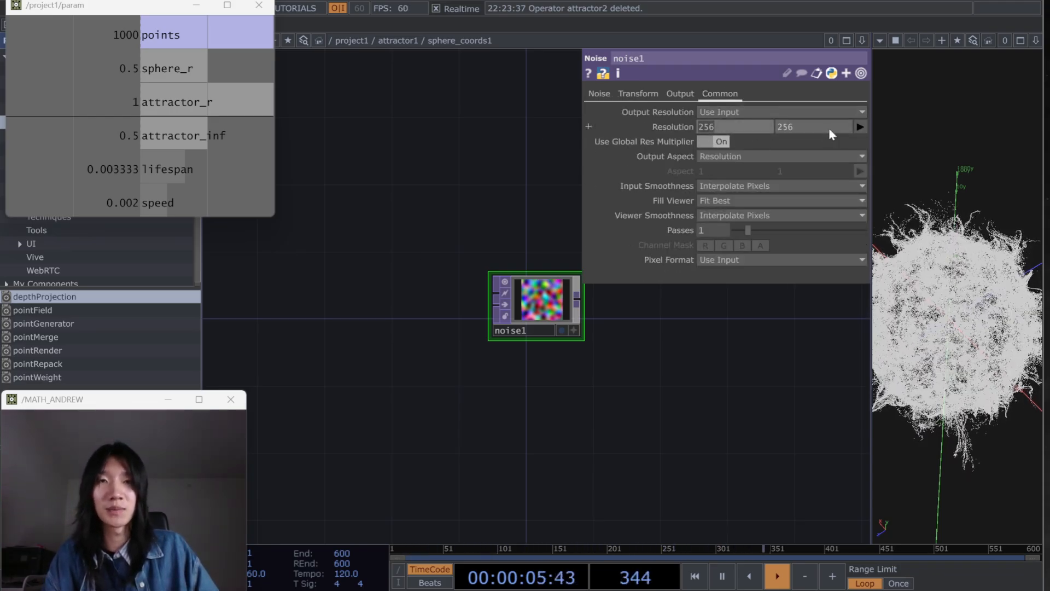
{"action": "type", "text": "1"}
{"action": "key", "text": "Tab"}
{"action": "type", "text": "1"}
{"action": "key", "text": "Return"}
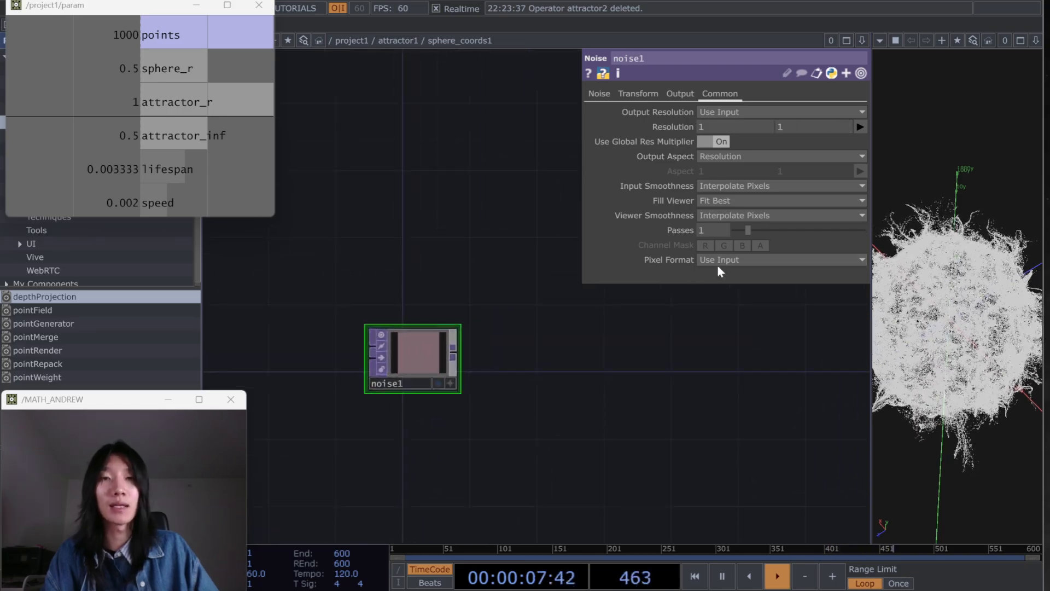
{"action": "left_click", "coordinate": [718, 261]}
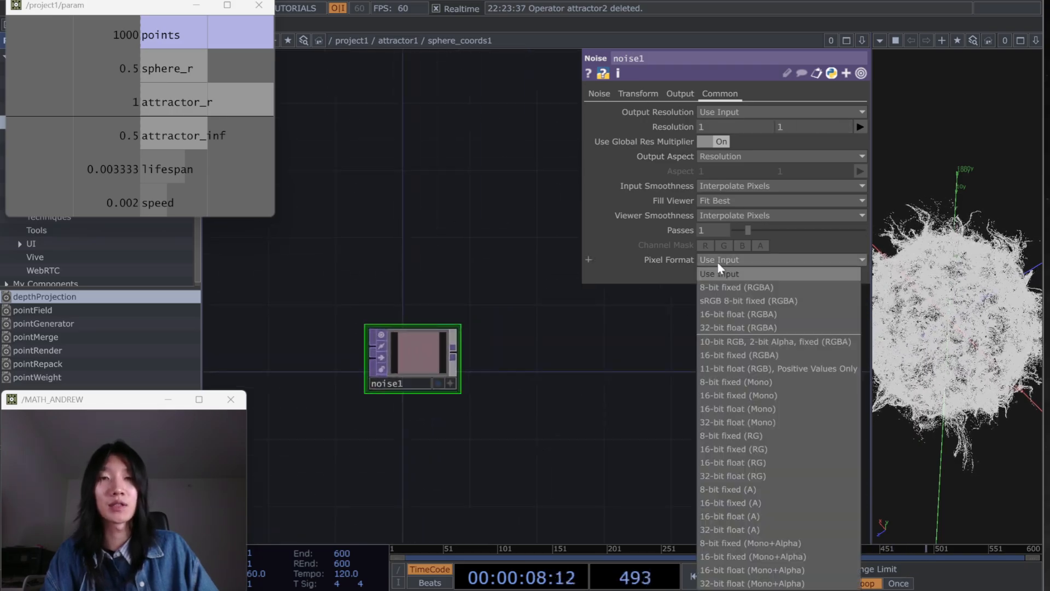
{"action": "left_click", "coordinate": [744, 476]}
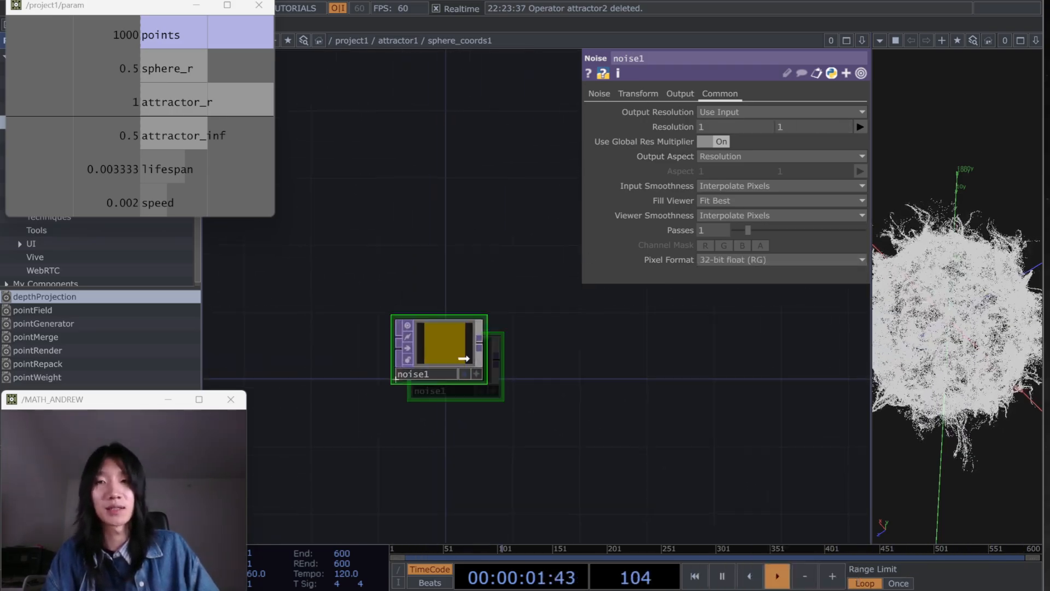
Step: Animate noise1 by setting its Z translation to the expression absTime.seconds
{"action": "left_click", "coordinate": [638, 93]}
{"action": "type", "text": "absTime.se"}
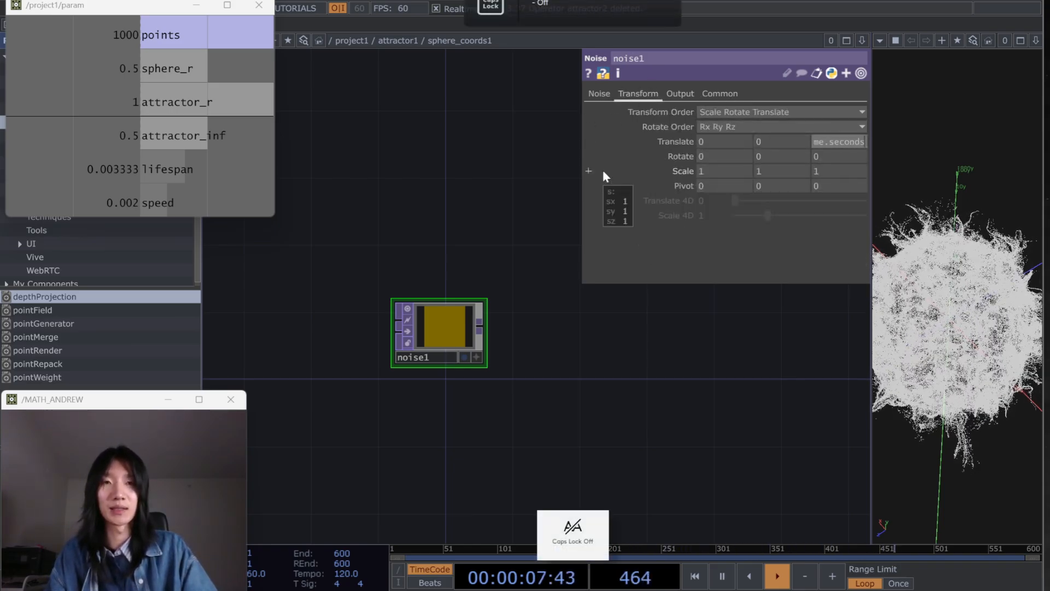
{"action": "key", "text": "Return"}
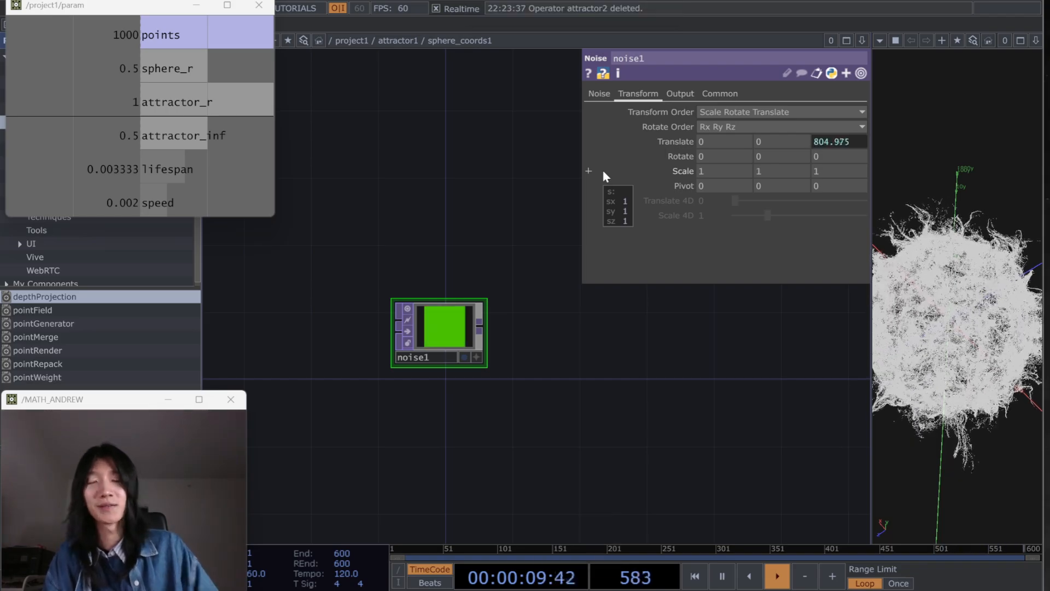
Step: Drive noise1's Seed with an expression that references the attractor component through me.parent(2)
{"action": "left_click", "coordinate": [611, 98]}
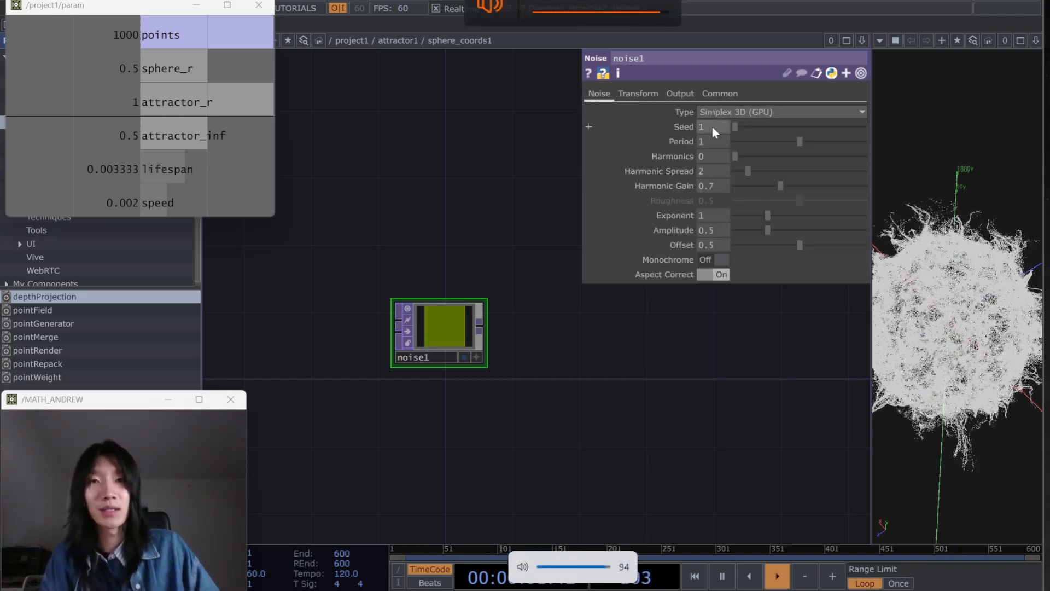
{"action": "type", "text": "absTime."}
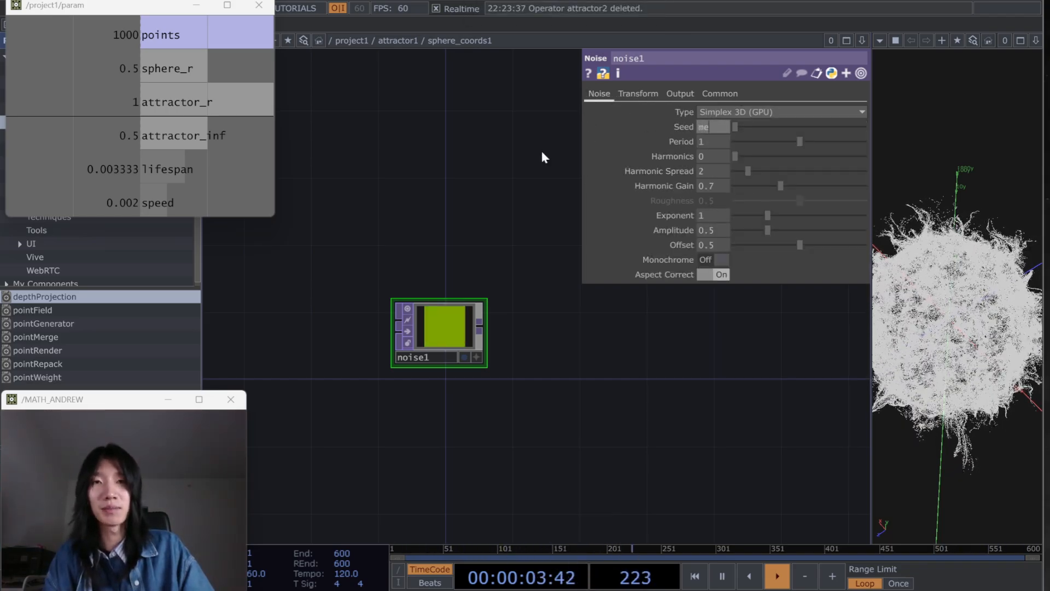
{"action": "key", "text": "BackSpace"}
{"action": "key", "text": "BackSpace"}
{"action": "key", "text": "BackSpace"}
{"action": "type", "text": "me.parent(2"}
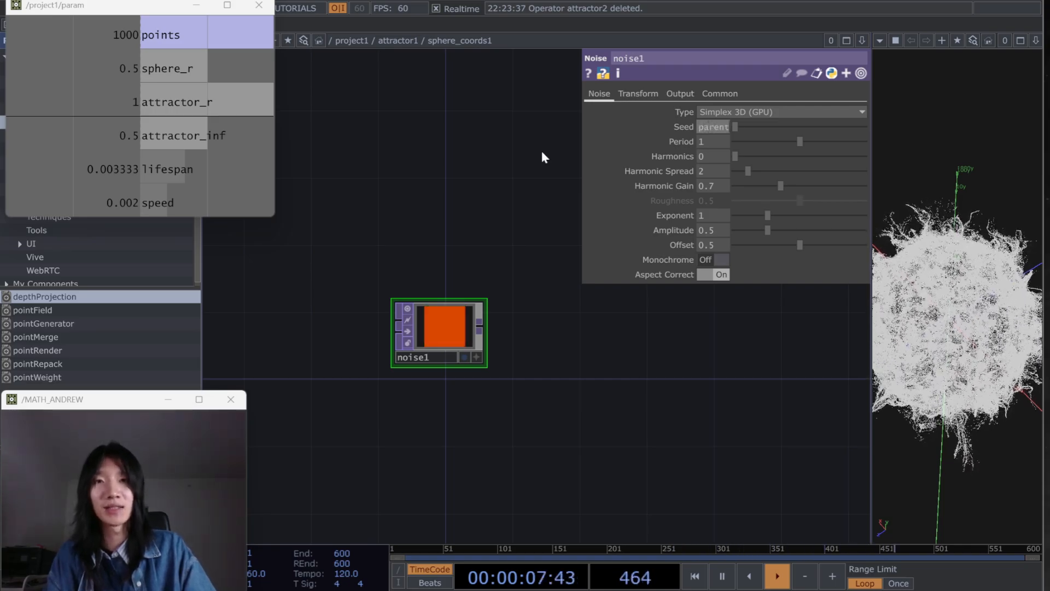
{"action": "type", "text": ")."}
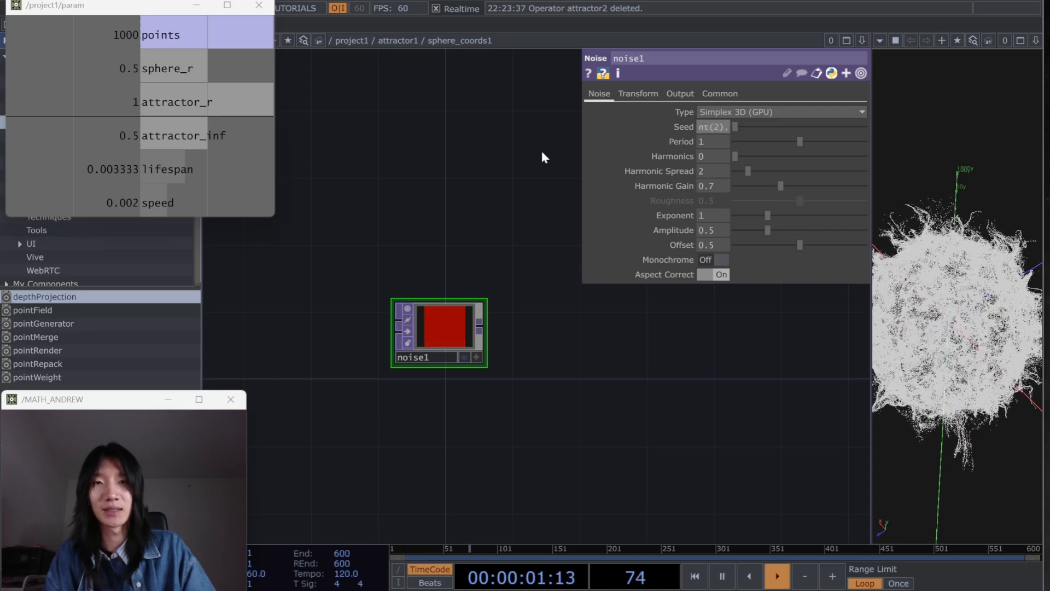
{"action": "key", "text": "Return"}
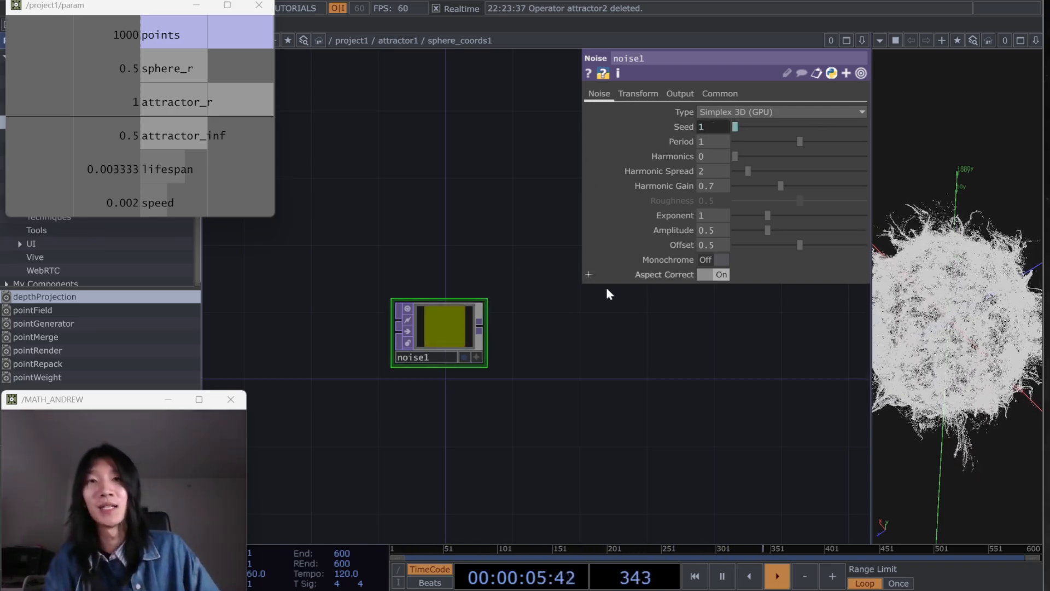
Step: Add a TOP to CHOP from noise1's output and place it beside the noise
{"action": "left_click_drag", "start_coordinate": [596, 366], "coordinate": [580, 390]}
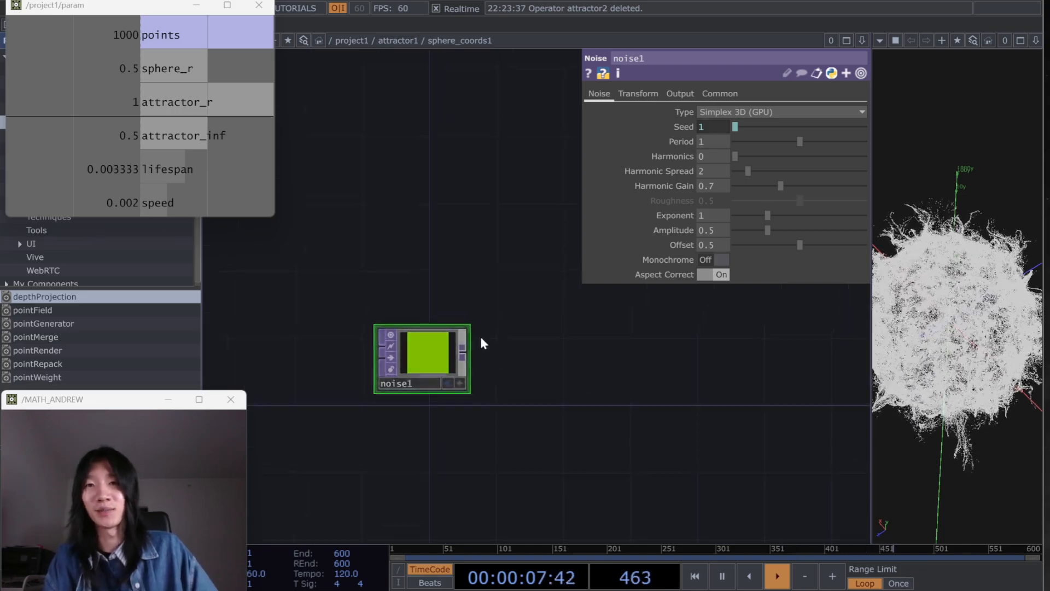
{"action": "left_click_drag", "start_coordinate": [511, 345], "coordinate": [427, 391]}
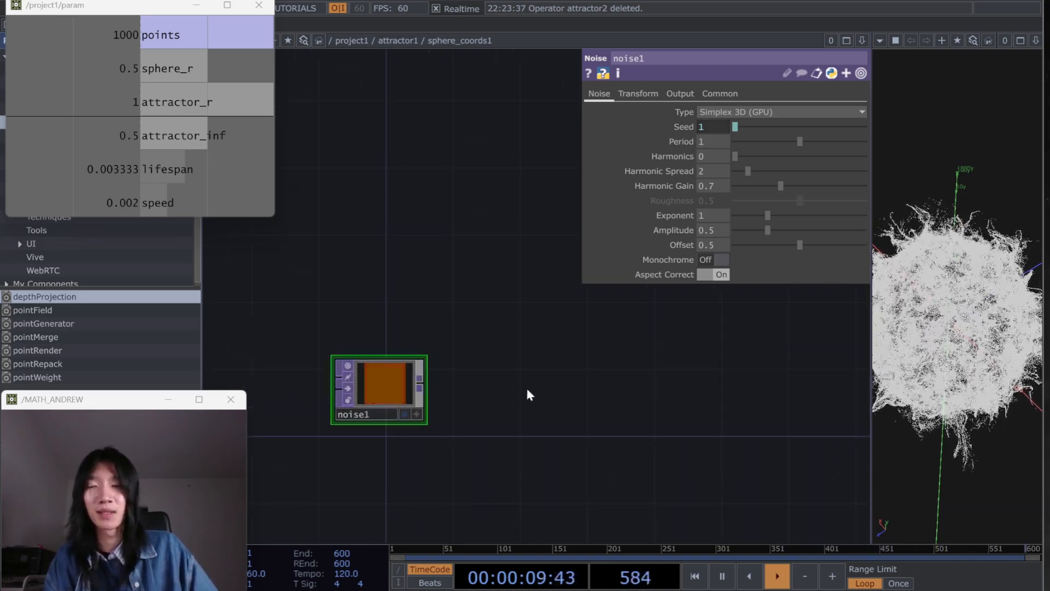
{"action": "left_click", "coordinate": [420, 381]}
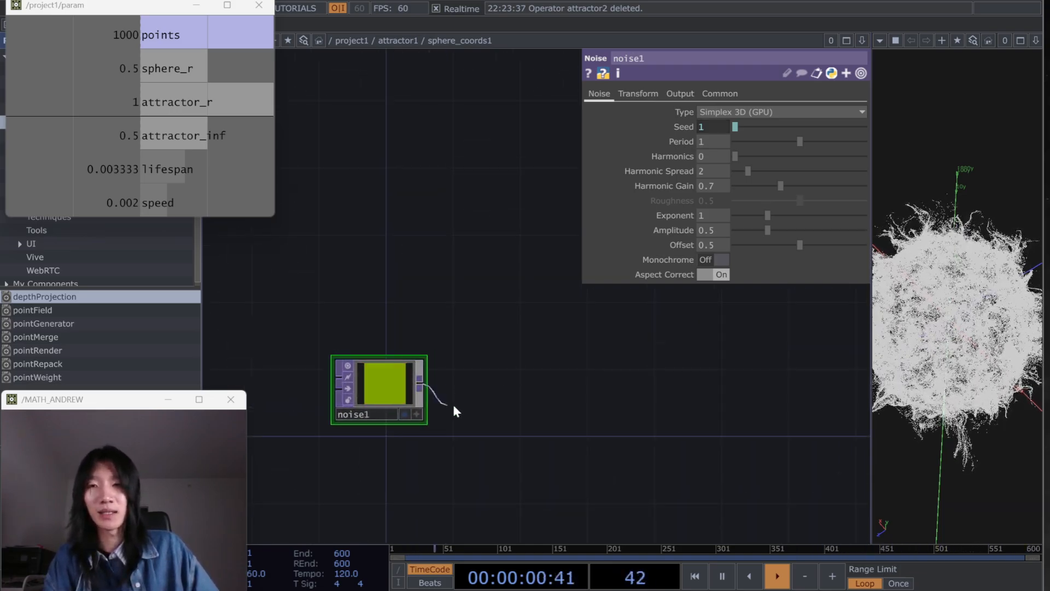
{"action": "left_click", "coordinate": [475, 377]}
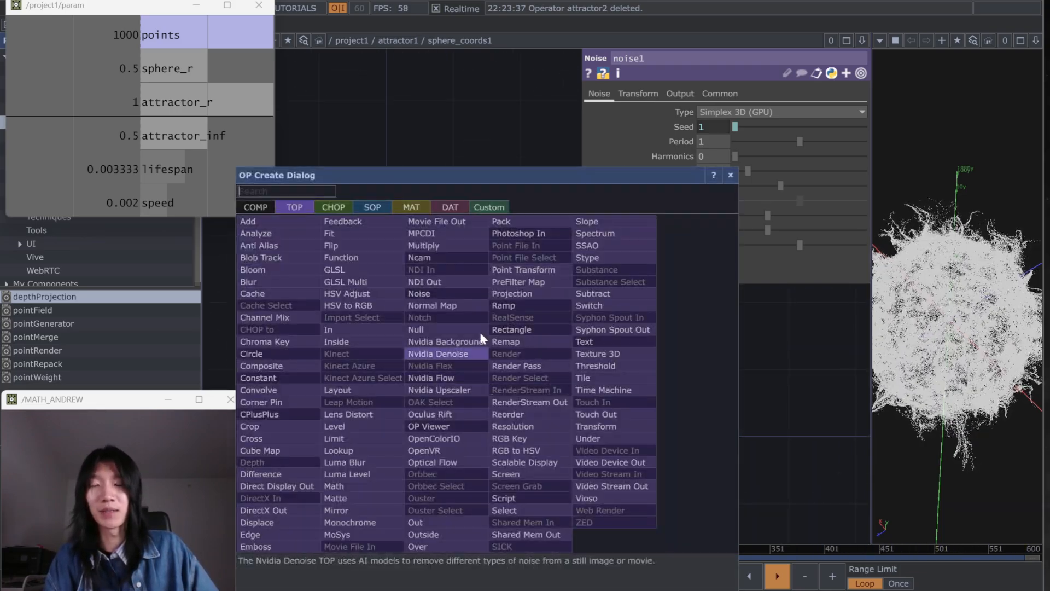
{"action": "left_click", "coordinate": [340, 208]}
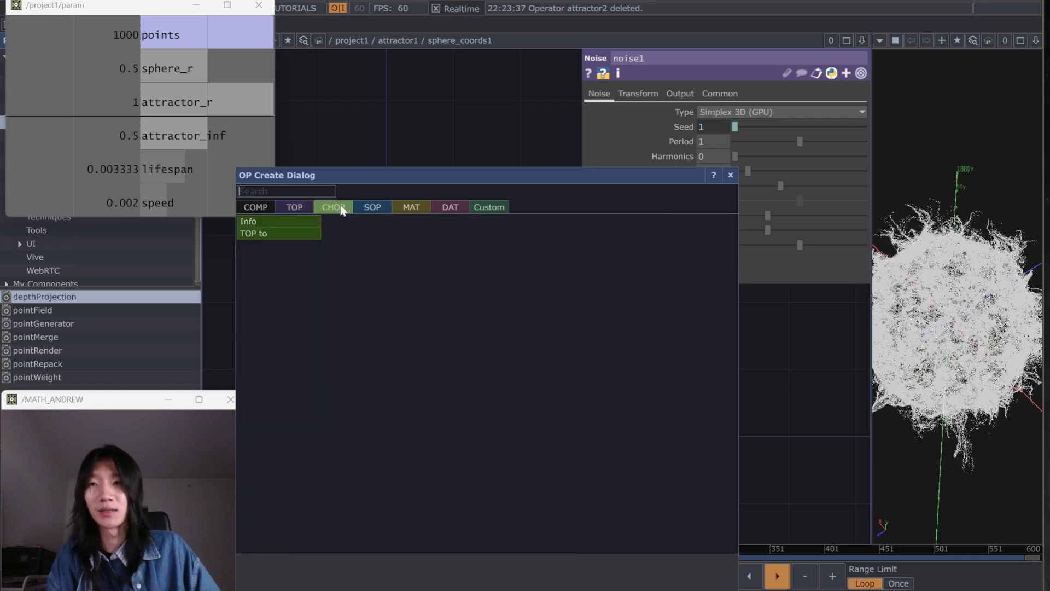
{"action": "left_click", "coordinate": [266, 234]}
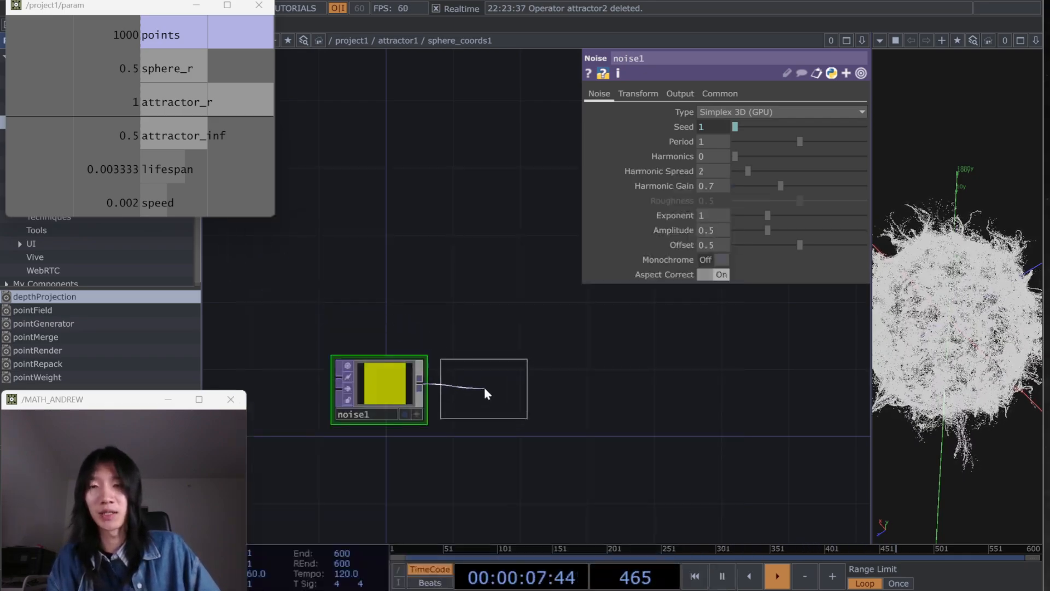
{"action": "left_click", "coordinate": [484, 386]}
{"action": "scroll", "coordinate": [513, 464], "scroll_direction": "up", "scroll_amount": 2}
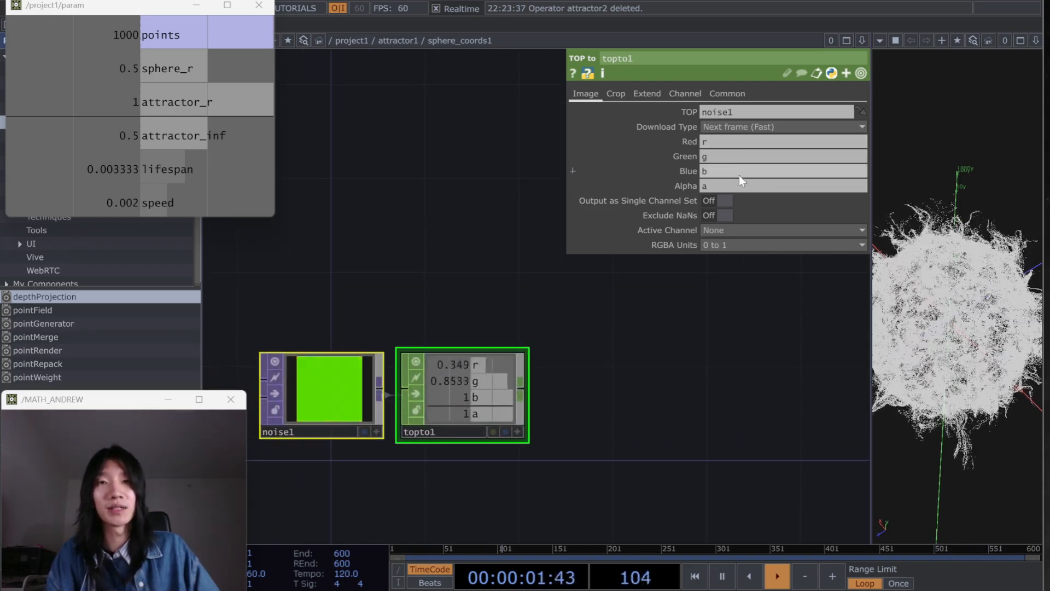
Step: Clear the Blue and Alpha channel names of topto1 so it outputs only red and green
{"action": "key", "text": "BackSpace"}
{"action": "left_click", "coordinate": [745, 188]}
{"action": "key", "text": "BackSpace"}
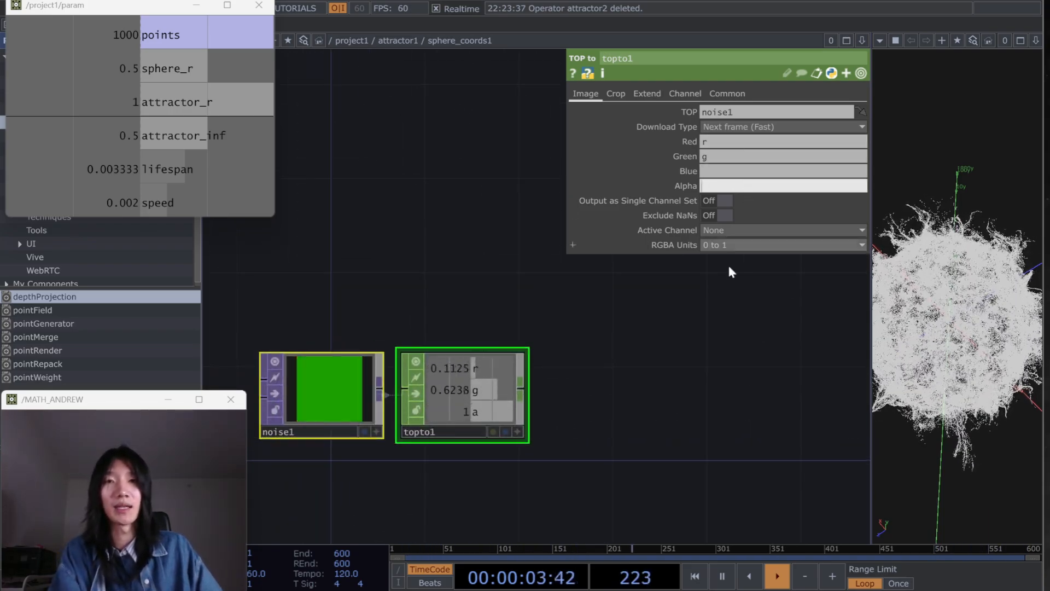
{"action": "left_click", "coordinate": [728, 265]}
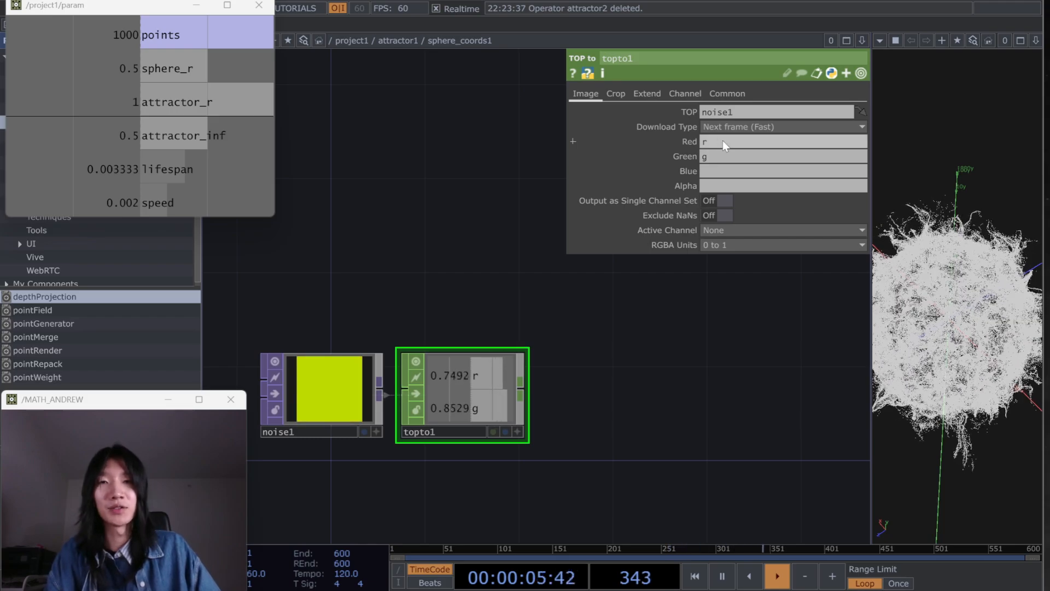
Step: Name topto1's Red channel theta and its Green channel phi
{"action": "left_click", "coordinate": [723, 142]}
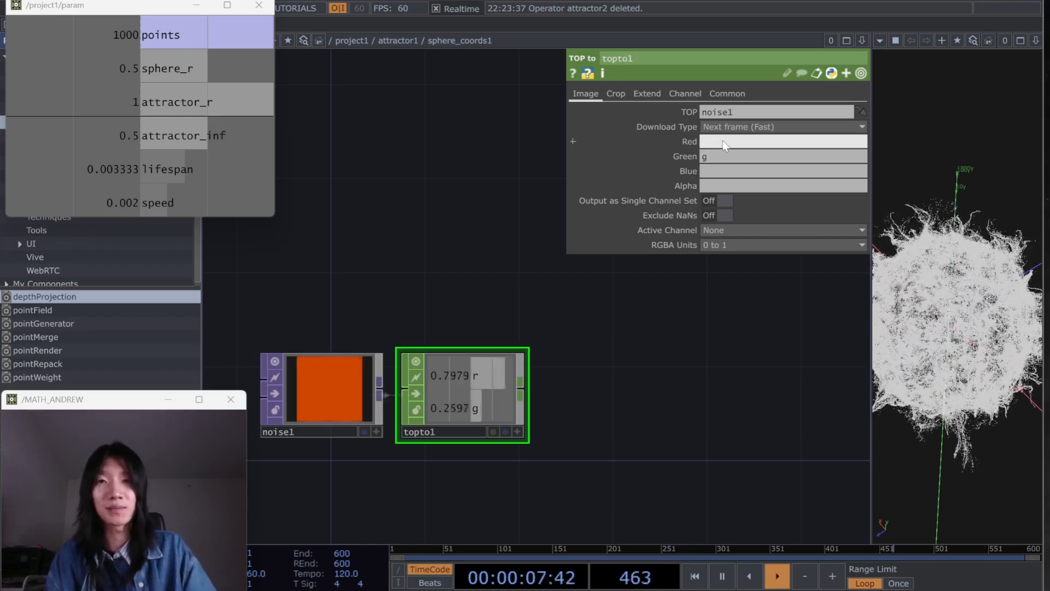
{"action": "type", "text": "theta"}
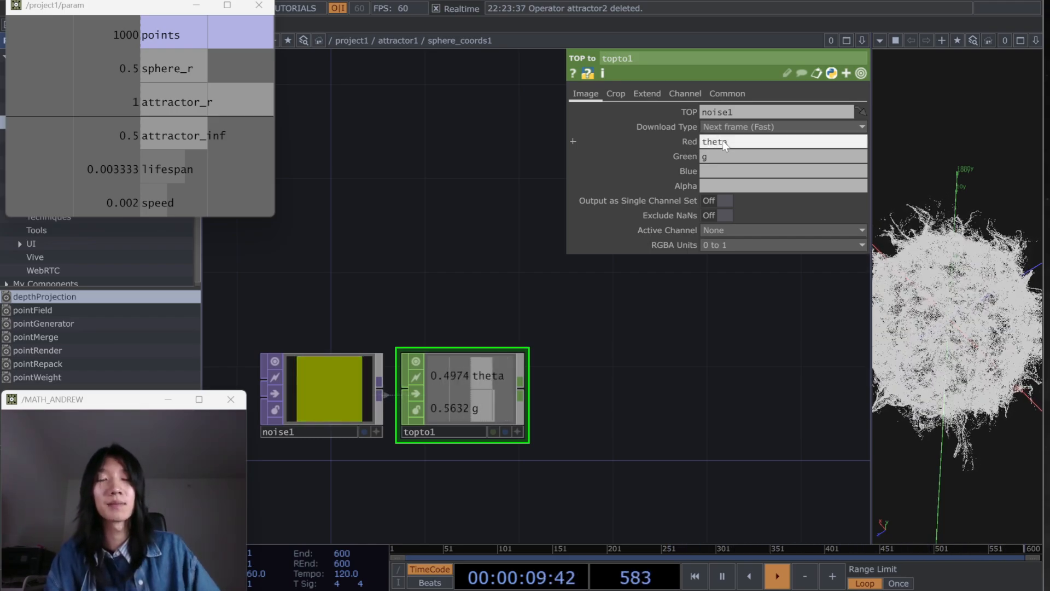
{"action": "left_click", "coordinate": [730, 158]}
{"action": "type", "text": "phi"}
{"action": "key", "text": "Return"}
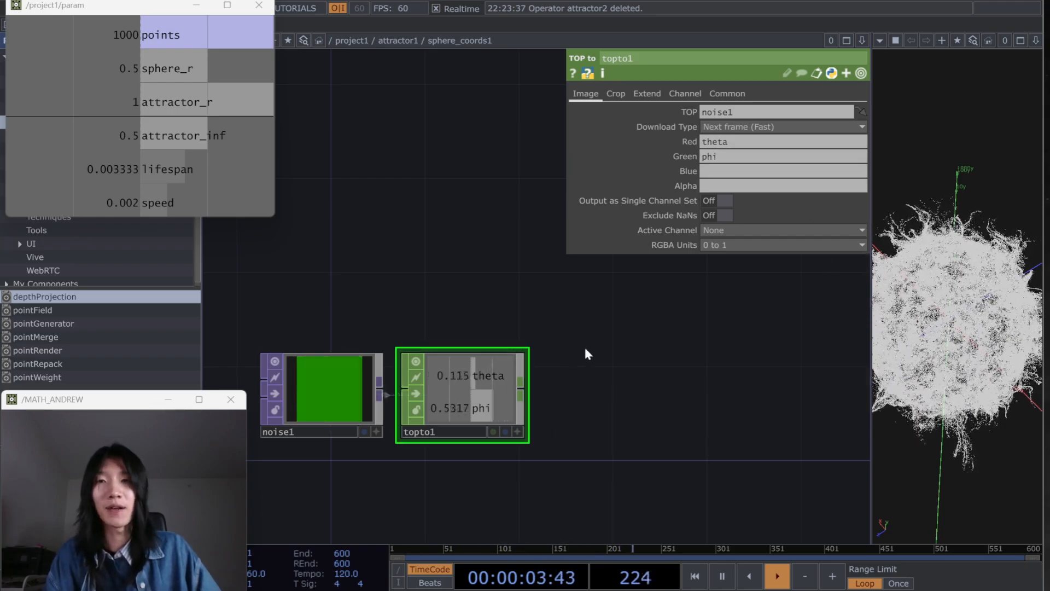
Step: Switch to the browser and compare the spherical-to-Cartesian formulas for x, y and z with topto1's theta and phi channels
{"action": "key", "text": "alt+Tab"}
{"action": "key", "text": "alt+Tab"}
{"action": "key", "text": "alt+Tab"}
{"action": "key", "text": "alt+Tab"}
{"action": "key", "text": "alt+Tab"}
{"action": "key", "text": "alt+Tab"}
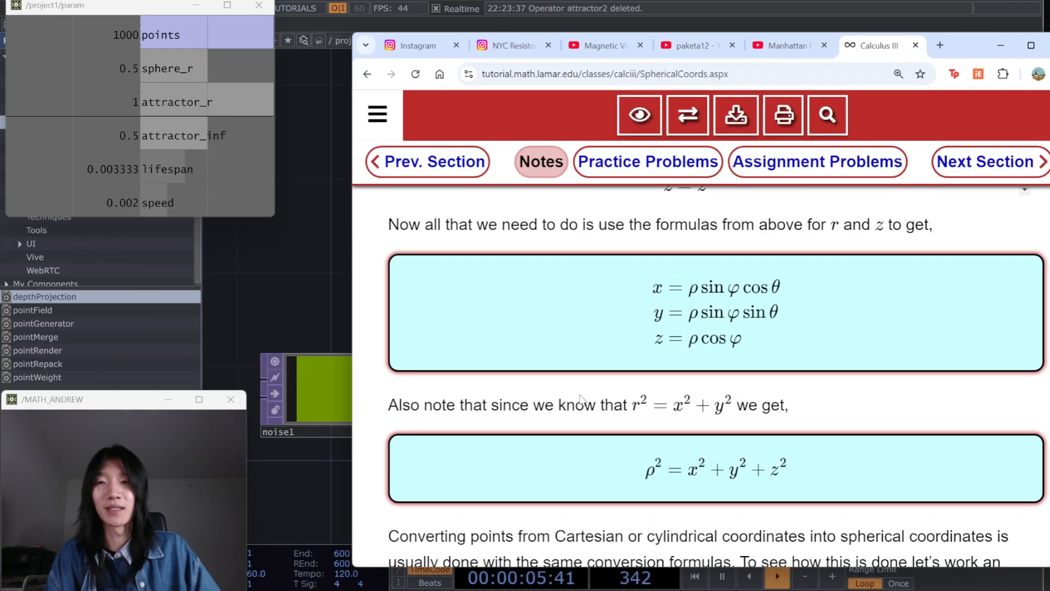
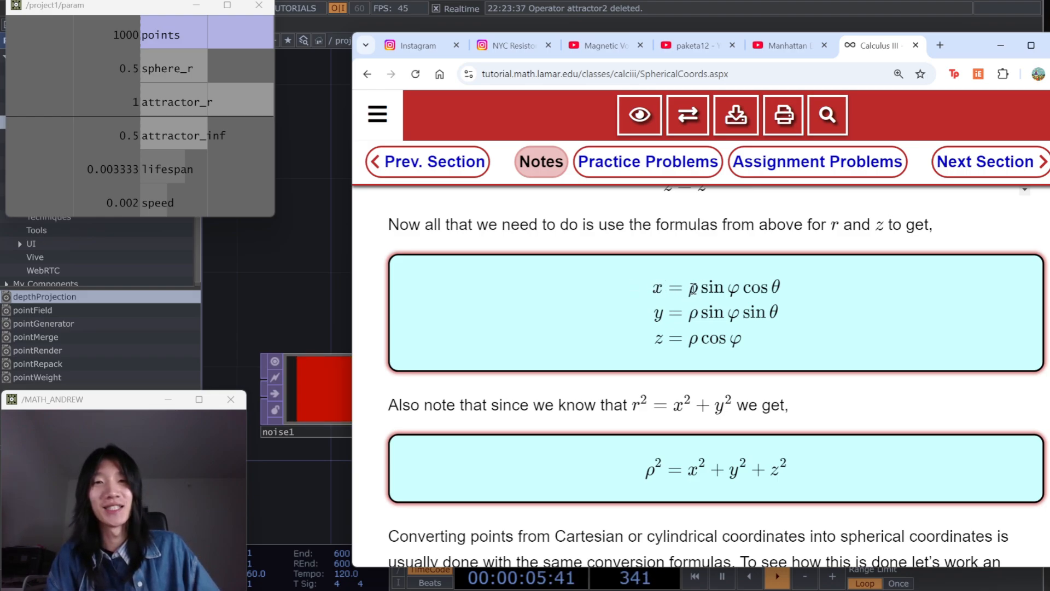
{"action": "left_click_drag", "start_coordinate": [346, 306], "coordinate": [315, 285]}
{"action": "left_click_drag", "start_coordinate": [624, 325], "coordinate": [541, 348]}
{"action": "key", "text": "alt+Tab"}
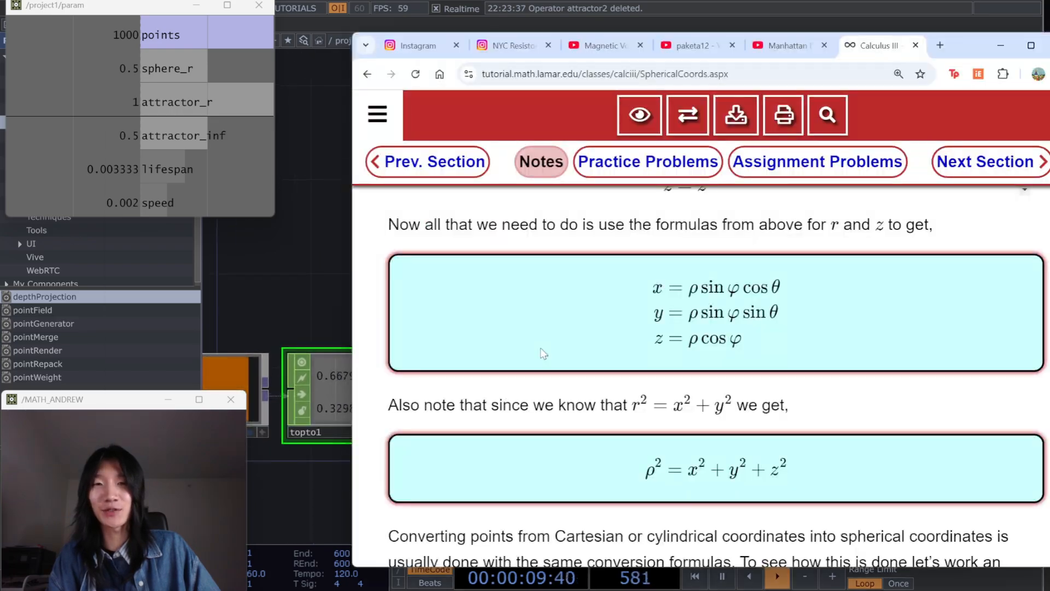
{"action": "left_click_drag", "start_coordinate": [249, 293], "coordinate": [203, 292]}
{"action": "key", "text": "alt+Tab"}
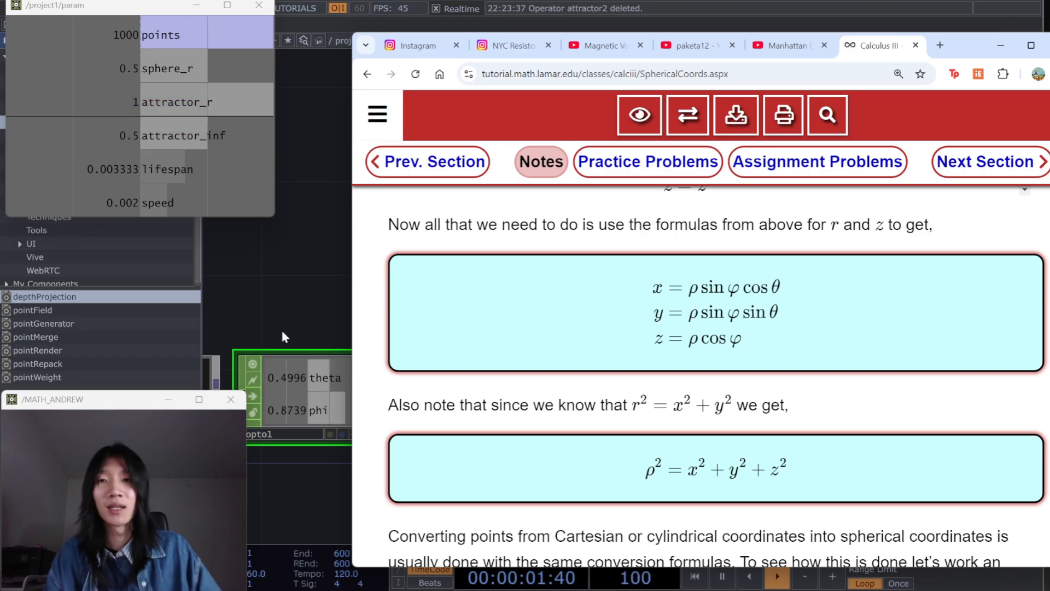
Step: Return to TouchDesigner, add a Select CHOP from topto1's output and set its channel names to *theta
{"action": "left_click_drag", "start_coordinate": [273, 321], "coordinate": [573, 384]}
{"action": "left_click", "coordinate": [440, 376]}
{"action": "left_click", "coordinate": [477, 273]}
{"action": "type", "text": "select"}
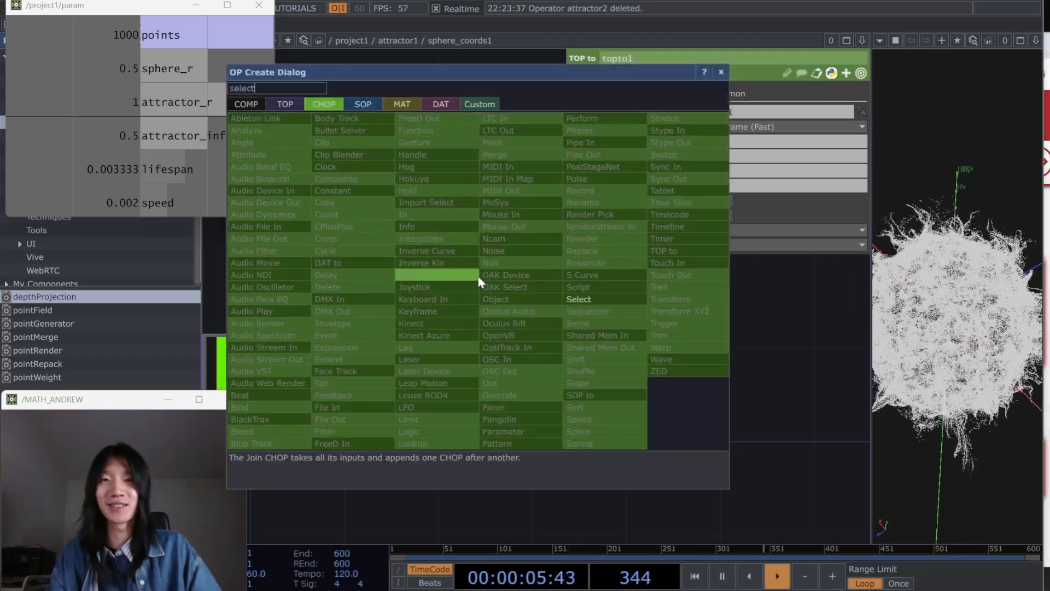
{"action": "key", "text": "Return"}
{"action": "left_click", "coordinate": [520, 285]}
{"action": "left_click", "coordinate": [714, 127]}
{"action": "type", "text": "*theta"}
{"action": "key", "text": "Return"}
Step: Branch a second Select CHOP from topto1, placed below select1, and set its channel names to *phi
{"action": "left_click_drag", "start_coordinate": [454, 375], "coordinate": [508, 435]}
{"action": "type", "text": "select"}
{"action": "key", "text": "Return"}
{"action": "left_click", "coordinate": [484, 434]}
{"action": "left_click", "coordinate": [739, 127]}
{"action": "type", "text": "*phi"}
{"action": "key", "text": "Return"}
{"action": "left_click_drag", "start_coordinate": [694, 466], "coordinate": [487, 483]}
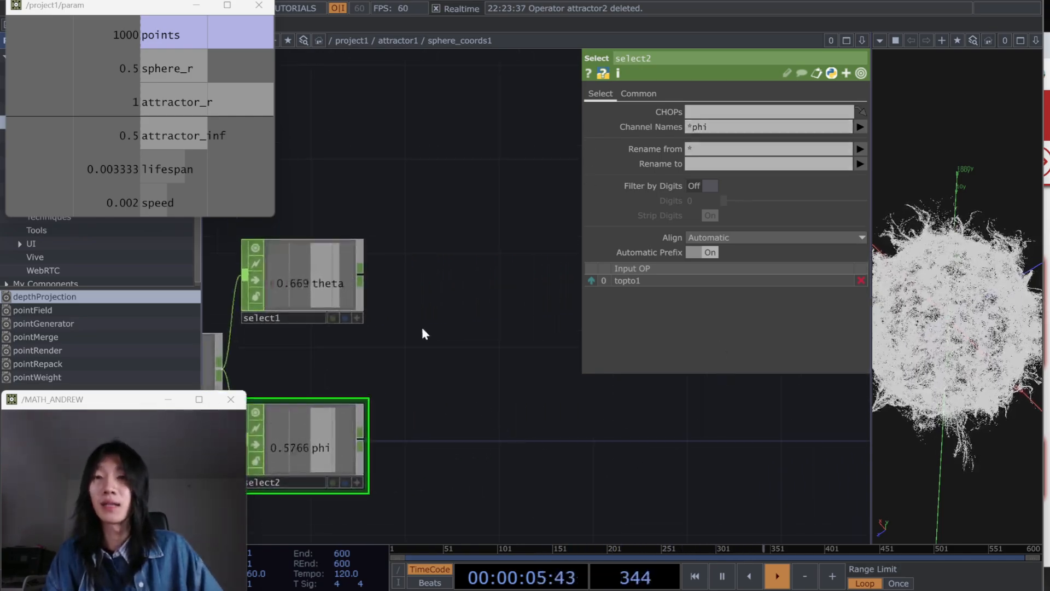
Step: Add a Math CHOP after the theta Select and set the upper end of its To Range to 2*math.pi
{"action": "left_click_drag", "start_coordinate": [360, 274], "coordinate": [445, 270]}
{"action": "left_click", "coordinate": [446, 271]}
{"action": "left_click", "coordinate": [446, 278]}
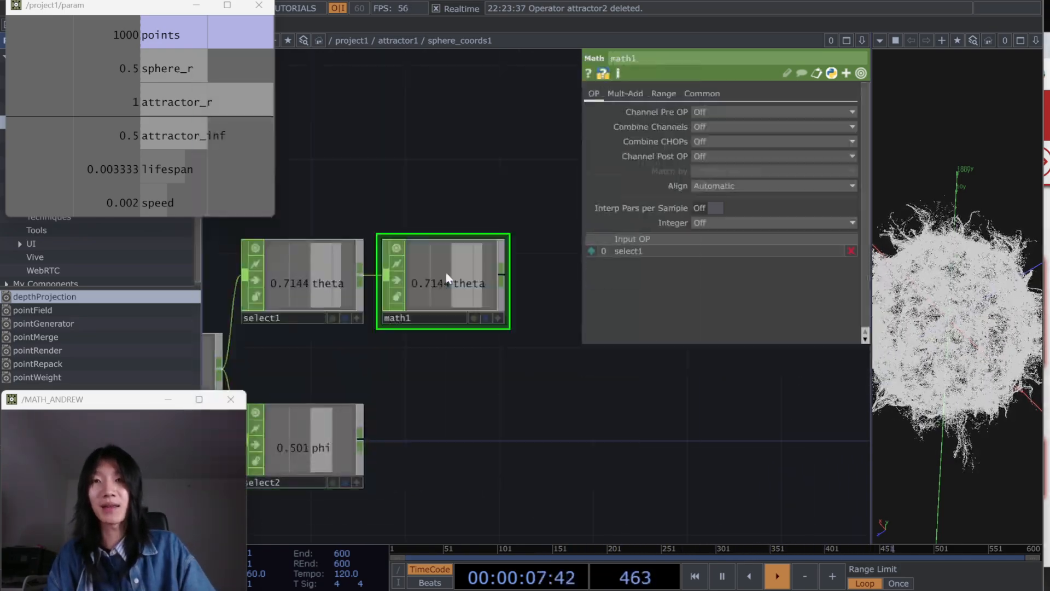
{"action": "left_click", "coordinate": [663, 93]}
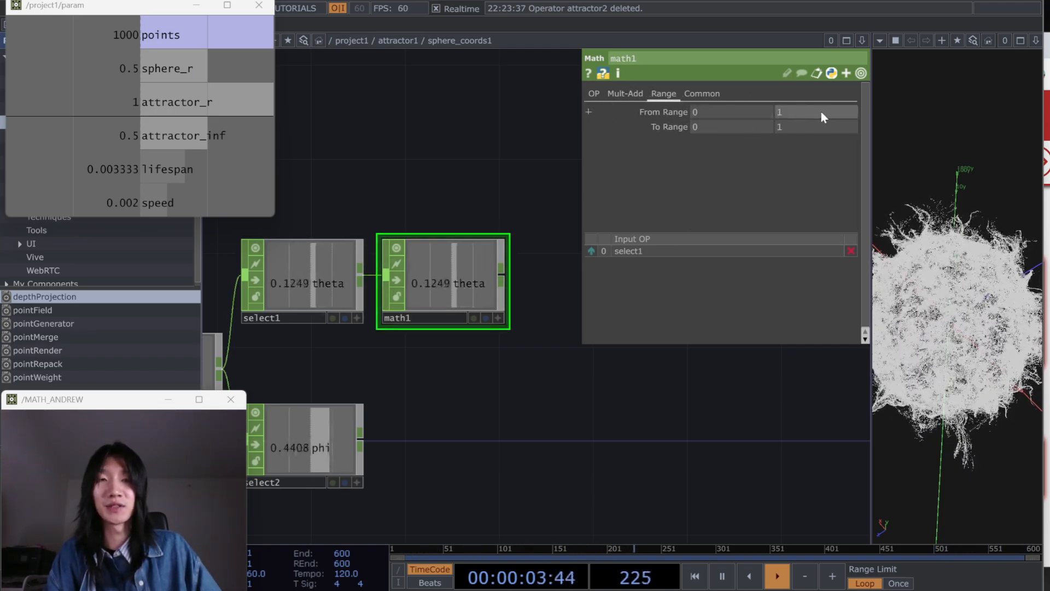
{"action": "left_click", "coordinate": [804, 127]}
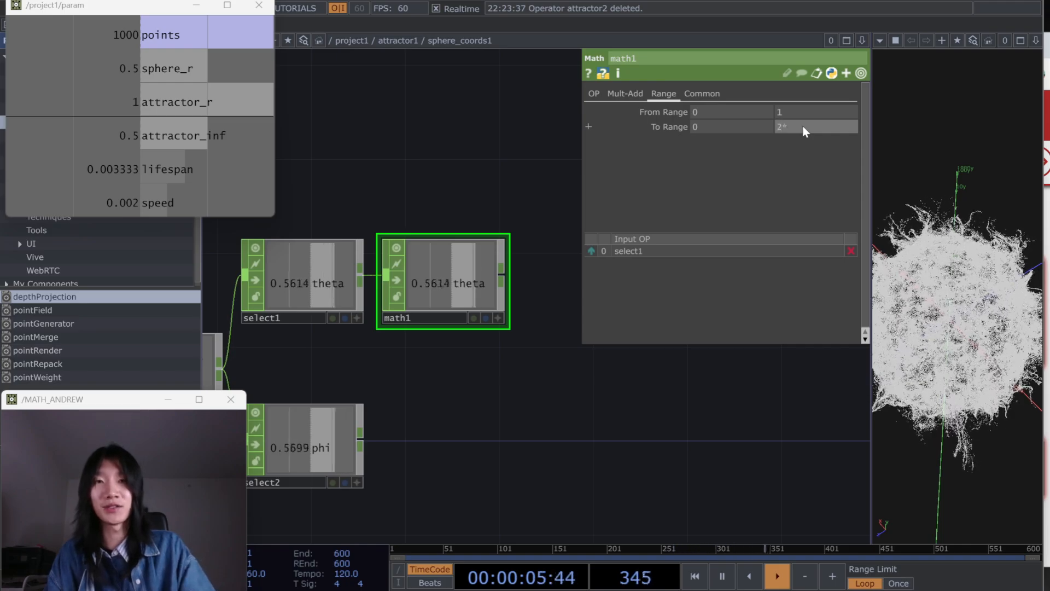
{"action": "type", "text": "2*math.pi"}
{"action": "key", "text": "Return"}
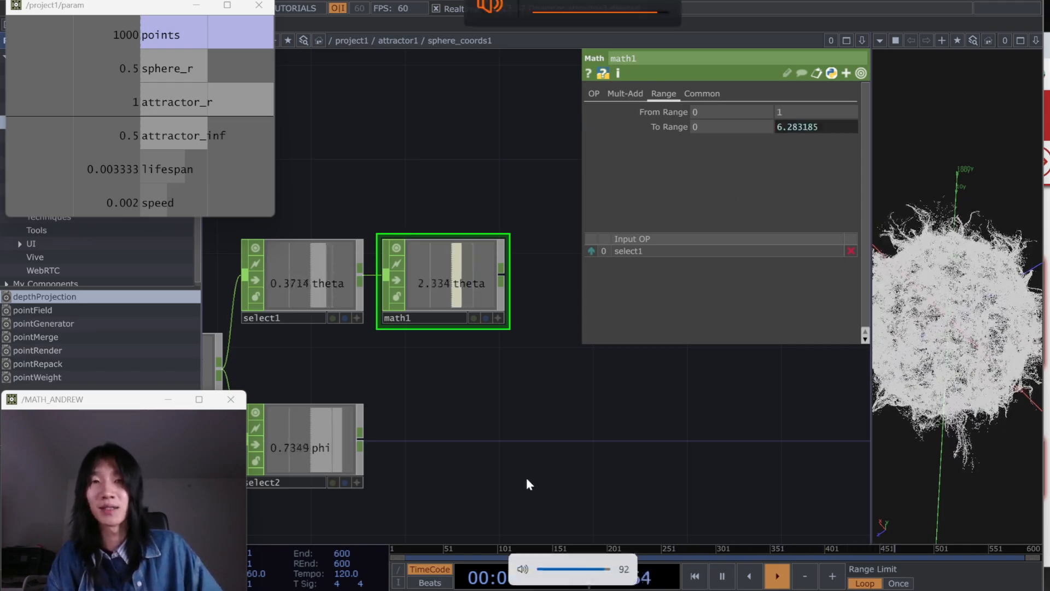
Step: Add a Math CHOP after the phi Select and set the upper end of its To Range to math.pi
{"action": "left_click_drag", "start_coordinate": [526, 475], "coordinate": [533, 418]}
{"action": "left_click", "coordinate": [368, 384]}
{"action": "left_click", "coordinate": [447, 384]}
{"action": "type", "text": "math"}
{"action": "key", "text": "Return"}
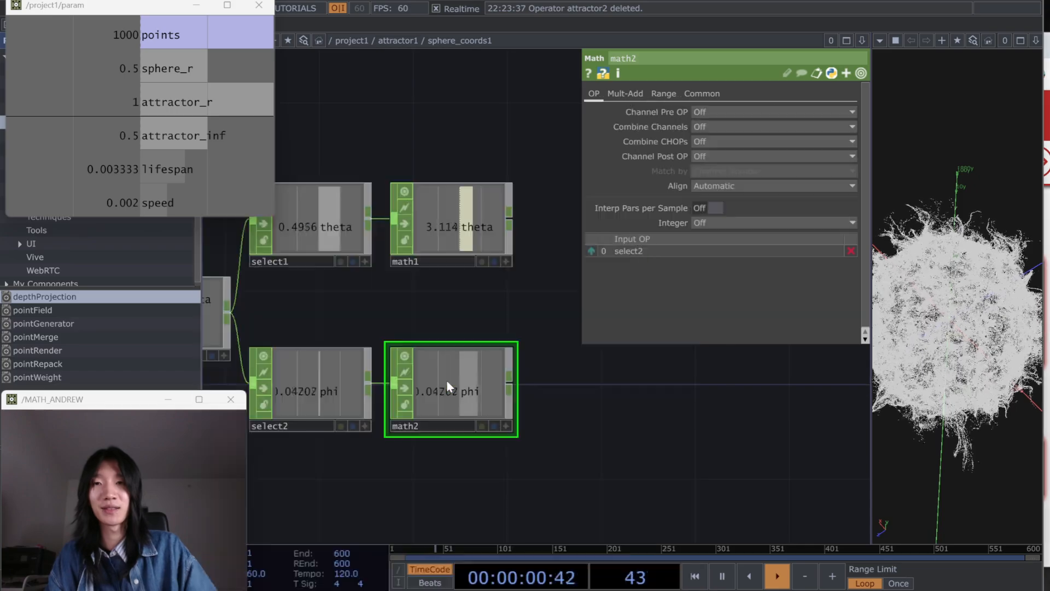
{"action": "left_click", "coordinate": [638, 96]}
{"action": "left_click", "coordinate": [654, 94]}
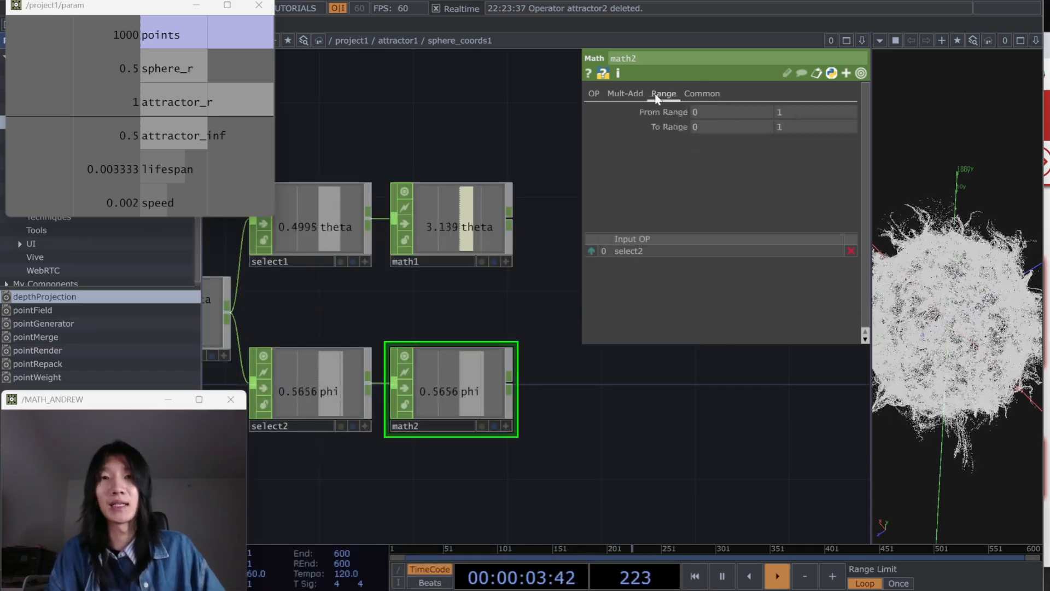
{"action": "left_click", "coordinate": [811, 127]}
{"action": "type", "text": "math.pi"}
{"action": "key", "text": "Return"}
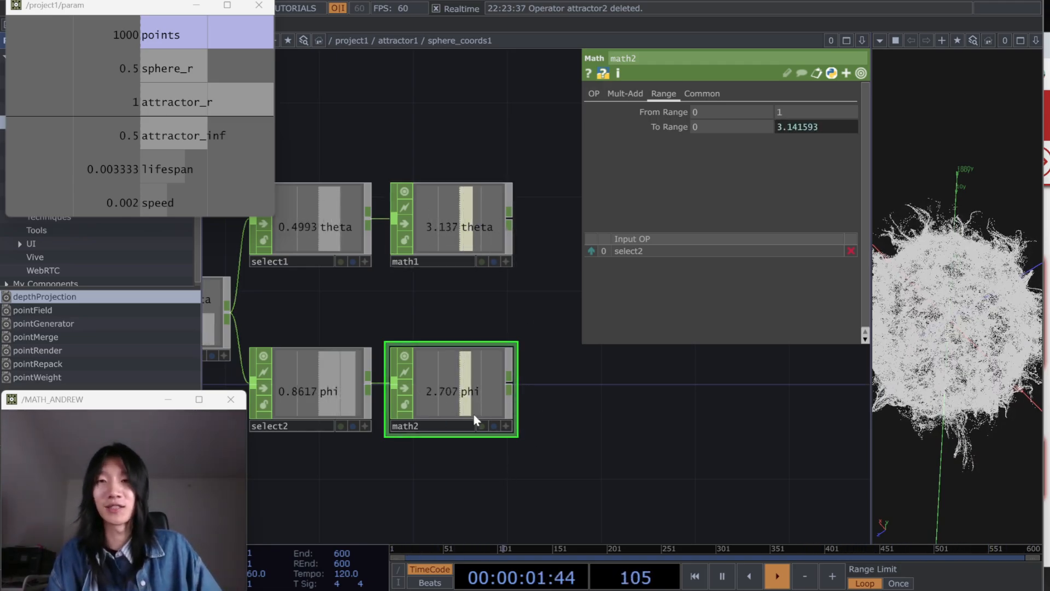
{"action": "left_click_drag", "start_coordinate": [555, 359], "coordinate": [494, 366]}
{"action": "scroll", "coordinate": [494, 366], "scroll_direction": "down", "scroll_amount": 2}
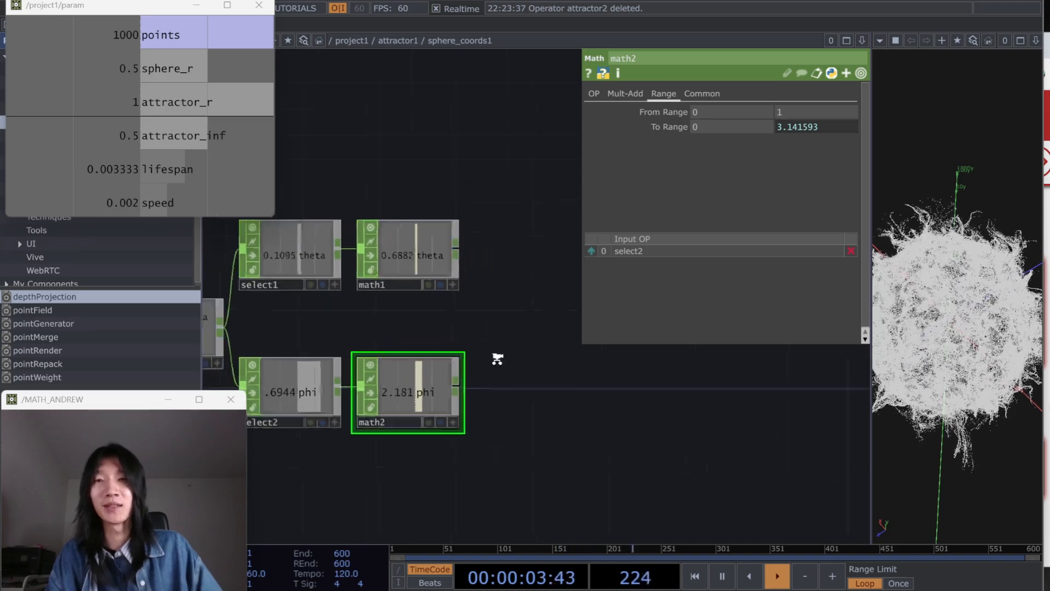
{"action": "left_click_drag", "start_coordinate": [462, 270], "coordinate": [531, 272]}
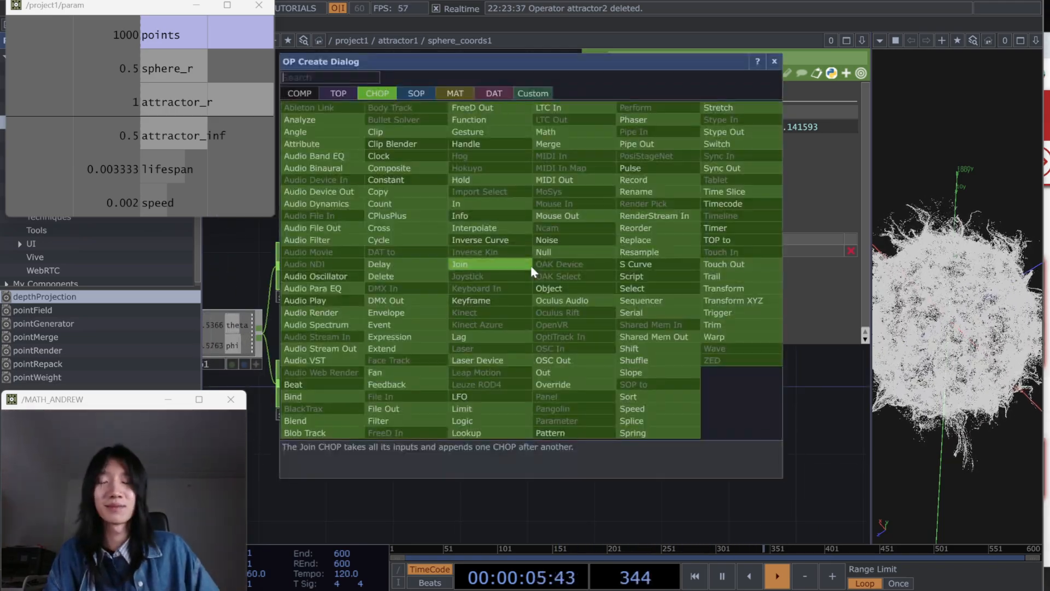
{"action": "type", "text": "func"}
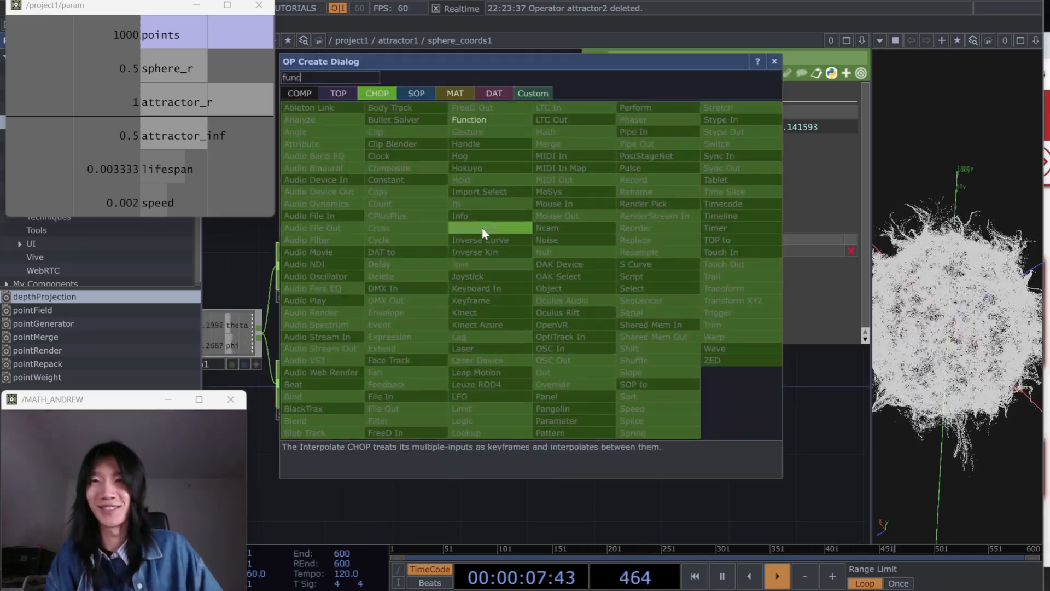
{"action": "key", "text": "Escape"}
Step: Add a Function CHOP from math1's theta output and place it above and beside math1
{"action": "left_click_drag", "start_coordinate": [466, 275], "coordinate": [499, 273]}
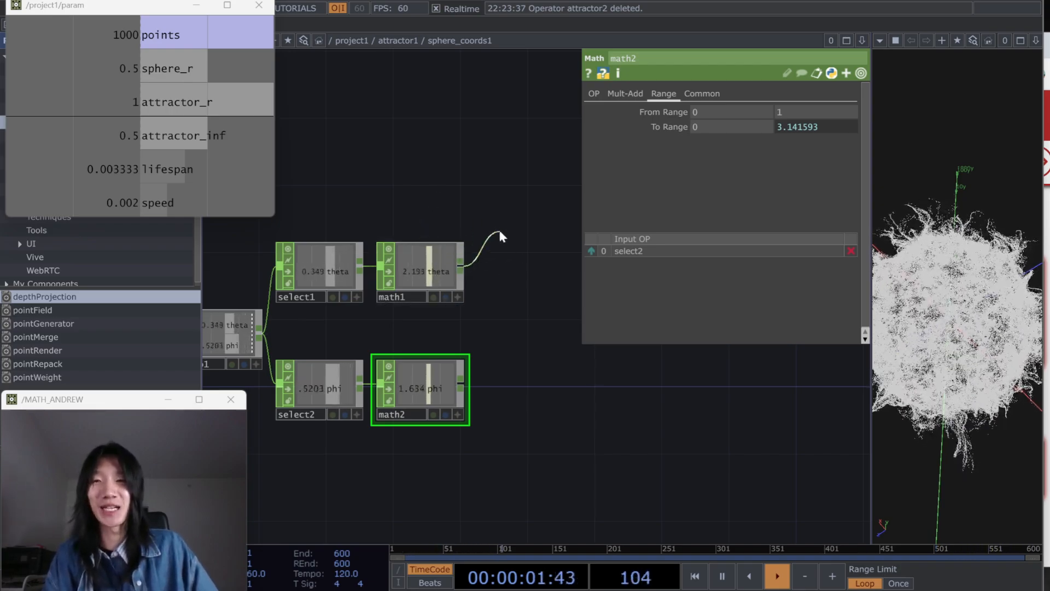
{"action": "left_click_drag", "start_coordinate": [499, 237], "coordinate": [501, 238]}
{"action": "type", "text": "fuc"}
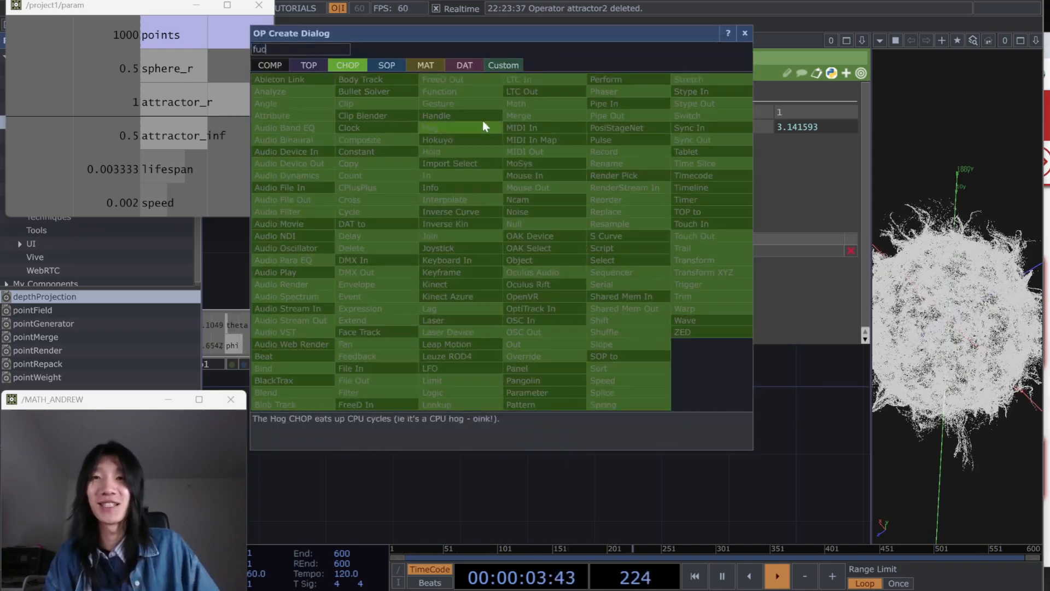
{"action": "key", "text": "Return"}
{"action": "left_click", "coordinate": [531, 202]}
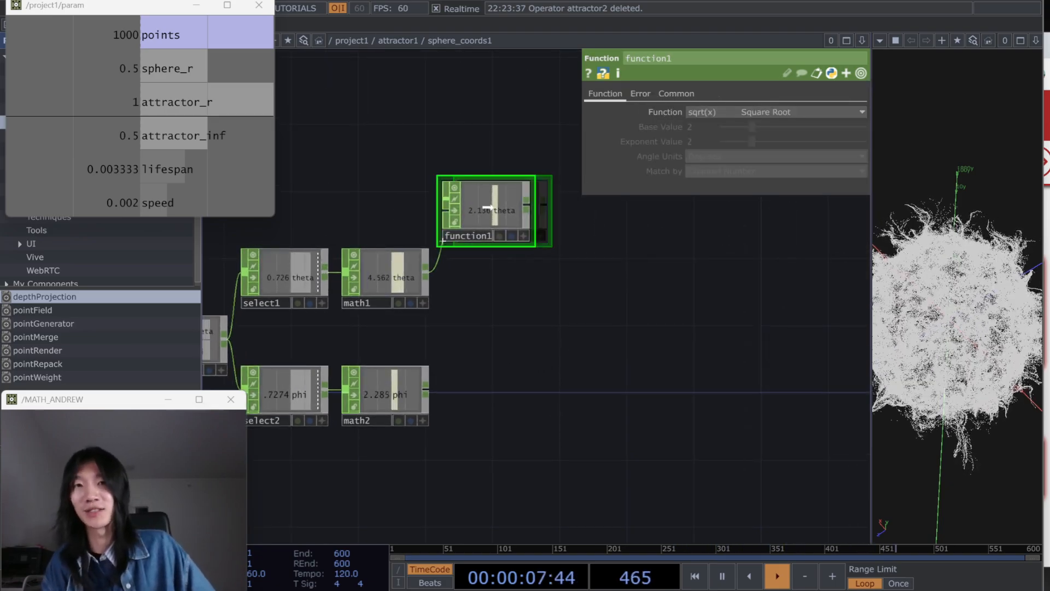
{"action": "scroll", "coordinate": [482, 237], "scroll_direction": "up", "scroll_amount": 3}
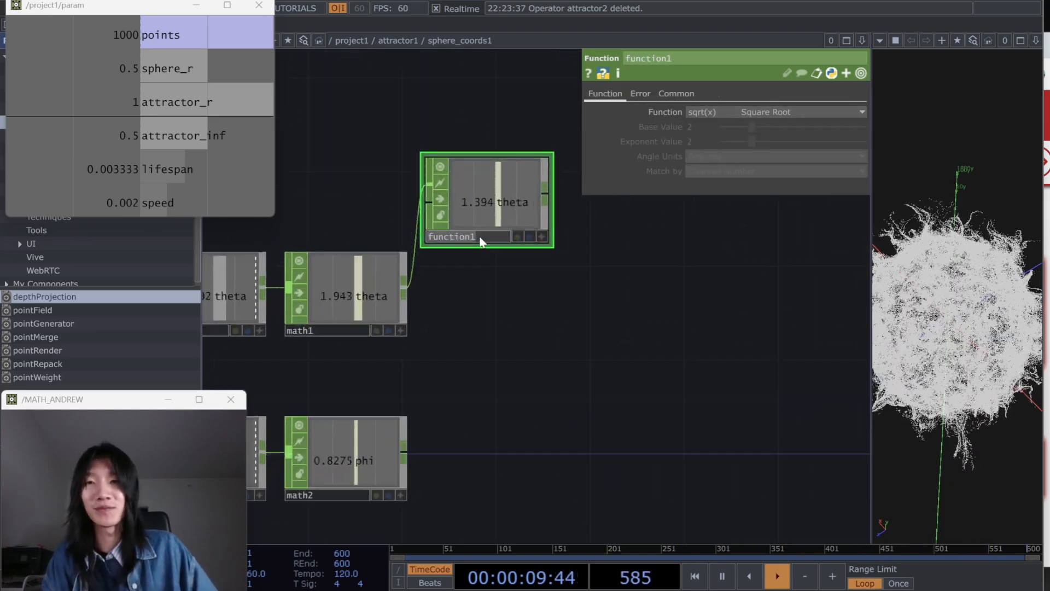
Step: Set the theta Function CHOP to sin(x) with angle units in Radians, and rename it sintheta
{"action": "left_click", "coordinate": [765, 112]}
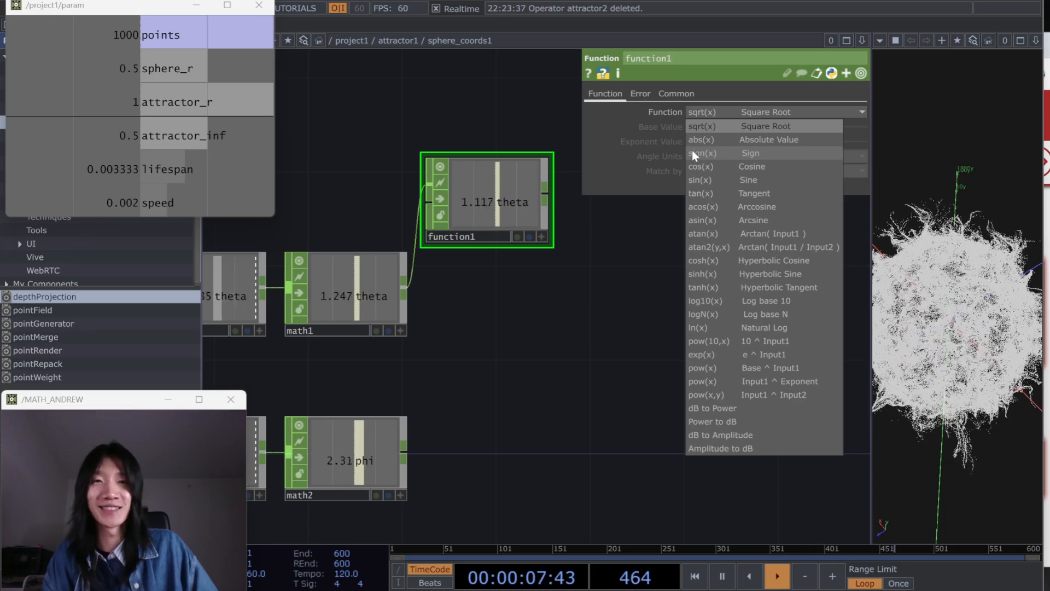
{"action": "left_click", "coordinate": [700, 180]}
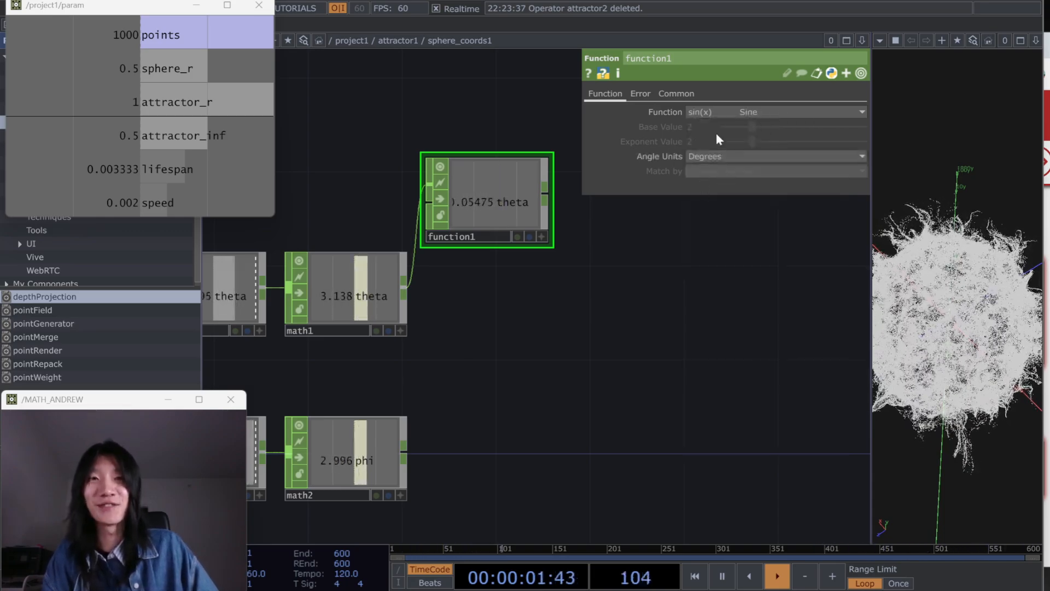
{"action": "left_click_drag", "start_coordinate": [496, 199], "coordinate": [519, 199]}
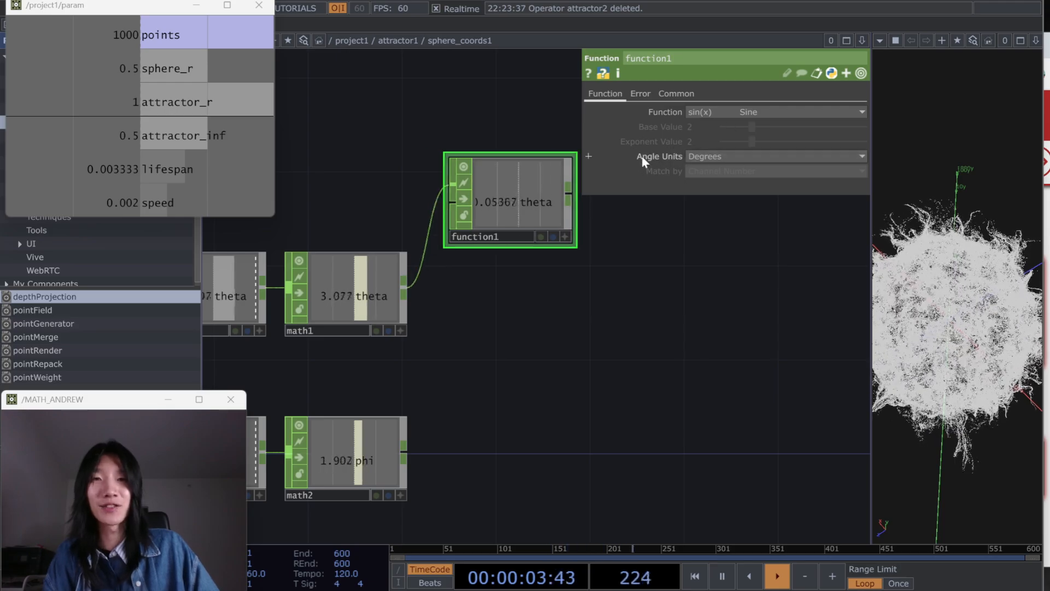
{"action": "left_click", "coordinate": [735, 158]}
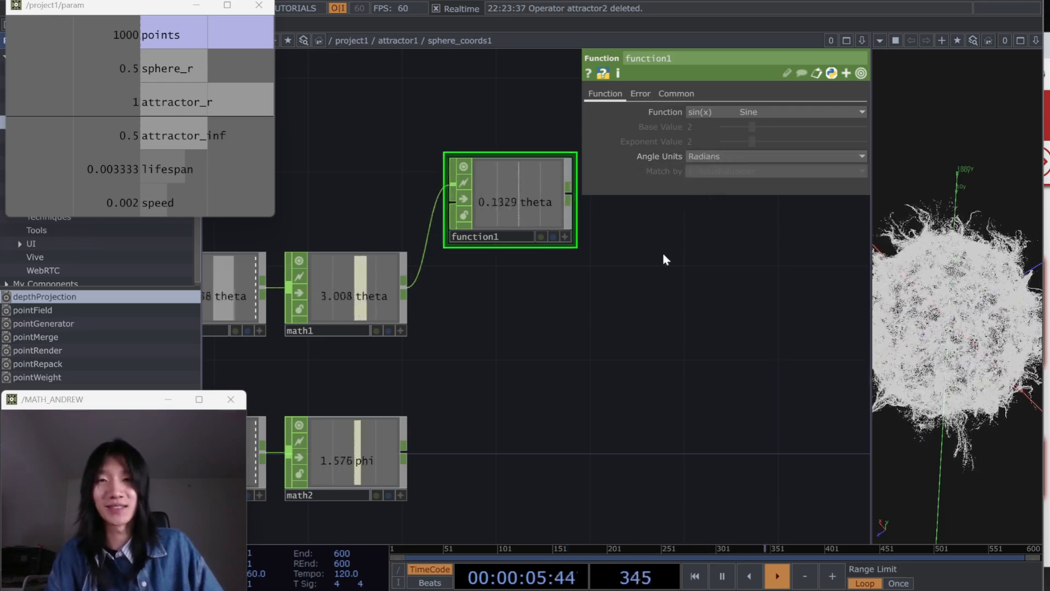
{"action": "double_click", "coordinate": [475, 236]}
{"action": "type", "text": "sintheta"}
{"action": "key", "text": "Return"}
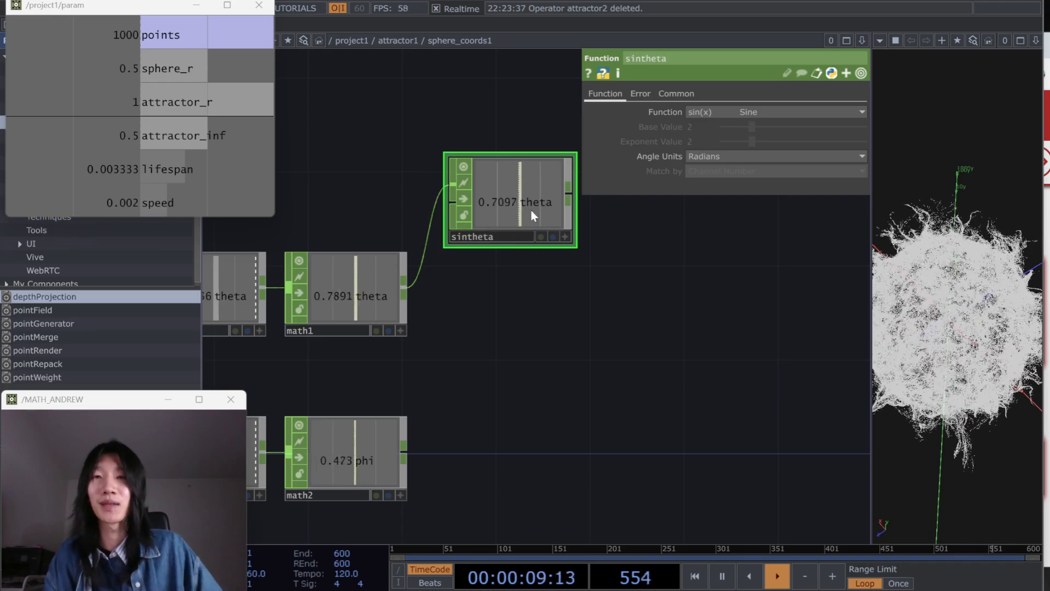
Step: Branch a second Function CHOP from math1 and place it directly below sintheta
{"action": "right_click", "coordinate": [404, 296]}
{"action": "type", "text": "functio"}
{"action": "key", "text": "Return"}
{"action": "left_click", "coordinate": [504, 326]}
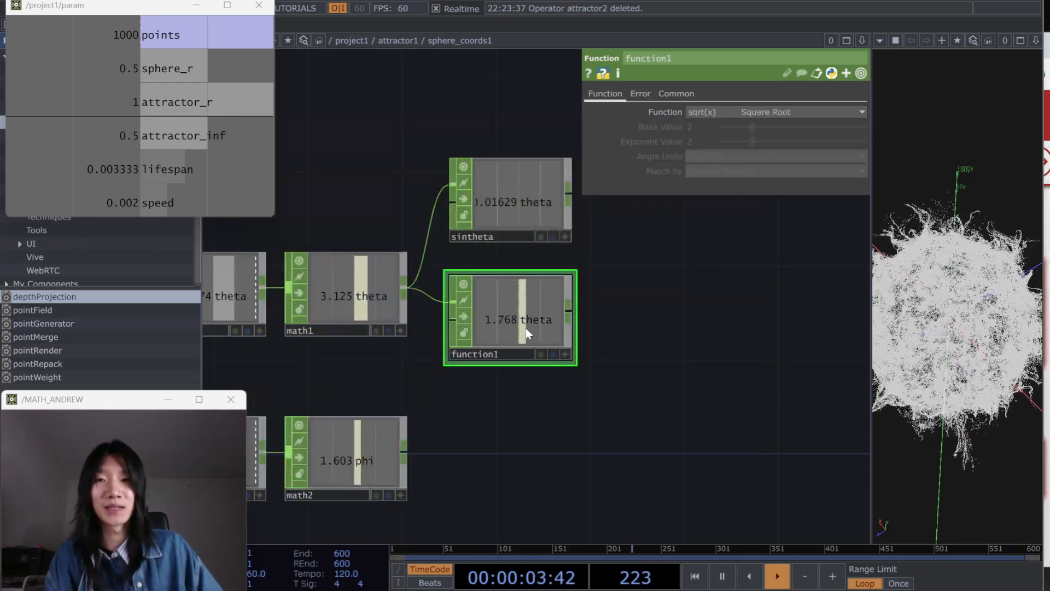
Step: Set the second theta Function CHOP to cos(x) with angle units in Radians, and rename it costheta
{"action": "left_click", "coordinate": [740, 112]}
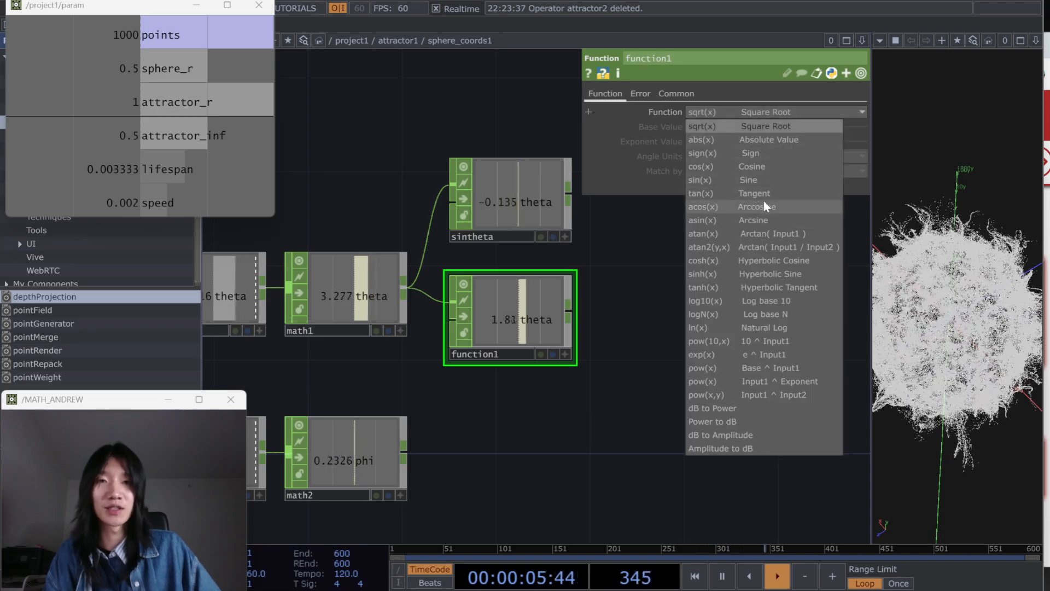
{"action": "left_click", "coordinate": [762, 169]}
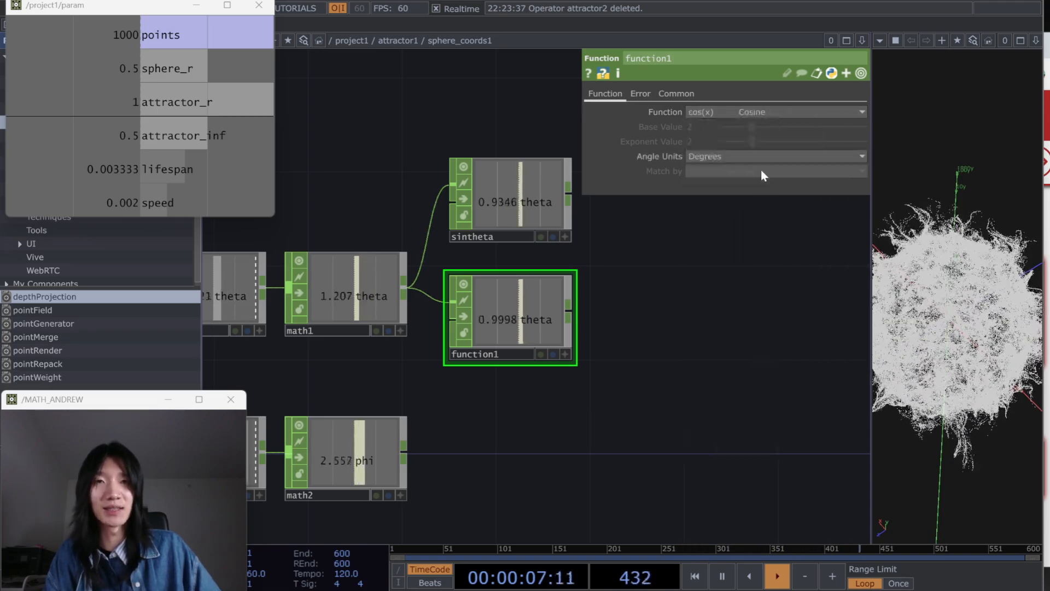
{"action": "left_click", "coordinate": [733, 156]}
{"action": "left_click", "coordinate": [703, 185]}
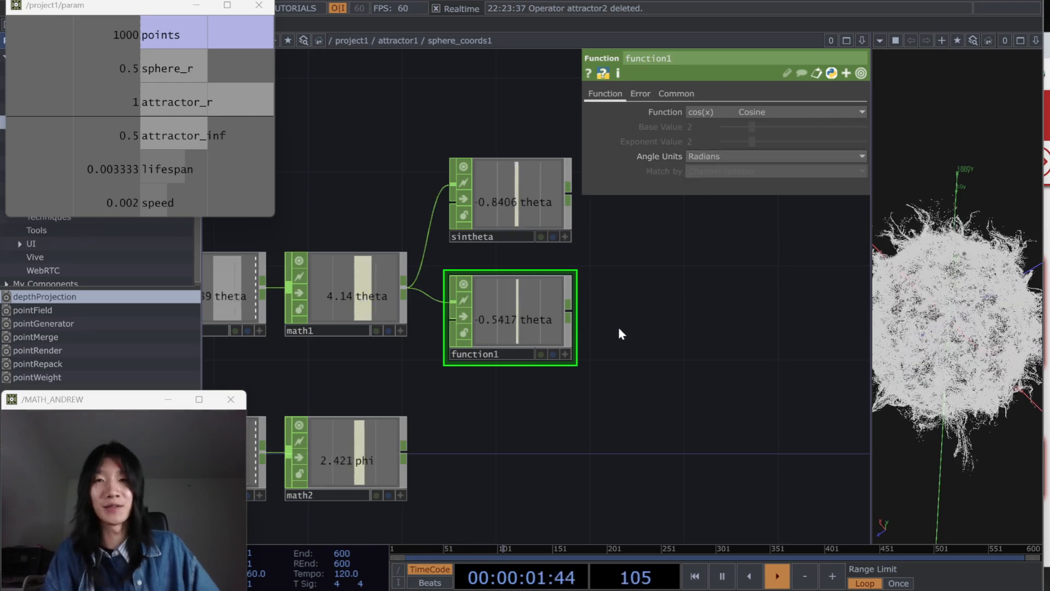
{"action": "double_click", "coordinate": [474, 354]}
{"action": "type", "text": "costhet"}
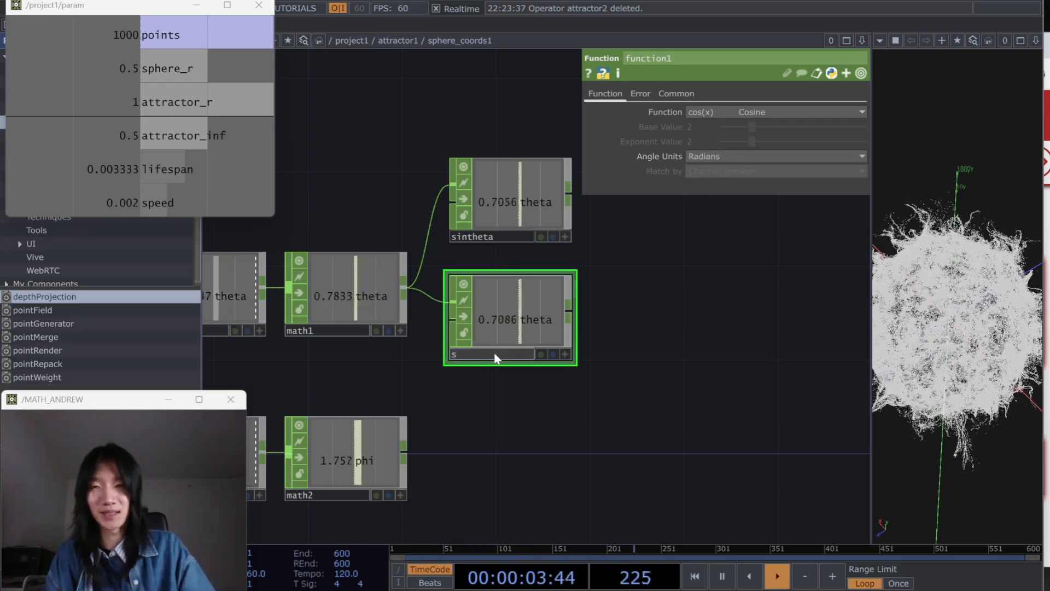
{"action": "type", "text": "a"}
{"action": "key", "text": "Return"}
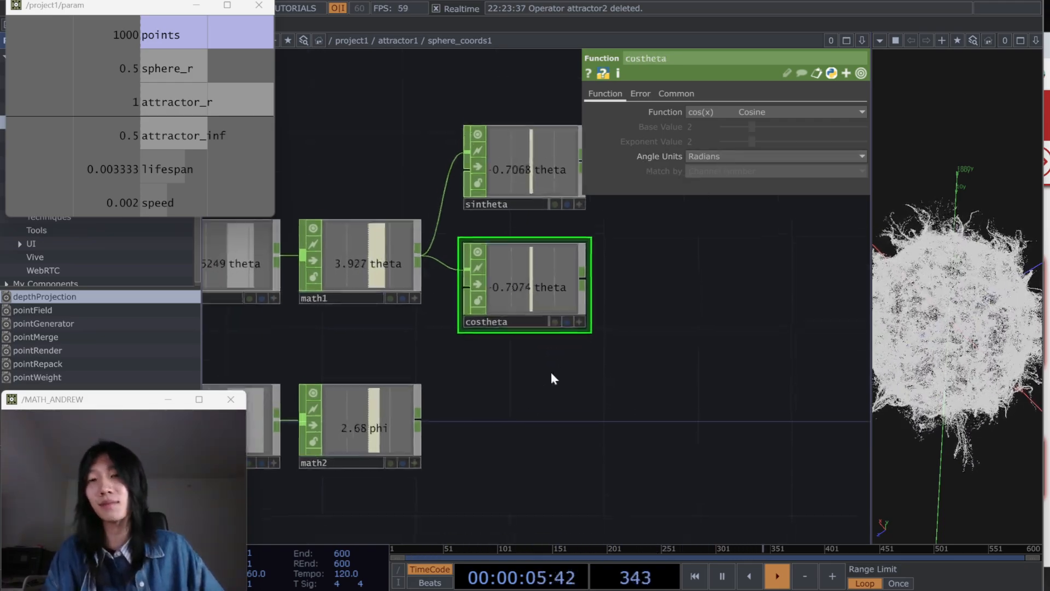
Step: Add a Function CHOP from math2's phi output and place it below costheta
{"action": "scroll", "coordinate": [550, 372], "scroll_direction": "down", "scroll_amount": 3}
{"action": "left_click_drag", "start_coordinate": [433, 397], "coordinate": [564, 389]}
{"action": "type", "text": "function"}
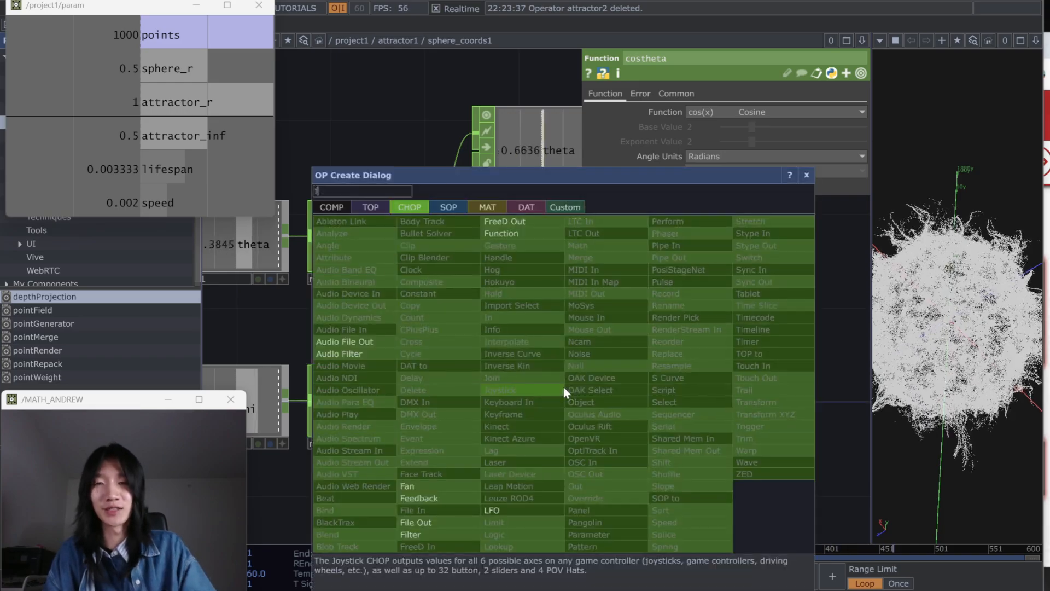
{"action": "key", "text": "Return"}
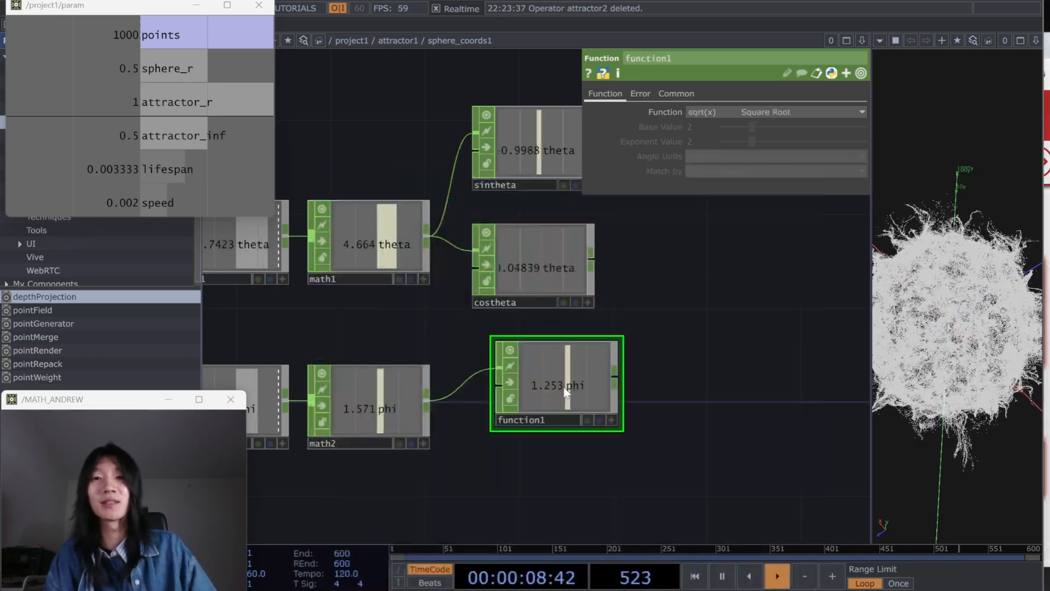
Step: Set the phi Function CHOP to sin(x) in Radians, align it under costheta and rename it sinphi
{"action": "left_click", "coordinate": [743, 112]}
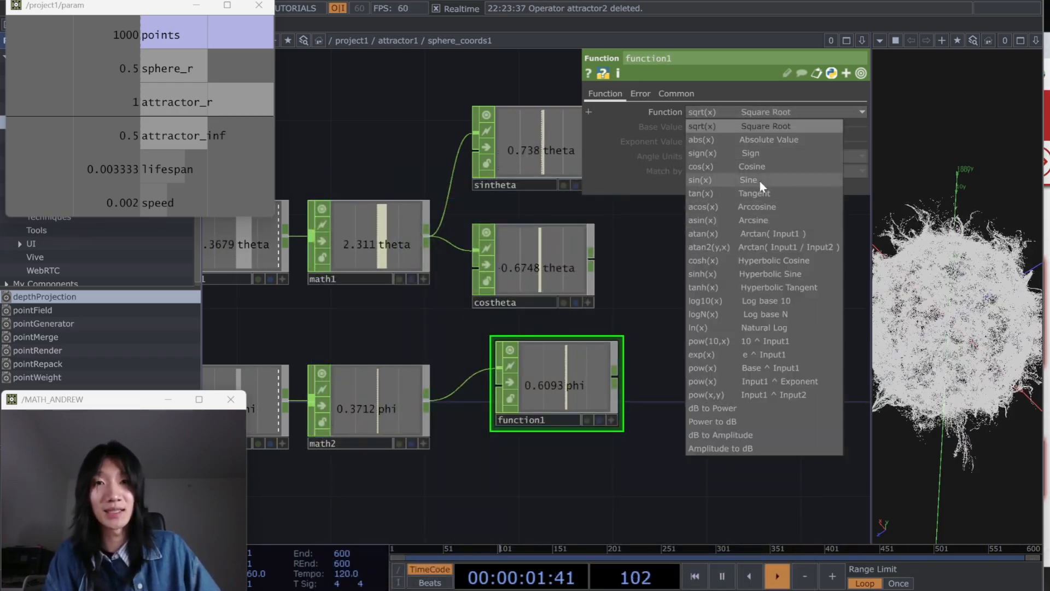
{"action": "left_click", "coordinate": [734, 181]}
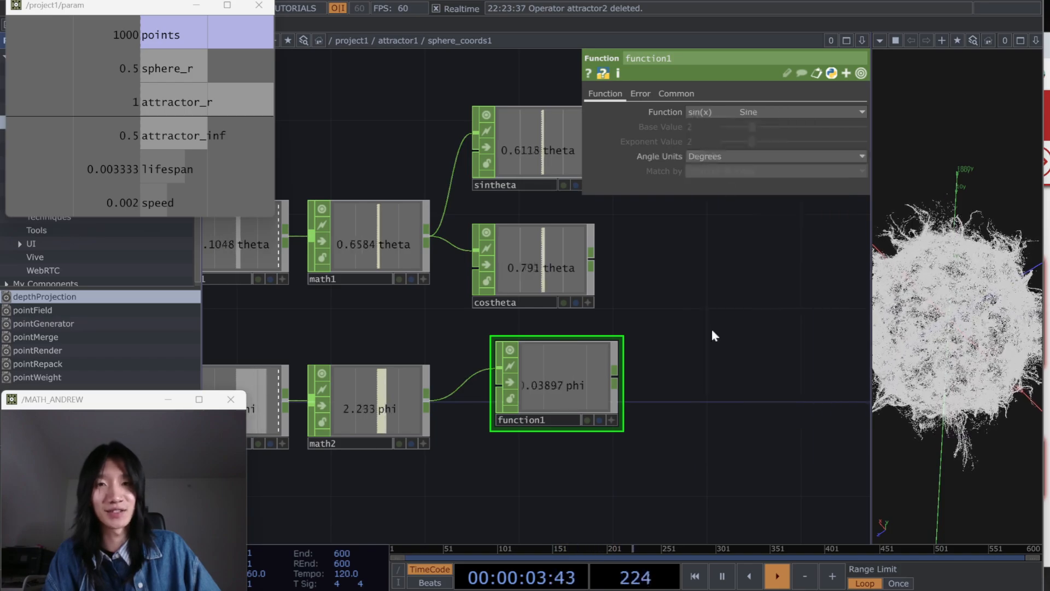
{"action": "left_click_drag", "start_coordinate": [718, 276], "coordinate": [747, 258]}
{"action": "left_click", "coordinate": [703, 157]}
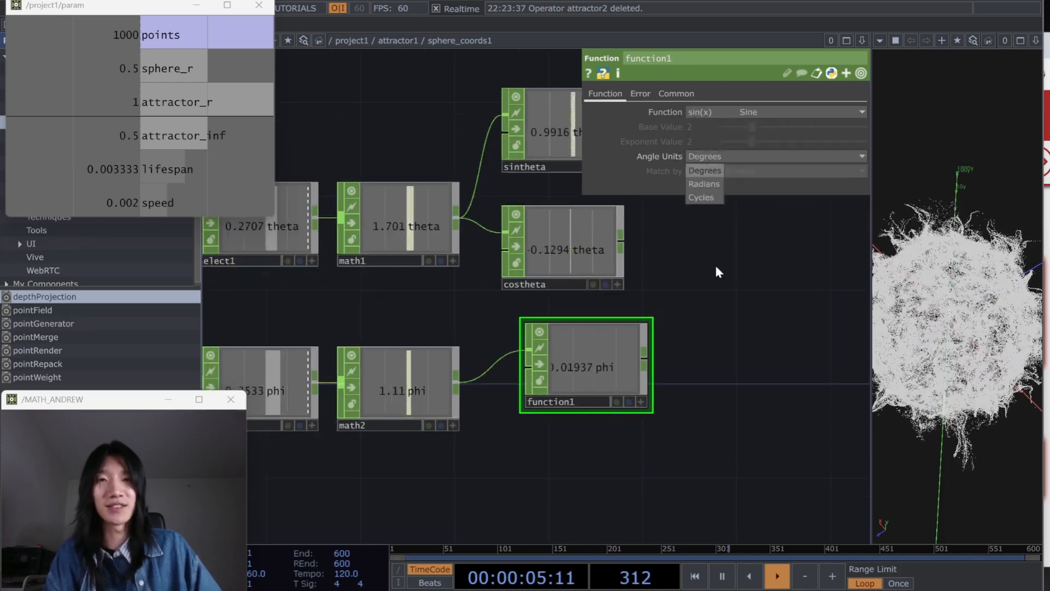
{"action": "left_click", "coordinate": [704, 184]}
{"action": "left_click_drag", "start_coordinate": [654, 393], "coordinate": [632, 392]}
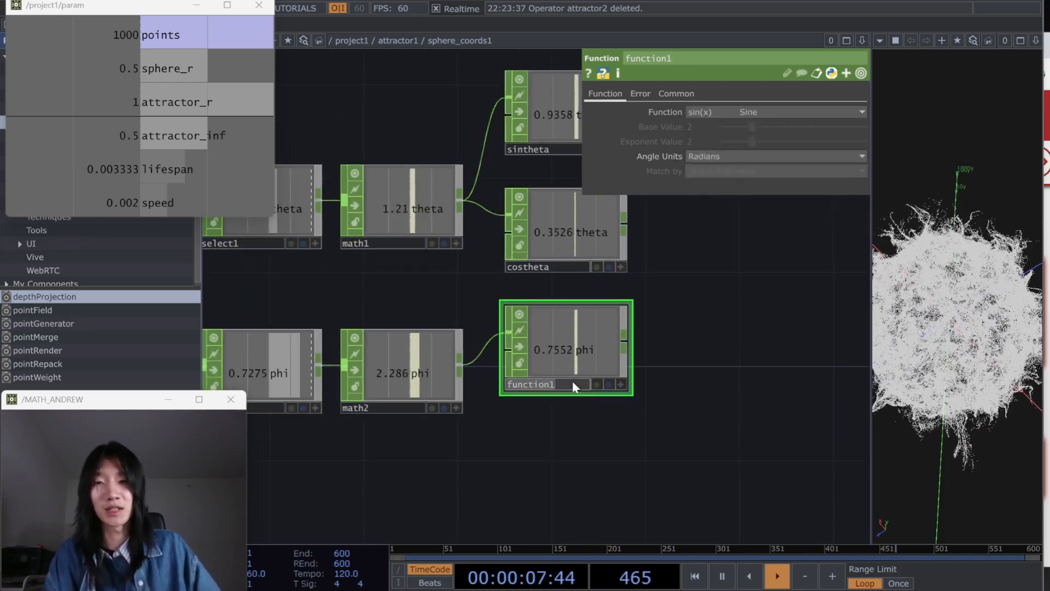
{"action": "left_click", "coordinate": [572, 384]}
{"action": "type", "text": "sinphi"}
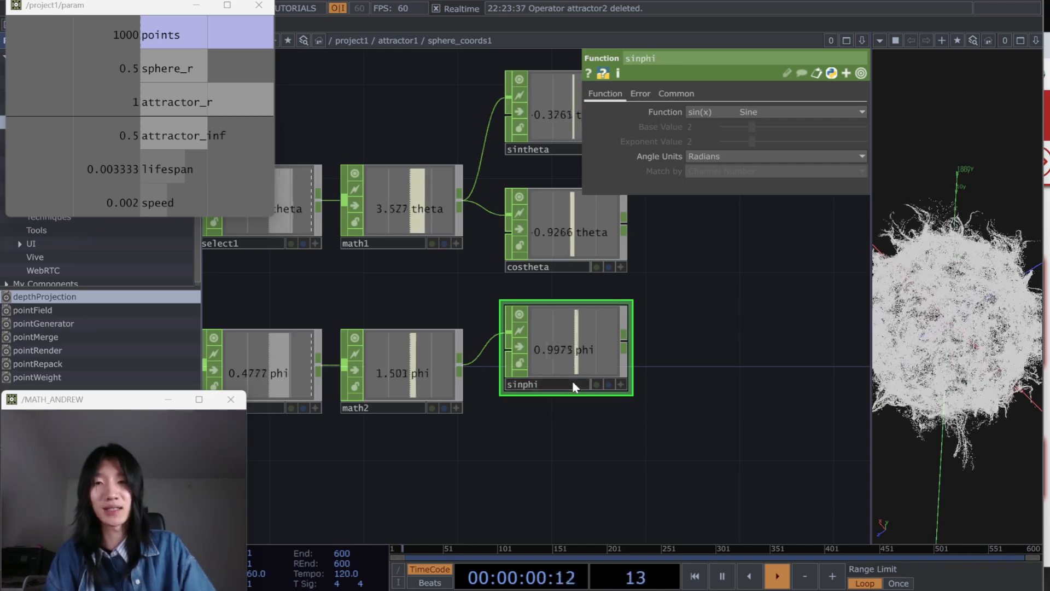
{"action": "key", "text": "Return"}
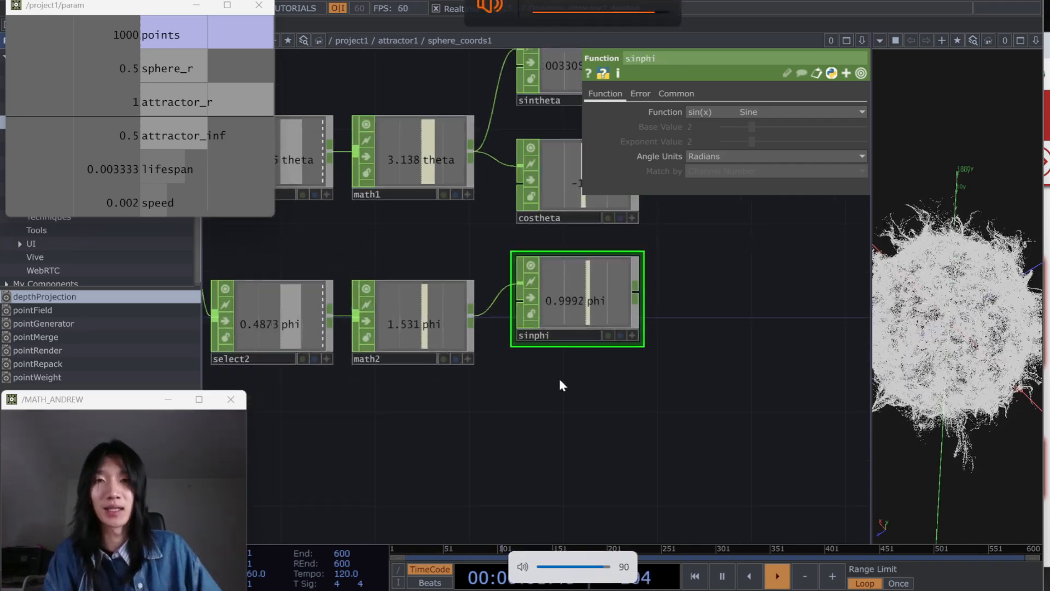
Step: Branch a second Function CHOP from math2's phi output and place it below sinphi
{"action": "left_click_drag", "start_coordinate": [471, 317], "coordinate": [539, 428]}
{"action": "type", "text": "funct"}
{"action": "key", "text": "Return"}
{"action": "left_click", "coordinate": [577, 430]}
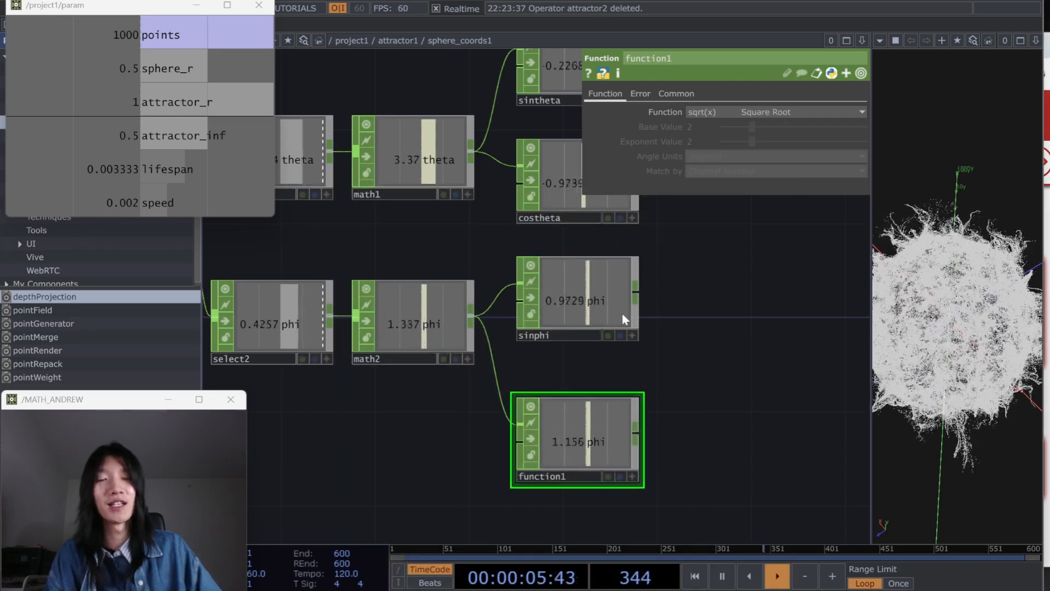
Step: Set the new phi Function CHOP to cos(x) with angle units in Radians, and rename it cosphi
{"action": "left_click", "coordinate": [730, 108]}
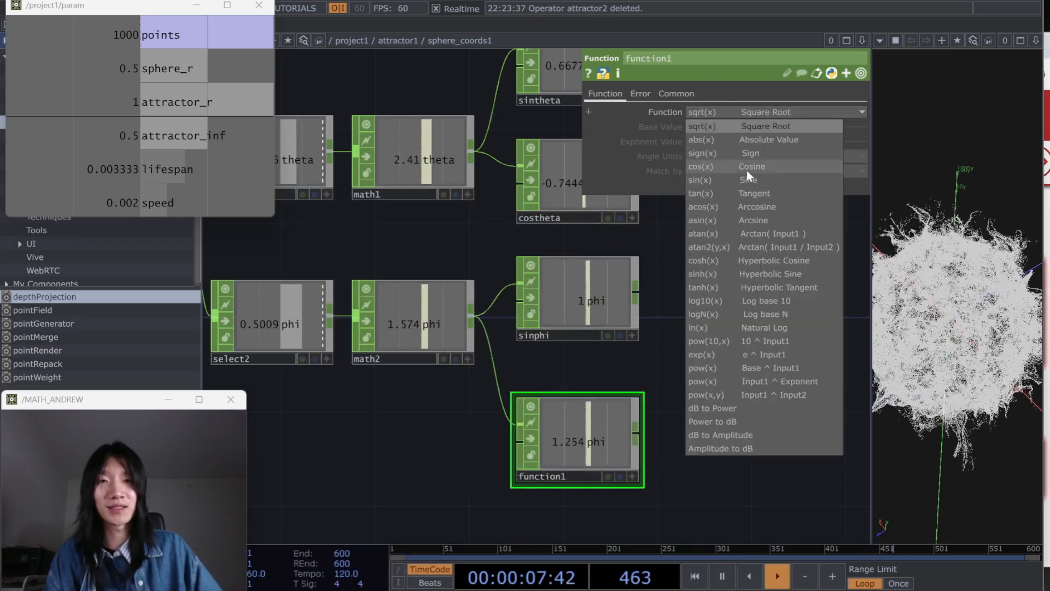
{"action": "left_click", "coordinate": [747, 168]}
{"action": "left_click", "coordinate": [717, 156]}
{"action": "left_click", "coordinate": [703, 184]}
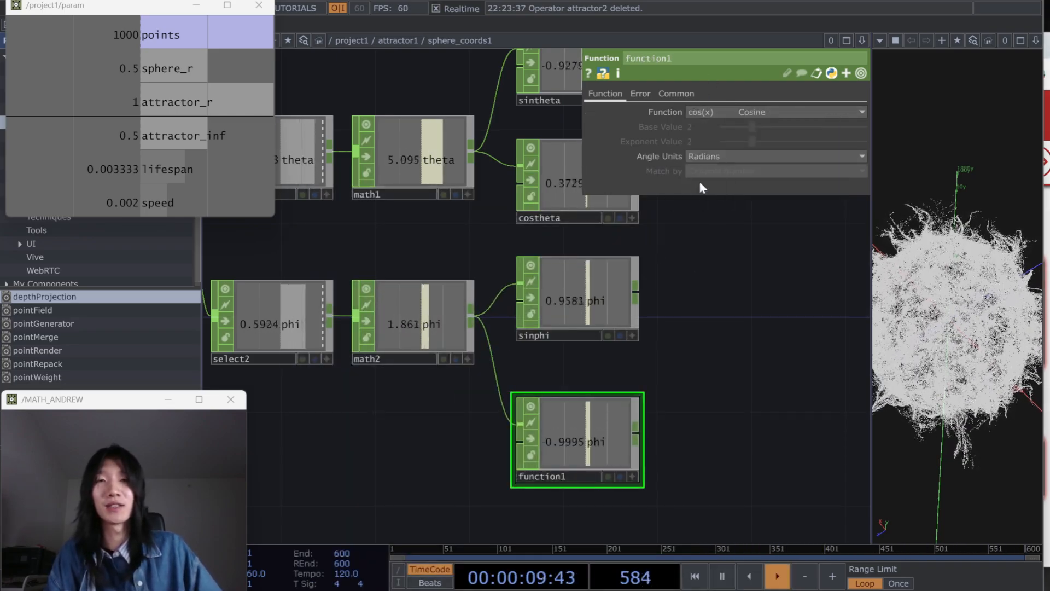
{"action": "left_click", "coordinate": [567, 480]}
{"action": "type", "text": "cosphi"}
{"action": "key", "text": "Return"}
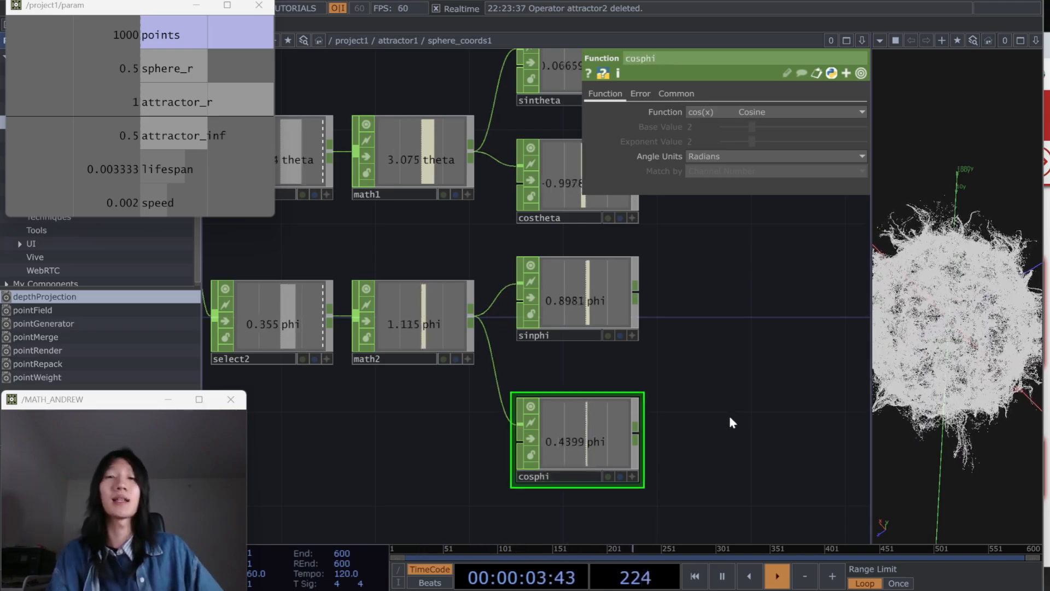
{"action": "scroll", "coordinate": [711, 422], "scroll_direction": "down", "scroll_amount": 3}
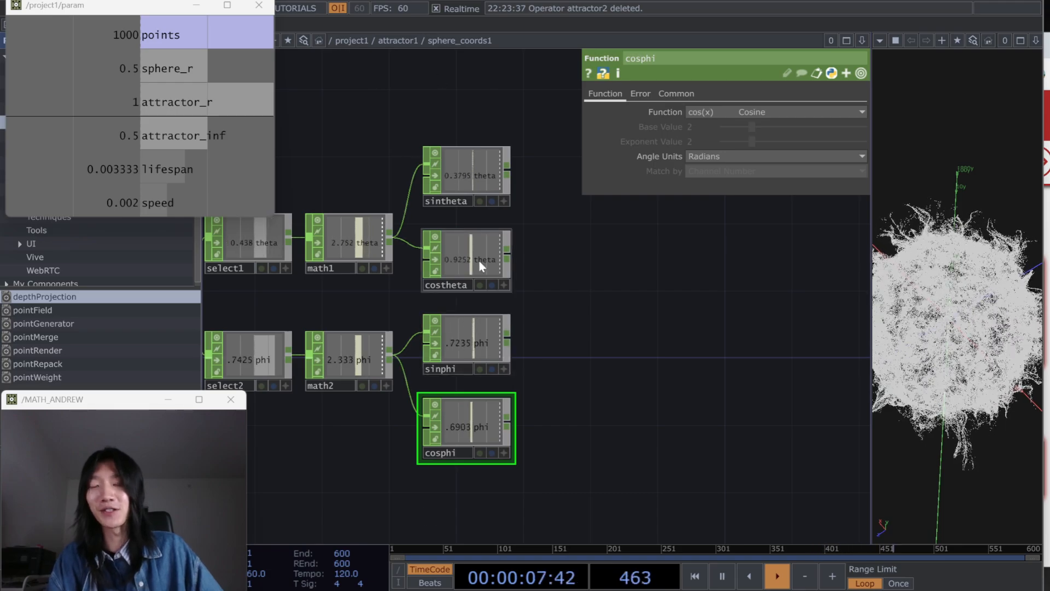
Step: Check the spherical coordinate formulas in the browser, and feed sinphi into a new Math CHOP in TouchDesigner
{"action": "key", "text": "alt+Tab"}
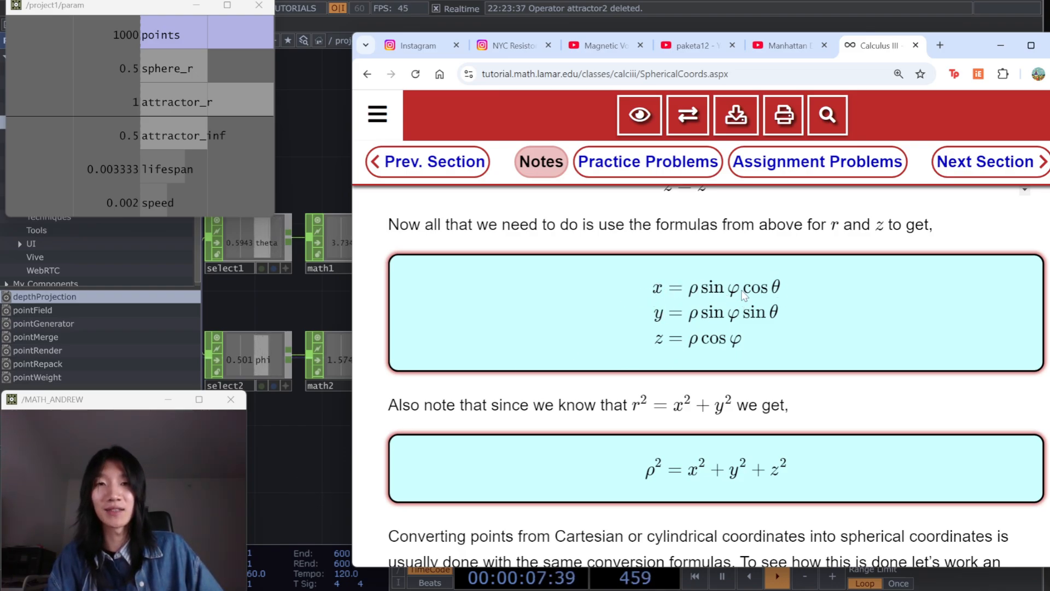
{"action": "left_click", "coordinate": [320, 453]}
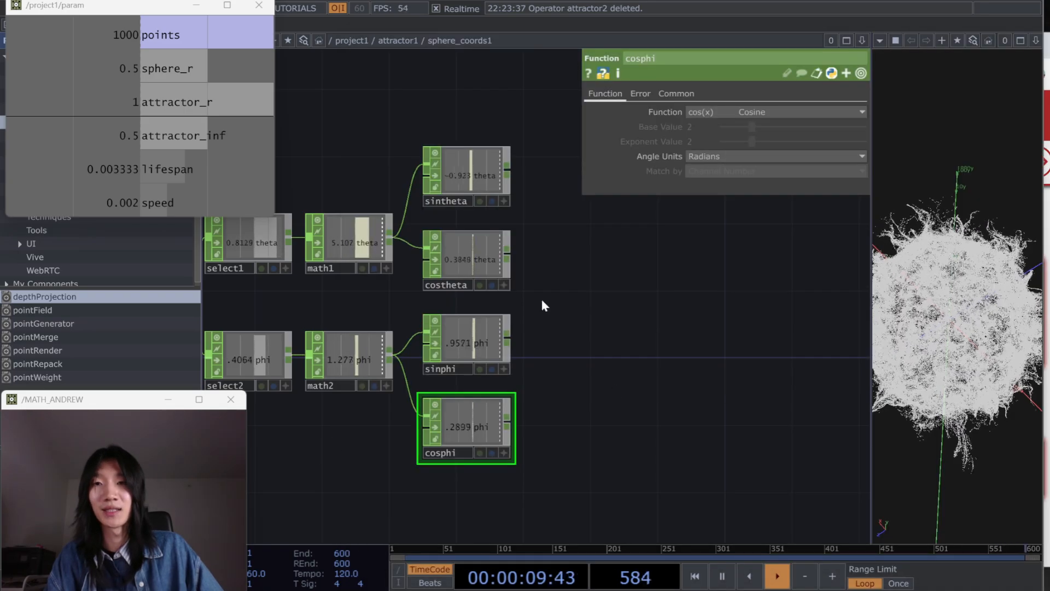
{"action": "left_click", "coordinate": [515, 338]}
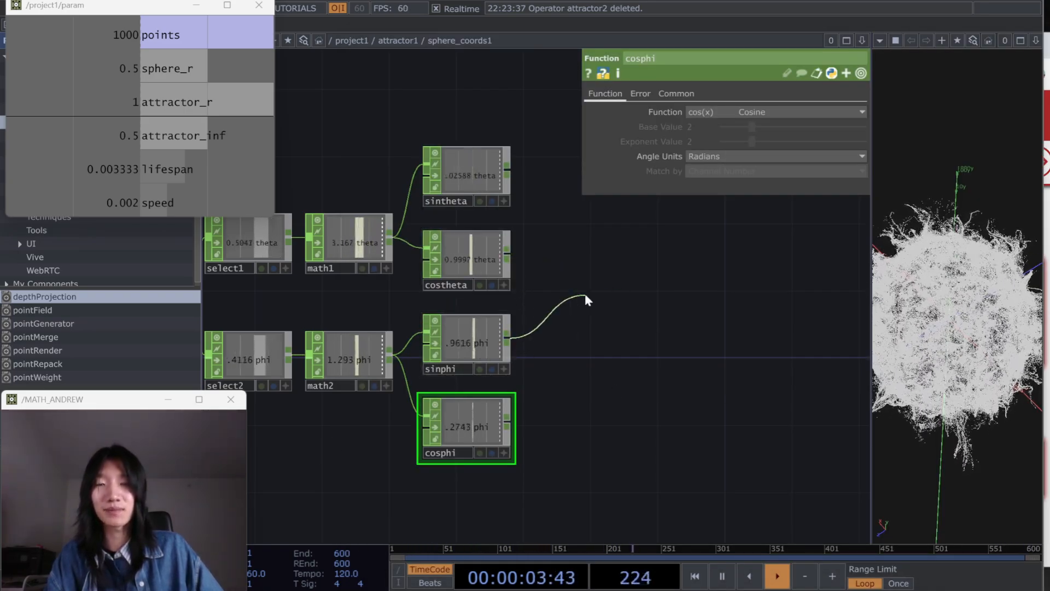
{"action": "key", "text": "Tab"}
{"action": "type", "text": "math"}
{"action": "key", "text": "Return"}
{"action": "left_click", "coordinate": [585, 294]}
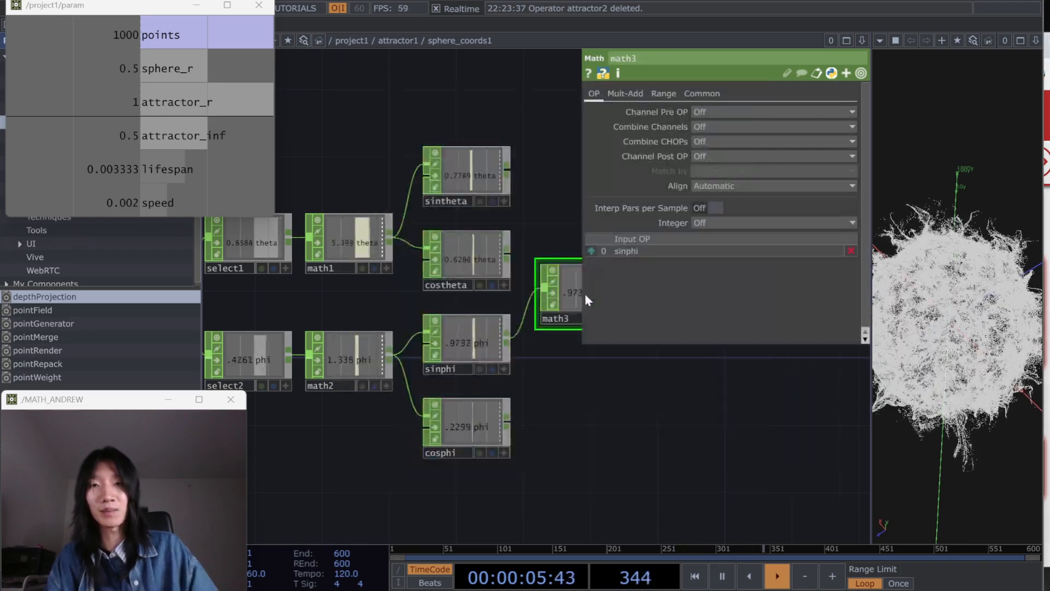
Step: Connect costheta as the second input of math3 and set Combine CHOPs to Multiply
{"action": "left_click_drag", "start_coordinate": [593, 443], "coordinate": [506, 441]}
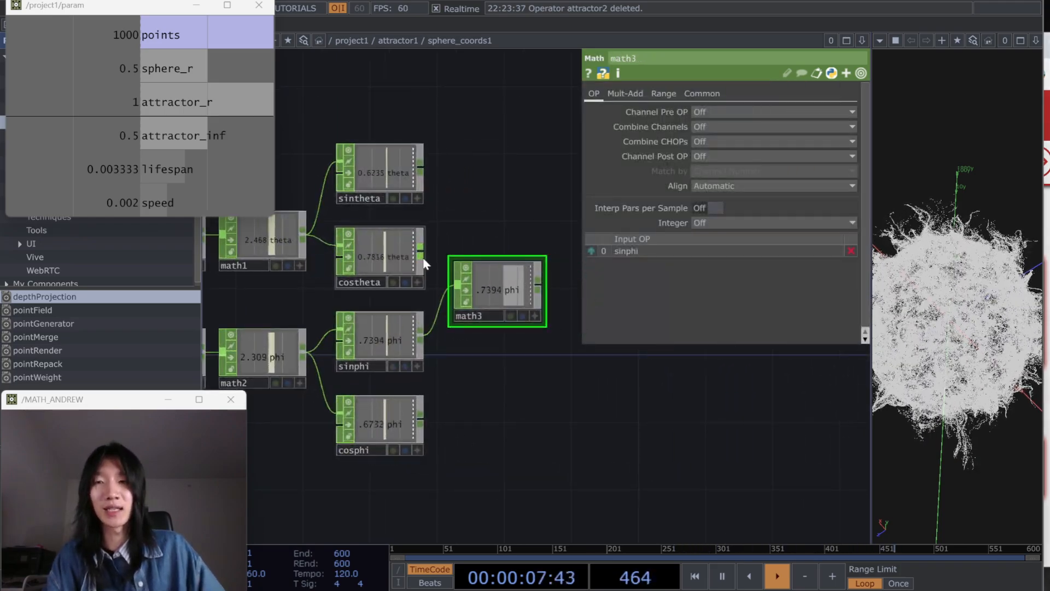
{"action": "left_click_drag", "start_coordinate": [423, 262], "coordinate": [458, 300]}
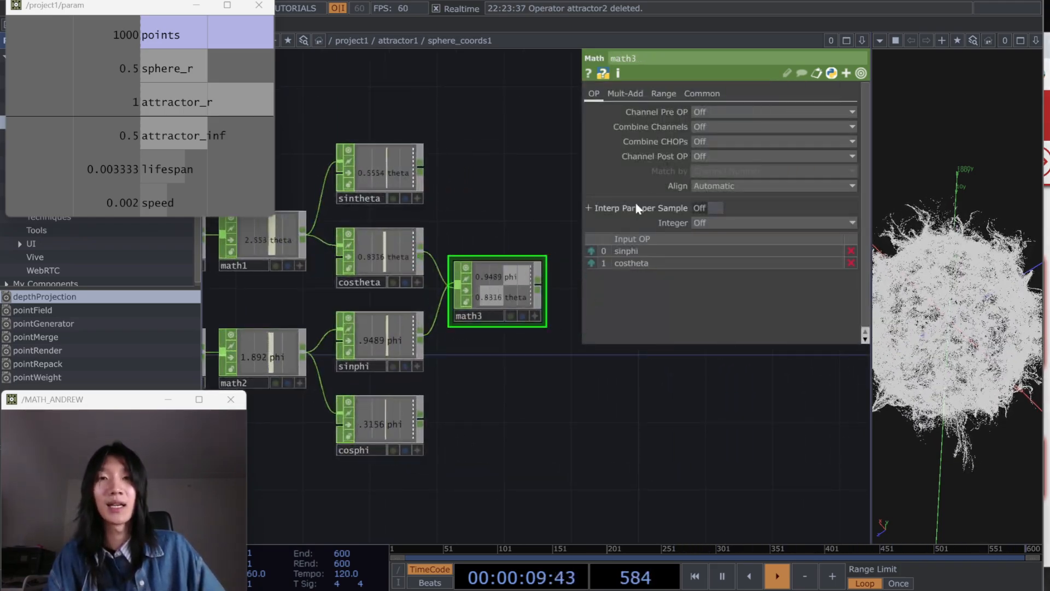
{"action": "left_click", "coordinate": [729, 140]}
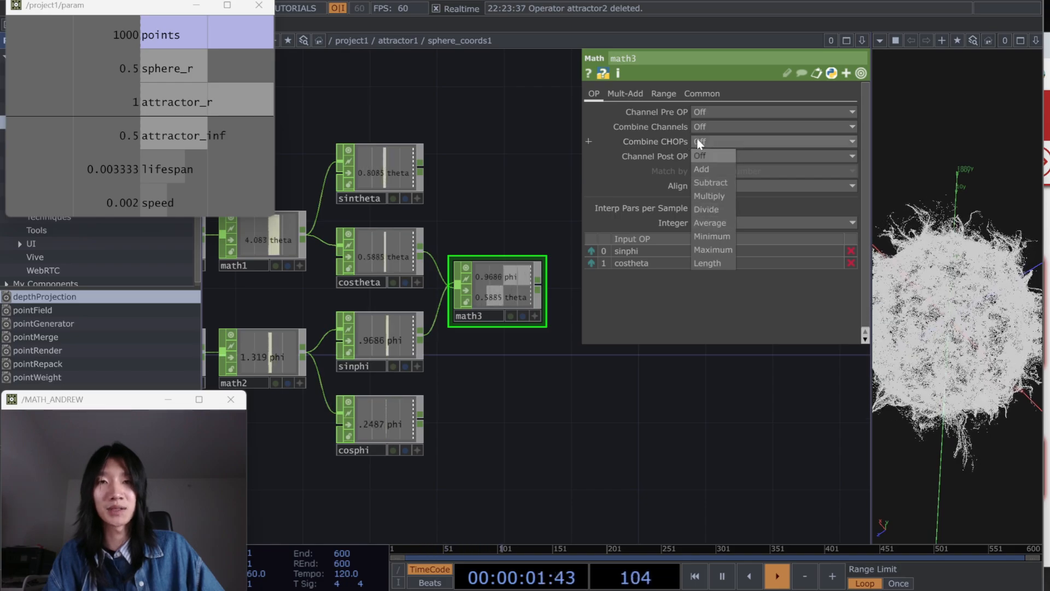
{"action": "left_click", "coordinate": [704, 138]}
{"action": "left_click", "coordinate": [704, 138]}
{"action": "left_click", "coordinate": [707, 197]}
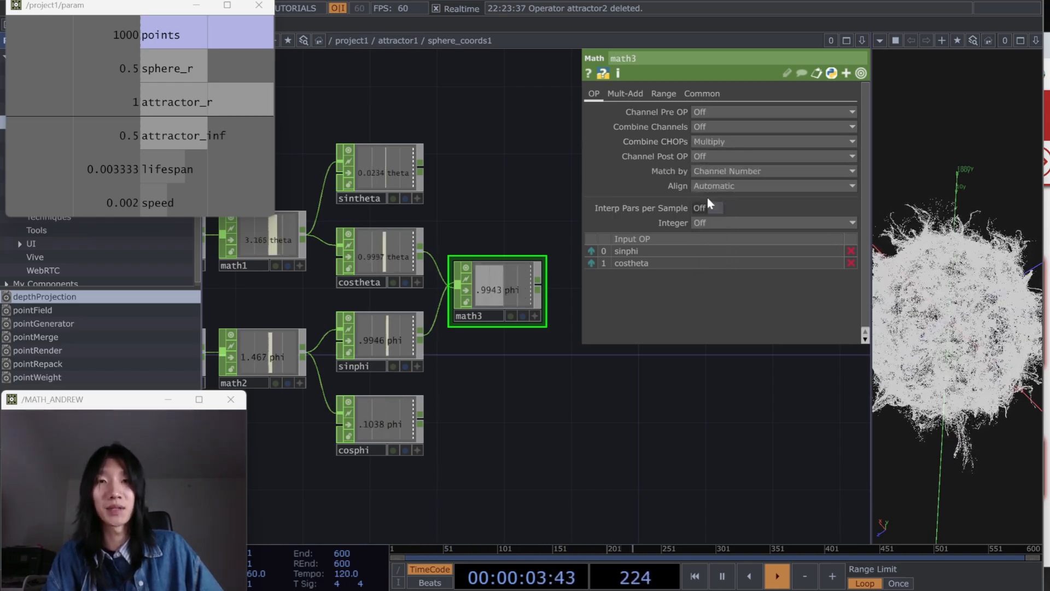
Step: Open the node color palette, move the webcam window clear of it, and color math3 red
{"action": "left_click_drag", "start_coordinate": [602, 401], "coordinate": [567, 407]}
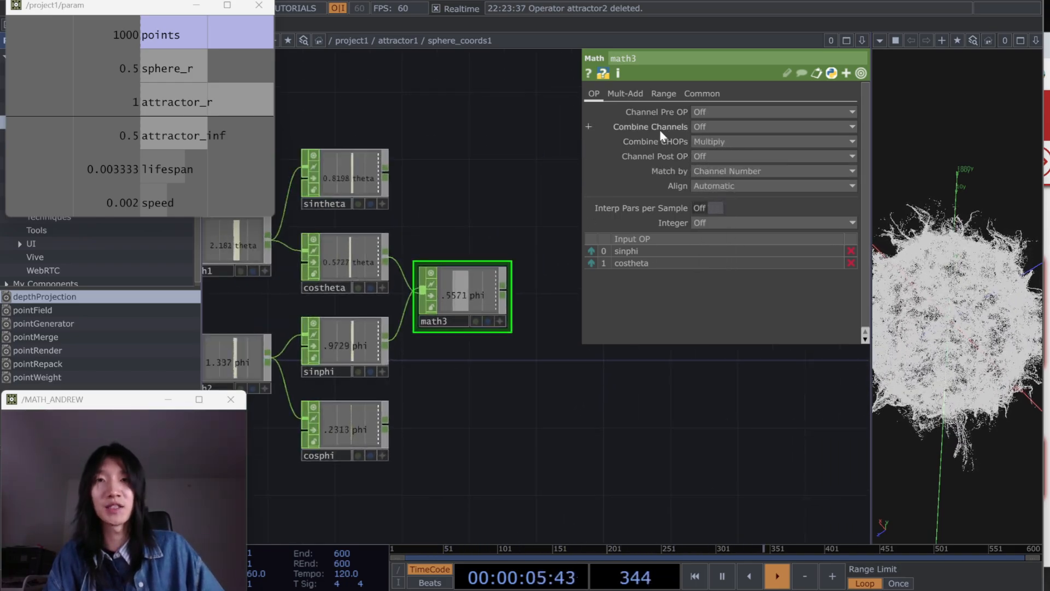
{"action": "left_click_drag", "start_coordinate": [590, 397], "coordinate": [628, 409]}
{"action": "left_click_drag", "start_coordinate": [518, 390], "coordinate": [509, 400]}
{"action": "left_click_drag", "start_coordinate": [487, 319], "coordinate": [504, 335]}
{"action": "left_click_drag", "start_coordinate": [533, 373], "coordinate": [561, 369]}
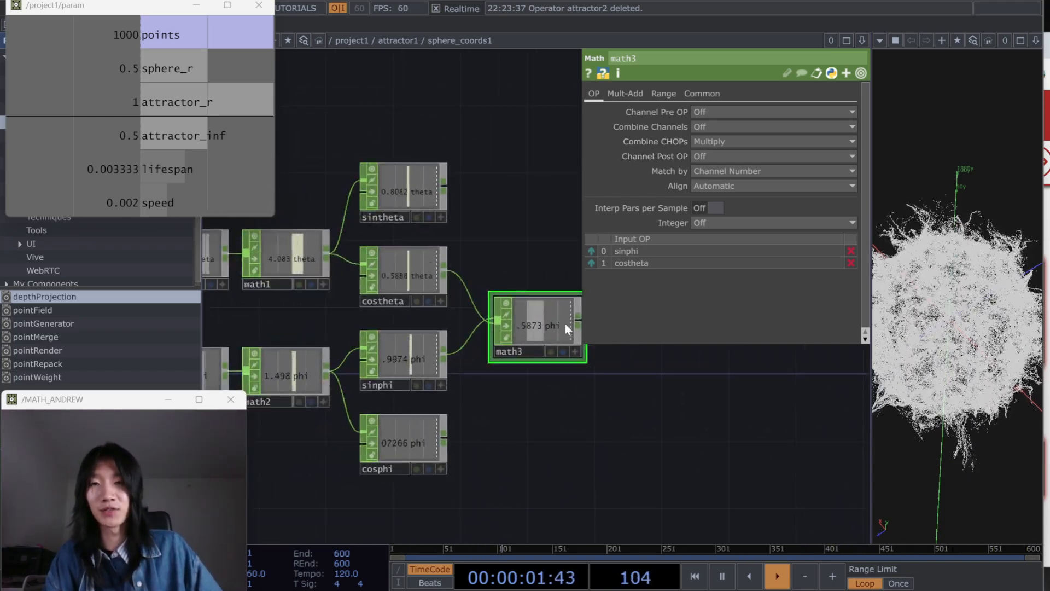
{"action": "key", "text": "c"}
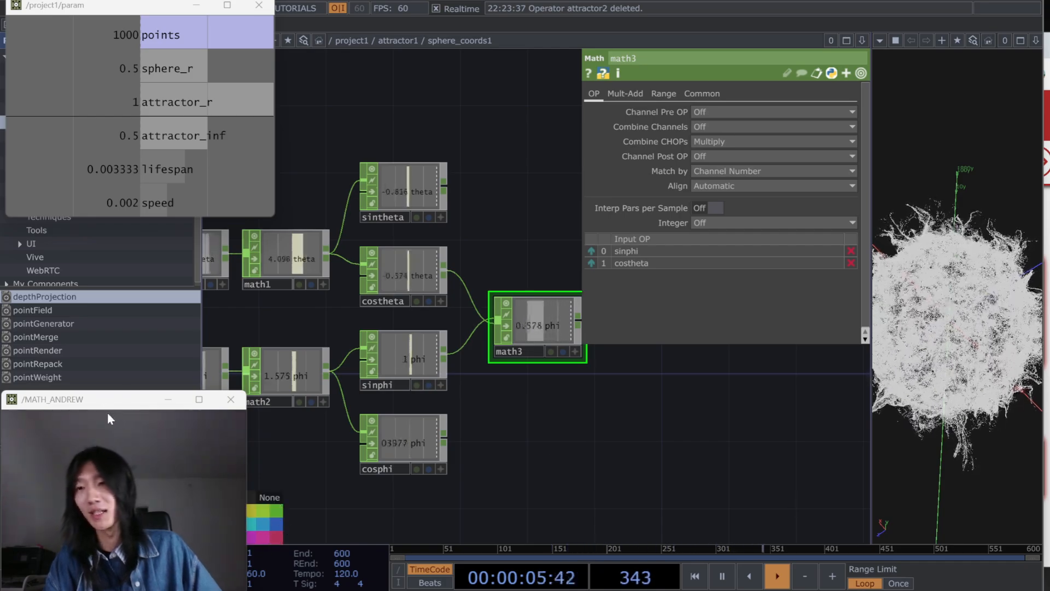
{"action": "left_click_drag", "start_coordinate": [108, 409], "coordinate": [116, 235]}
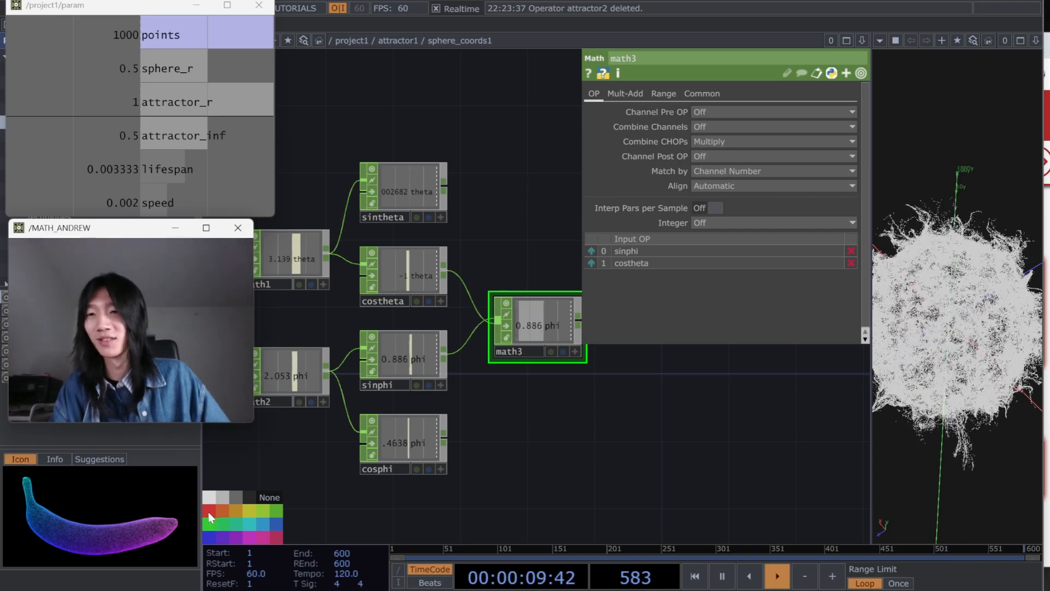
{"action": "left_click", "coordinate": [213, 512]}
{"action": "left_click_drag", "start_coordinate": [566, 384], "coordinate": [512, 384]}
Step: Recheck the y formula in the browser, and combine sintheta and sinphi in a new Math CHOP placed above math3
{"action": "key", "text": "alt+Tab"}
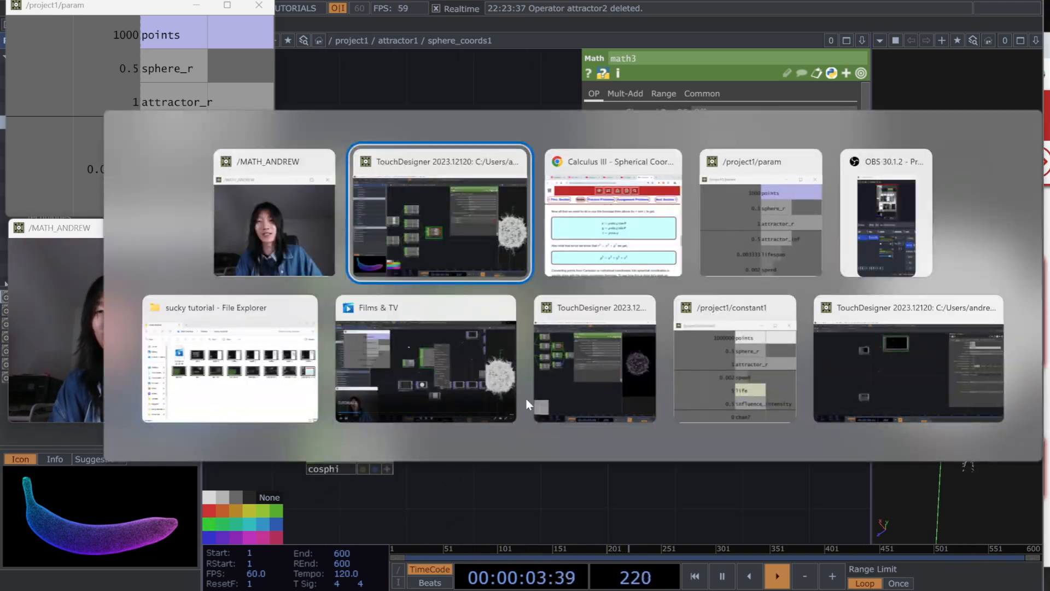
{"action": "left_click", "coordinate": [558, 236]}
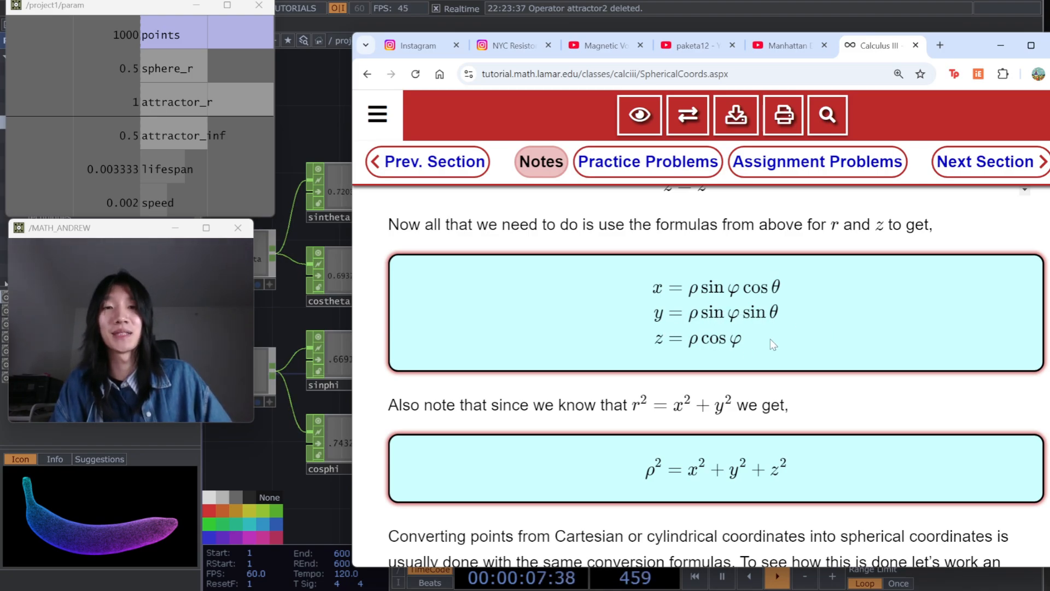
{"action": "left_click", "coordinate": [308, 497]}
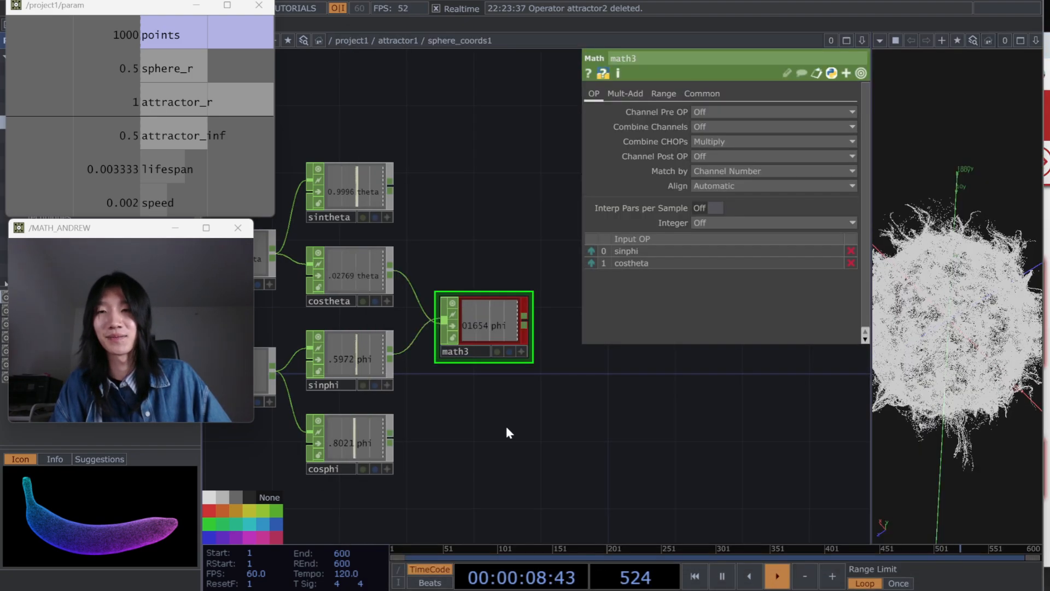
{"action": "left_click", "coordinate": [392, 188]}
{"action": "left_click", "coordinate": [478, 398]}
{"action": "type", "text": "math"}
{"action": "key", "text": "Return"}
{"action": "left_click_drag", "start_coordinate": [479, 399], "coordinate": [520, 210]}
{"action": "left_click", "coordinate": [390, 356]}
{"action": "left_click", "coordinate": [429, 204]}
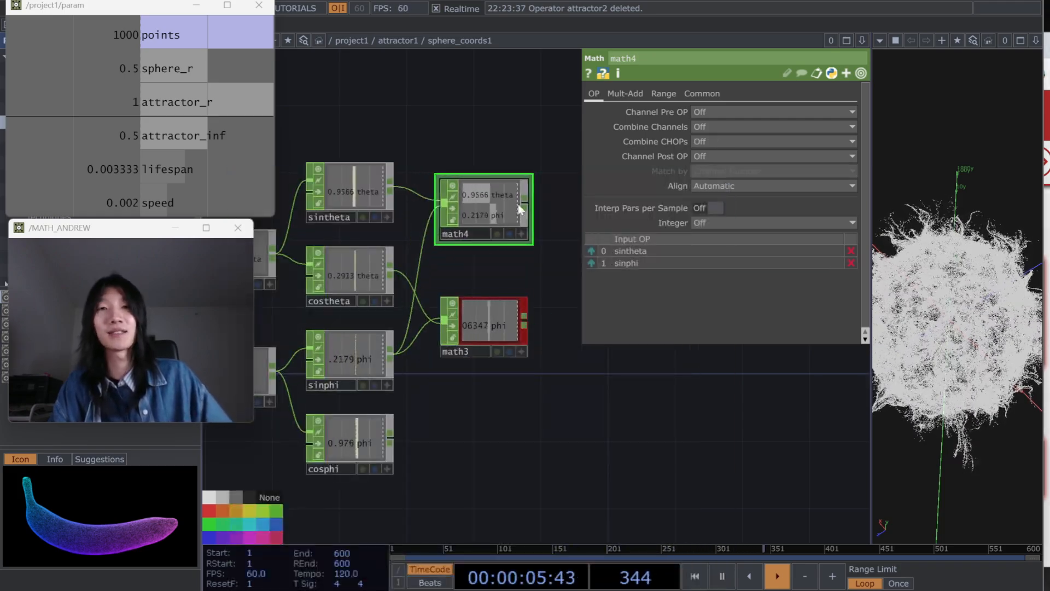
Step: Set math4's Combine CHOPs to Multiply and color the node green
{"action": "left_click", "coordinate": [732, 141]}
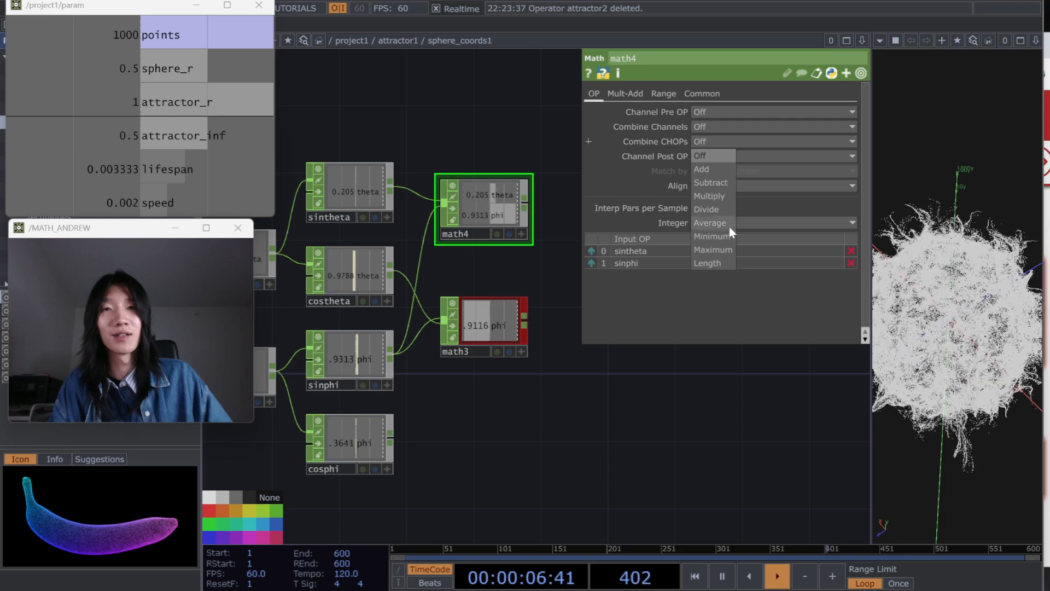
{"action": "left_click", "coordinate": [719, 197]}
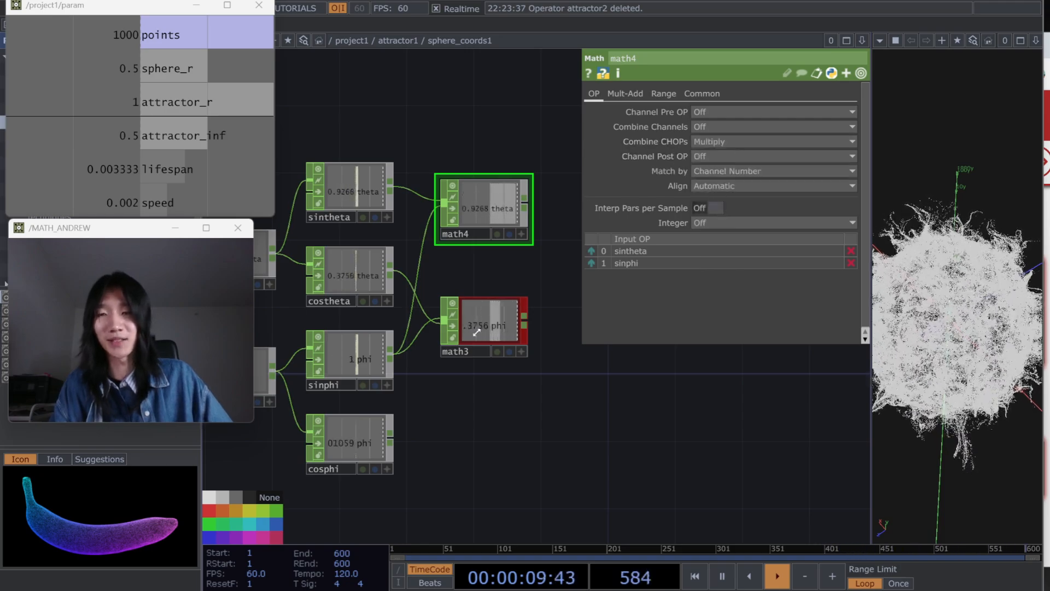
{"action": "left_click", "coordinate": [212, 527]}
{"action": "left_click_drag", "start_coordinate": [476, 212], "coordinate": [476, 229]}
{"action": "left_click_drag", "start_coordinate": [594, 440], "coordinate": [624, 439]}
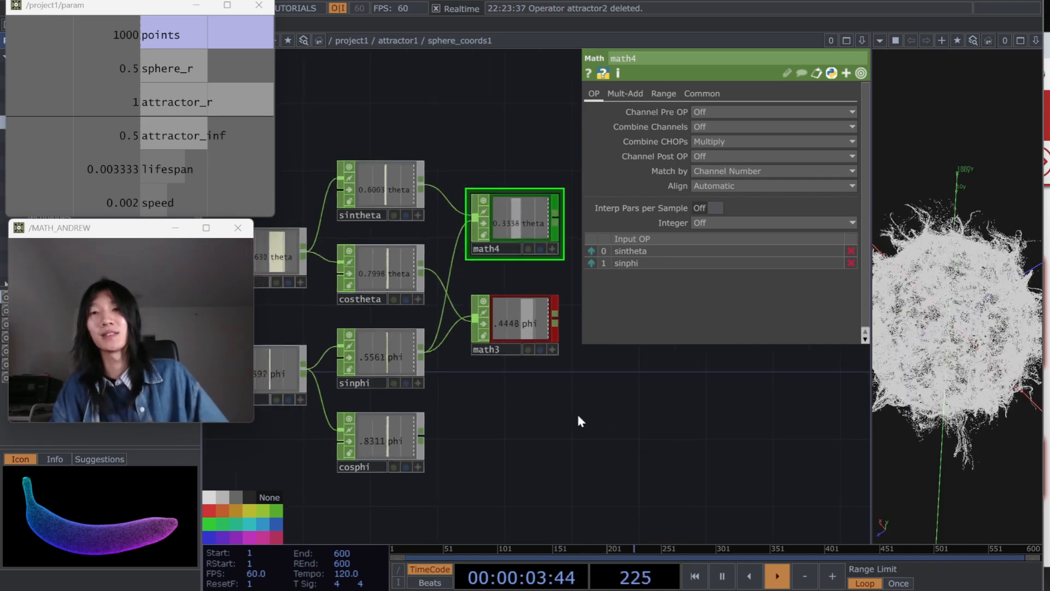
Step: Check the z formula in the browser, and add a Null CHOP after cosphi, placed in line with it
{"action": "key", "text": "alt+Tab"}
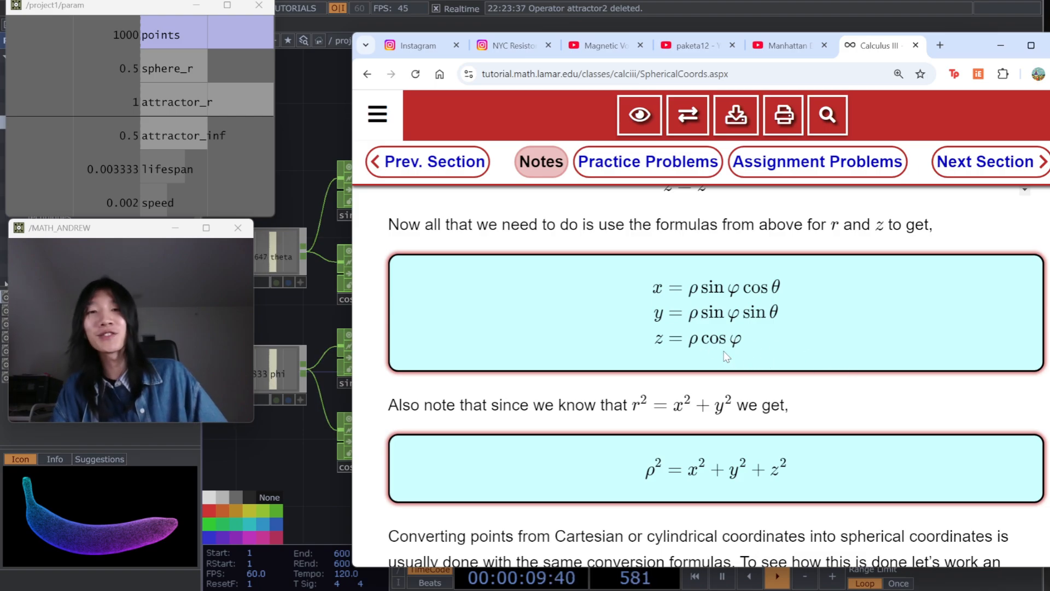
{"action": "left_click", "coordinate": [311, 489]}
{"action": "left_click_drag", "start_coordinate": [311, 489], "coordinate": [278, 487]}
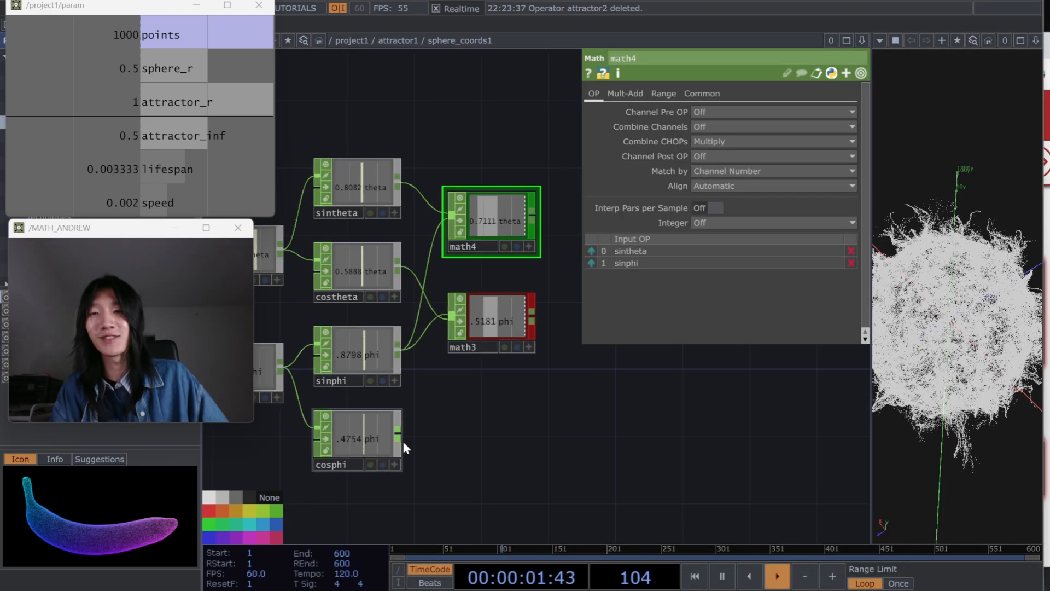
{"action": "left_click", "coordinate": [394, 436]}
{"action": "left_click", "coordinate": [474, 441]}
{"action": "type", "text": "null"}
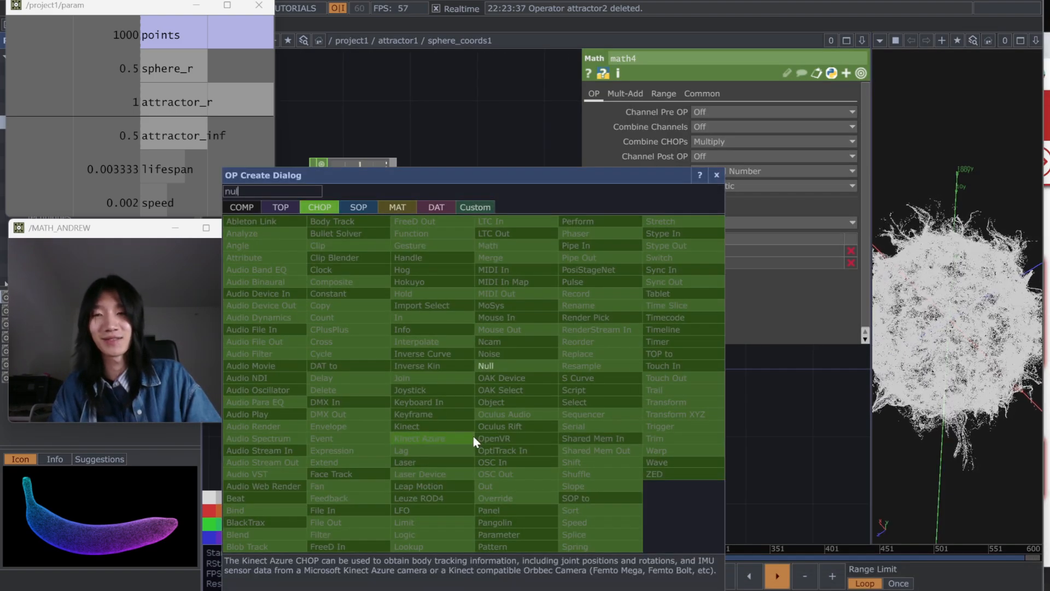
{"action": "key", "text": "Return"}
{"action": "left_click", "coordinate": [498, 439]}
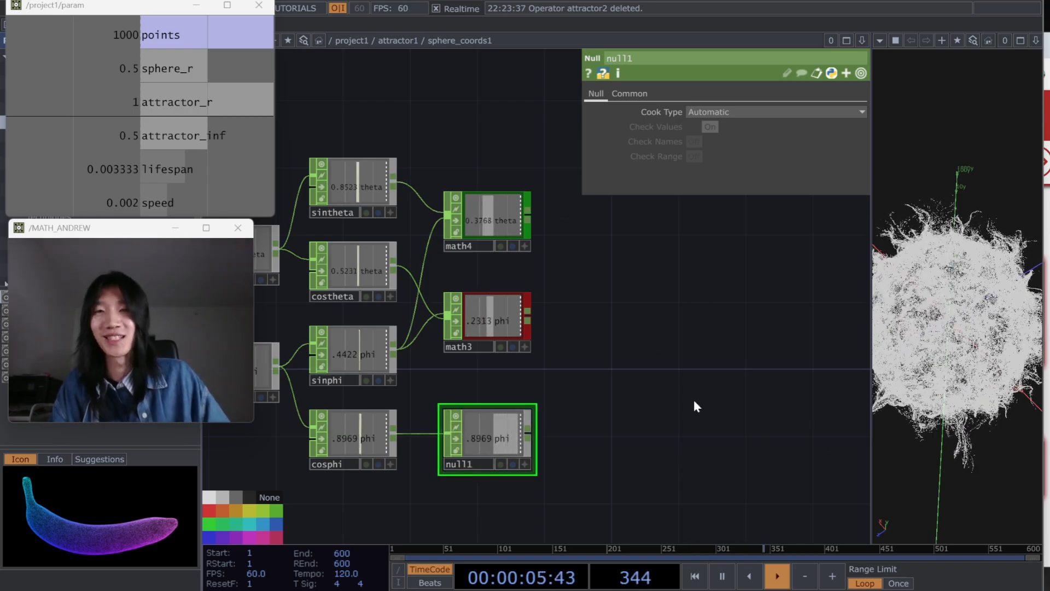
Step: Add a Merge CHOP fed by math4's output
{"action": "left_click", "coordinate": [531, 219]}
{"action": "left_click", "coordinate": [605, 306]}
{"action": "type", "text": "merge"}
{"action": "key", "text": "Return"}
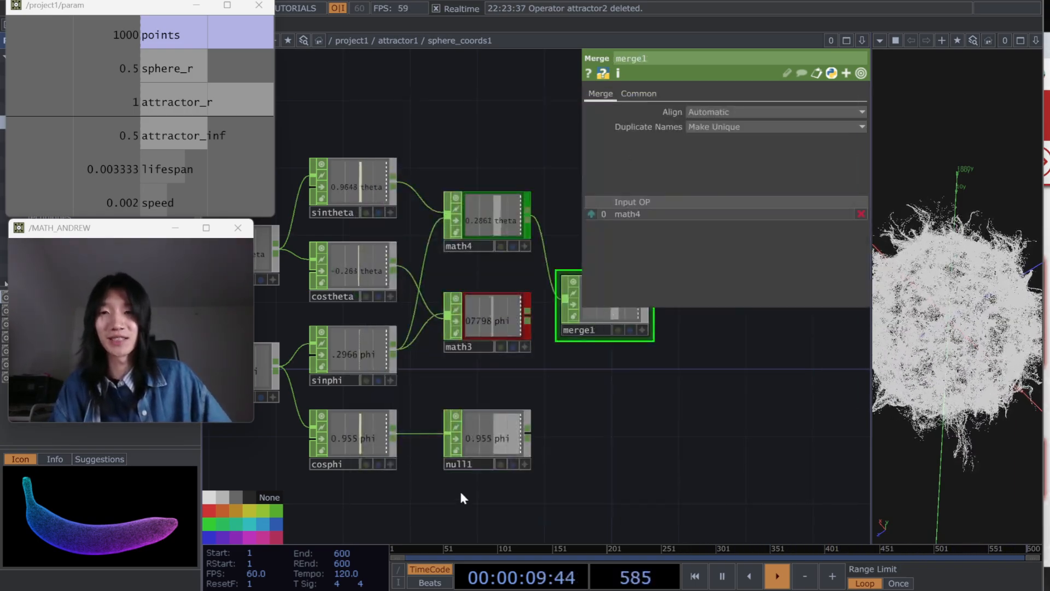
Step: Color the null1 node blue and shift merge1 slightly away from the math nodes
{"action": "left_click", "coordinate": [489, 454]}
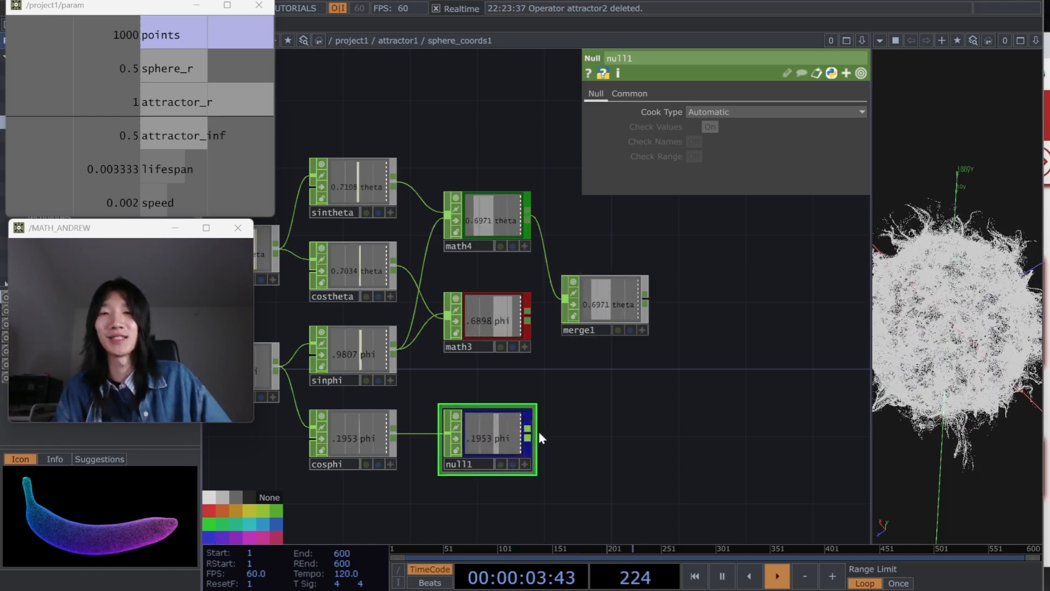
{"action": "left_click_drag", "start_coordinate": [567, 302], "coordinate": [583, 301]}
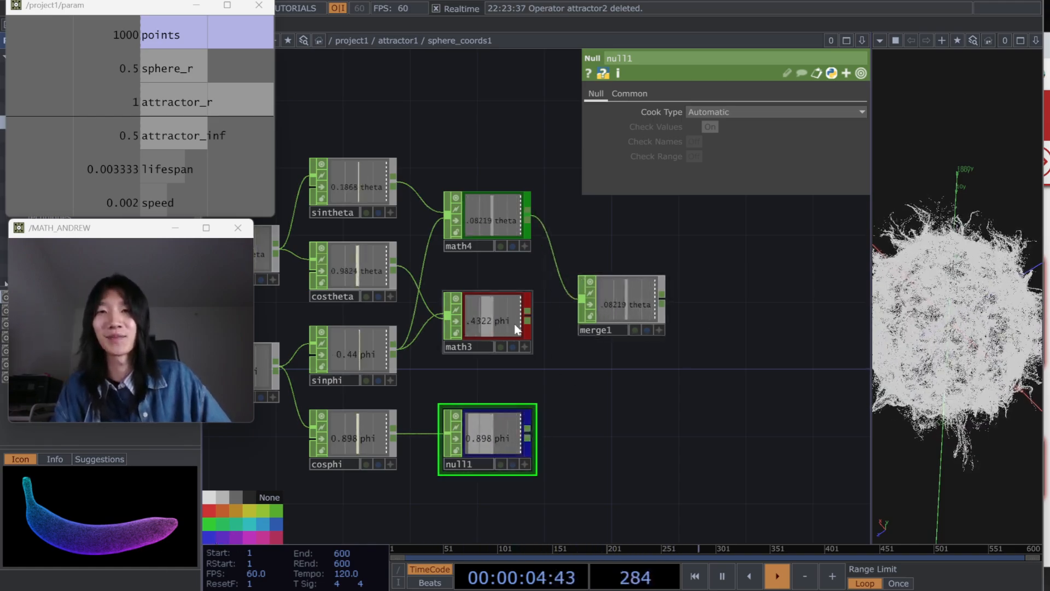
Step: Swap the vertical order of the two product nodes, placing math3 above math4
{"action": "right_click", "coordinate": [550, 311]}
{"action": "left_click", "coordinate": [520, 286]}
{"action": "left_click_drag", "start_coordinate": [487, 295], "coordinate": [487, 109]}
{"action": "left_click_drag", "start_coordinate": [487, 230], "coordinate": [486, 297]}
{"action": "left_click_drag", "start_coordinate": [482, 159], "coordinate": [481, 225]}
{"action": "left_click_drag", "start_coordinate": [481, 284], "coordinate": [482, 318]}
Step: Disconnect merge1 from its input and delete it
{"action": "right_click", "coordinate": [581, 297]}
{"action": "left_click", "coordinate": [613, 339]}
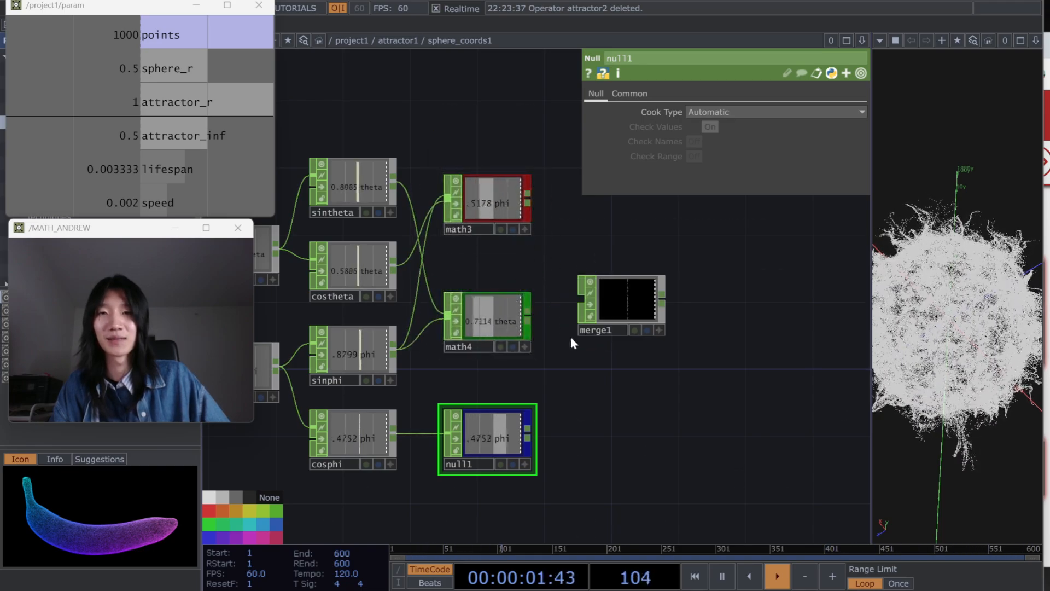
{"action": "left_click", "coordinate": [660, 324]}
{"action": "key", "text": "Delete"}
Step: Adjust the positions of math3 and null1 to space them evenly around math4 in one column
{"action": "left_click", "coordinate": [421, 186]}
{"action": "left_click", "coordinate": [487, 205]}
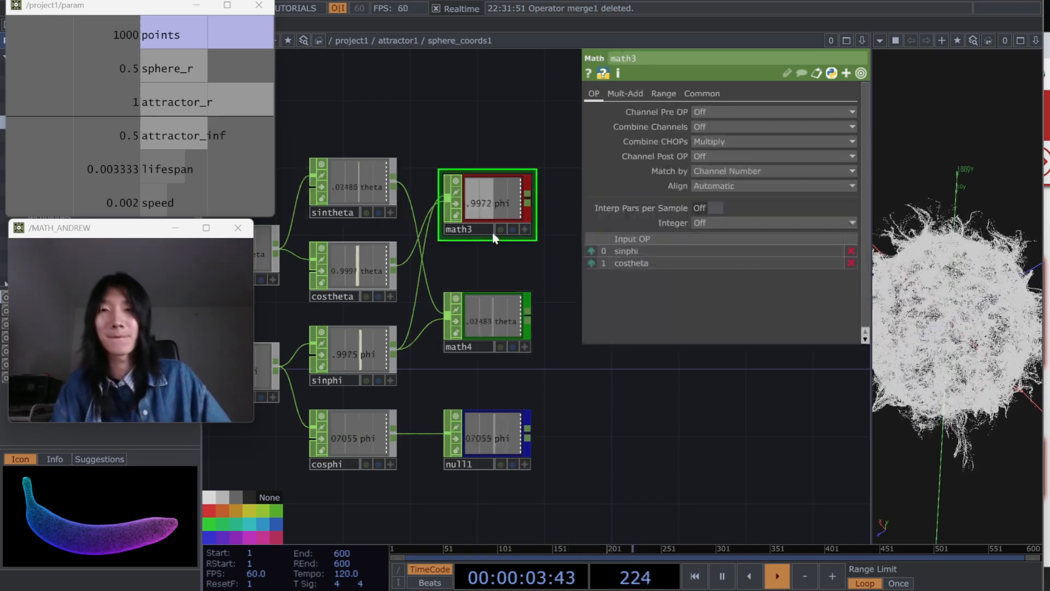
{"action": "left_click_drag", "start_coordinate": [480, 201], "coordinate": [479, 218]}
{"action": "left_click_drag", "start_coordinate": [489, 437], "coordinate": [489, 420]}
{"action": "left_click_drag", "start_coordinate": [562, 436], "coordinate": [499, 427]}
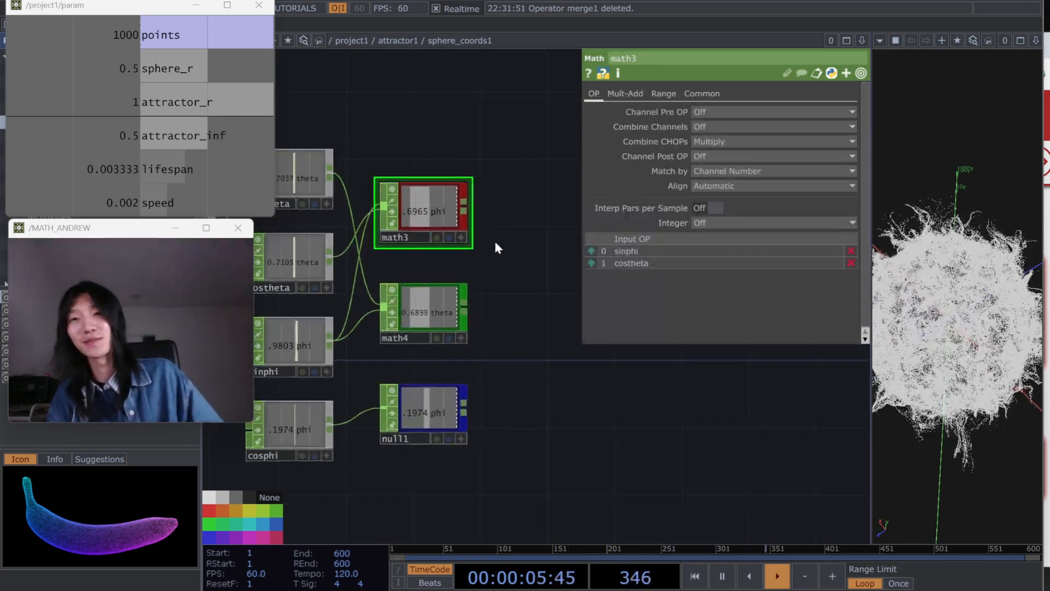
Step: Add a Merge CHOP fed by math3 and place it beside the math nodes
{"action": "key", "text": "Tab"}
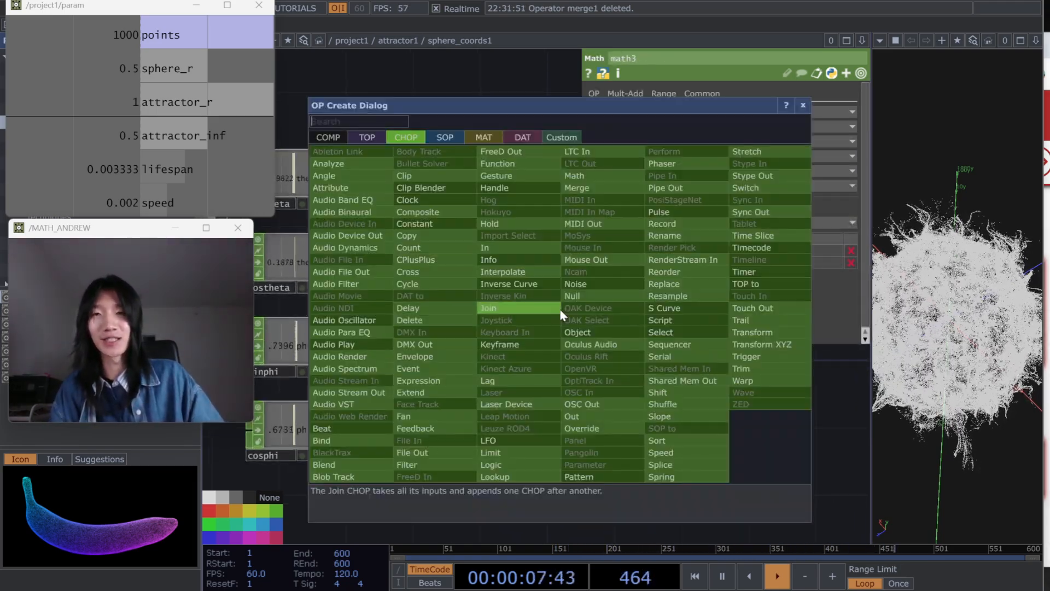
{"action": "key", "text": "Escape"}
{"action": "left_click_drag", "start_coordinate": [466, 209], "coordinate": [539, 304]}
{"action": "type", "text": "me"}
{"action": "key", "text": "Return"}
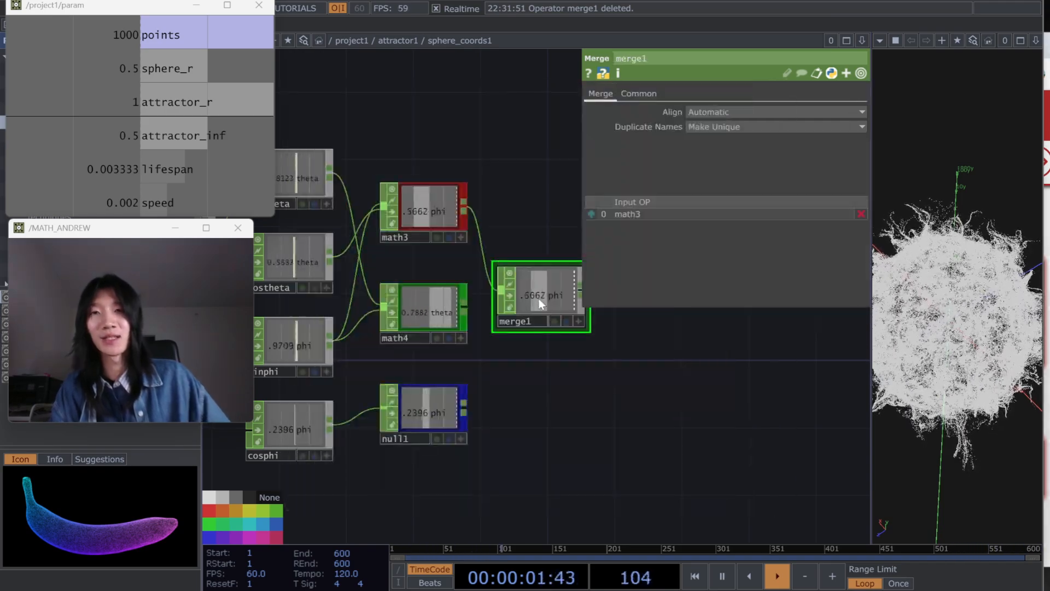
Step: Wire math4 and null1 into merge1 as its second and third inputs, then shift merge1 slightly
{"action": "left_click_drag", "start_coordinate": [470, 311], "coordinate": [519, 289]}
{"action": "left_click_drag", "start_coordinate": [474, 396], "coordinate": [481, 395]}
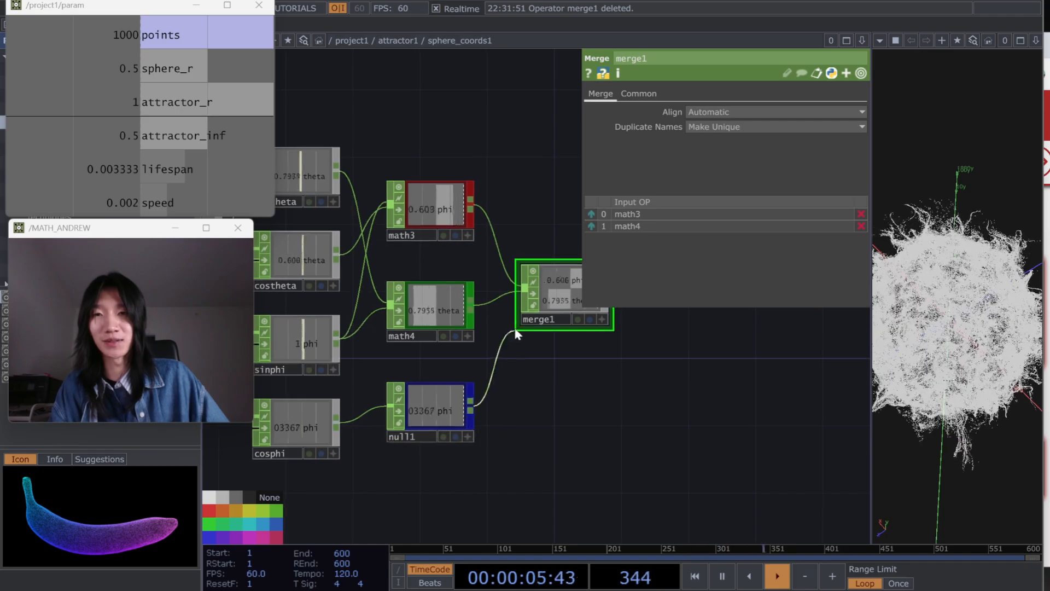
{"action": "left_click_drag", "start_coordinate": [516, 330], "coordinate": [524, 288]}
{"action": "left_click_drag", "start_coordinate": [501, 293], "coordinate": [443, 254]}
{"action": "left_click_drag", "start_coordinate": [535, 284], "coordinate": [535, 300]}
{"action": "left_click_drag", "start_coordinate": [523, 232], "coordinate": [481, 232]}
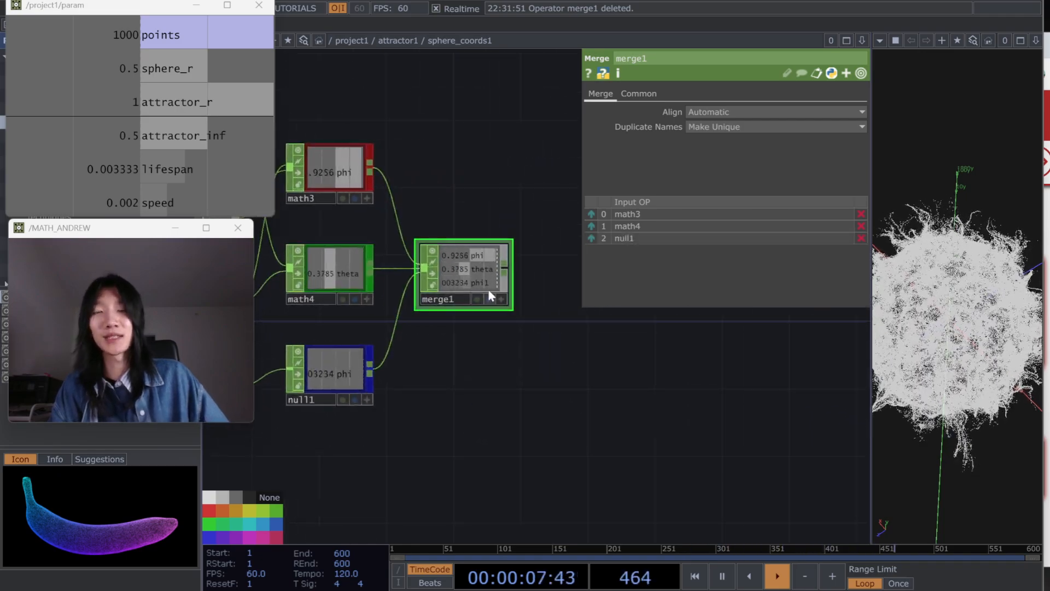
Step: Append a Rename CHOP to merge1 and rename all its channels to x y z
{"action": "right_click", "coordinate": [506, 269]}
{"action": "type", "text": "rena"}
{"action": "key", "text": "Return"}
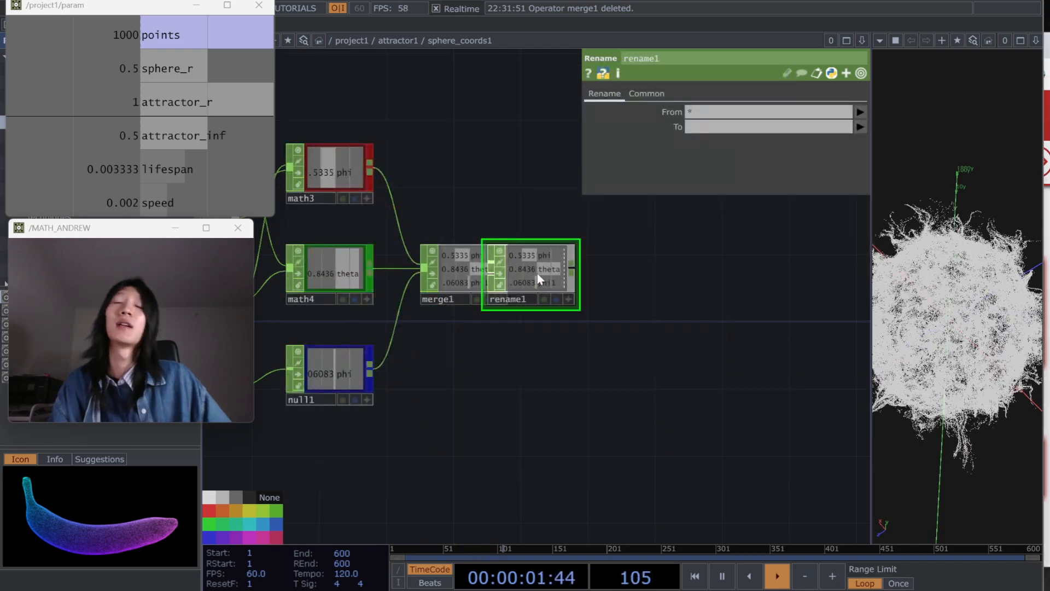
{"action": "left_click", "coordinate": [538, 274]}
{"action": "left_click", "coordinate": [722, 126]}
{"action": "type", "text": "x y z"}
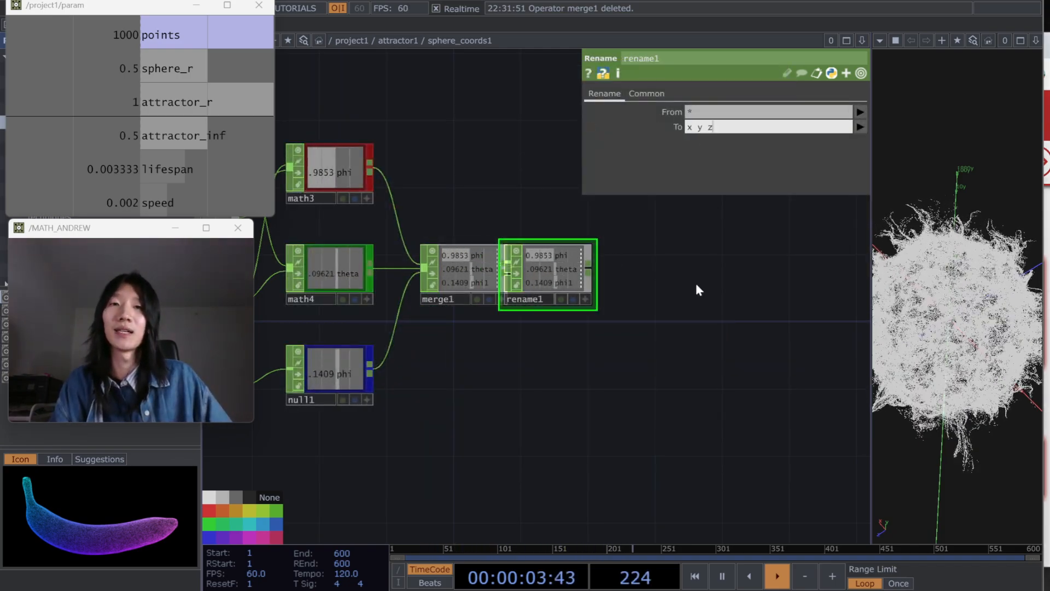
{"action": "key", "text": "Return"}
{"action": "scroll", "coordinate": [561, 282], "scroll_direction": "up", "scroll_amount": 1}
{"action": "scroll", "coordinate": [561, 282], "scroll_direction": "up", "scroll_amount": 2}
{"action": "scroll", "coordinate": [507, 261], "scroll_direction": "down", "scroll_amount": 4}
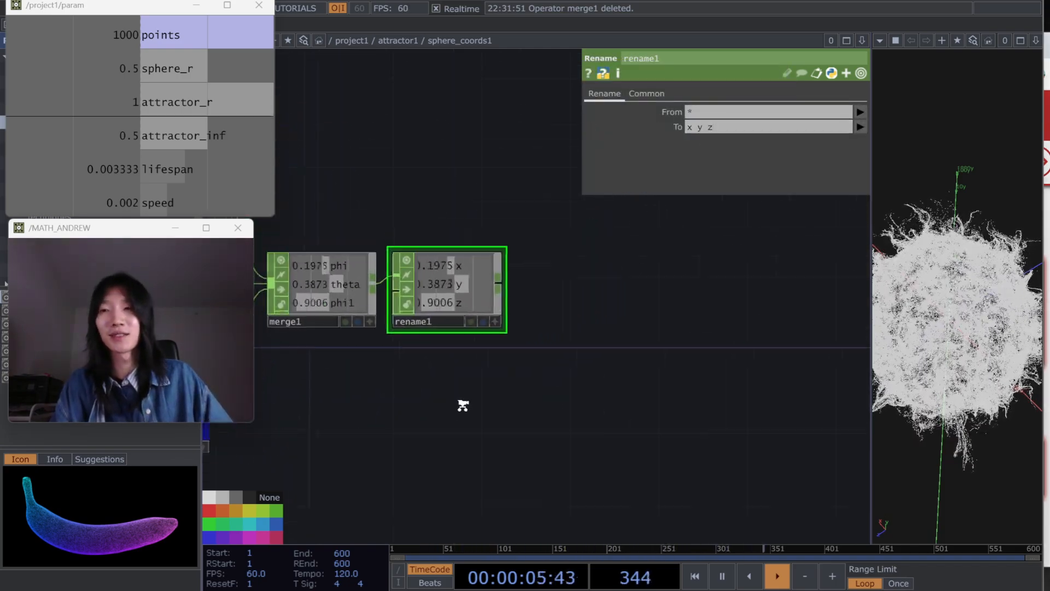
Step: Append a Math CHOP to rename1 and link its Multiply value to the attractor_r channel of param
{"action": "left_click", "coordinate": [525, 301]}
{"action": "left_click", "coordinate": [596, 304]}
{"action": "type", "text": "mat"}
{"action": "key", "text": "Return"}
{"action": "left_click", "coordinate": [596, 307]}
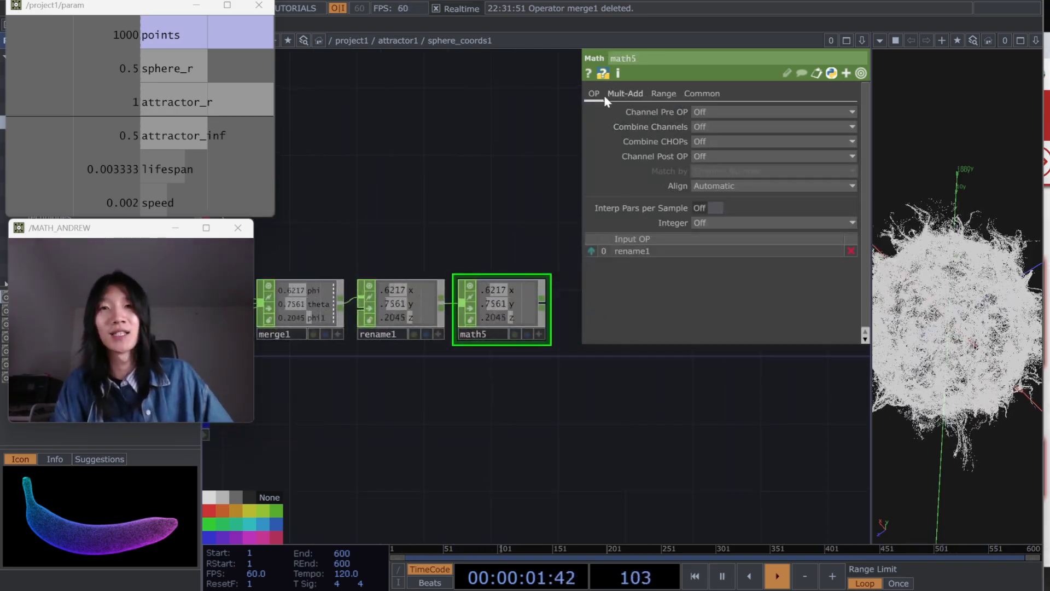
{"action": "left_click", "coordinate": [625, 94]}
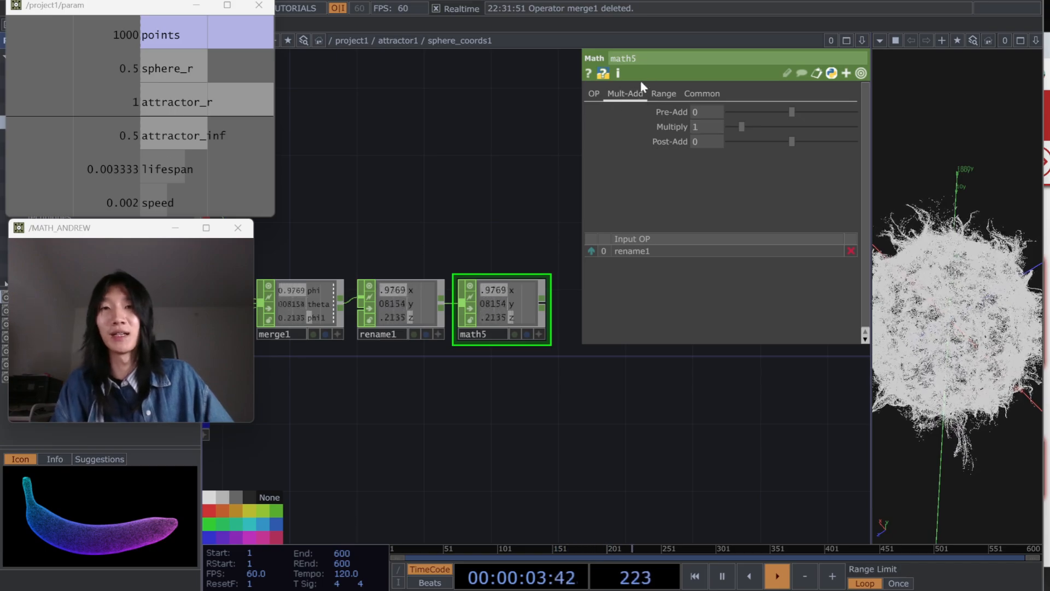
{"action": "left_click_drag", "start_coordinate": [200, 104], "coordinate": [708, 123]}
{"action": "left_click", "coordinate": [708, 123]}
Step: Append a Null CHOP to math5 and name it attractor_coord
{"action": "left_click", "coordinate": [465, 372]}
{"action": "left_click", "coordinate": [539, 372]}
{"action": "type", "text": "nul"}
{"action": "key", "text": "Return"}
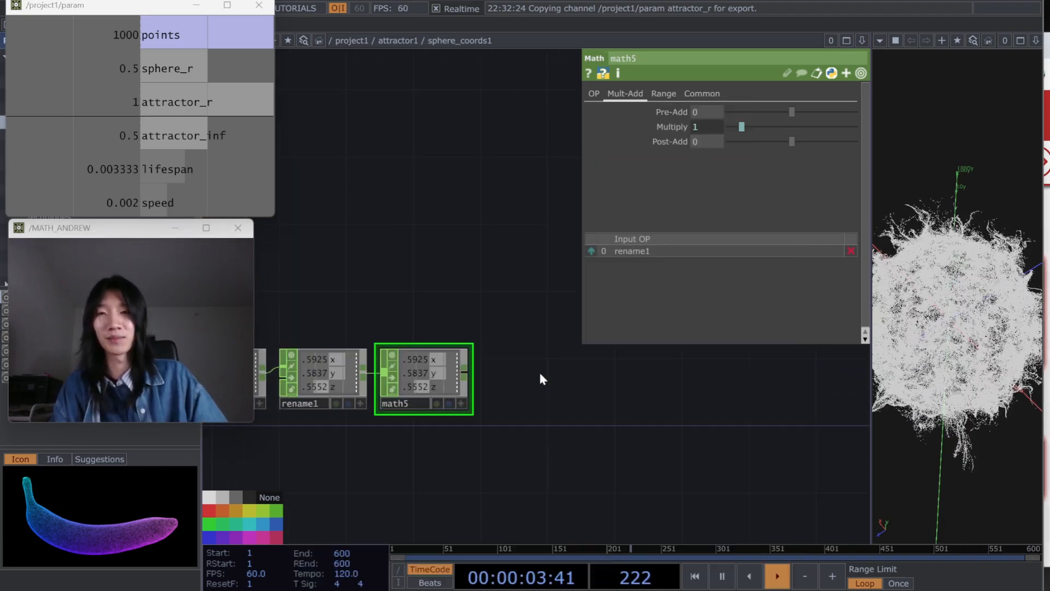
{"action": "left_click", "coordinate": [540, 374]}
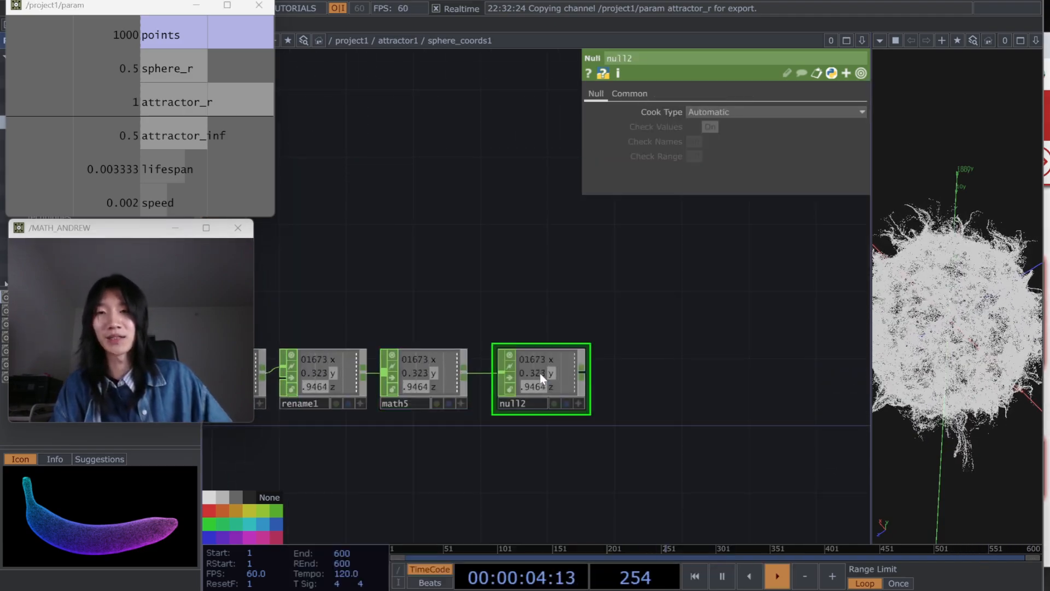
{"action": "left_click", "coordinate": [536, 405]}
{"action": "type", "text": "attractor_"}
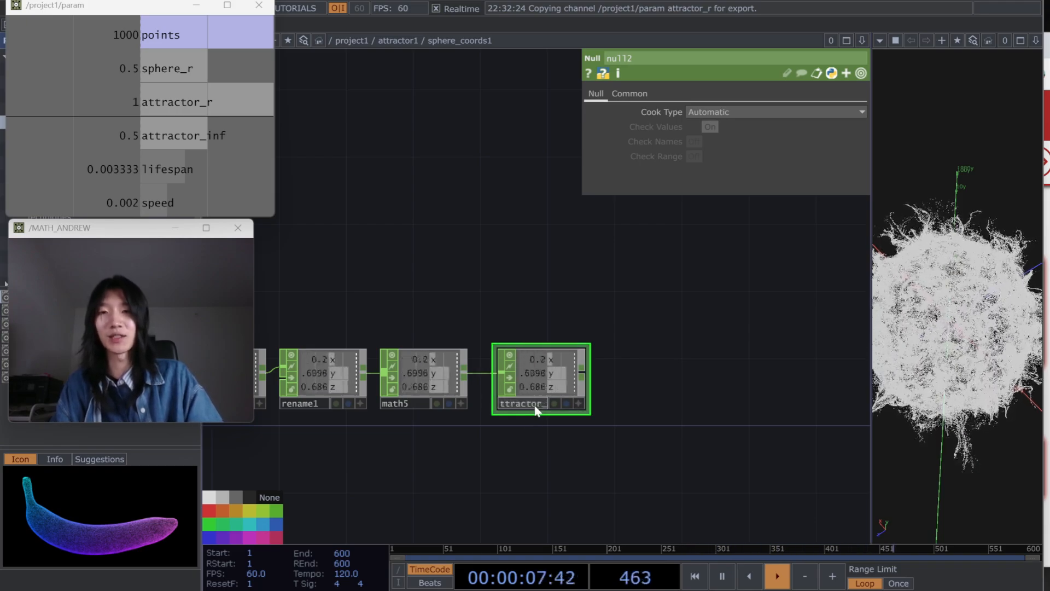
{"action": "type", "text": "coord"}
{"action": "key", "text": "Return"}
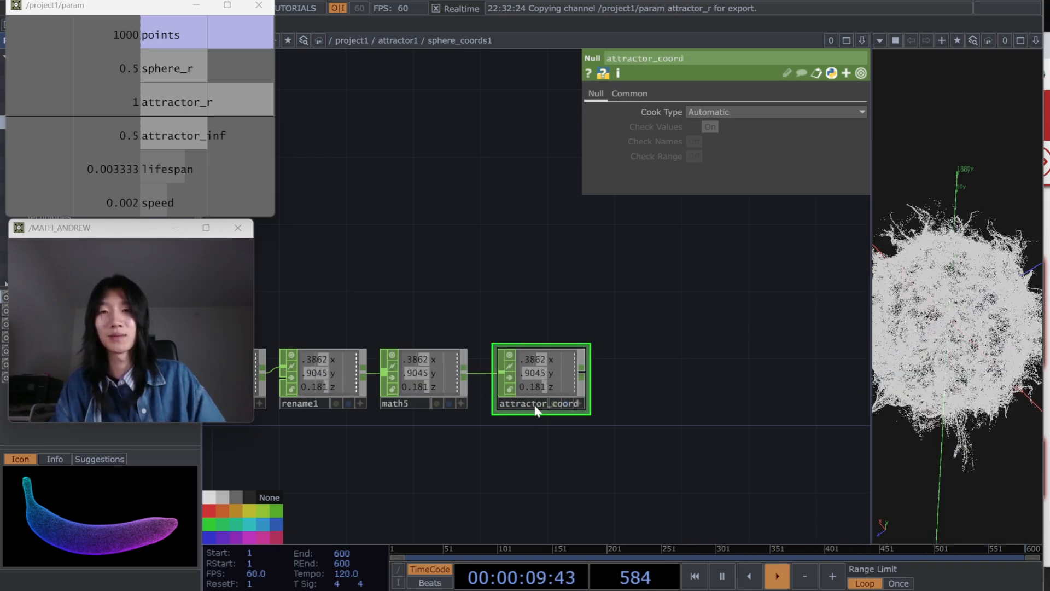
Step: Branch a second Math CHOP from rename1 below math5 and link its Multiply value to the sphere_r channel of param
{"action": "left_click_drag", "start_coordinate": [416, 460], "coordinate": [580, 434]}
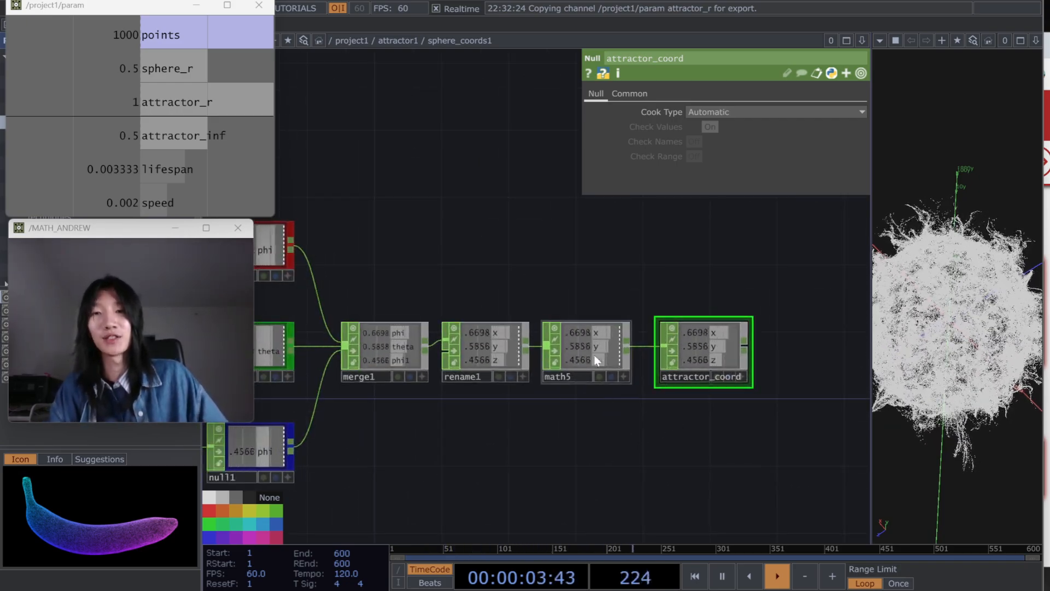
{"action": "left_click_drag", "start_coordinate": [530, 346], "coordinate": [550, 454]}
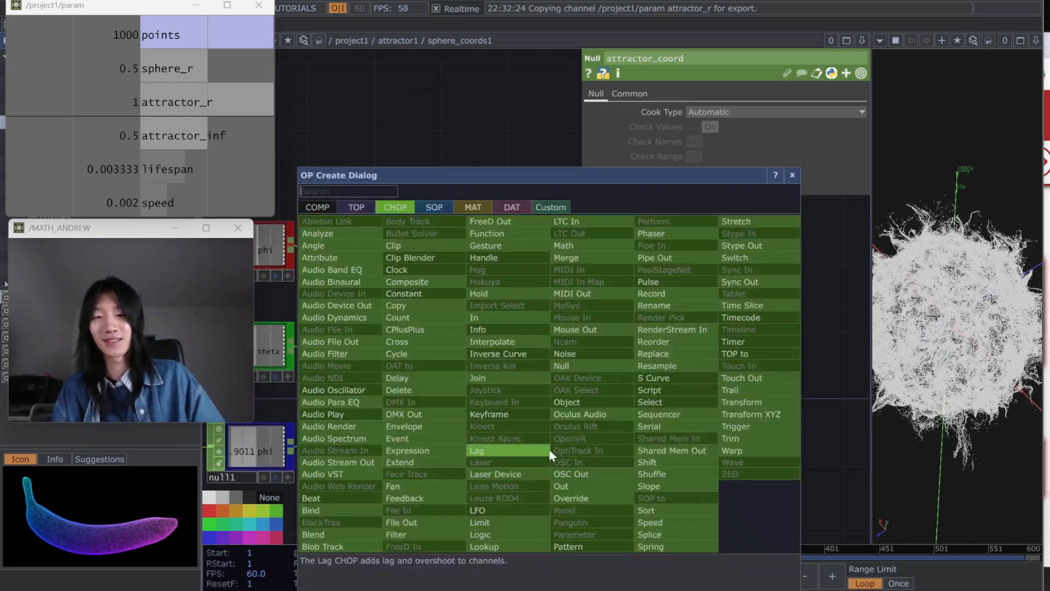
{"action": "left_click", "coordinate": [563, 245]}
{"action": "left_click", "coordinate": [585, 453]}
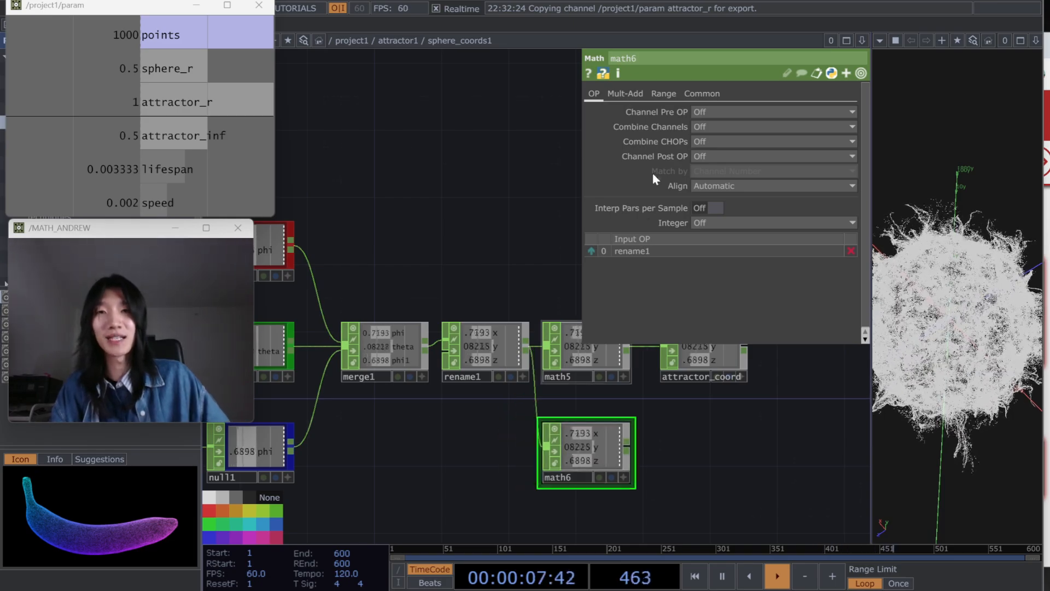
{"action": "left_click", "coordinate": [634, 94]}
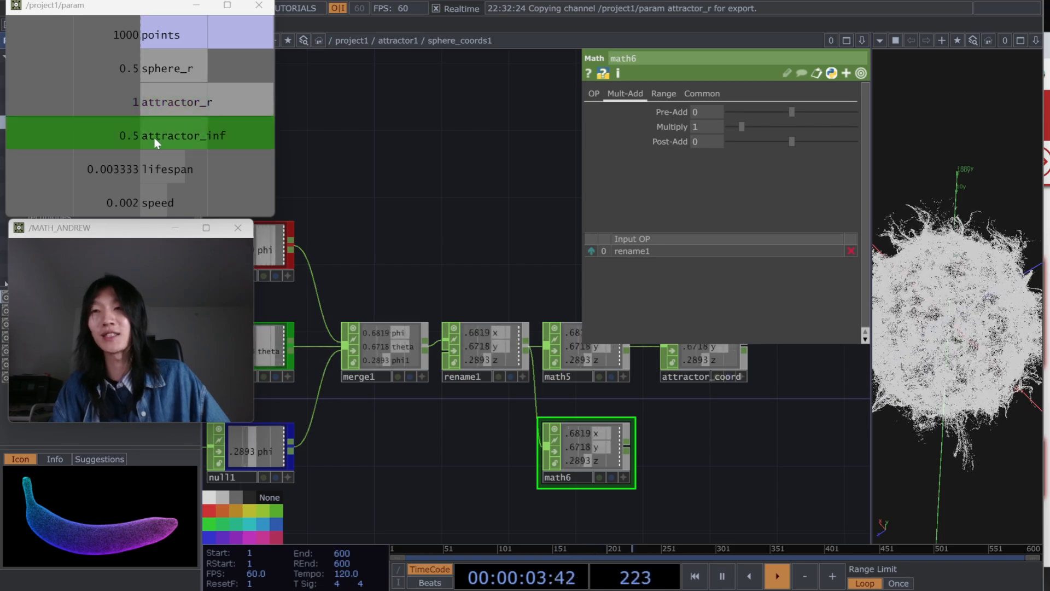
{"action": "left_click_drag", "start_coordinate": [123, 67], "coordinate": [705, 127]}
{"action": "left_click", "coordinate": [706, 127]}
Step: Append a Null CHOP to math6, aligned under attractor_coord, and name it influence_coord
{"action": "left_click_drag", "start_coordinate": [758, 402], "coordinate": [640, 421]}
{"action": "left_click_drag", "start_coordinate": [512, 471], "coordinate": [577, 465]}
{"action": "left_click", "coordinate": [579, 468]}
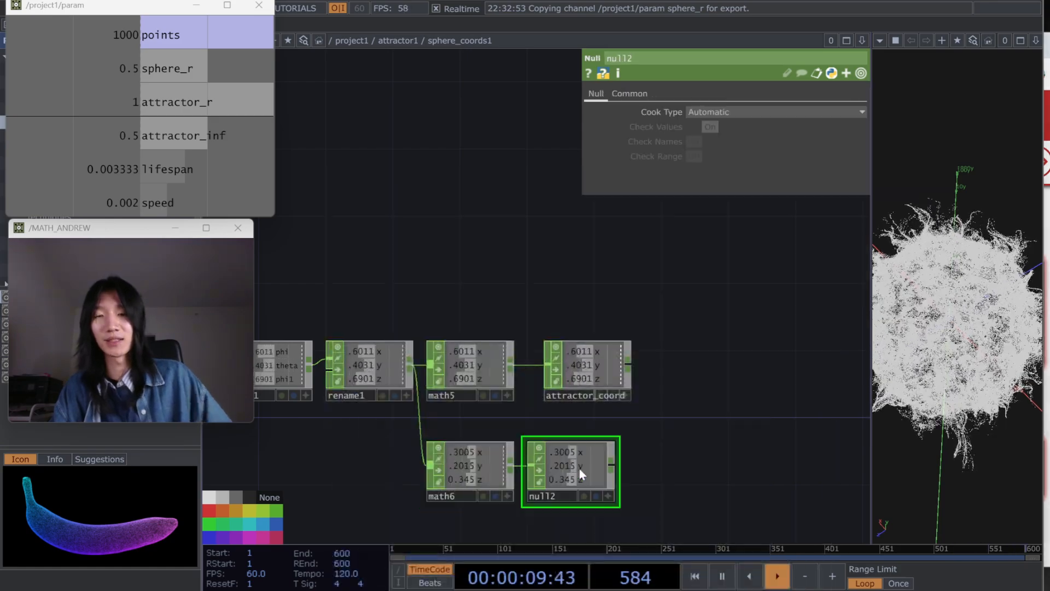
{"action": "left_click", "coordinate": [579, 469]}
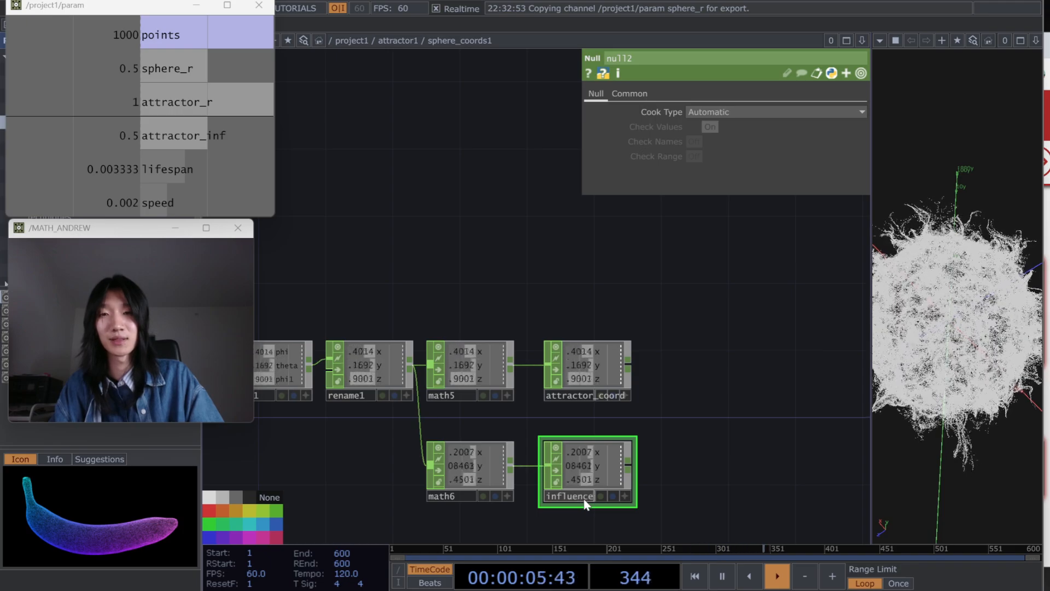
{"action": "type", "text": "rd"}
{"action": "key", "text": "Return"}
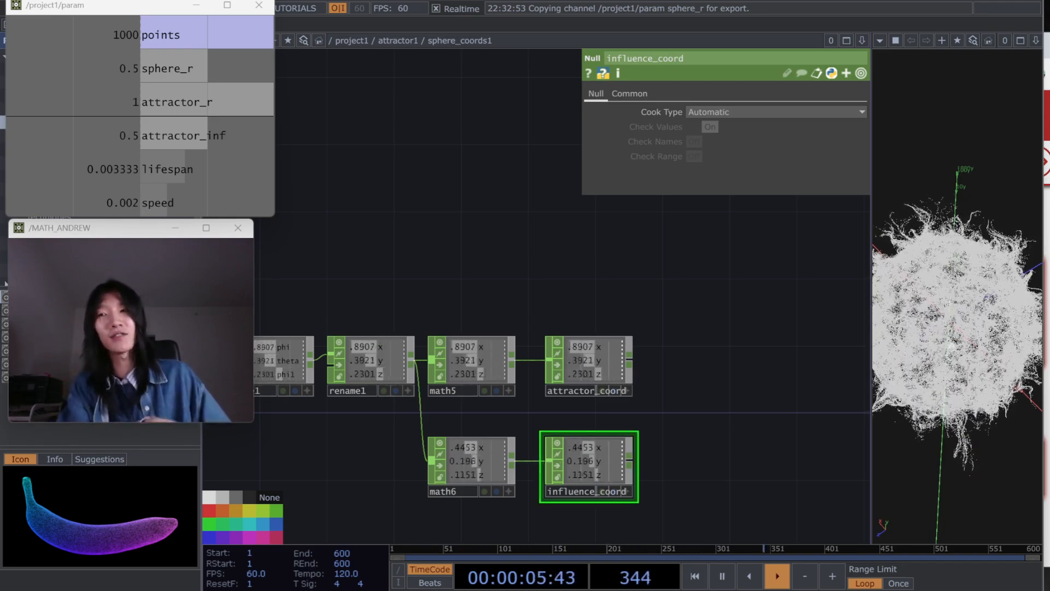
Step: Connect an Out CHOP to attractor_coord
{"action": "left_click", "coordinate": [630, 361]}
{"action": "left_click", "coordinate": [744, 359]}
{"action": "type", "text": "ou"}
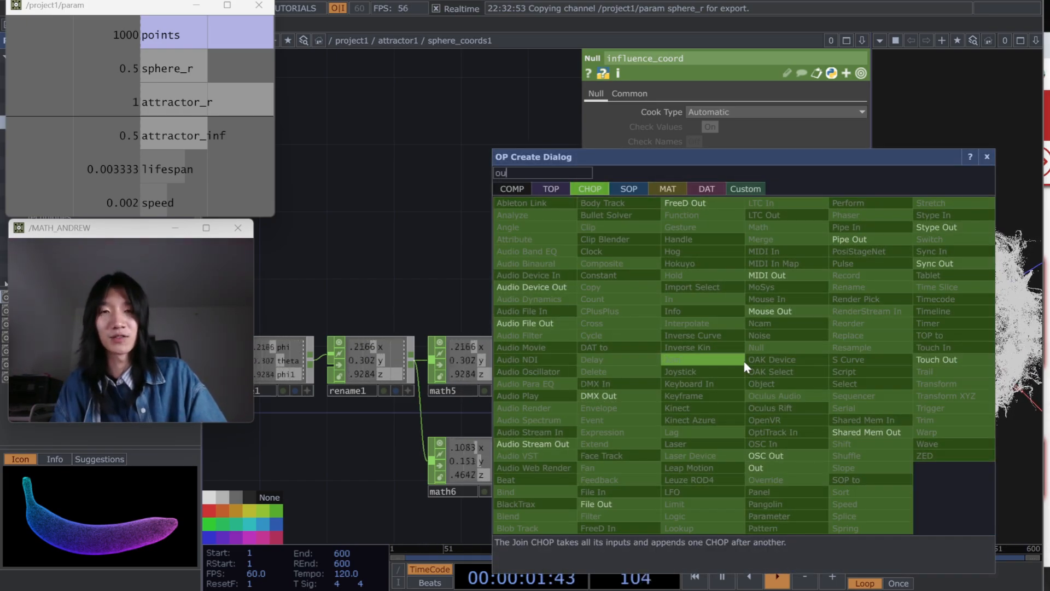
{"action": "key", "text": "Return"}
{"action": "left_click", "coordinate": [744, 362]}
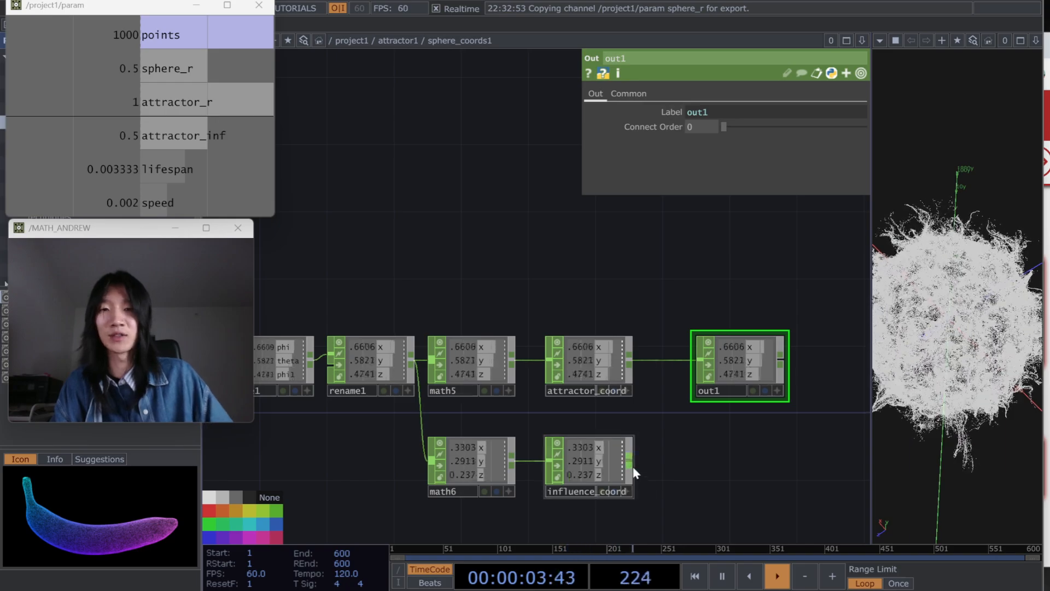
Step: Connect a second Out CHOP to influence_coord and position it below the first one
{"action": "left_click", "coordinate": [629, 470]}
{"action": "left_click", "coordinate": [697, 464]}
{"action": "type", "text": "out"}
{"action": "key", "text": "Return"}
{"action": "left_click", "coordinate": [697, 458]}
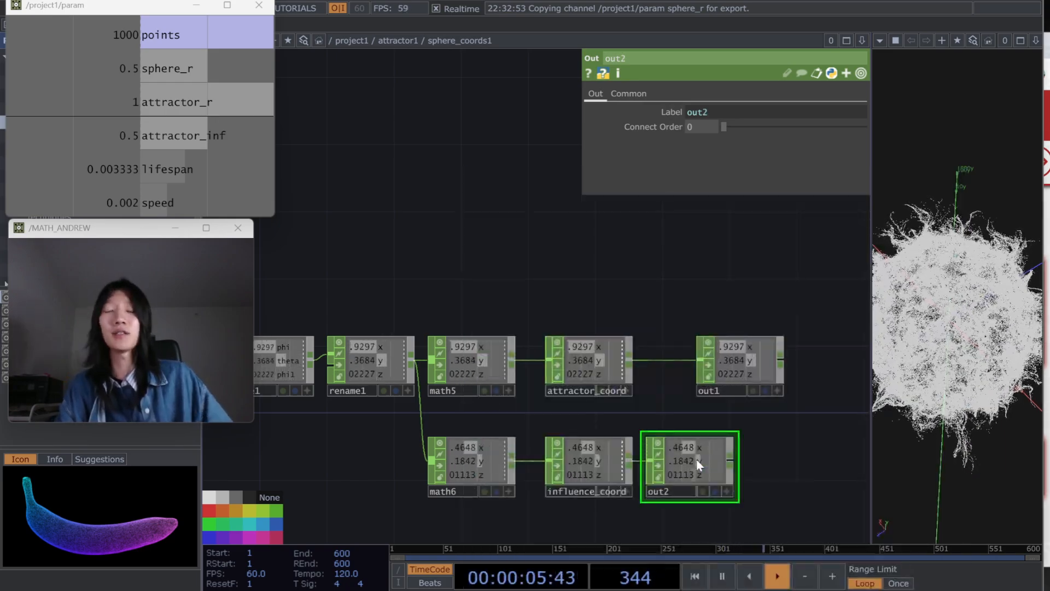
{"action": "left_click_drag", "start_coordinate": [751, 463], "coordinate": [734, 463]}
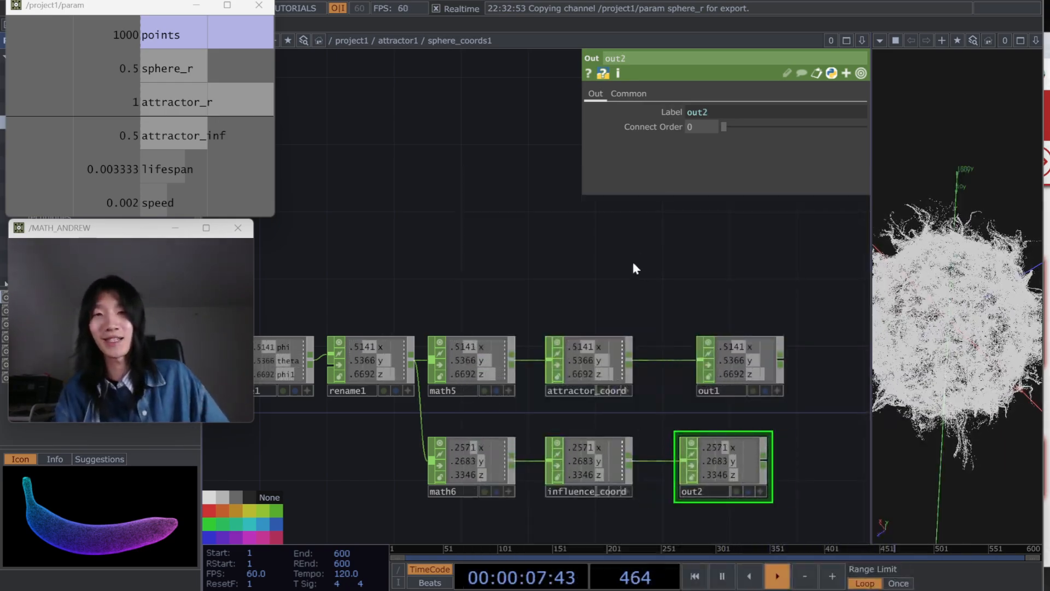
Step: Return to the attractor1 network and add an In TOP above sphere_coords1
{"action": "key", "text": "u"}
{"action": "scroll", "coordinate": [517, 419], "scroll_direction": "down", "scroll_amount": 1}
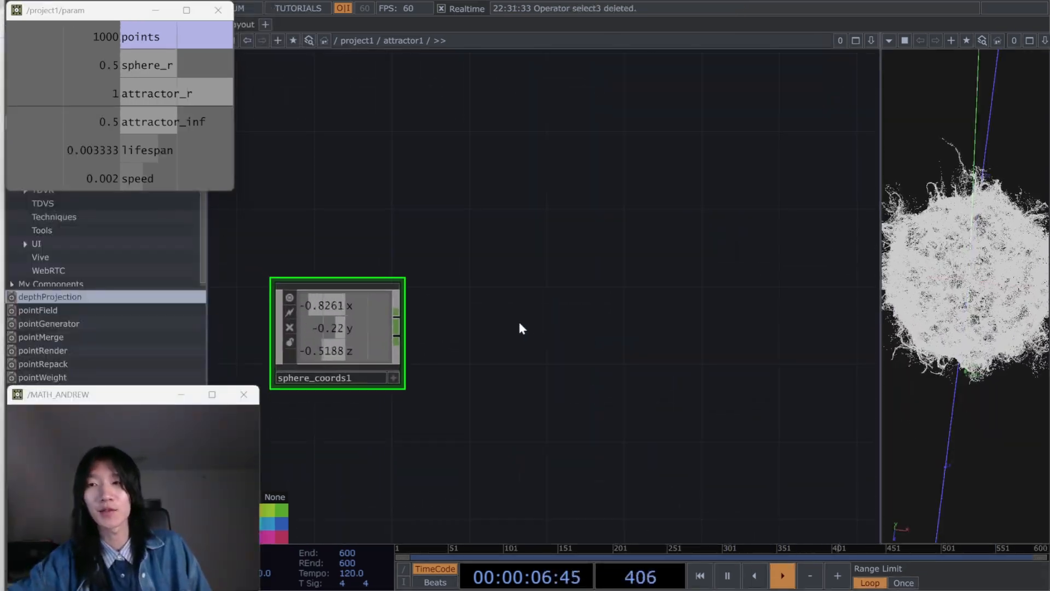
{"action": "key", "text": "Tab"}
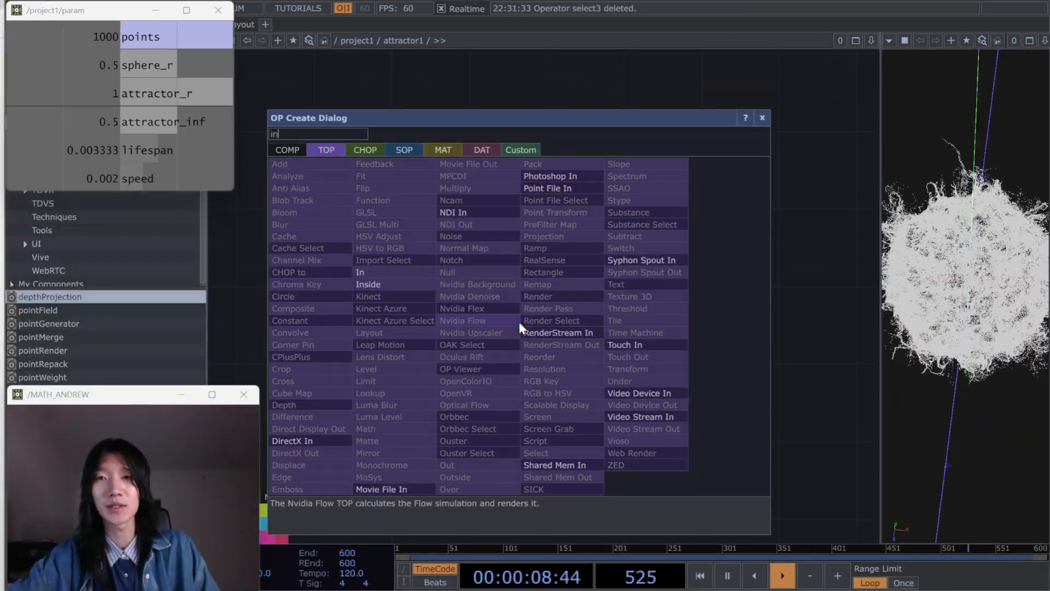
{"action": "left_click", "coordinate": [383, 260]}
{"action": "left_click", "coordinate": [522, 254]}
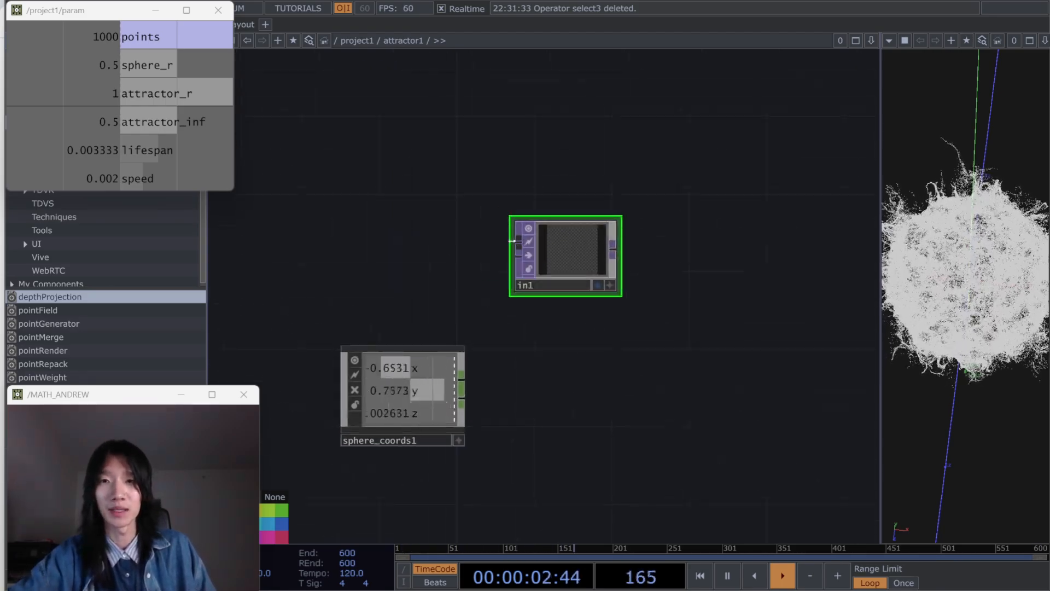
Step: In the project1 network, add a Select TOP beside attractor1 that references feedback1, and feed it into attractor1
{"action": "key", "text": "u"}
{"action": "key", "text": "Tab"}
{"action": "type", "text": "sel"}
{"action": "key", "text": "Return"}
{"action": "left_click", "coordinate": [569, 359]}
{"action": "left_click_drag", "start_coordinate": [605, 200], "coordinate": [587, 376]}
{"action": "middle_click_drag", "start_coordinate": [585, 364], "coordinate": [483, 374]}
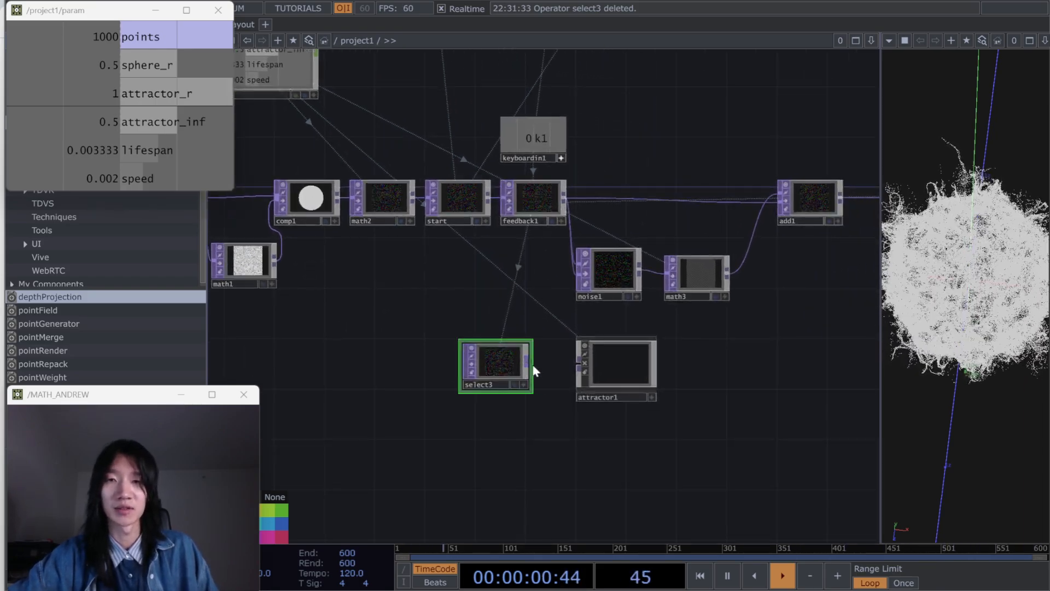
Step: Inside attractor1, move the In TOP up, farther from sphere_coords1, and rename it current
{"action": "double_click", "coordinate": [633, 372]}
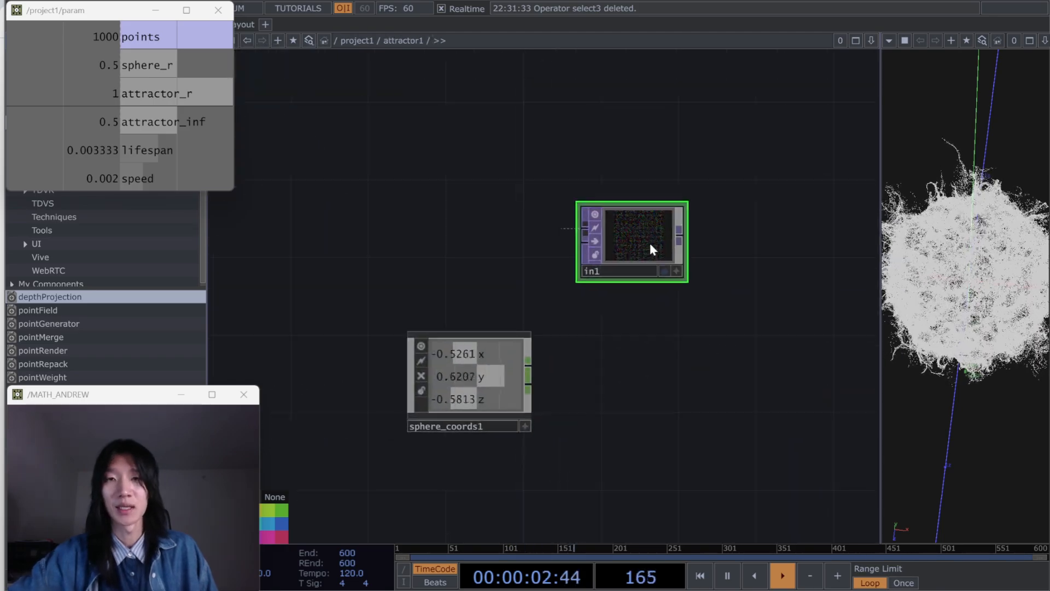
{"action": "left_click_drag", "start_coordinate": [650, 243], "coordinate": [627, 208]}
{"action": "left_click", "coordinate": [627, 208]}
{"action": "type", "text": "current"}
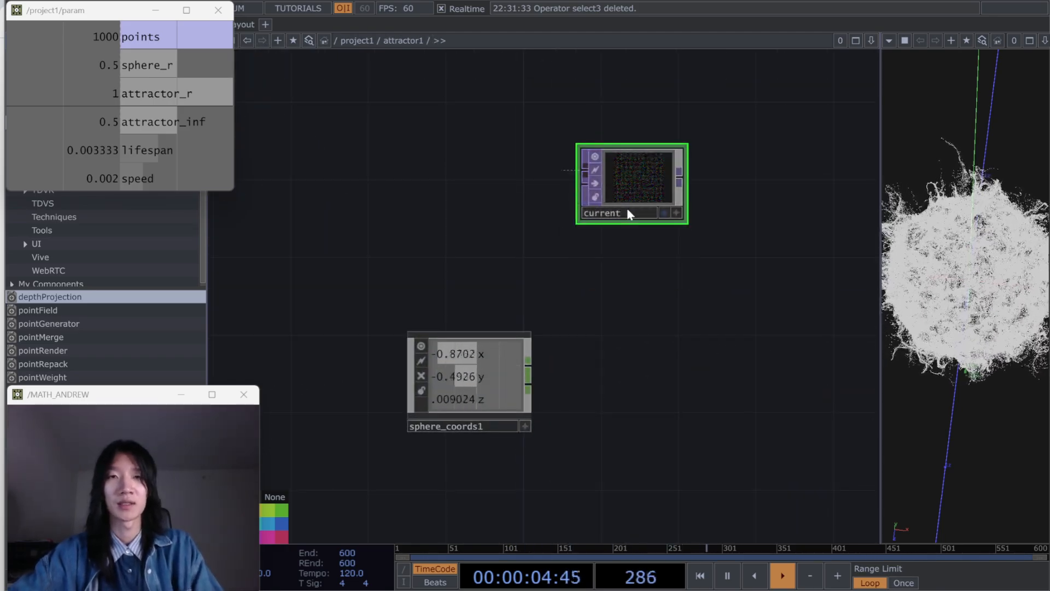
{"action": "key", "text": "Return"}
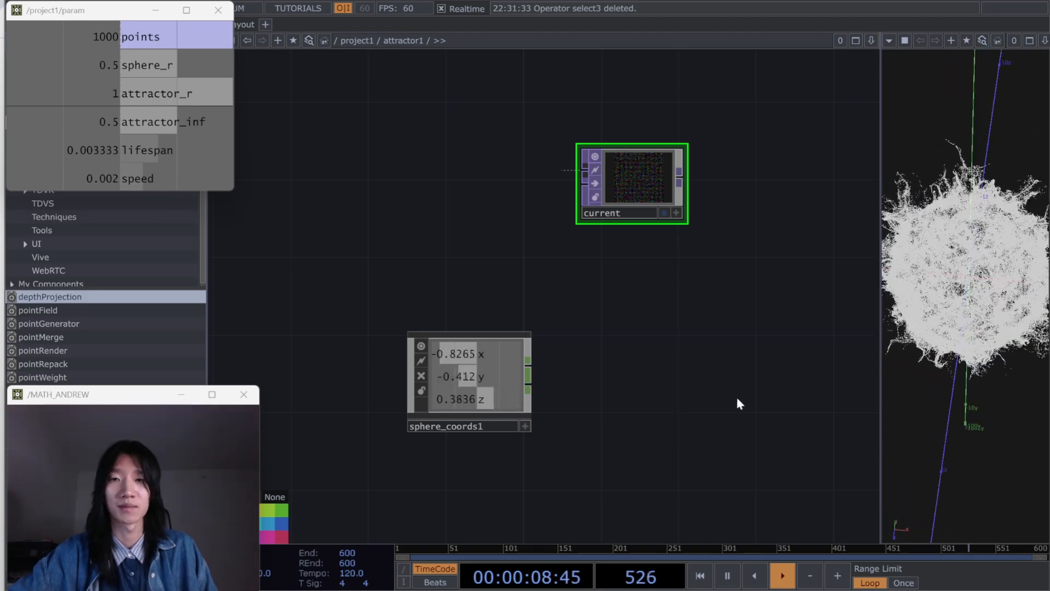
Step: Attach a Null CHOP to the first output of sphere_coords1 and name it attractor
{"action": "left_click_drag", "start_coordinate": [666, 383], "coordinate": [594, 415]}
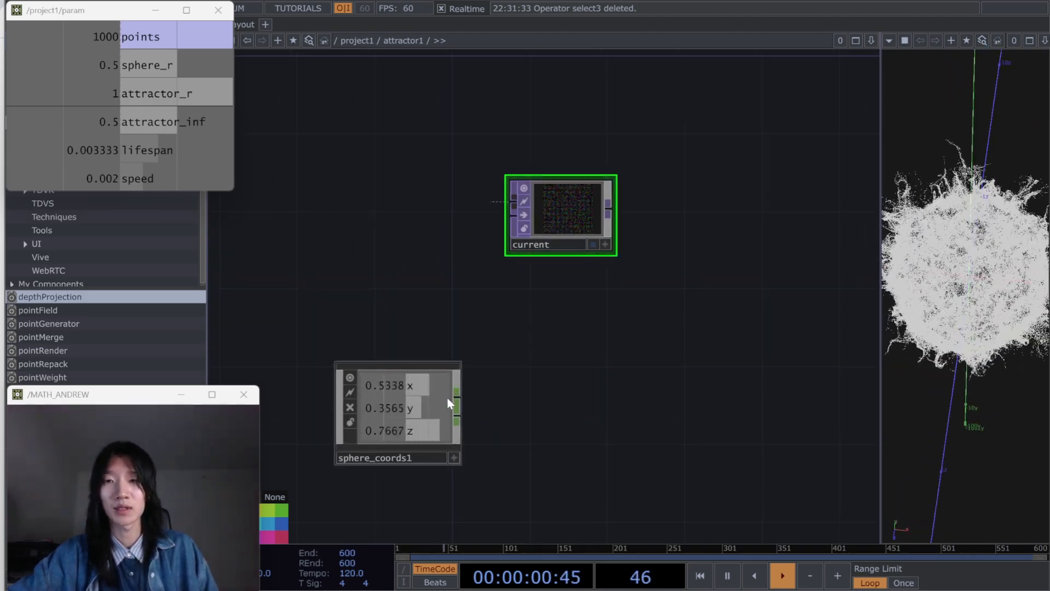
{"action": "left_click_drag", "start_coordinate": [458, 405], "coordinate": [526, 397]}
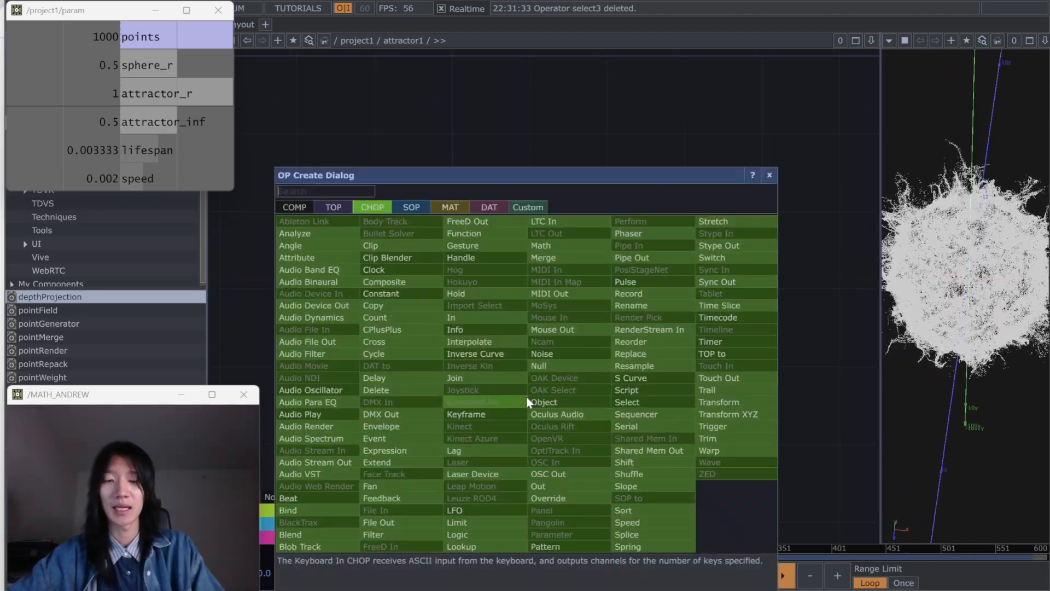
{"action": "type", "text": "null"}
{"action": "key", "text": "Return"}
{"action": "left_click", "coordinate": [539, 386]}
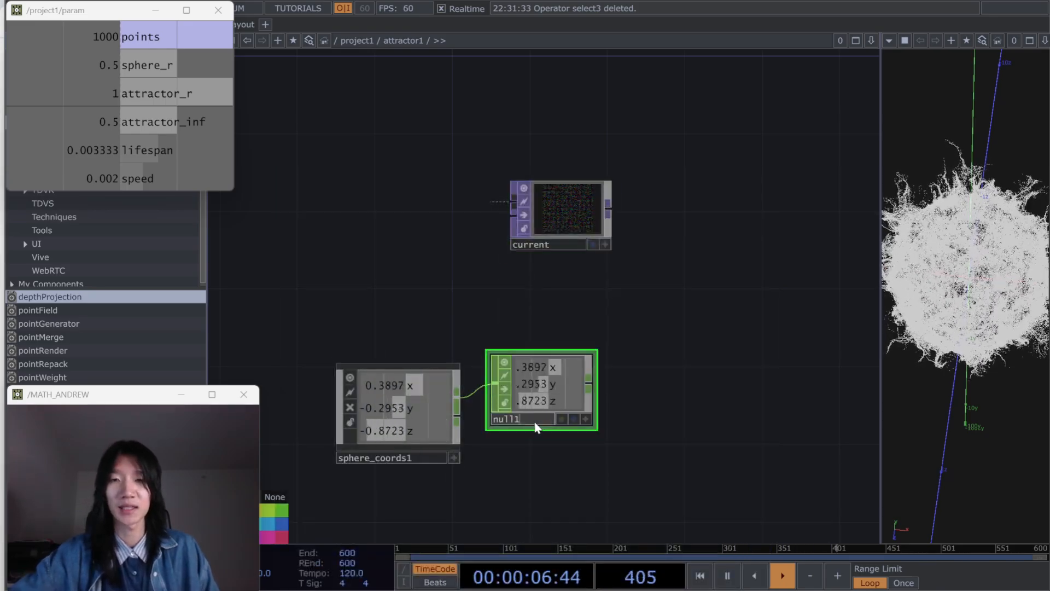
{"action": "key", "text": "Caps_Lock"}
{"action": "type", "text": "attractor"}
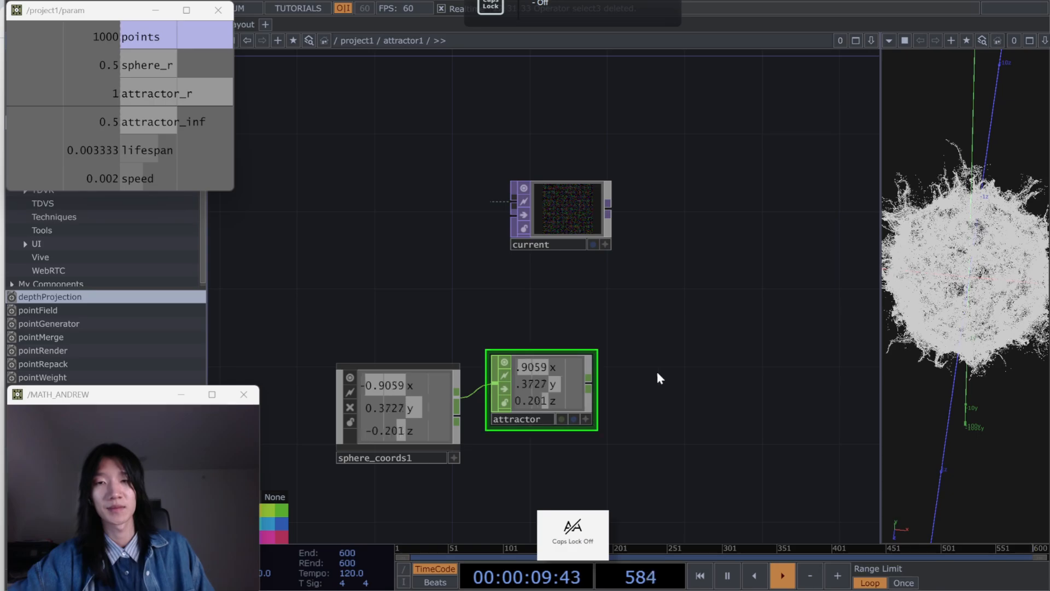
Step: Add a Constant TOP fed by the output of current
{"action": "left_click_drag", "start_coordinate": [644, 281], "coordinate": [597, 361]}
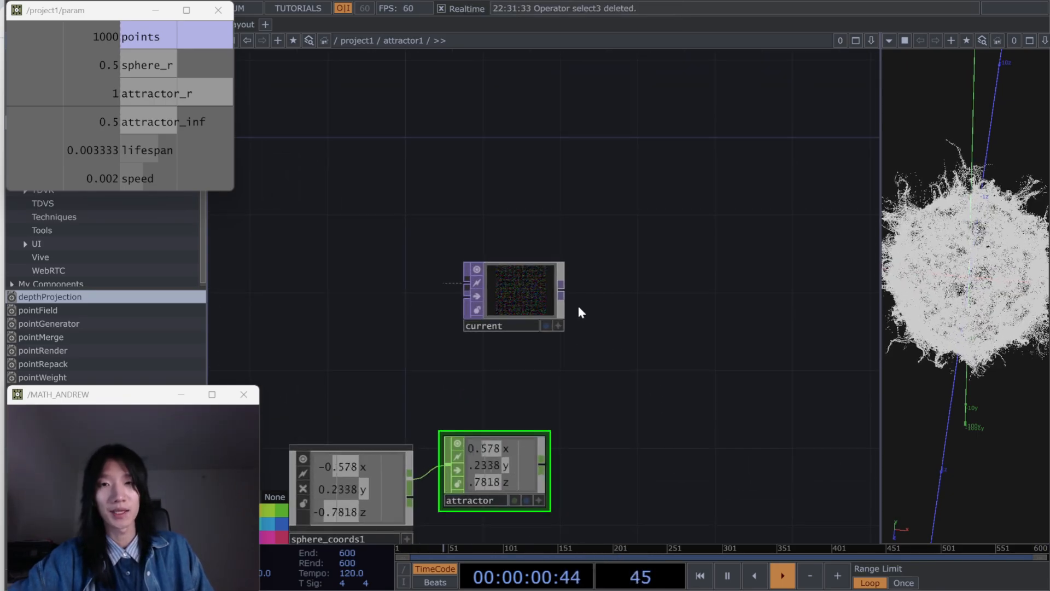
{"action": "left_click", "coordinate": [566, 292]}
{"action": "key", "text": "Tab"}
{"action": "type", "text": "con"}
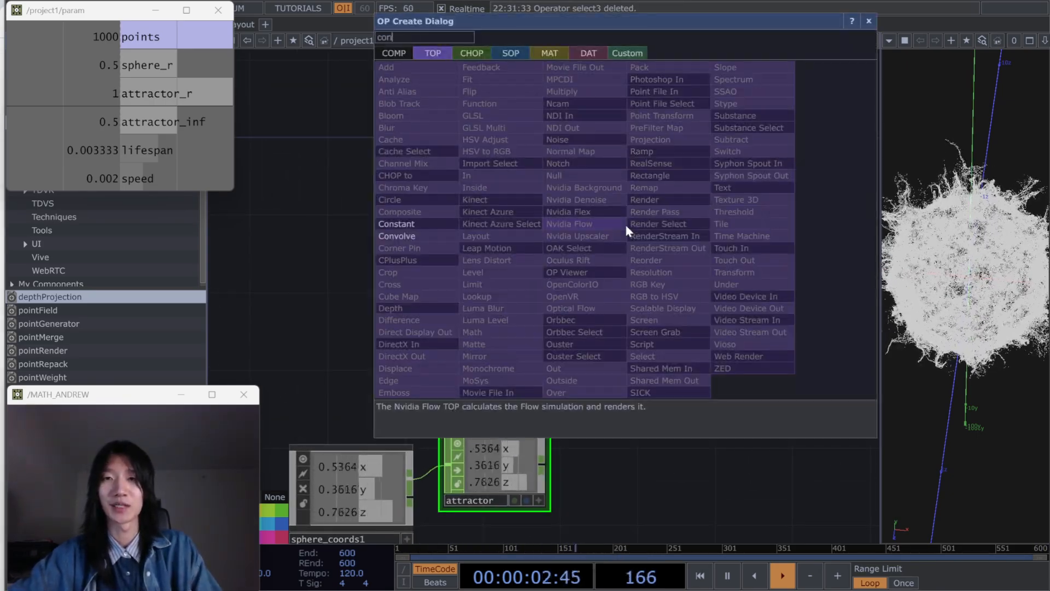
{"action": "key", "text": "Return"}
{"action": "left_click", "coordinate": [627, 226]}
Step: Link the first three Color values of constant1 to the attractor CHOP's x, y and z channels as CHOP references
{"action": "left_click_drag", "start_coordinate": [646, 312], "coordinate": [549, 340]}
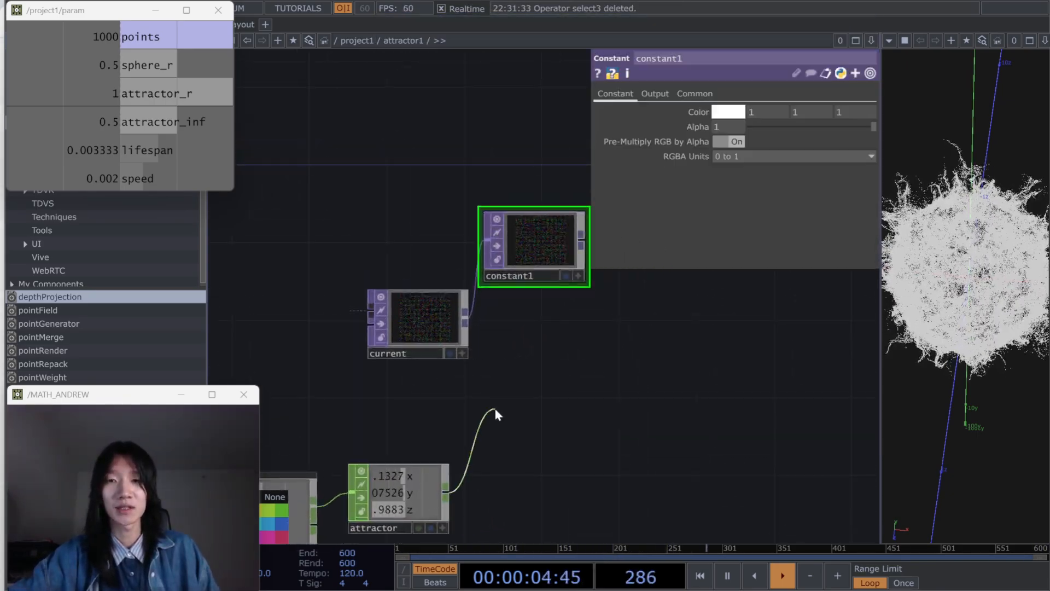
{"action": "left_click_drag", "start_coordinate": [507, 480], "coordinate": [525, 443]}
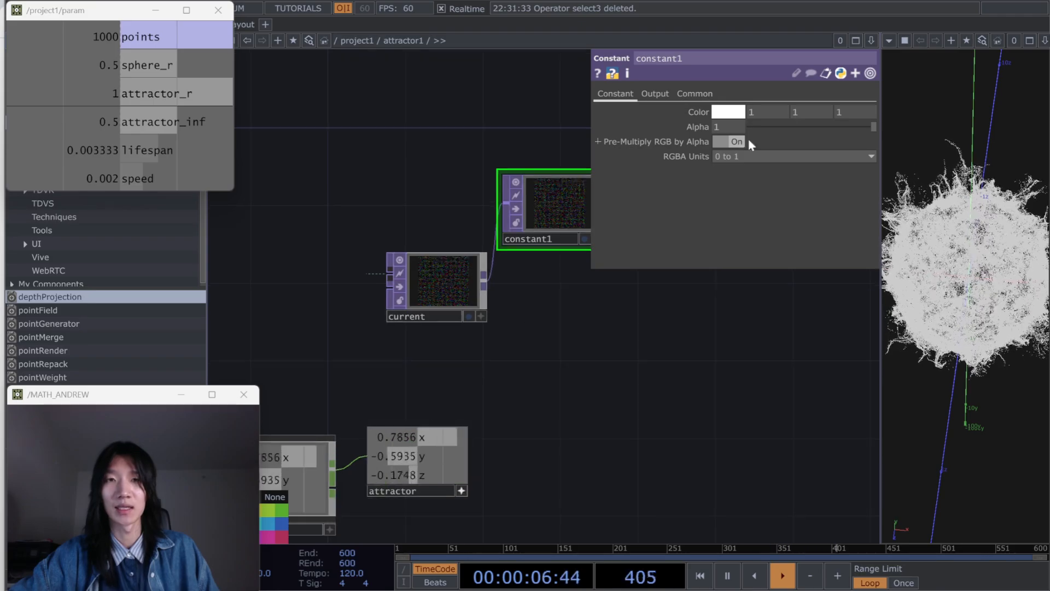
{"action": "left_click_drag", "start_coordinate": [399, 438], "coordinate": [758, 111]}
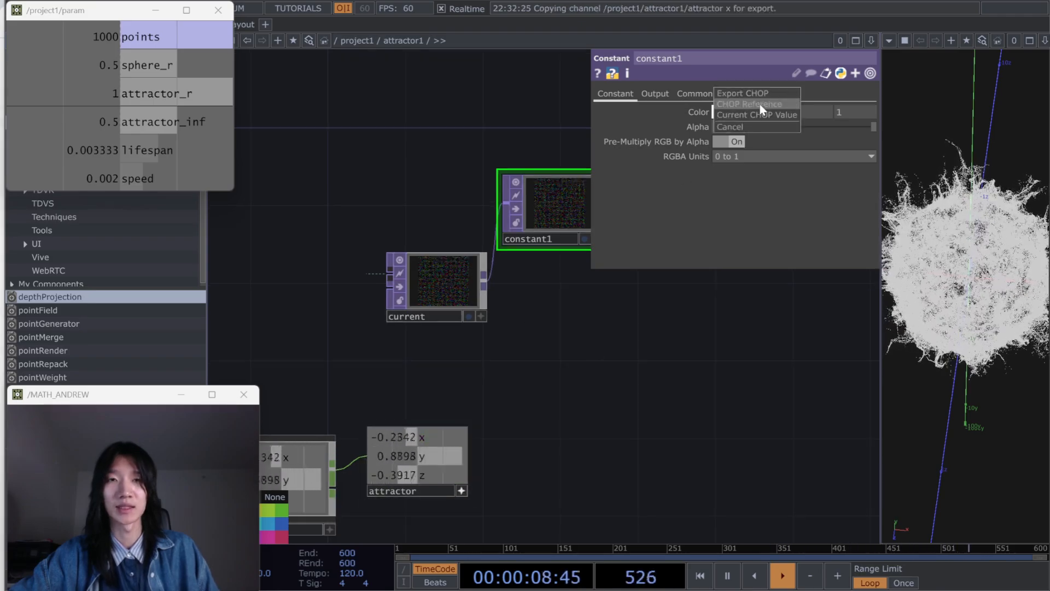
{"action": "left_click", "coordinate": [759, 104]}
{"action": "left_click_drag", "start_coordinate": [399, 456], "coordinate": [693, 232]}
{"action": "left_click_drag", "start_coordinate": [813, 109], "coordinate": [814, 111]}
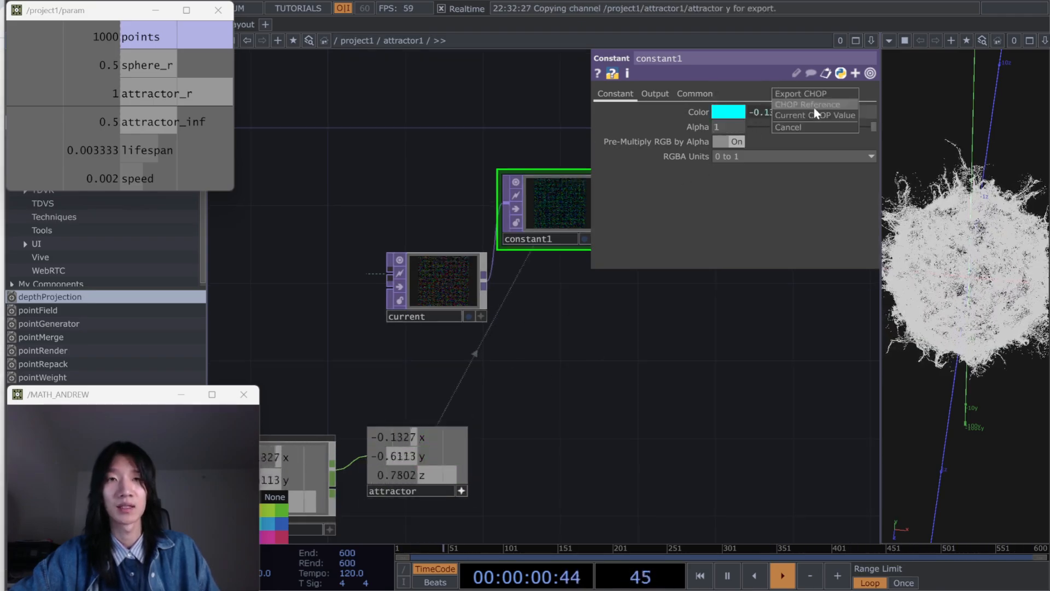
{"action": "left_click", "coordinate": [814, 103]}
{"action": "left_click_drag", "start_coordinate": [438, 478], "coordinate": [855, 111]}
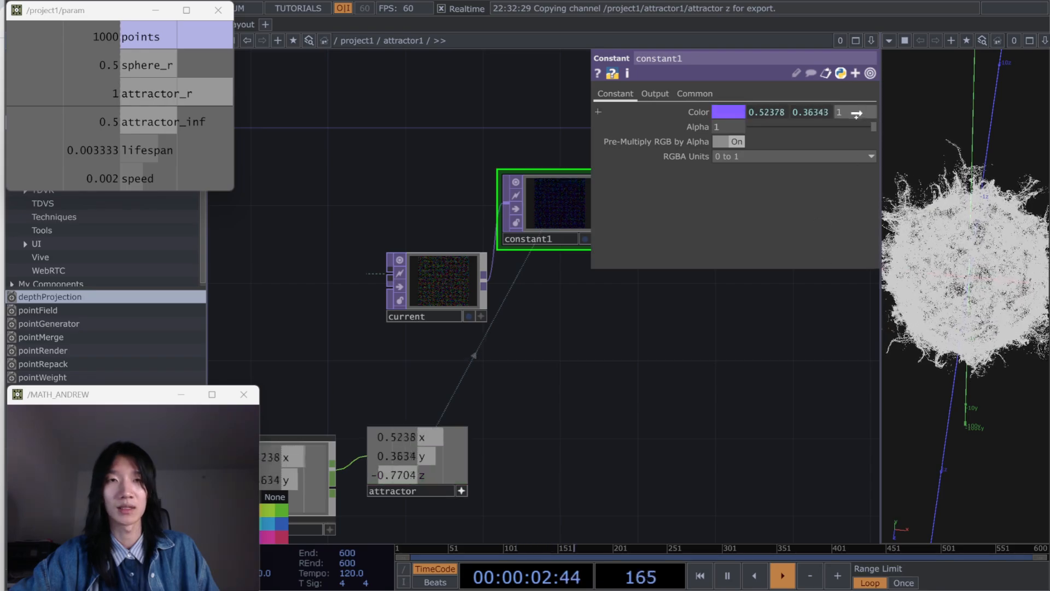
{"action": "left_click", "coordinate": [860, 104]}
Step: Set constant1's Combine with Input option to Set Resolution Only and rename the operator A
{"action": "left_click_drag", "start_coordinate": [672, 396], "coordinate": [632, 448]}
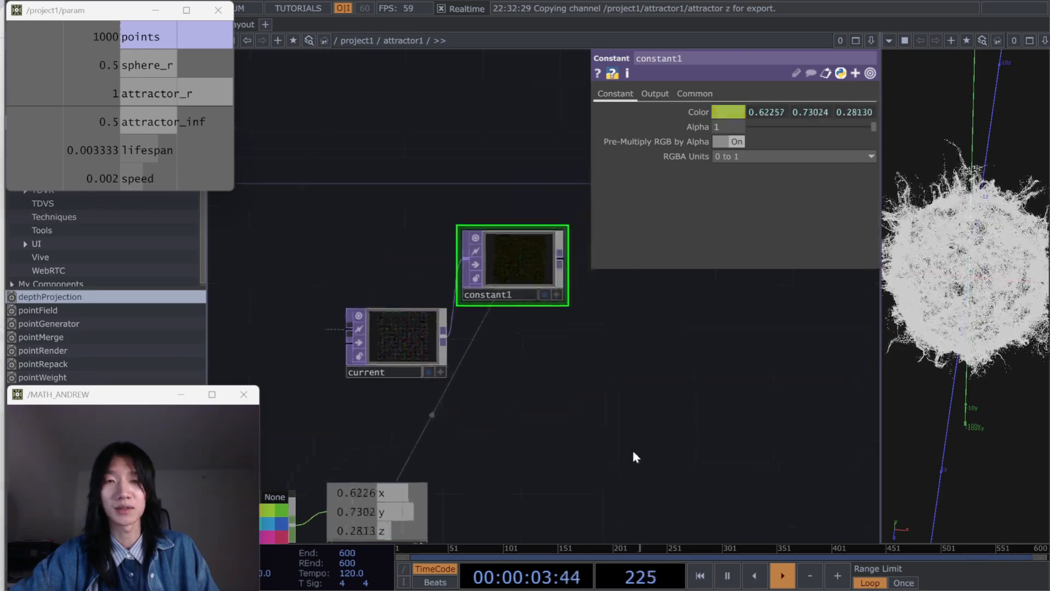
{"action": "left_click", "coordinate": [664, 91]}
{"action": "left_click", "coordinate": [756, 114]}
{"action": "left_click", "coordinate": [756, 121]}
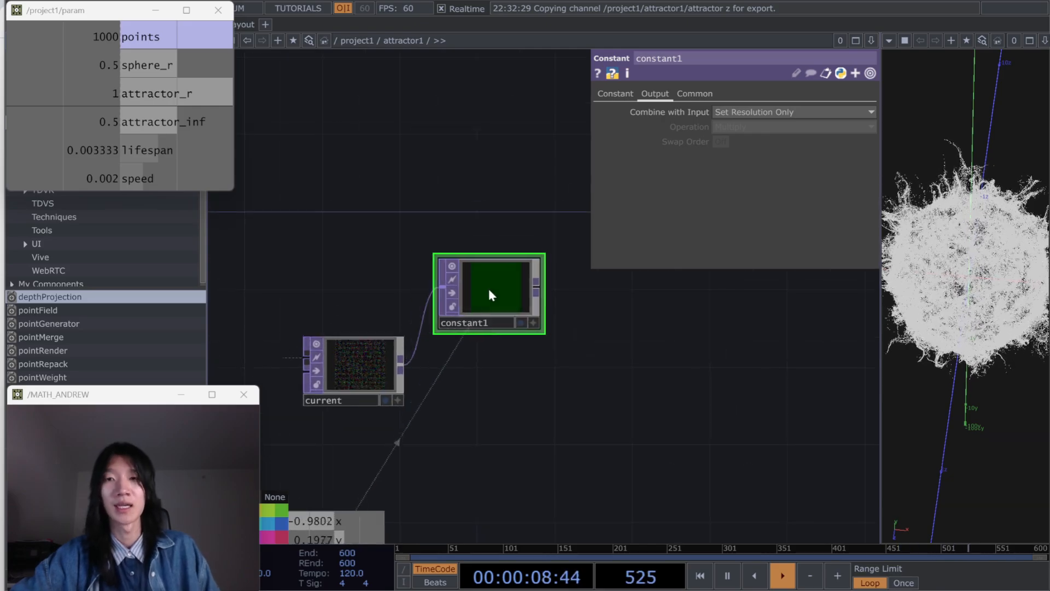
{"action": "left_click", "coordinate": [484, 323]}
{"action": "type", "text": "A"}
{"action": "key", "text": "Caps_Lock"}
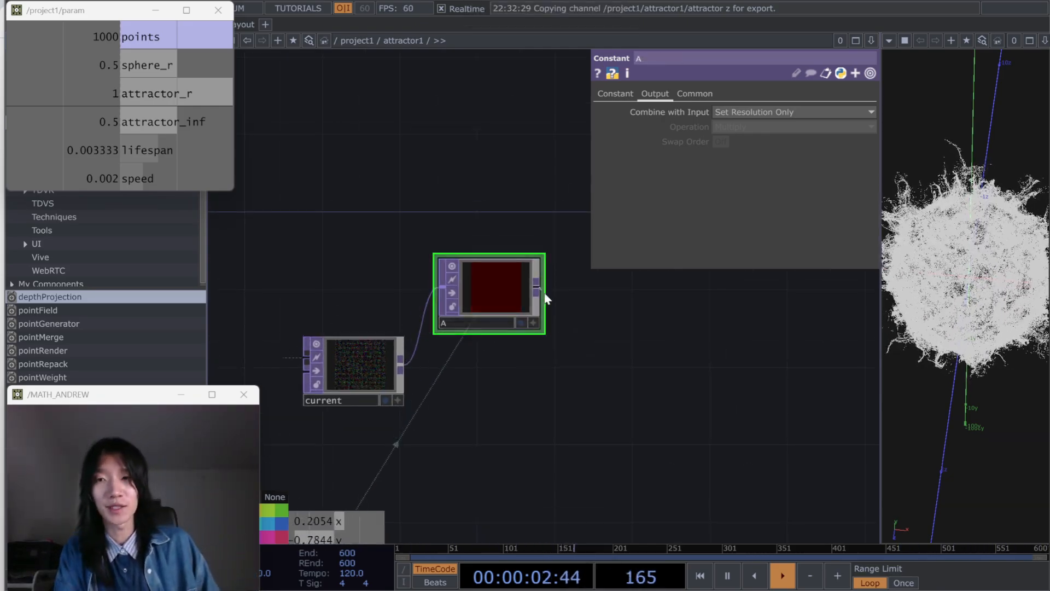
Step: Add a Subtract TOP after A, with A as its first input and current as its second input
{"action": "key", "text": "Tab"}
{"action": "type", "text": "sub"}
{"action": "key", "text": "Return"}
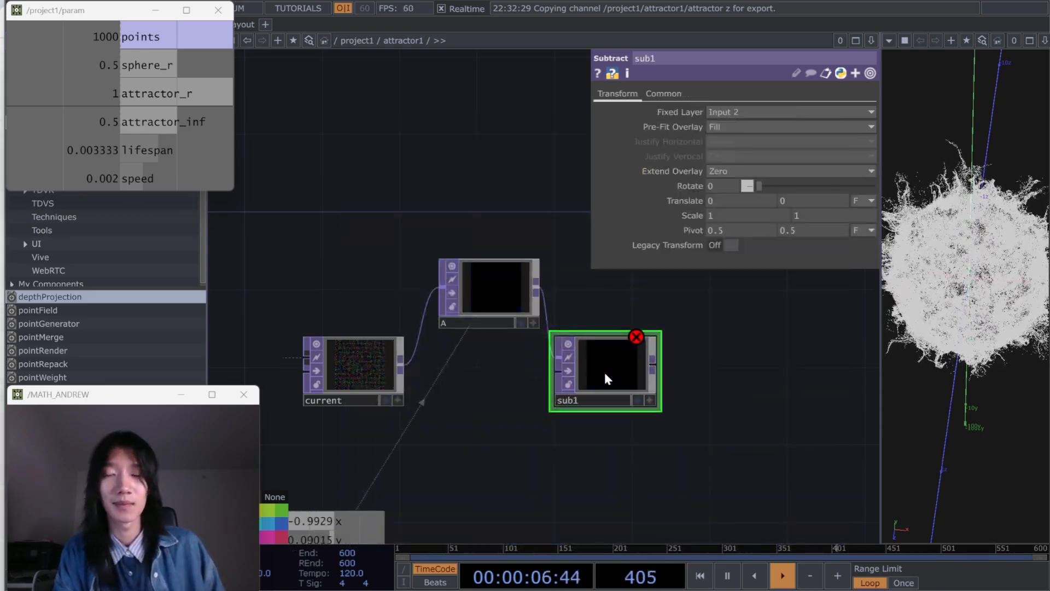
{"action": "left_click", "coordinate": [627, 377]}
{"action": "left_click", "coordinate": [386, 383]}
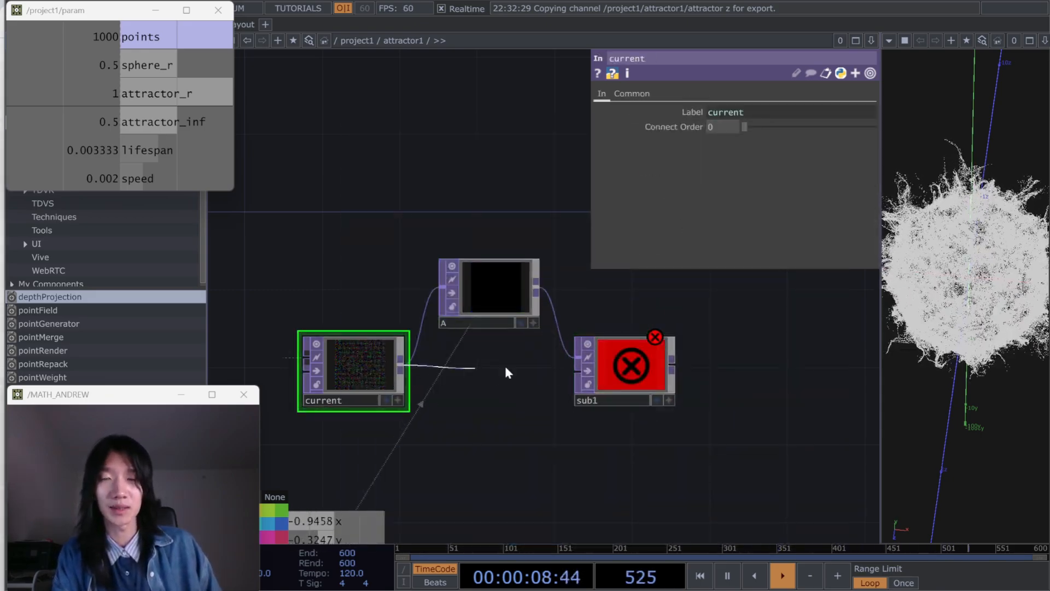
{"action": "left_click_drag", "start_coordinate": [507, 373], "coordinate": [576, 371]}
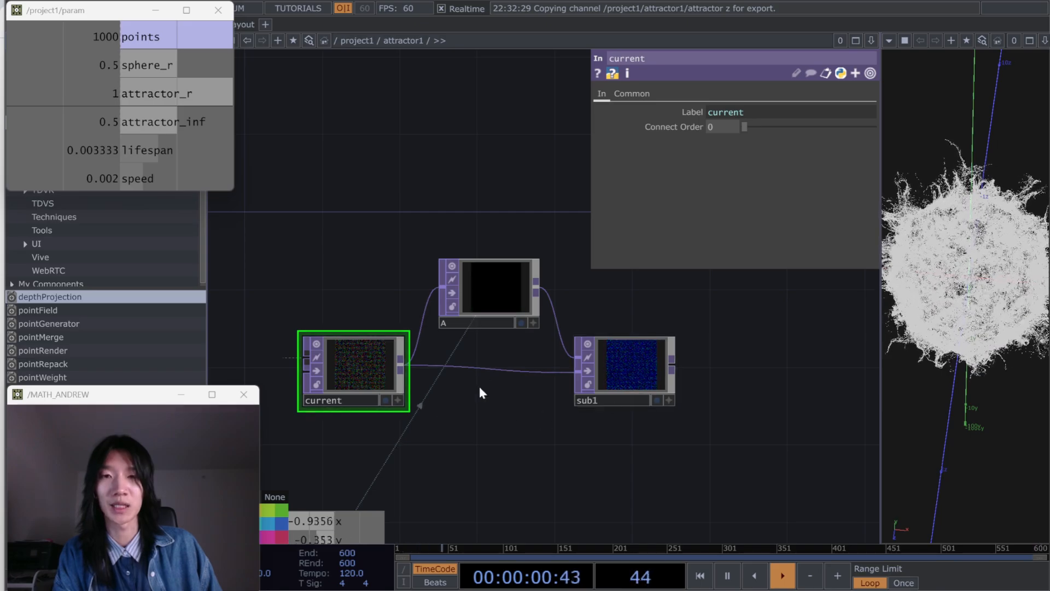
Step: Add a Math TOP fed by the output of sub1
{"action": "scroll", "coordinate": [614, 391], "scroll_direction": "right", "scroll_amount": 5}
{"action": "left_click", "coordinate": [552, 380]}
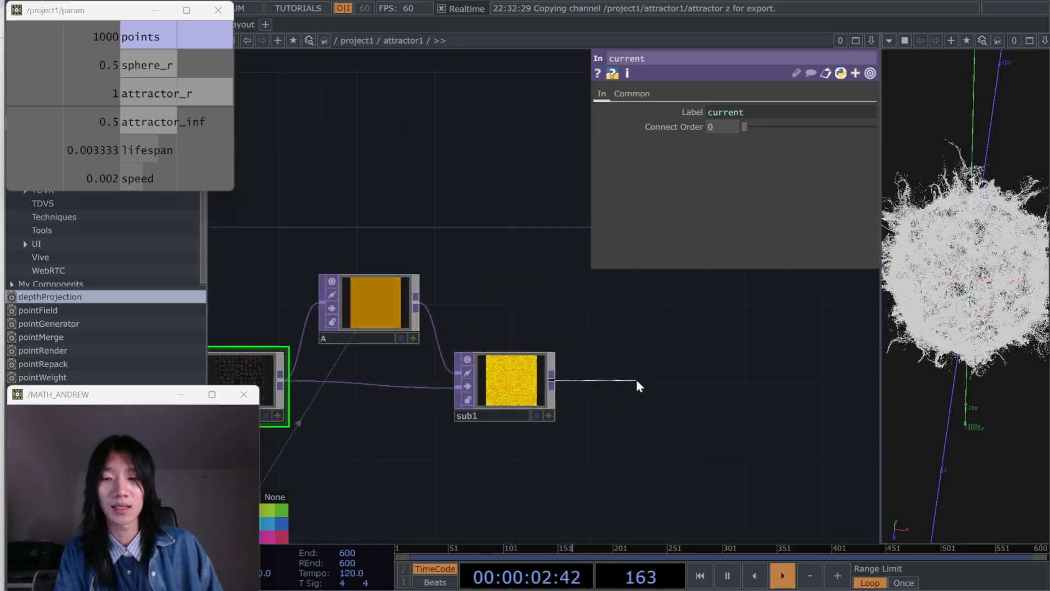
{"action": "left_click", "coordinate": [636, 379]}
{"action": "type", "text": "math"}
{"action": "key", "text": "Return"}
{"action": "left_click", "coordinate": [637, 381]}
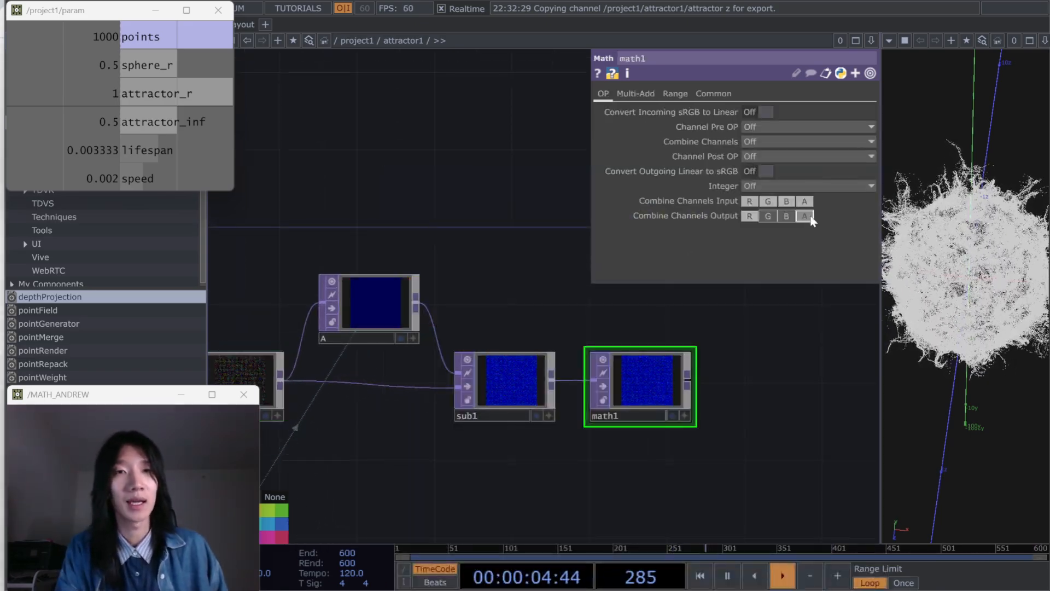
Step: Make math1 combine the R, G and B channels by Length, excluding alpha, with pixel format 32-bit float (Mono)
{"action": "left_click", "coordinate": [777, 142]}
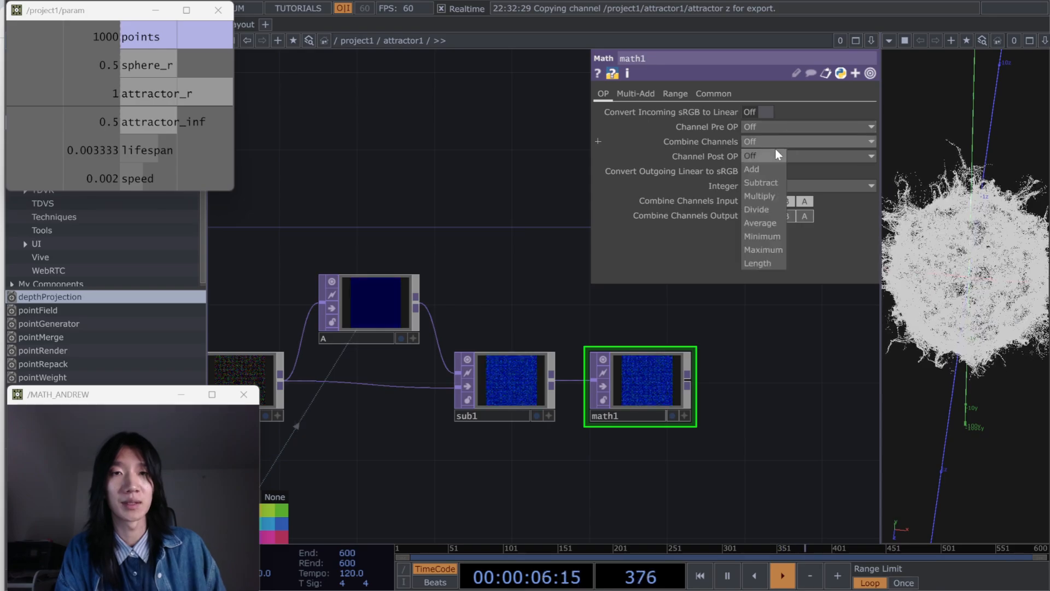
{"action": "left_click", "coordinate": [765, 264]}
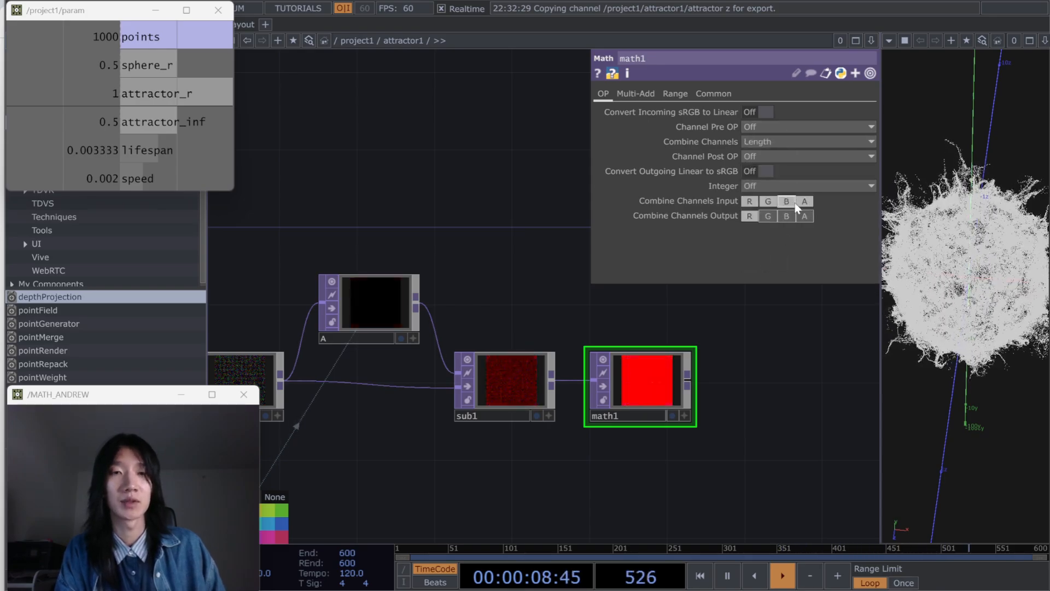
{"action": "left_click", "coordinate": [805, 201]}
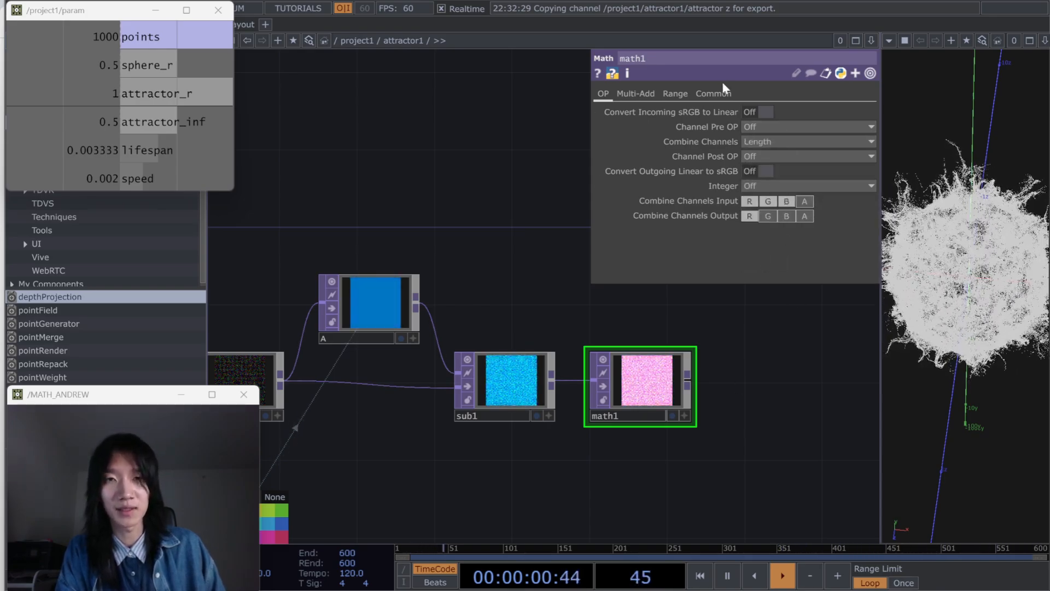
{"action": "left_click", "coordinate": [714, 94]}
{"action": "left_click", "coordinate": [792, 260]}
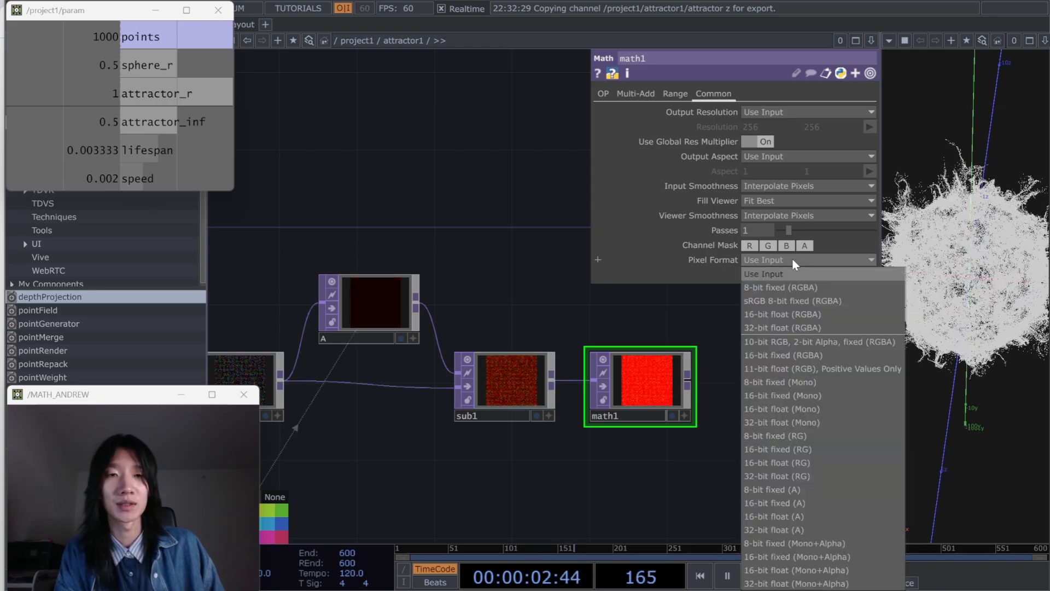
{"action": "left_click", "coordinate": [786, 422]}
Step: Place math1 on a lower branch beneath sub1 and append a Limit TOP to it
{"action": "left_click_drag", "start_coordinate": [645, 383], "coordinate": [646, 499]}
{"action": "left_click_drag", "start_coordinate": [709, 352], "coordinate": [652, 279]}
{"action": "left_click", "coordinate": [633, 432]}
{"action": "left_click", "coordinate": [697, 420]}
{"action": "type", "text": "m"}
{"action": "key", "text": "BackSpace"}
{"action": "type", "text": "limt"}
{"action": "key", "text": "BackSpace"}
{"action": "type", "text": "it"}
{"action": "key", "text": "Return"}
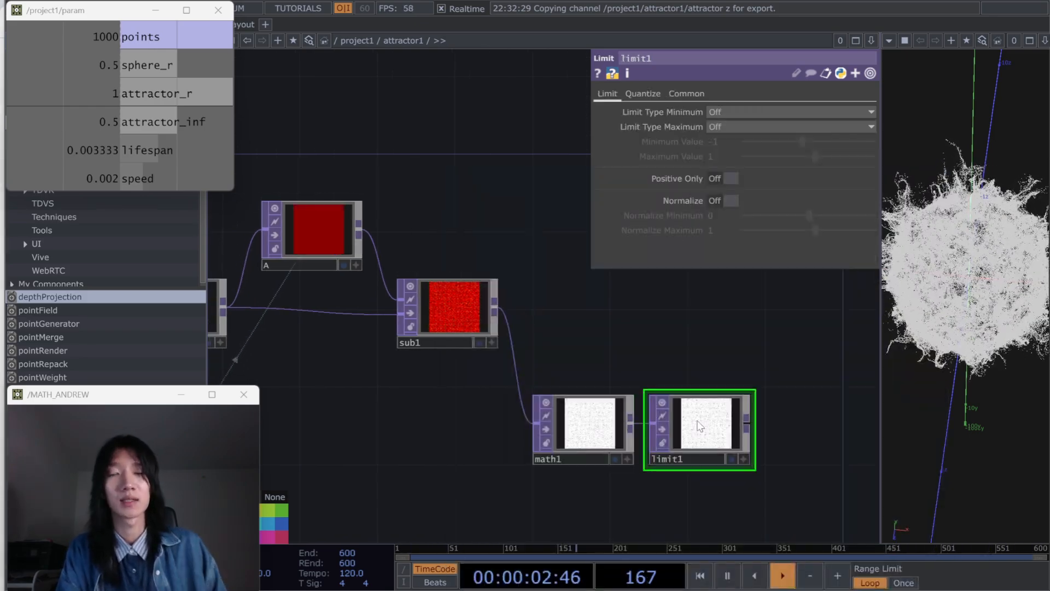
Step: Set limit1's minimum limit type to Clamp with a minimum value of 1
{"action": "left_click", "coordinate": [730, 112]}
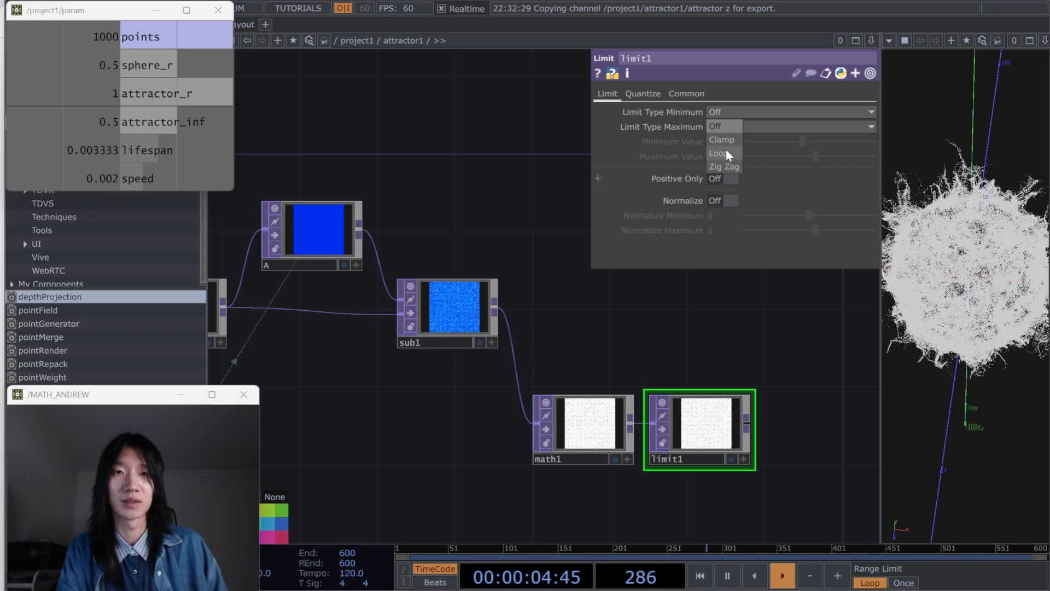
{"action": "left_click", "coordinate": [725, 146]}
{"action": "left_click", "coordinate": [722, 141]}
{"action": "type", "text": "11"}
{"action": "key", "text": "Return"}
{"action": "type", "text": "1"}
{"action": "left_click_drag", "start_coordinate": [715, 330], "coordinate": [671, 314]}
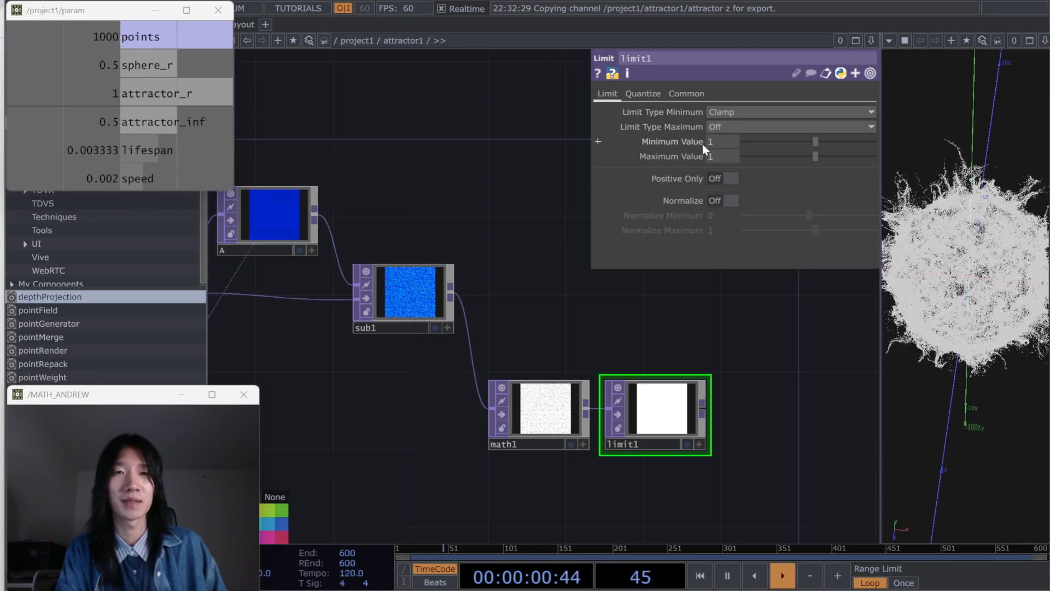
Step: Add a Multiply TOP after limit1 and connect sub1 as its second input
{"action": "left_click_drag", "start_coordinate": [689, 321], "coordinate": [629, 327]}
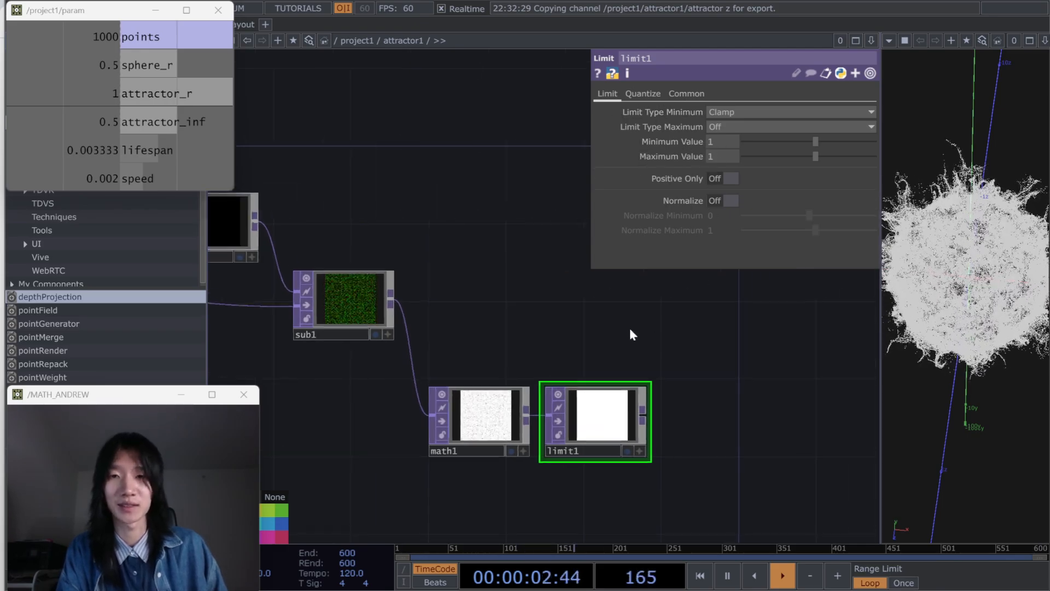
{"action": "left_click_drag", "start_coordinate": [485, 334], "coordinate": [460, 333]}
{"action": "left_click", "coordinate": [615, 412]}
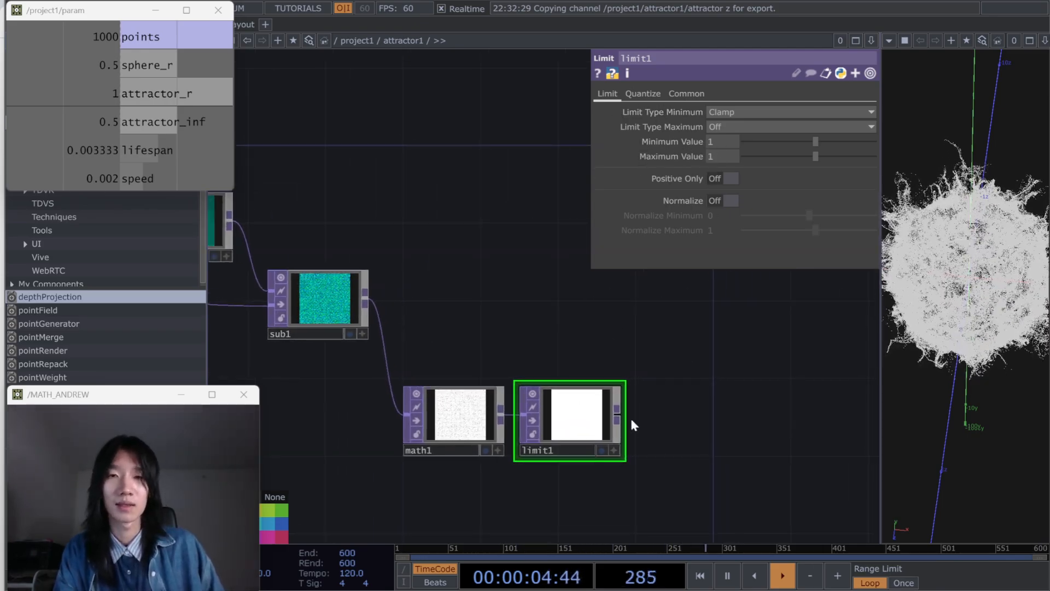
{"action": "left_click", "coordinate": [659, 276]}
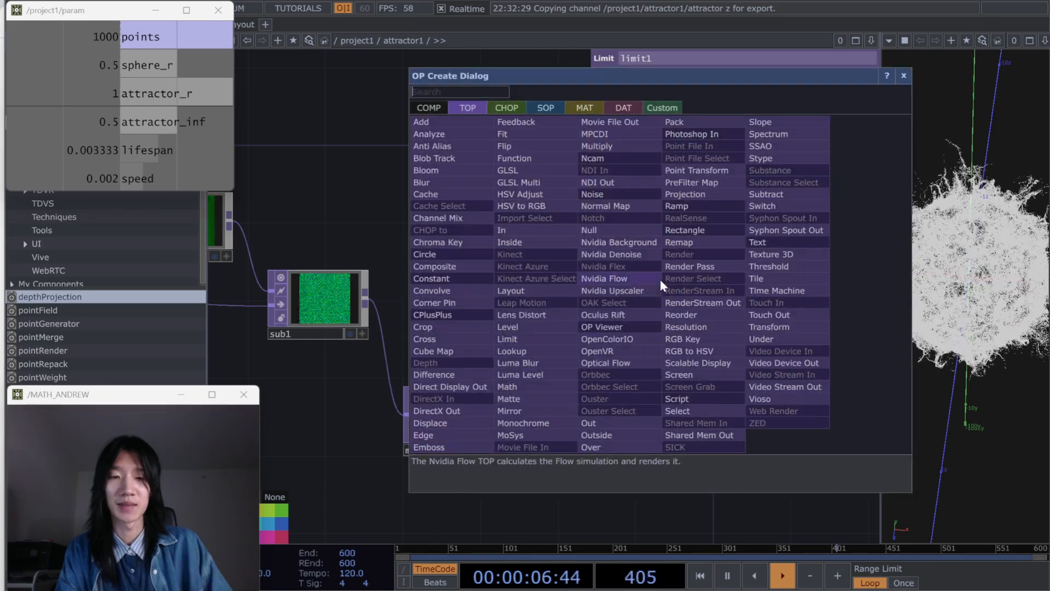
{"action": "type", "text": "mutli"}
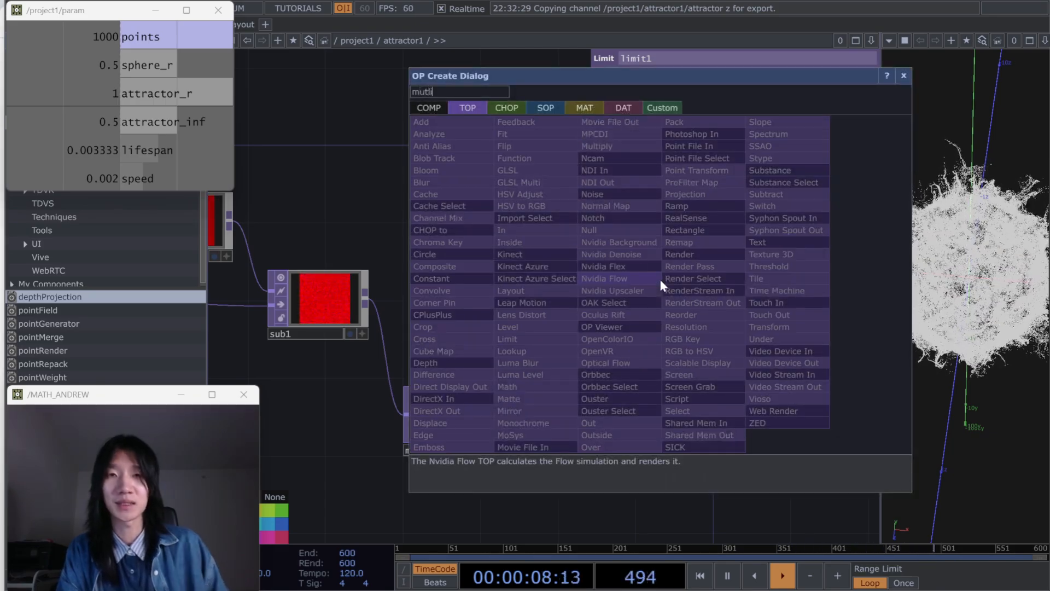
{"action": "left_click", "coordinate": [635, 146]}
{"action": "left_click", "coordinate": [694, 308]}
{"action": "left_click_drag", "start_coordinate": [481, 293], "coordinate": [420, 305]}
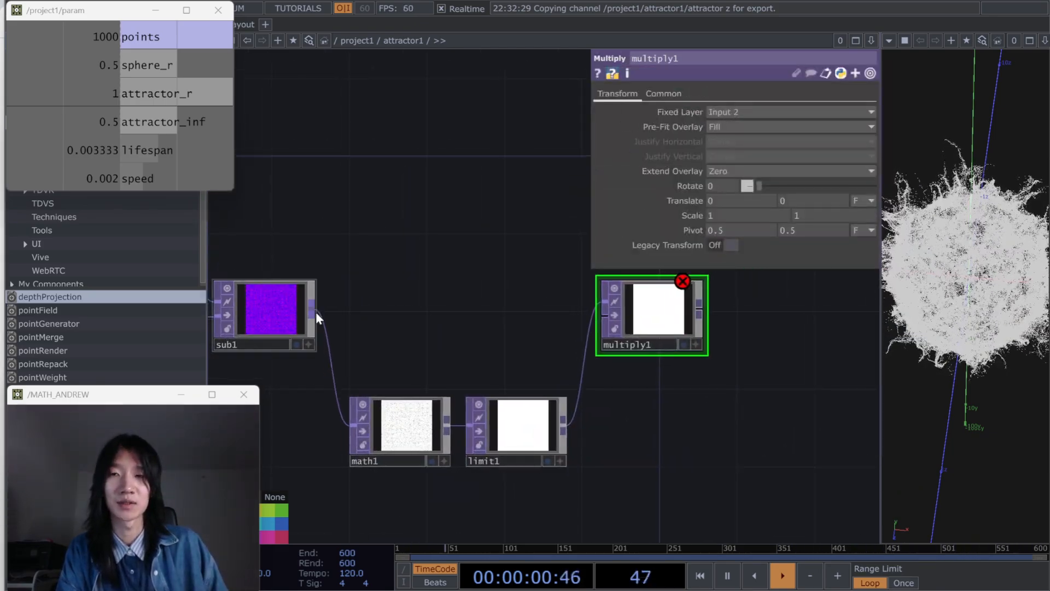
{"action": "left_click", "coordinate": [604, 317]}
Step: Append a Math TOP to multiply1 and set its Multiply value to 0.01
{"action": "left_click_drag", "start_coordinate": [667, 408], "coordinate": [560, 383]}
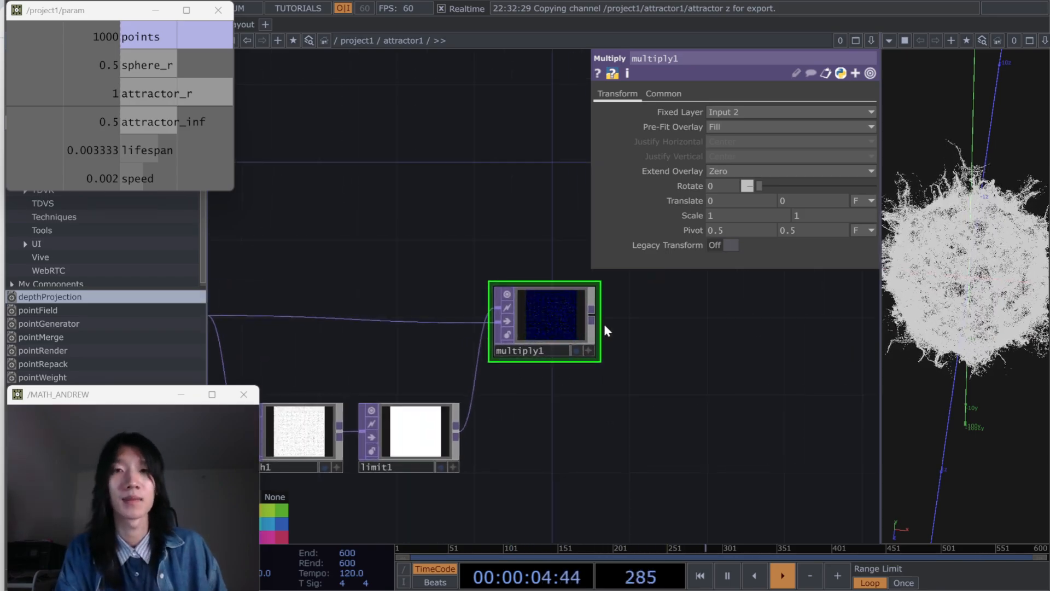
{"action": "left_click", "coordinate": [592, 311]}
{"action": "left_click", "coordinate": [669, 310]}
{"action": "type", "text": "math"}
{"action": "key", "text": "Return"}
{"action": "left_click", "coordinate": [669, 309]}
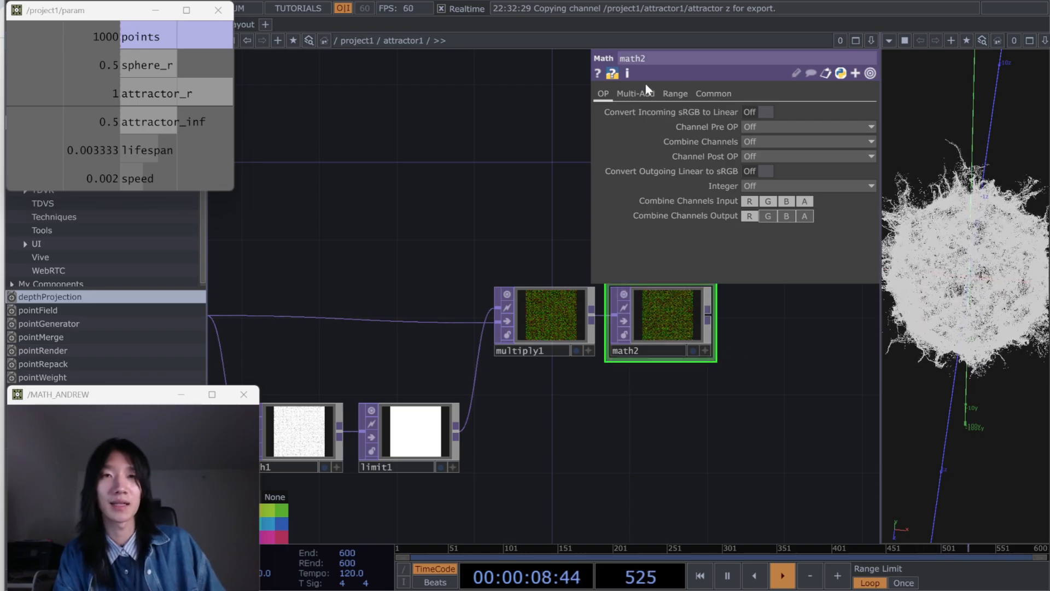
{"action": "left_click", "coordinate": [637, 94]}
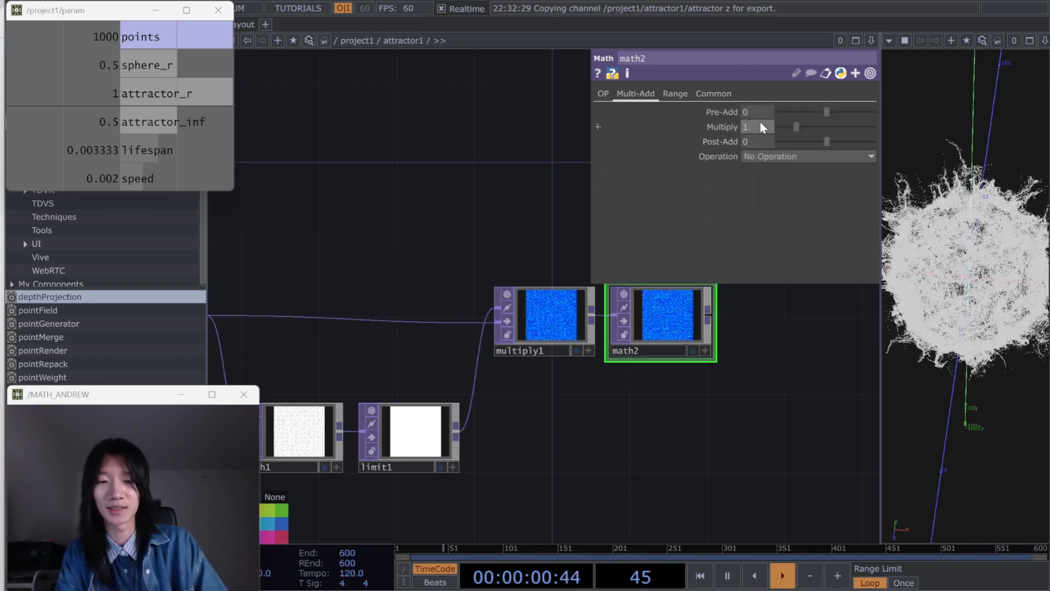
{"action": "left_click", "coordinate": [758, 126]}
{"action": "type", "text": "0.01"}
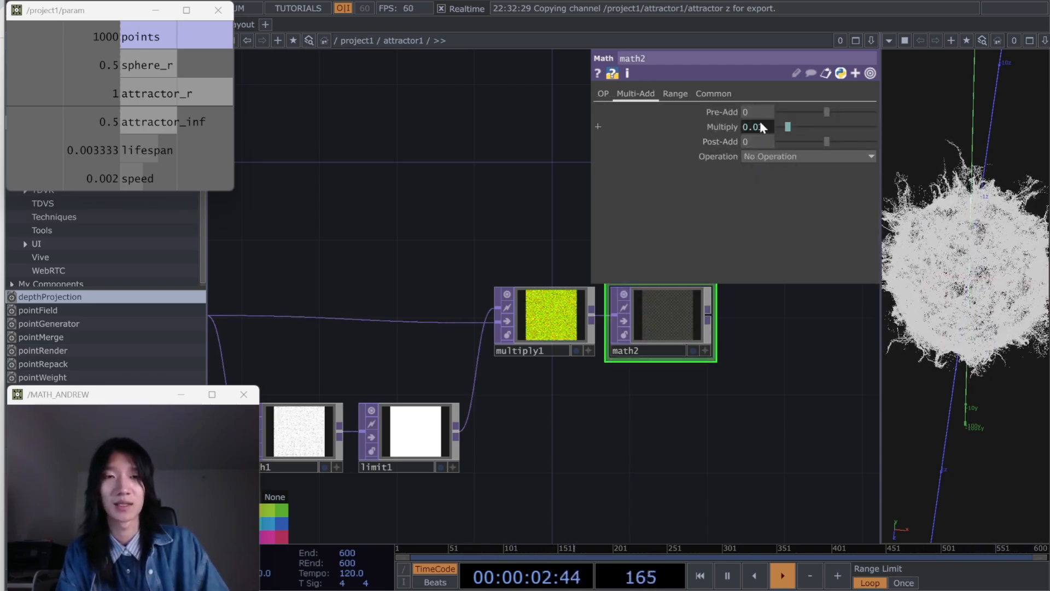
Step: Append a Null TOP after math2
{"action": "left_click_drag", "start_coordinate": [790, 370], "coordinate": [698, 358]}
{"action": "scroll", "coordinate": [689, 398], "scroll_direction": "down", "scroll_amount": 2}
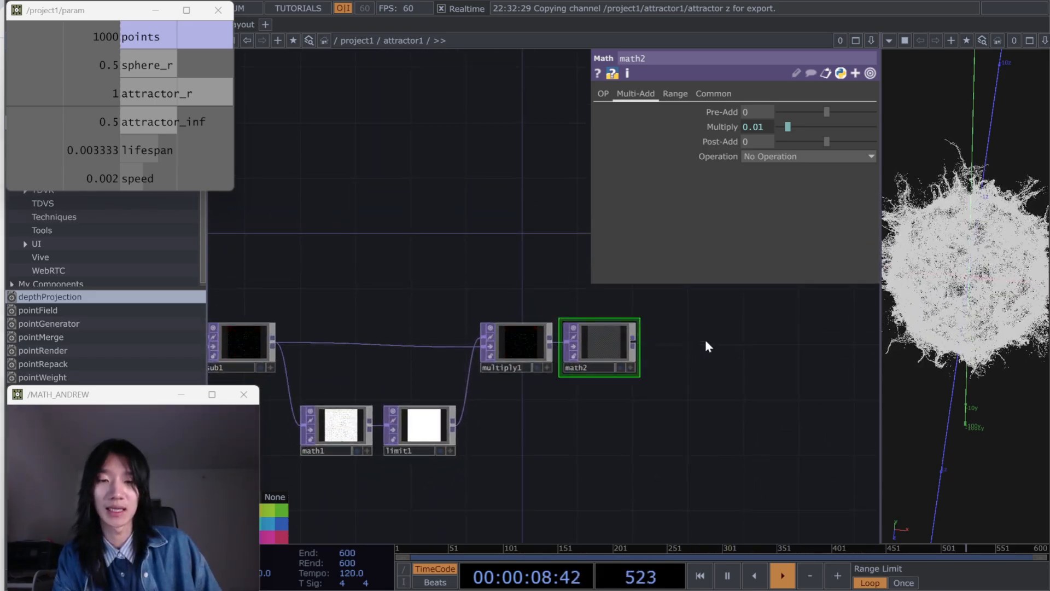
{"action": "left_click", "coordinate": [705, 341]}
{"action": "type", "text": "null"}
{"action": "key", "text": "Return"}
{"action": "left_click_drag", "start_coordinate": [706, 342], "coordinate": [702, 397]}
Step: Add an Out TOP after null1 and line it up with the chain
{"action": "left_click", "coordinate": [681, 390]}
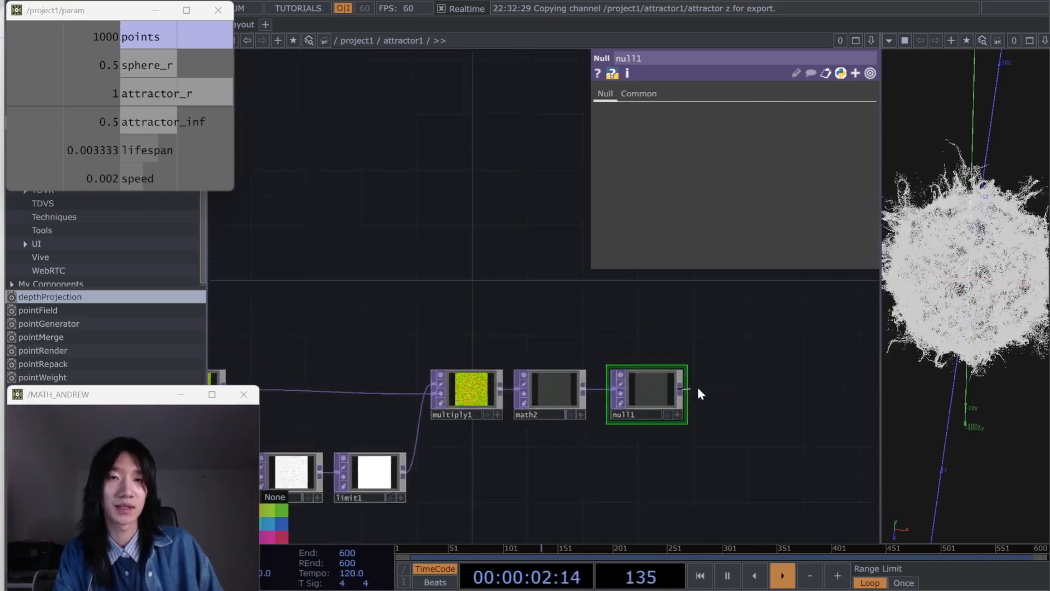
{"action": "left_click", "coordinate": [754, 385]}
{"action": "type", "text": "out"}
{"action": "key", "text": "Return"}
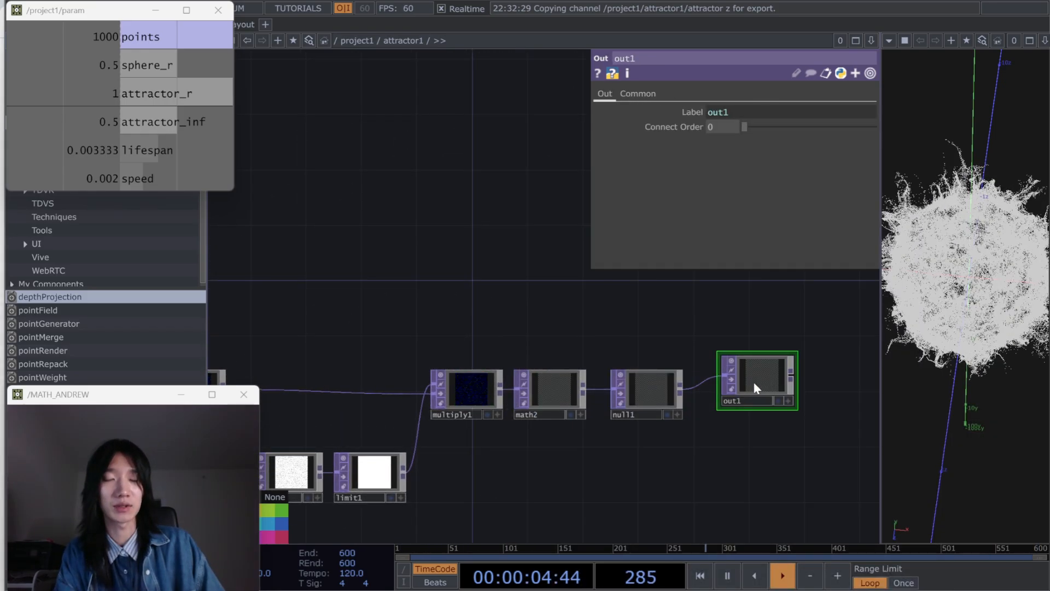
{"action": "left_click_drag", "start_coordinate": [678, 441], "coordinate": [685, 425]}
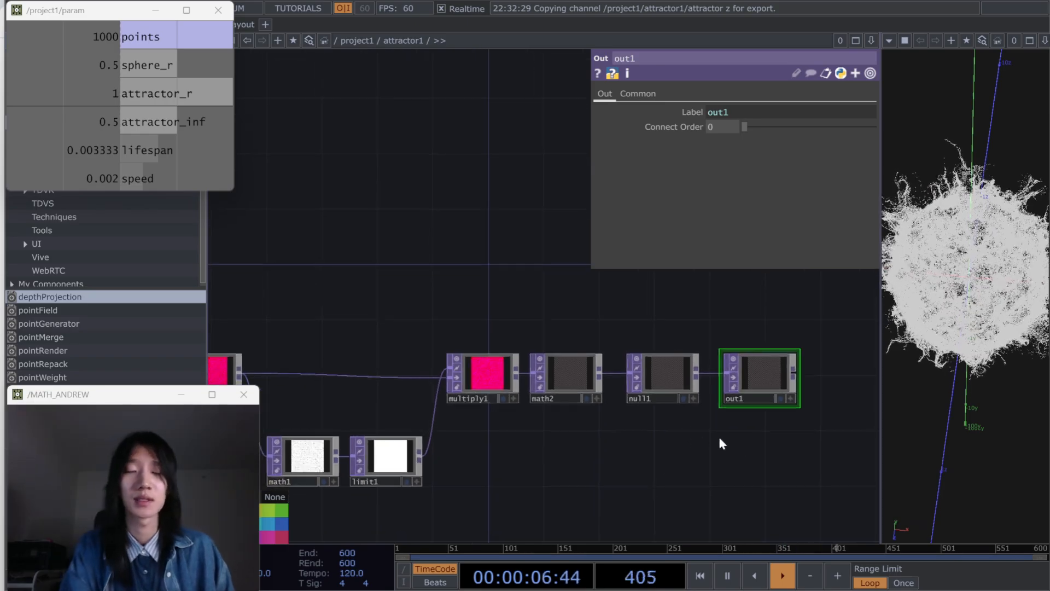
Step: Return to the project1 network and combine the outputs of attractor1 and add1 in a new Add TOP
{"action": "key", "text": "u"}
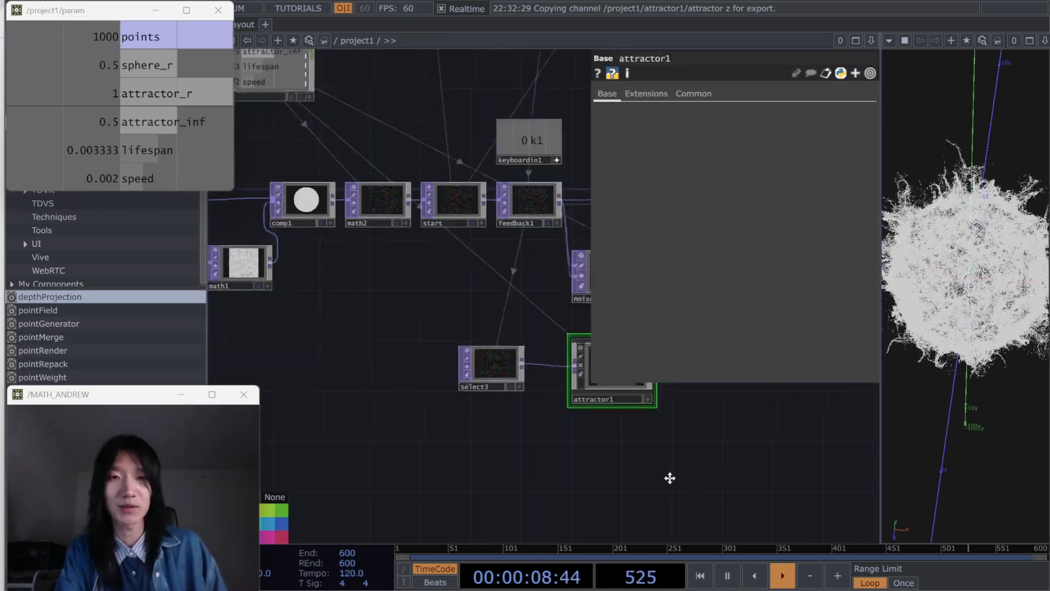
{"action": "scroll", "coordinate": [478, 444], "scroll_direction": "down", "scroll_amount": 2}
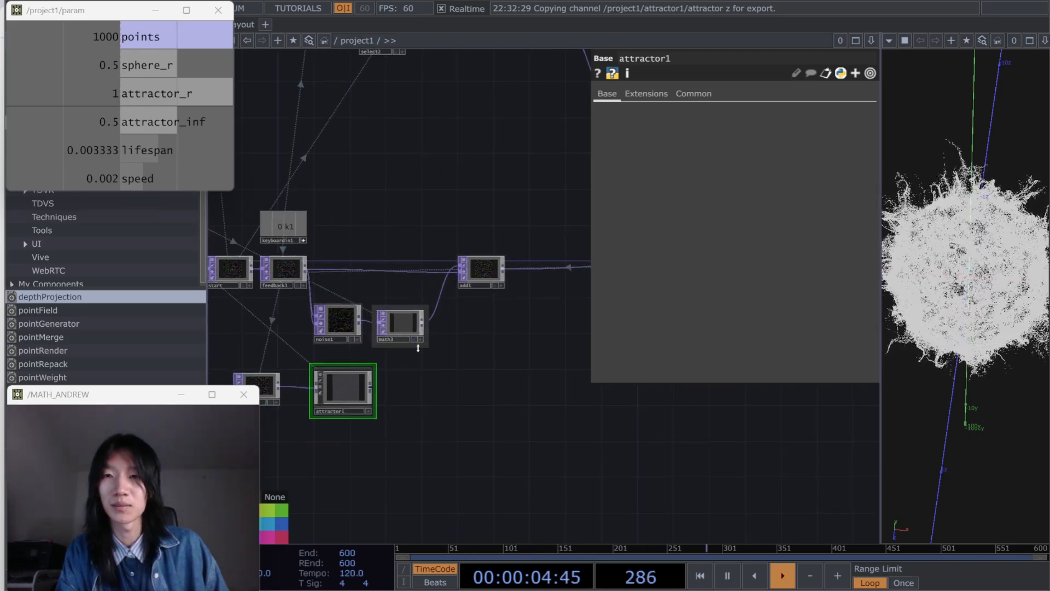
{"action": "left_click_drag", "start_coordinate": [417, 329], "coordinate": [476, 334]}
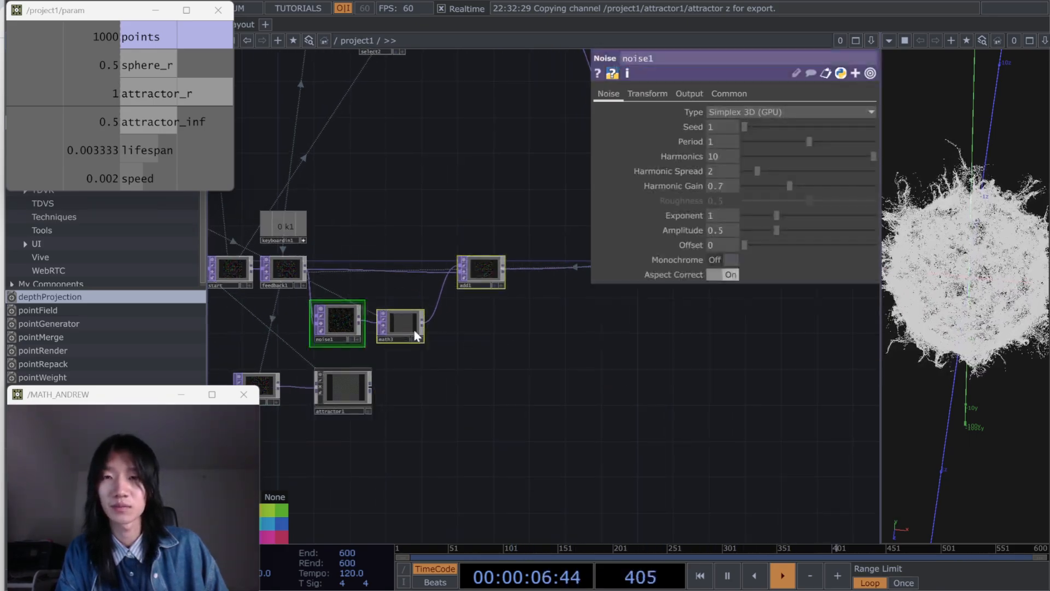
{"action": "left_click", "coordinate": [370, 390]}
{"action": "scroll", "coordinate": [371, 391], "scroll_direction": "up", "scroll_amount": 2}
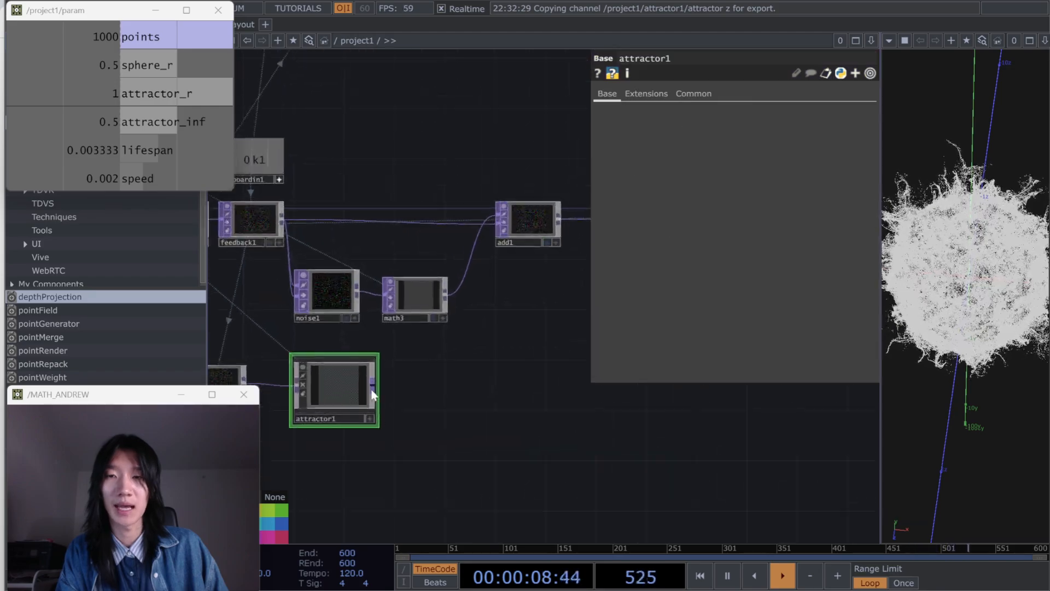
{"action": "left_click", "coordinate": [455, 382]}
{"action": "key", "text": "Escape"}
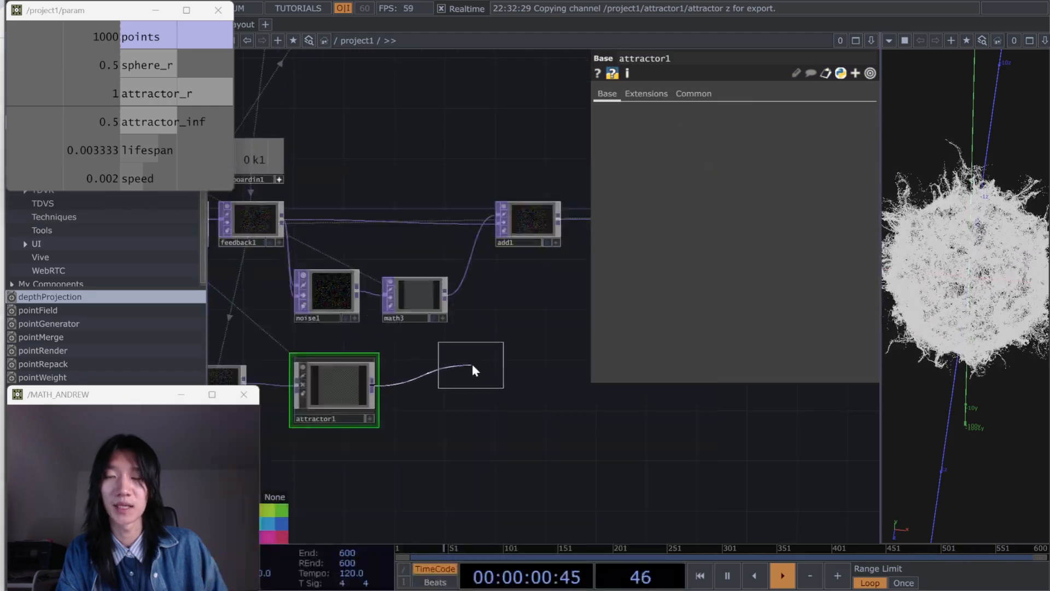
{"action": "left_click", "coordinate": [472, 364]}
{"action": "left_click_drag", "start_coordinate": [444, 369], "coordinate": [562, 367]}
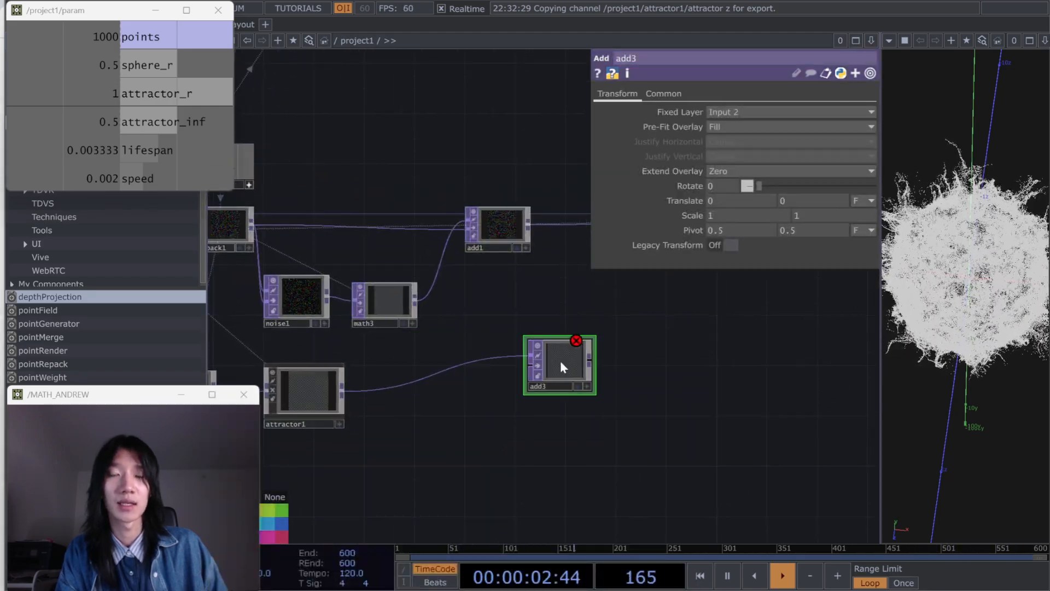
{"action": "left_click", "coordinate": [482, 231]}
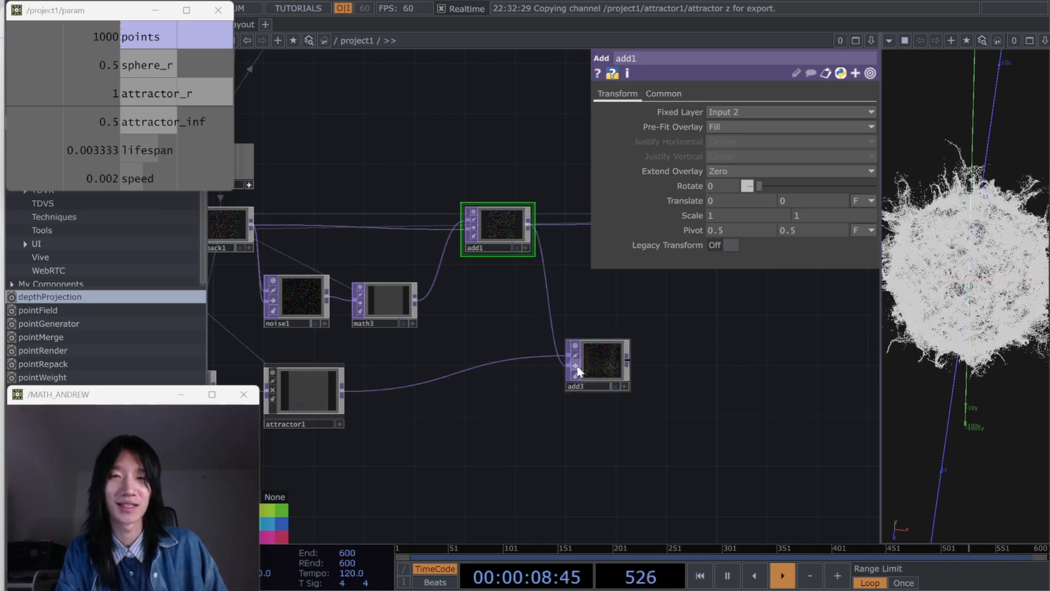
Step: Feed the new Add TOP's output into over1 and position the node between add1 and over1
{"action": "left_click_drag", "start_coordinate": [595, 365], "coordinate": [595, 340]}
{"action": "left_click_drag", "start_coordinate": [608, 405], "coordinate": [457, 450]}
{"action": "left_click_drag", "start_coordinate": [661, 374], "coordinate": [666, 430]}
{"action": "key", "text": "p"}
{"action": "left_click_drag", "start_coordinate": [583, 439], "coordinate": [608, 401]}
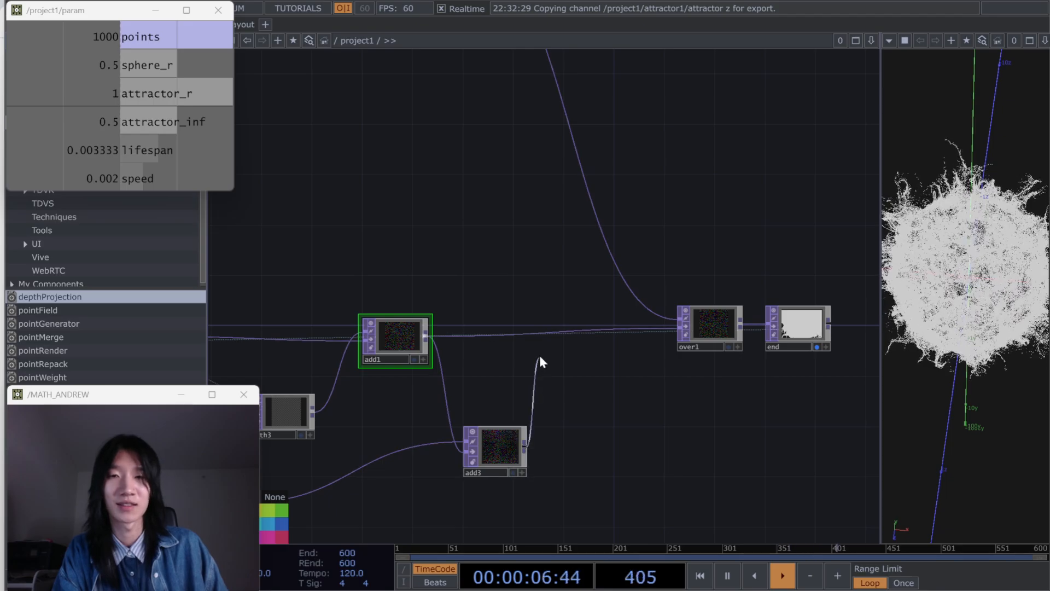
{"action": "left_click_drag", "start_coordinate": [495, 446], "coordinate": [529, 347]}
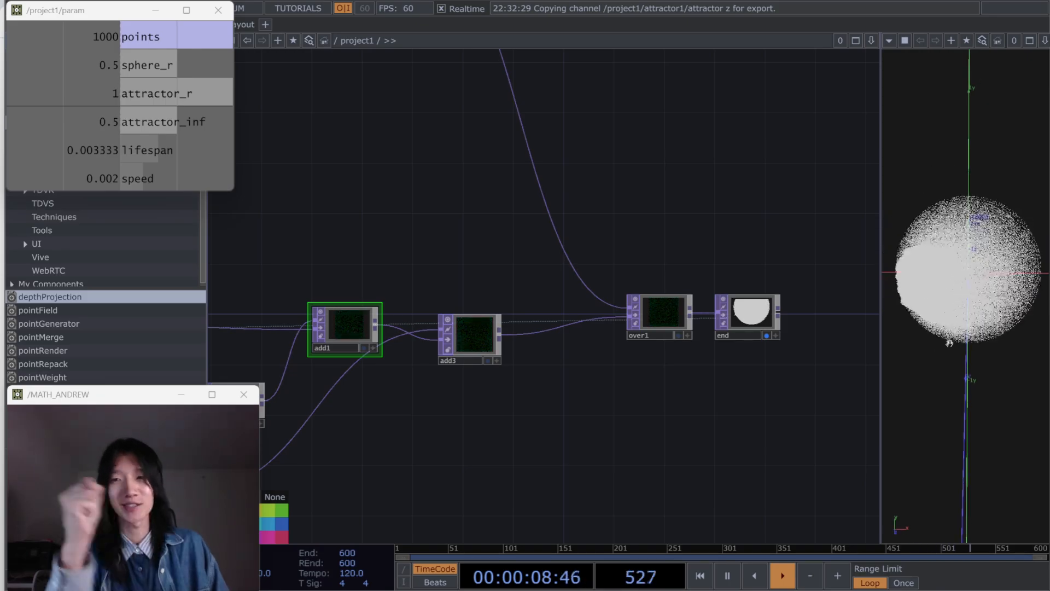
Step: Inspect the point cloud from another angle and open the attractor1 component's network to view its nodes
{"action": "left_click_drag", "start_coordinate": [667, 422], "coordinate": [842, 352]}
{"action": "left_click_drag", "start_coordinate": [953, 310], "coordinate": [966, 326]}
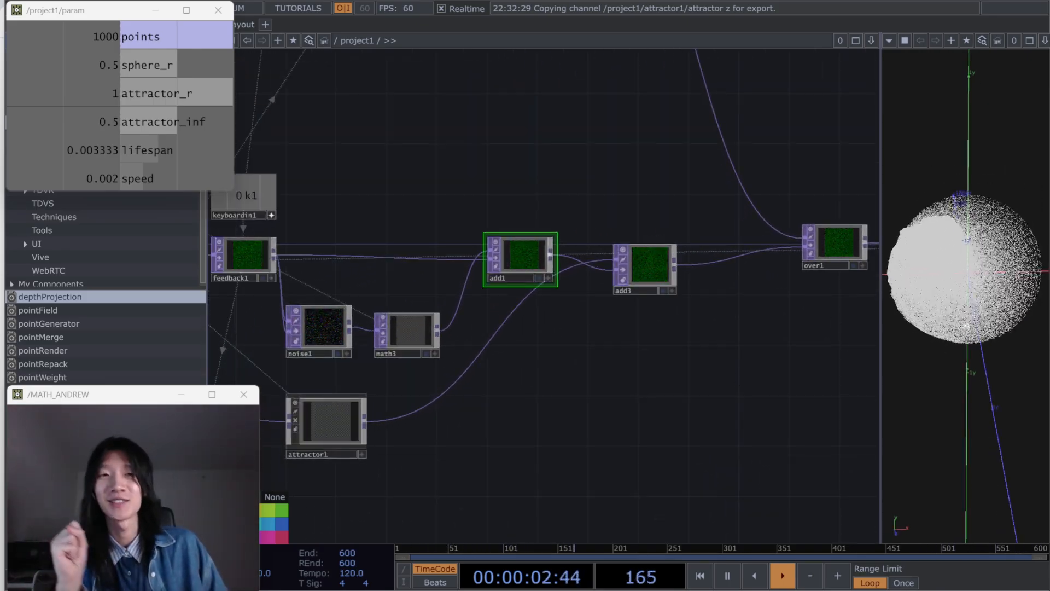
{"action": "left_click_drag", "start_coordinate": [638, 415], "coordinate": [666, 401]}
{"action": "left_click_drag", "start_coordinate": [511, 429], "coordinate": [641, 399]}
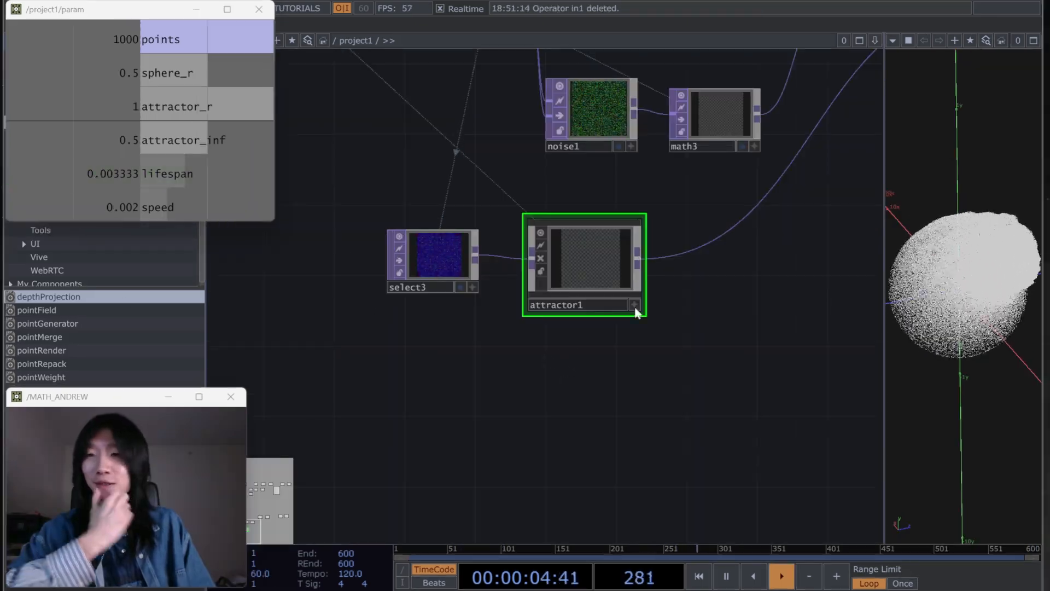
{"action": "double_click", "coordinate": [592, 252]}
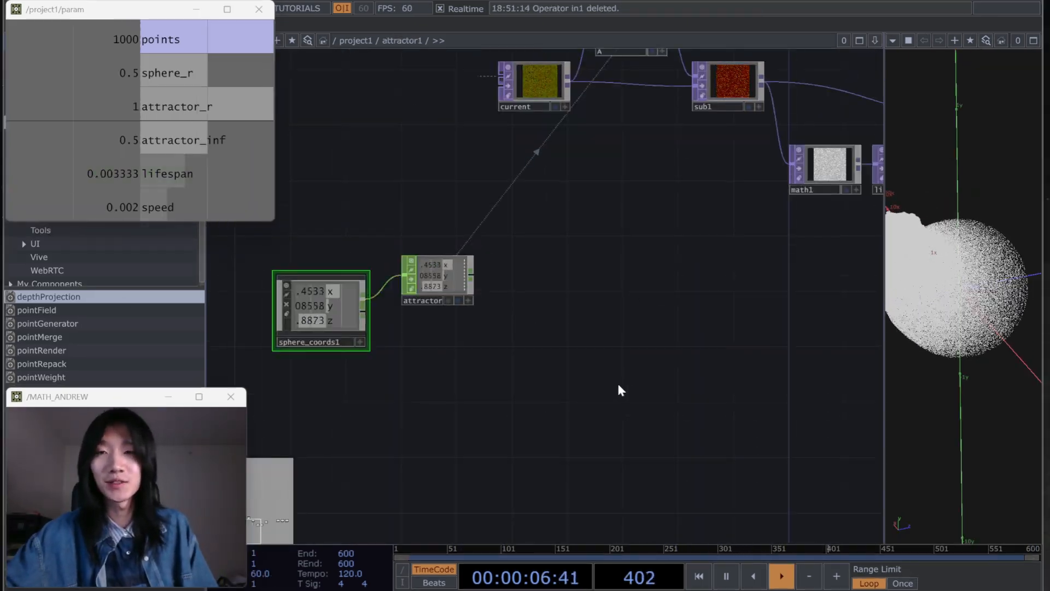
{"action": "key", "text": "h"}
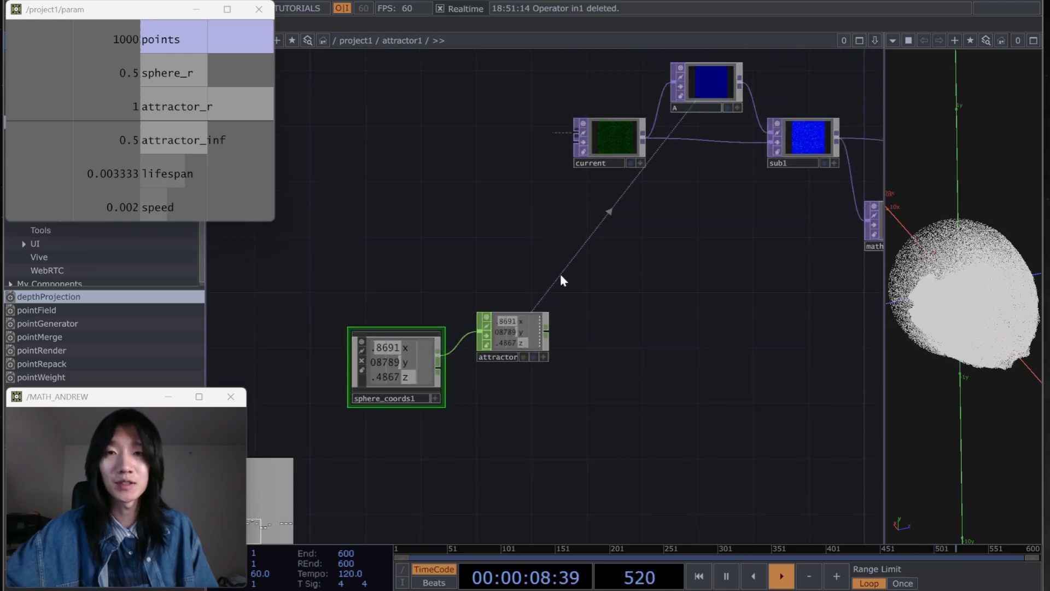
Step: Add a second In TOP below current inside attractor1 and return to the project1 network
{"action": "key", "text": "Tab"}
{"action": "type", "text": "in"}
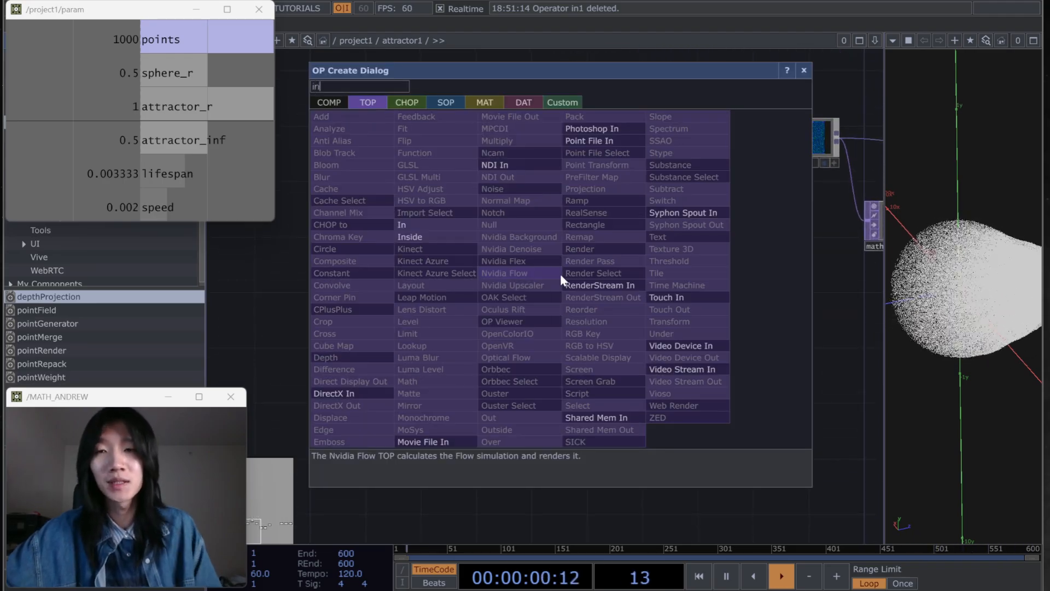
{"action": "left_click", "coordinate": [448, 227]}
{"action": "left_click", "coordinate": [597, 239]}
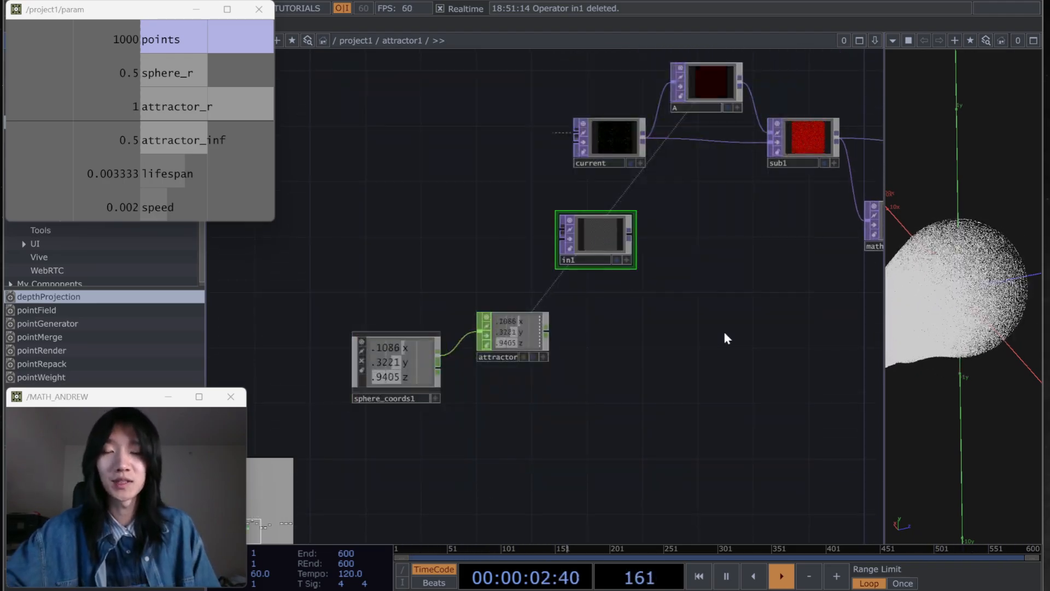
{"action": "key", "text": "u"}
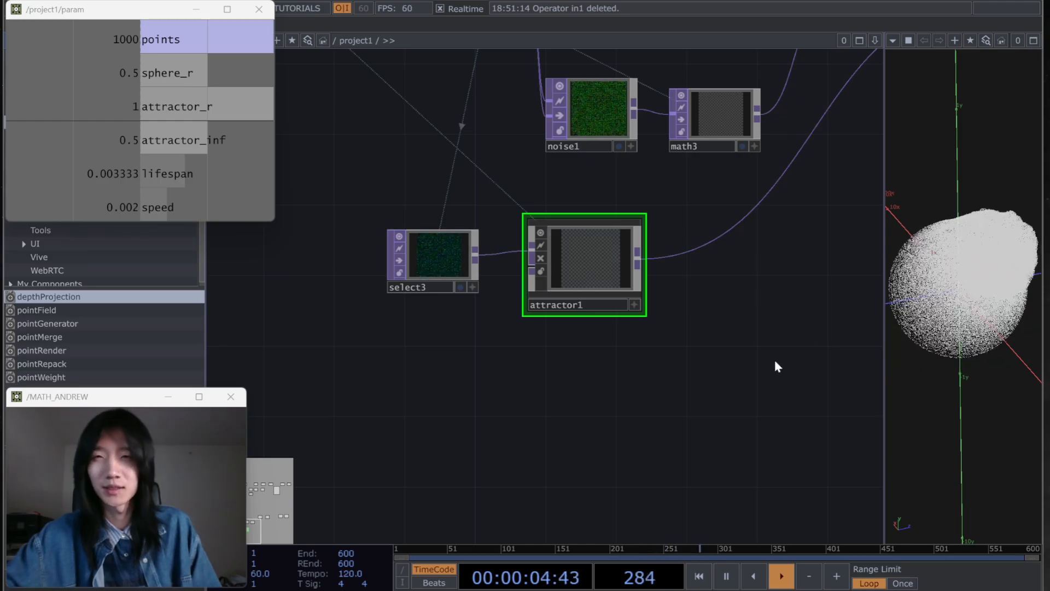
{"action": "key", "text": "i"}
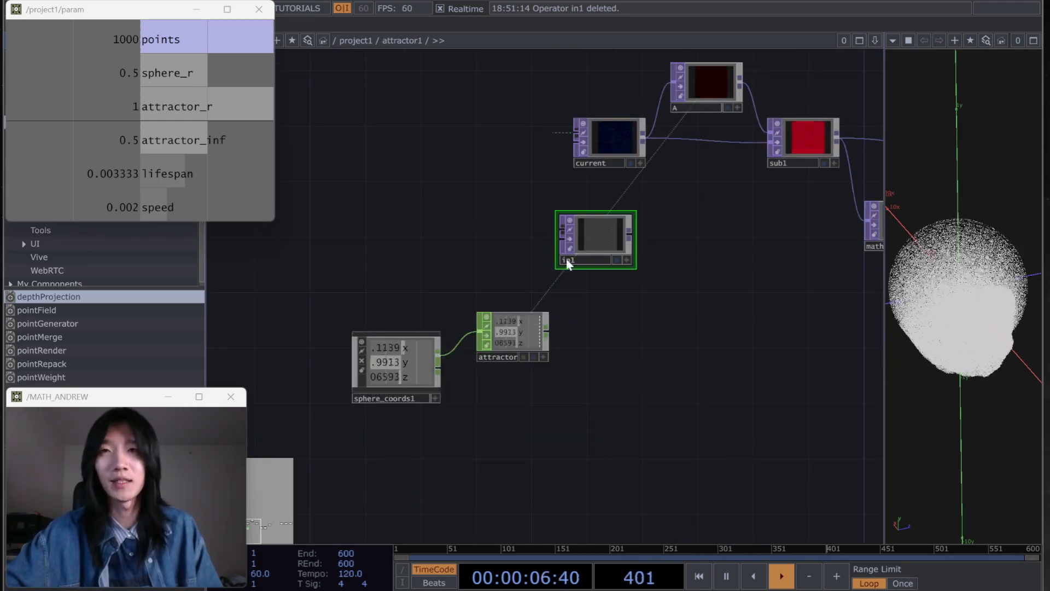
{"action": "key", "text": "u"}
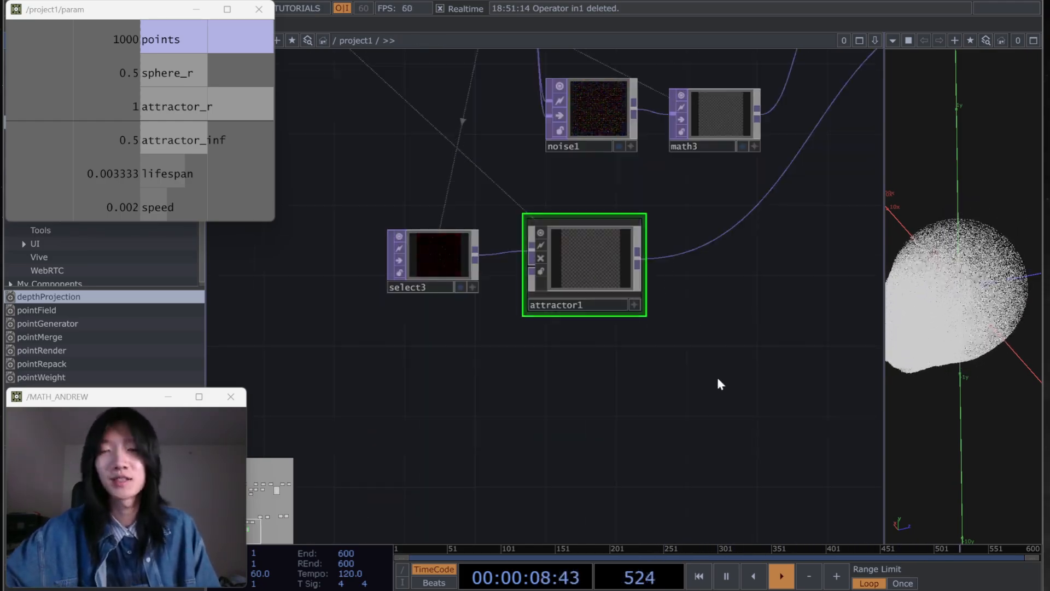
Step: Add a Select TOP that references the start node and place it below select3
{"action": "key", "text": "Tab"}
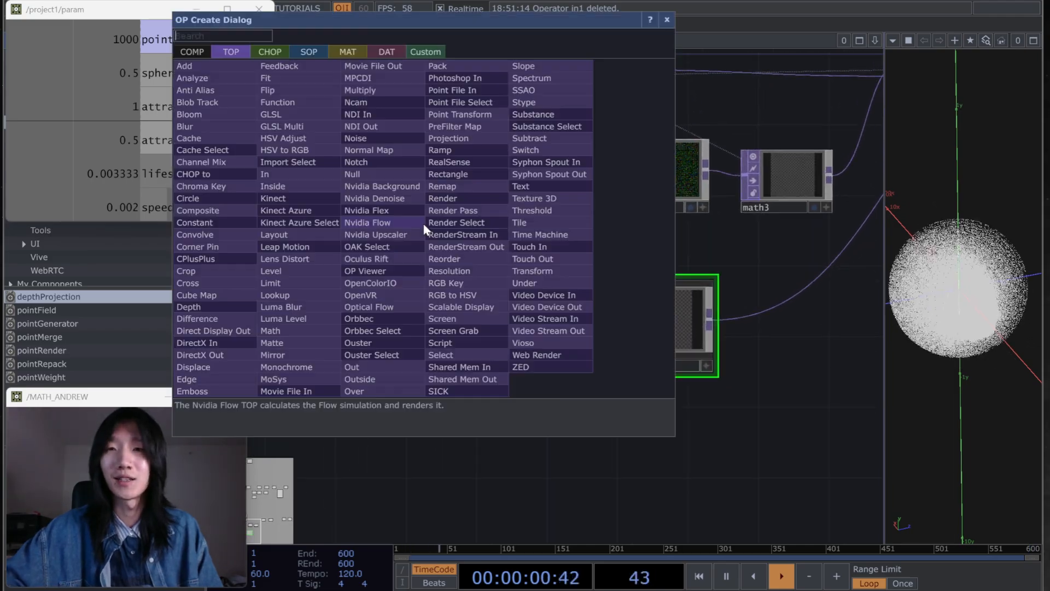
{"action": "type", "text": "select"}
{"action": "key", "text": "Return"}
{"action": "left_click", "coordinate": [424, 225]}
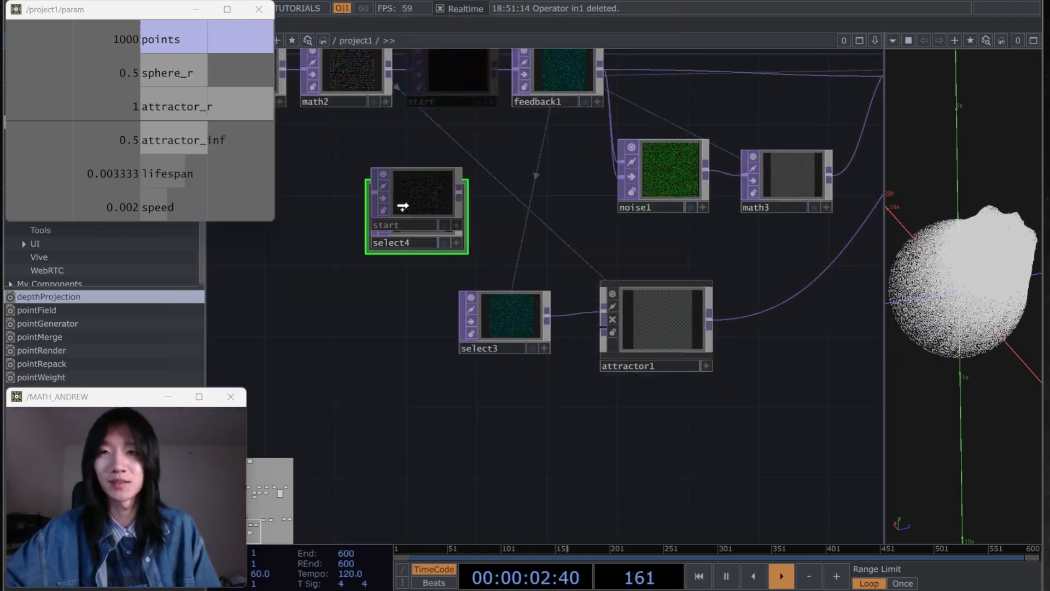
{"action": "left_click_drag", "start_coordinate": [453, 206], "coordinate": [501, 416]}
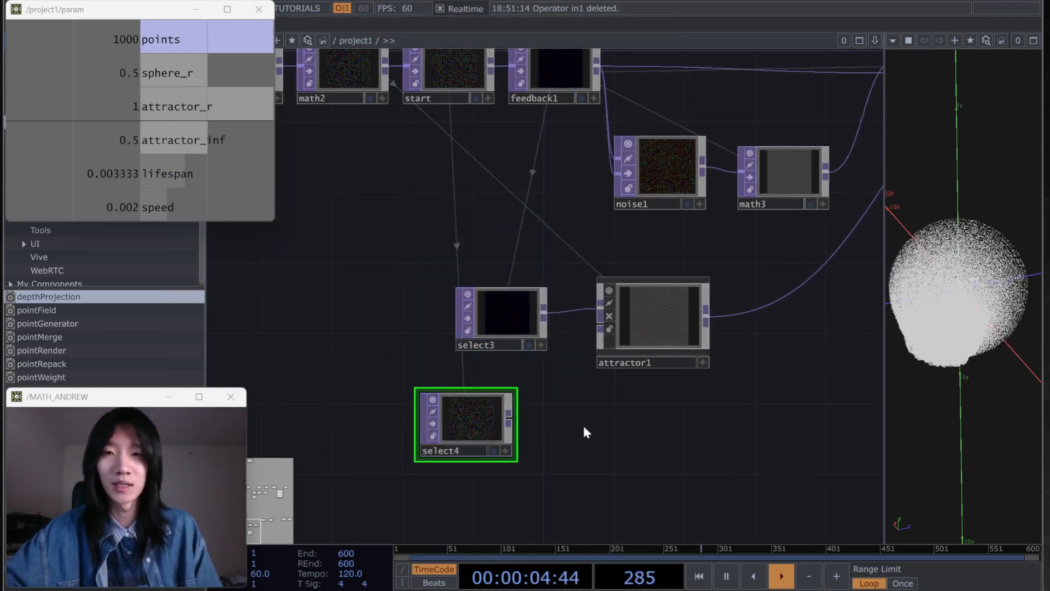
Step: Connect select4 to attractor1's second input and line it up under select3
{"action": "middle_click_drag", "start_coordinate": [585, 432], "coordinate": [610, 421]}
{"action": "left_click_drag", "start_coordinate": [512, 414], "coordinate": [529, 414]}
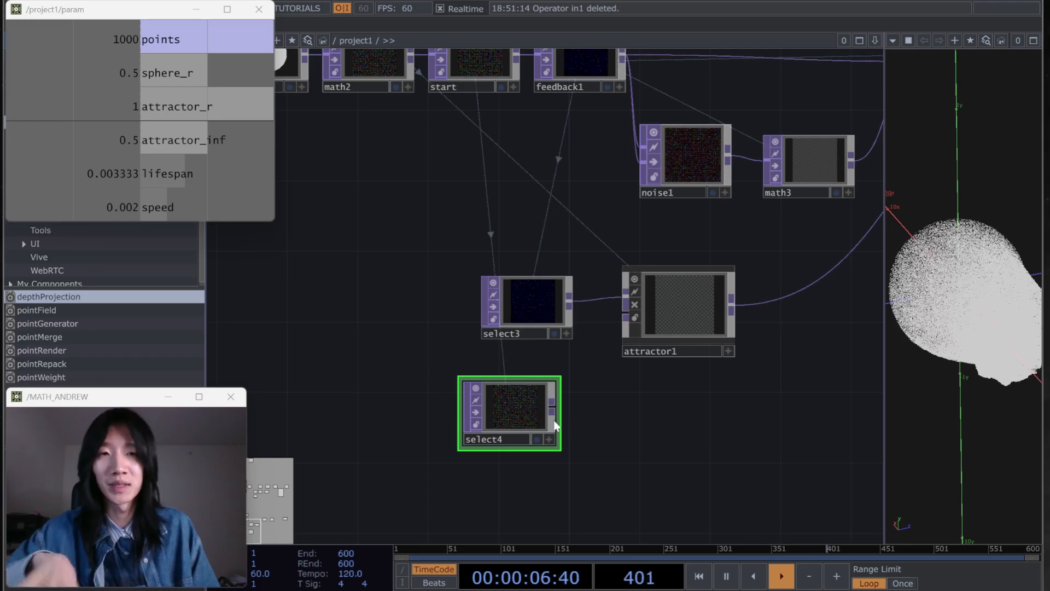
{"action": "left_click_drag", "start_coordinate": [552, 406], "coordinate": [596, 329]}
{"action": "mouse_move", "coordinate": [548, 385]}
{"action": "left_mouse_down"}
{"action": "mouse_move", "coordinate": [584, 386]}
{"action": "mouse_move", "coordinate": [565, 386]}
{"action": "left_mouse_up"}
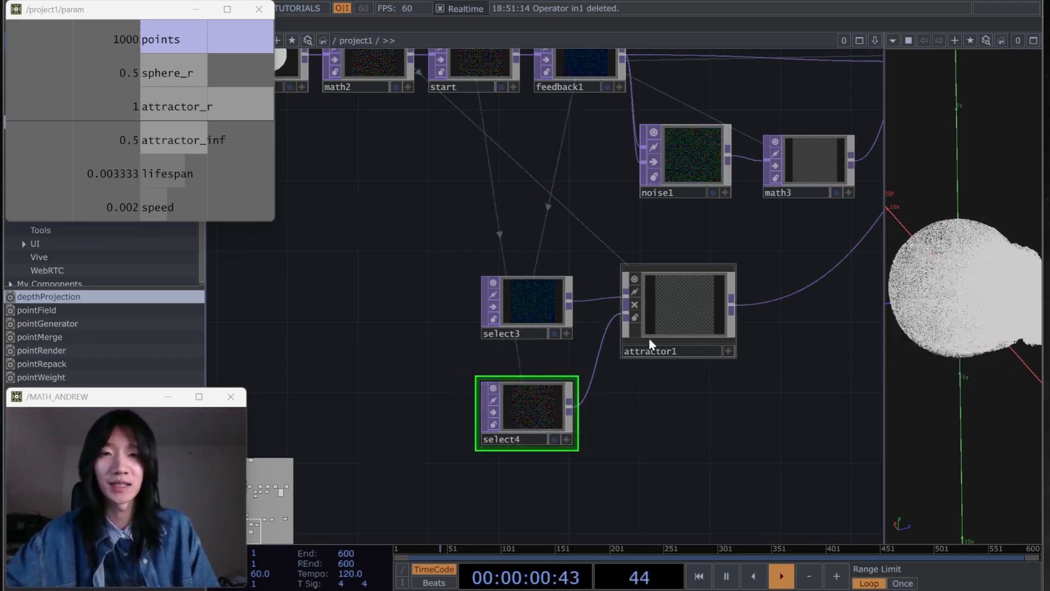
Step: Enter attractor1's network, rename the new In TOP to base and align it below current
{"action": "left_click", "coordinate": [684, 301]}
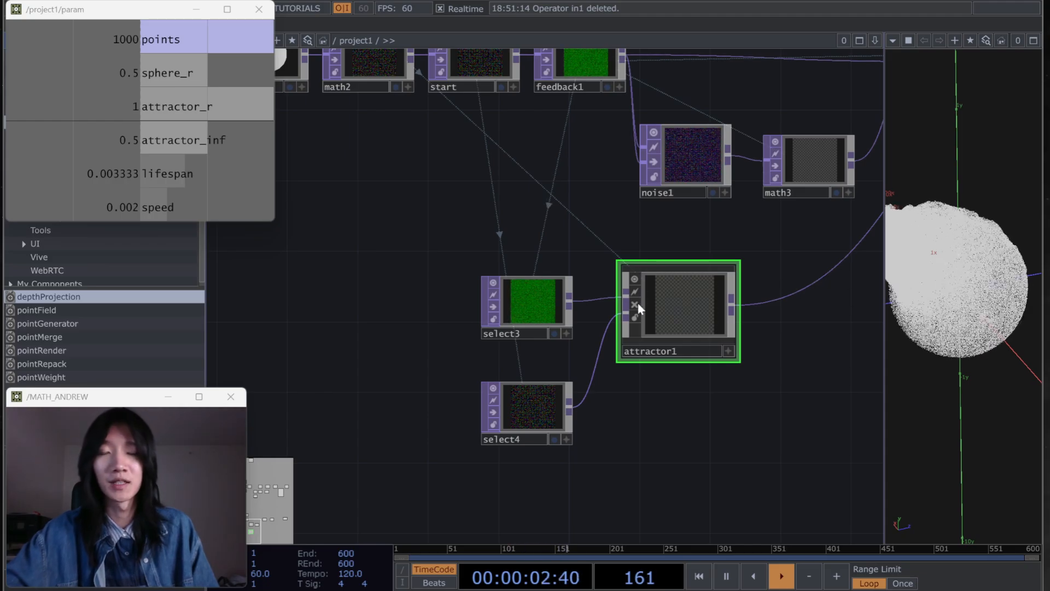
{"action": "key", "text": "i"}
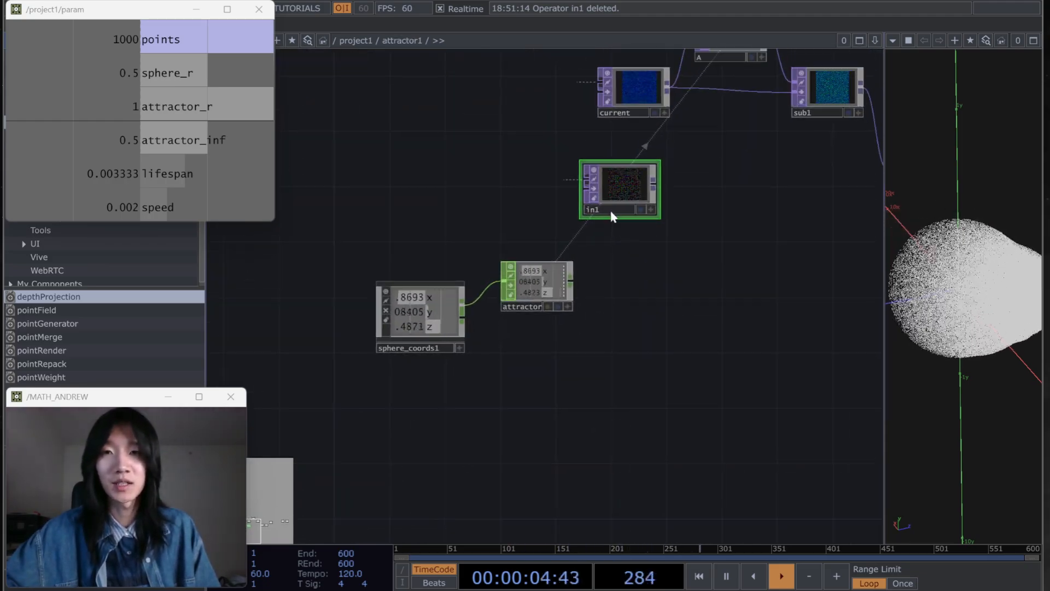
{"action": "left_click", "coordinate": [609, 209]}
{"action": "type", "text": "base"}
{"action": "key", "text": "Return"}
{"action": "left_click_drag", "start_coordinate": [637, 198], "coordinate": [651, 187]}
{"action": "key", "text": "h"}
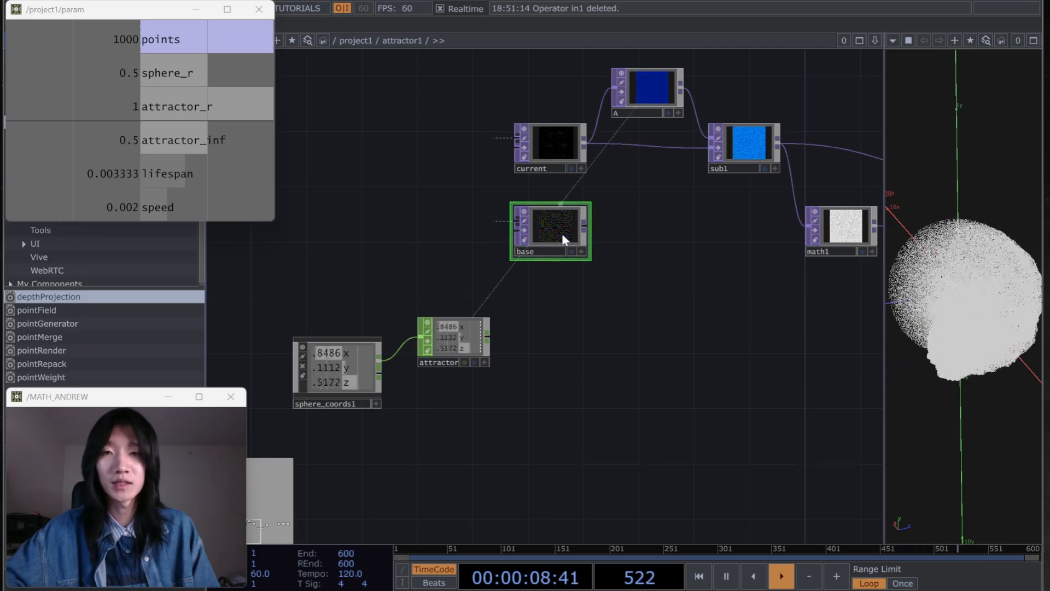
{"action": "left_click_drag", "start_coordinate": [564, 235], "coordinate": [587, 248]}
Step: Add a Threshold TOP after base and place it to the right of it
{"action": "left_click", "coordinate": [676, 239]}
{"action": "type", "text": "thres"}
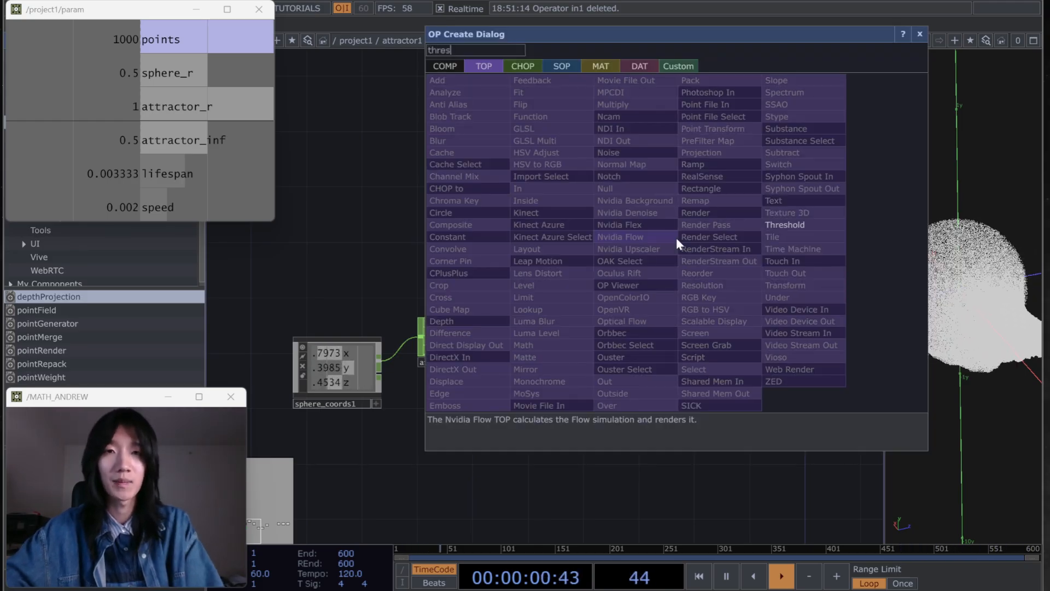
{"action": "left_click", "coordinate": [779, 223]}
{"action": "left_click", "coordinate": [687, 231]}
{"action": "scroll", "coordinate": [662, 283], "scroll_direction": "up", "scroll_amount": 3}
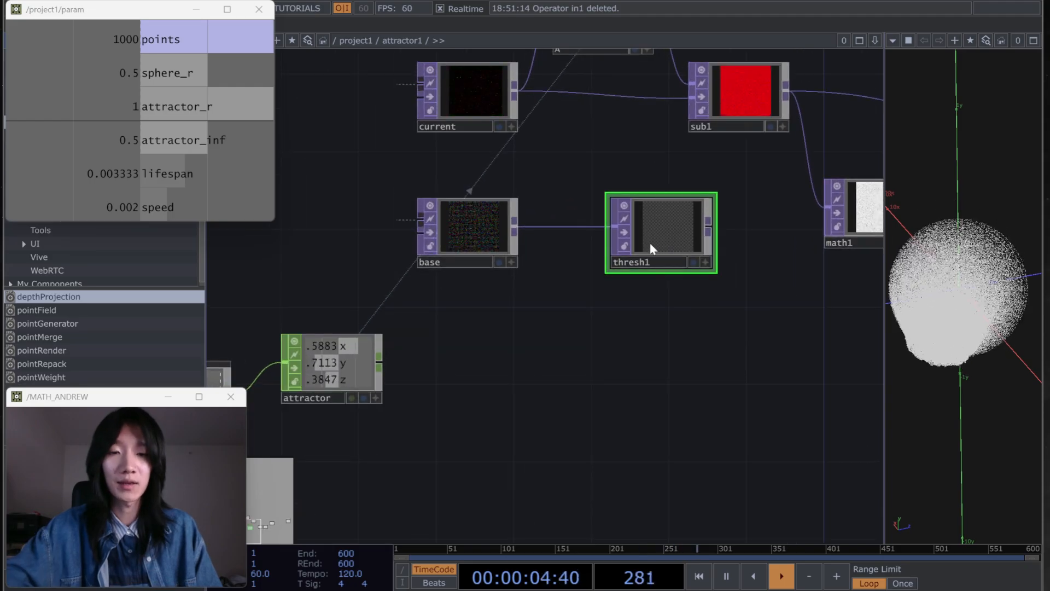
Step: Examine the Threshold TOP's parameters and the nodes around it
{"action": "key", "text": "p"}
{"action": "left_click_drag", "start_coordinate": [641, 373], "coordinate": [508, 375]}
{"action": "left_click_drag", "start_coordinate": [639, 404], "coordinate": [608, 452]}
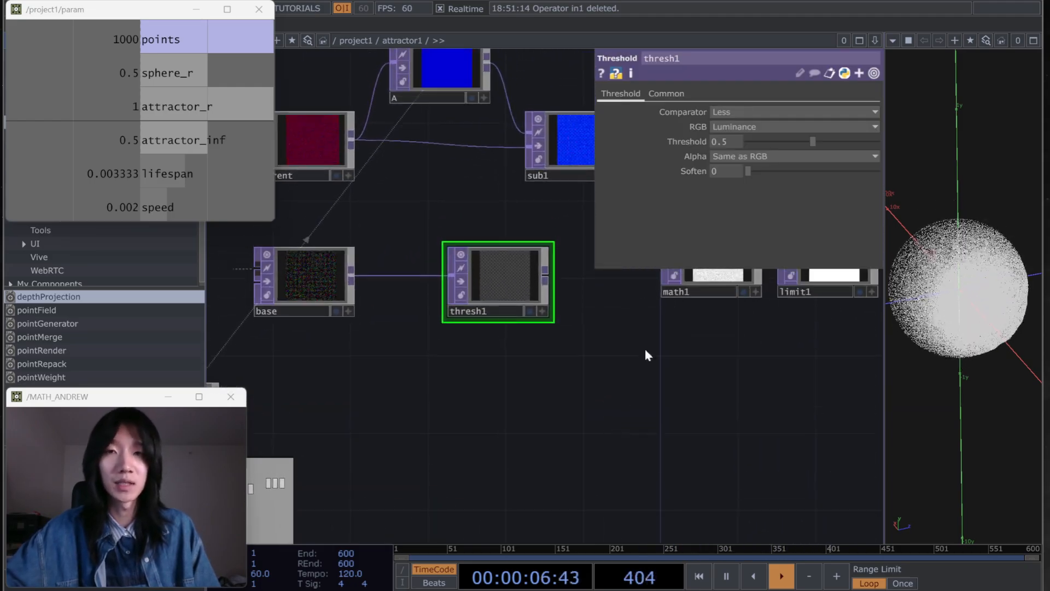
{"action": "left_click_drag", "start_coordinate": [431, 403], "coordinate": [474, 353]}
{"action": "scroll", "coordinate": [474, 361], "scroll_direction": "down", "scroll_amount": 3}
{"action": "left_click_drag", "start_coordinate": [550, 357], "coordinate": [599, 304]}
{"action": "left_click_drag", "start_coordinate": [400, 351], "coordinate": [431, 345]}
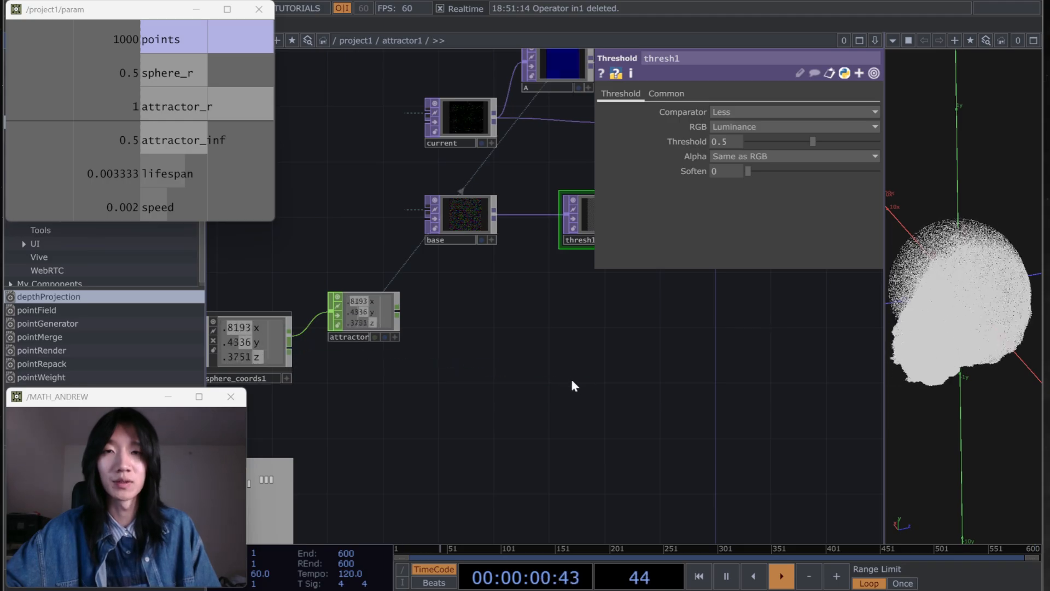
{"action": "key", "text": "p"}
Step: Add a Null CHOP to the second output of sphere_coords1 and line it up below attractor
{"action": "left_click_drag", "start_coordinate": [670, 310], "coordinate": [752, 212]}
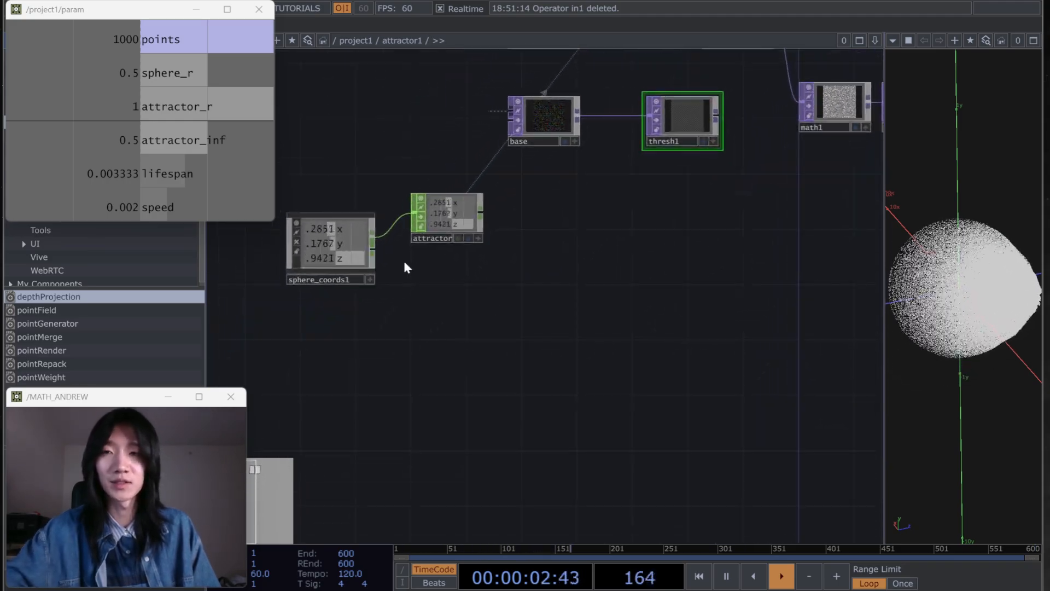
{"action": "left_click", "coordinate": [372, 259]}
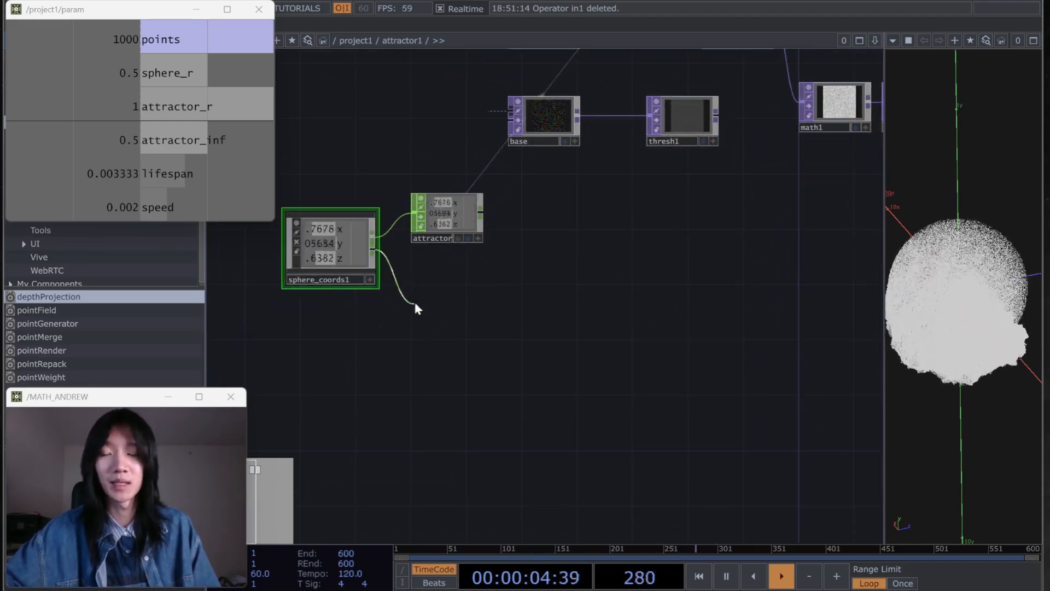
{"action": "left_click", "coordinate": [416, 309]}
{"action": "type", "text": "nul"}
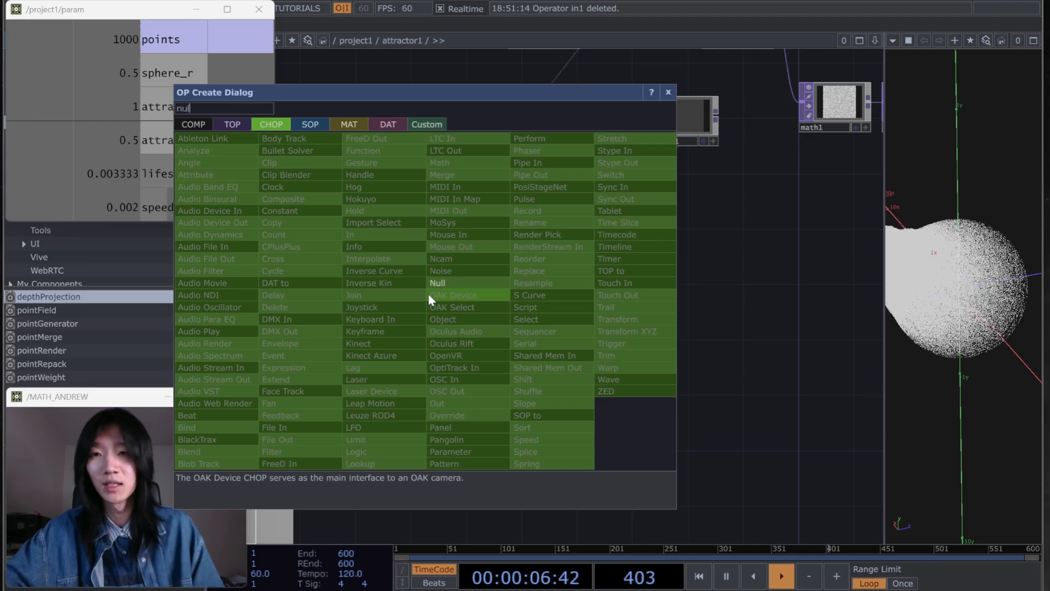
{"action": "left_click", "coordinate": [433, 282]}
{"action": "left_click", "coordinate": [428, 319]}
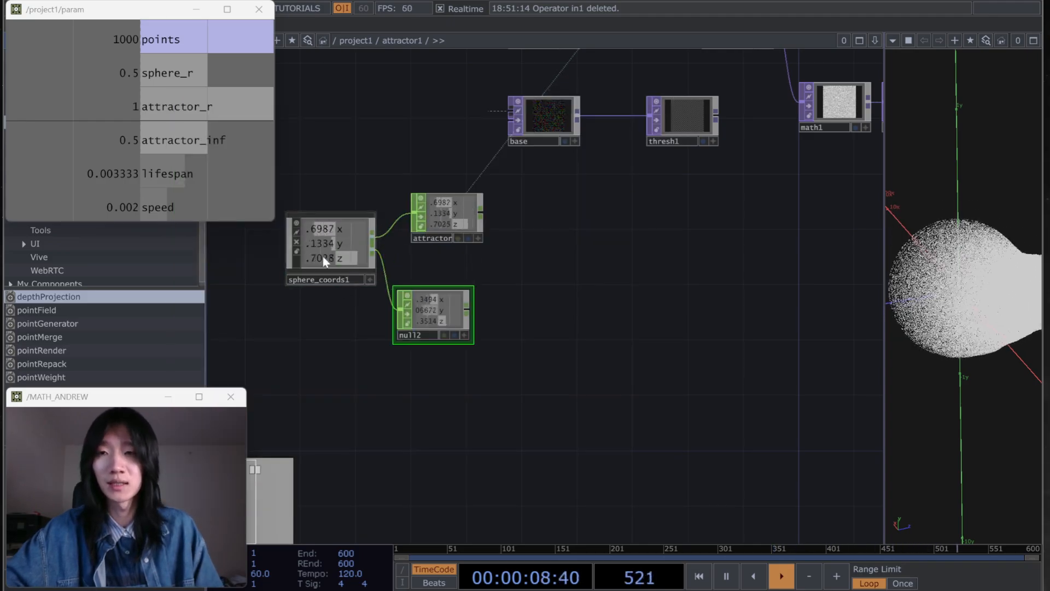
{"action": "left_click_drag", "start_coordinate": [414, 311], "coordinate": [427, 296]}
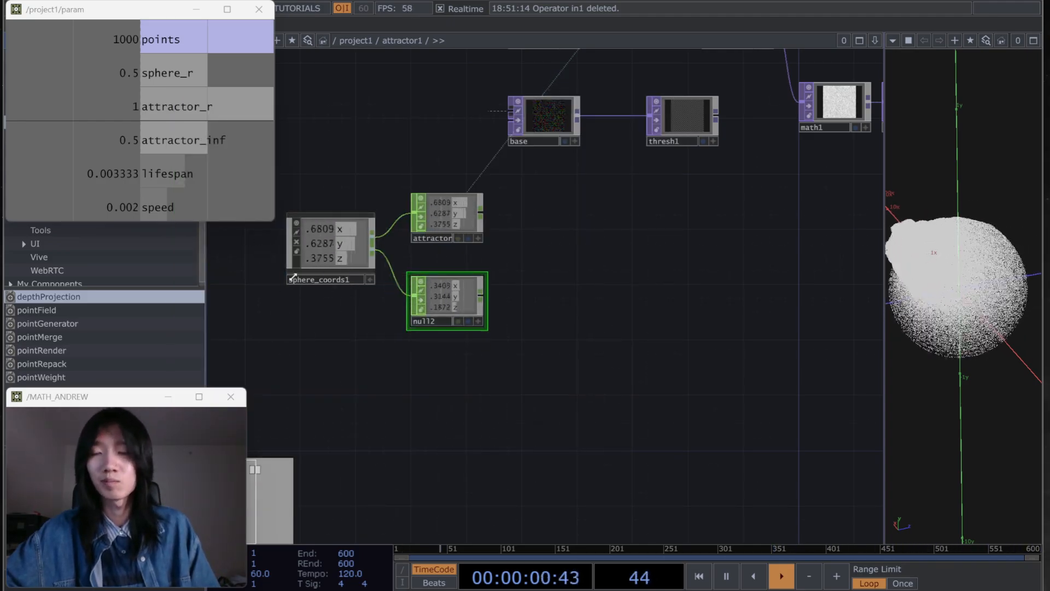
Step: Rename the new Null CHOP to influenced_points
{"action": "scroll", "coordinate": [294, 277], "scroll_direction": "up", "scroll_amount": 2}
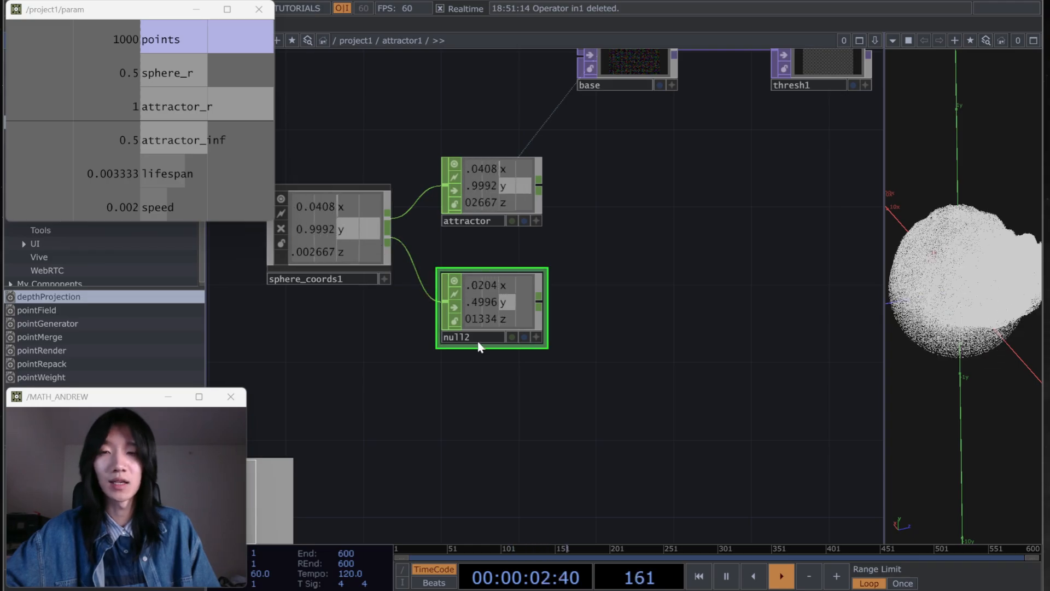
{"action": "key", "text": "BackSpace"}
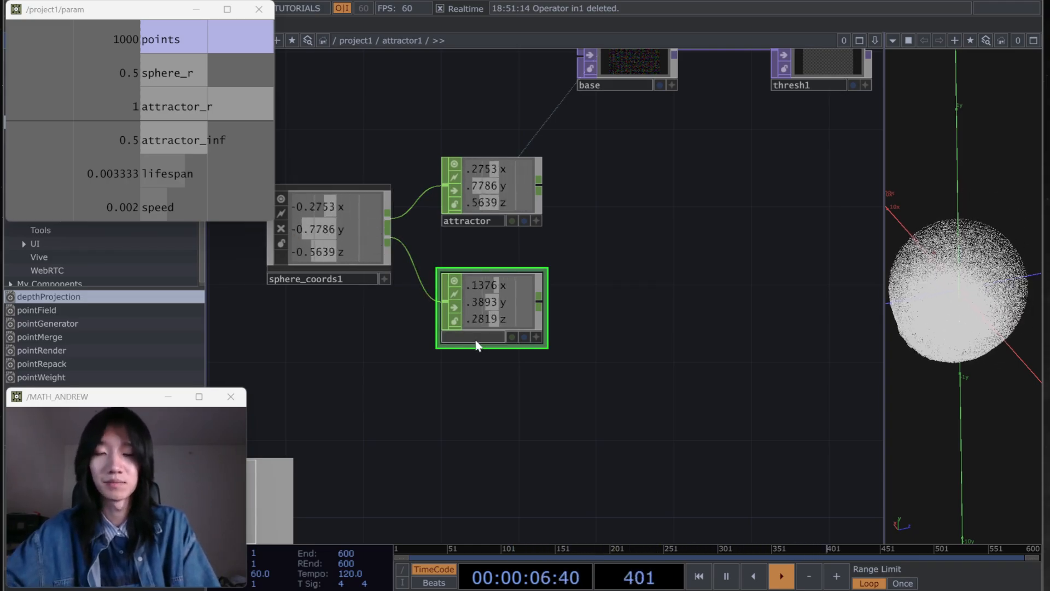
{"action": "type", "text": "a"}
{"action": "key", "text": "BackSpace"}
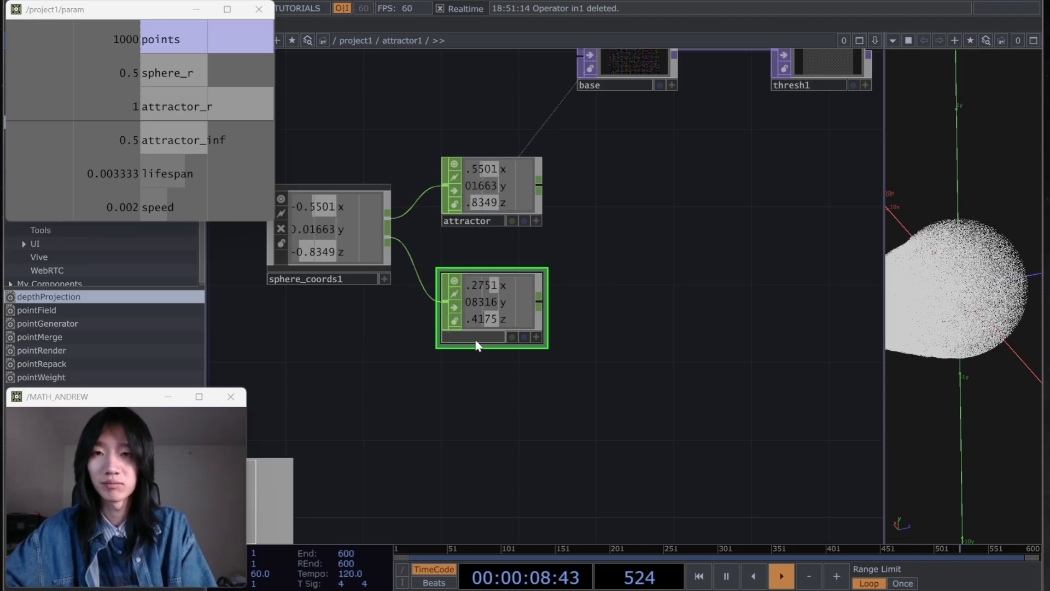
{"action": "type", "text": "influen"}
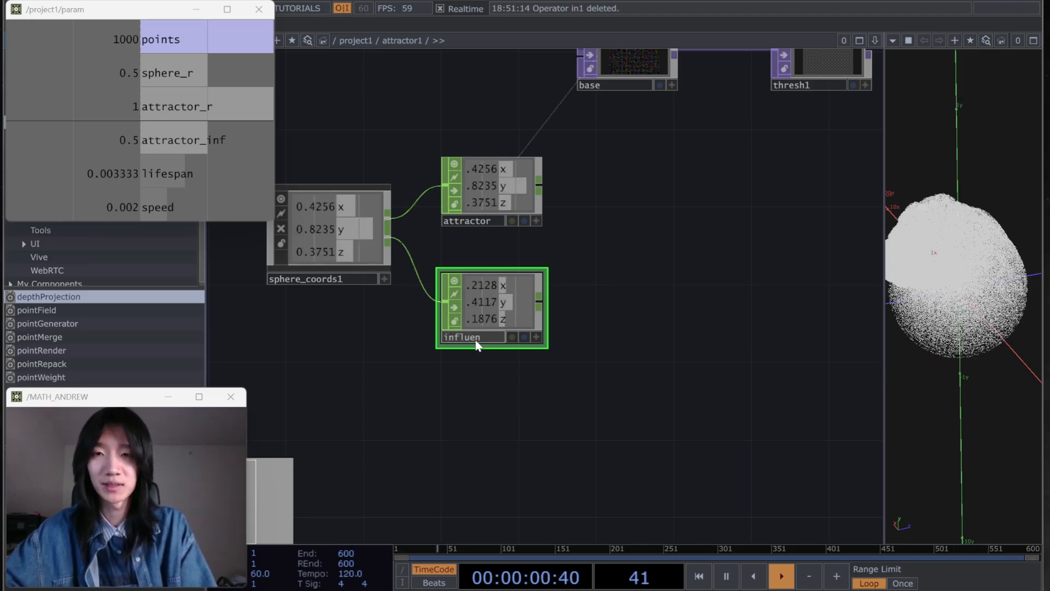
{"action": "type", "text": "ced_points"}
{"action": "key", "text": "Return"}
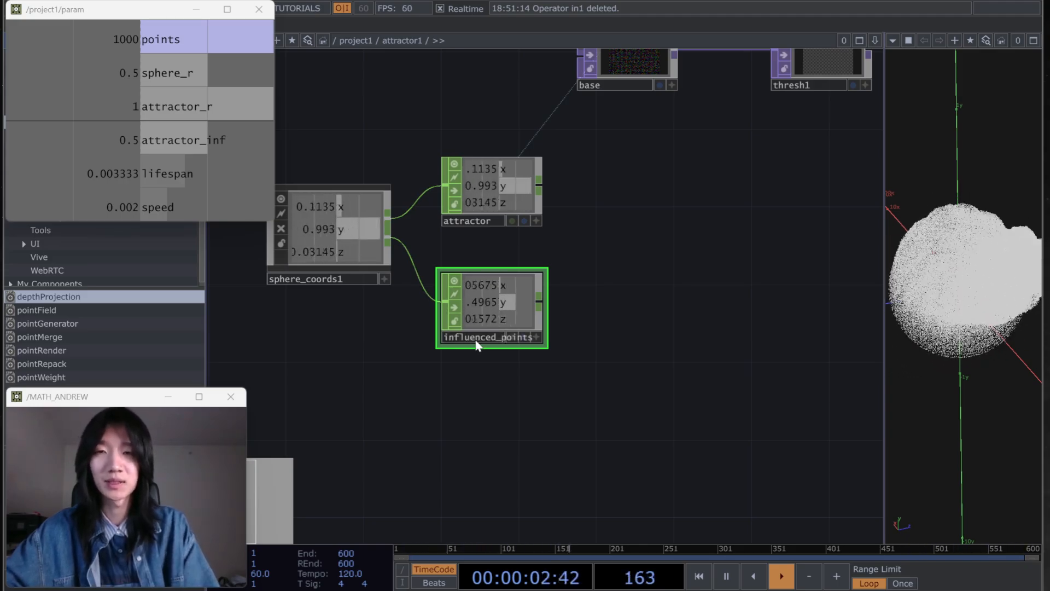
Step: Color the thresh1 node red, moving the floating MATH_ANDREW window off the color palette
{"action": "scroll", "coordinate": [595, 297], "scroll_direction": "right", "scroll_amount": 5}
{"action": "scroll", "coordinate": [596, 296], "scroll_direction": "up", "scroll_amount": 2}
{"action": "scroll", "coordinate": [580, 366], "scroll_direction": "left", "scroll_amount": 5}
{"action": "scroll", "coordinate": [580, 365], "scroll_direction": "down", "scroll_amount": 2}
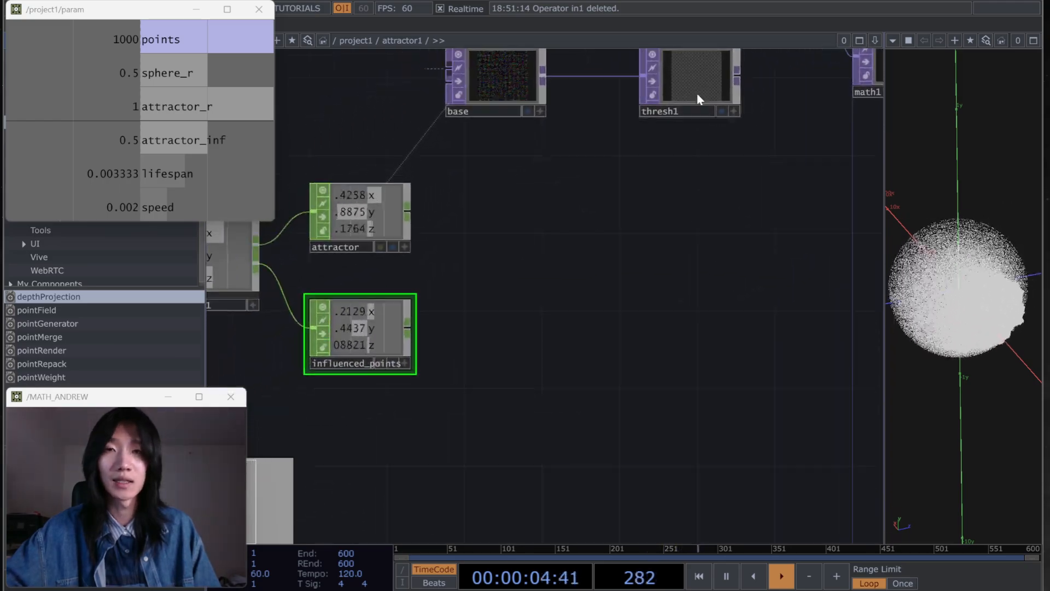
{"action": "scroll", "coordinate": [676, 360], "scroll_direction": "up", "scroll_amount": 6}
{"action": "scroll", "coordinate": [687, 184], "scroll_direction": "down", "scroll_amount": 3}
{"action": "left_click", "coordinate": [689, 183]}
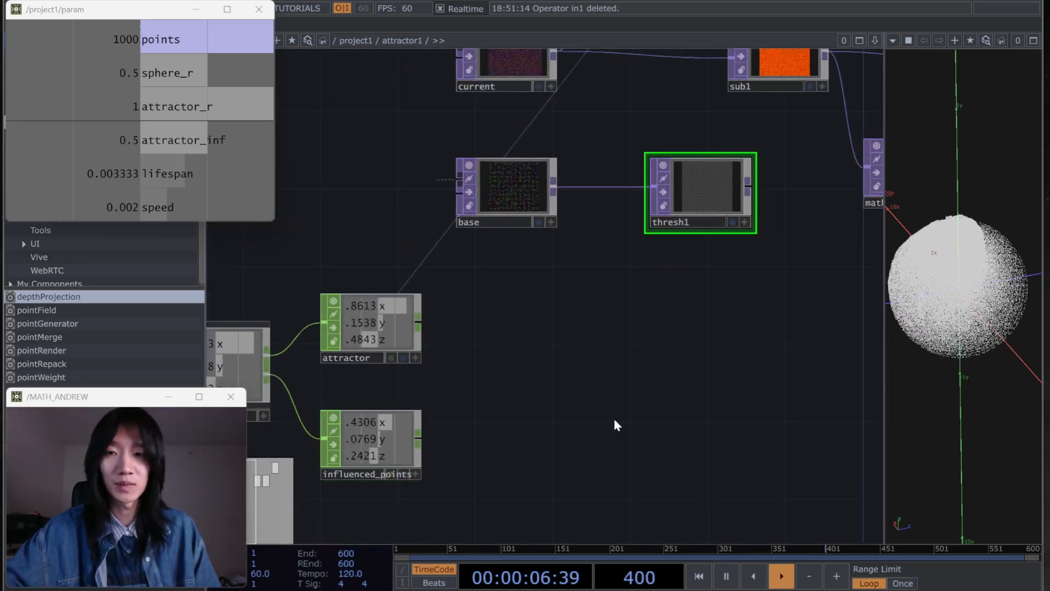
{"action": "scroll", "coordinate": [668, 353], "scroll_direction": "down", "scroll_amount": 2}
{"action": "scroll", "coordinate": [667, 352], "scroll_direction": "left", "scroll_amount": 1}
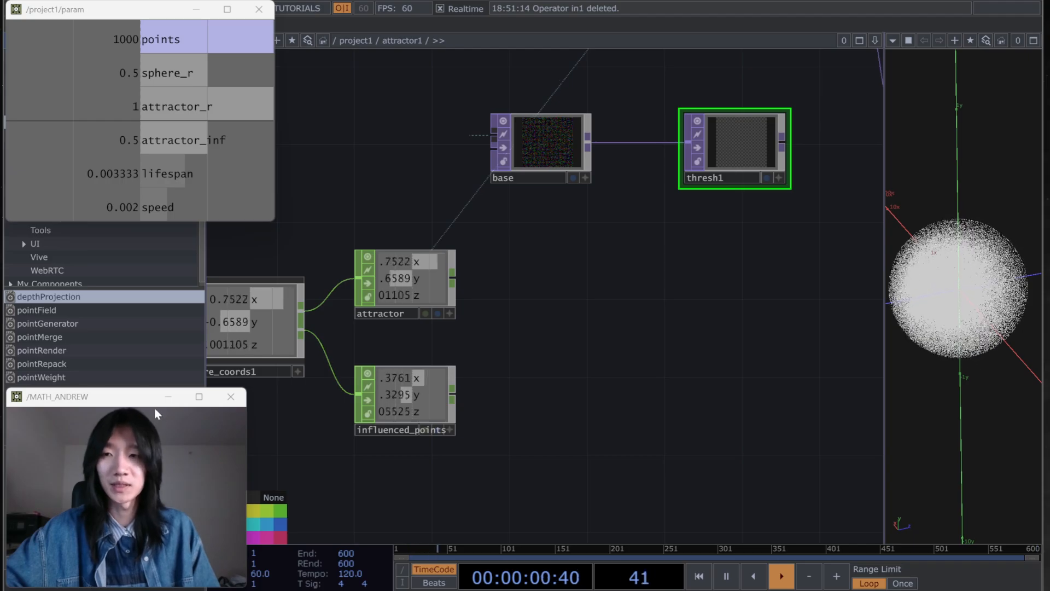
{"action": "left_click_drag", "start_coordinate": [155, 397], "coordinate": [161, 282]}
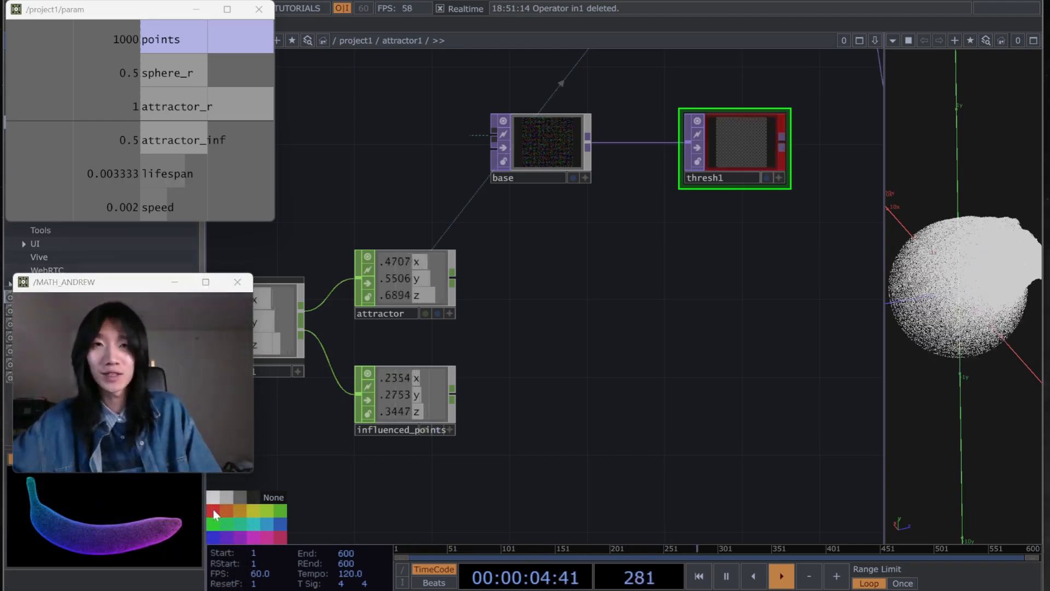
{"action": "left_click_drag", "start_coordinate": [626, 416], "coordinate": [595, 451]}
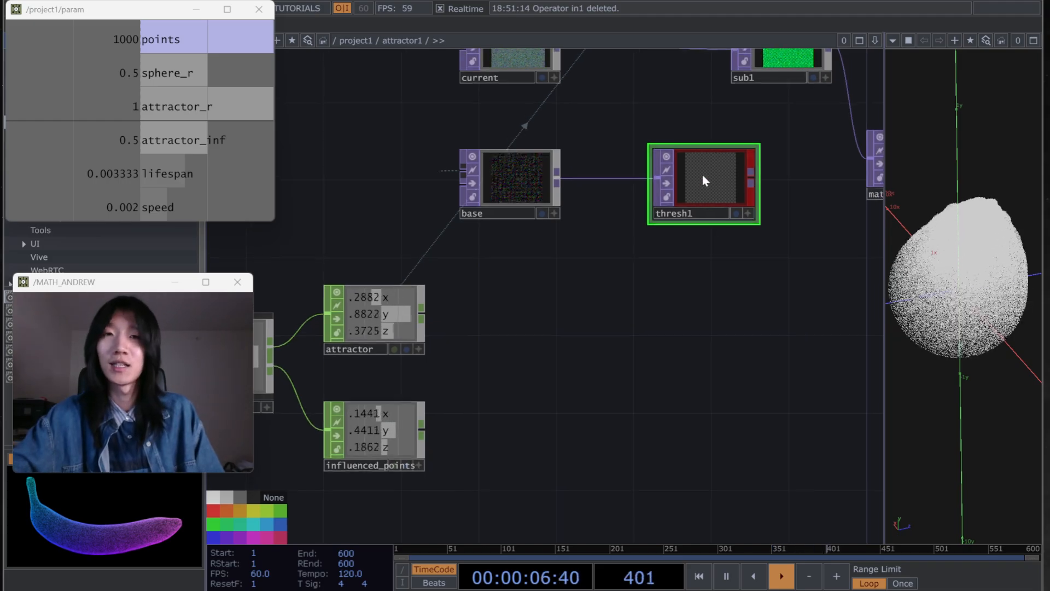
Step: Set the Comparator of thresh1 to Not Equal
{"action": "key", "text": "p"}
{"action": "left_click_drag", "start_coordinate": [694, 363], "coordinate": [586, 335]}
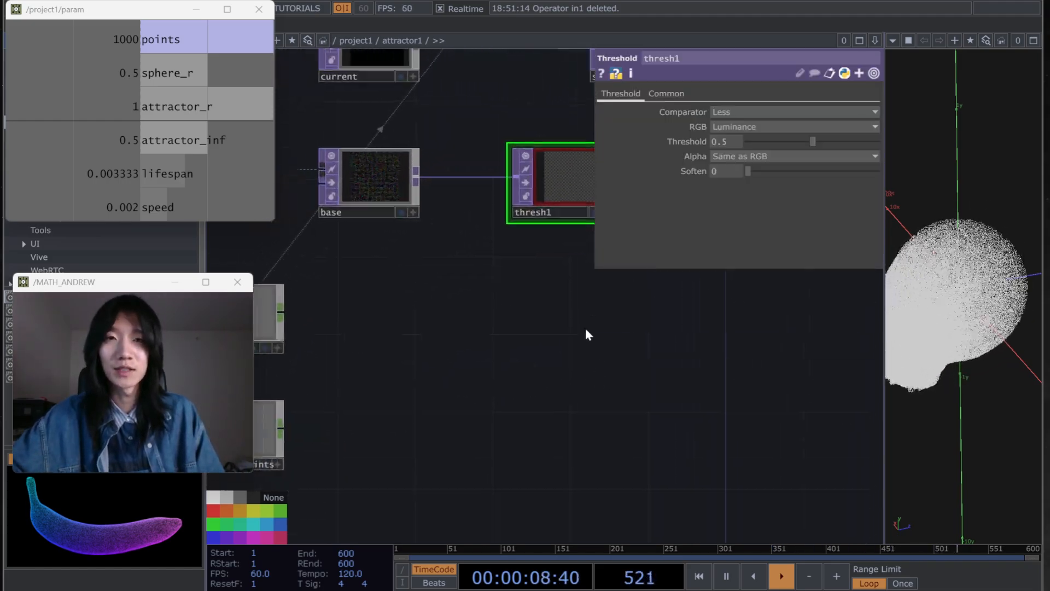
{"action": "left_click", "coordinate": [708, 110]}
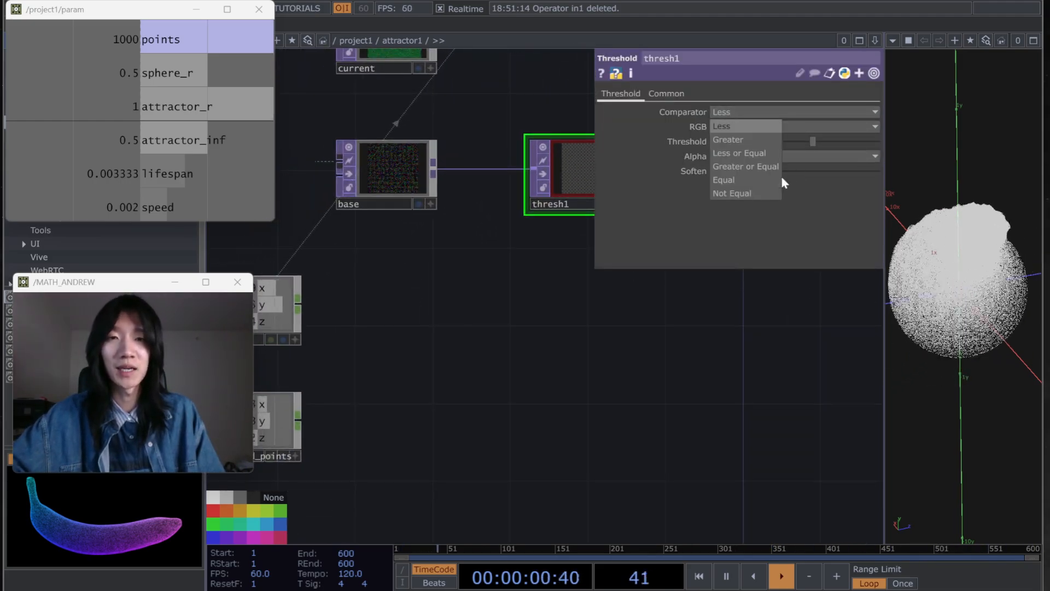
{"action": "left_click", "coordinate": [725, 194]}
{"action": "left_click_drag", "start_coordinate": [727, 322], "coordinate": [723, 331]}
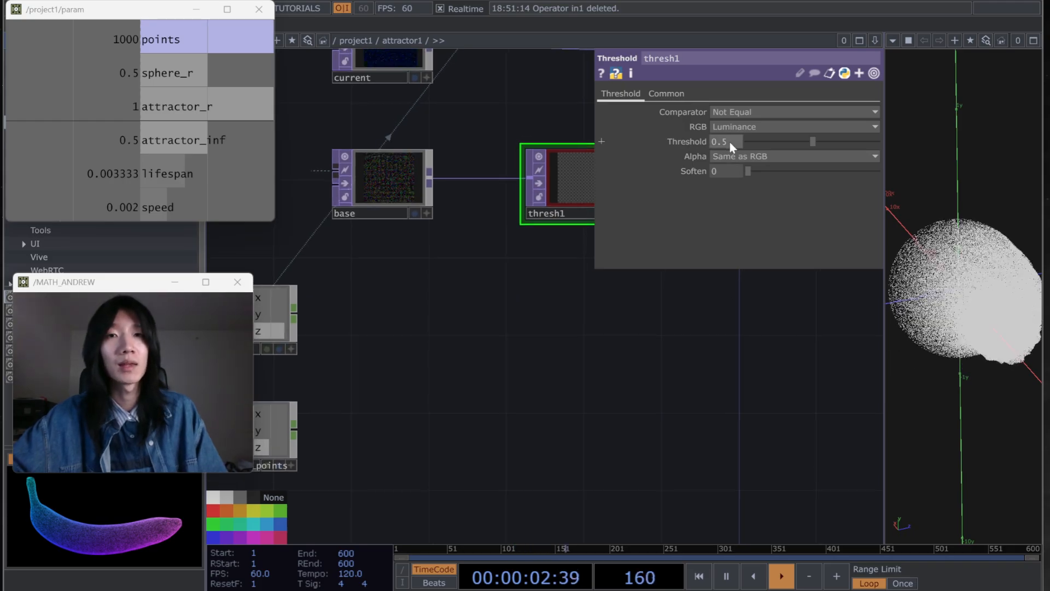
Step: Set the RGB of thresh1 to Red and link its Threshold to the x channel of influenced_points as a CHOP Reference
{"action": "left_click", "coordinate": [734, 127]}
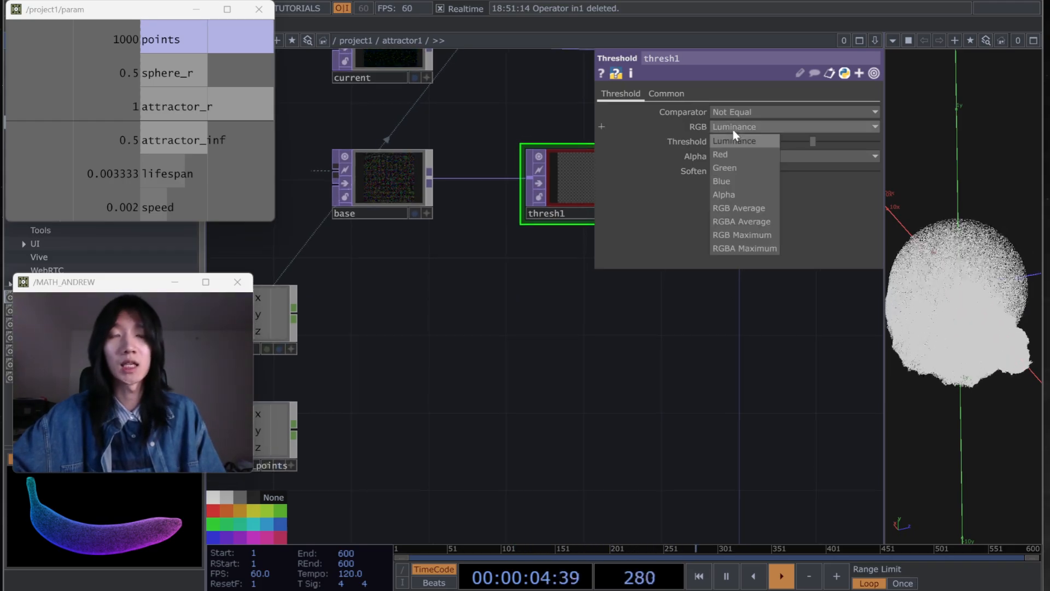
{"action": "left_click", "coordinate": [728, 156]}
{"action": "left_click_drag", "start_coordinate": [357, 440], "coordinate": [499, 396]}
{"action": "left_click_drag", "start_coordinate": [751, 296], "coordinate": [720, 295]}
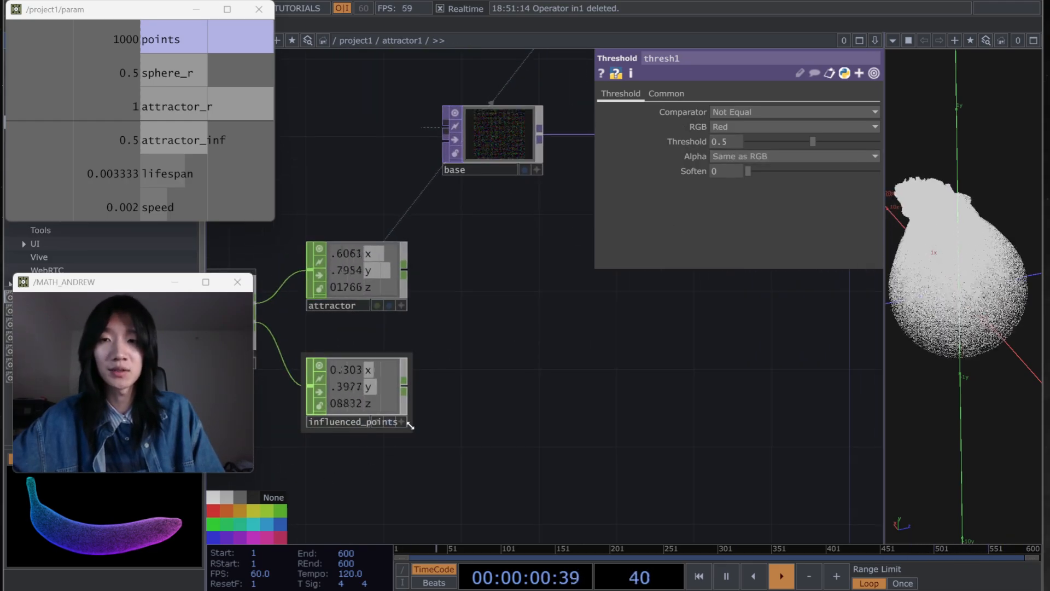
{"action": "left_click_drag", "start_coordinate": [338, 369], "coordinate": [705, 158]}
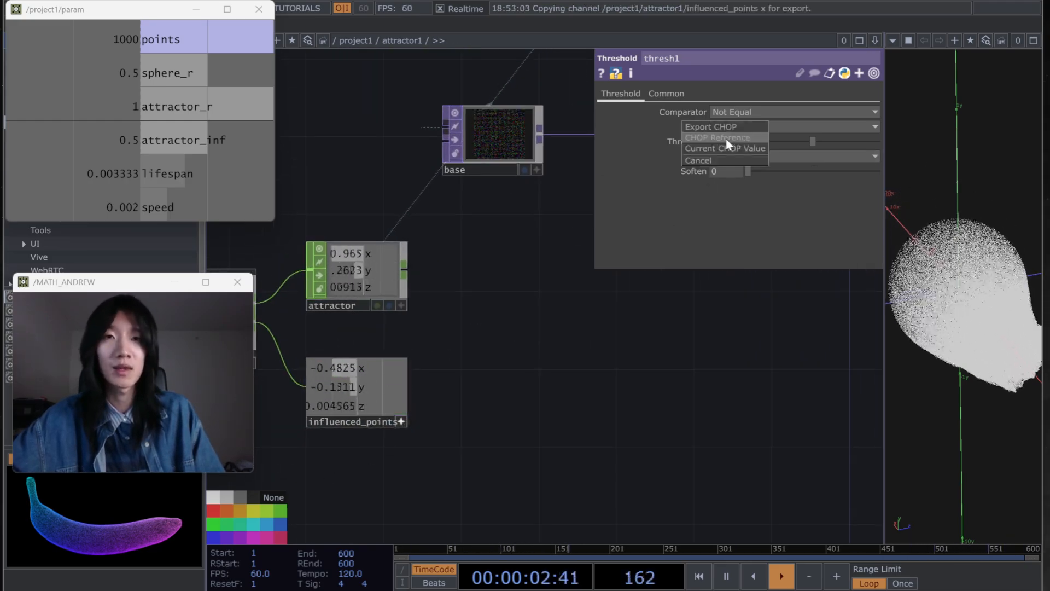
{"action": "left_click", "coordinate": [727, 140]}
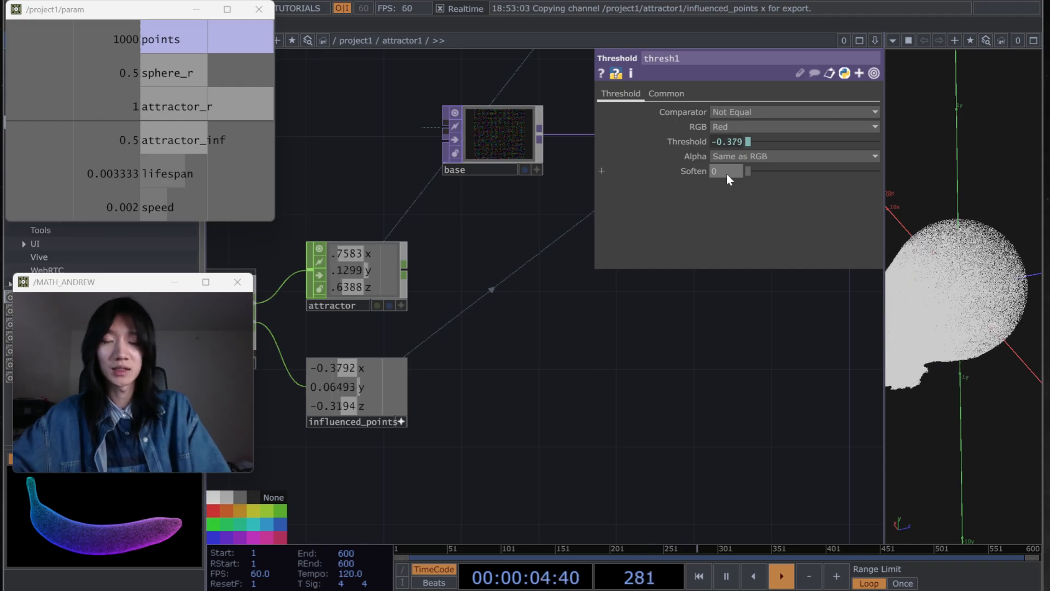
Step: Set the Soften of thresh1 to 0.1
{"action": "left_click", "coordinate": [726, 171]}
{"action": "type", "text": "0.1"}
{"action": "key", "text": "Return"}
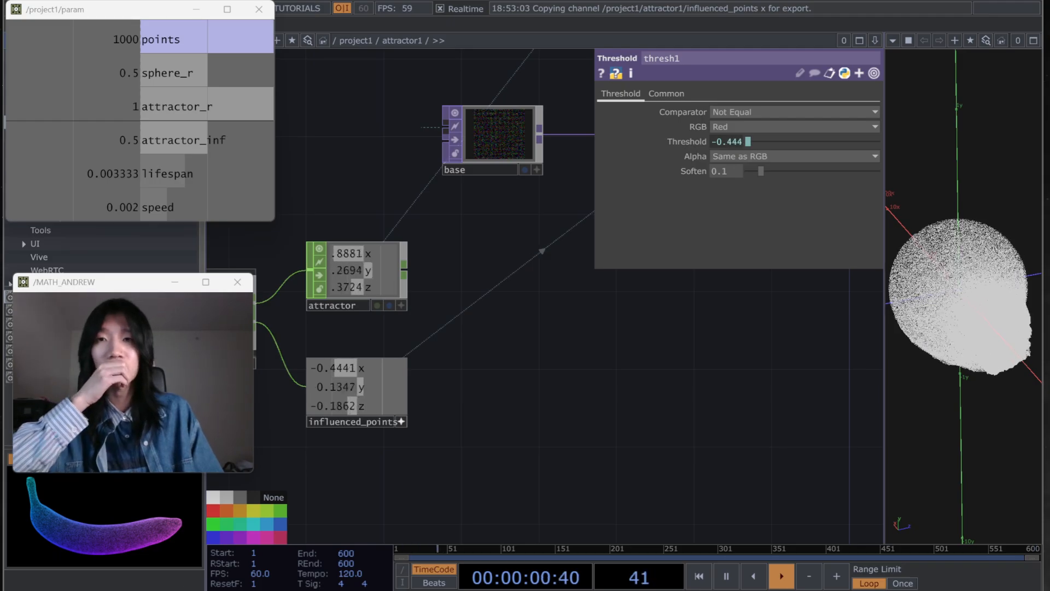
Step: Duplicate thresh1, place the copy directly below it and color it green
{"action": "left_click_drag", "start_coordinate": [707, 368], "coordinate": [517, 421]}
{"action": "key", "text": "ctrl+v"}
{"action": "left_click_drag", "start_coordinate": [499, 280], "coordinate": [477, 269]}
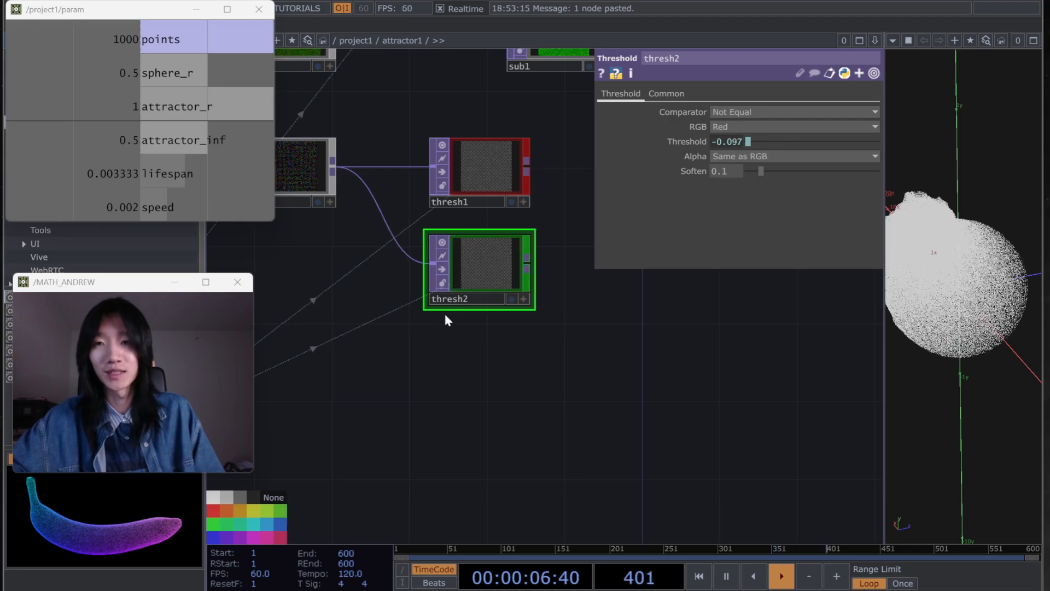
Step: Set the RGB of thresh2 to Green and change its Threshold expression to op('influenced_points')['y']
{"action": "left_click", "coordinate": [742, 131]}
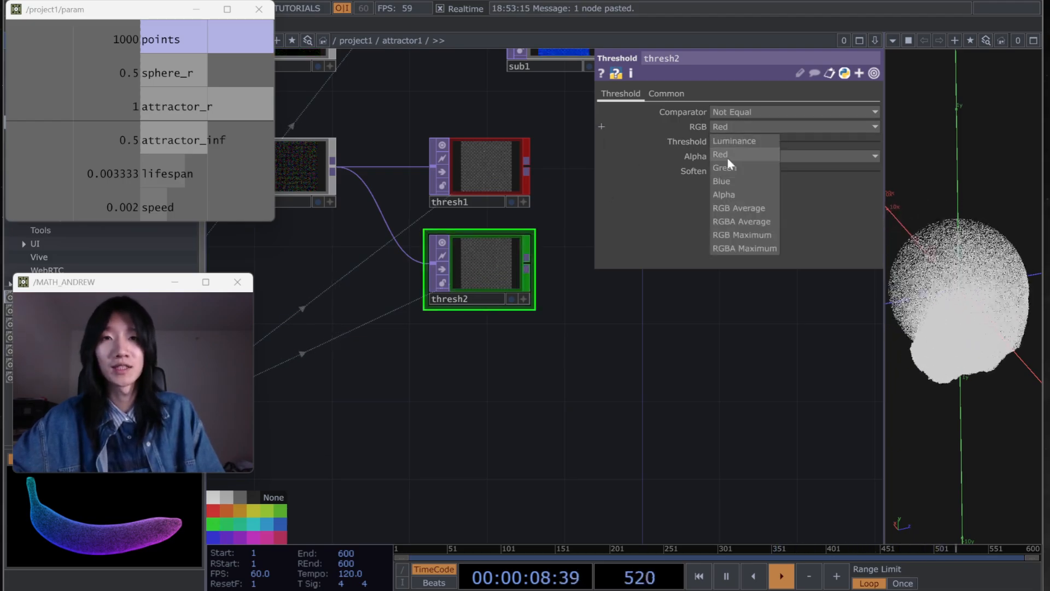
{"action": "left_click", "coordinate": [727, 168]}
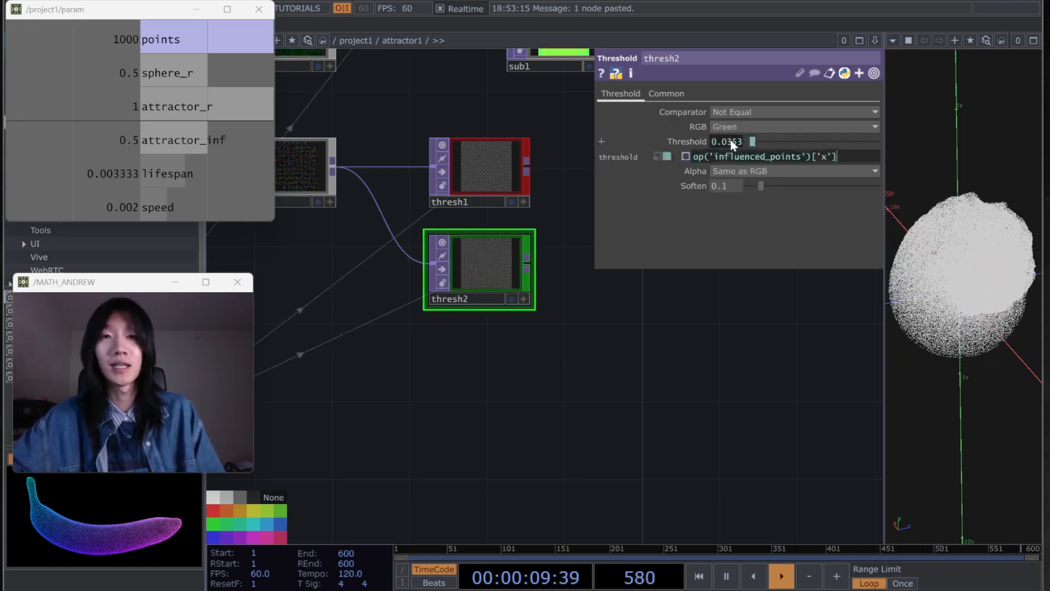
{"action": "double_click", "coordinate": [826, 157]}
{"action": "type", "text": "y"}
{"action": "key", "text": "Return"}
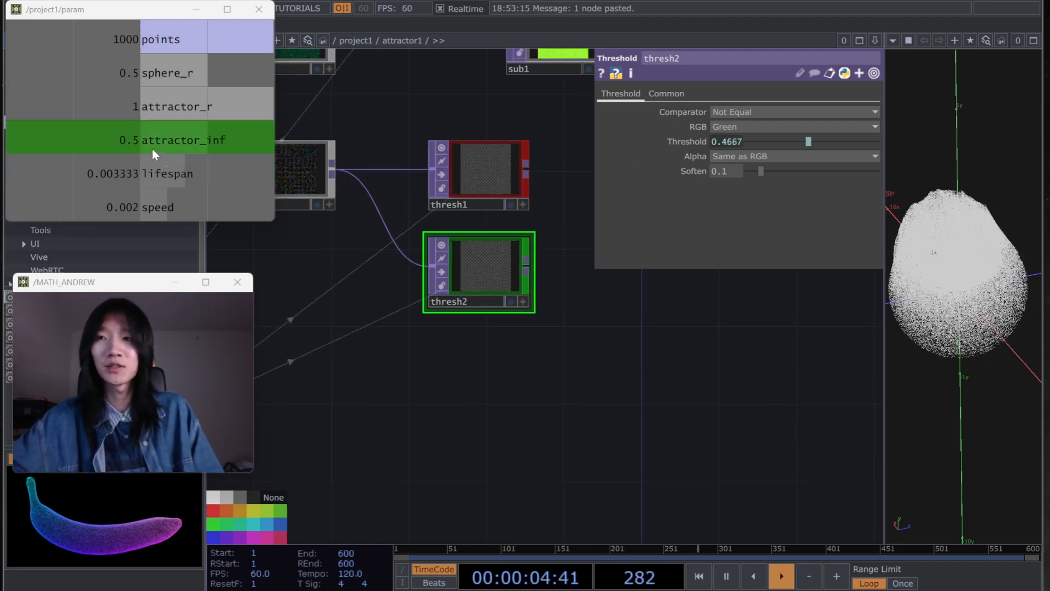
Step: Link the Soften of thresh2 to the attractor_inf channel of param as a CHOP Reference
{"action": "left_click_drag", "start_coordinate": [135, 133], "coordinate": [690, 150]}
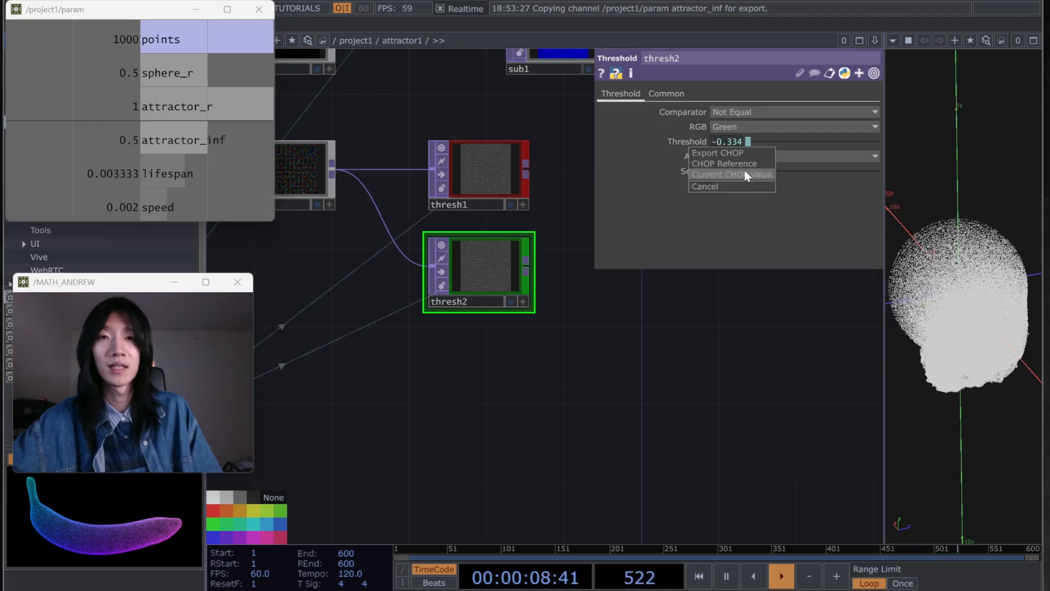
{"action": "left_click", "coordinate": [745, 174]}
Step: Duplicate thresh2, place the copy directly below it and color it blue
{"action": "scroll", "coordinate": [674, 321], "scroll_direction": "down", "scroll_amount": 1}
{"action": "scroll", "coordinate": [667, 326], "scroll_direction": "down", "scroll_amount": 2}
{"action": "left_click_drag", "start_coordinate": [581, 351], "coordinate": [586, 322]}
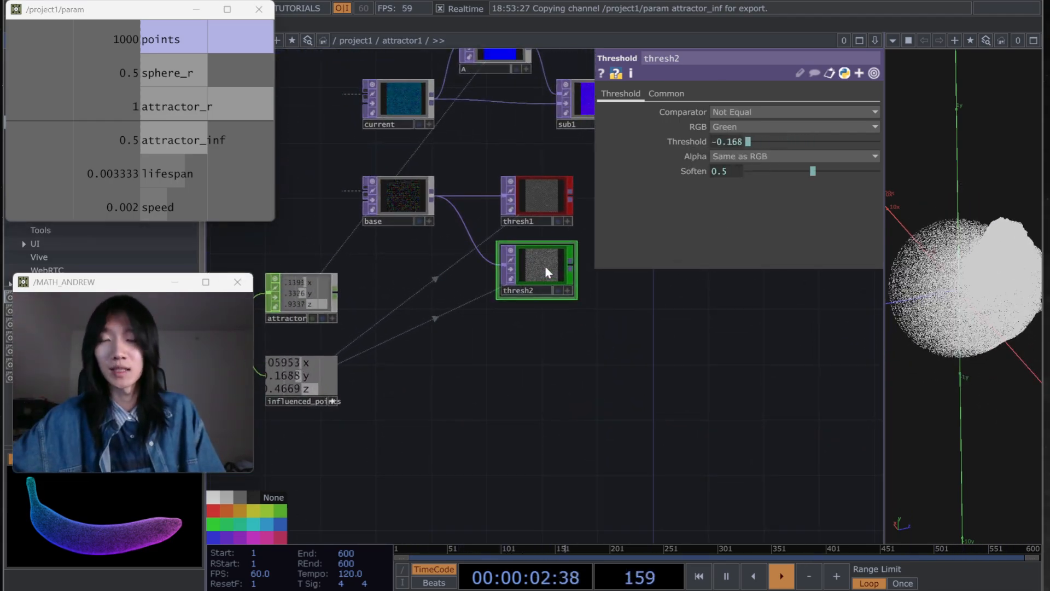
{"action": "left_click_drag", "start_coordinate": [684, 374], "coordinate": [682, 406]}
{"action": "key", "text": "ctrl+c"}
{"action": "key", "text": "ctrl+v"}
{"action": "mouse_move", "coordinate": [534, 367]}
{"action": "left_mouse_down"}
{"action": "mouse_move", "coordinate": [494, 381]}
{"action": "mouse_move", "coordinate": [539, 362]}
{"action": "left_mouse_up"}
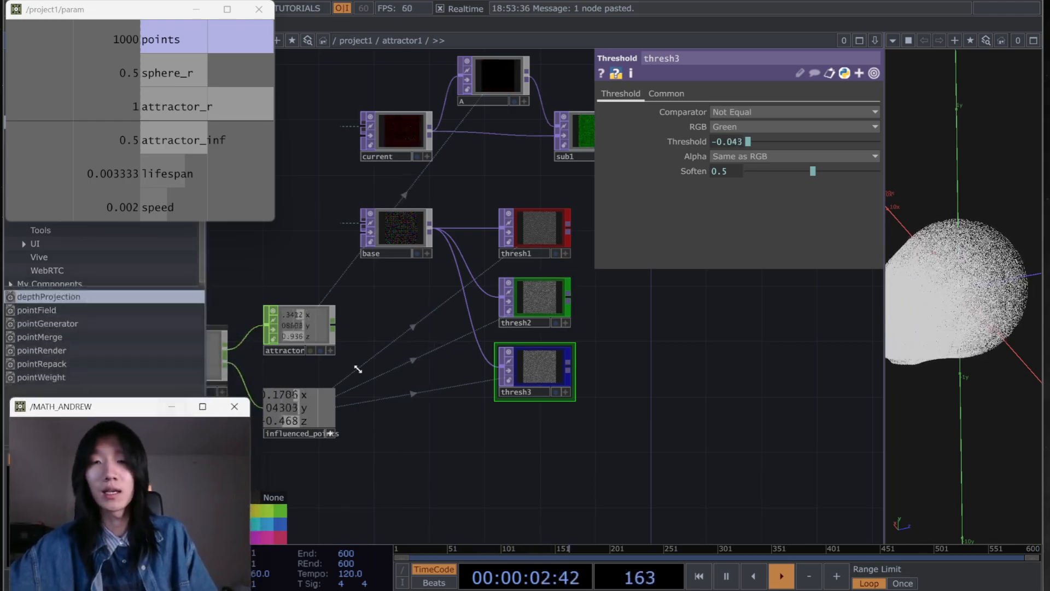
Step: Set the RGB of thresh3 to Blue and change its Threshold expression to the z channel of influenced_points
{"action": "left_click", "coordinate": [748, 127]}
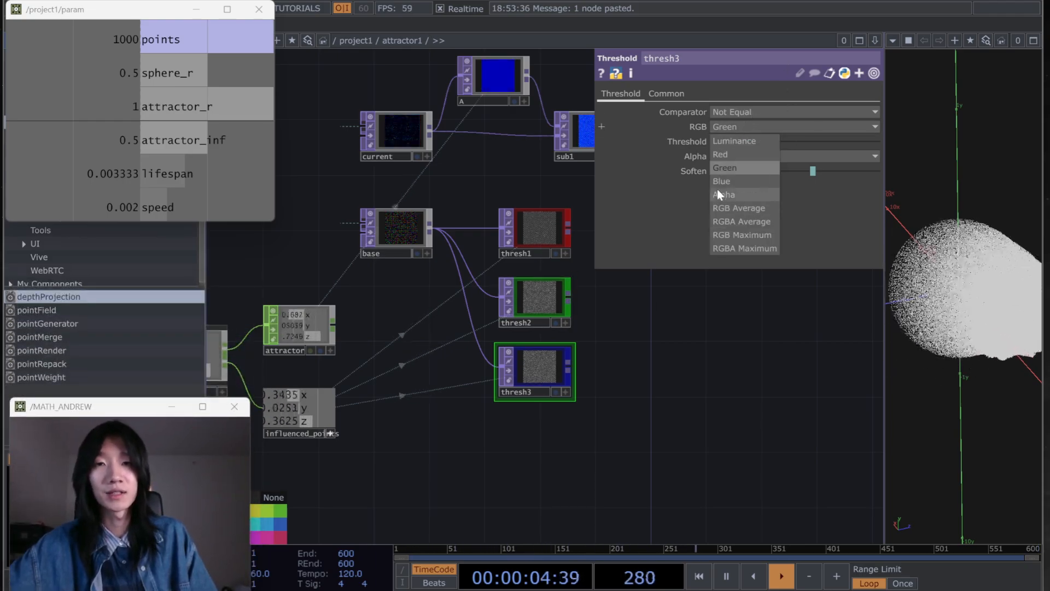
{"action": "left_click", "coordinate": [720, 182]}
{"action": "left_click", "coordinate": [731, 145]}
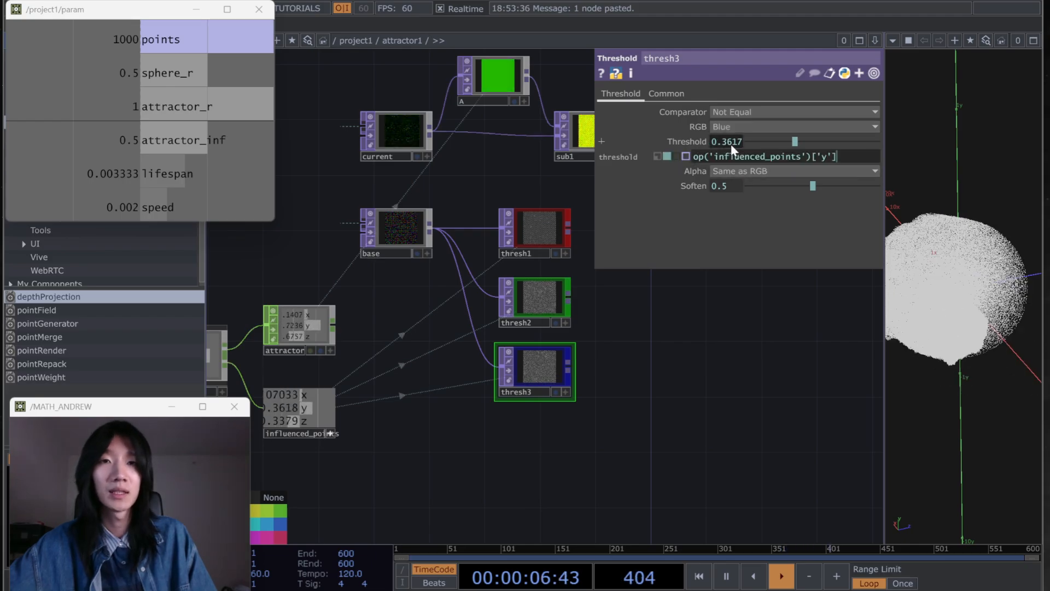
{"action": "double_click", "coordinate": [825, 156]}
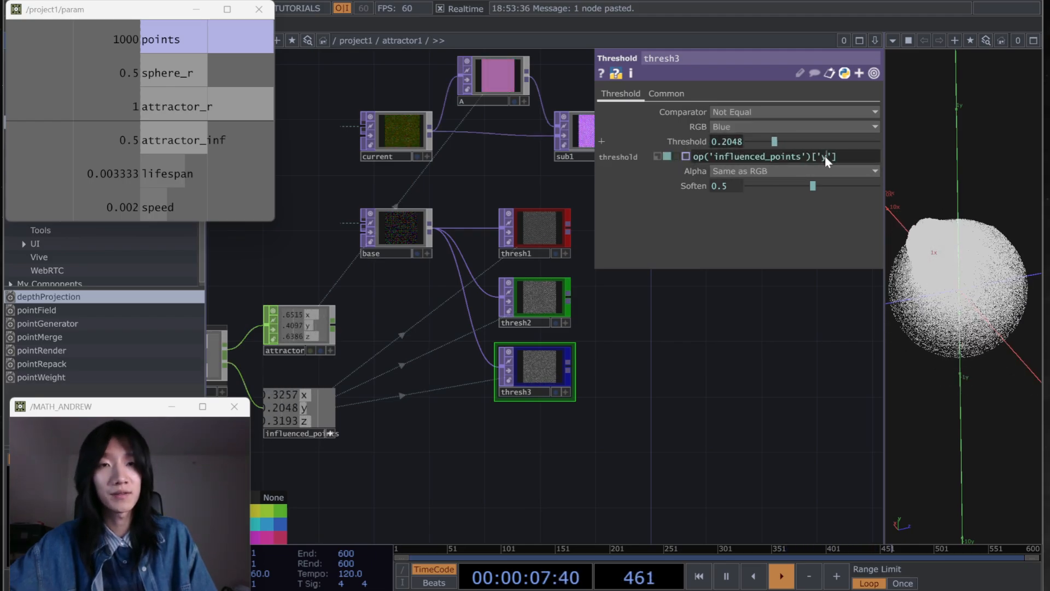
{"action": "left_click", "coordinate": [780, 284]}
Step: Replace the Soften expression of thresh3 with 0.1
{"action": "left_click", "coordinate": [700, 171]}
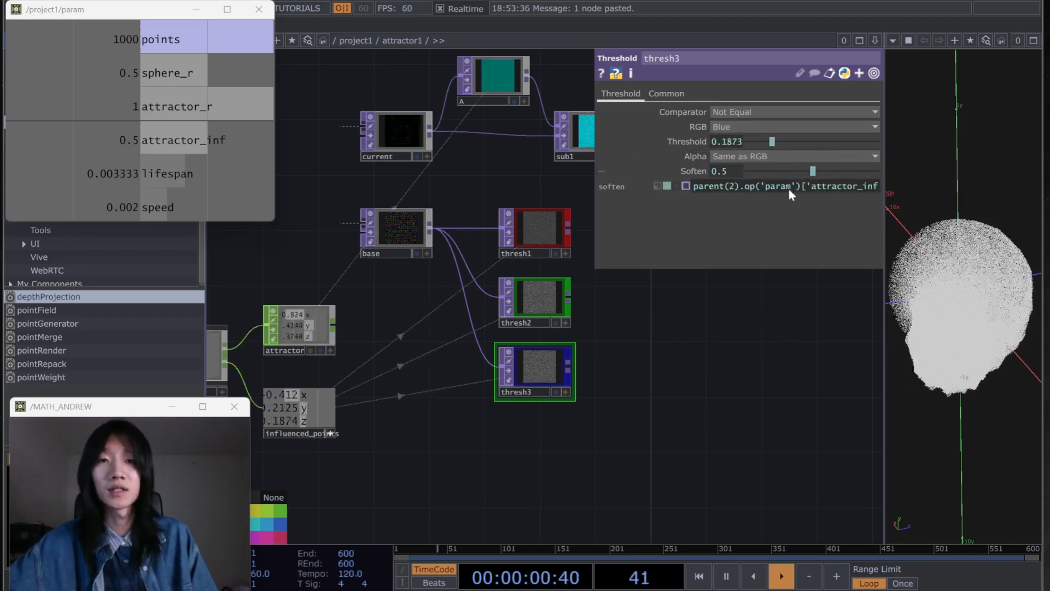
{"action": "key", "text": "ctrl+a"}
{"action": "type", "text": "0.1"}
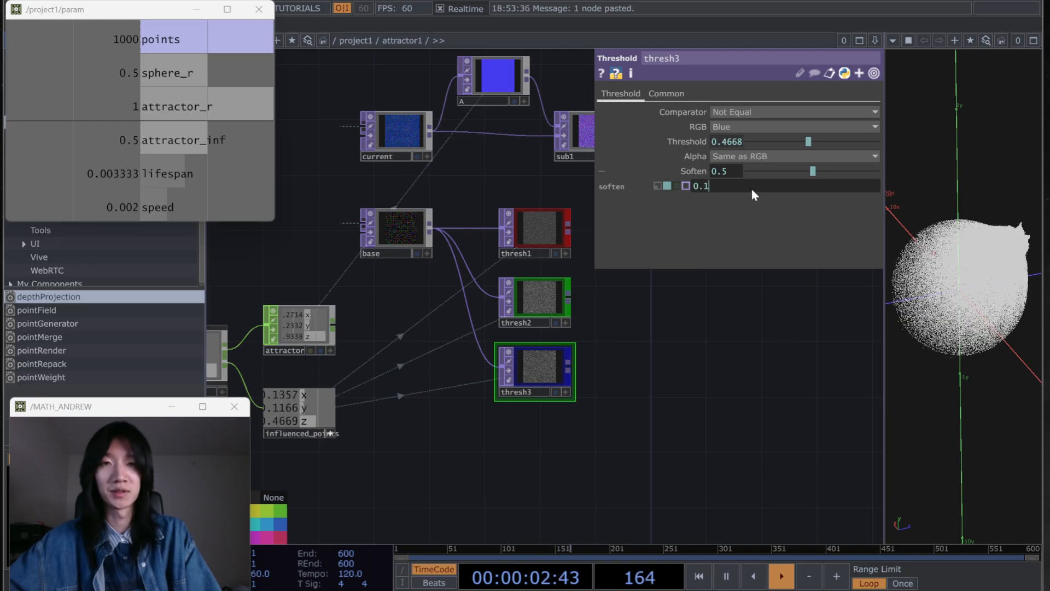
{"action": "key", "text": "Return"}
Step: Add a Composite TOP beside the three Threshold nodes, level with thresh2
{"action": "left_click_drag", "start_coordinate": [654, 376], "coordinate": [575, 248]}
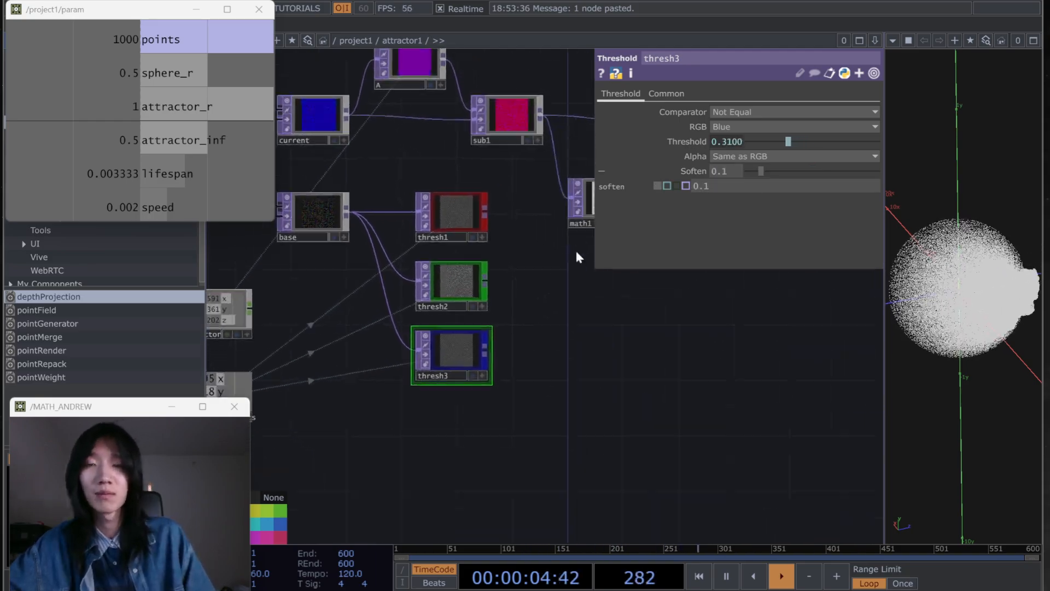
{"action": "left_click_drag", "start_coordinate": [525, 389], "coordinate": [521, 351]}
{"action": "scroll", "coordinate": [558, 378], "scroll_direction": "down", "scroll_amount": 3}
{"action": "left_click_drag", "start_coordinate": [601, 412], "coordinate": [495, 398]}
{"action": "right_click_drag", "start_coordinate": [407, 430], "coordinate": [336, 200]}
{"action": "left_click_drag", "start_coordinate": [383, 274], "coordinate": [383, 334]}
{"action": "left_click", "coordinate": [471, 317]}
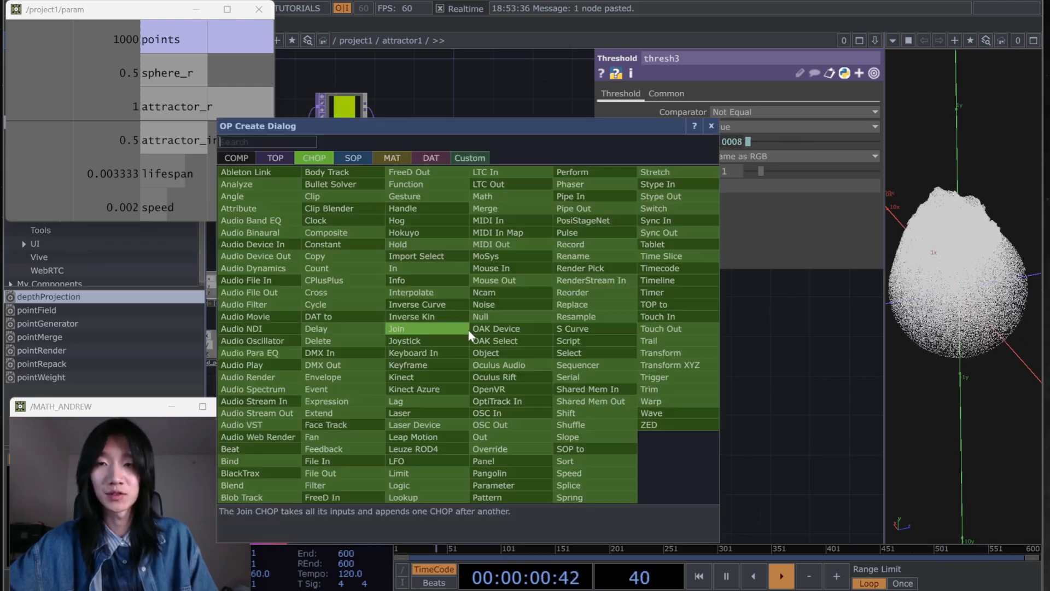
{"action": "key", "text": "Tab"}
{"action": "key", "text": "Tab"}
{"action": "key", "text": "Tab"}
{"action": "key", "text": "Tab"}
{"action": "key", "text": "Tab"}
{"action": "type", "text": "comp"}
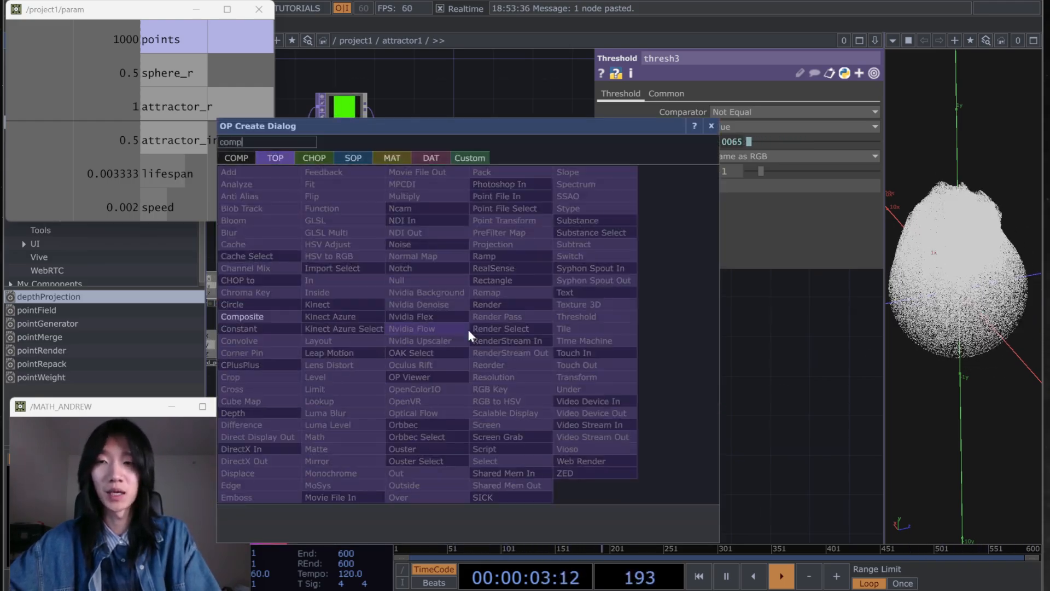
{"action": "left_click", "coordinate": [241, 316]}
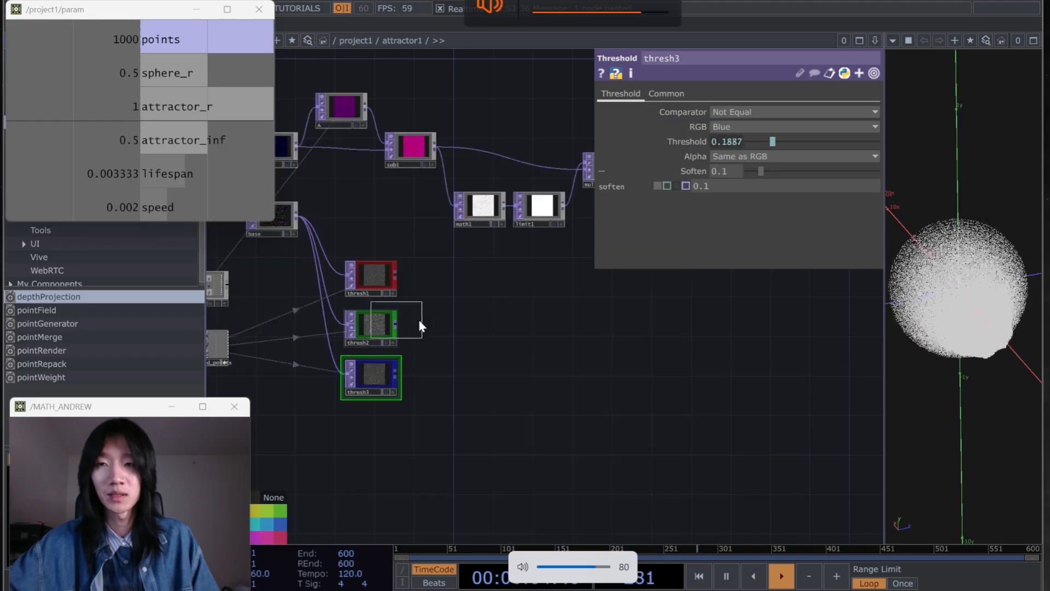
{"action": "left_click", "coordinate": [472, 338]}
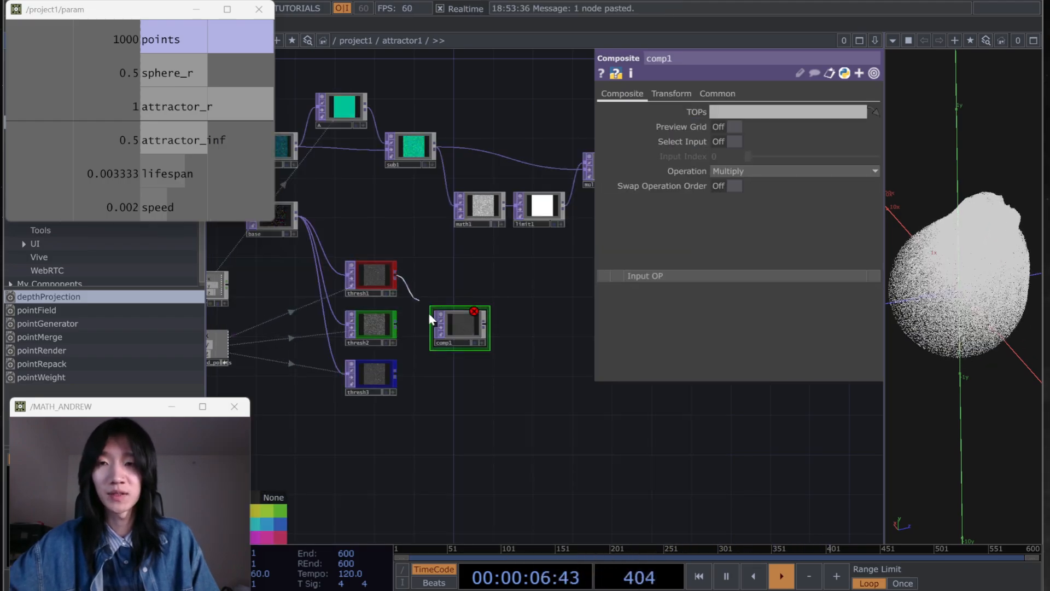
Step: Connect thresh1, thresh2 and thresh3 to the input of comp1
{"action": "left_click", "coordinate": [436, 330]}
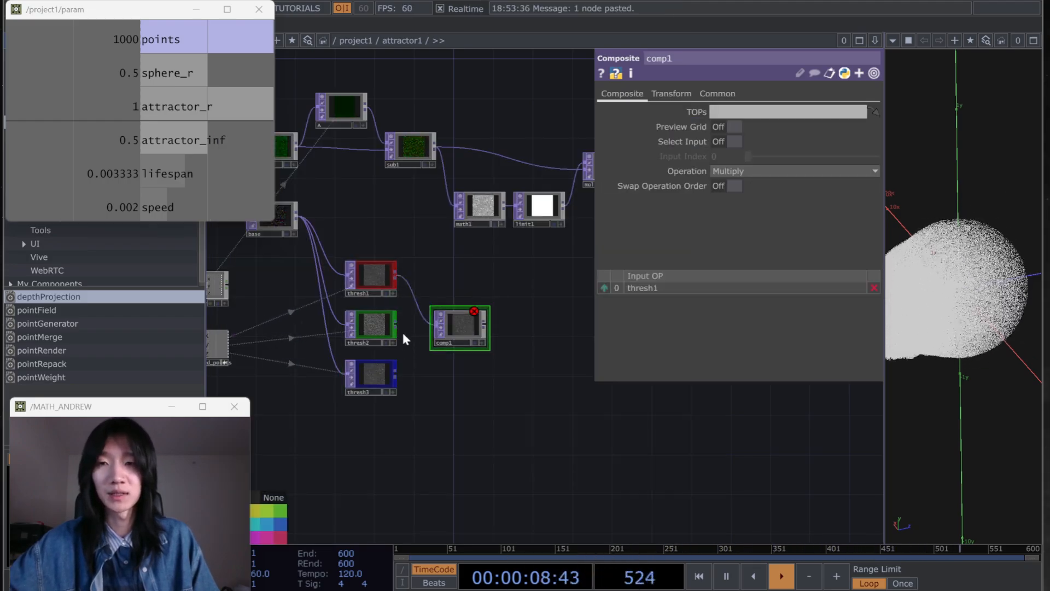
{"action": "left_click", "coordinate": [430, 335]}
{"action": "left_click", "coordinate": [396, 384]}
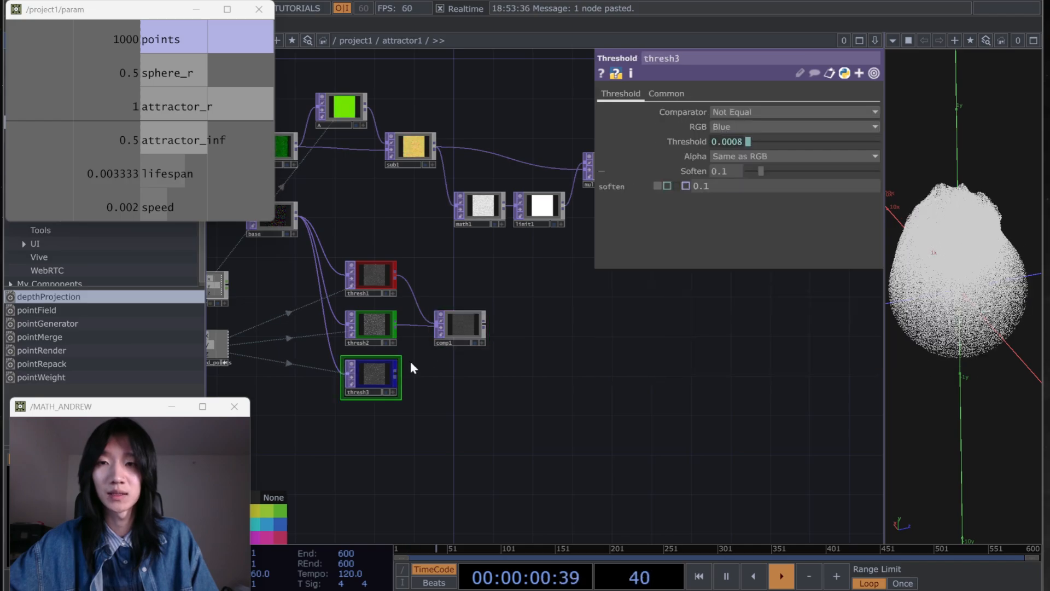
{"action": "left_click", "coordinate": [395, 374]}
{"action": "left_click", "coordinate": [431, 341]}
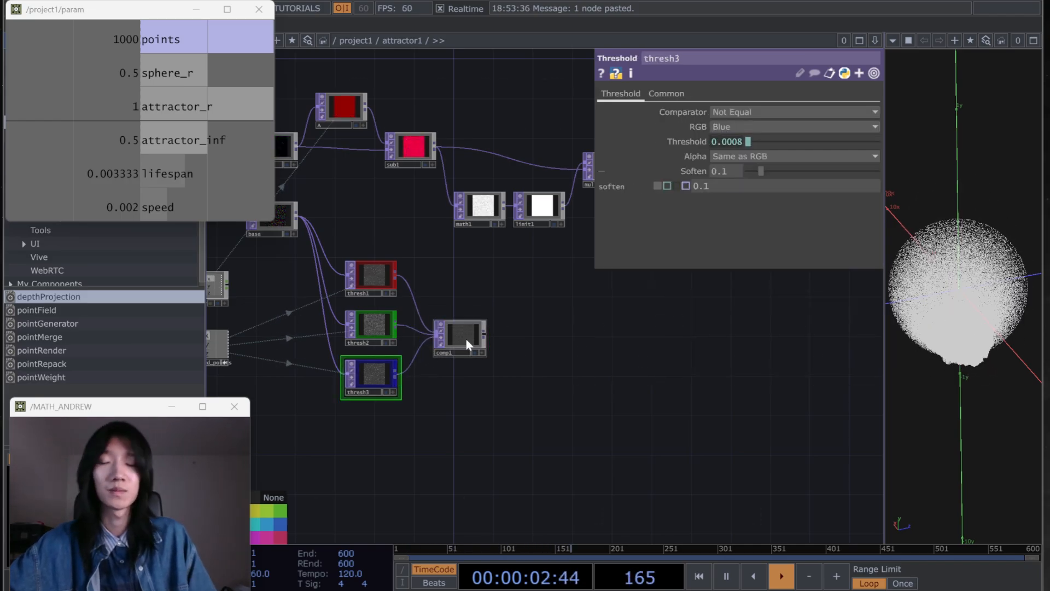
Step: Add a Noise TOP fed by the output of comp1 and place it below that node
{"action": "scroll", "coordinate": [546, 344], "scroll_direction": "up", "scroll_amount": 2}
{"action": "left_click_drag", "start_coordinate": [429, 323], "coordinate": [429, 310]}
{"action": "left_click_drag", "start_coordinate": [462, 374], "coordinate": [579, 340]}
{"action": "left_click_drag", "start_coordinate": [516, 389], "coordinate": [496, 351]}
{"action": "left_click", "coordinate": [508, 382]}
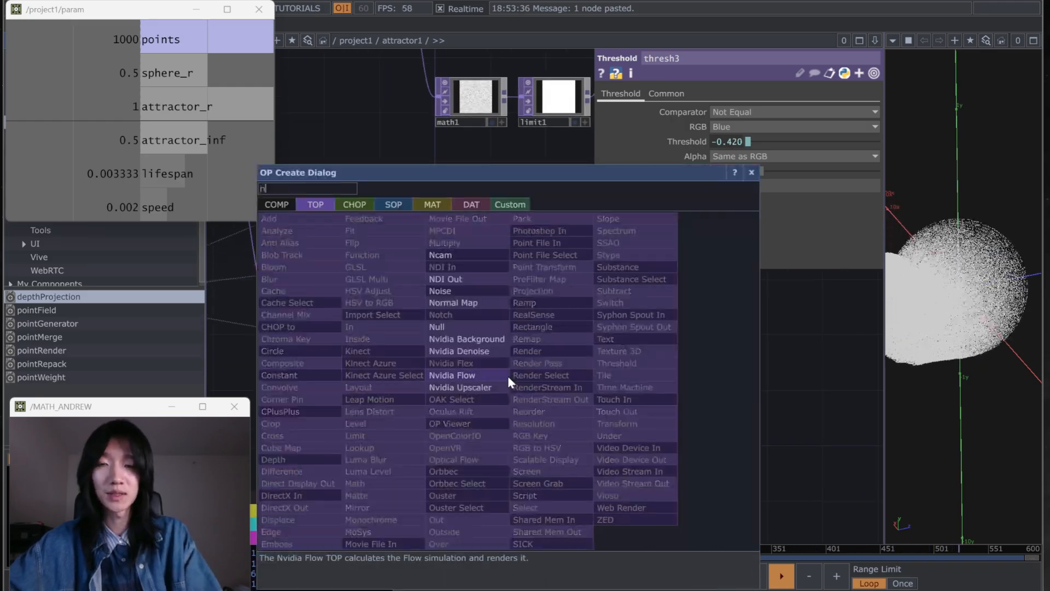
{"action": "left_click", "coordinate": [508, 381]}
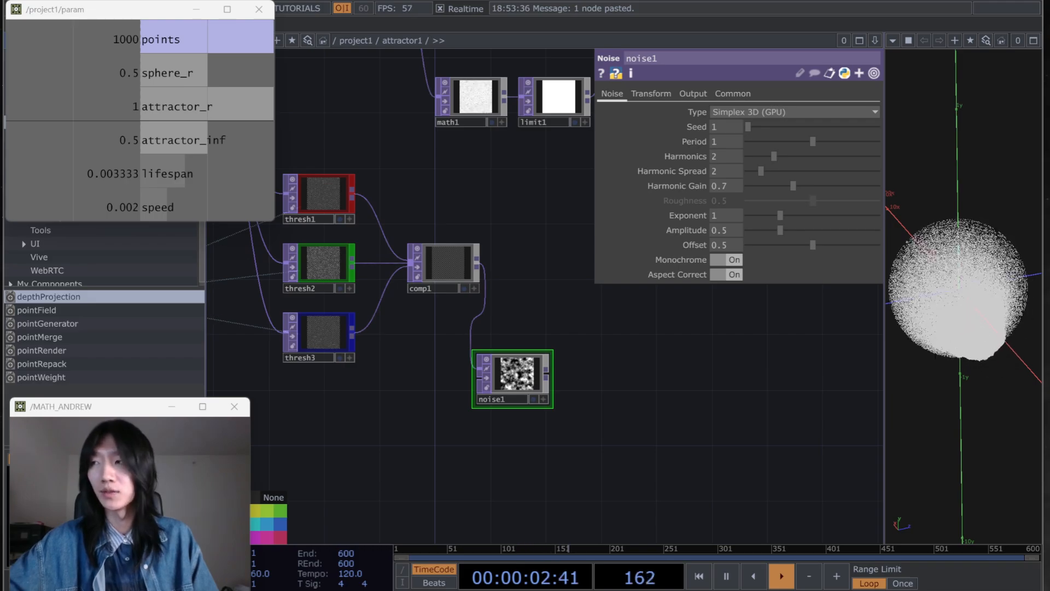
Step: Set the Period of noise1 to 0.02 and its Harmonics to 0
{"action": "left_click_drag", "start_coordinate": [618, 366], "coordinate": [588, 417]}
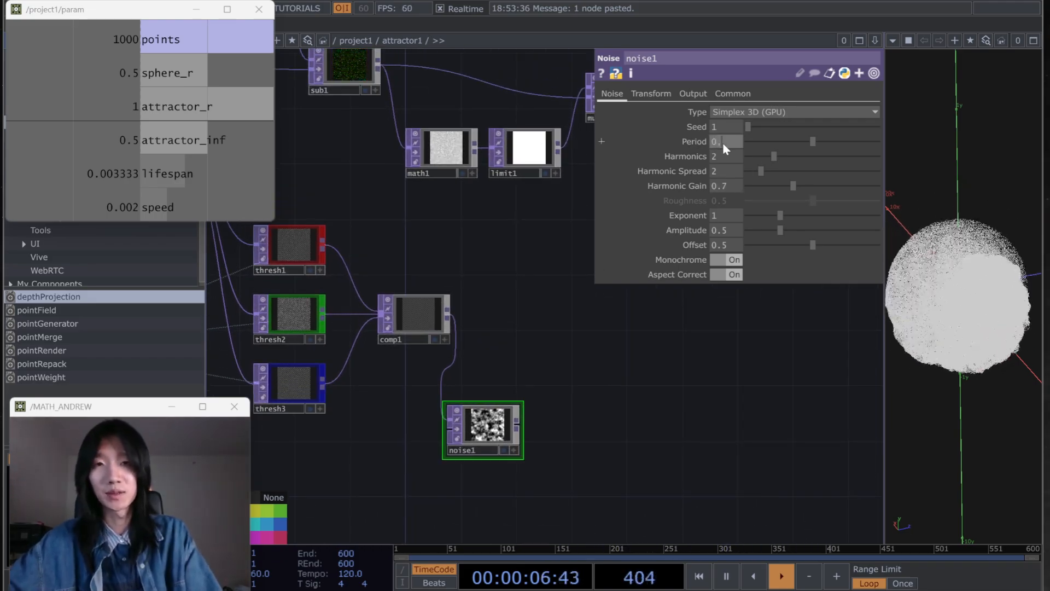
{"action": "type", "text": "2"}
{"action": "key", "text": "Return"}
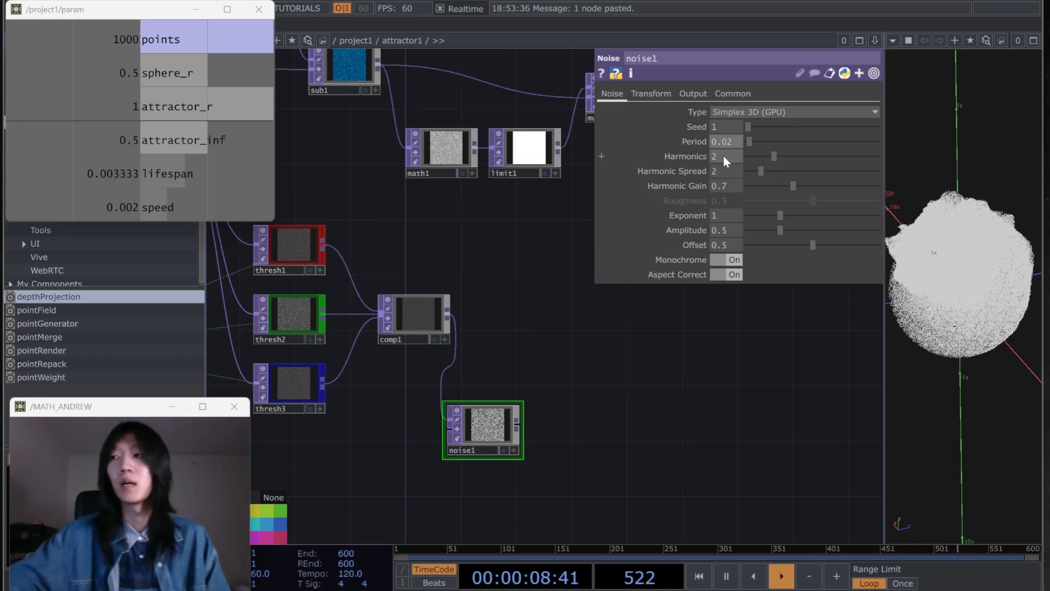
{"action": "type", "text": "0"}
{"action": "key", "text": "Return"}
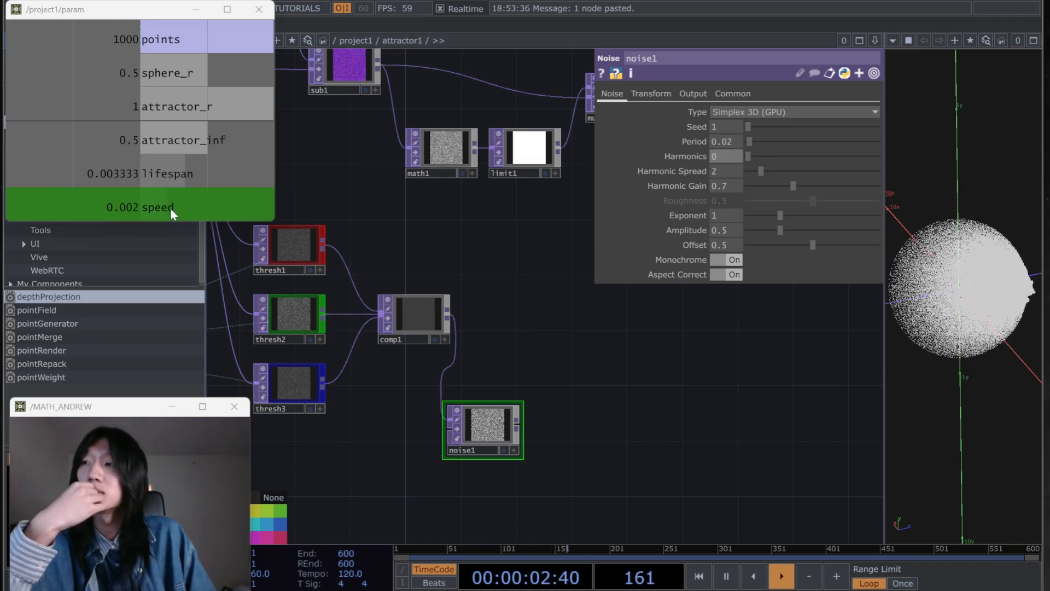
Step: Set the Exponent of noise1 to 1.85, its Amplitude to 2 and its Offset to 0
{"action": "left_click", "coordinate": [734, 215]}
{"action": "type", "text": "1."}
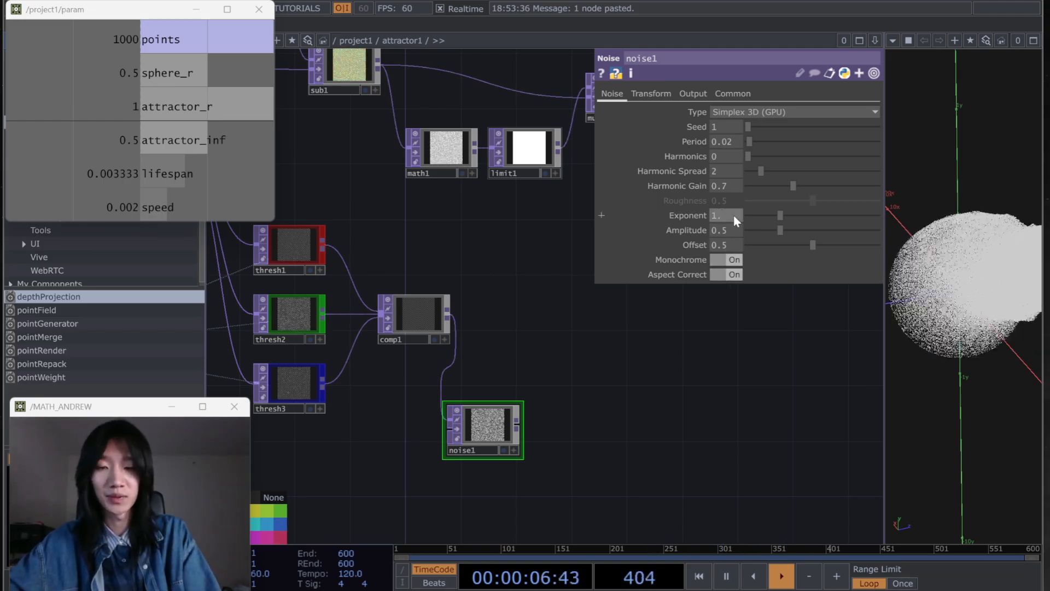
{"action": "type", "text": "85"}
{"action": "key", "text": "Return"}
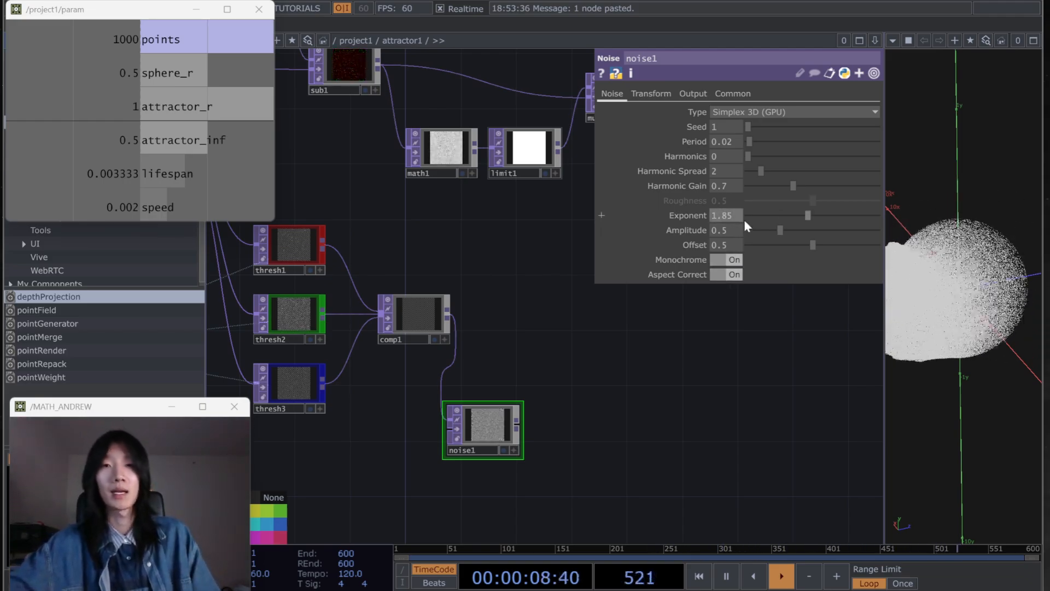
{"action": "type", "text": "2"}
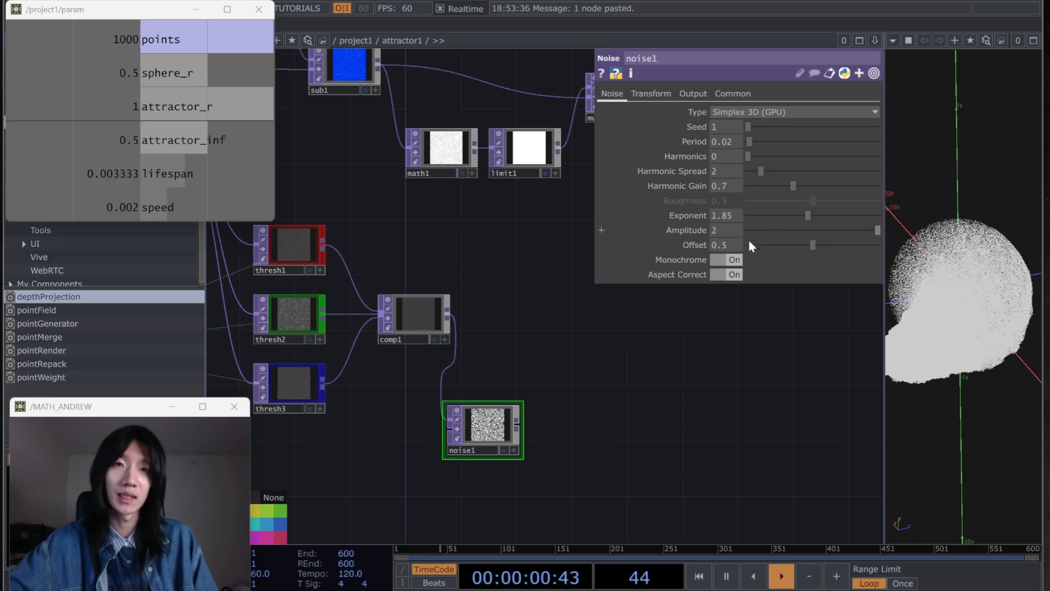
{"action": "key", "text": "Tab"}
{"action": "type", "text": "0"}
{"action": "key", "text": "Return"}
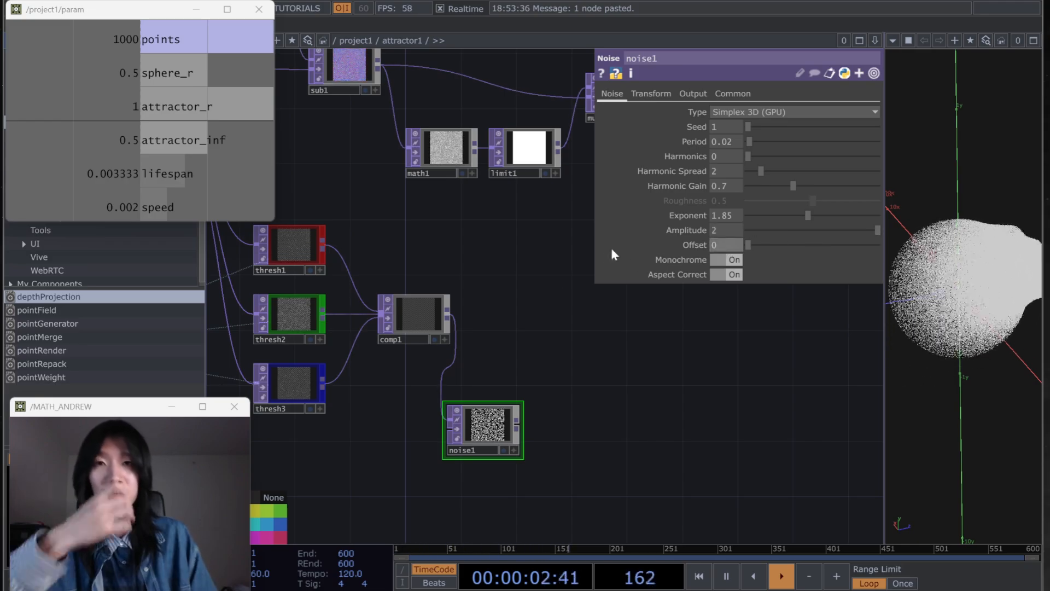
Step: Drive the Z Translate of noise1 with an absTime expression and open its output settings
{"action": "left_click", "coordinate": [651, 94]}
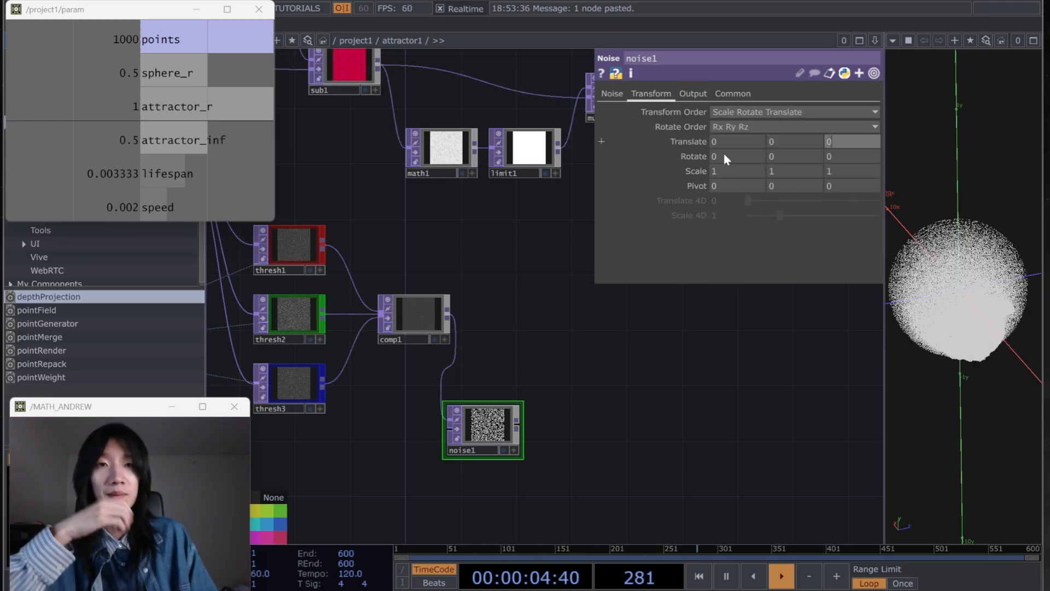
{"action": "type", "text": "absTime"}
{"action": "key", "text": "Caps_Lock"}
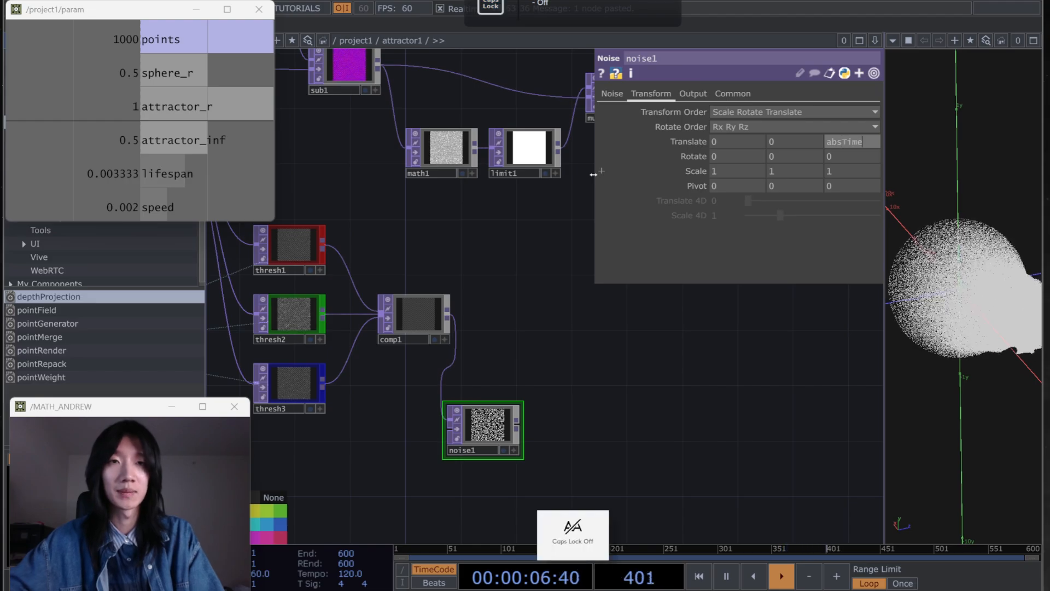
{"action": "key", "text": "Return"}
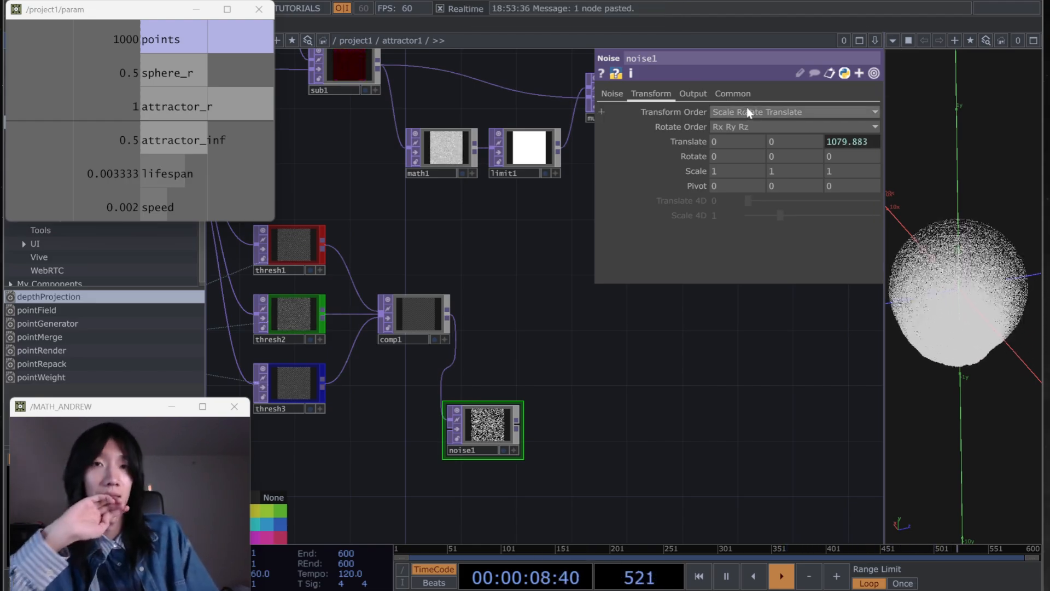
{"action": "left_click", "coordinate": [693, 93]}
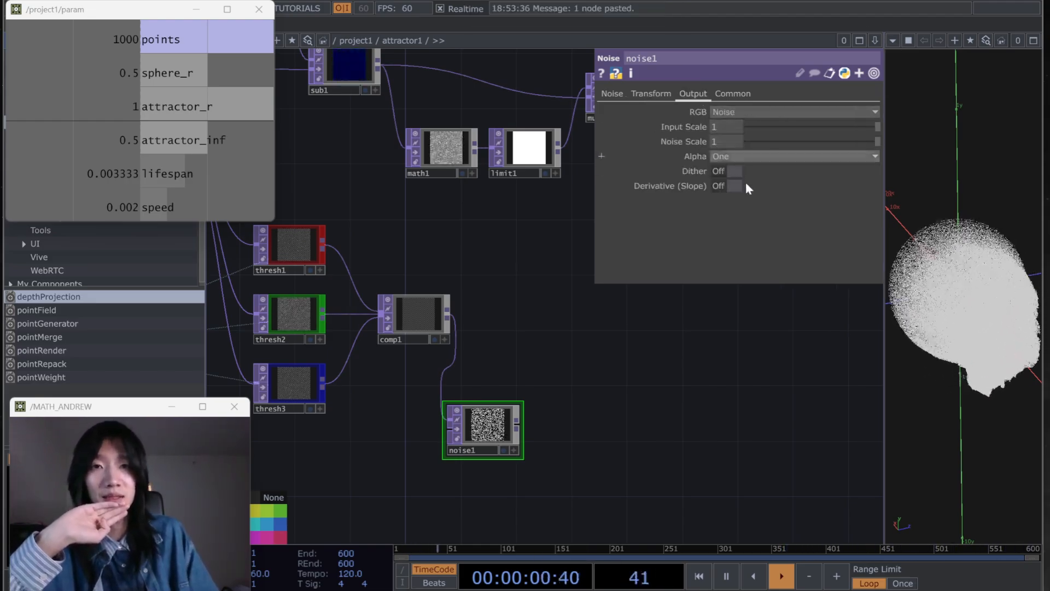
Step: Add a Multiply TOP fed by noise1, place it beside comp1, and connect comp1's output to it as well
{"action": "left_click_drag", "start_coordinate": [554, 374], "coordinate": [547, 412]}
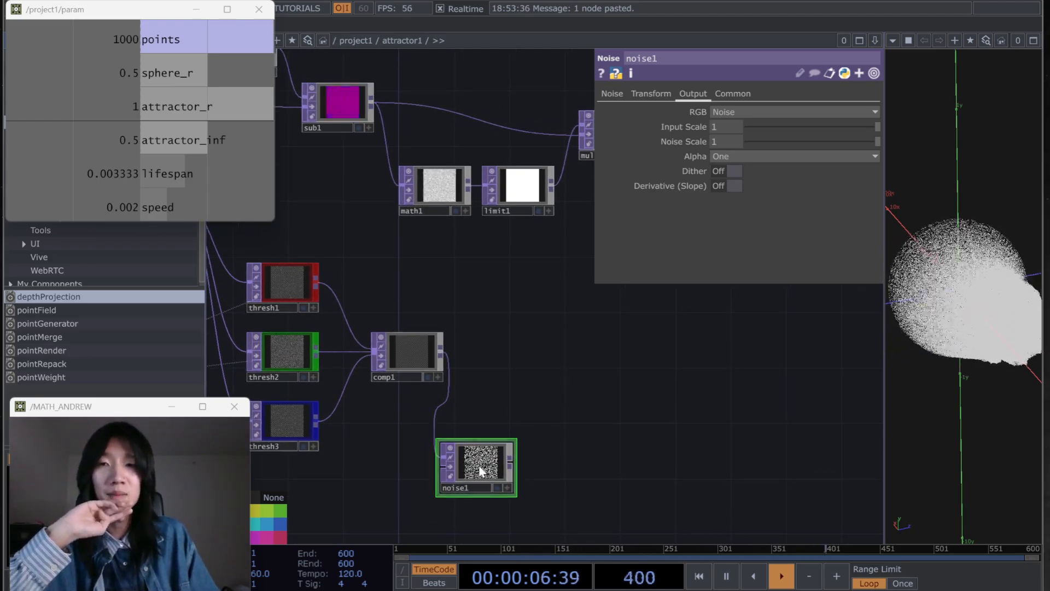
{"action": "left_click_drag", "start_coordinate": [482, 471], "coordinate": [481, 457]}
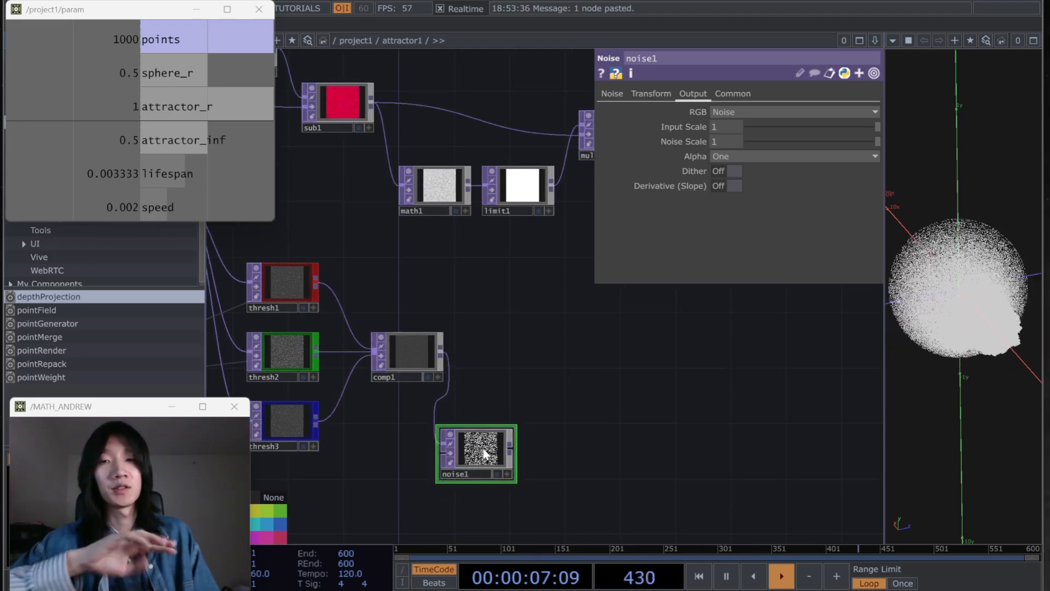
{"action": "left_click", "coordinate": [512, 449]}
{"action": "left_click", "coordinate": [547, 340]}
{"action": "type", "text": "multi"}
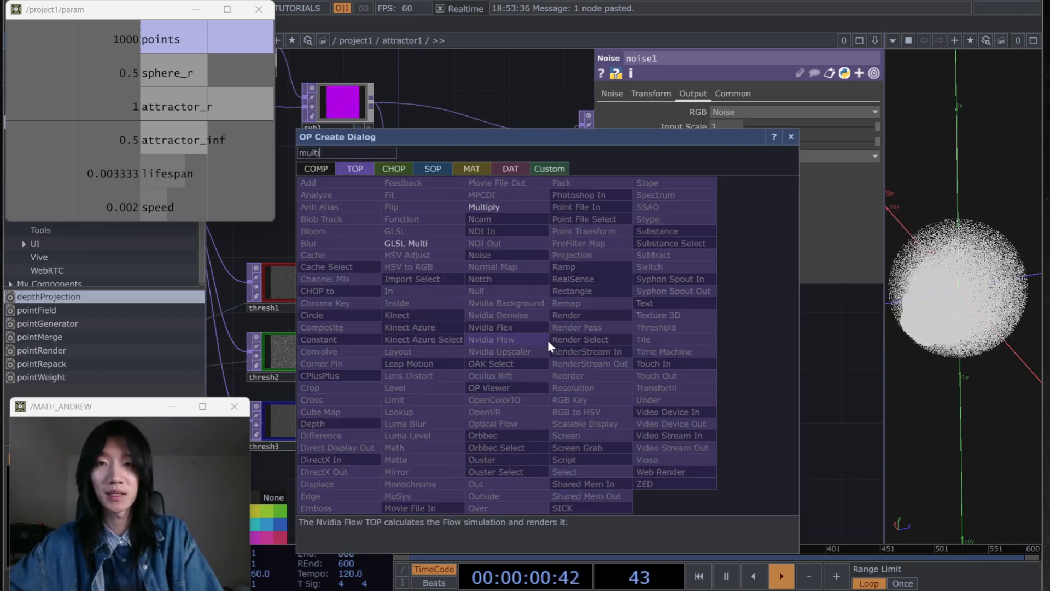
{"action": "key", "text": "Return"}
{"action": "left_click", "coordinate": [552, 353]}
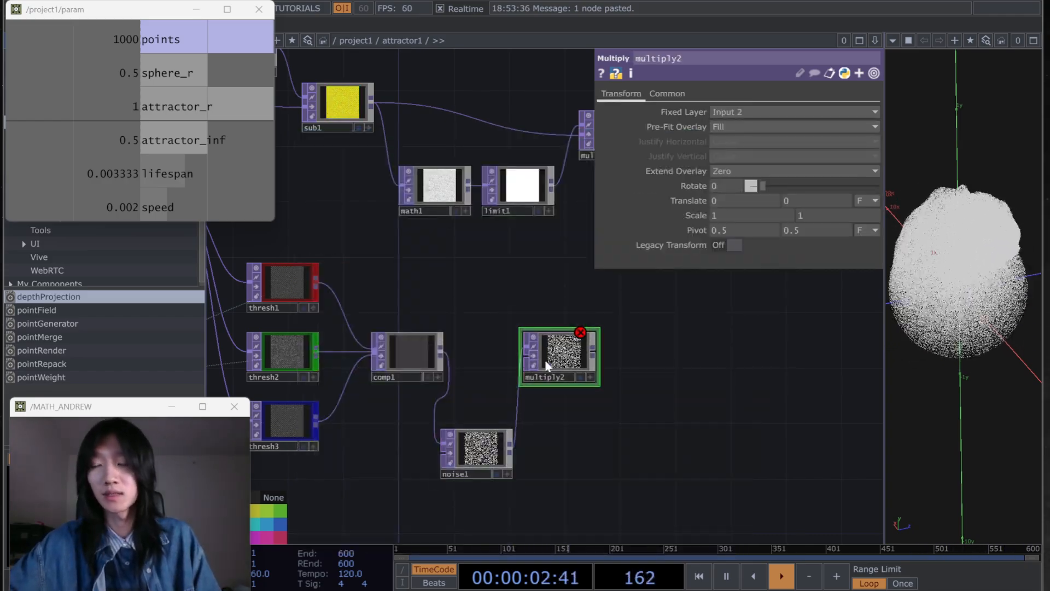
{"action": "left_click_drag", "start_coordinate": [441, 355], "coordinate": [526, 350]}
{"action": "left_click_drag", "start_coordinate": [663, 412], "coordinate": [457, 453]}
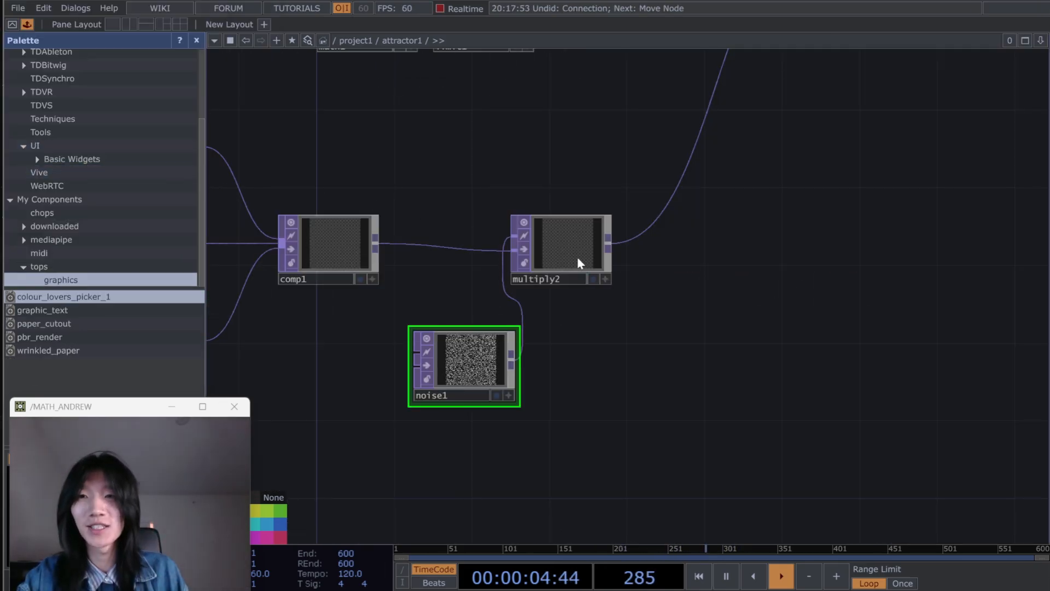
{"action": "left_click_drag", "start_coordinate": [376, 244], "coordinate": [415, 353]}
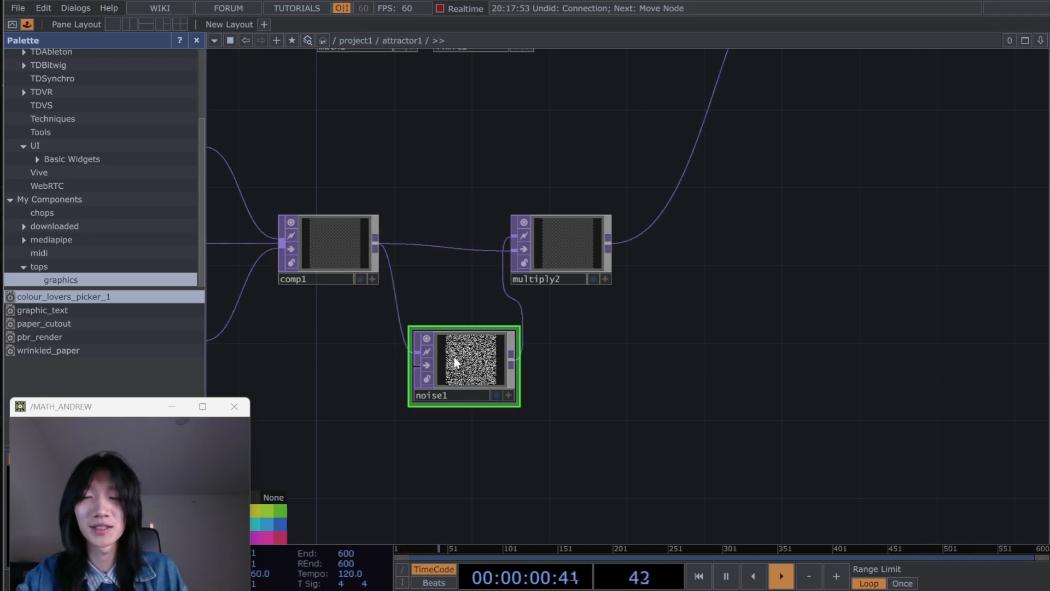
{"action": "right_click", "coordinate": [395, 298]}
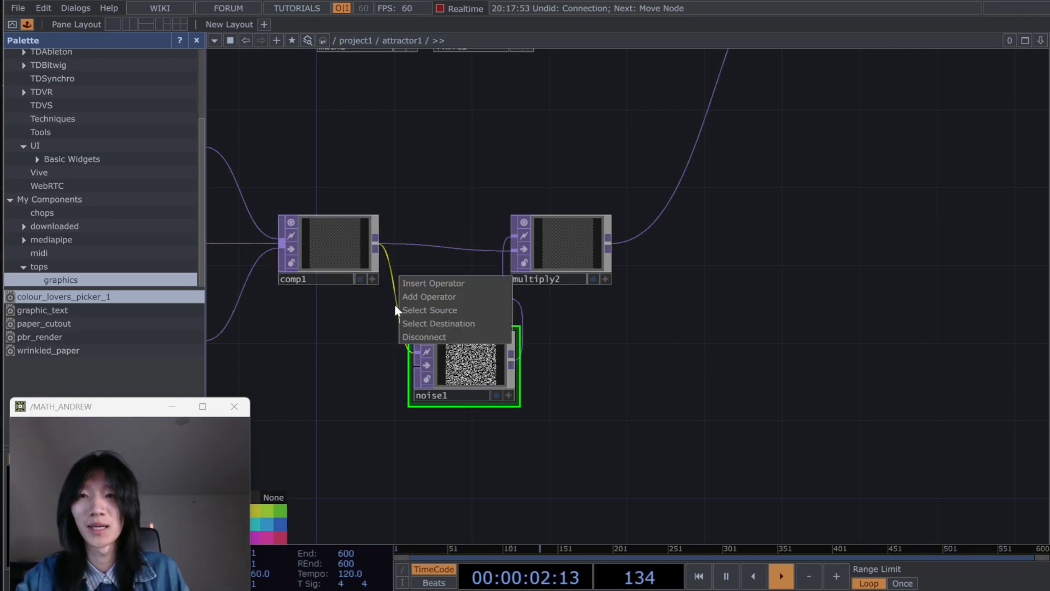
{"action": "left_click", "coordinate": [416, 337]}
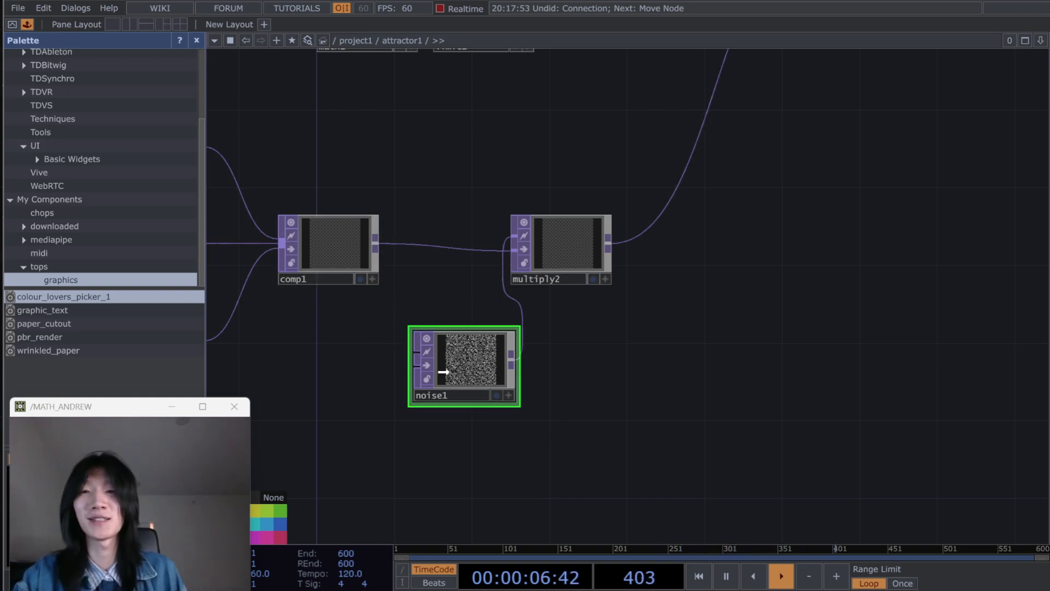
{"action": "left_click_drag", "start_coordinate": [456, 371], "coordinate": [417, 391]}
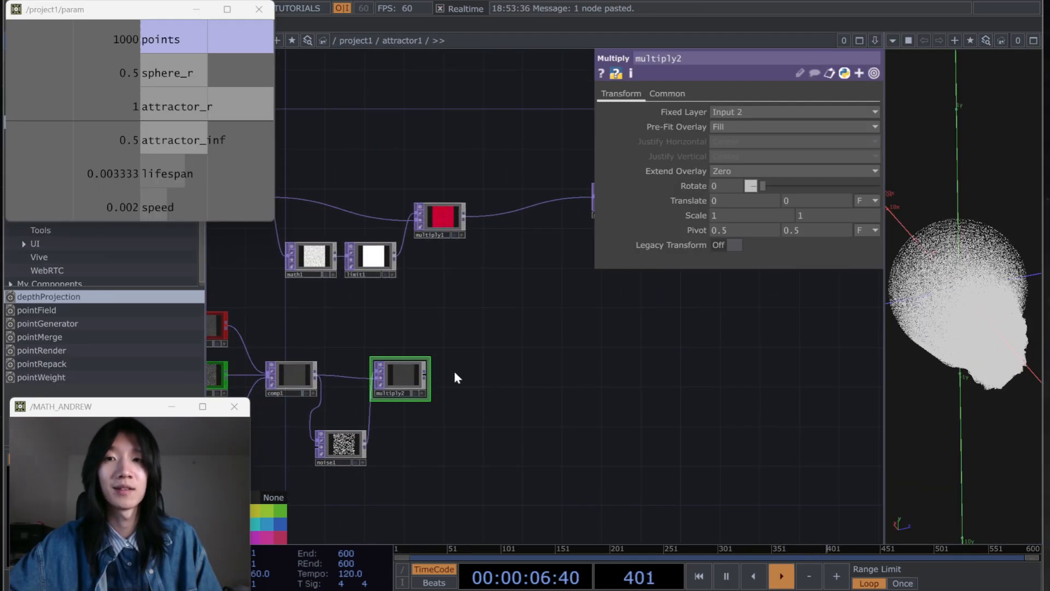
Step: Move math2, null1 and out1 farther from multiply1, in line with it, to make room in the chain
{"action": "left_click_drag", "start_coordinate": [461, 356], "coordinate": [396, 439]}
{"action": "left_click", "coordinate": [622, 282]}
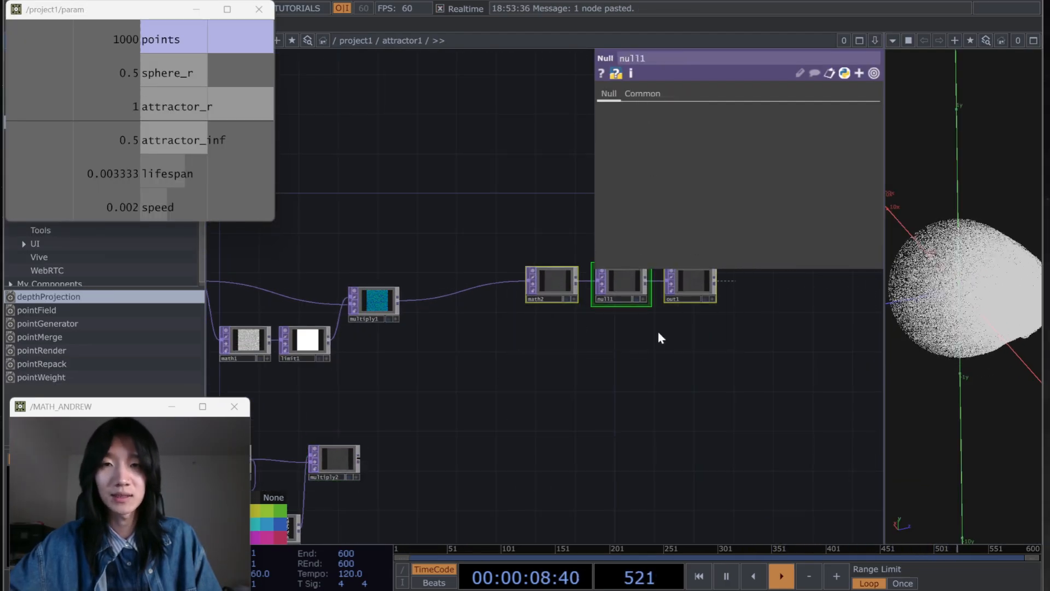
{"action": "key", "text": "ctrl+z"}
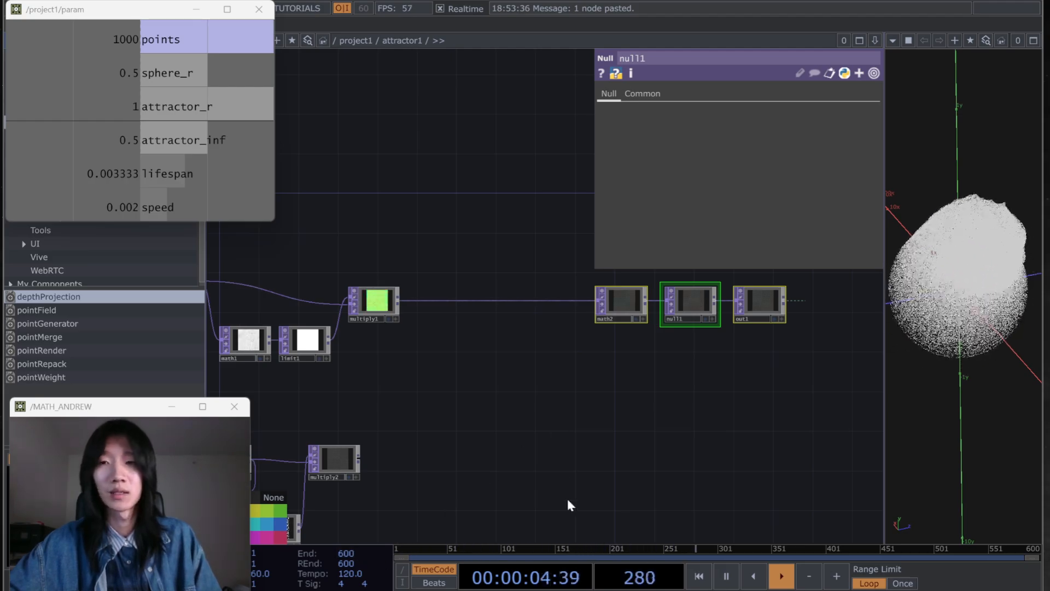
Step: Add a Multiply TOP fed by the output of multiply2 and place it between multiply1 and math2
{"action": "left_click_drag", "start_coordinate": [472, 389], "coordinate": [452, 316]}
{"action": "scroll", "coordinate": [451, 317], "scroll_direction": "down", "scroll_amount": 3}
{"action": "scroll", "coordinate": [395, 419], "scroll_direction": "up", "scroll_amount": 3}
{"action": "left_click", "coordinate": [387, 410]}
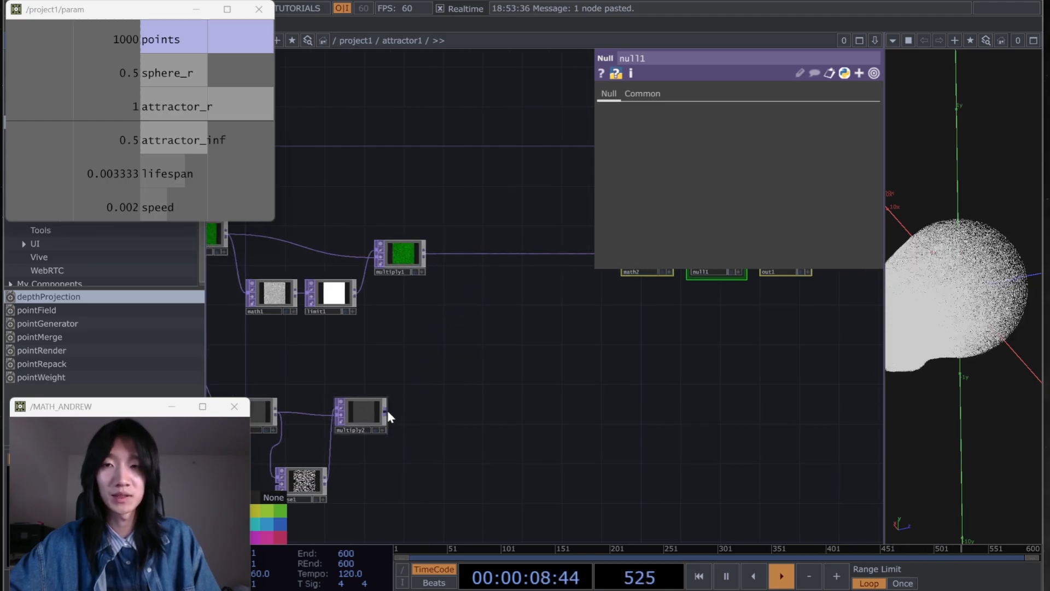
{"action": "left_click", "coordinate": [471, 290]}
{"action": "type", "text": "multip"}
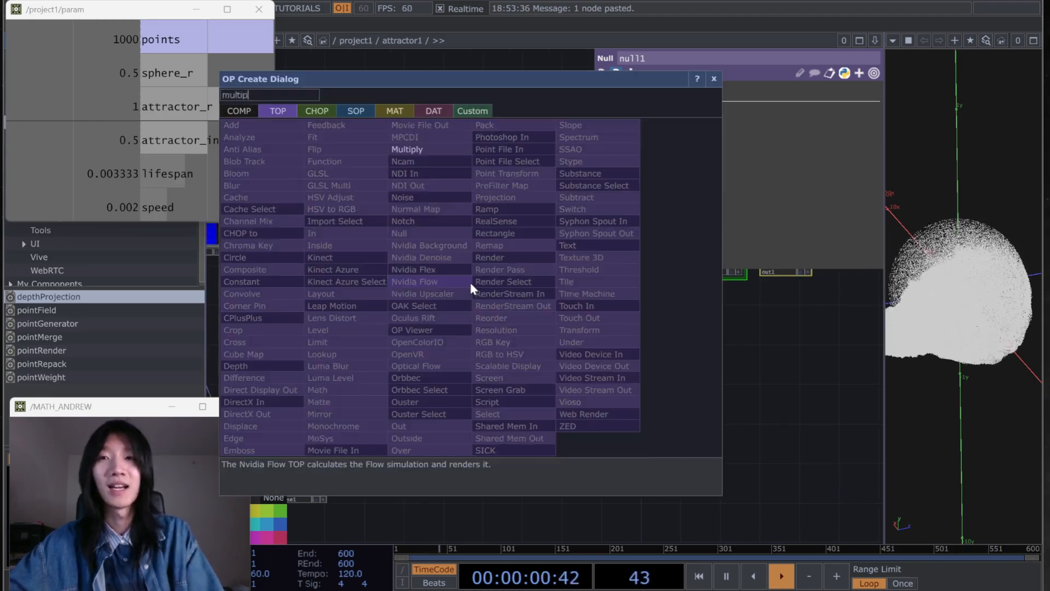
{"action": "key", "text": "Return"}
{"action": "left_click_drag", "start_coordinate": [470, 287], "coordinate": [461, 257]}
Step: Connect multiply1 to multiply3, feed multiply3 into math2, and align multiply3 with the chain
{"action": "left_click", "coordinate": [425, 253]}
{"action": "left_click_drag", "start_coordinate": [382, 229], "coordinate": [403, 296]}
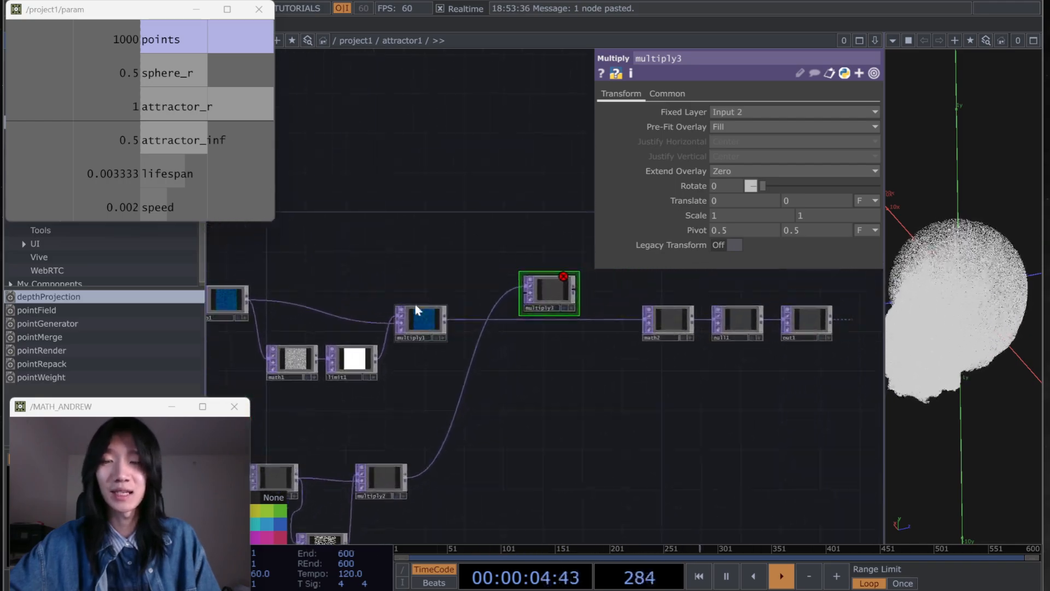
{"action": "left_click_drag", "start_coordinate": [367, 259], "coordinate": [534, 262]}
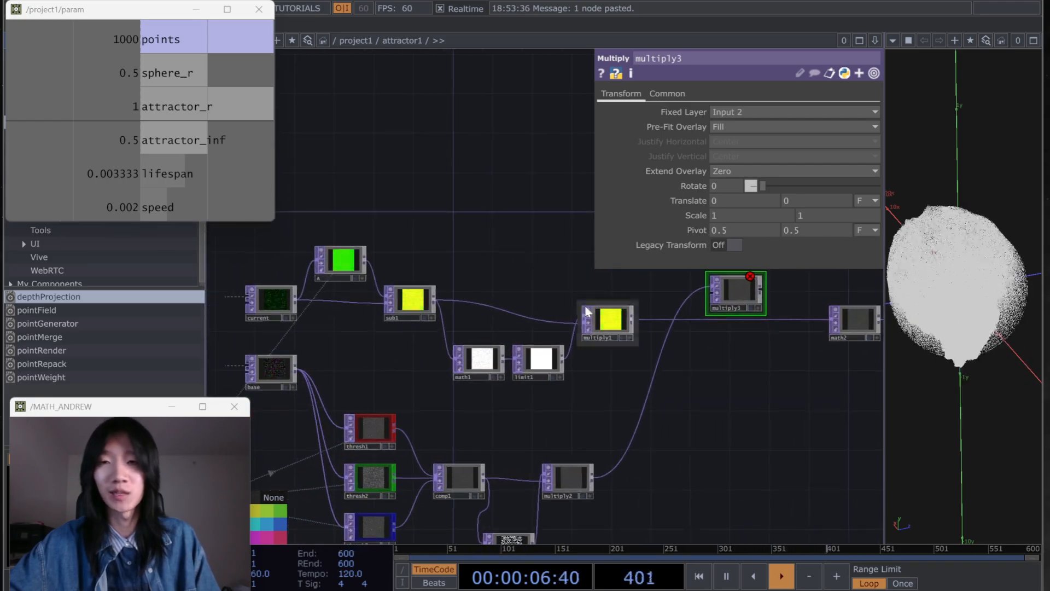
{"action": "left_click_drag", "start_coordinate": [547, 426], "coordinate": [412, 435]}
{"action": "left_click", "coordinate": [452, 335]}
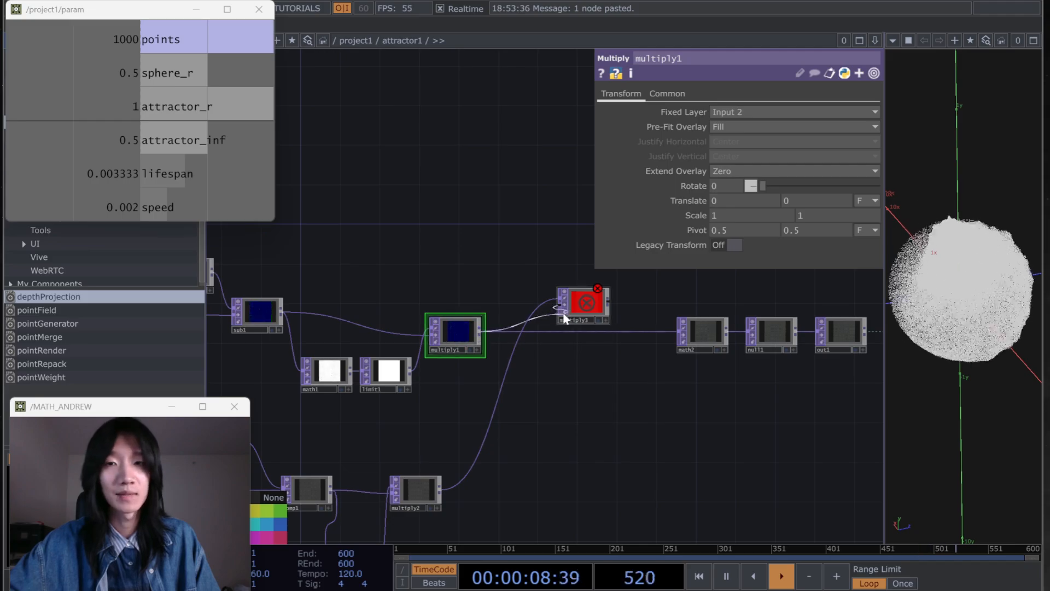
{"action": "left_click_drag", "start_coordinate": [535, 389], "coordinate": [505, 396]}
{"action": "scroll", "coordinate": [467, 304], "scroll_direction": "up", "scroll_amount": 2}
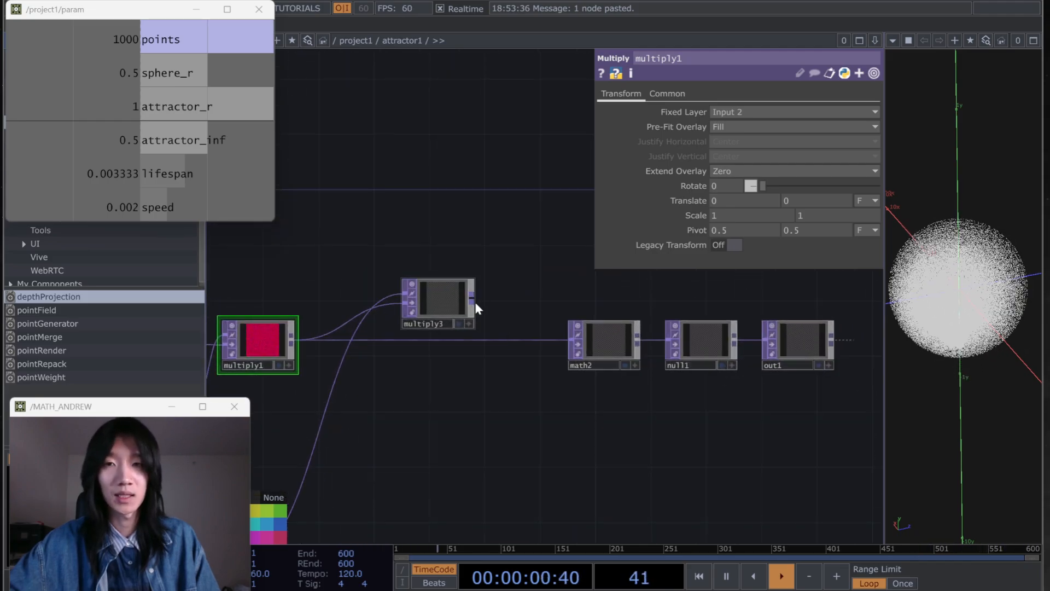
{"action": "left_click_drag", "start_coordinate": [453, 302], "coordinate": [453, 344]}
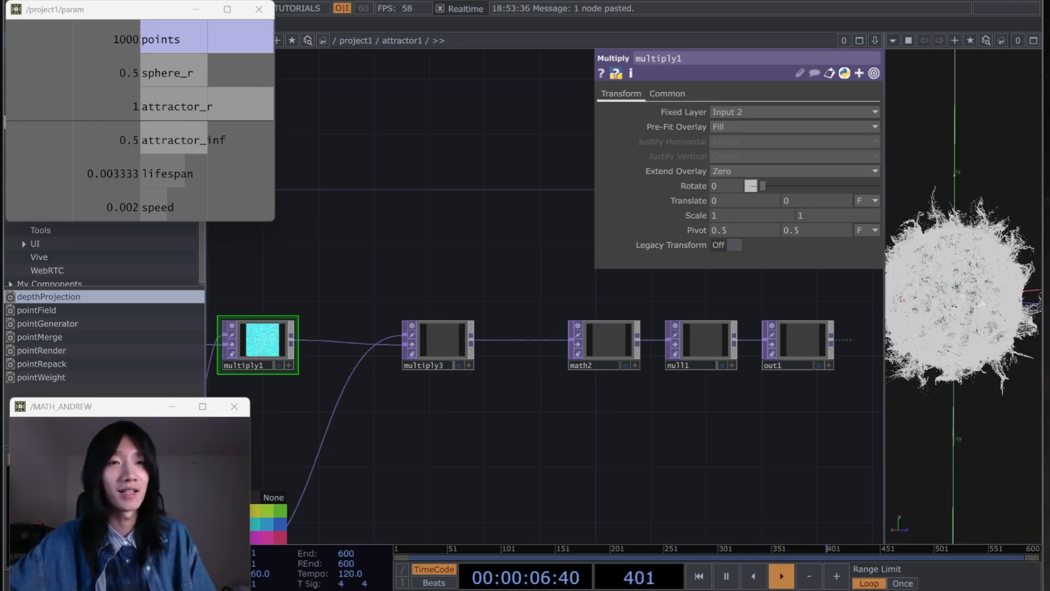
Step: Set the Multiply value of math2 to 100
{"action": "left_click", "coordinate": [632, 350]}
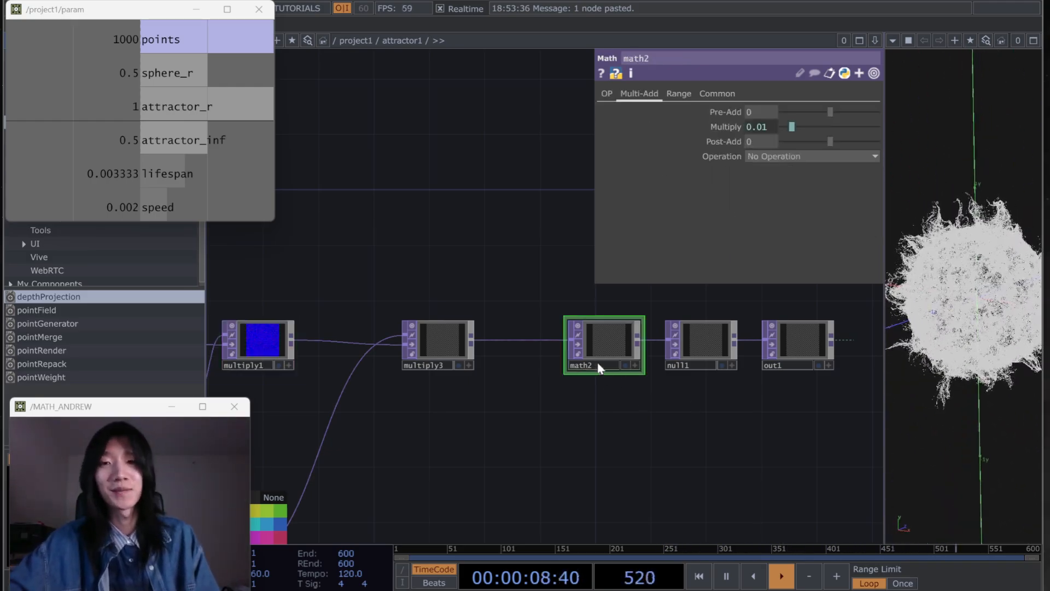
{"action": "left_click", "coordinate": [761, 128]}
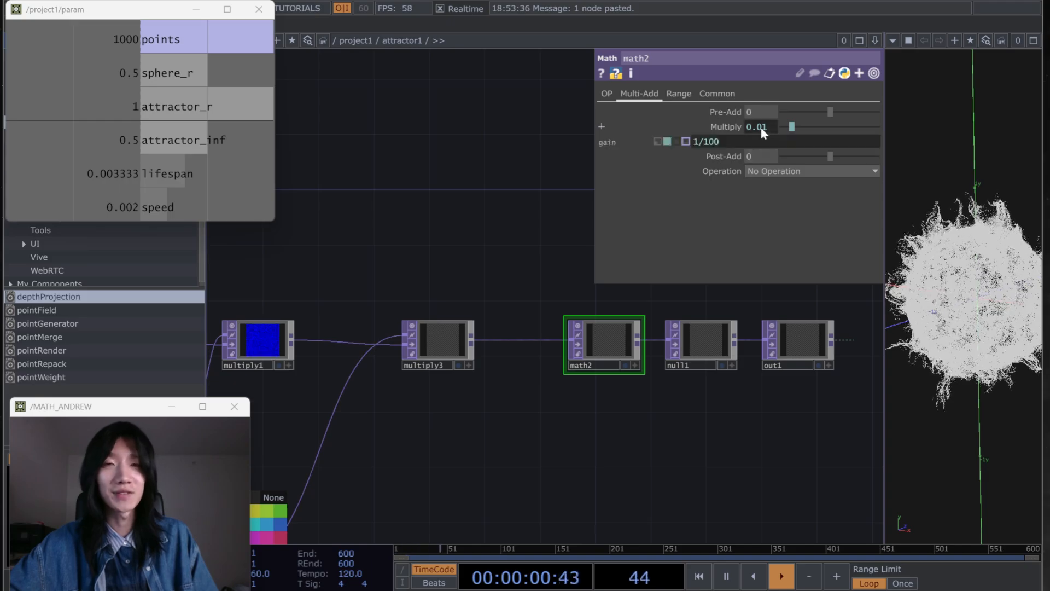
{"action": "left_click", "coordinate": [733, 142]}
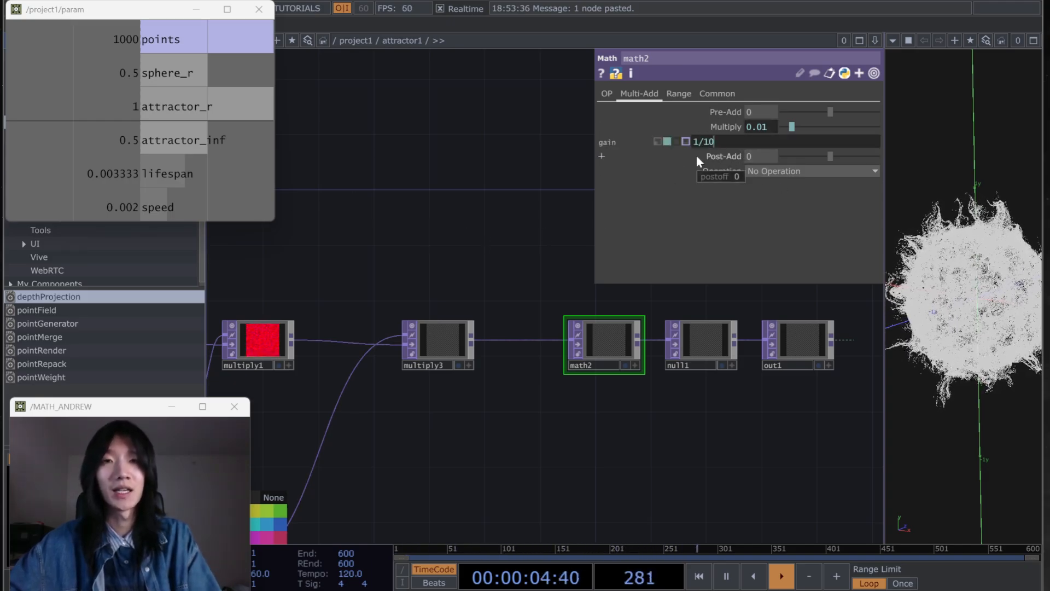
{"action": "type", "text": "100"}
{"action": "key", "text": "Return"}
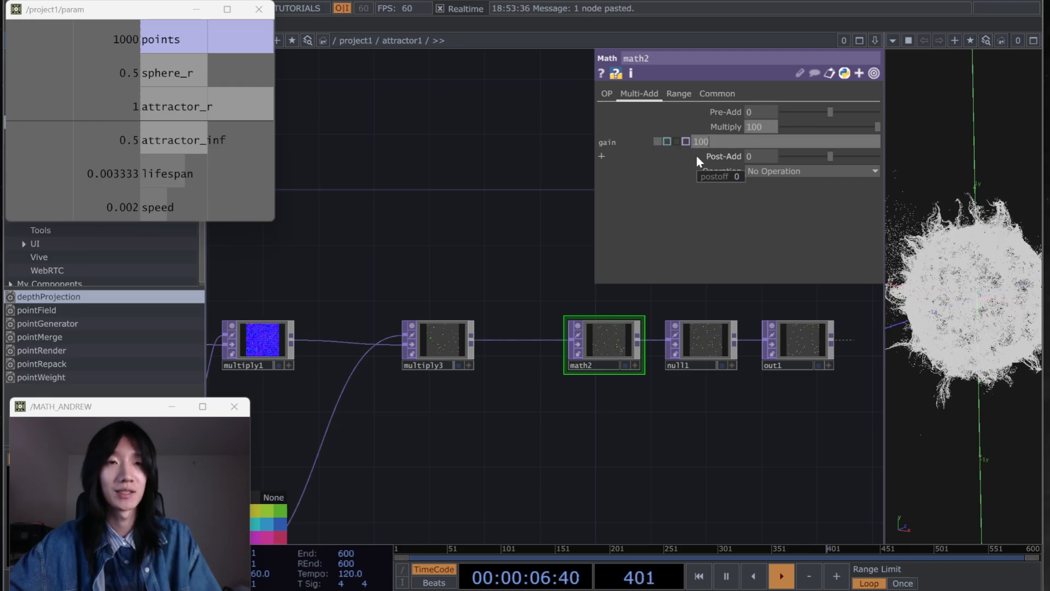
{"action": "left_click", "coordinate": [726, 127]}
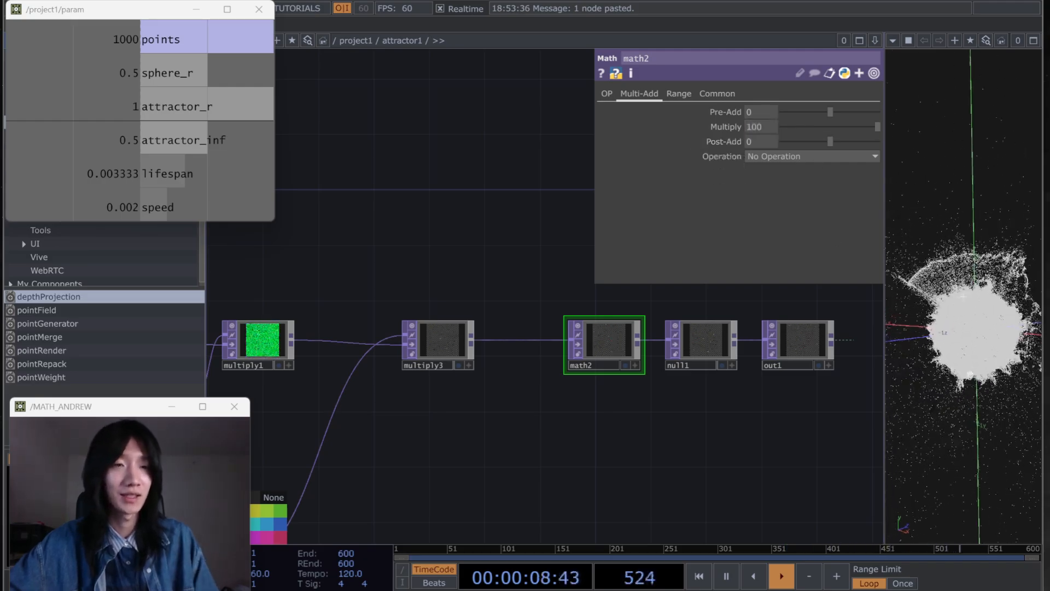
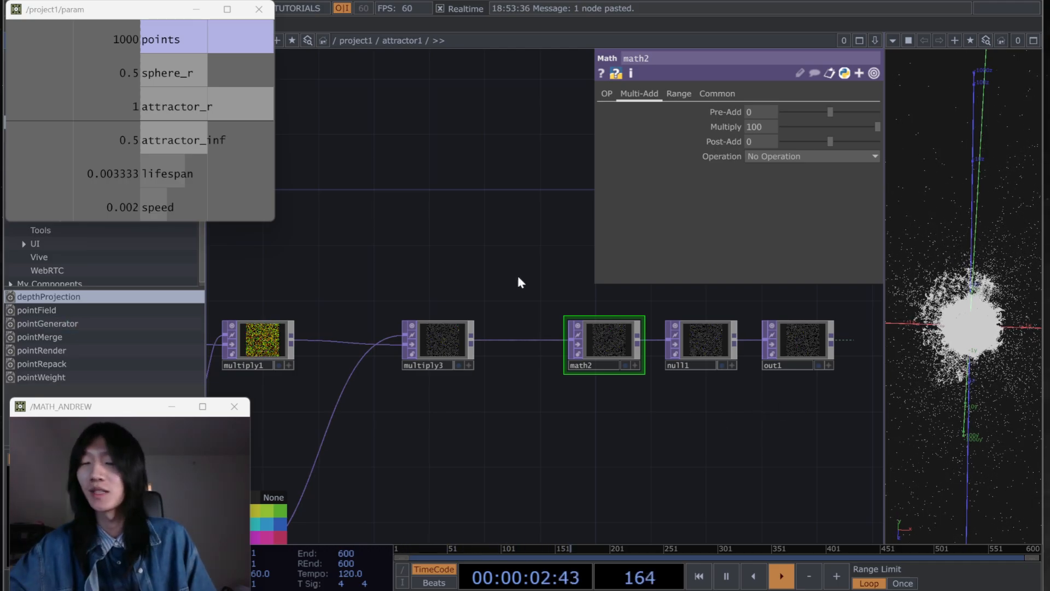
Step: Leave the attractor1 network and return to its parent network, project1
{"action": "left_click_drag", "start_coordinate": [676, 461], "coordinate": [541, 465]}
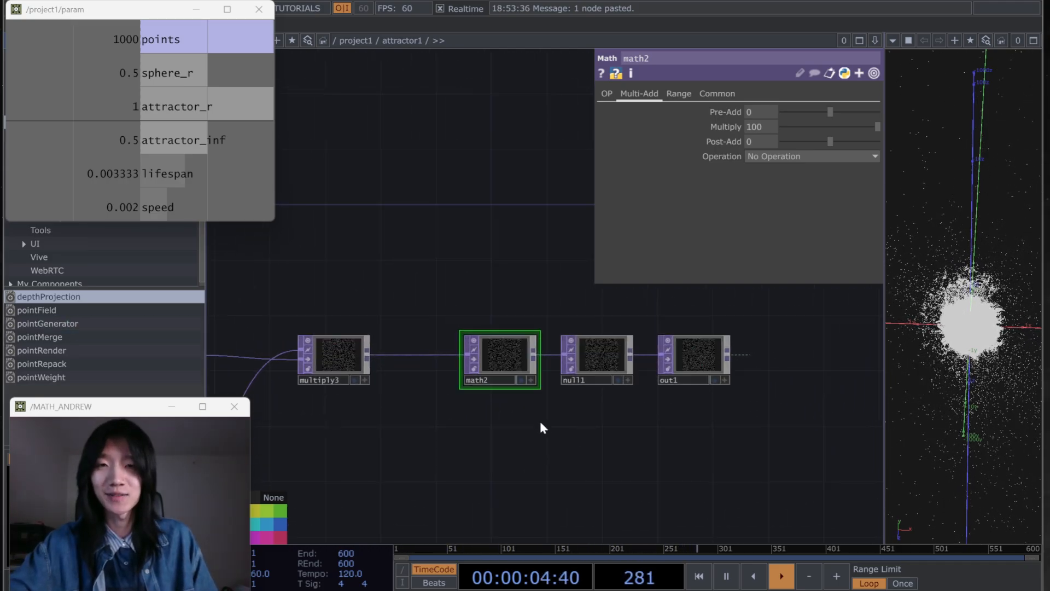
{"action": "key", "text": "u"}
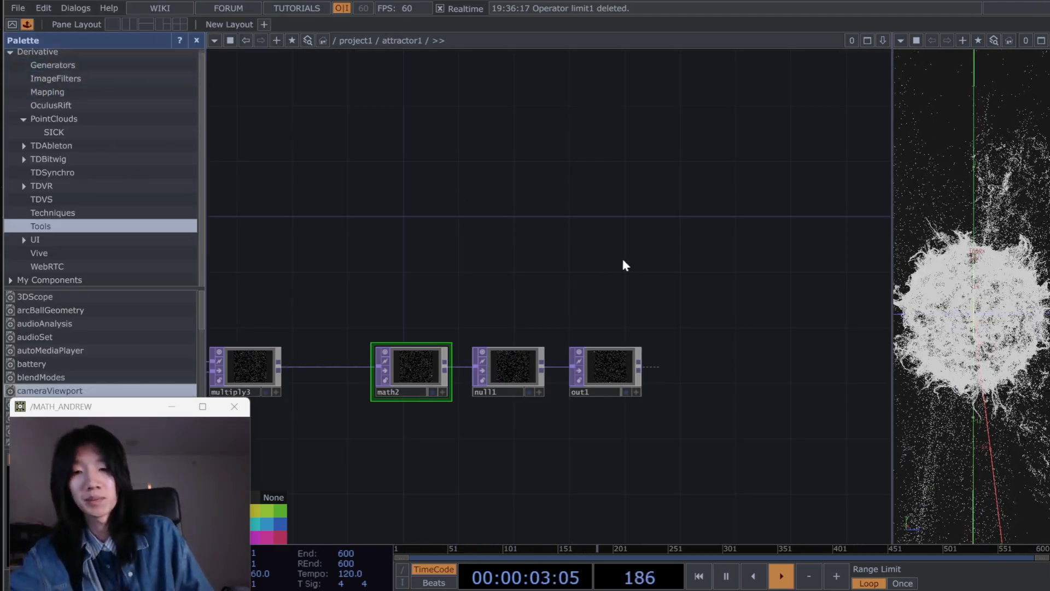
{"action": "key", "text": "u"}
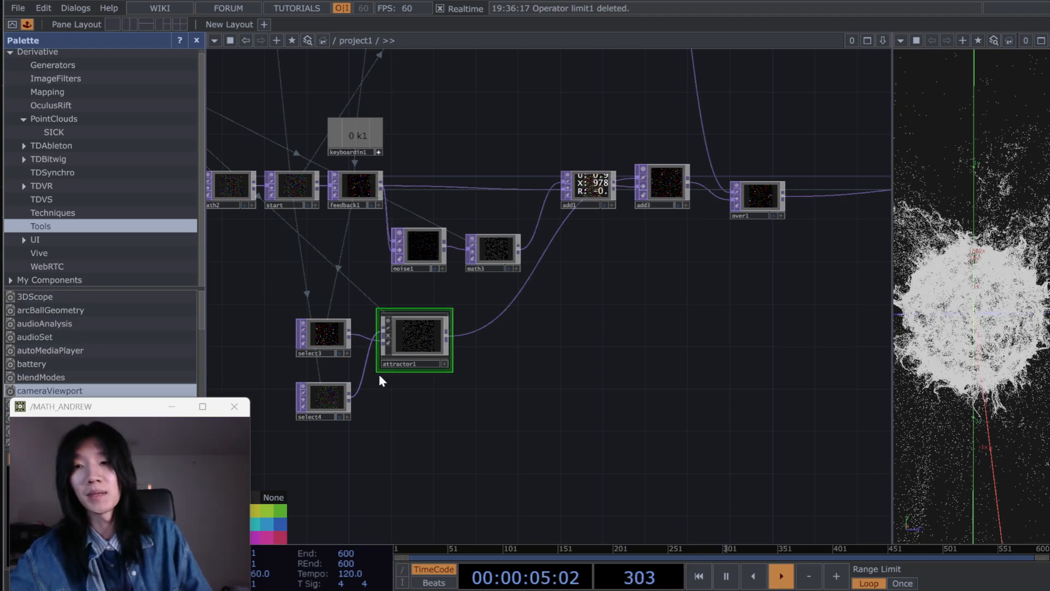
Step: Insert a Limit TOP on the wire between over1 and end
{"action": "left_click_drag", "start_coordinate": [705, 332], "coordinate": [498, 431]}
{"action": "left_click_drag", "start_coordinate": [564, 288], "coordinate": [564, 277]}
{"action": "left_click_drag", "start_coordinate": [508, 395], "coordinate": [454, 400]}
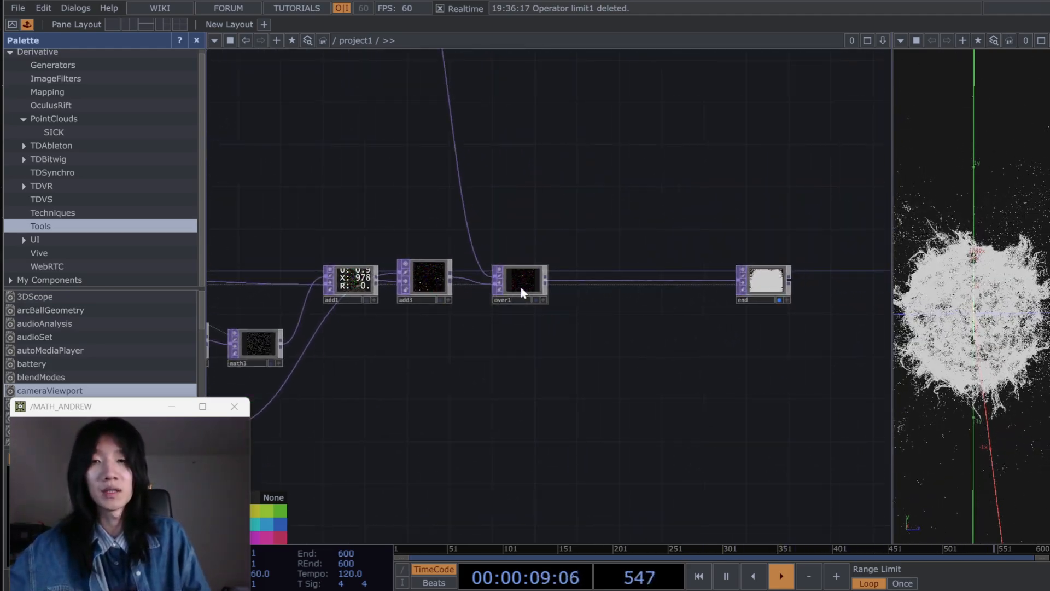
{"action": "right_click", "coordinate": [605, 281]}
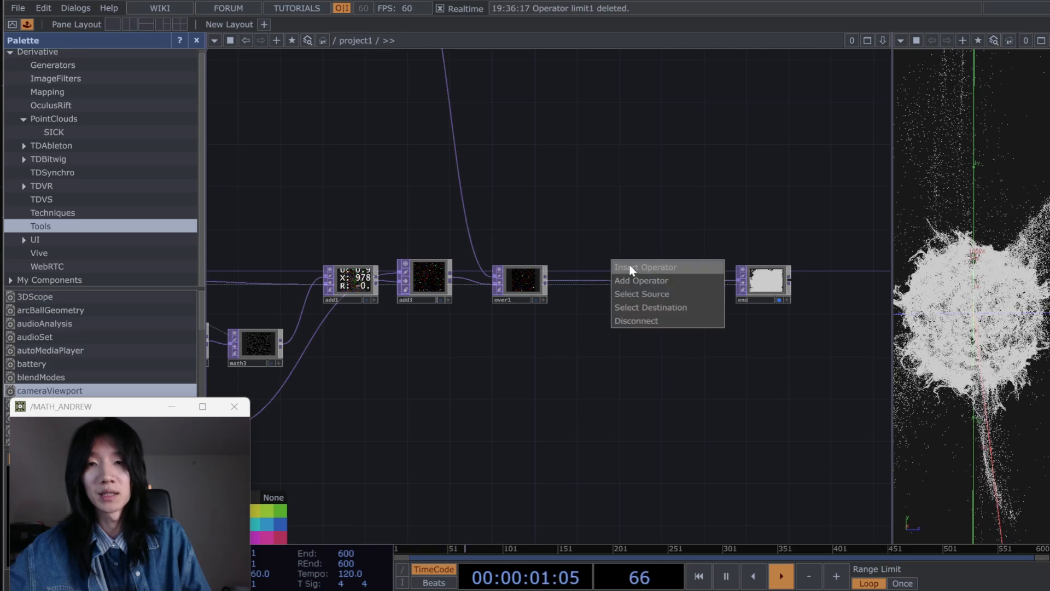
{"action": "left_click", "coordinate": [630, 264]}
{"action": "type", "text": "li"}
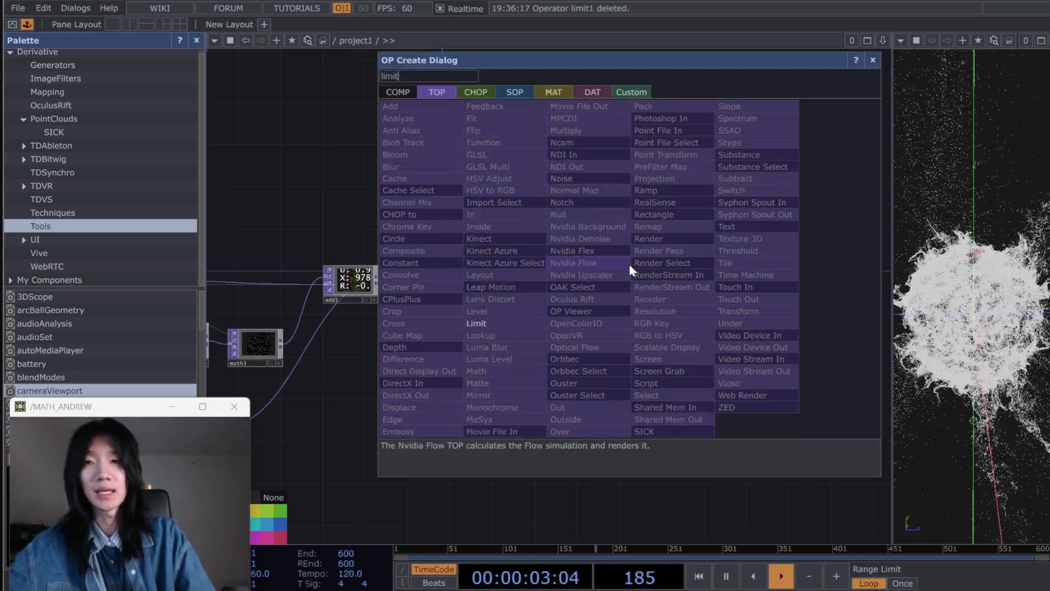
{"action": "type", "text": "mit"}
{"action": "left_click", "coordinate": [526, 323]}
{"action": "left_click", "coordinate": [637, 281]}
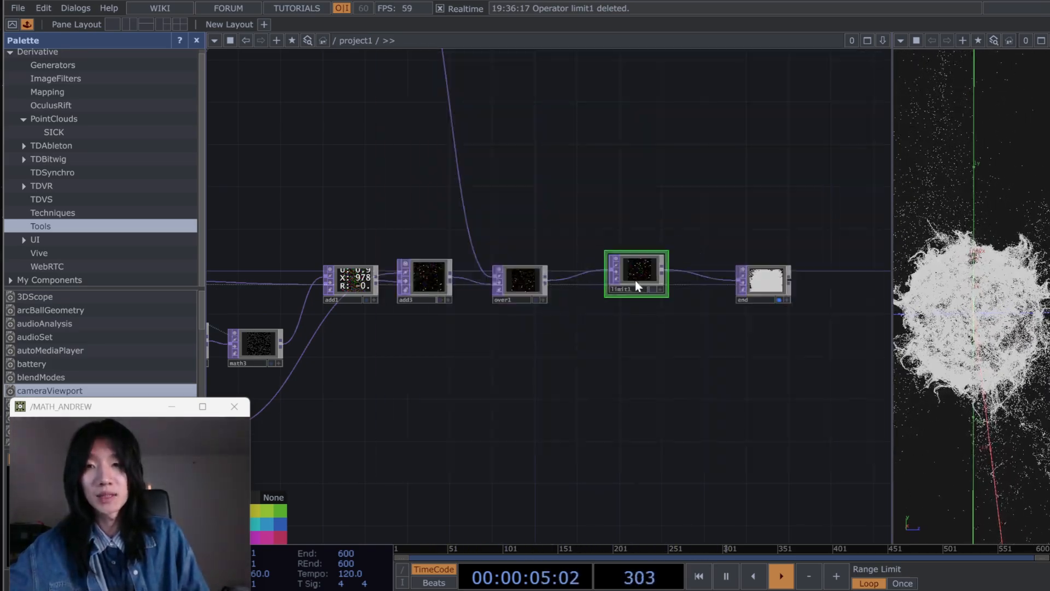
Step: Set both the minimum and maximum limit types of limit1 to Clamp
{"action": "scroll", "coordinate": [636, 284], "scroll_direction": "up", "scroll_amount": 2}
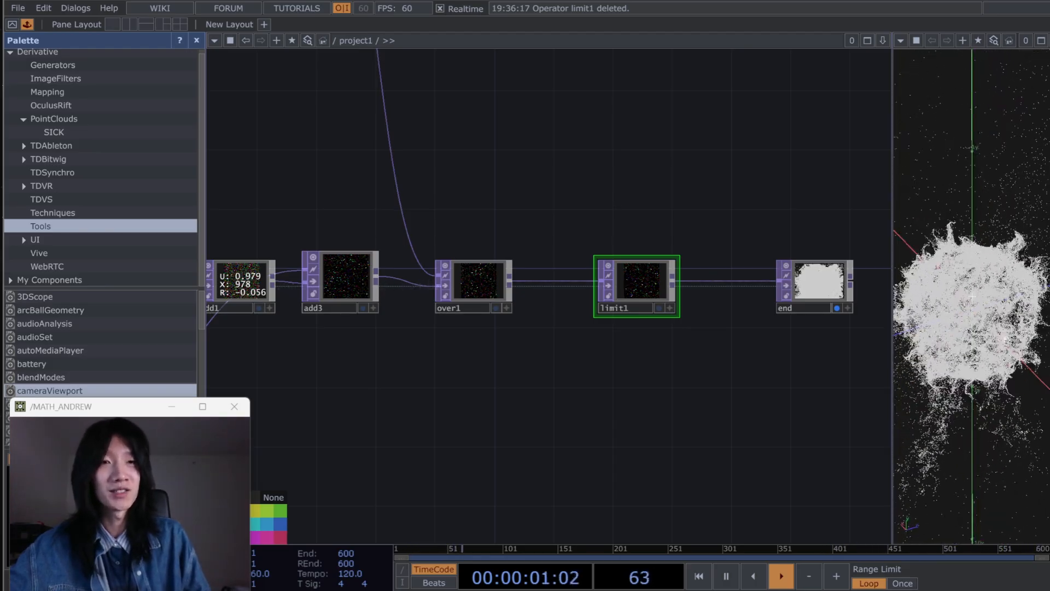
{"action": "left_click_drag", "start_coordinate": [660, 430], "coordinate": [551, 415]}
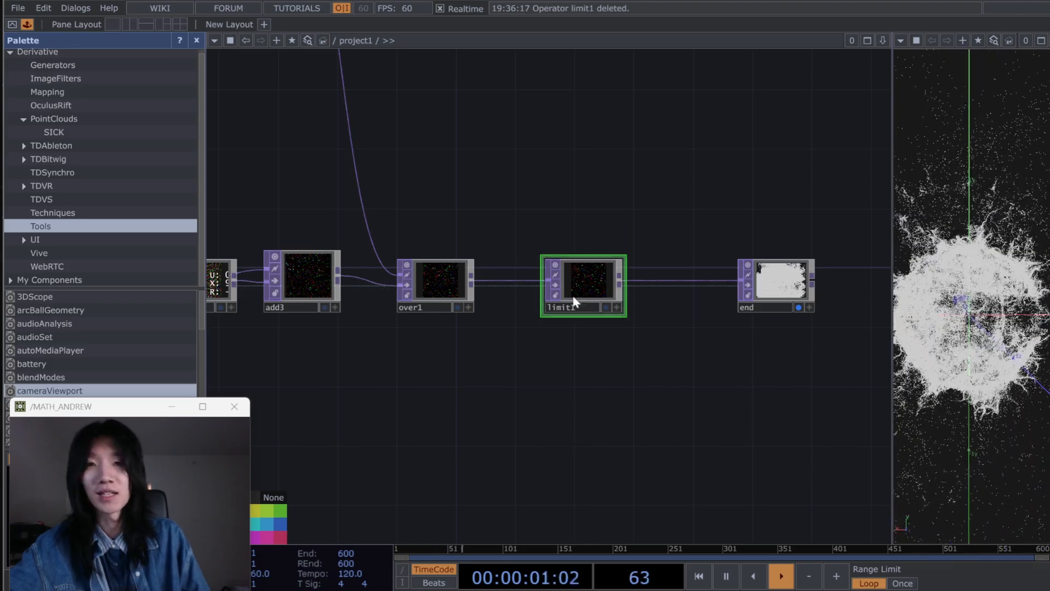
{"action": "key", "text": "p"}
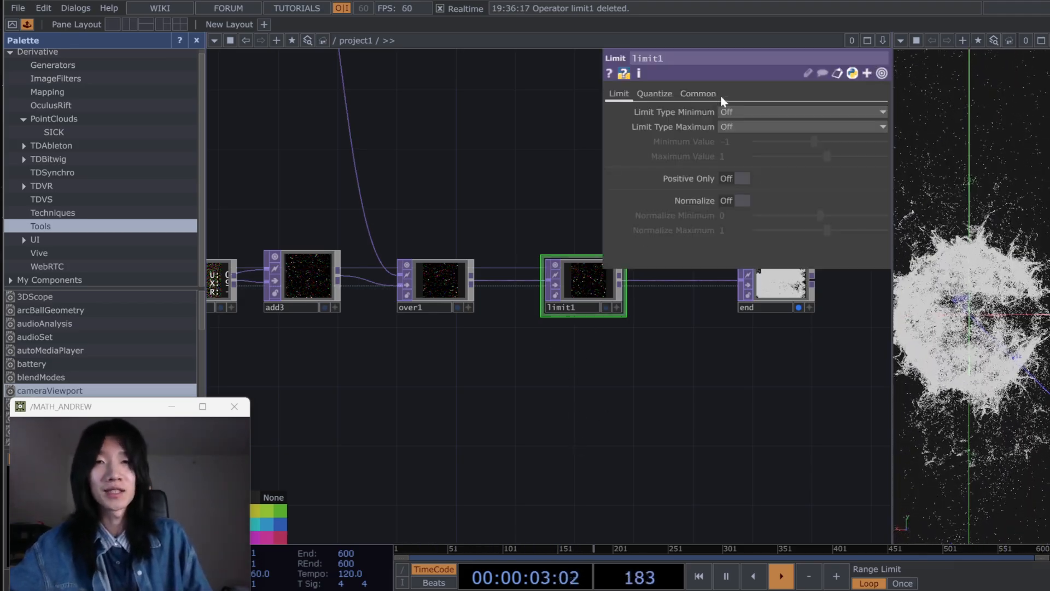
{"action": "left_click", "coordinate": [745, 111]}
{"action": "left_click", "coordinate": [735, 140]}
{"action": "left_click", "coordinate": [744, 126]}
{"action": "left_click", "coordinate": [744, 155]}
Step: Set limit1's Minimum Value to -100000 and its Maximum Value to 100000
{"action": "left_click", "coordinate": [734, 141]}
{"action": "type", "text": "-100"}
{"action": "key", "text": "Return"}
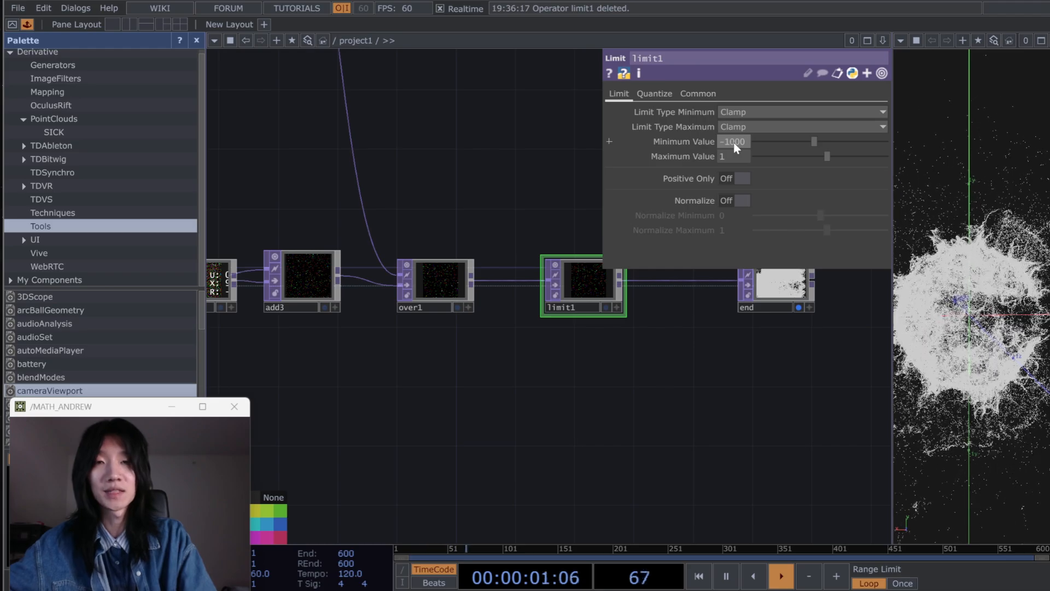
{"action": "left_click", "coordinate": [735, 143]}
{"action": "type", "text": "-100000"}
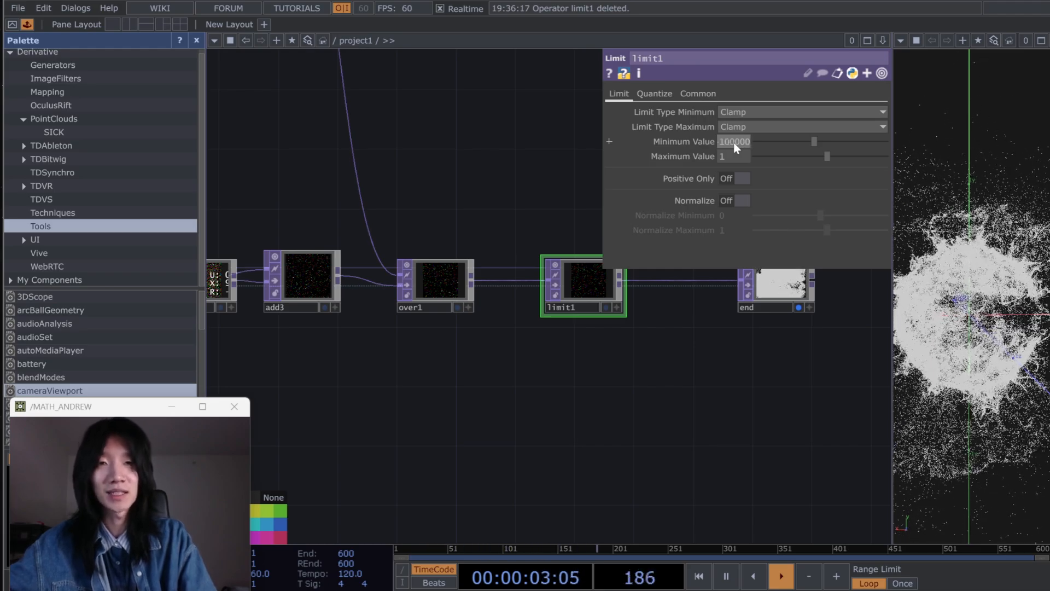
{"action": "key", "text": "Return"}
{"action": "left_click", "coordinate": [727, 140]}
{"action": "type", "text": "-100000"}
{"action": "left_click", "coordinate": [744, 155]}
{"action": "type", "text": "00000"}
{"action": "key", "text": "Return"}
{"action": "left_click_drag", "start_coordinate": [609, 379], "coordinate": [688, 461]}
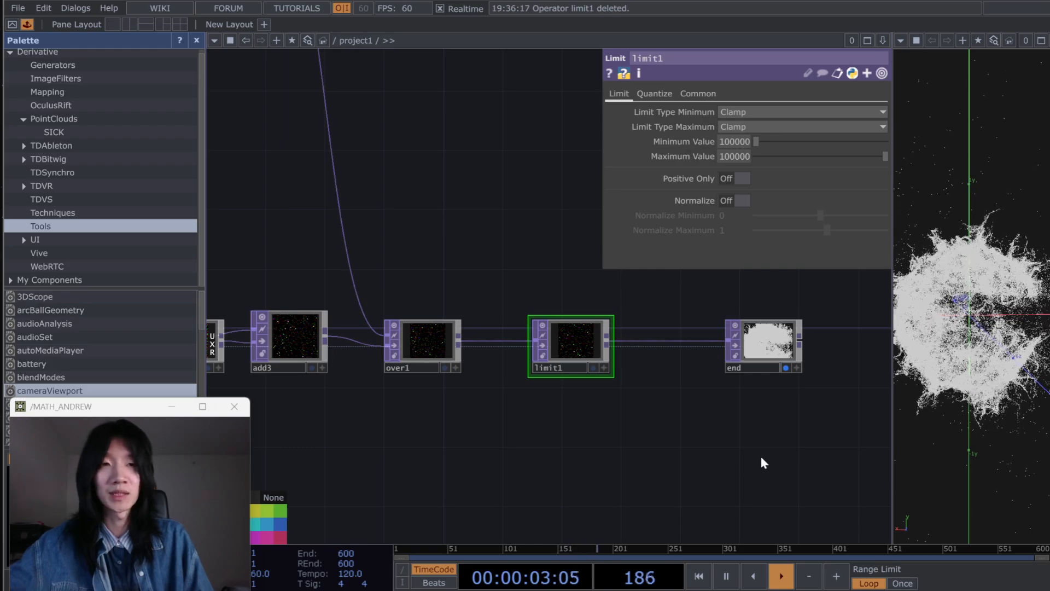
{"action": "left_click_drag", "start_coordinate": [760, 456], "coordinate": [568, 459]}
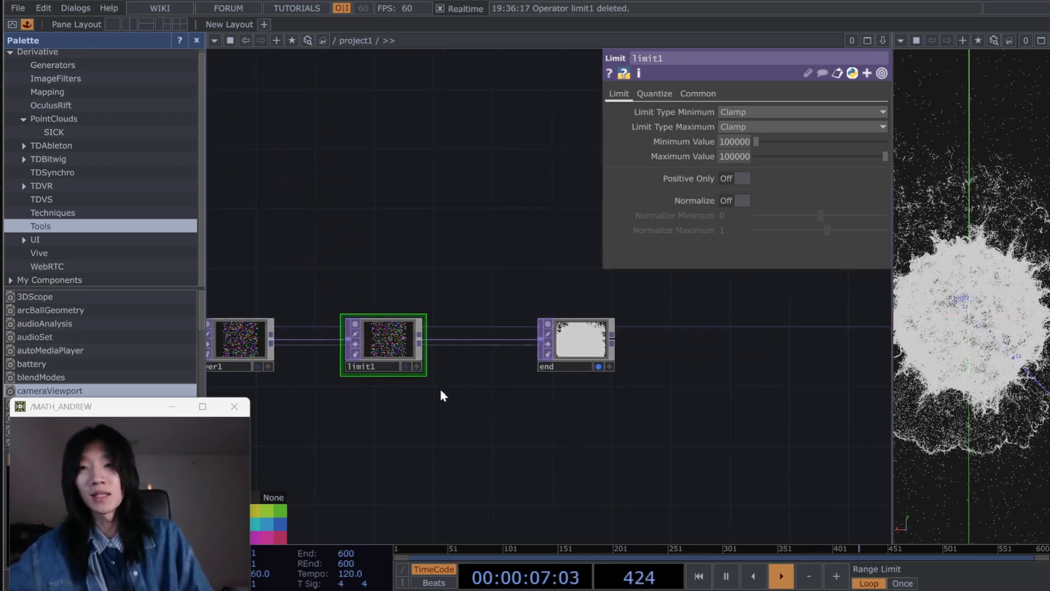
Step: Move the end operator closer to limit1 along the chain
{"action": "left_click_drag", "start_coordinate": [487, 257], "coordinate": [558, 274]}
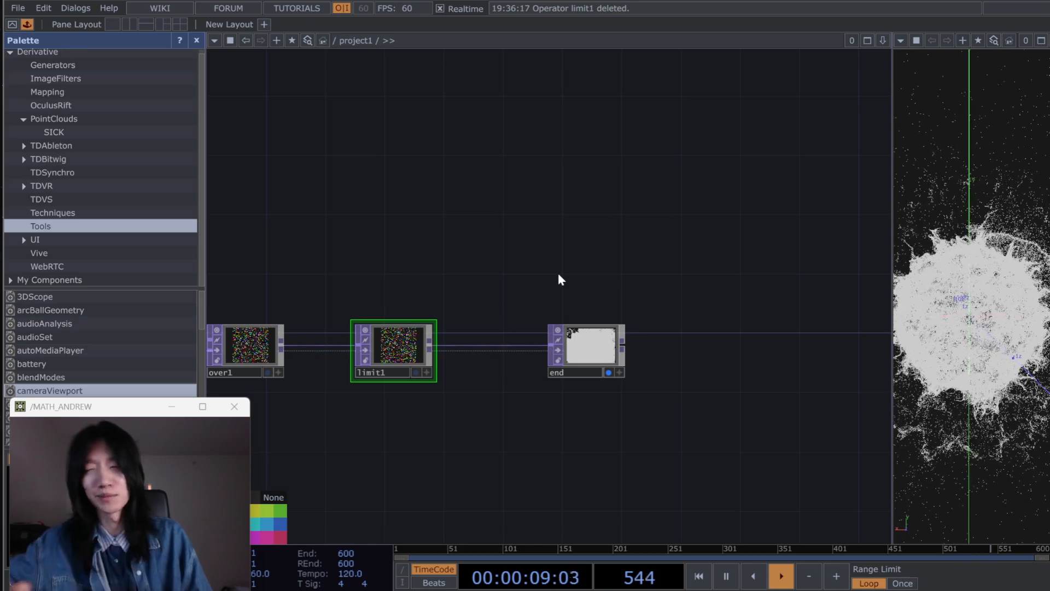
{"action": "scroll", "coordinate": [503, 345], "scroll_direction": "down", "scroll_amount": 3}
{"action": "left_click_drag", "start_coordinate": [601, 298], "coordinate": [658, 210]}
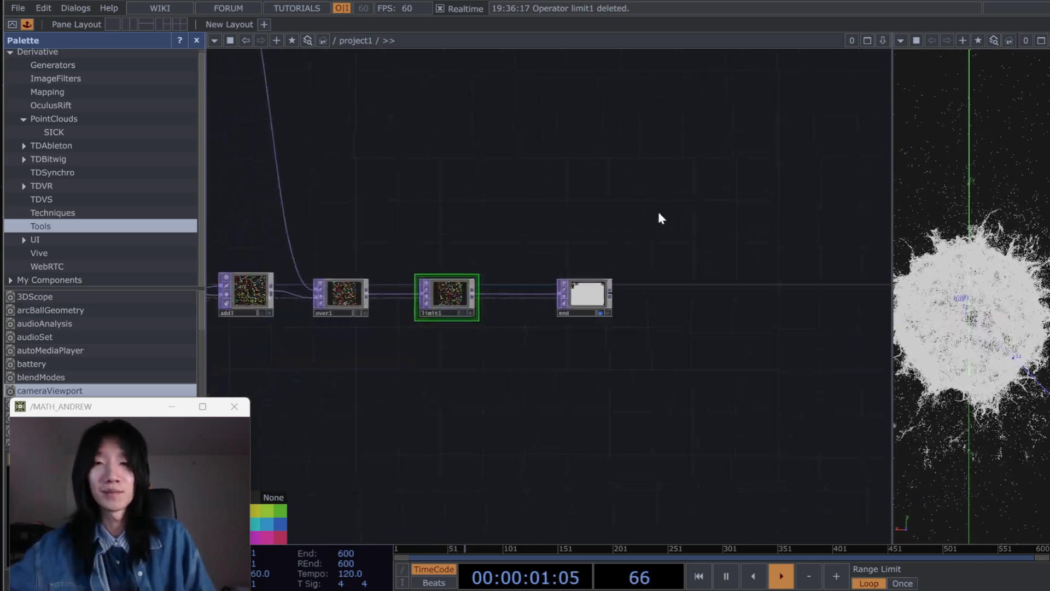
{"action": "scroll", "coordinate": [647, 230], "scroll_direction": "up", "scroll_amount": 3}
{"action": "left_click_drag", "start_coordinate": [569, 321], "coordinate": [494, 322]}
{"action": "left_click_drag", "start_coordinate": [618, 339], "coordinate": [642, 365]}
{"action": "scroll", "coordinate": [504, 342], "scroll_direction": "up", "scroll_amount": 2}
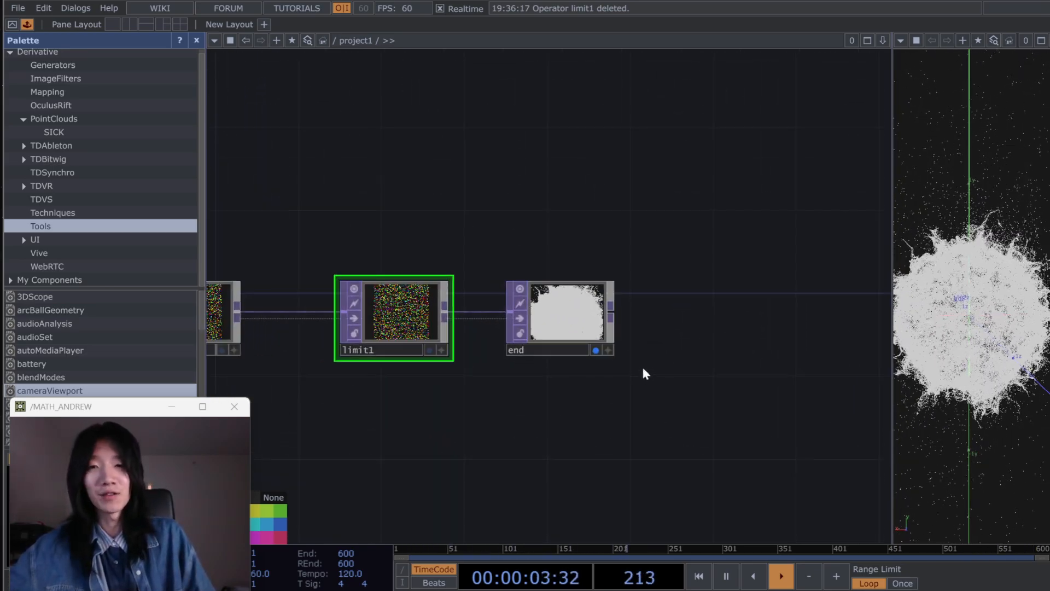
Step: Turn off the end operator's display flag and switch its viewer from the point display to the plain texture image
{"action": "left_click", "coordinate": [596, 350]}
{"action": "left_click", "coordinate": [607, 349]}
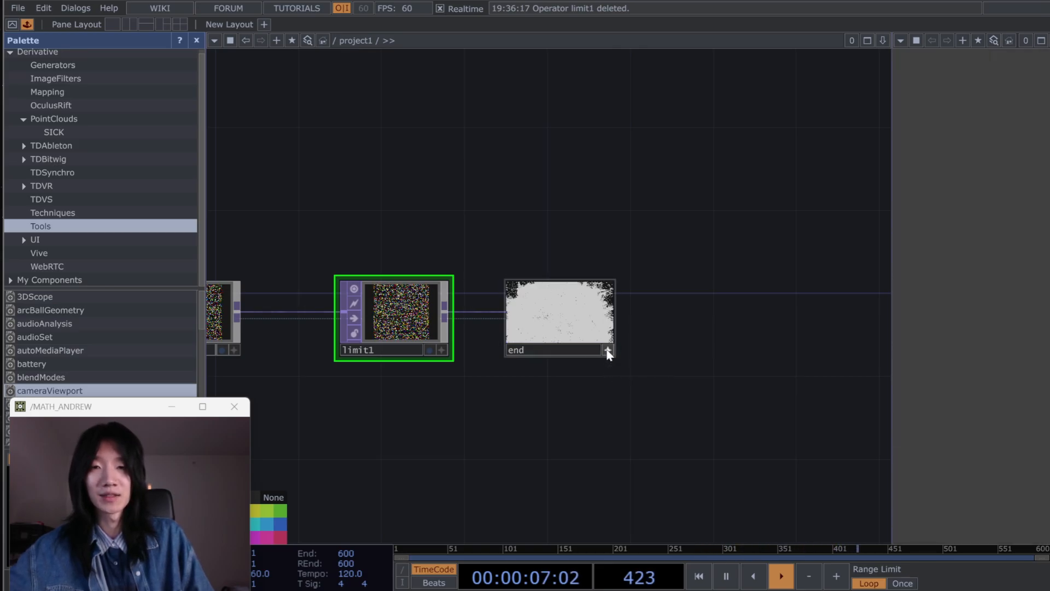
{"action": "key", "text": "p"}
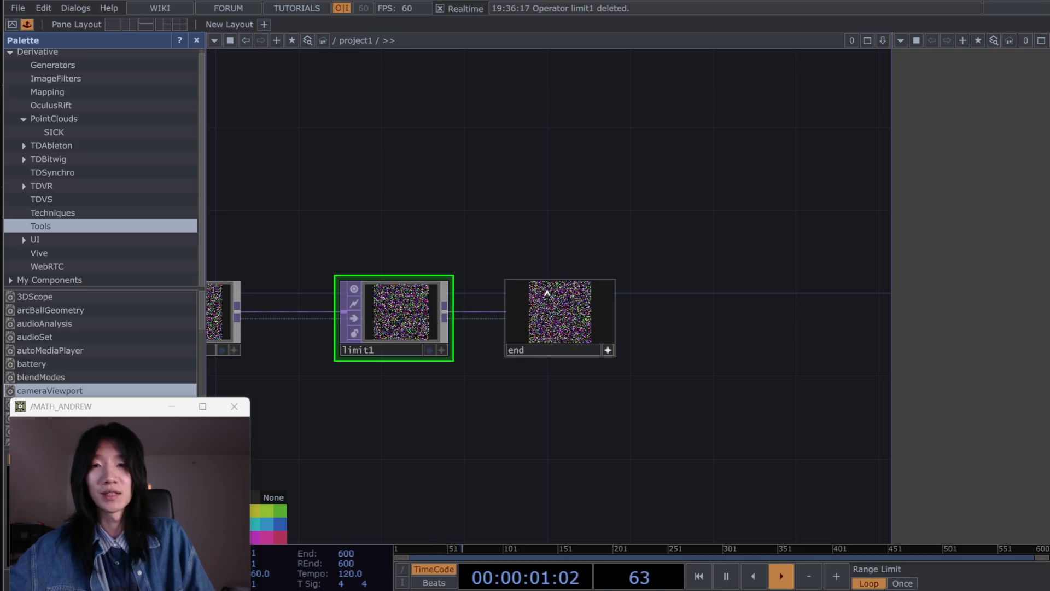
{"action": "left_click", "coordinate": [608, 349]}
Step: Place an Add SOP in the empty area beyond the end operator and turn on its Add Points option
{"action": "left_click_drag", "start_coordinate": [669, 351], "coordinate": [521, 352]}
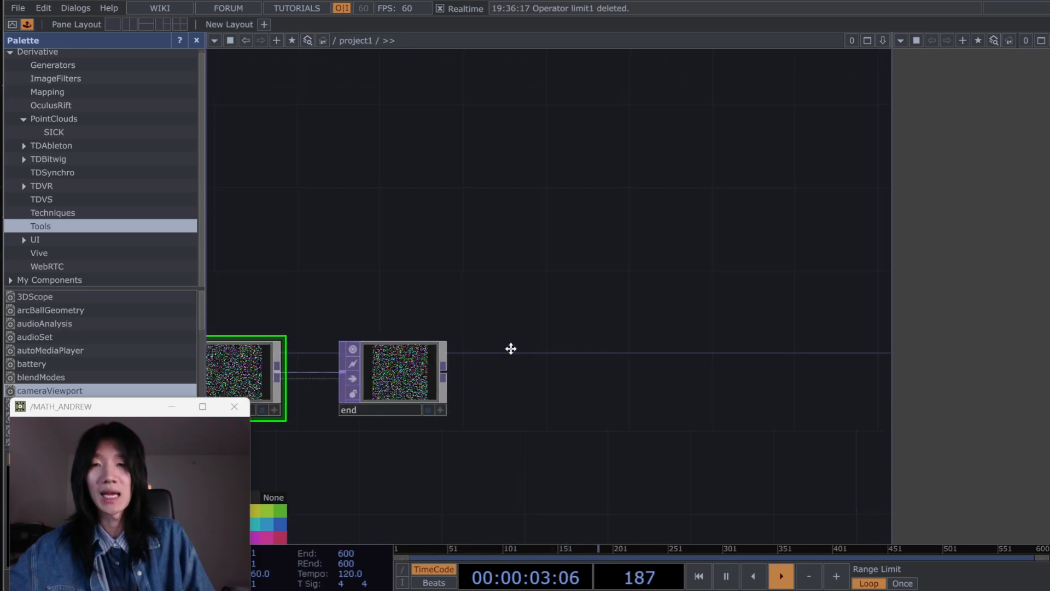
{"action": "key", "text": "Tab"}
{"action": "key", "text": "Escape"}
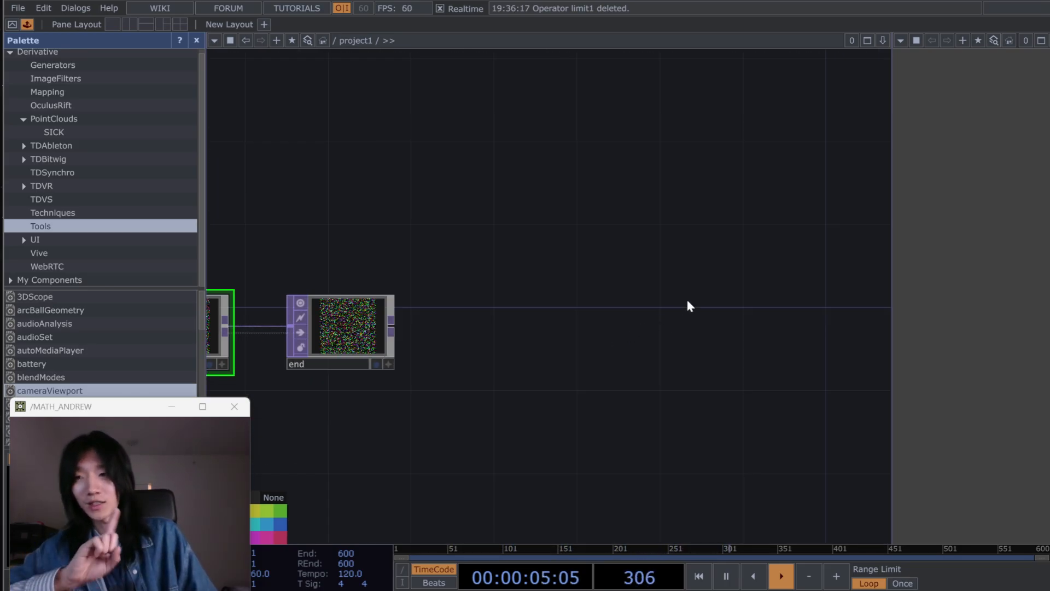
{"action": "left_click_drag", "start_coordinate": [576, 287], "coordinate": [597, 359]}
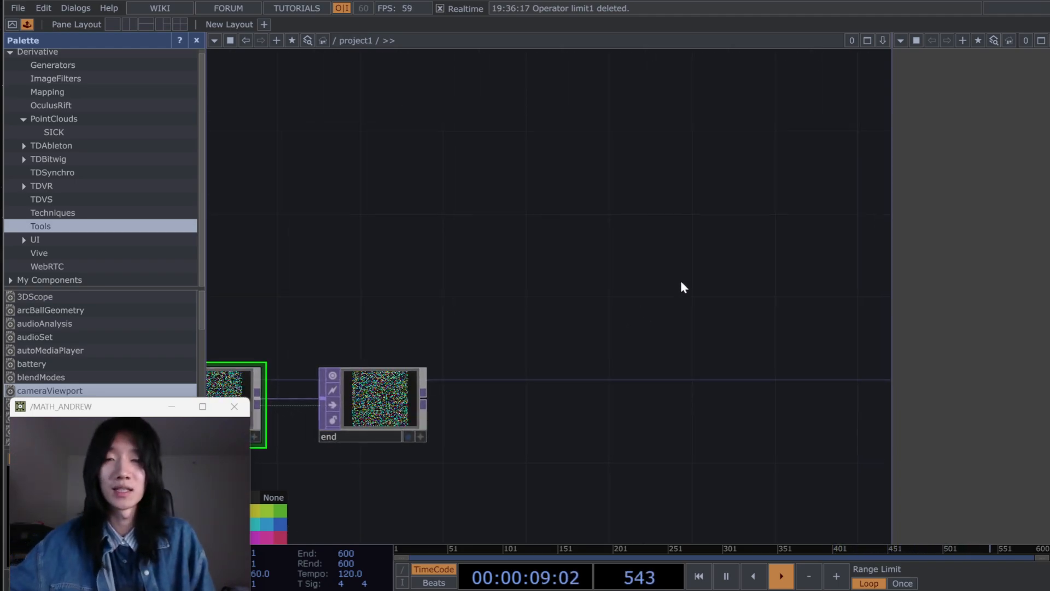
{"action": "left_click_drag", "start_coordinate": [649, 339], "coordinate": [574, 256]}
{"action": "scroll", "coordinate": [574, 256], "scroll_direction": "down", "scroll_amount": 2}
{"action": "key", "text": "Tab"}
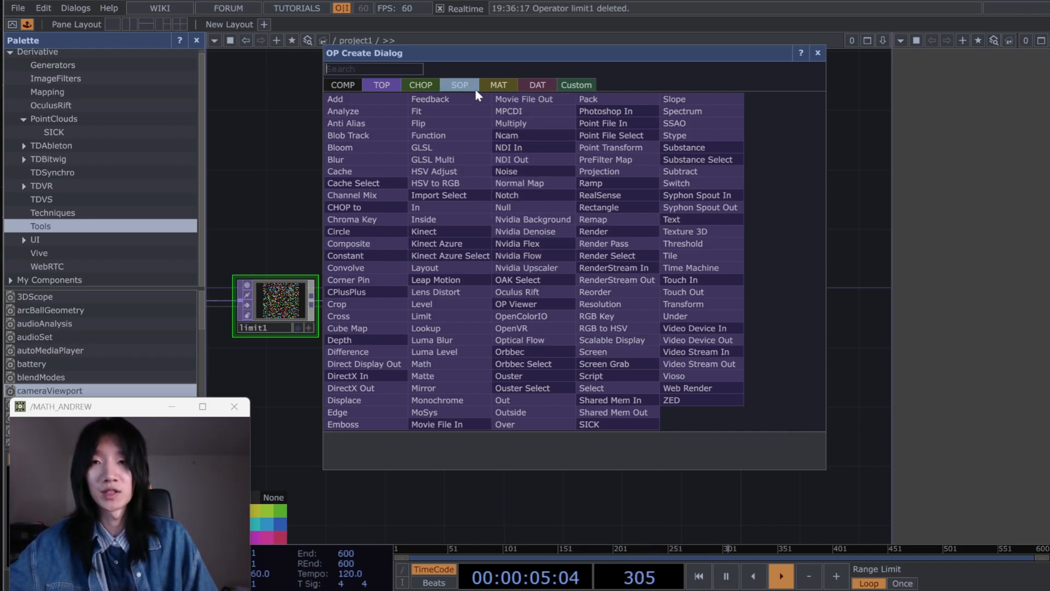
{"action": "left_click", "coordinate": [460, 85]}
{"action": "type", "text": "add"}
{"action": "left_click", "coordinate": [366, 101]}
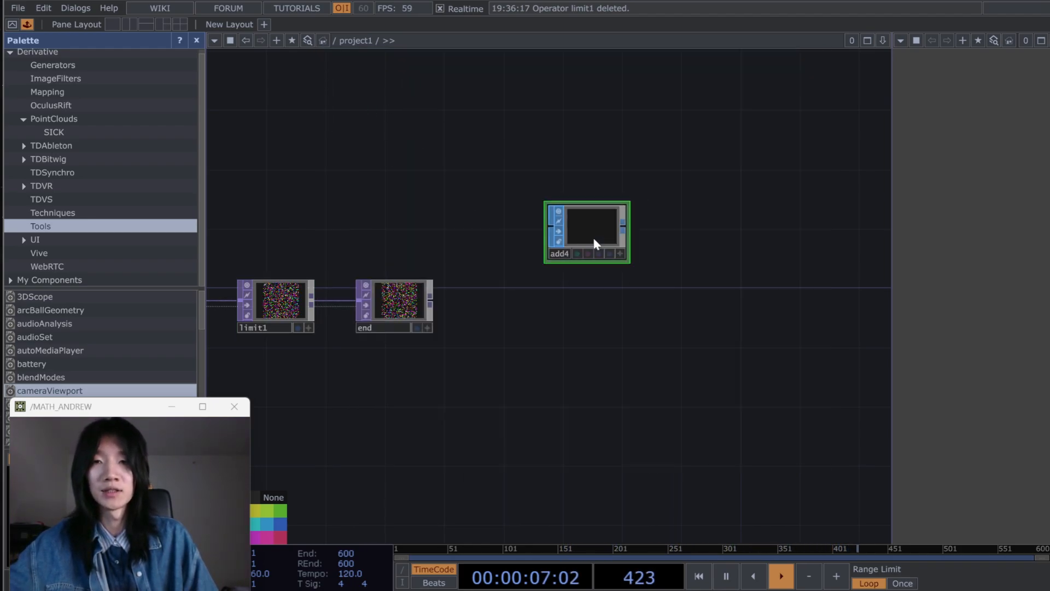
{"action": "left_click", "coordinate": [594, 234]}
{"action": "left_click_drag", "start_coordinate": [718, 327], "coordinate": [566, 383]}
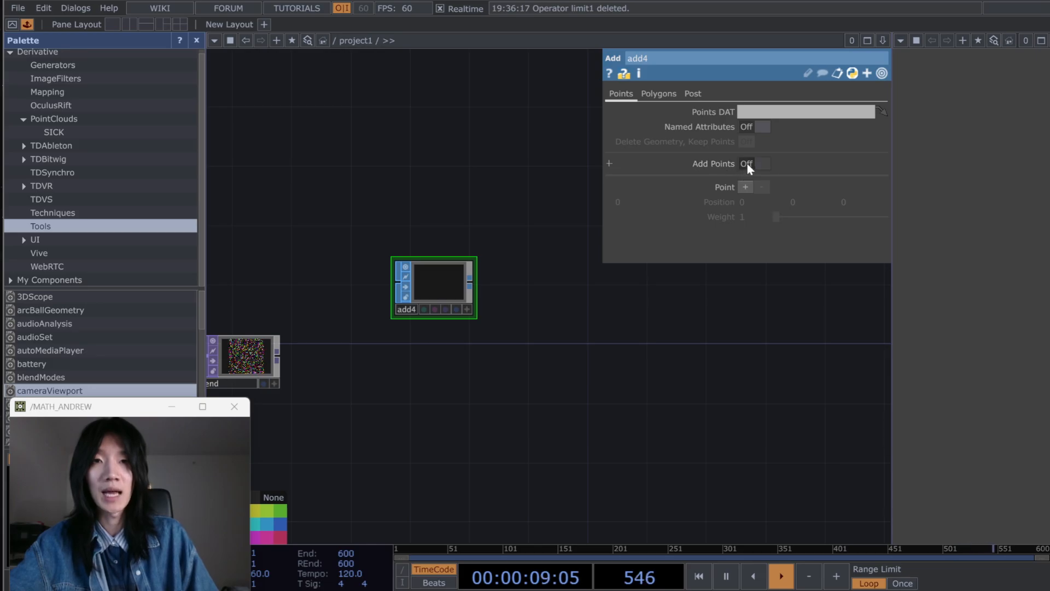
{"action": "left_click", "coordinate": [748, 164]}
Step: Connect a new Convert SOP to the output of add4 and set it to convert to Particles Per Point
{"action": "left_click_drag", "start_coordinate": [469, 282], "coordinate": [534, 293]}
{"action": "type", "text": "c"}
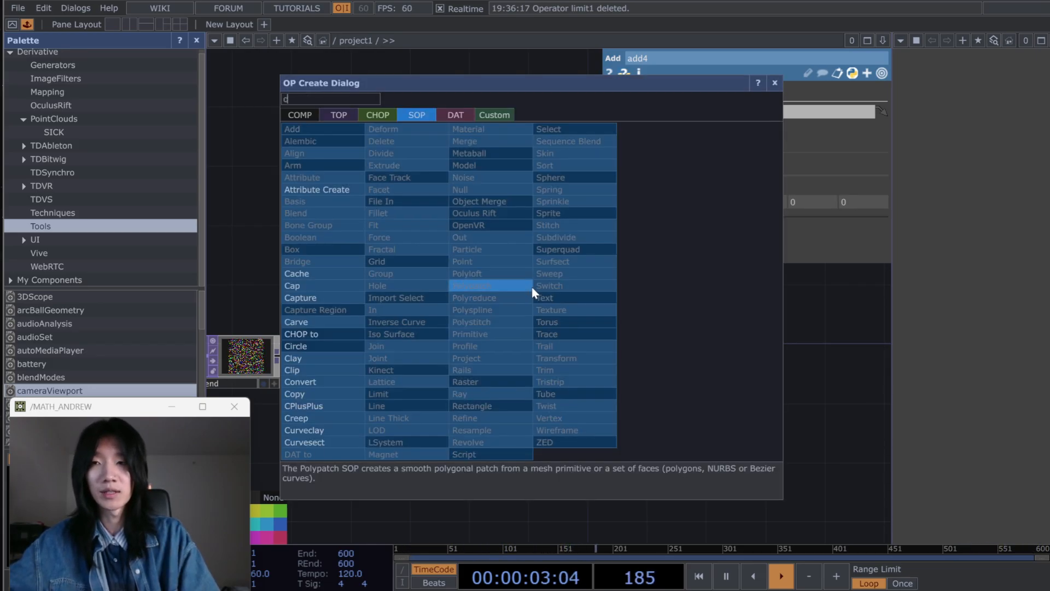
{"action": "type", "text": "onver"}
{"action": "left_click", "coordinate": [328, 384]}
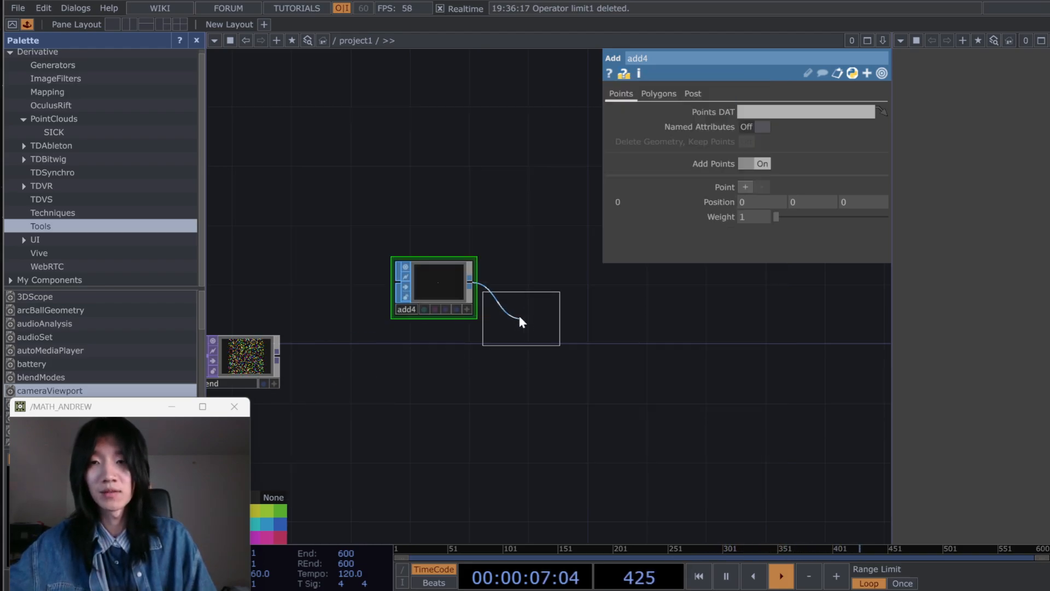
{"action": "left_click", "coordinate": [528, 279]}
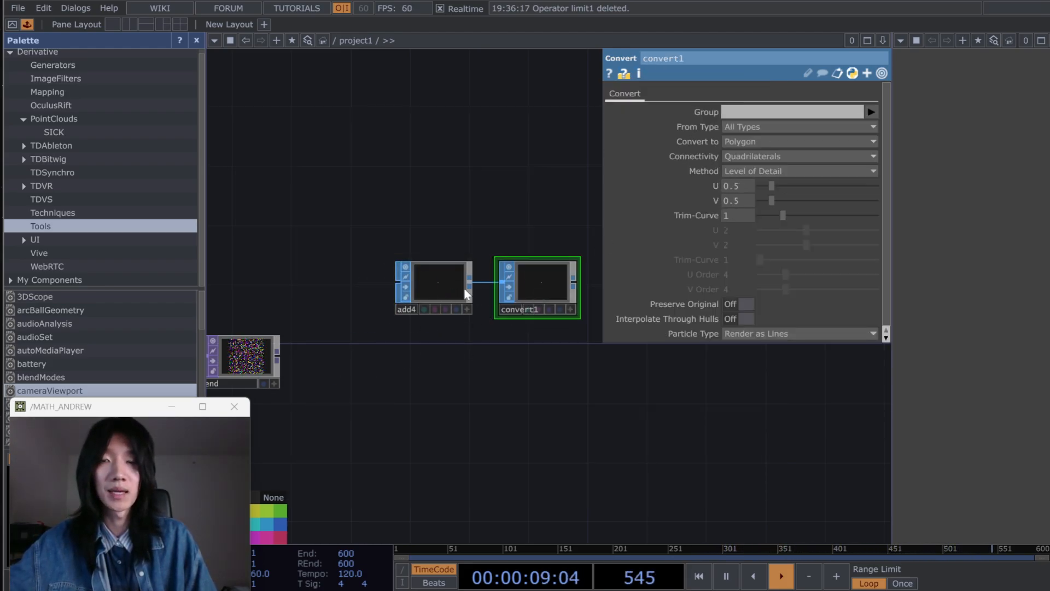
{"action": "left_click", "coordinate": [761, 140]}
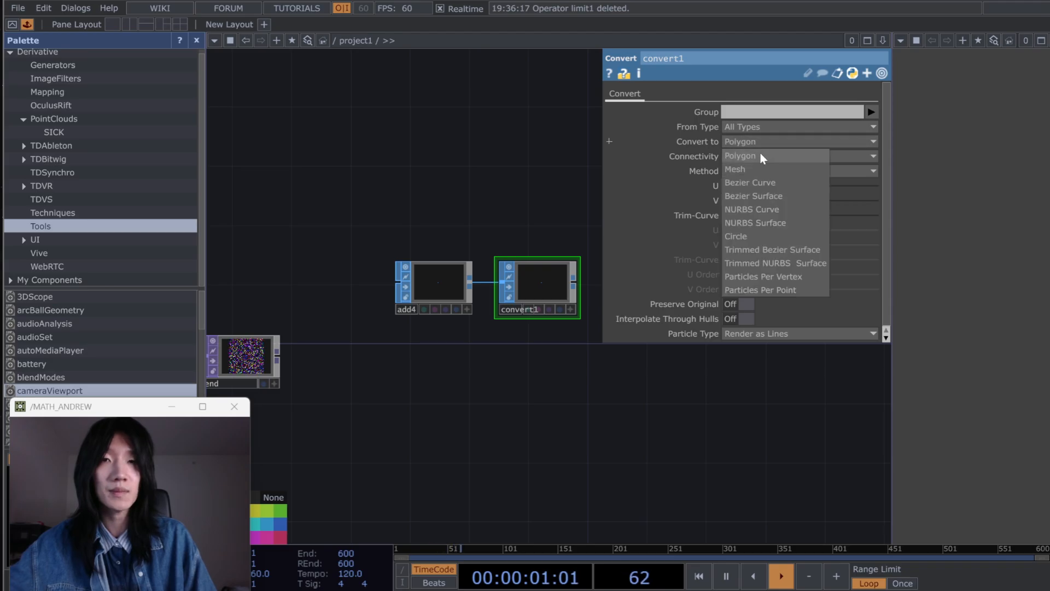
{"action": "left_click", "coordinate": [789, 289]}
{"action": "left_click_drag", "start_coordinate": [477, 456], "coordinate": [383, 472]}
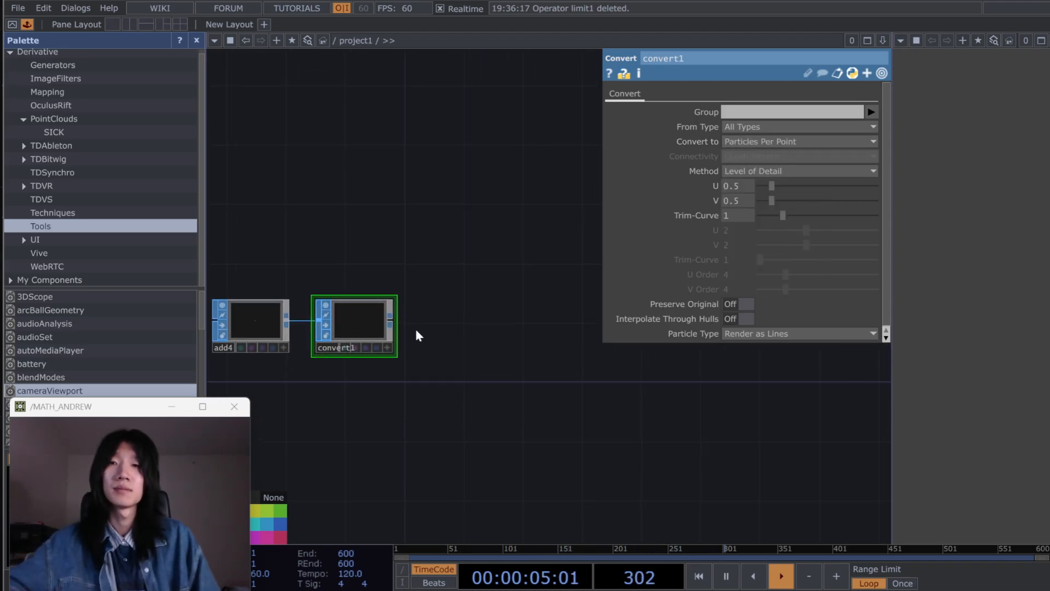
{"action": "key", "text": "Tab"}
{"action": "left_click", "coordinate": [234, 152]}
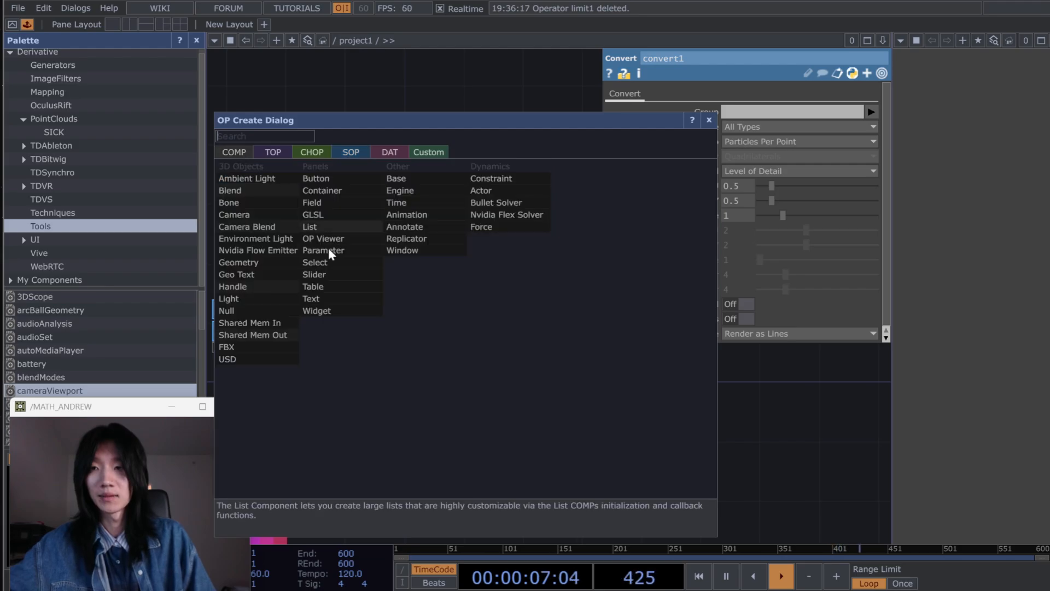
{"action": "left_click", "coordinate": [259, 263]}
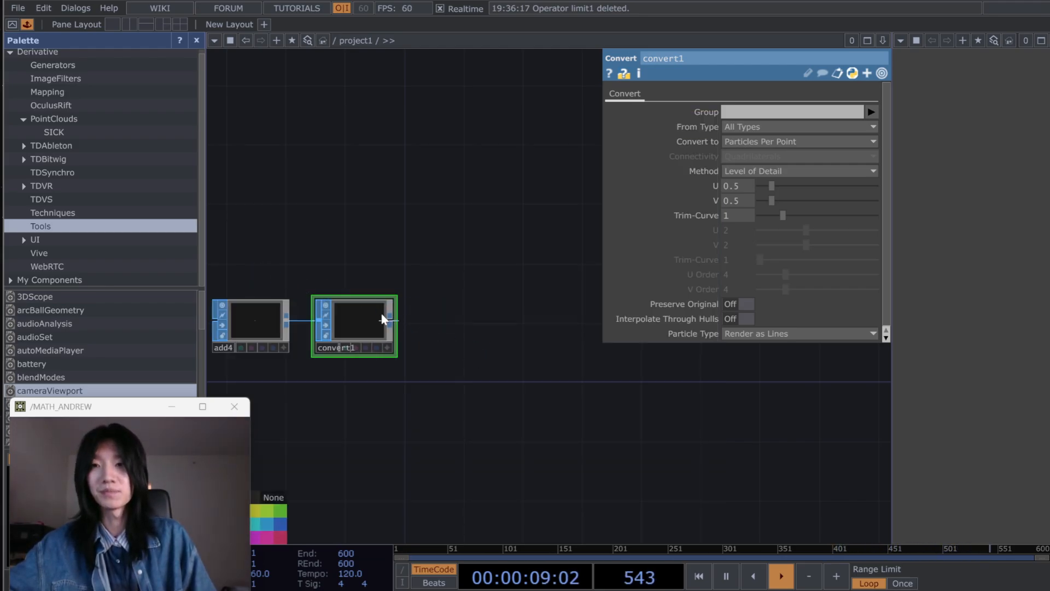
Step: Create a Geometry COMP from the output of convert1 and place it after that operator
{"action": "right_click", "coordinate": [391, 327]}
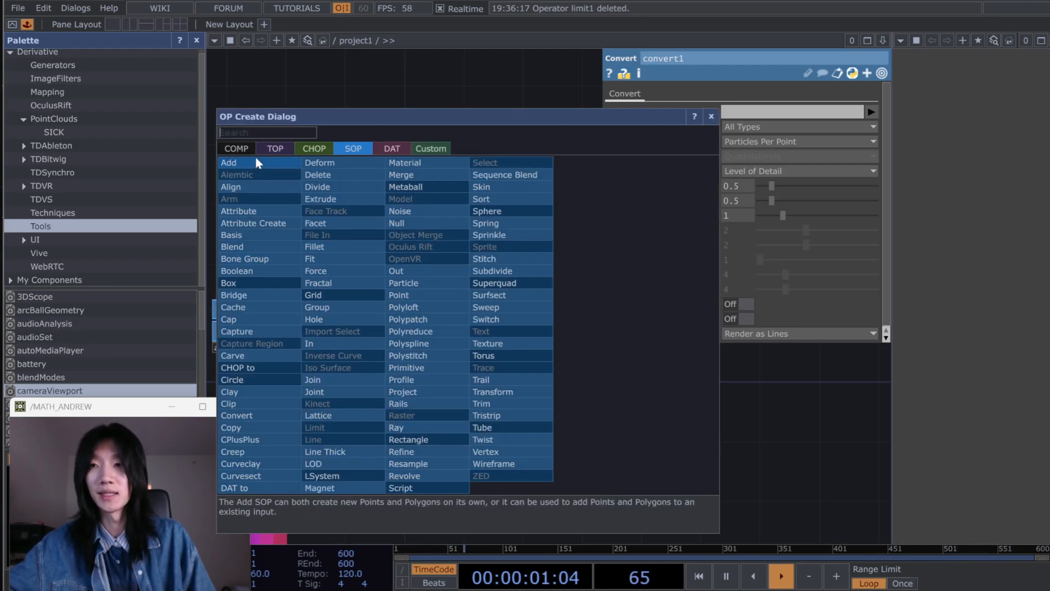
{"action": "left_click", "coordinate": [237, 148]}
{"action": "left_click", "coordinate": [244, 259]}
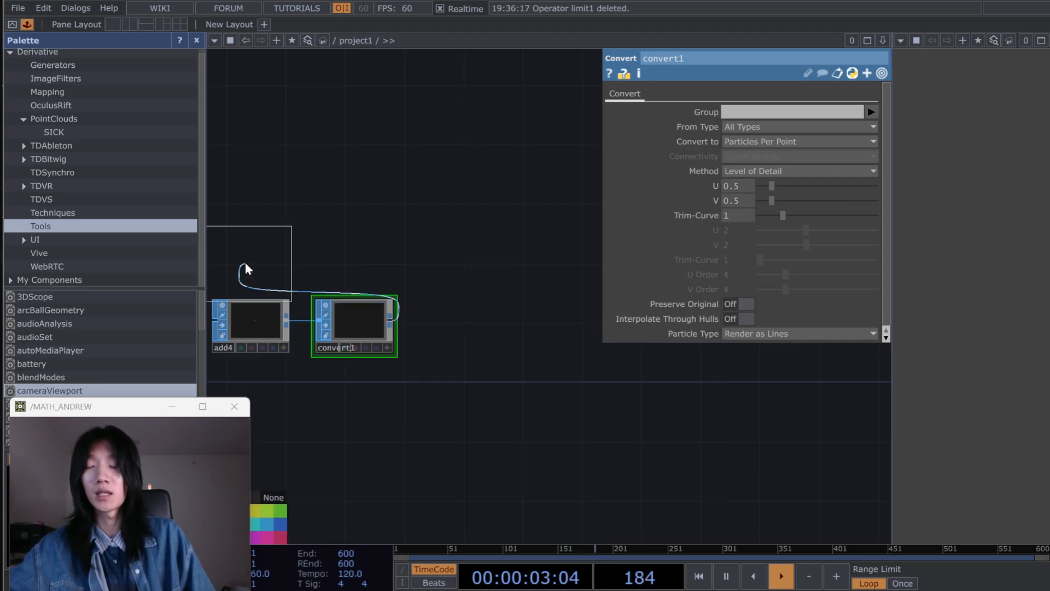
{"action": "left_click", "coordinate": [469, 307]}
{"action": "left_click_drag", "start_coordinate": [466, 228], "coordinate": [422, 243]}
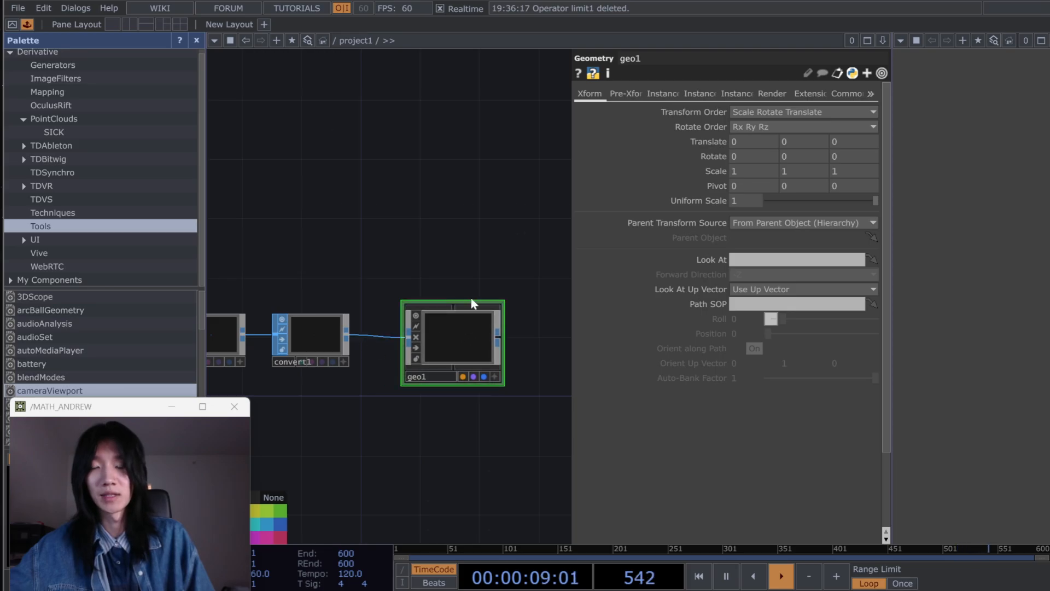
Step: Create a Point Sprite MAT below geo1 and assign it to geo1 as its material
{"action": "key", "text": "Tab"}
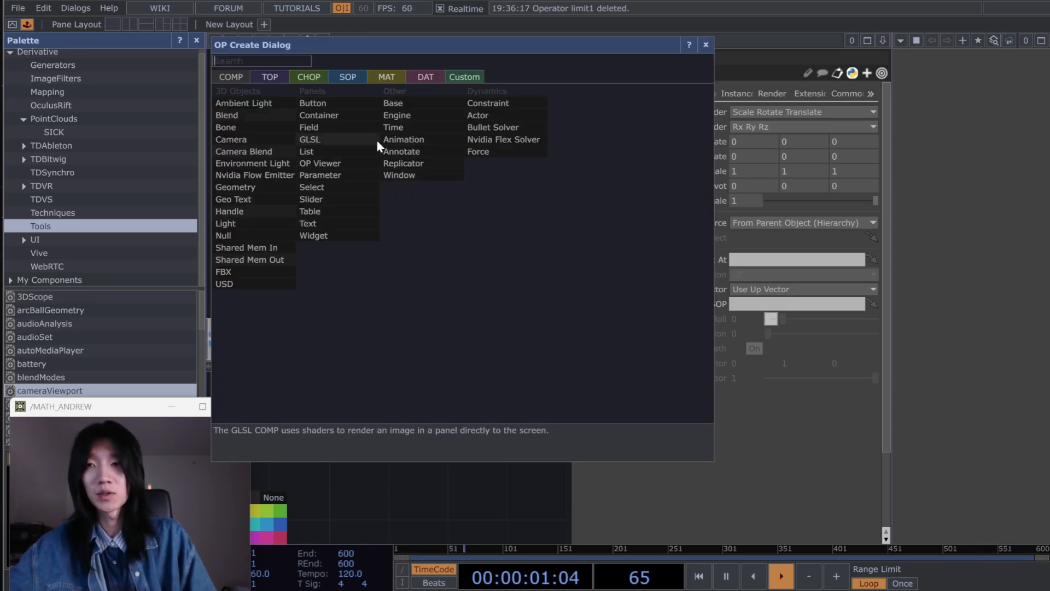
{"action": "left_click", "coordinate": [387, 77]}
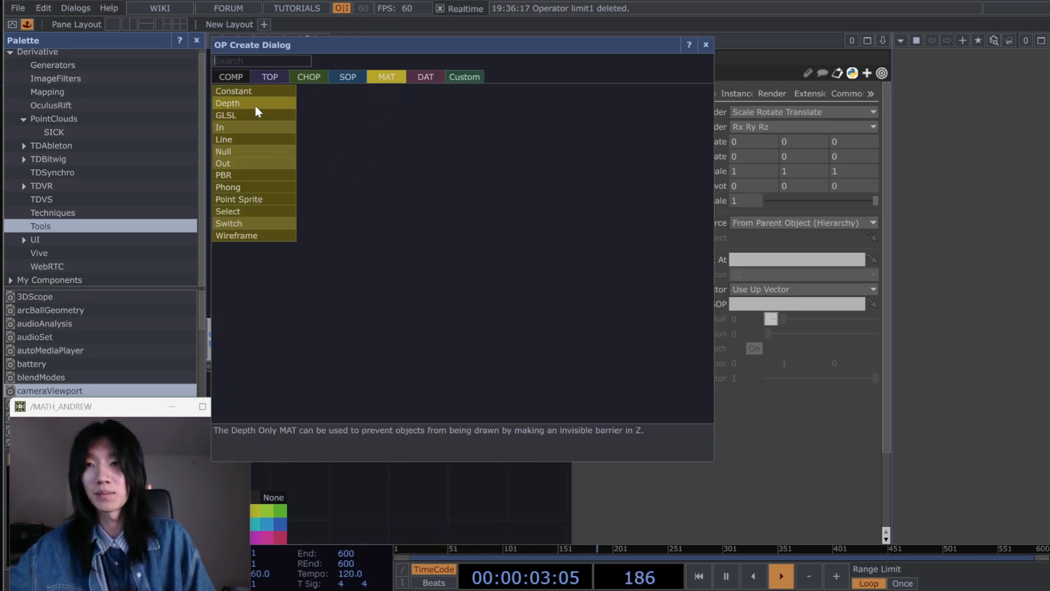
{"action": "type", "text": "poi"}
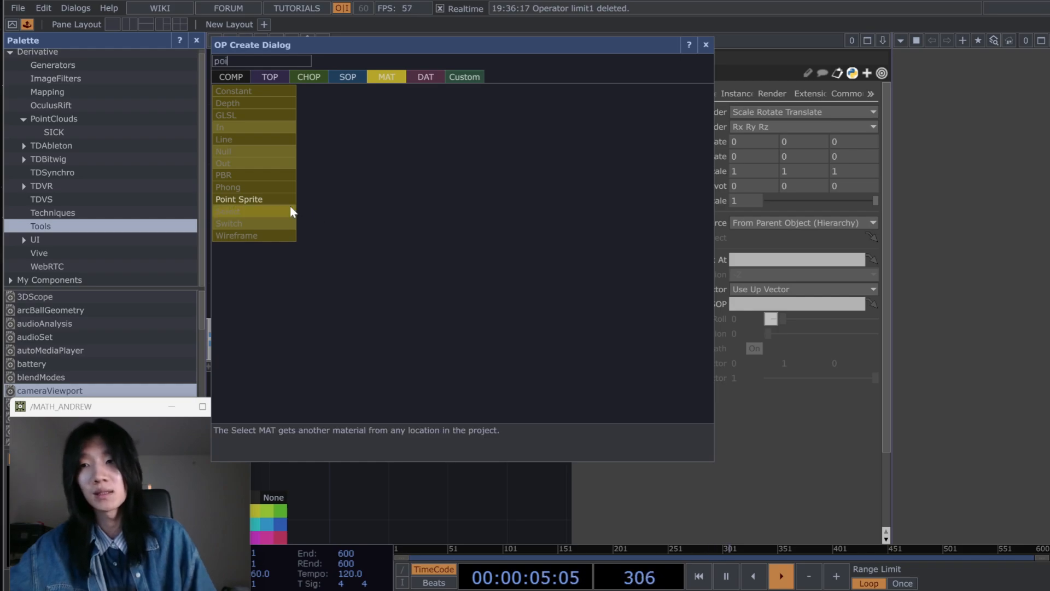
{"action": "left_click", "coordinate": [274, 199]}
{"action": "left_click", "coordinate": [424, 451]}
{"action": "left_click_drag", "start_coordinate": [462, 460], "coordinate": [424, 318]}
{"action": "left_click", "coordinate": [422, 305]}
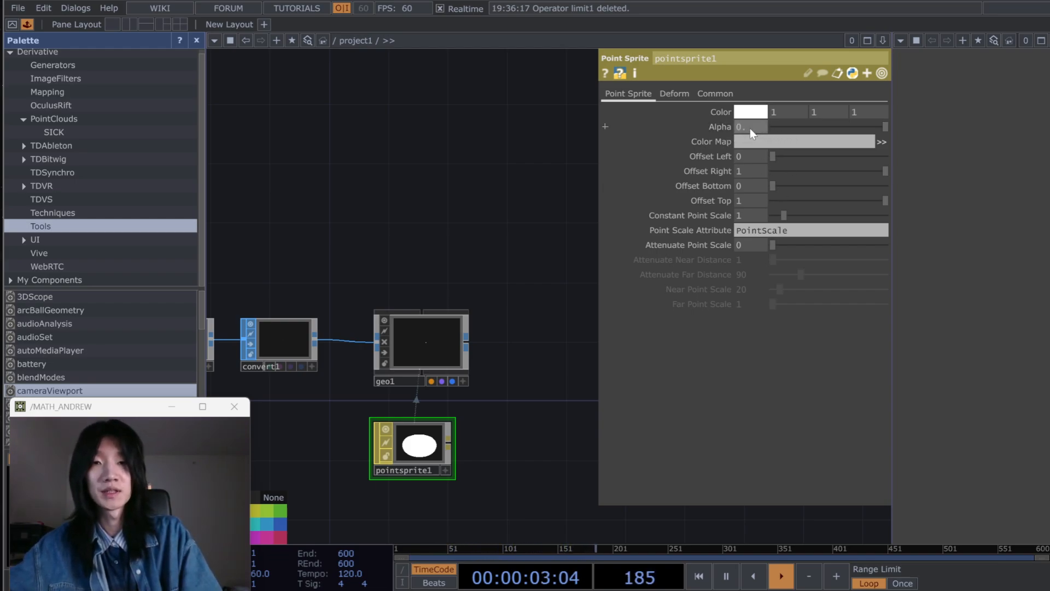
Step: Lower pointsprite1's Alpha and turn on Blending (Transparency)
{"action": "left_click_drag", "start_coordinate": [750, 129], "coordinate": [744, 129]}
{"action": "left_click", "coordinate": [715, 93]}
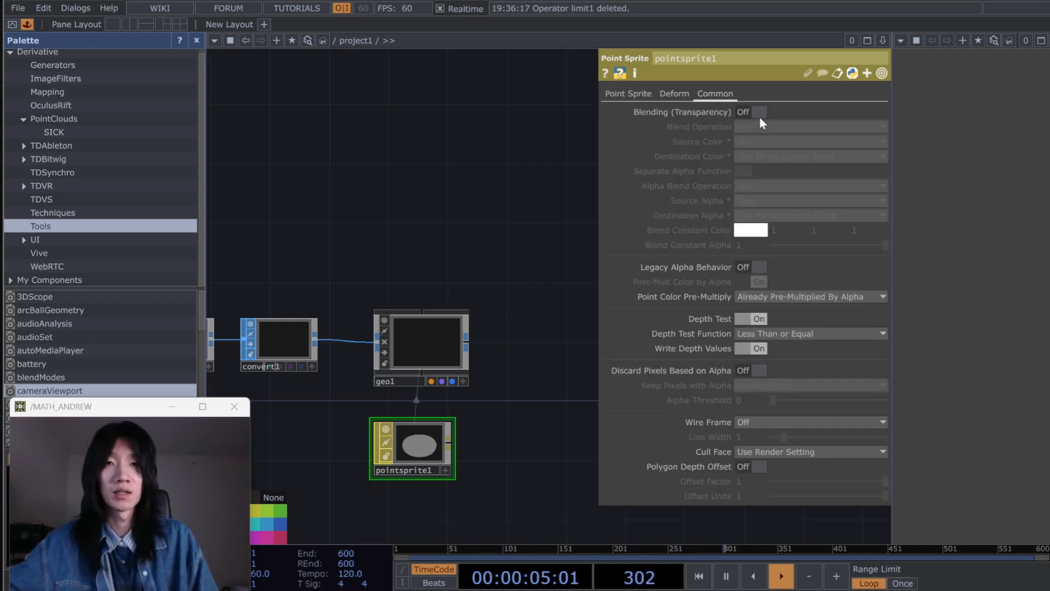
{"action": "left_click", "coordinate": [756, 112]}
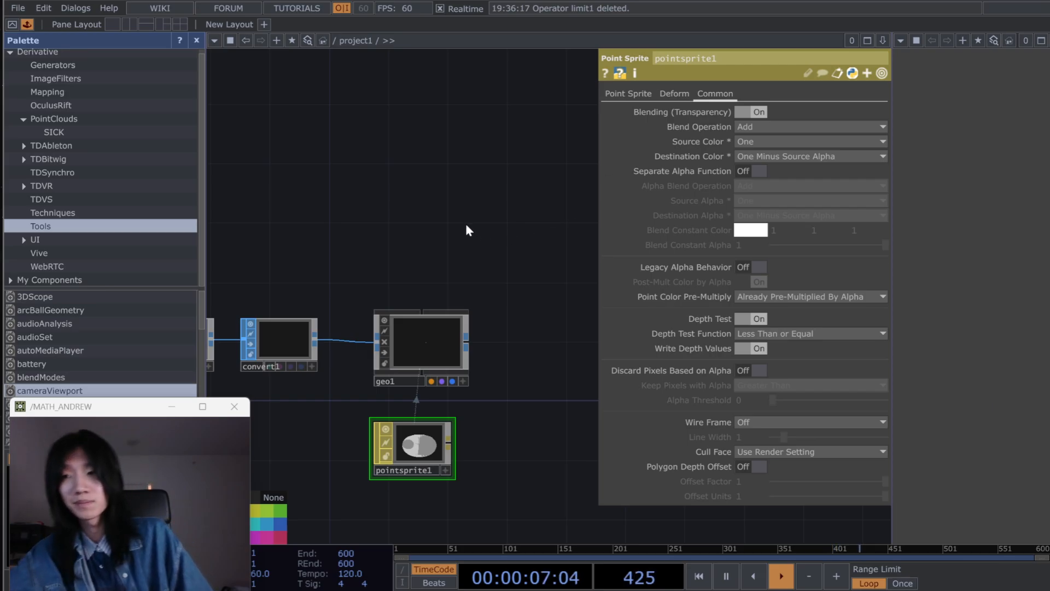
{"action": "left_click_drag", "start_coordinate": [463, 242], "coordinate": [480, 218]}
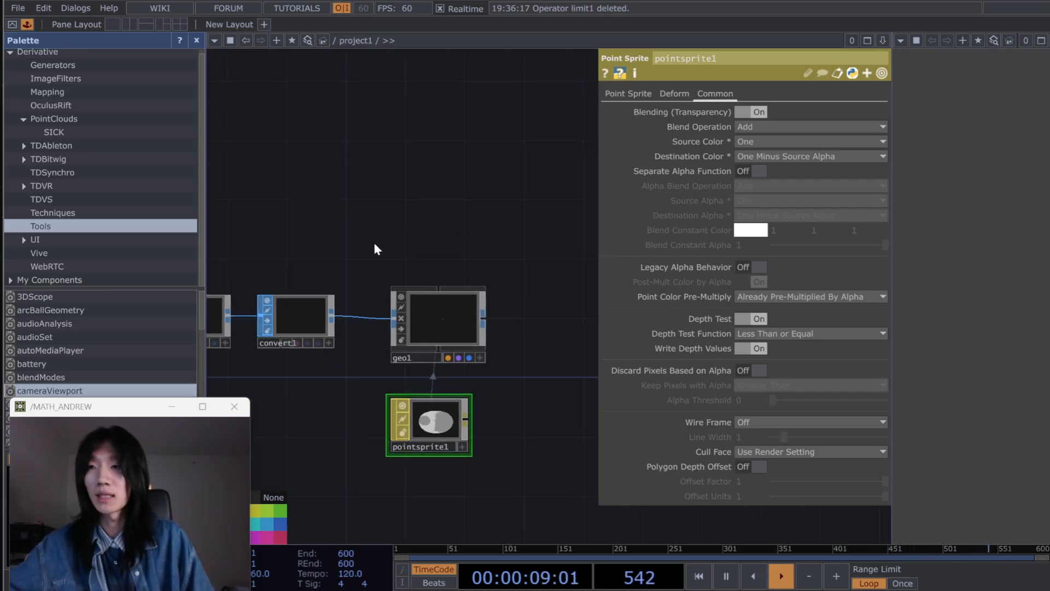
{"action": "key", "text": "Tab"}
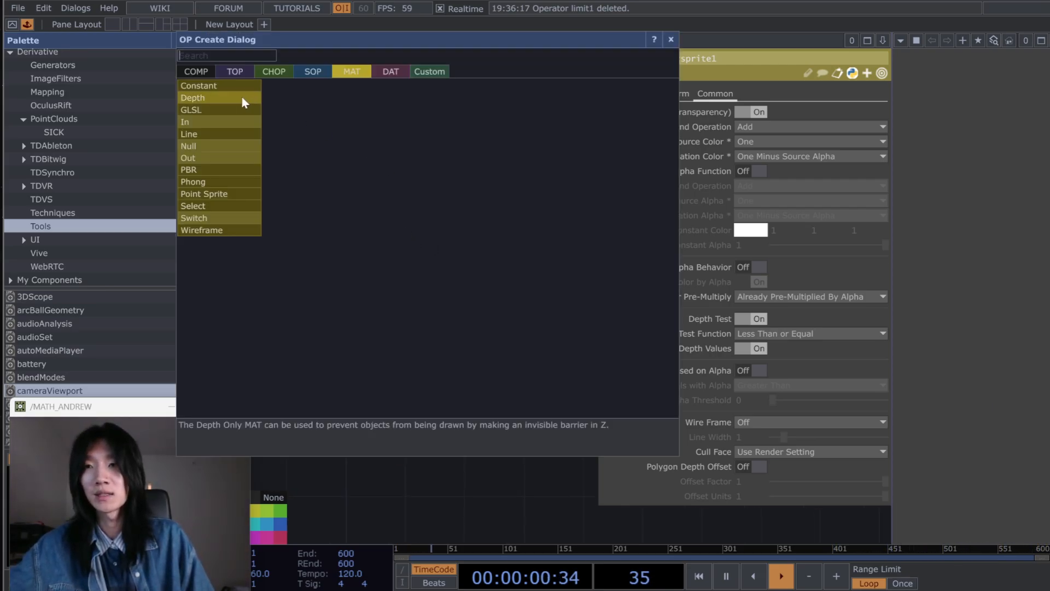
{"action": "left_click", "coordinate": [197, 73]}
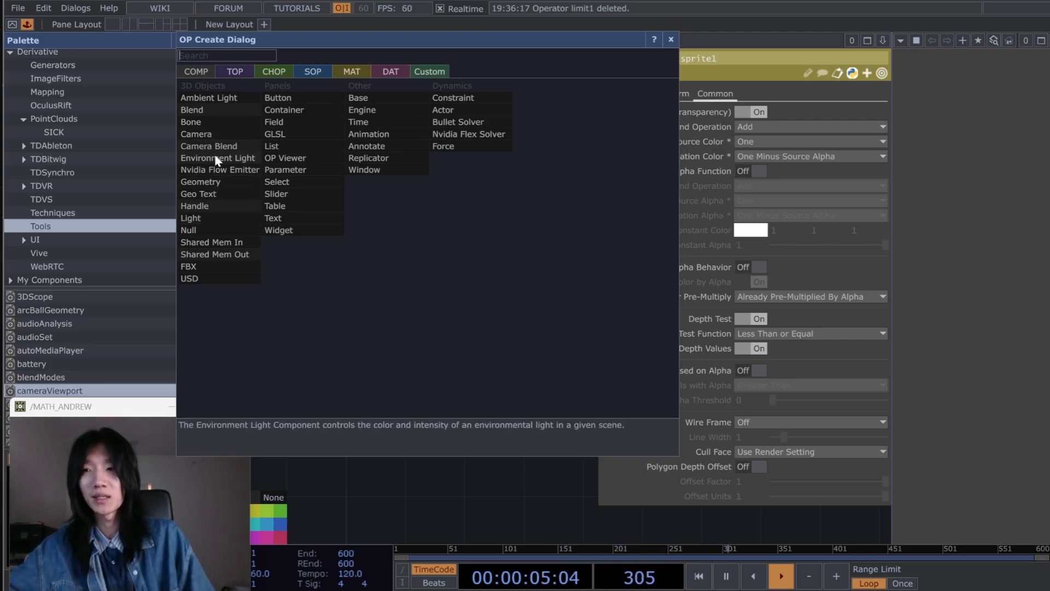
{"action": "key", "text": "Escape"}
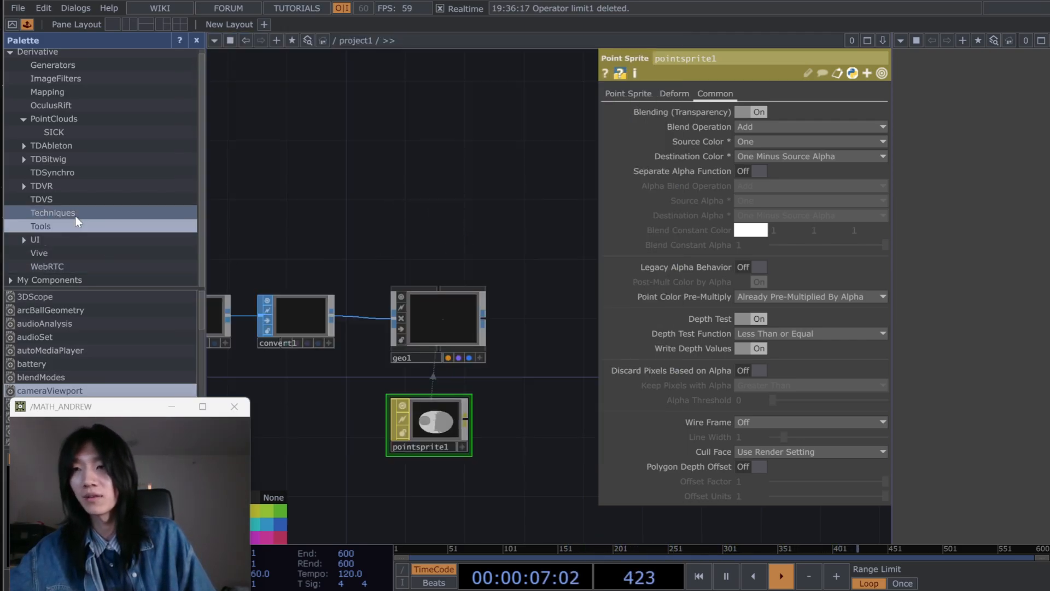
Step: Add the cameraViewport palette component above geo1 and rename it cam1
{"action": "left_click", "coordinate": [62, 236]}
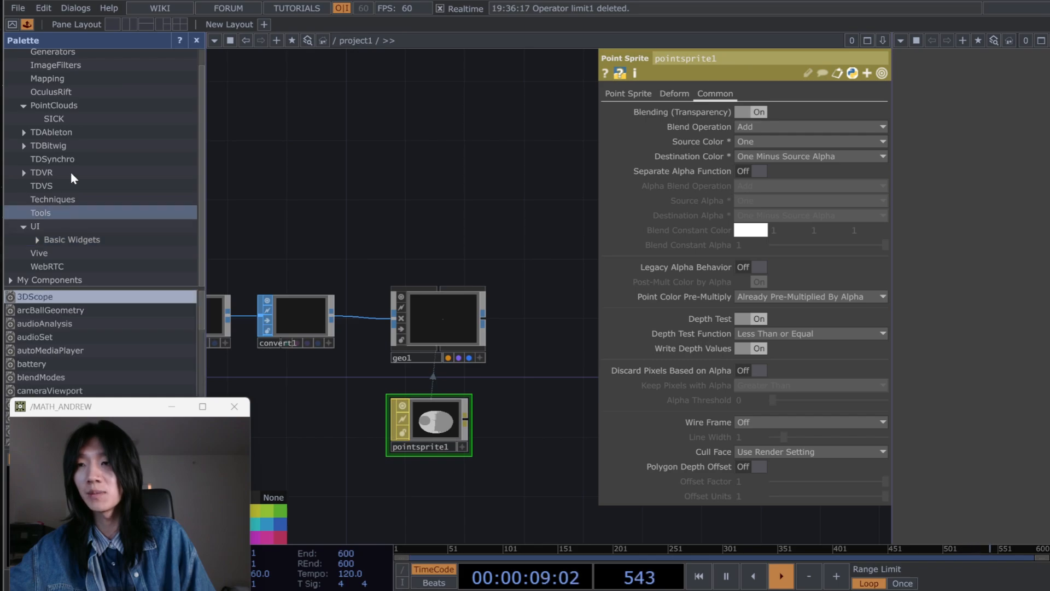
{"action": "left_click", "coordinate": [45, 391]}
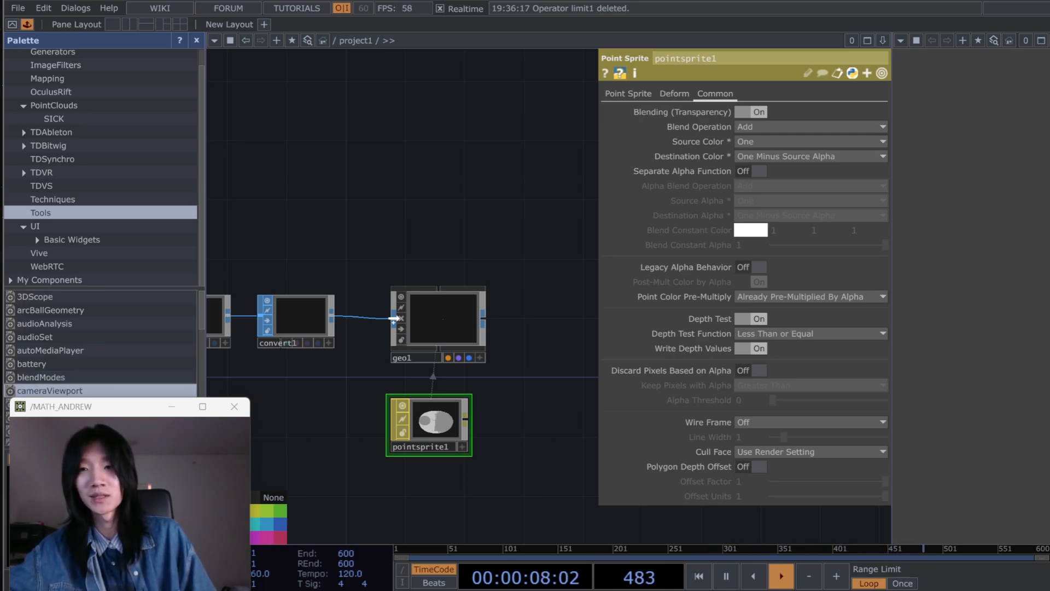
{"action": "left_click", "coordinate": [439, 251]}
{"action": "left_click_drag", "start_coordinate": [511, 221], "coordinate": [437, 271]}
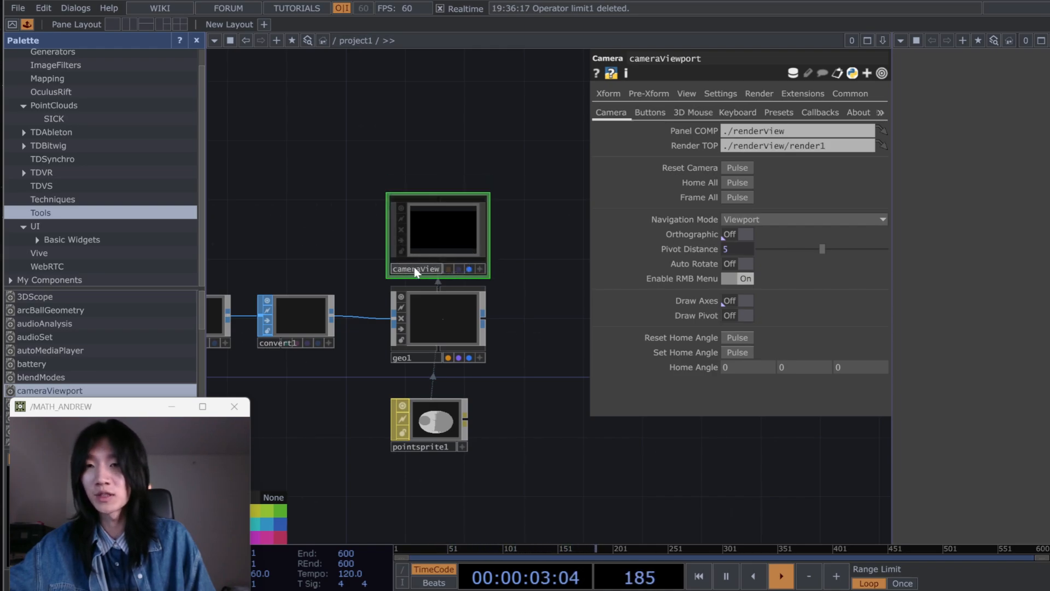
{"action": "type", "text": "1"}
{"action": "key", "text": "Return"}
Step: Create a Render TOP and place it beside geo1
{"action": "key", "text": "Tab"}
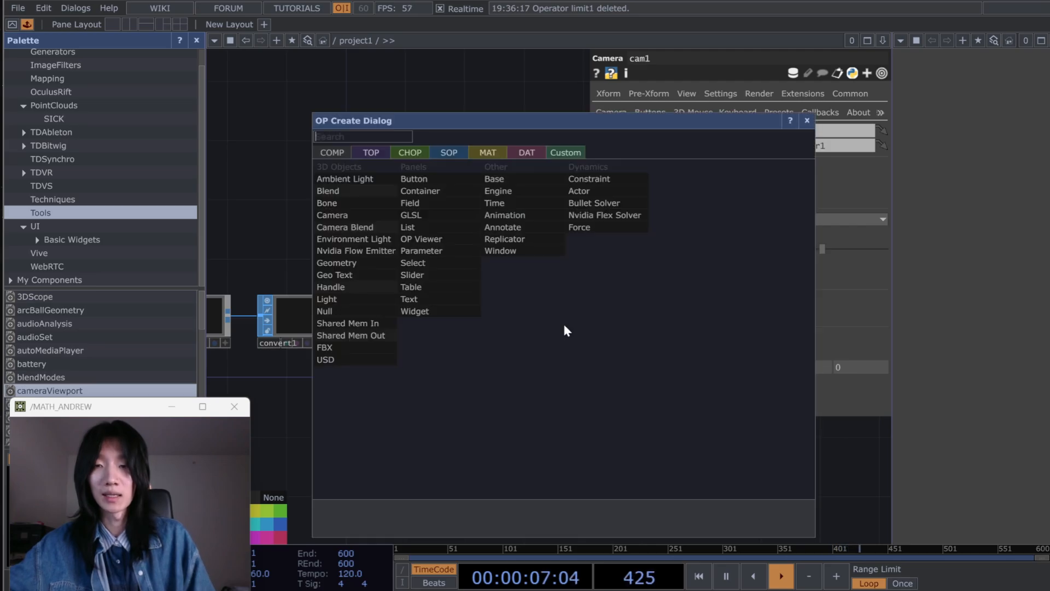
{"action": "key", "text": "Escape"}
{"action": "left_click_drag", "start_coordinate": [563, 321], "coordinate": [539, 347]}
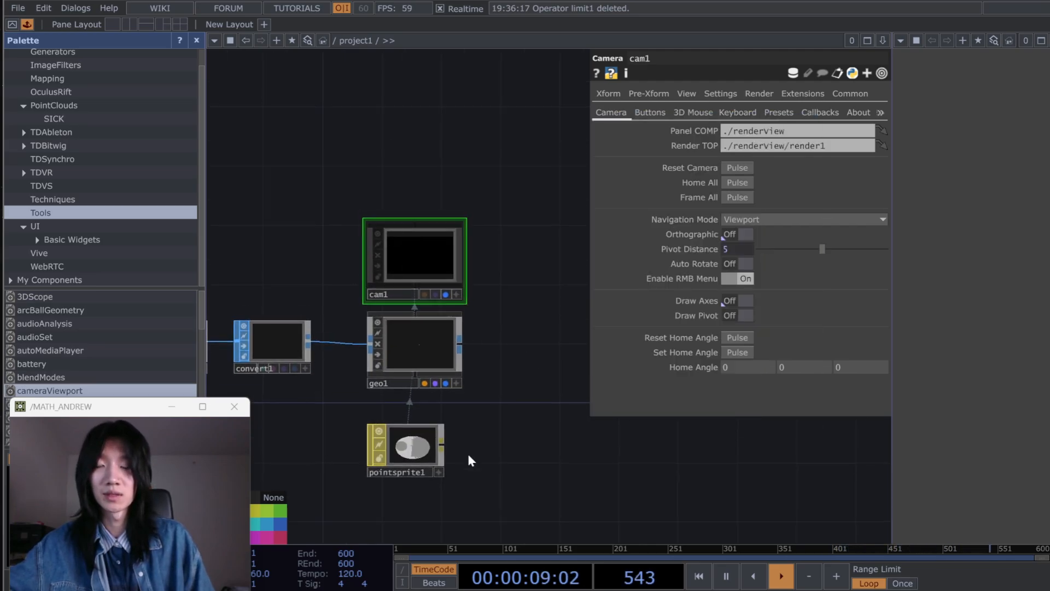
{"action": "key", "text": "Tab"}
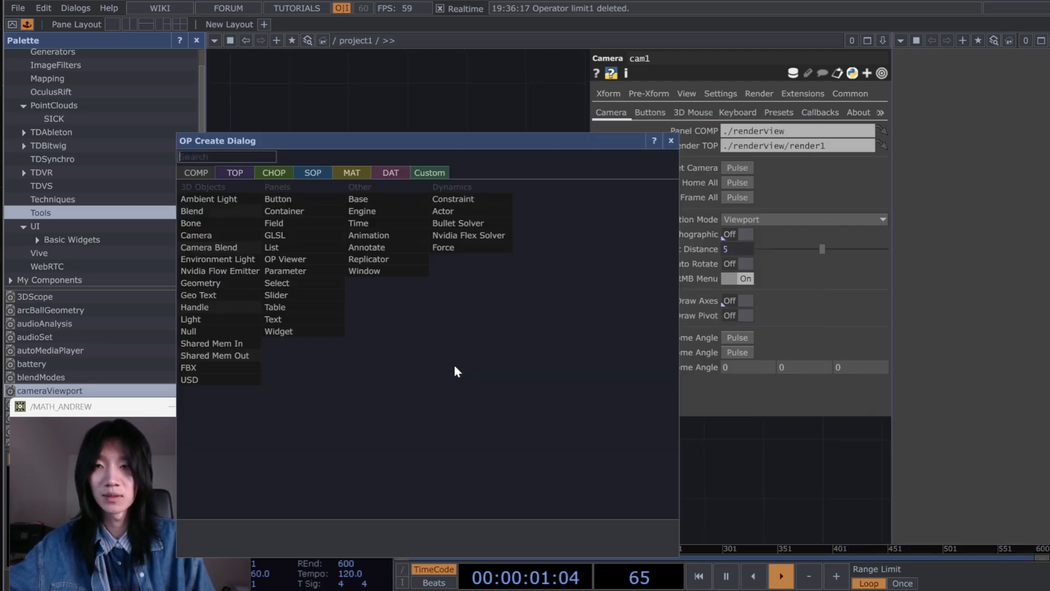
{"action": "left_click", "coordinate": [233, 172]}
{"action": "type", "text": "render"}
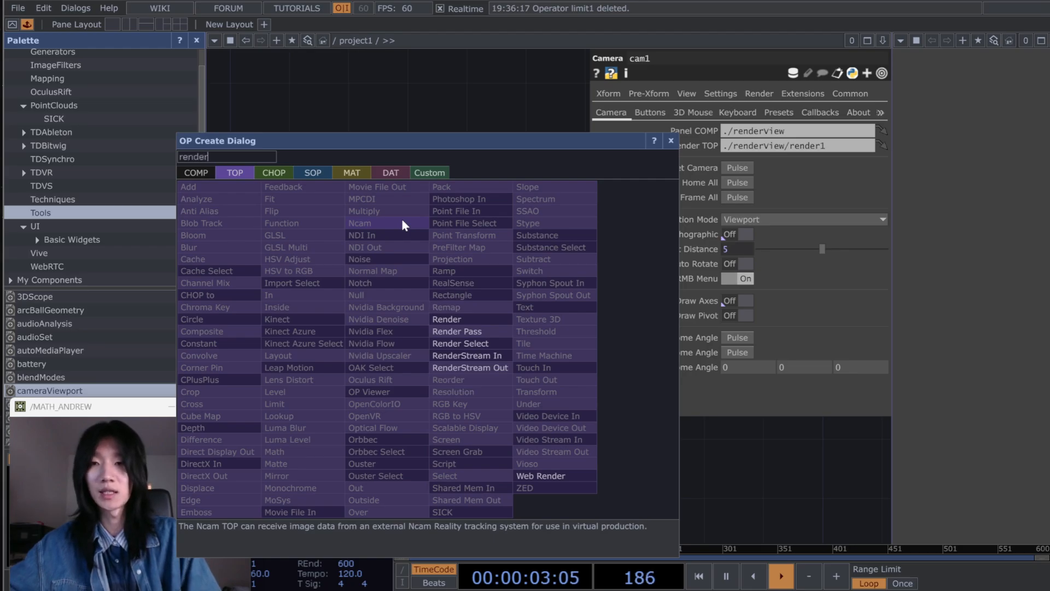
{"action": "left_click", "coordinate": [449, 320]}
{"action": "left_click", "coordinate": [429, 322]}
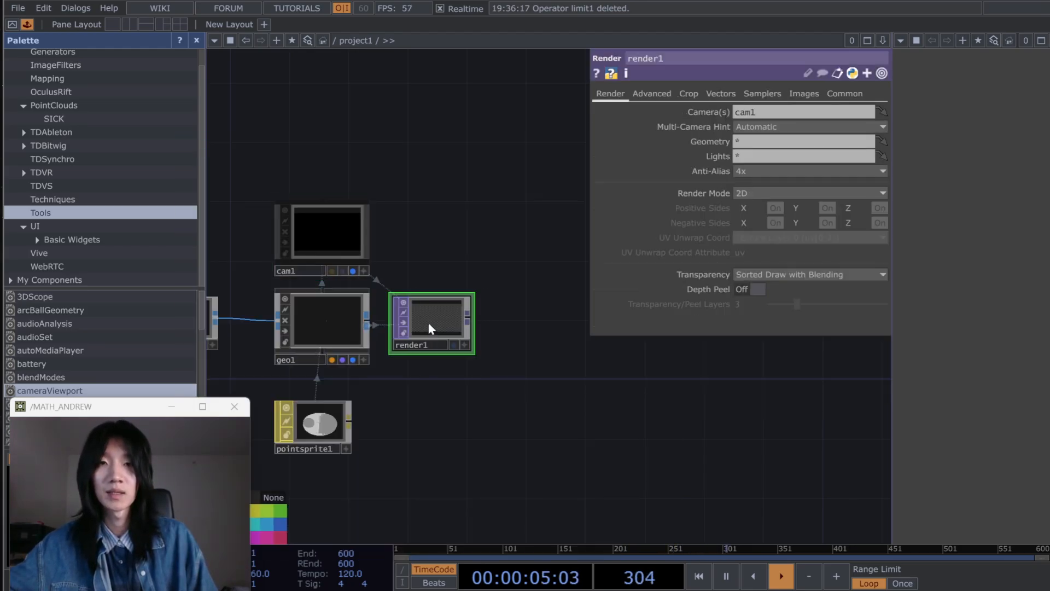
Step: Set render1's Anti-Alias to 32x and its resolution to 1080 by 1080
{"action": "left_click", "coordinate": [740, 174]}
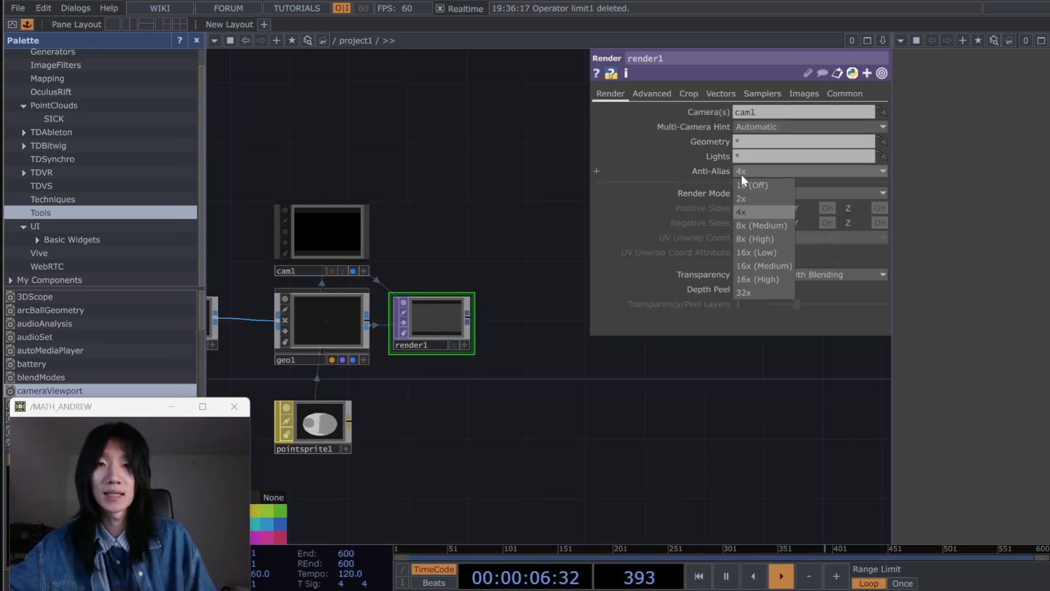
{"action": "left_click", "coordinate": [743, 288]}
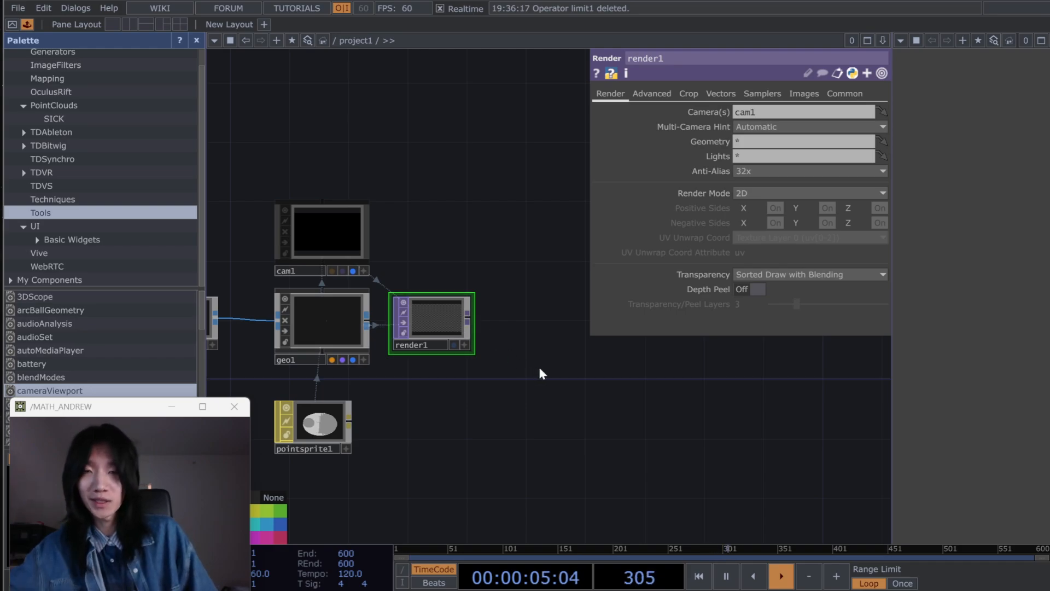
{"action": "left_click", "coordinate": [849, 94]}
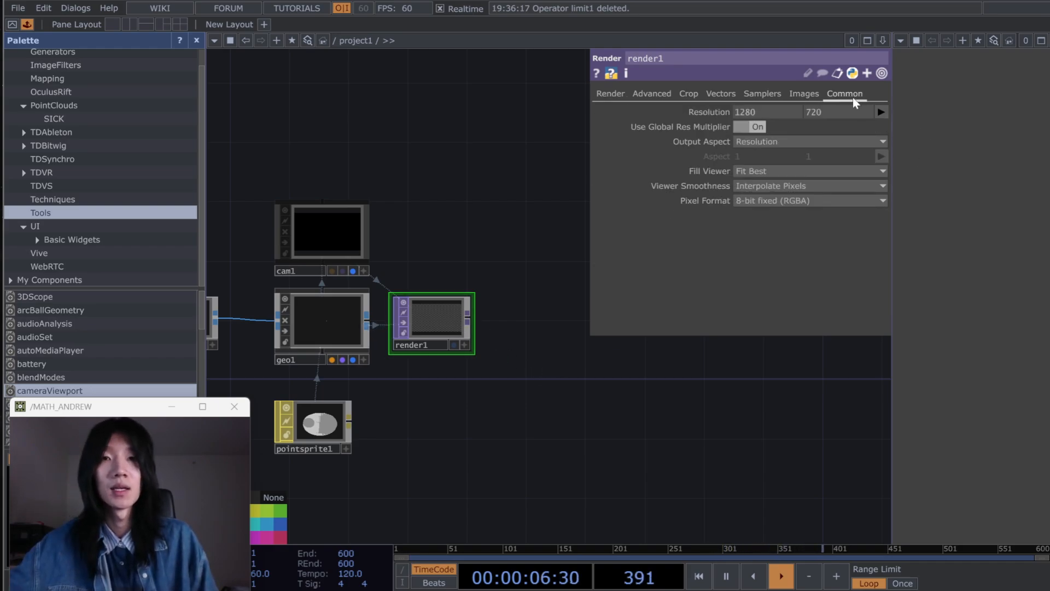
{"action": "left_click", "coordinate": [776, 109]}
{"action": "type", "text": "1080"}
{"action": "key", "text": "Tab"}
{"action": "type", "text": "1080"}
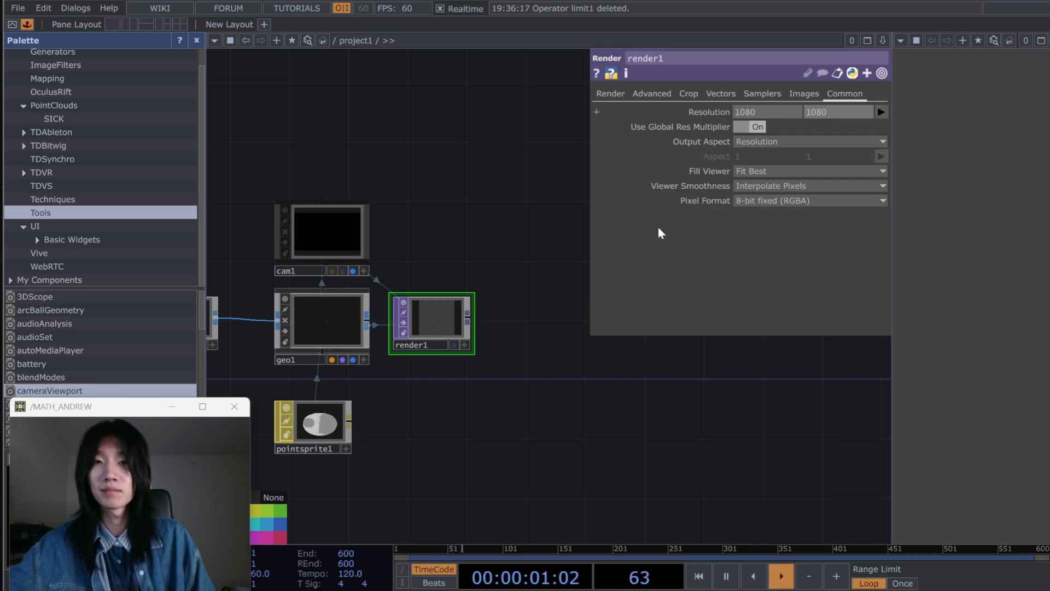
{"action": "type", "text": "pp"}
Step: Connect a new Null TOP to render1's output, place it well away from render1 and rename it bg
{"action": "left_click_drag", "start_coordinate": [513, 345], "coordinate": [484, 371]}
{"action": "left_click", "coordinate": [444, 352]}
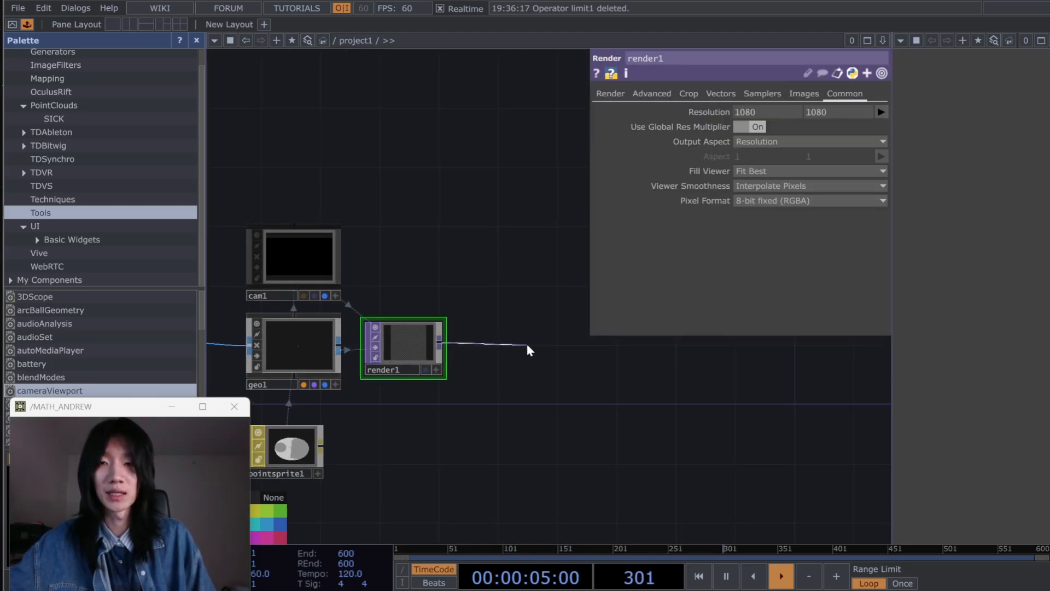
{"action": "left_click", "coordinate": [527, 344]}
{"action": "type", "text": "null"}
{"action": "key", "text": "Return"}
{"action": "left_click", "coordinate": [527, 345]}
{"action": "left_click_drag", "start_coordinate": [527, 344], "coordinate": [752, 356]}
{"action": "double_click", "coordinate": [741, 370]}
{"action": "type", "text": "bg"}
{"action": "key", "text": "Return"}
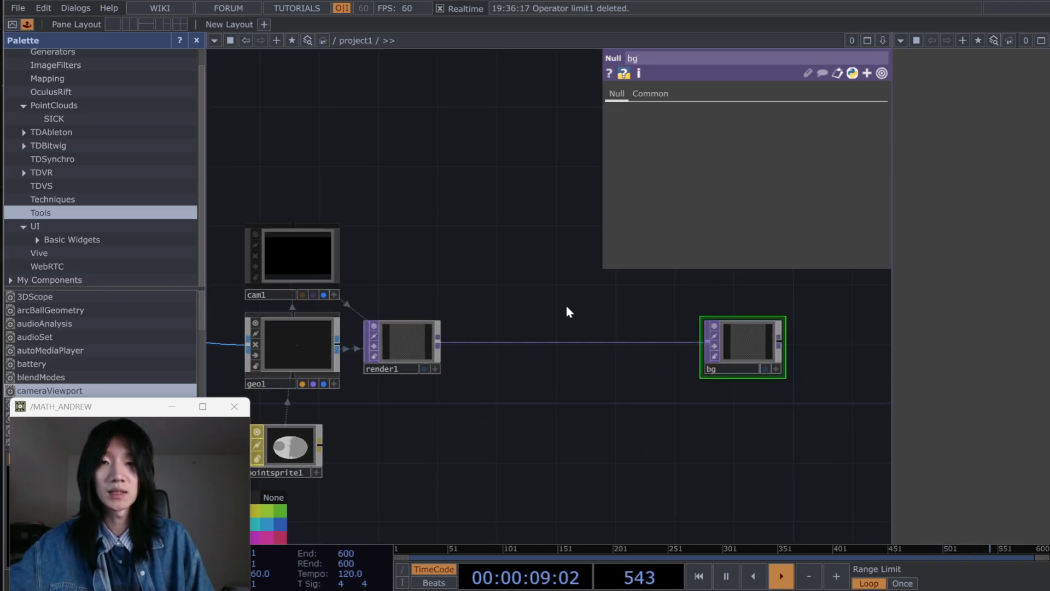
Step: Insert a Transform TOP between render1 and bg and turn on its Comp Over Background Color
{"action": "right_click", "coordinate": [559, 341]}
{"action": "left_click", "coordinate": [568, 340]}
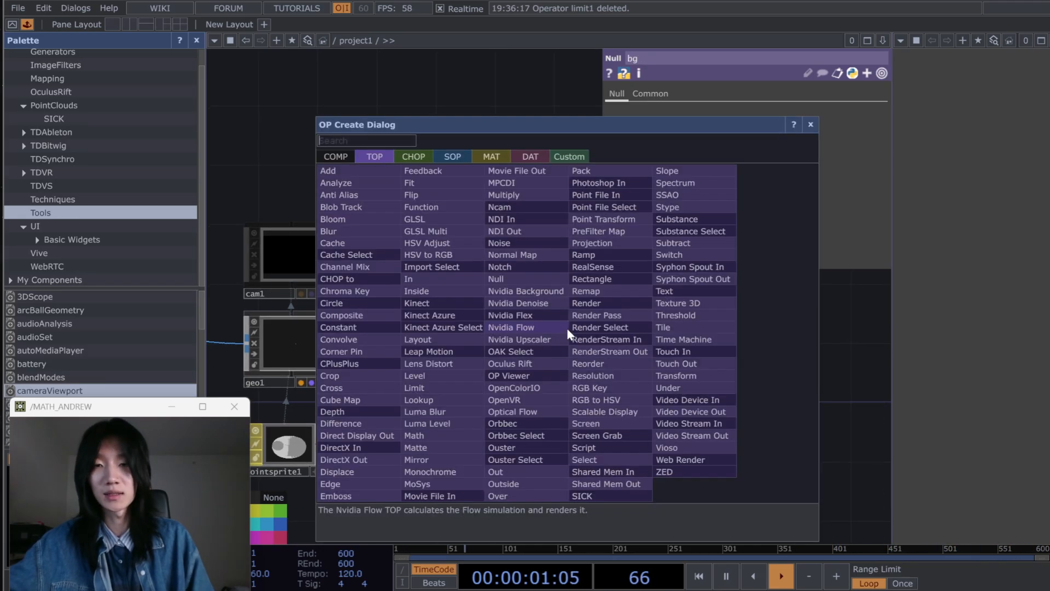
{"action": "type", "text": "trans"}
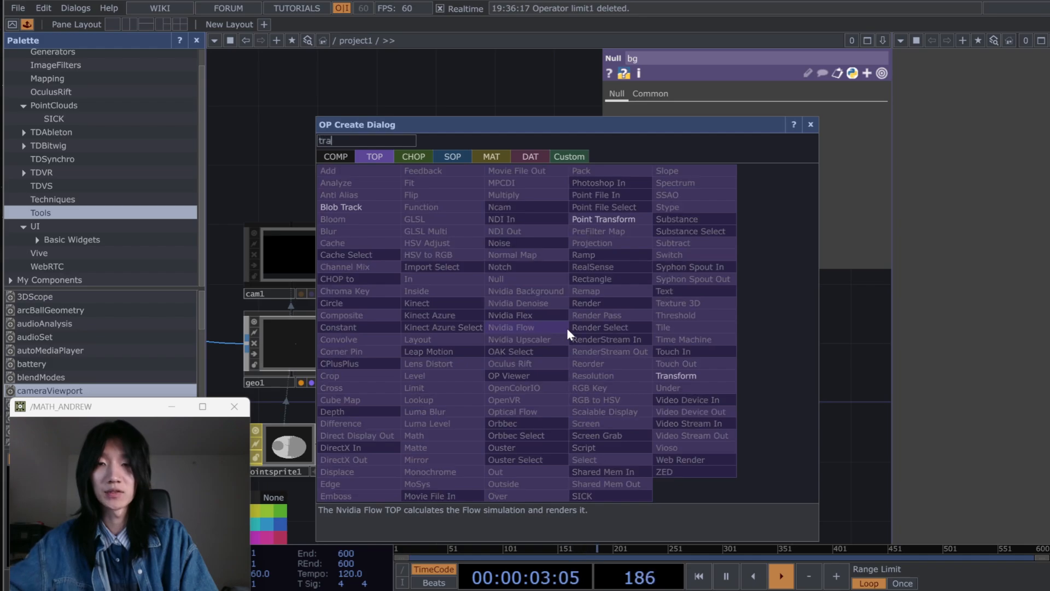
{"action": "key", "text": "Return"}
{"action": "left_click_drag", "start_coordinate": [567, 332], "coordinate": [611, 346]}
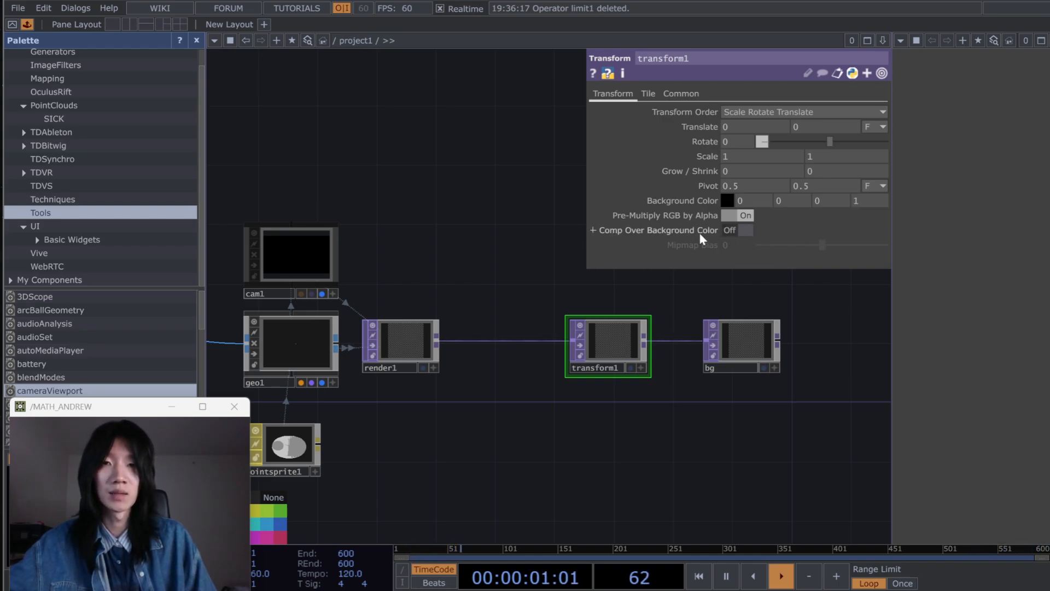
{"action": "left_click", "coordinate": [736, 231]}
Step: Turn on bg's display and move transform1 and bg farther away from render1
{"action": "left_click_drag", "start_coordinate": [710, 428], "coordinate": [626, 429]}
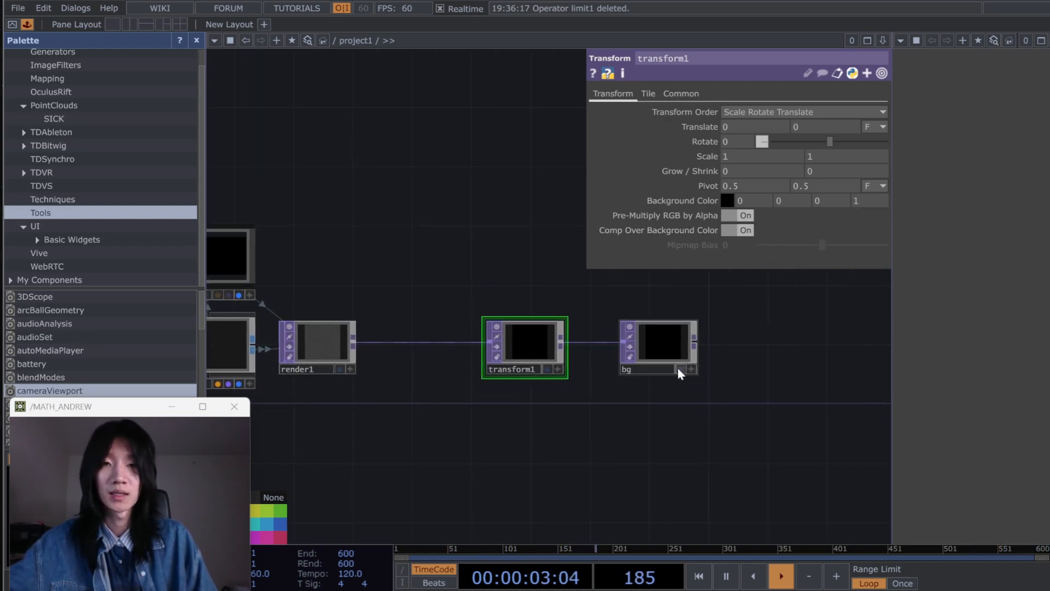
{"action": "left_click", "coordinate": [681, 369]}
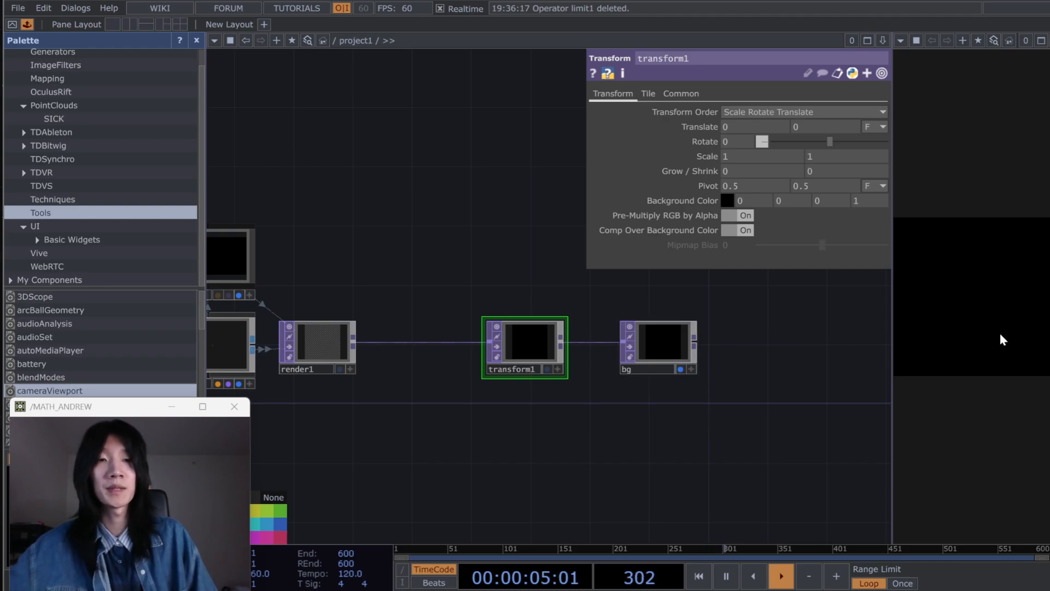
{"action": "right_click_drag", "start_coordinate": [496, 275], "coordinate": [719, 363]}
{"action": "left_click_drag", "start_coordinate": [523, 342], "coordinate": [627, 364]}
{"action": "left_click_drag", "start_coordinate": [539, 422], "coordinate": [717, 438]}
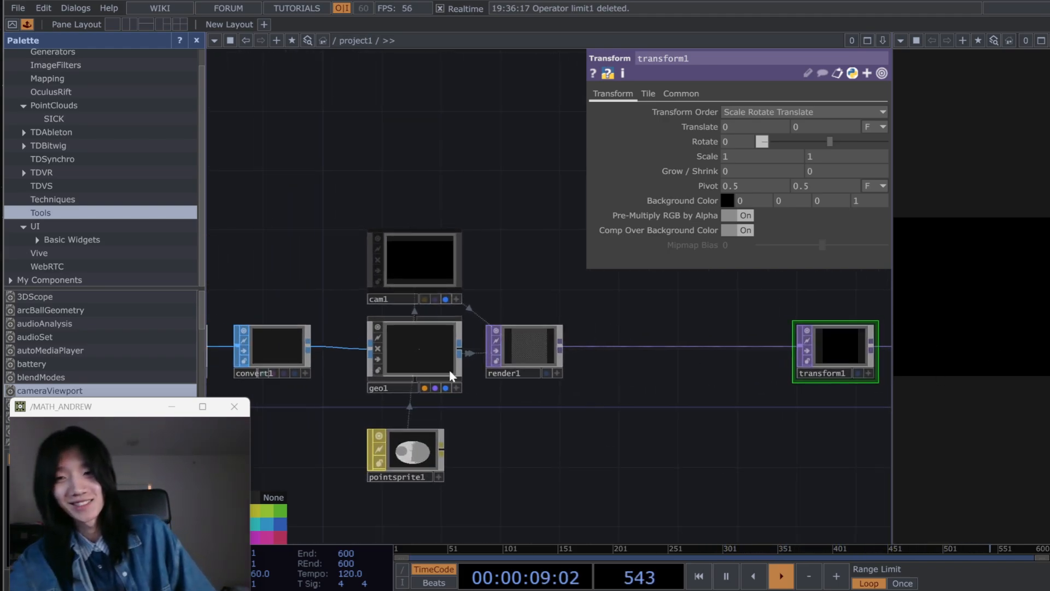
Step: Turn on Instancing for geo1
{"action": "left_click", "coordinate": [419, 358]}
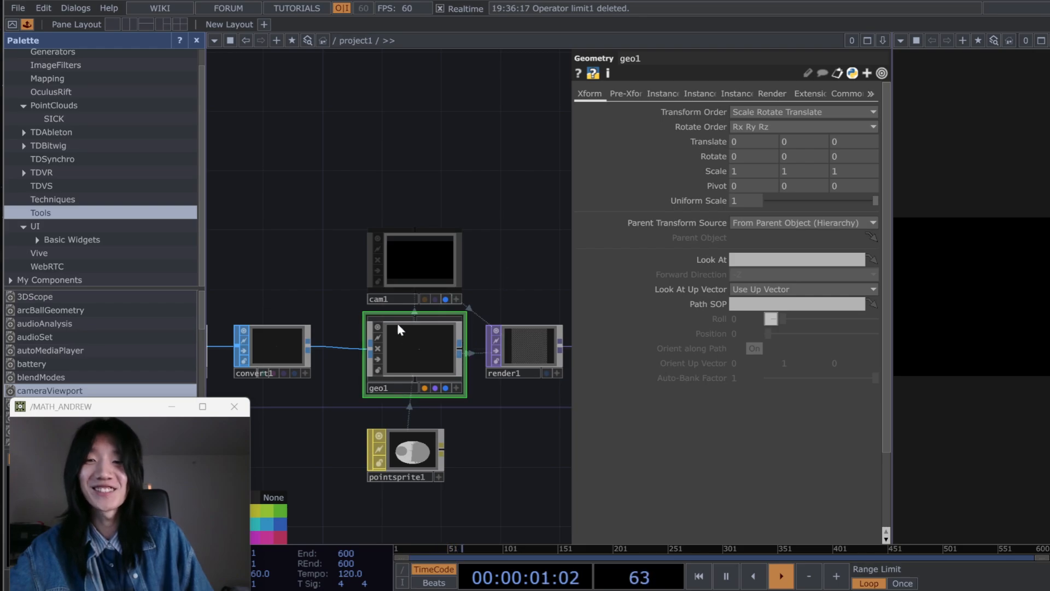
{"action": "left_click", "coordinate": [666, 94]}
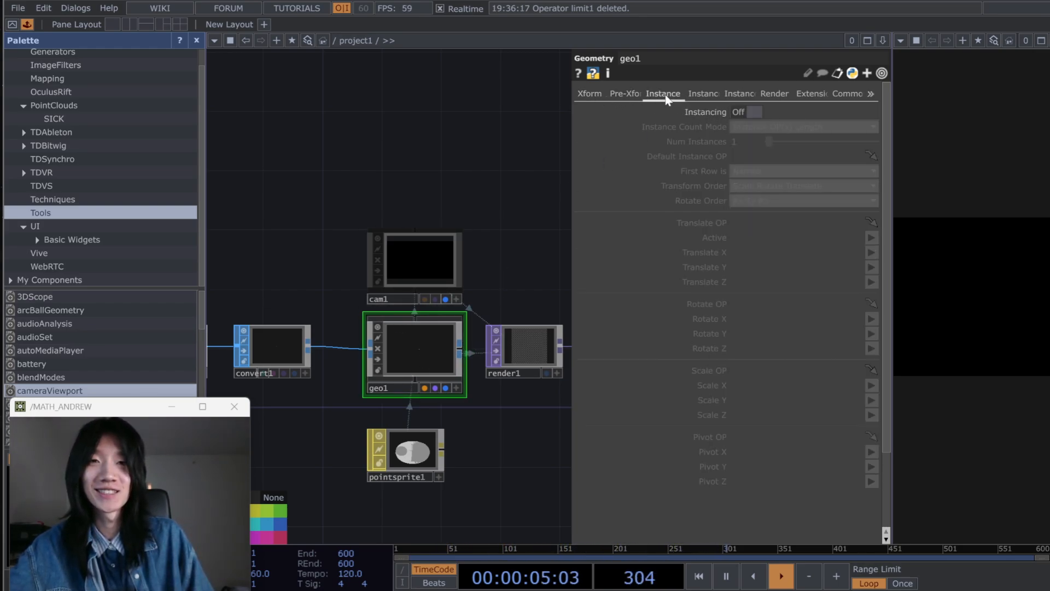
{"action": "left_click", "coordinate": [738, 113]}
Step: Move the add4 operator chain farther away from the end TOP to free up space after it
{"action": "scroll", "coordinate": [314, 295], "scroll_direction": "down", "scroll_amount": 2}
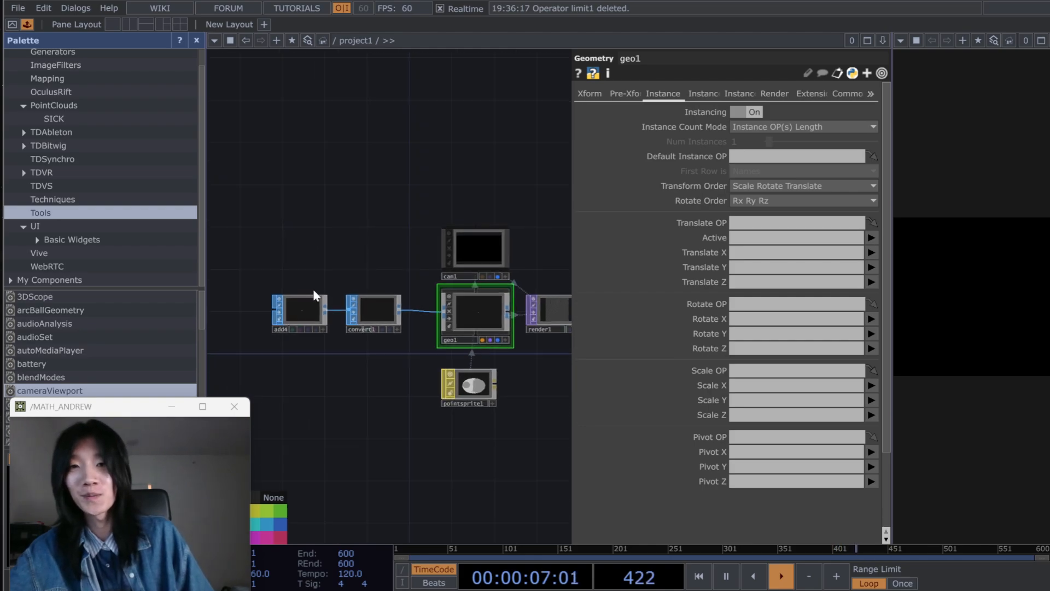
{"action": "left_click_drag", "start_coordinate": [291, 209], "coordinate": [364, 211]}
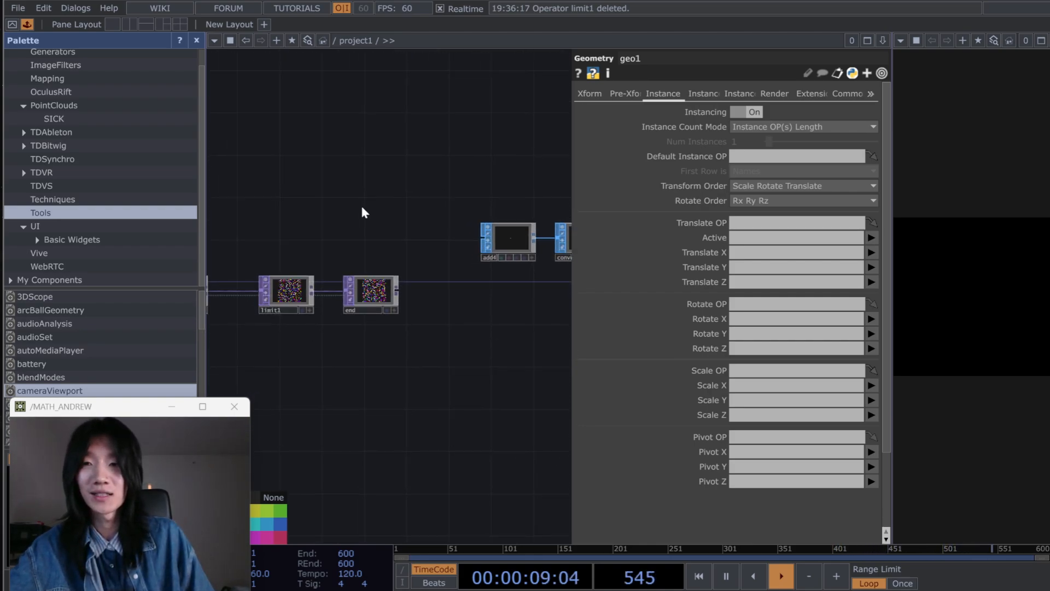
{"action": "left_click_drag", "start_coordinate": [377, 361], "coordinate": [334, 363]}
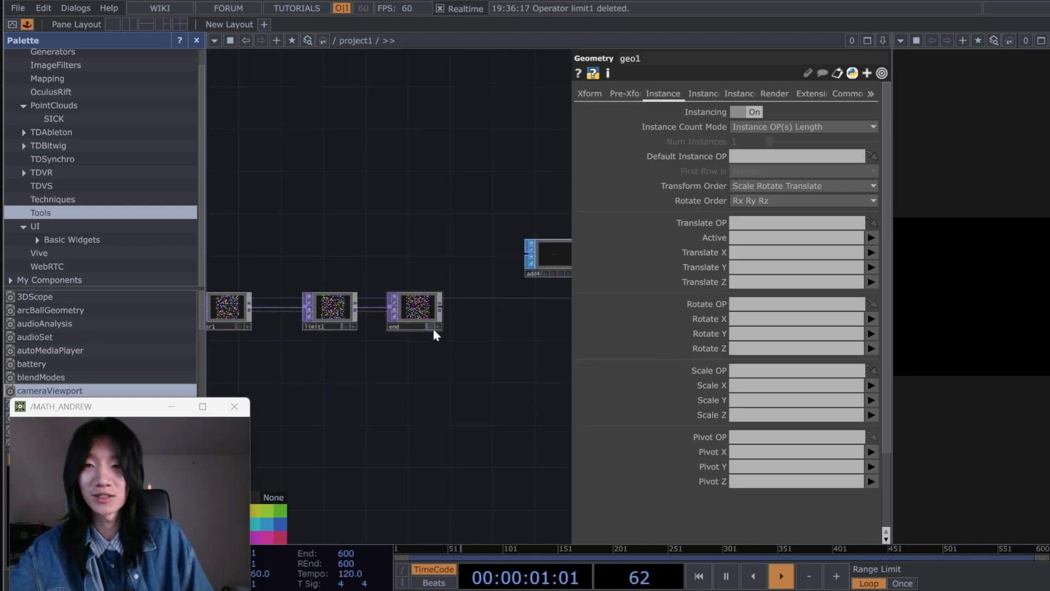
{"action": "right_click_drag", "start_coordinate": [448, 349], "coordinate": [448, 348]}
{"action": "left_click_drag", "start_coordinate": [421, 315], "coordinate": [379, 315]}
{"action": "left_click_drag", "start_coordinate": [462, 316], "coordinate": [382, 256]}
{"action": "right_click_drag", "start_coordinate": [370, 235], "coordinate": [818, 407]}
{"action": "left_click_drag", "start_coordinate": [523, 324], "coordinate": [730, 339]}
{"action": "scroll", "coordinate": [429, 376], "scroll_direction": "up", "scroll_amount": 5}
{"action": "left_click_drag", "start_coordinate": [383, 396], "coordinate": [408, 370]}
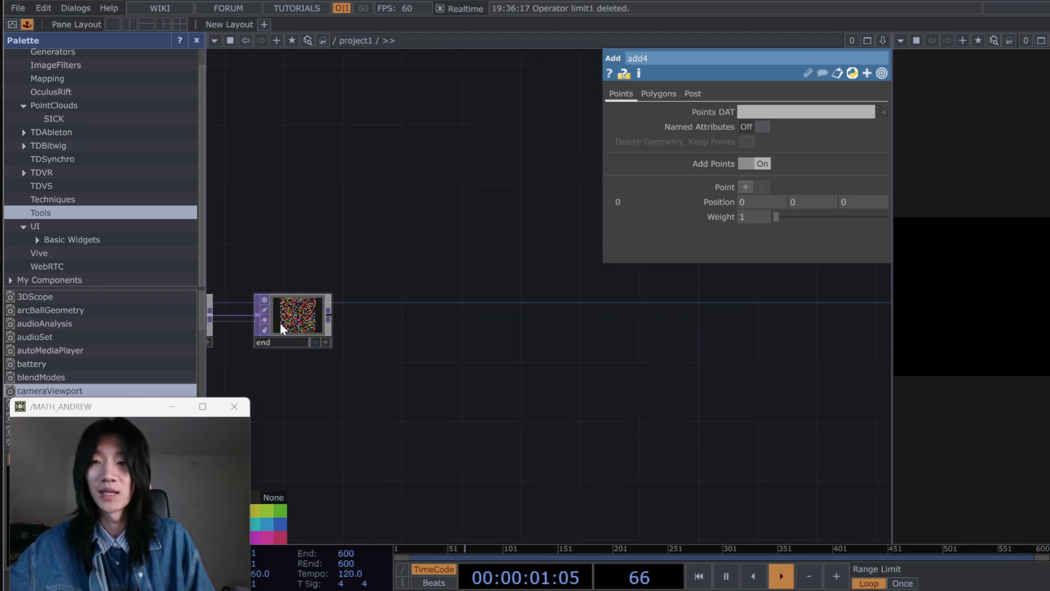
Step: Connect a new Null TOP to the output of end and rename it pos
{"action": "left_click", "coordinate": [295, 328]}
{"action": "key", "text": "Tab"}
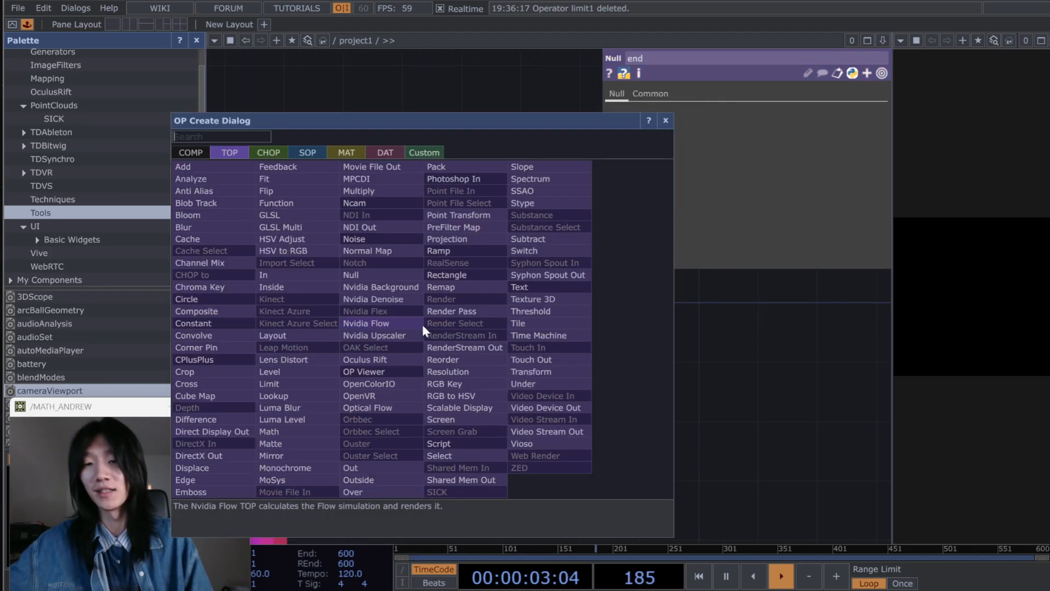
{"action": "left_click", "coordinate": [423, 324]}
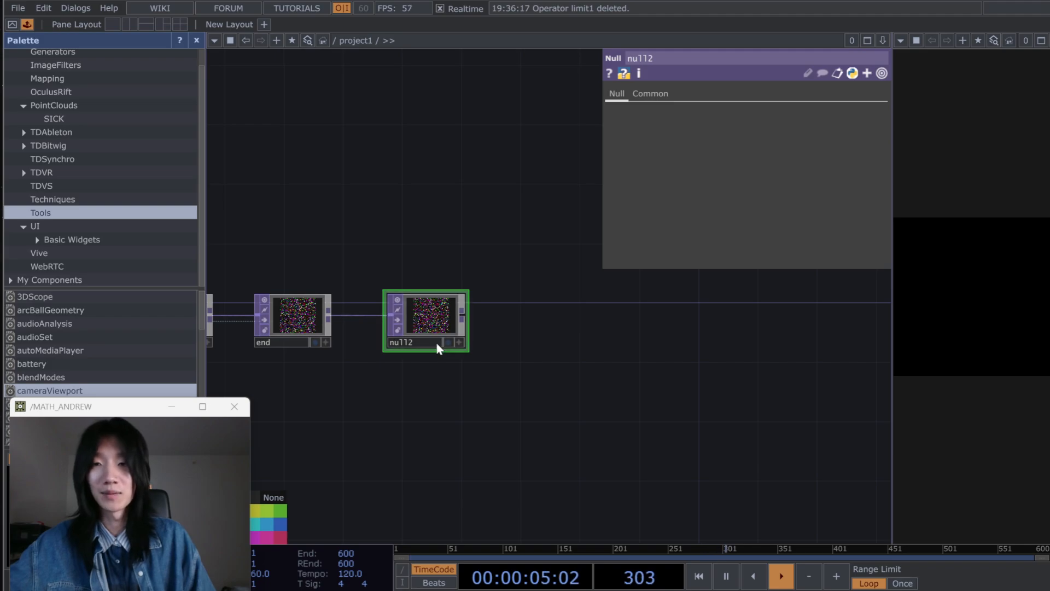
{"action": "type", "text": "os"}
{"action": "key", "text": "Return"}
Step: Assign the pos TOP as geo1's instancing Translate OP
{"action": "scroll", "coordinate": [586, 369], "scroll_direction": "down", "scroll_amount": 3}
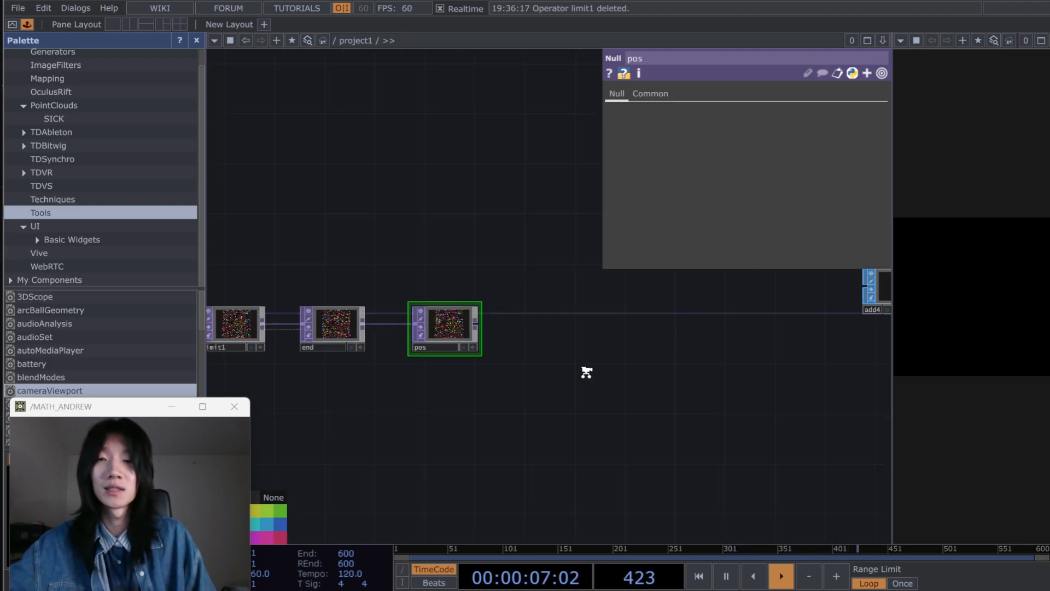
{"action": "left_click", "coordinate": [846, 311]}
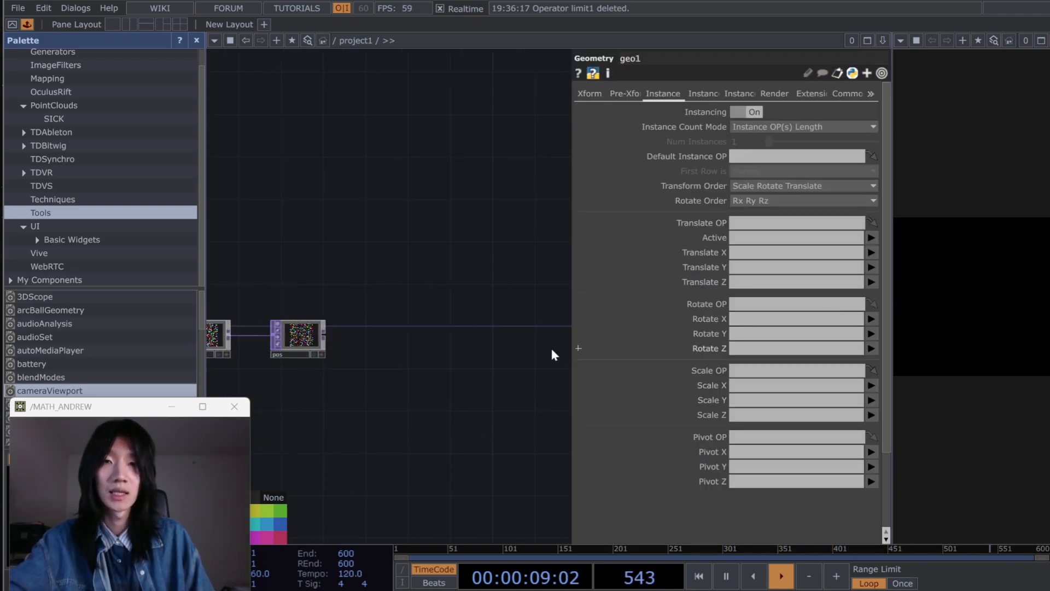
{"action": "left_click_drag", "start_coordinate": [539, 351], "coordinate": [480, 358]}
{"action": "left_click_drag", "start_coordinate": [394, 276], "coordinate": [495, 251]}
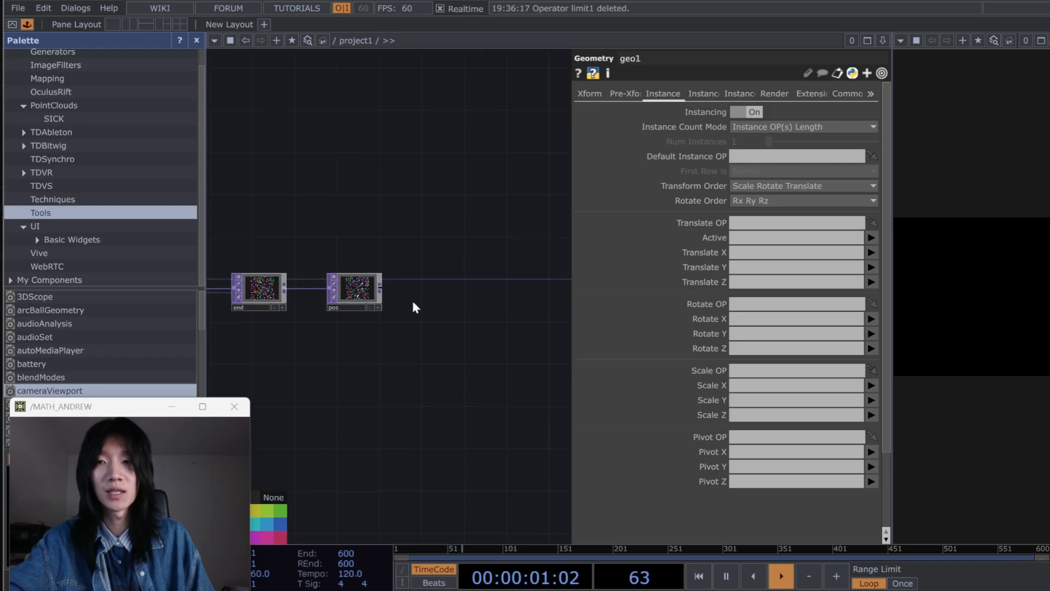
{"action": "left_click_drag", "start_coordinate": [413, 263], "coordinate": [413, 356]}
{"action": "left_click_drag", "start_coordinate": [356, 389], "coordinate": [758, 219]}
Step: Map geo1's instance Translate X, Y and Z to the r, g and b channels
{"action": "left_click", "coordinate": [750, 252]}
{"action": "type", "text": "r"}
{"action": "key", "text": "Tab"}
{"action": "type", "text": "g"}
{"action": "key", "text": "Tab"}
{"action": "type", "text": "b"}
{"action": "key", "text": "Return"}
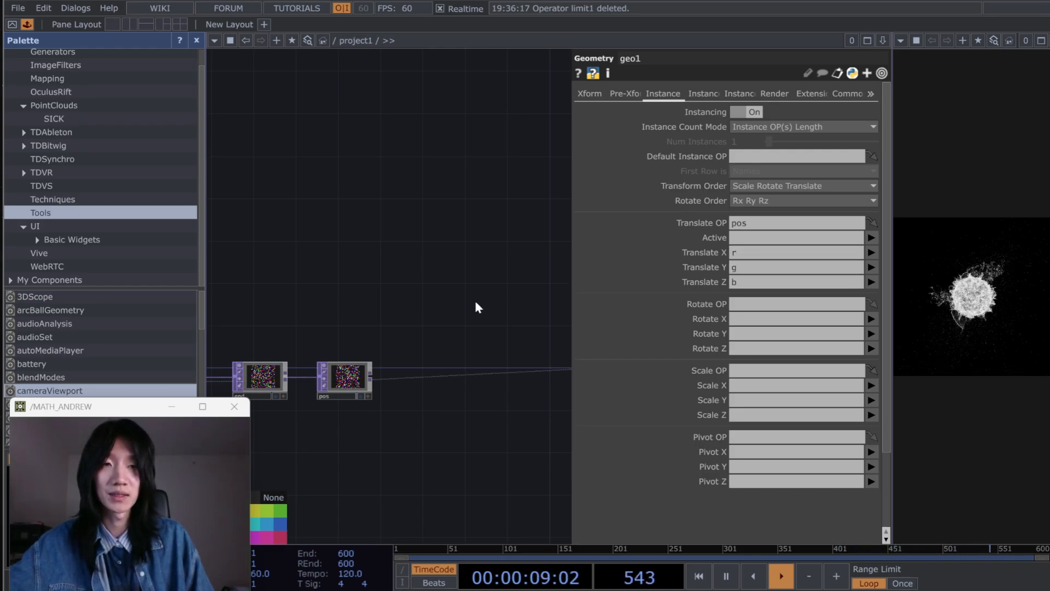
Step: Hide geo1's parameters and widen the pane that shows the rendered particles
{"action": "left_click_drag", "start_coordinate": [414, 306], "coordinate": [402, 309]}
{"action": "key", "text": "p"}
{"action": "scroll", "coordinate": [727, 318], "scroll_direction": "up", "scroll_amount": 10}
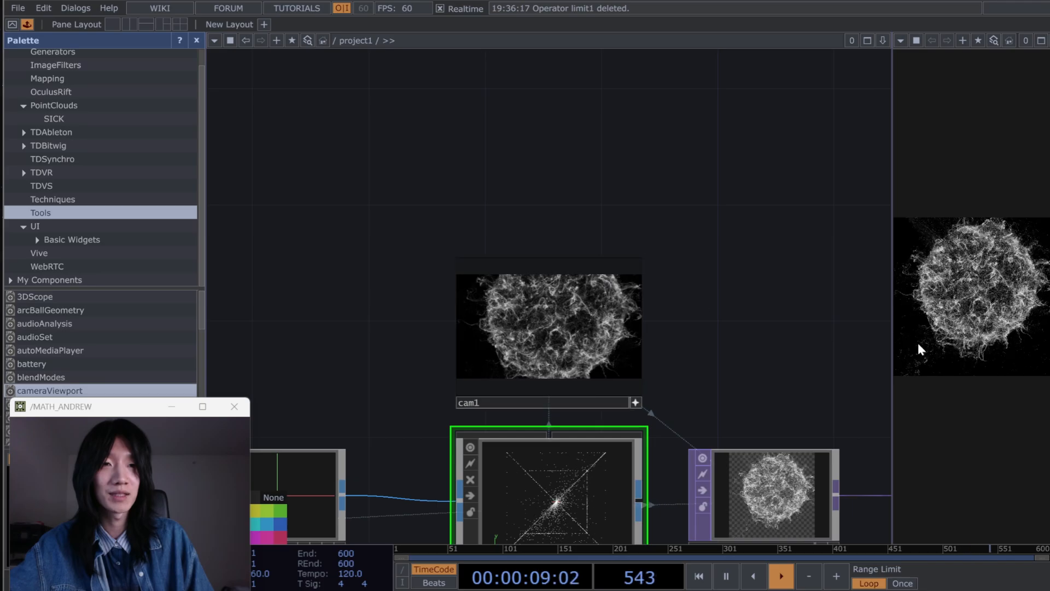
{"action": "left_click_drag", "start_coordinate": [890, 333], "coordinate": [765, 334]}
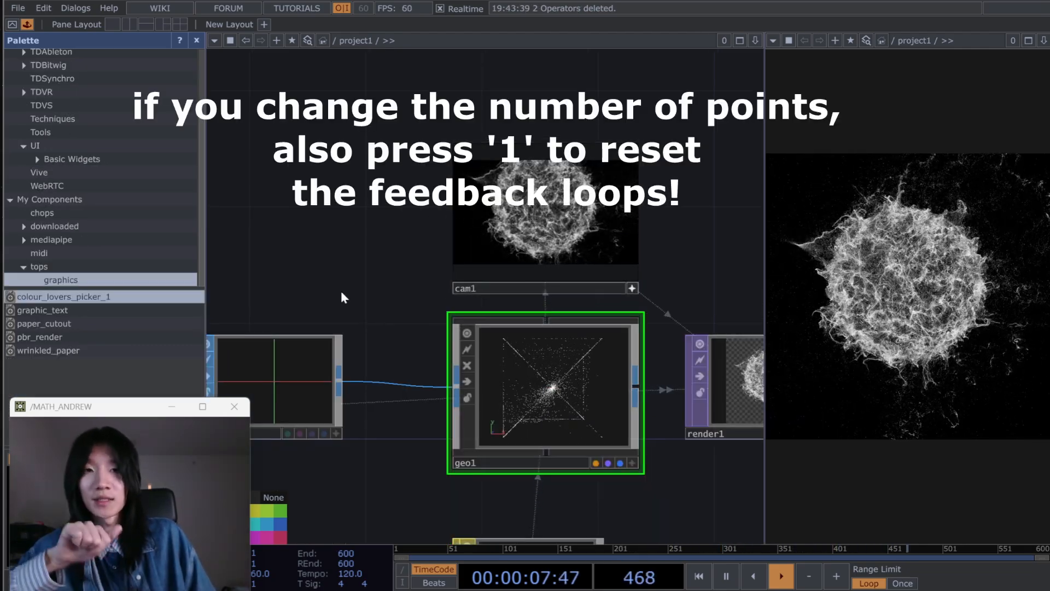
Step: Inspect the Point Sprite parameters of the pointsprite1 material
{"action": "left_click_drag", "start_coordinate": [406, 454], "coordinate": [386, 309]}
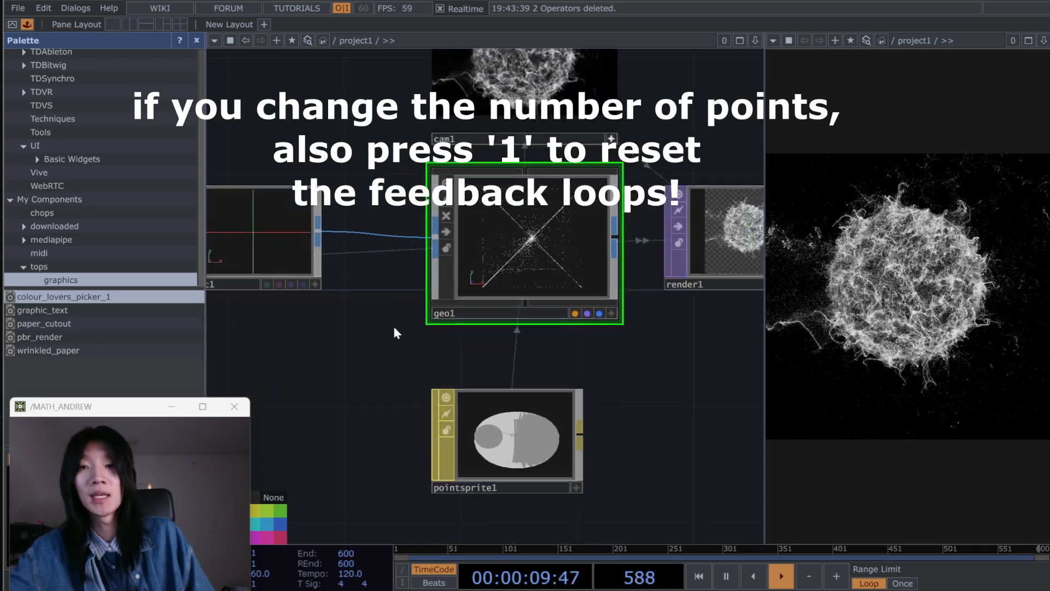
{"action": "scroll", "coordinate": [404, 345], "scroll_direction": "down", "scroll_amount": 3}
{"action": "left_click", "coordinate": [493, 406]}
{"action": "key", "text": "p"}
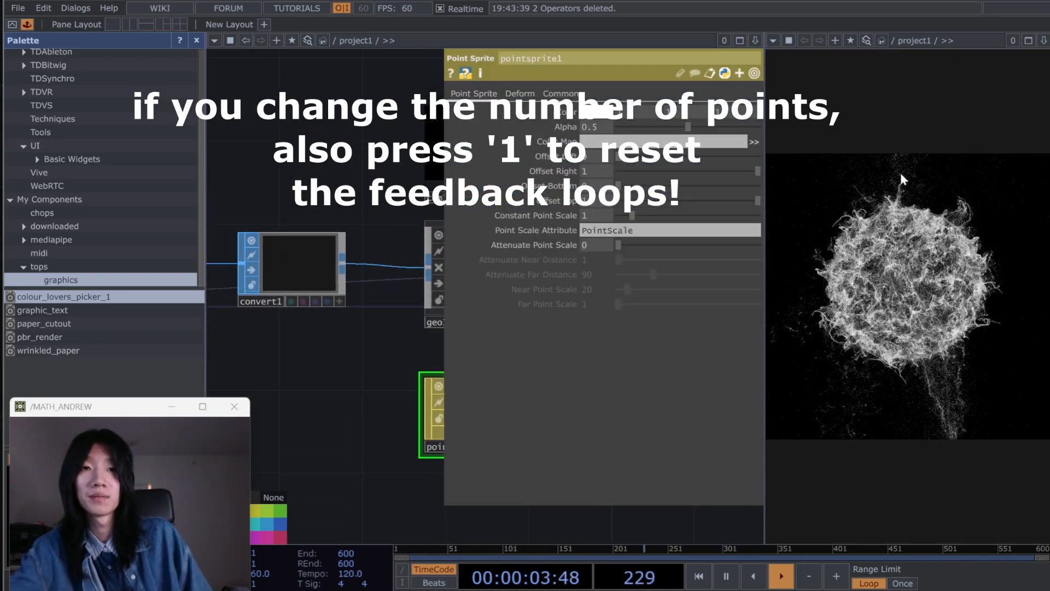
{"action": "key", "text": "p"}
{"action": "left_click_drag", "start_coordinate": [319, 149], "coordinate": [330, 251]}
{"action": "scroll", "coordinate": [446, 430], "scroll_direction": "up", "scroll_amount": 3}
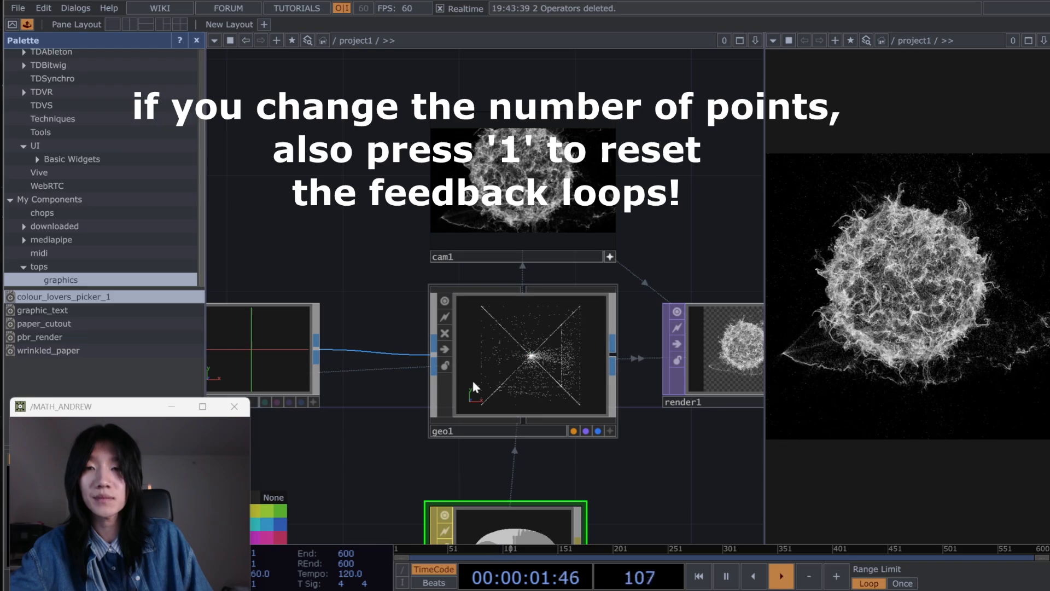
Step: Turn off the node viewers of the geo1 and cam1 components
{"action": "left_click", "coordinate": [445, 304]}
{"action": "left_click", "coordinate": [445, 301]}
{"action": "left_click", "coordinate": [444, 301]}
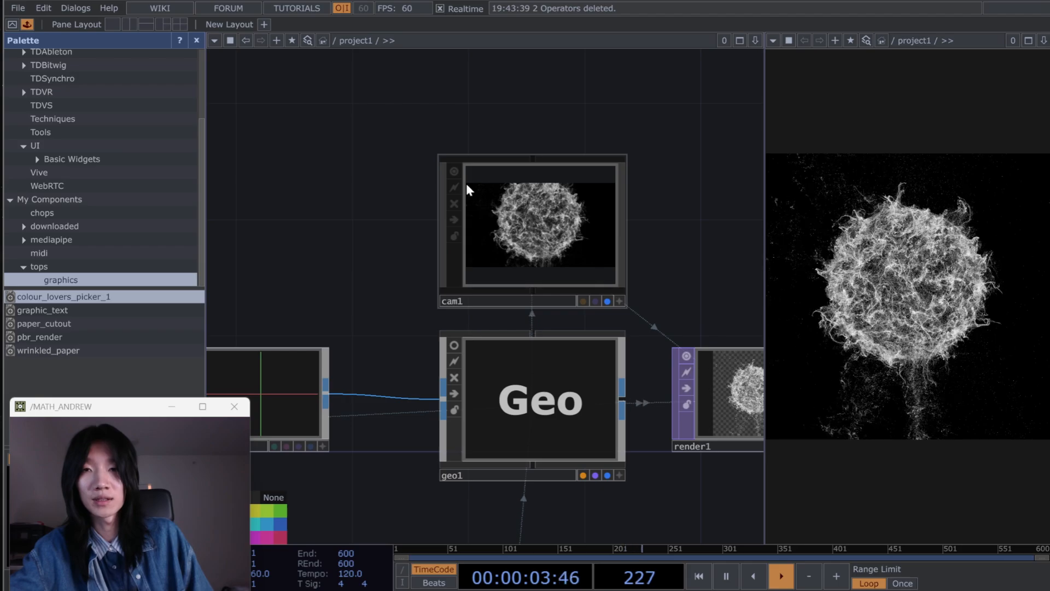
{"action": "left_click", "coordinate": [455, 171]}
Step: Add a Null TOP to the output of the lifespan TOP and place it after it in the chain
{"action": "left_click_drag", "start_coordinate": [392, 191], "coordinate": [527, 242]}
{"action": "scroll", "coordinate": [520, 254], "scroll_direction": "down", "scroll_amount": 3}
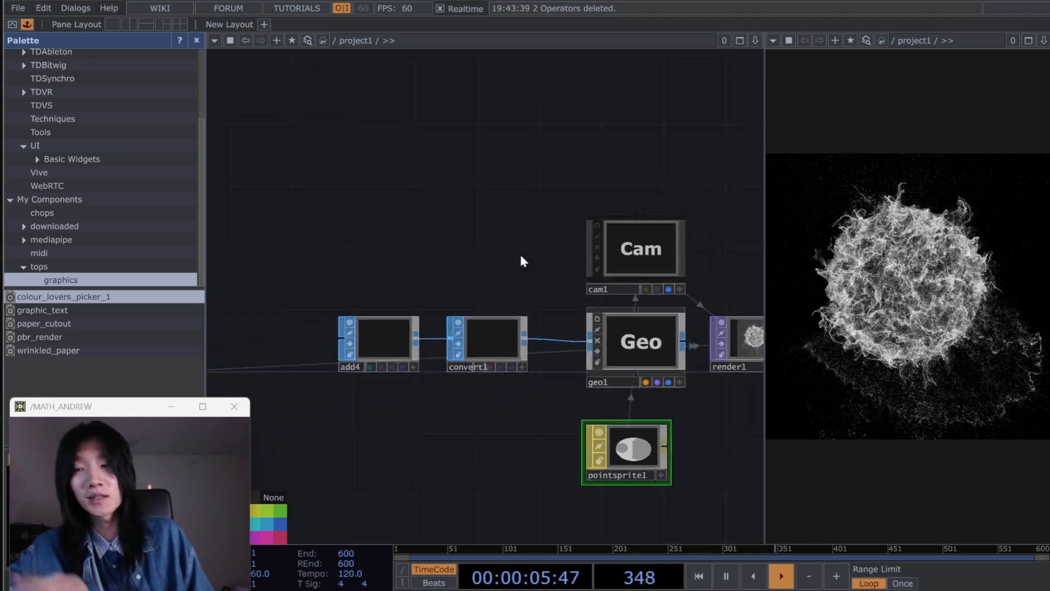
{"action": "scroll", "coordinate": [507, 234], "scroll_direction": "down", "scroll_amount": 4}
{"action": "left_click_drag", "start_coordinate": [387, 261], "coordinate": [524, 369]}
{"action": "scroll", "coordinate": [515, 369], "scroll_direction": "down", "scroll_amount": 1}
{"action": "scroll", "coordinate": [411, 331], "scroll_direction": "up", "scroll_amount": 3}
{"action": "scroll", "coordinate": [469, 300], "scroll_direction": "down", "scroll_amount": 5}
{"action": "left_click_drag", "start_coordinate": [233, 226], "coordinate": [374, 213]}
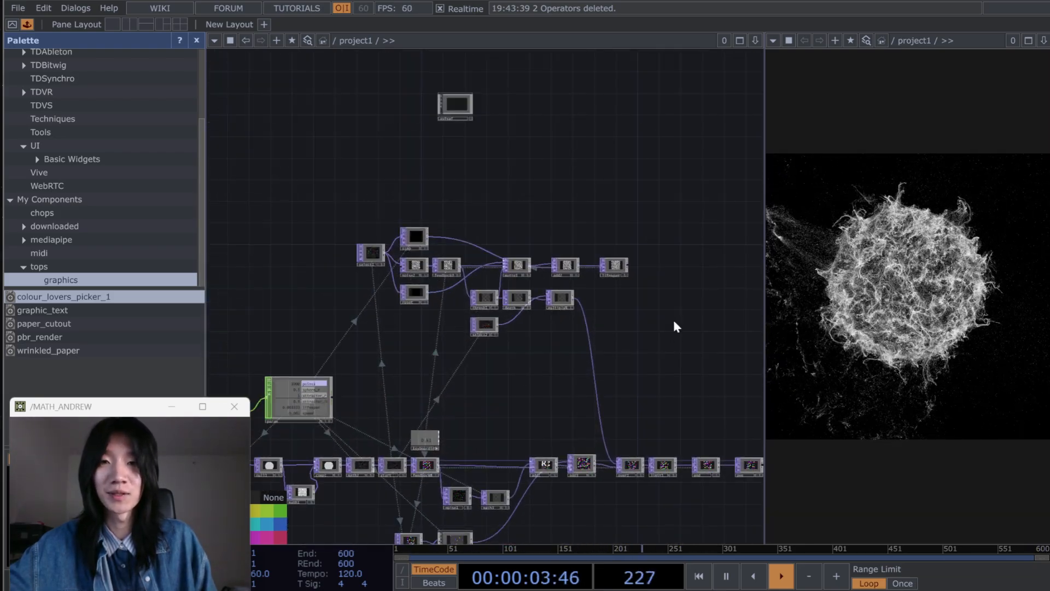
{"action": "scroll", "coordinate": [667, 313], "scroll_direction": "up", "scroll_amount": 6}
{"action": "left_click_drag", "start_coordinate": [581, 222], "coordinate": [556, 319]}
{"action": "scroll", "coordinate": [556, 319], "scroll_direction": "down", "scroll_amount": 1}
{"action": "left_click_drag", "start_coordinate": [598, 268], "coordinate": [559, 298]}
{"action": "left_click", "coordinate": [436, 253]}
{"action": "key", "text": "Caps_Lock"}
{"action": "left_click", "coordinate": [599, 246]}
{"action": "type", "text": "NUL"}
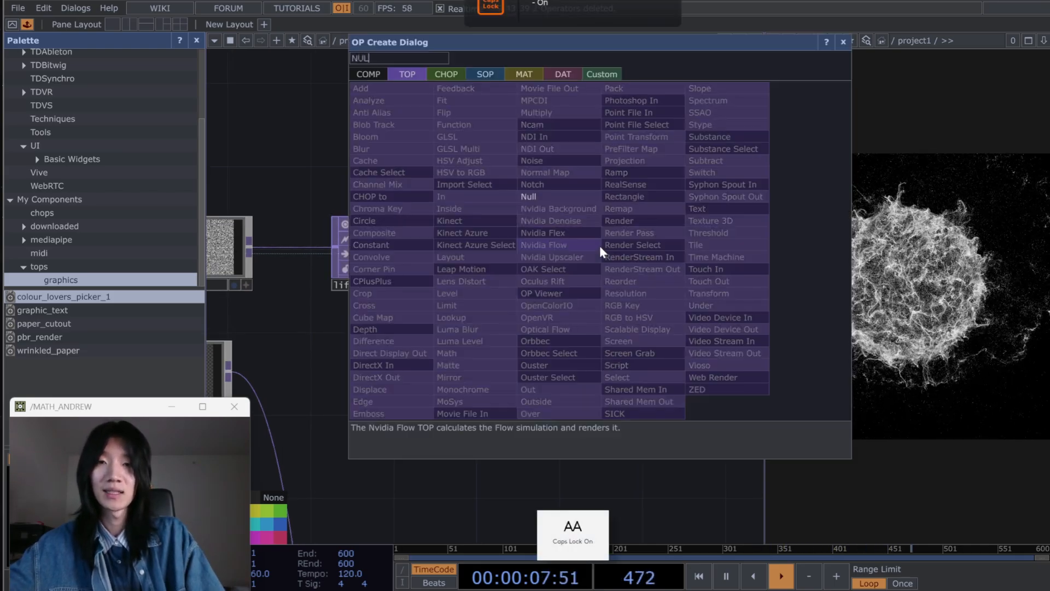
{"action": "key", "text": "Return"}
{"action": "left_click", "coordinate": [600, 247]}
Step: Rename the new Null TOP after lifespan as col
{"action": "left_click", "coordinate": [581, 287]}
{"action": "type", "text": "COL"}
{"action": "key", "text": "Caps_Lock"}
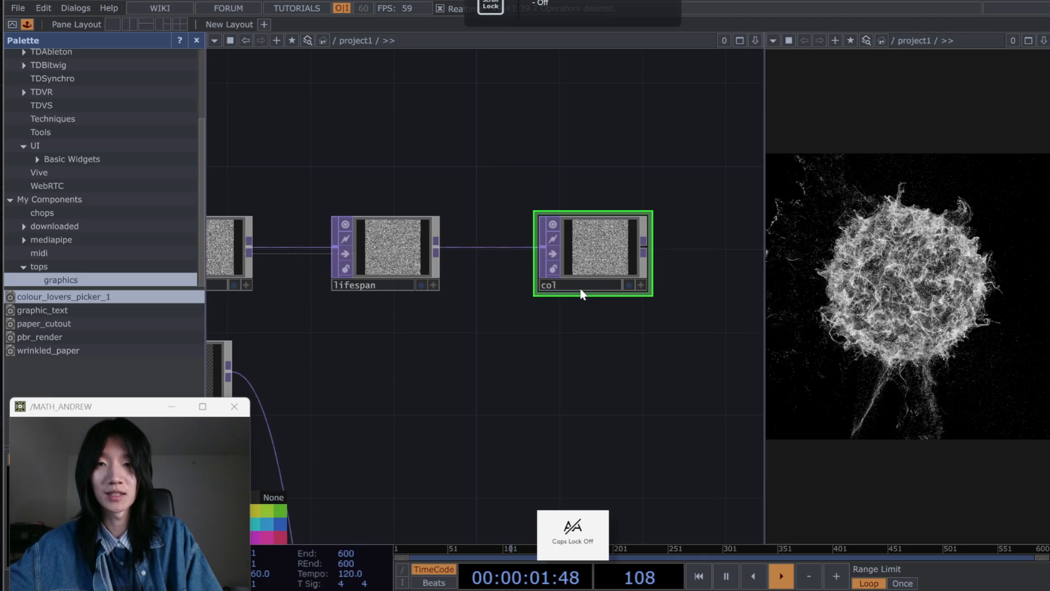
Step: Assign the col TOP as geo1's instancing Color OP
{"action": "key", "text": "h"}
{"action": "key", "text": "p"}
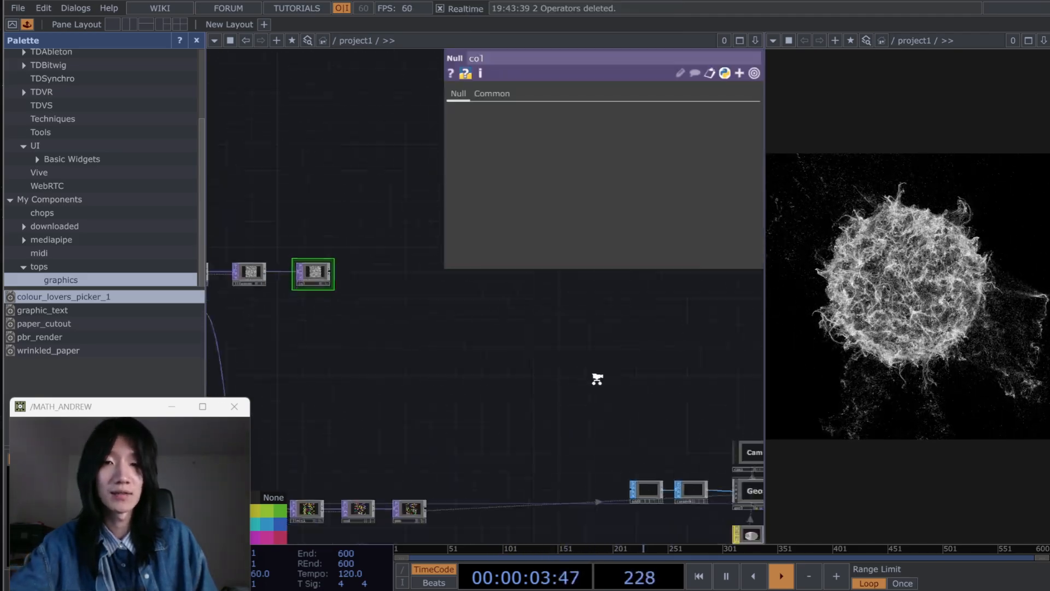
{"action": "left_click", "coordinate": [626, 474]}
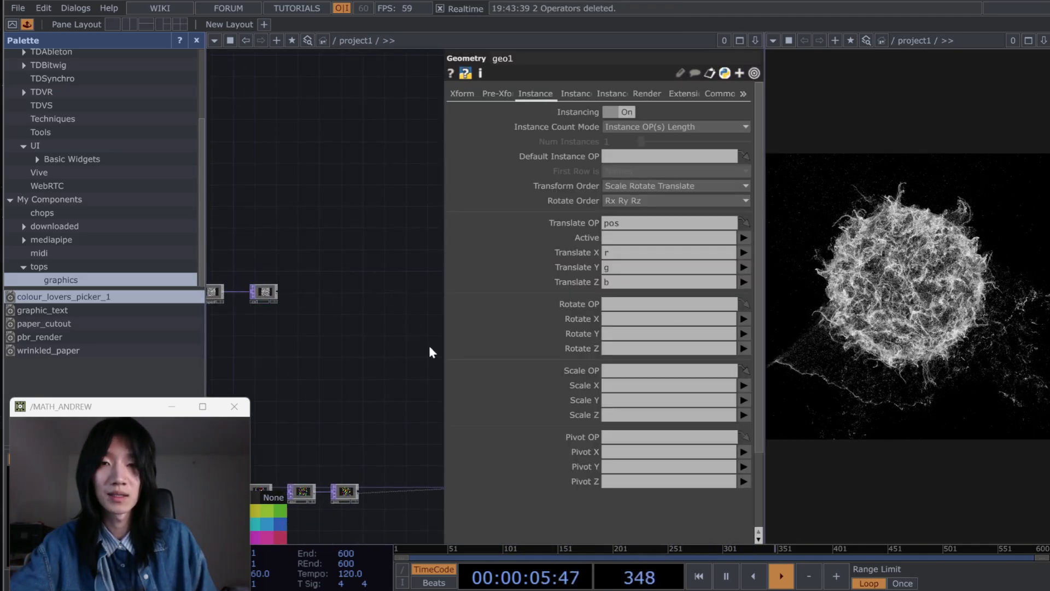
{"action": "left_click", "coordinate": [575, 94]}
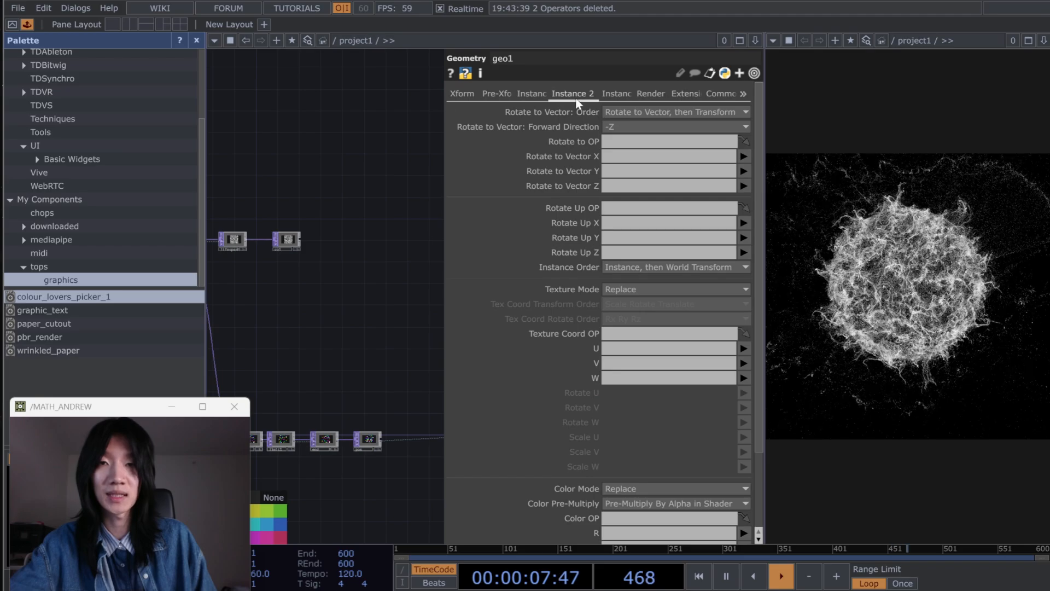
{"action": "scroll", "coordinate": [579, 399], "scroll_direction": "down", "scroll_amount": 2}
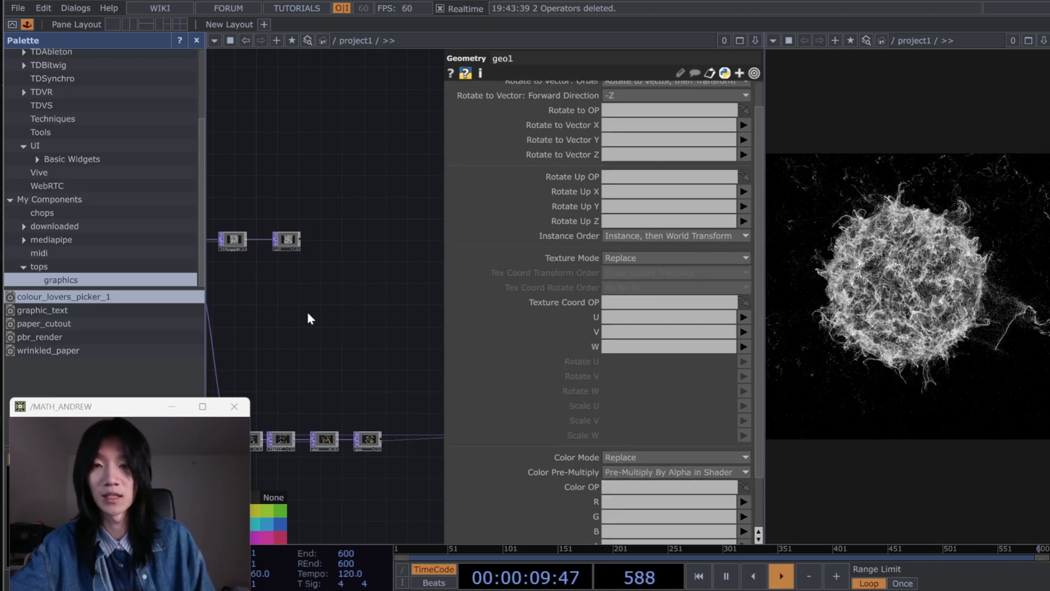
{"action": "scroll", "coordinate": [312, 285], "scroll_direction": "up", "scroll_amount": 4}
{"action": "left_click_drag", "start_coordinate": [312, 254], "coordinate": [352, 340]}
{"action": "scroll", "coordinate": [353, 346], "scroll_direction": "up", "scroll_amount": 5}
{"action": "left_click_drag", "start_coordinate": [349, 82], "coordinate": [668, 487]}
Step: Map geo1's instance color R, G and B to the r, g and b channels
{"action": "left_click", "coordinate": [630, 501]}
{"action": "type", "text": "r"}
{"action": "left_click", "coordinate": [631, 517]}
{"action": "type", "text": "g"}
{"action": "key", "text": "Tab"}
{"action": "type", "text": "b"}
{"action": "key", "text": "Return"}
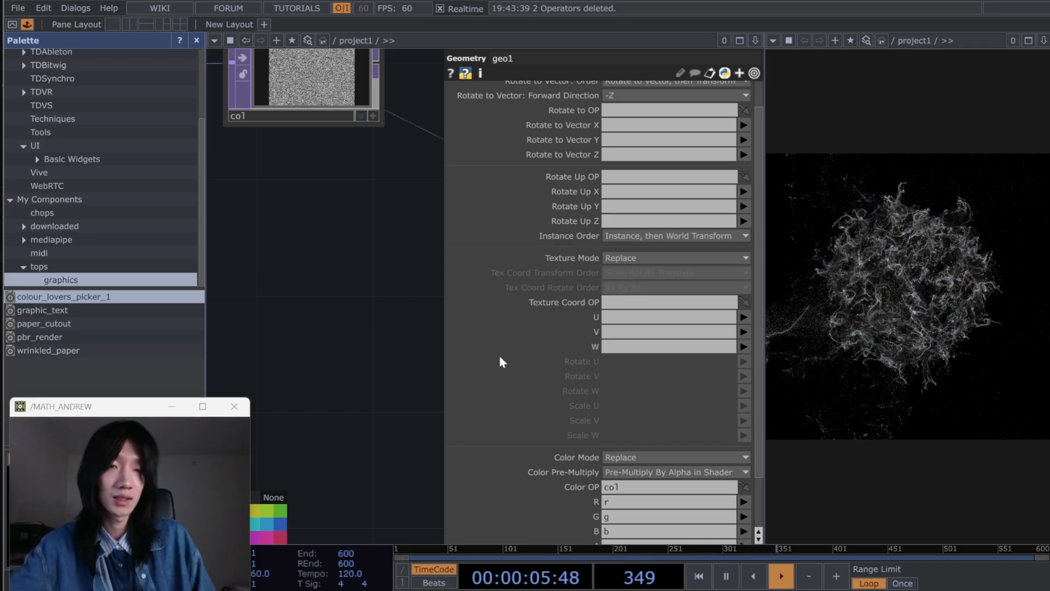
{"action": "key", "text": "p"}
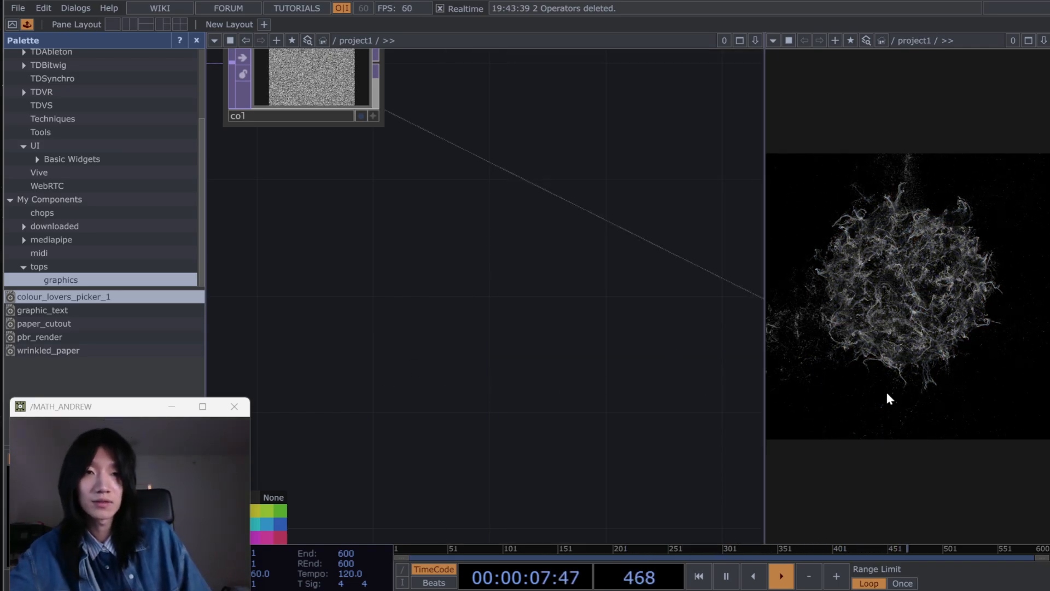
Step: Move the col TOP farther from lifespan to make room between them
{"action": "scroll", "coordinate": [627, 346], "scroll_direction": "down", "scroll_amount": 2}
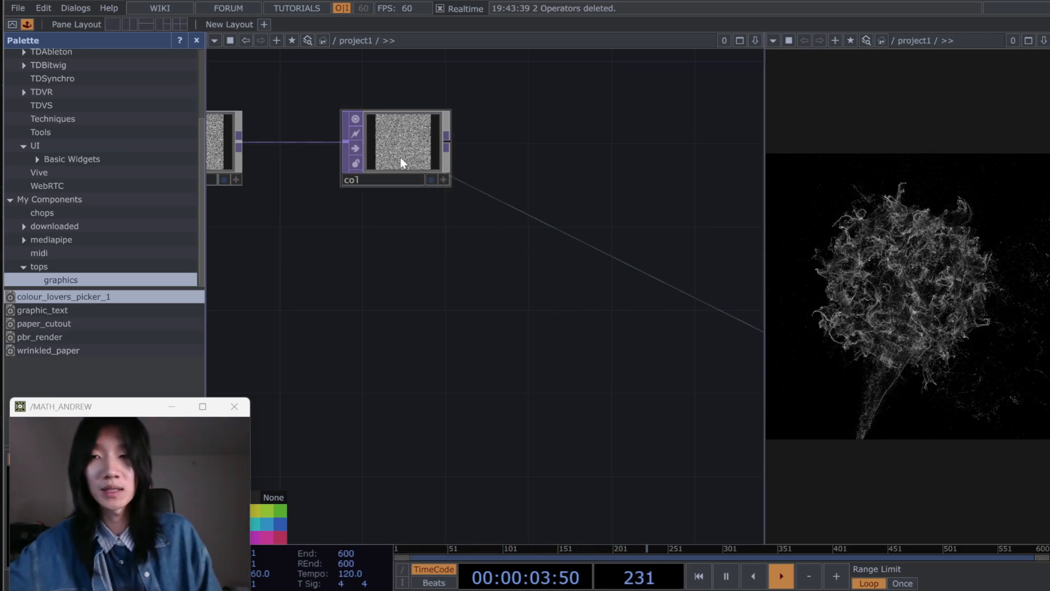
{"action": "left_click_drag", "start_coordinate": [400, 157], "coordinate": [521, 186]}
{"action": "scroll", "coordinate": [421, 227], "scroll_direction": "down", "scroll_amount": 2}
{"action": "left_click_drag", "start_coordinate": [444, 249], "coordinate": [497, 251]}
{"action": "left_click_drag", "start_coordinate": [575, 182], "coordinate": [636, 183]}
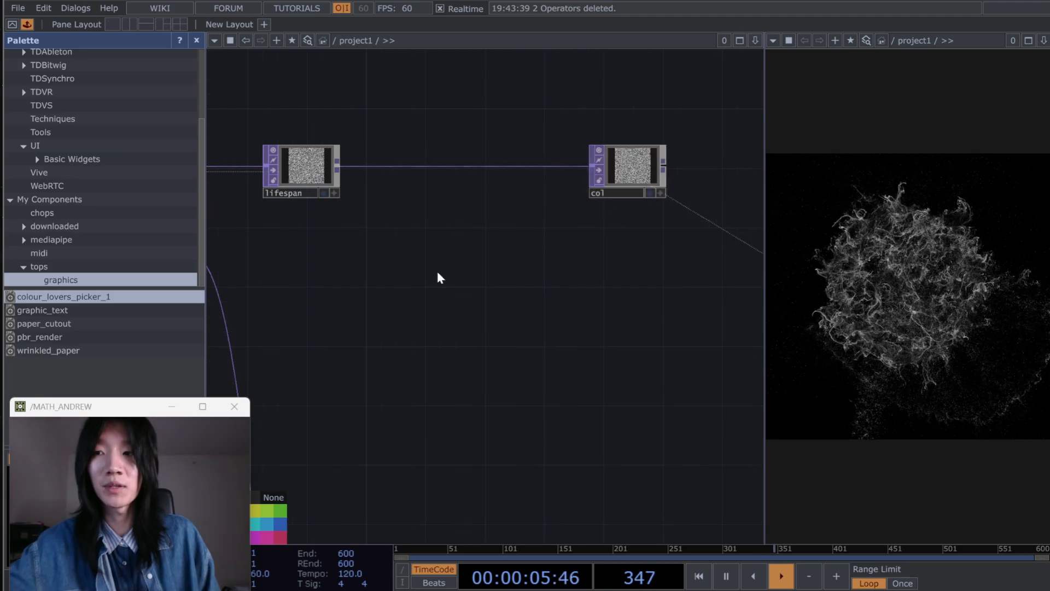
{"action": "left_click_drag", "start_coordinate": [438, 271], "coordinate": [525, 271]}
{"action": "left_click_drag", "start_coordinate": [578, 304], "coordinate": [497, 317]}
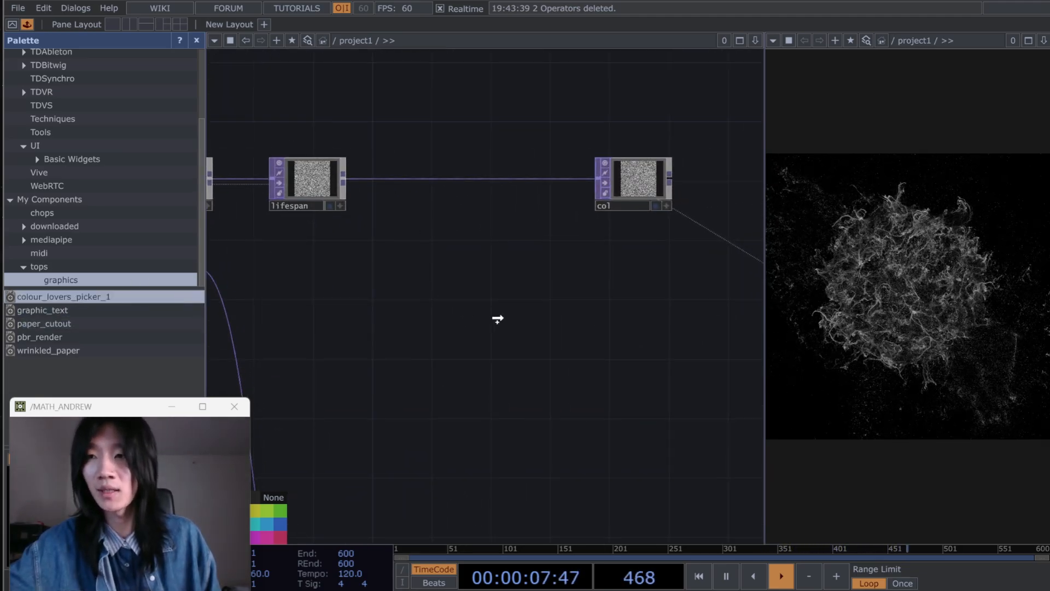
Step: Add the colour_lovers_picker component from the palette and place it below the lifespan TOP
{"action": "left_click_drag", "start_coordinate": [346, 344], "coordinate": [354, 337]}
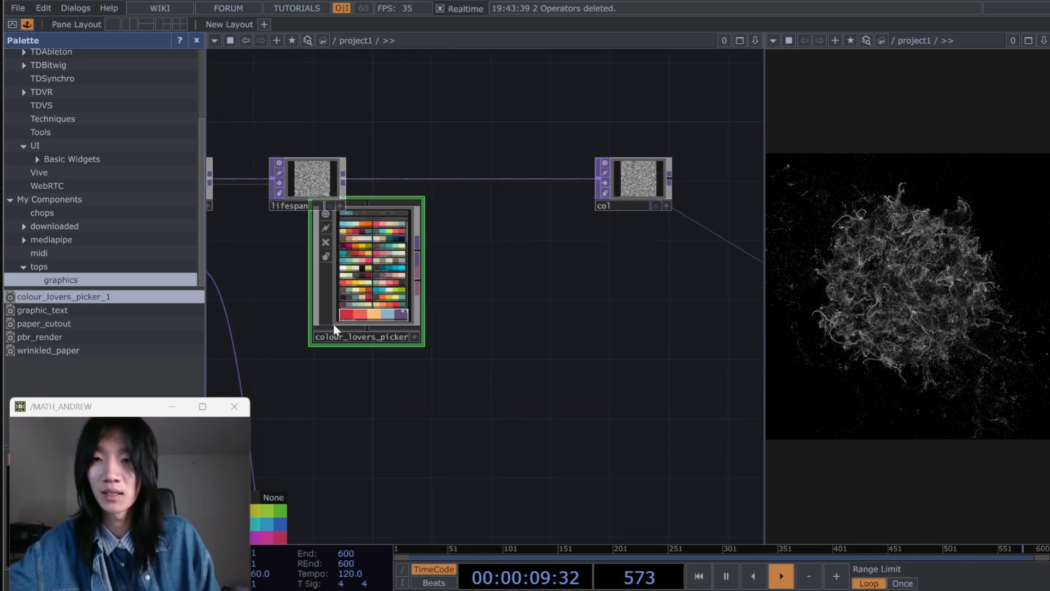
{"action": "scroll", "coordinate": [367, 335], "scroll_direction": "up", "scroll_amount": 3}
{"action": "left_click_drag", "start_coordinate": [494, 350], "coordinate": [598, 287]}
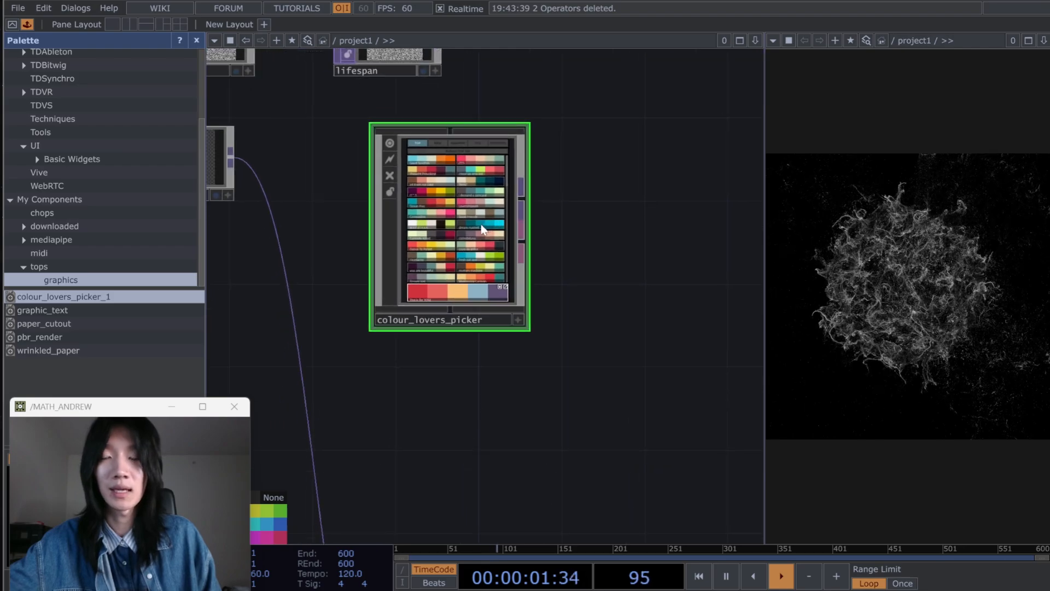
{"action": "scroll", "coordinate": [453, 360], "scroll_direction": "down", "scroll_amount": 3}
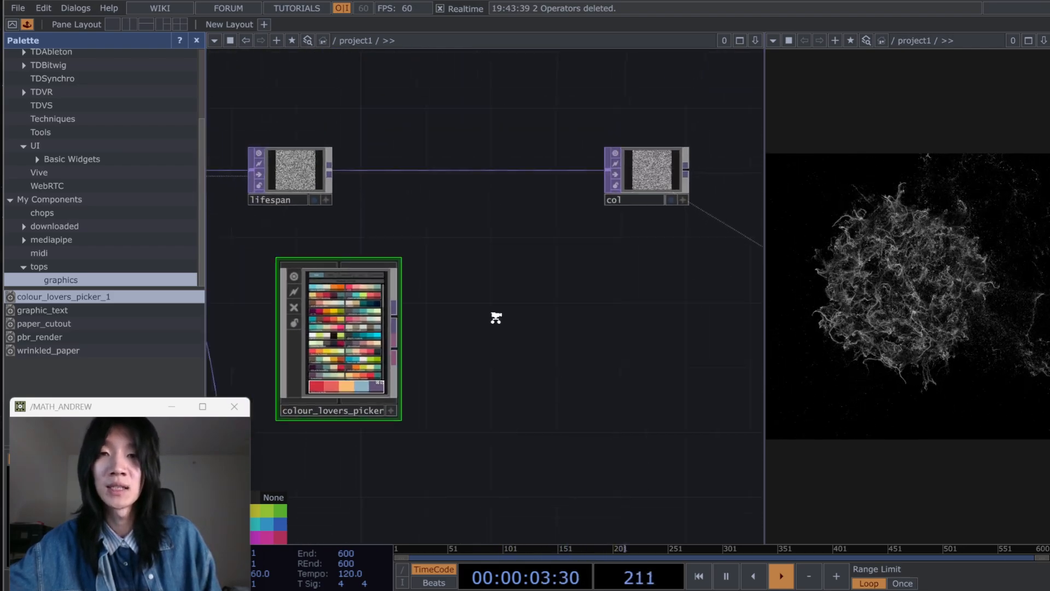
Step: Shift the col TOP farther along to leave more space for operators before it
{"action": "left_click_drag", "start_coordinate": [609, 197], "coordinate": [409, 244]}
{"action": "scroll", "coordinate": [492, 268], "scroll_direction": "left", "scroll_amount": 5}
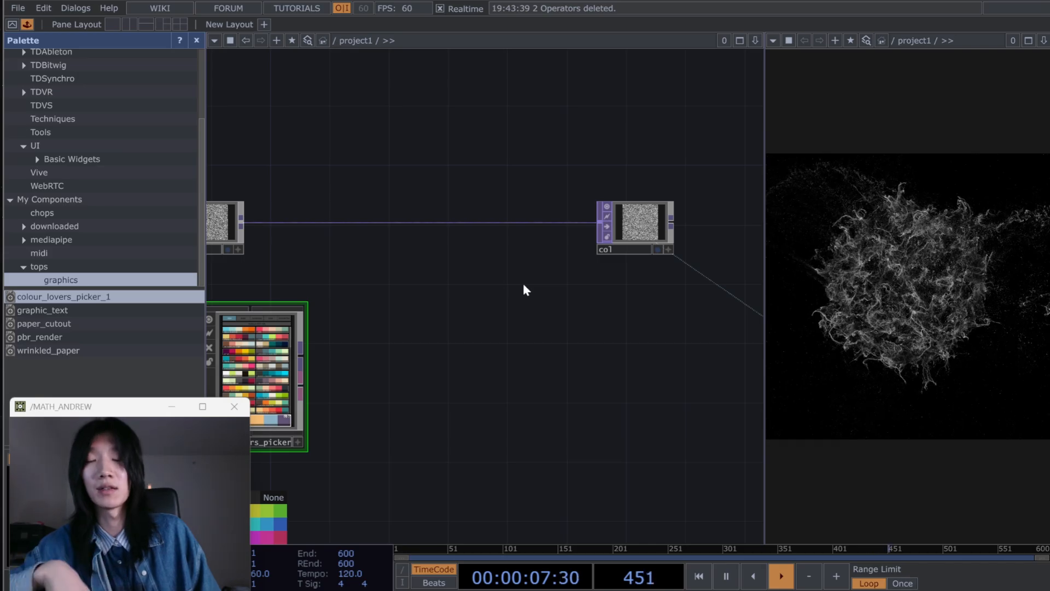
{"action": "scroll", "coordinate": [370, 361], "scroll_direction": "left", "scroll_amount": 3}
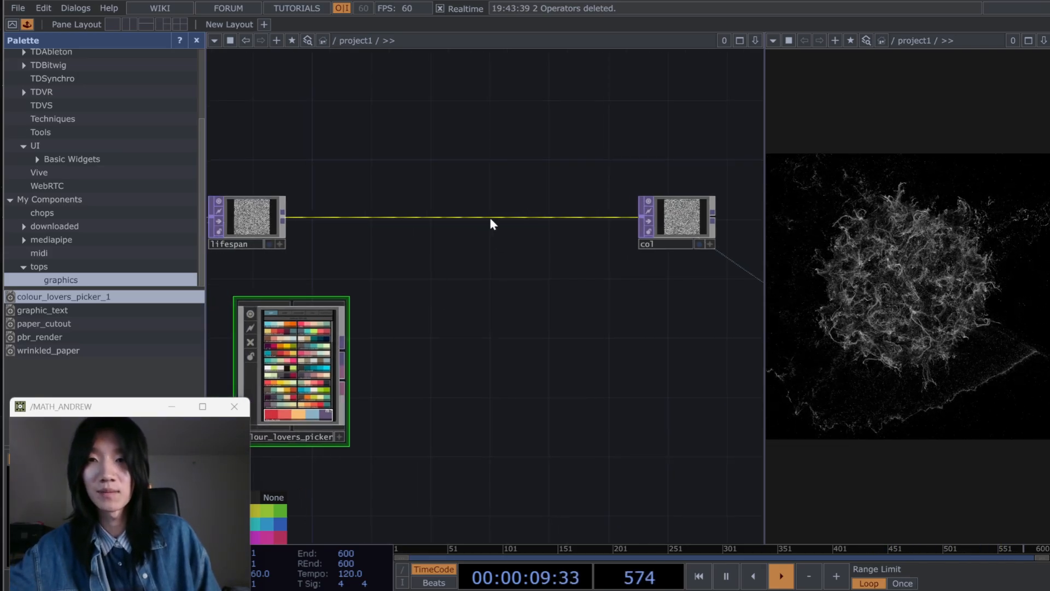
{"action": "key", "text": "Tab"}
{"action": "type", "text": "loo"}
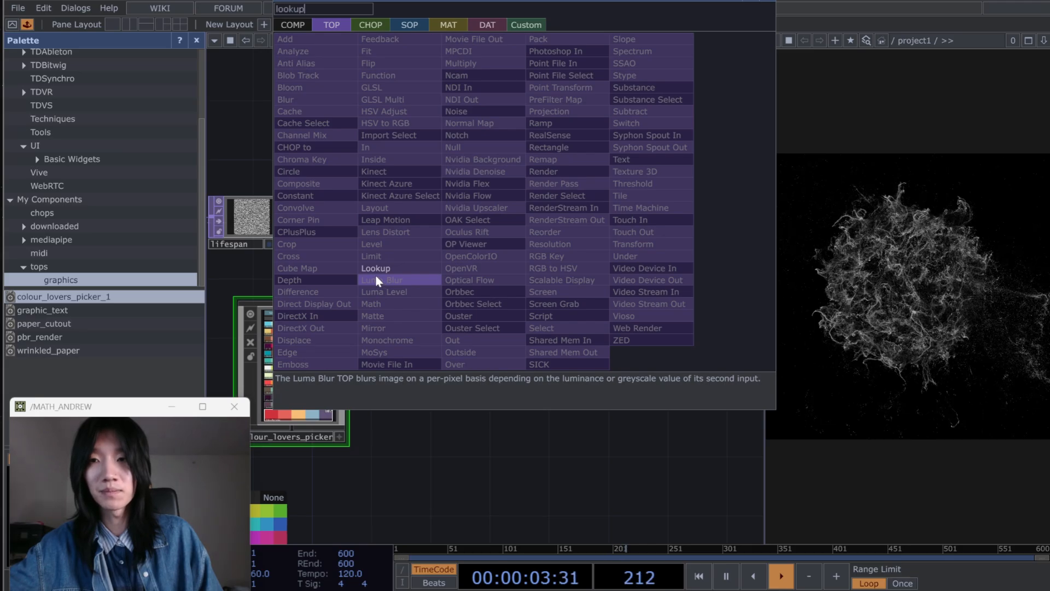
{"action": "left_click", "coordinate": [375, 269]}
{"action": "key", "text": "Escape"}
Step: Insert a Lookup TOP into the connection between lifespan and col
{"action": "right_click", "coordinate": [520, 217]}
{"action": "left_click", "coordinate": [534, 201]}
{"action": "type", "text": "look"}
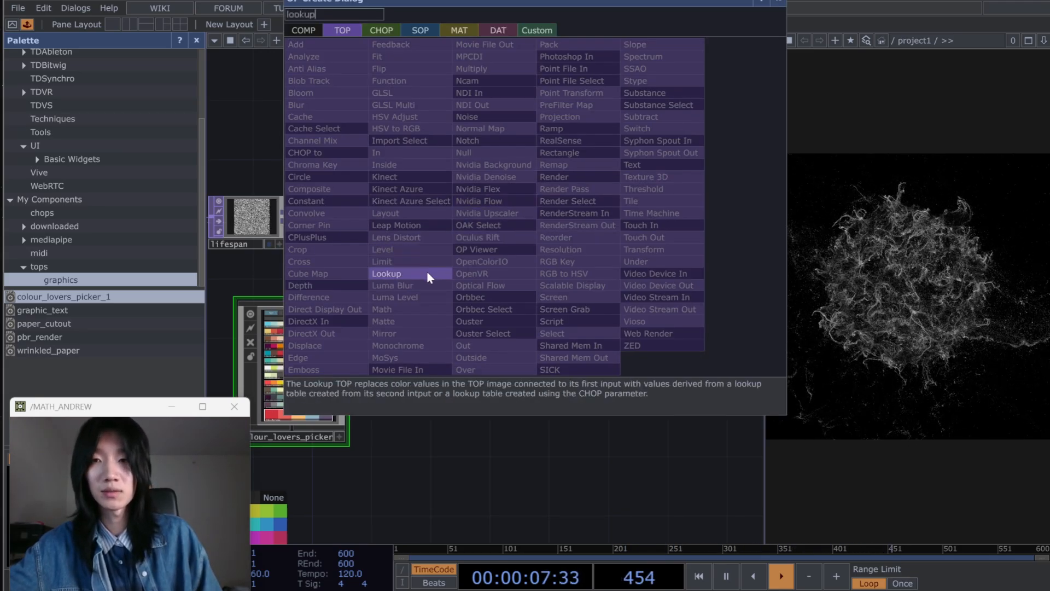
{"action": "left_click", "coordinate": [428, 271]}
{"action": "left_click", "coordinate": [547, 205]}
{"action": "left_click_drag", "start_coordinate": [515, 213], "coordinate": [526, 210]}
Step: Set lookup1's pixel format to 32-bit float (RGBA)
{"action": "key", "text": "p"}
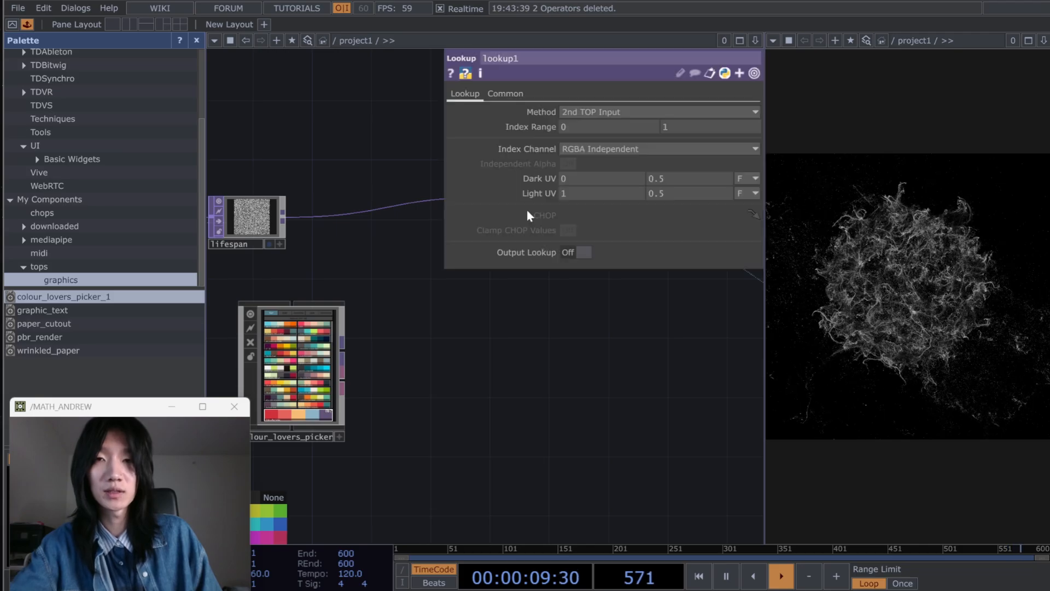
{"action": "key", "text": "p"}
{"action": "key", "text": "p"}
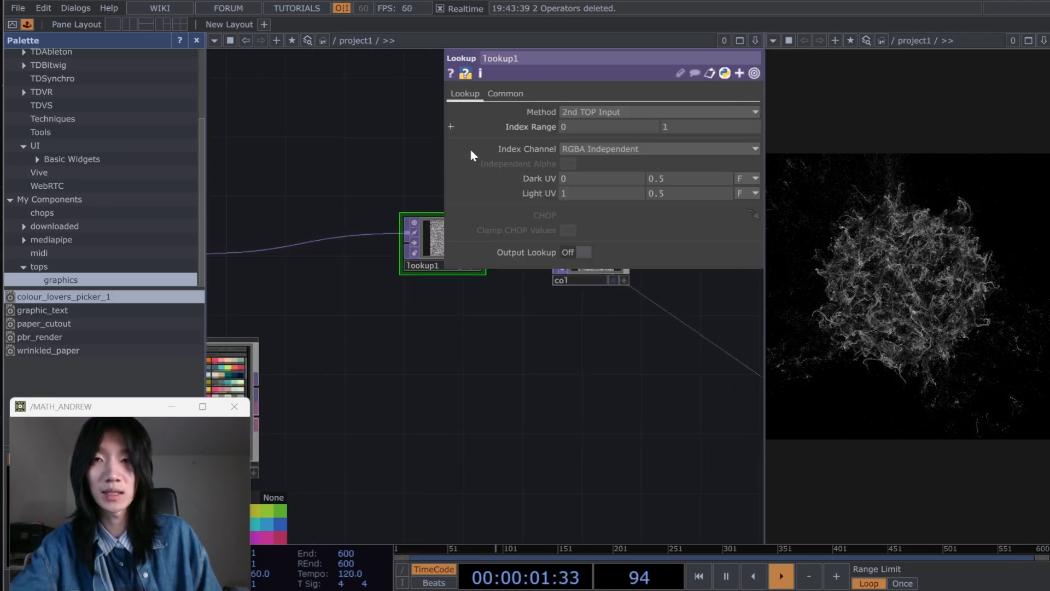
{"action": "left_click", "coordinate": [503, 94]}
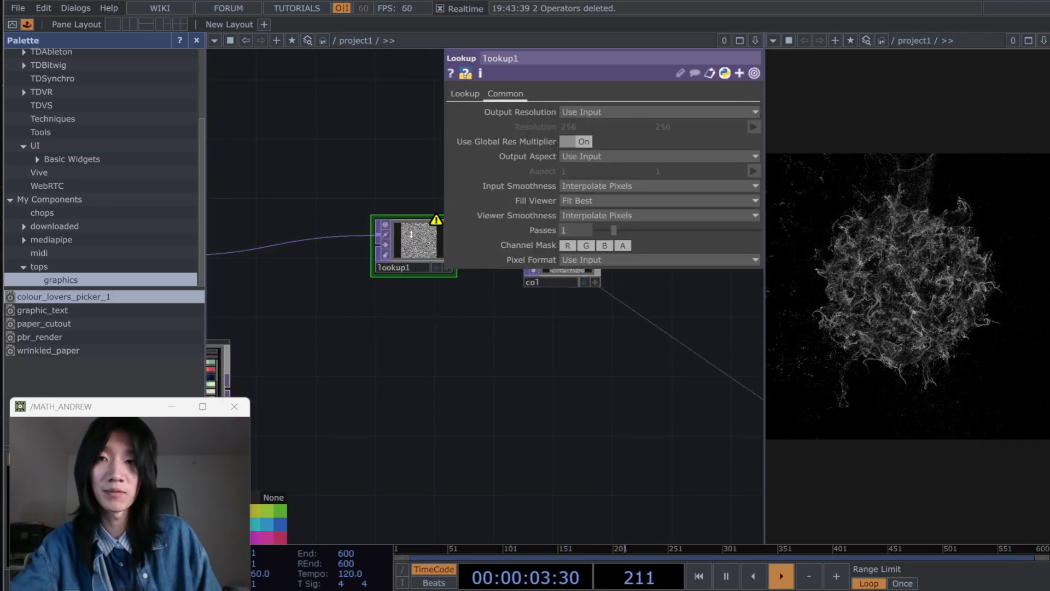
{"action": "left_click", "coordinate": [622, 261]}
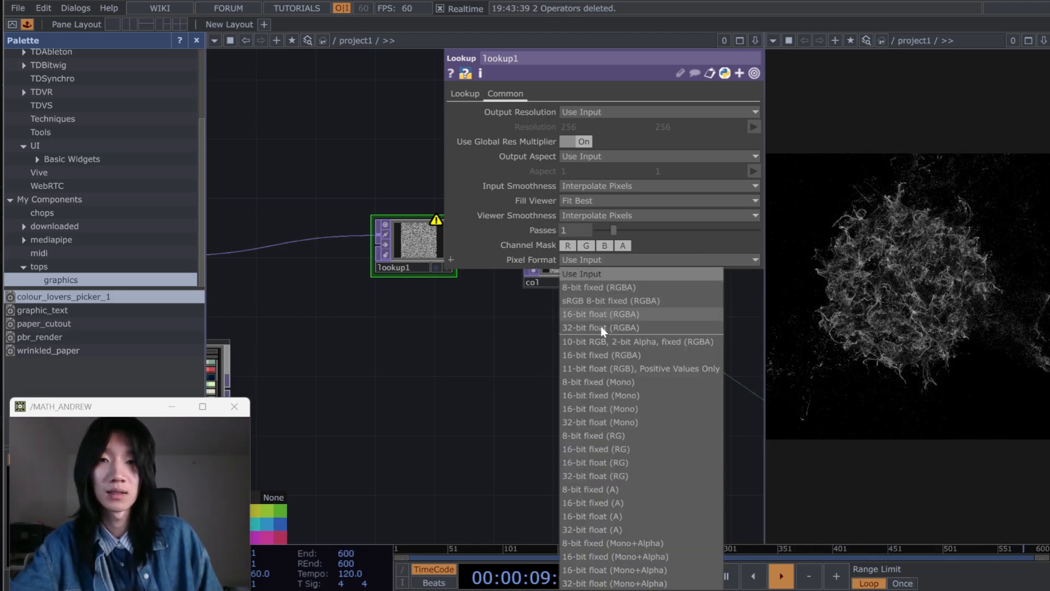
{"action": "left_click", "coordinate": [601, 327]}
Step: Choose the Pop Is Everything palette in the colour_lovers_picker component
{"action": "scroll", "coordinate": [586, 295], "scroll_direction": "up", "scroll_amount": 10}
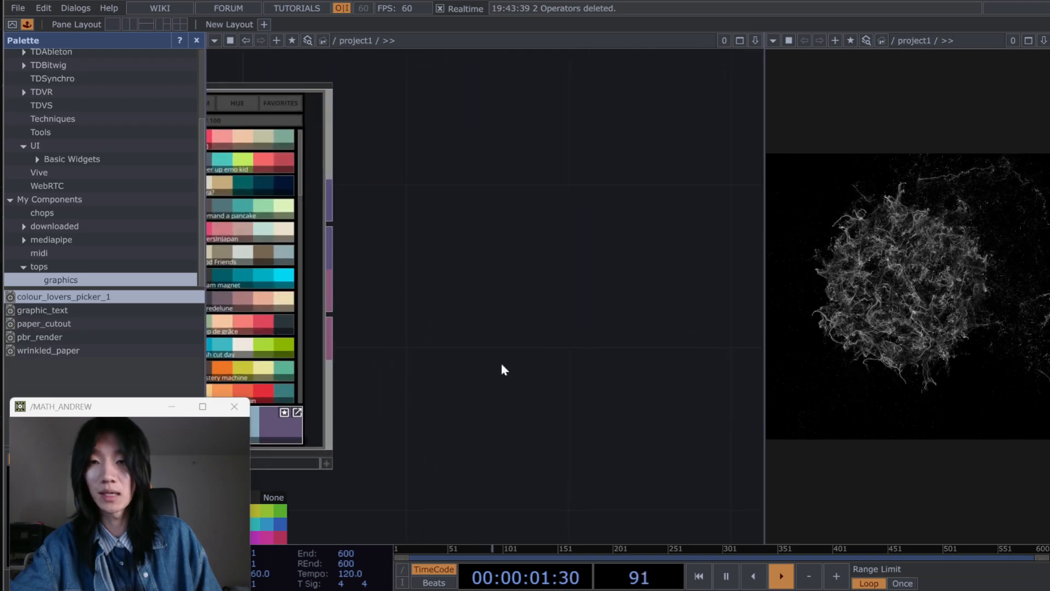
{"action": "scroll", "coordinate": [344, 247], "scroll_direction": "down", "scroll_amount": 5}
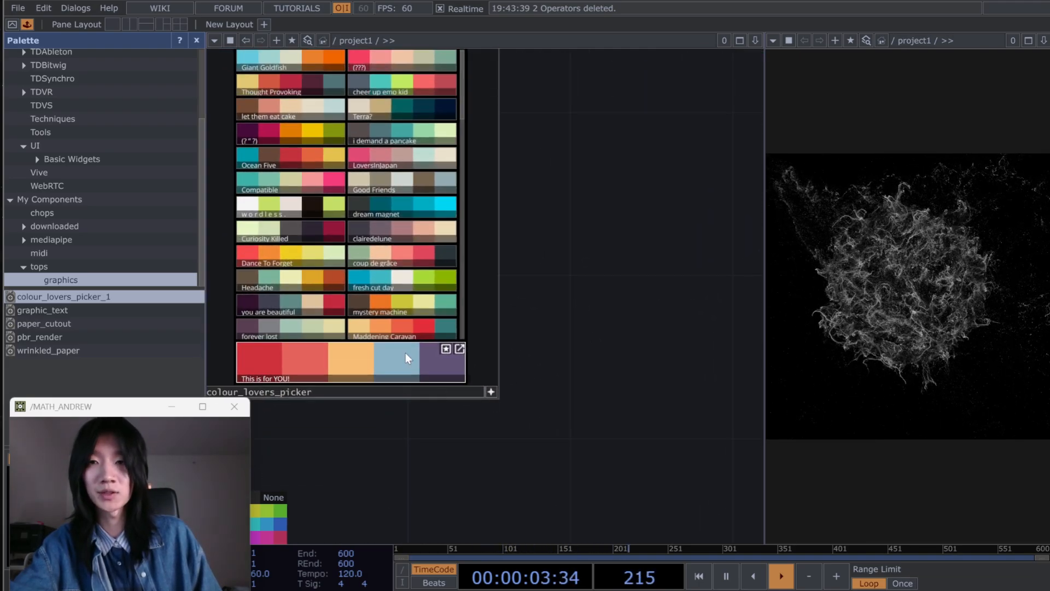
{"action": "scroll", "coordinate": [276, 294], "scroll_direction": "down", "scroll_amount": 5}
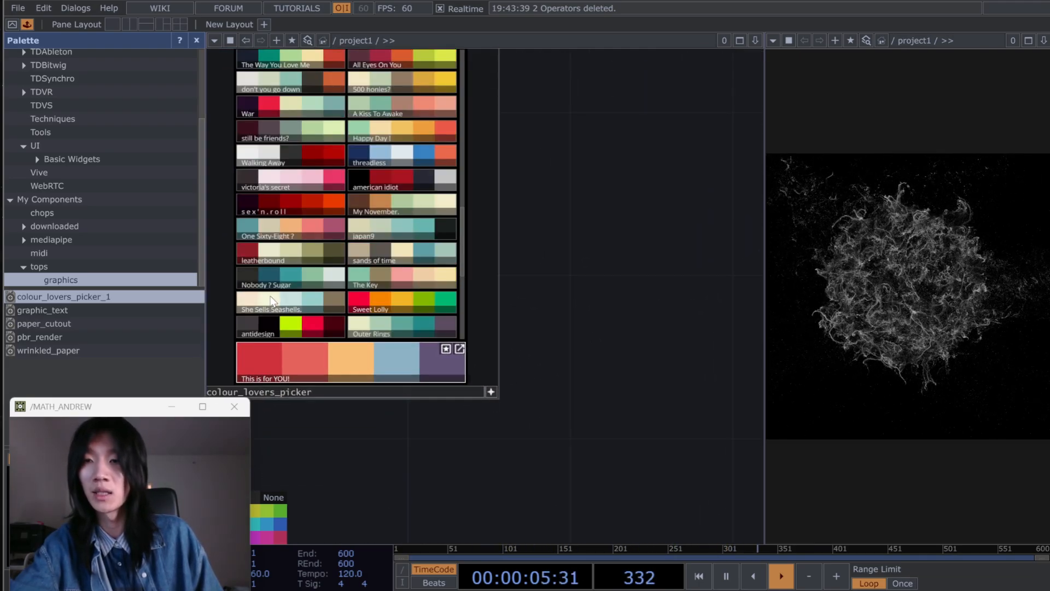
{"action": "left_click", "coordinate": [272, 281]}
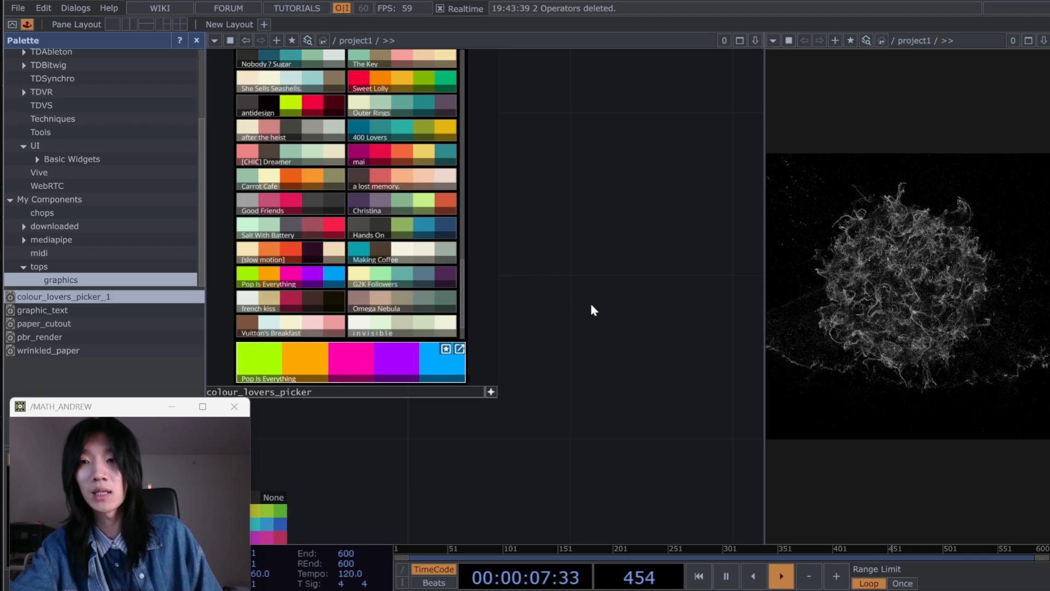
Step: Connect the colour_lovers_picker output to the second input of lookup1
{"action": "scroll", "coordinate": [582, 305], "scroll_direction": "down", "scroll_amount": 8}
{"action": "scroll", "coordinate": [546, 356], "scroll_direction": "down", "scroll_amount": 2}
{"action": "left_click", "coordinate": [453, 312]}
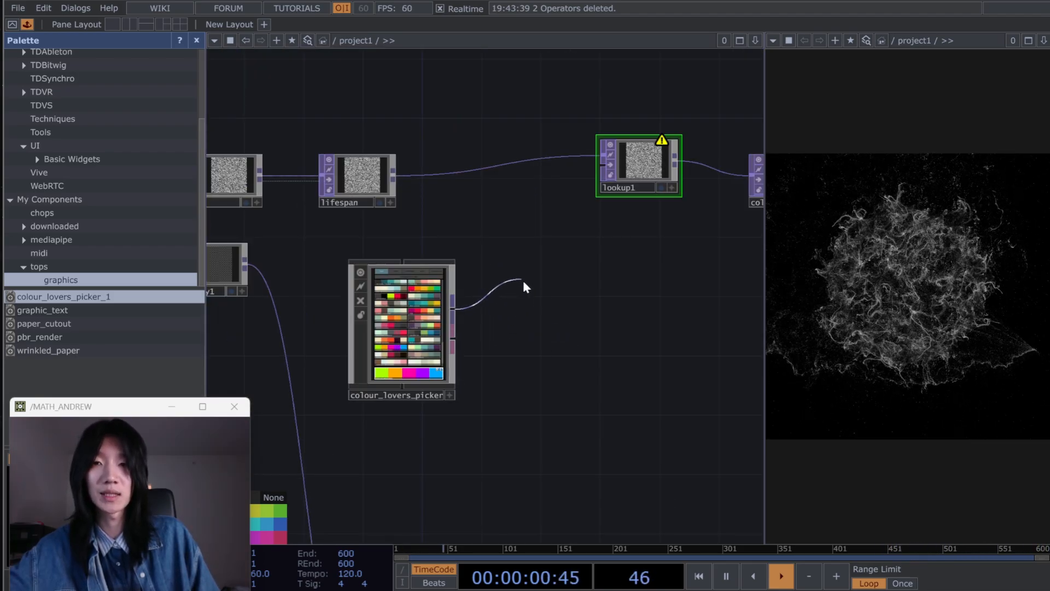
{"action": "left_click", "coordinate": [603, 163]}
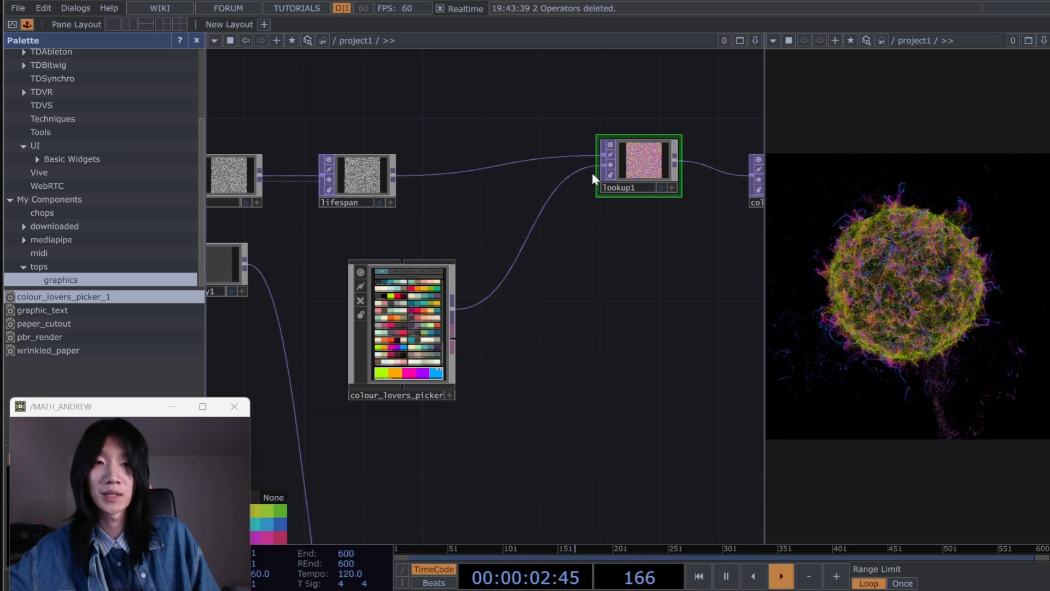
{"action": "scroll", "coordinate": [563, 328], "scroll_direction": "right", "scroll_amount": 2}
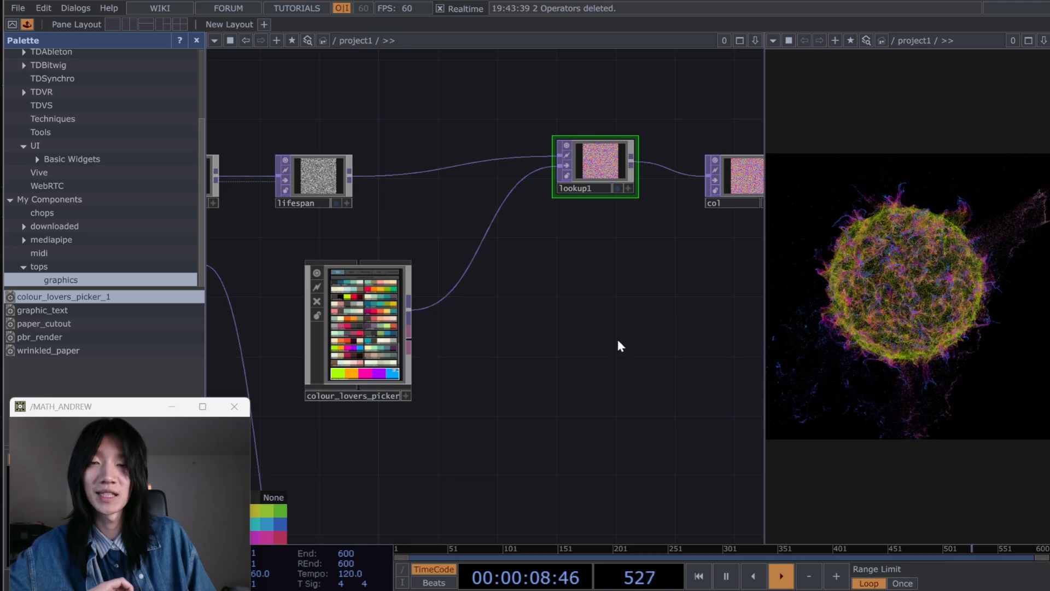
Step: Move the pos TOP farther away from the end TOP to make room for operators between them
{"action": "scroll", "coordinate": [445, 295], "scroll_direction": "down", "scroll_amount": 3}
{"action": "left_click_drag", "start_coordinate": [531, 331], "coordinate": [351, 337]}
{"action": "left_click_drag", "start_coordinate": [692, 350], "coordinate": [424, 256]}
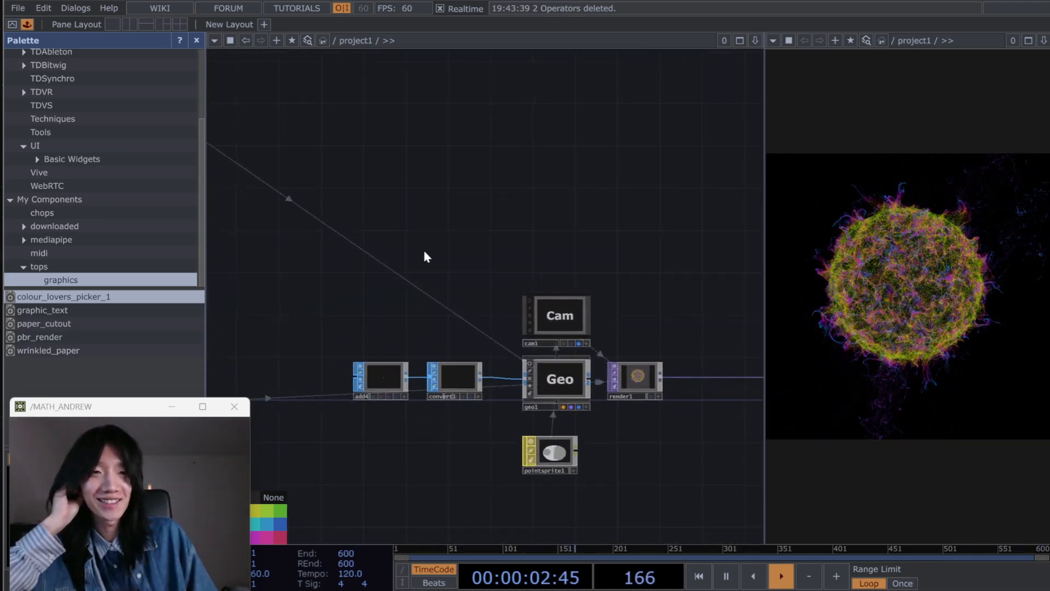
{"action": "left_click_drag", "start_coordinate": [269, 274], "coordinate": [389, 248]}
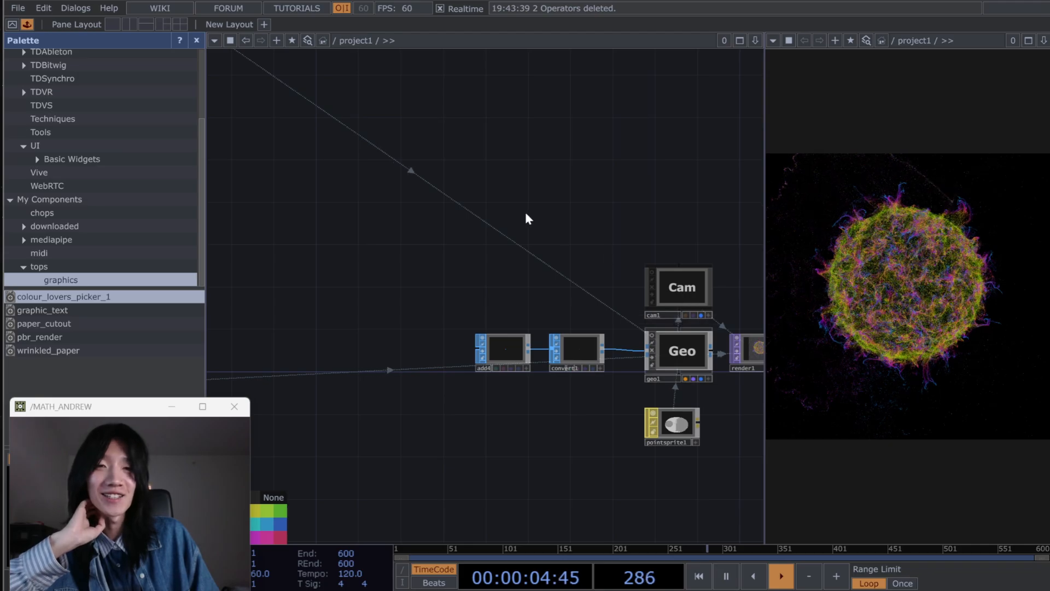
{"action": "scroll", "coordinate": [547, 225], "scroll_direction": "up", "scroll_amount": 3}
{"action": "left_click_drag", "start_coordinate": [756, 338], "coordinate": [720, 336]}
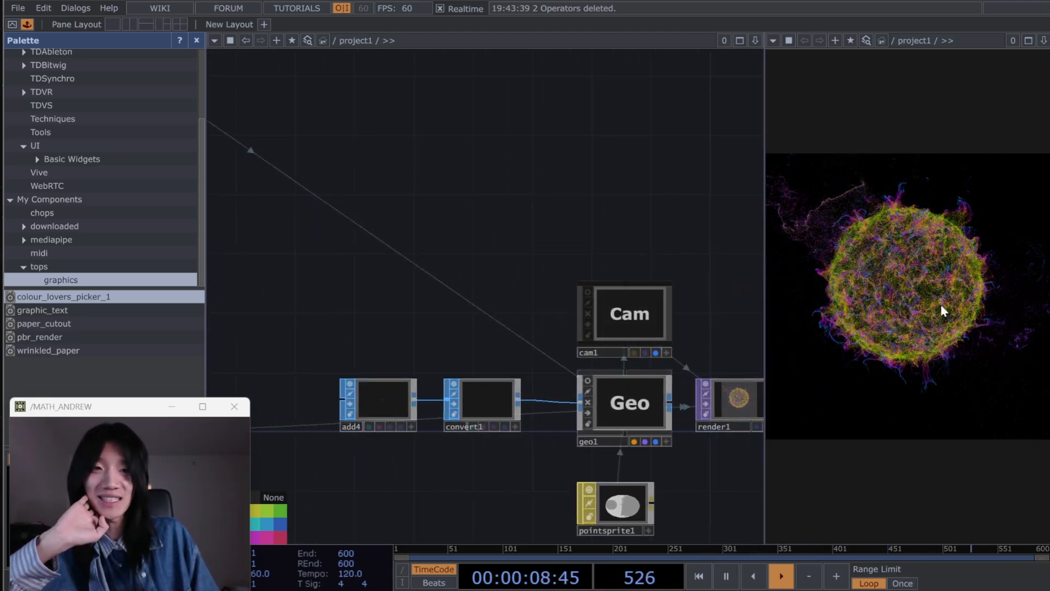
{"action": "left_click_drag", "start_coordinate": [481, 300], "coordinate": [701, 244]}
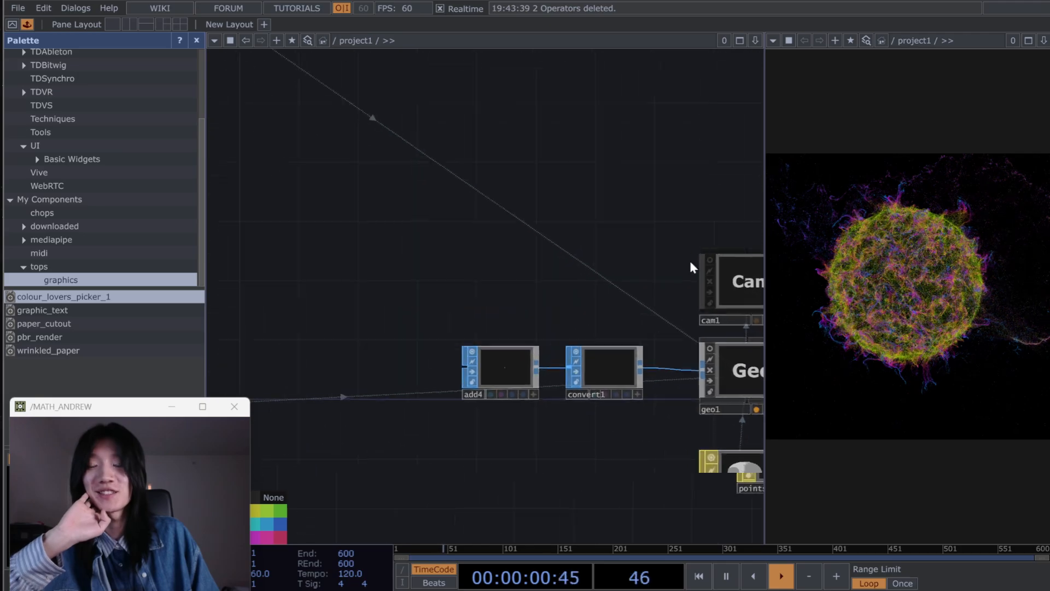
{"action": "scroll", "coordinate": [358, 295], "scroll_direction": "down", "scroll_amount": 5}
{"action": "left_click_drag", "start_coordinate": [522, 298], "coordinate": [751, 247]}
{"action": "scroll", "coordinate": [504, 328], "scroll_direction": "up", "scroll_amount": 5}
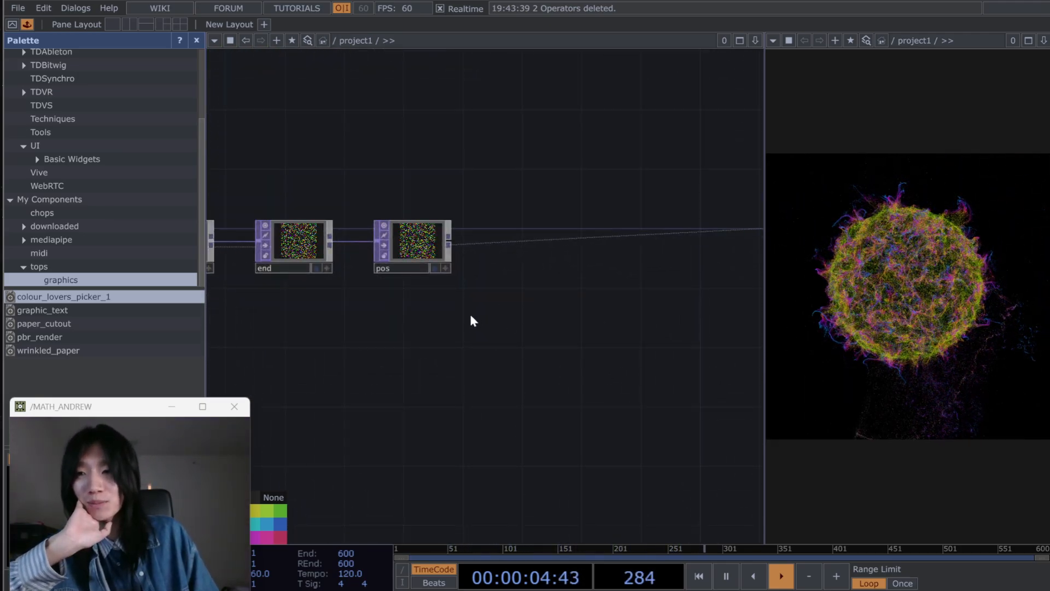
{"action": "left_click_drag", "start_coordinate": [378, 356], "coordinate": [538, 405]}
{"action": "left_click_drag", "start_coordinate": [415, 328], "coordinate": [553, 328]}
{"action": "scroll", "coordinate": [418, 218], "scroll_direction": "down", "scroll_amount": 5}
{"action": "left_click_drag", "start_coordinate": [418, 217], "coordinate": [577, 264]}
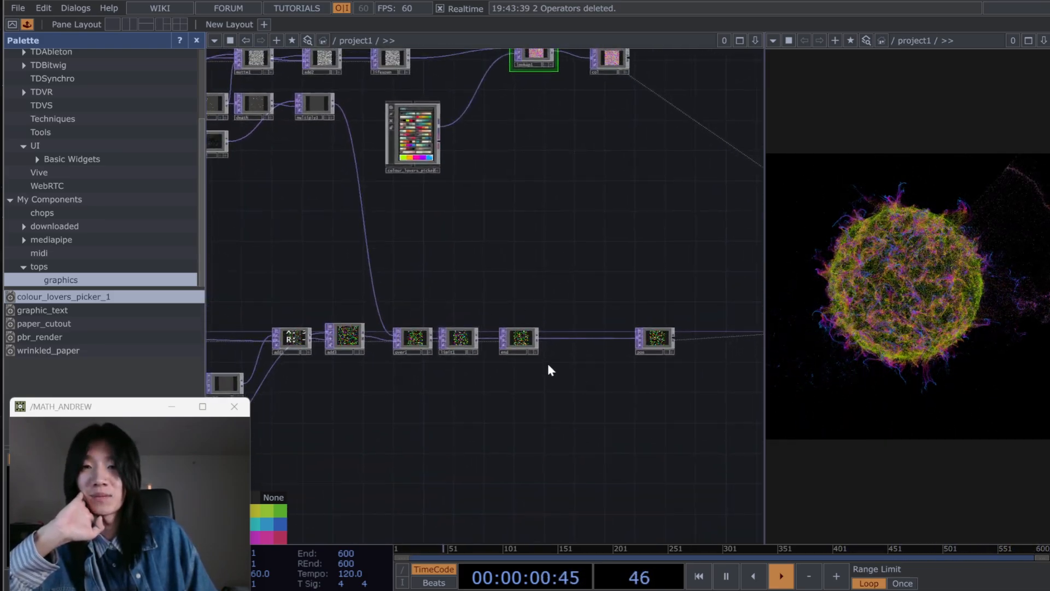
{"action": "scroll", "coordinate": [564, 372], "scroll_direction": "up", "scroll_amount": 5}
{"action": "left_click_drag", "start_coordinate": [572, 339], "coordinate": [635, 329]}
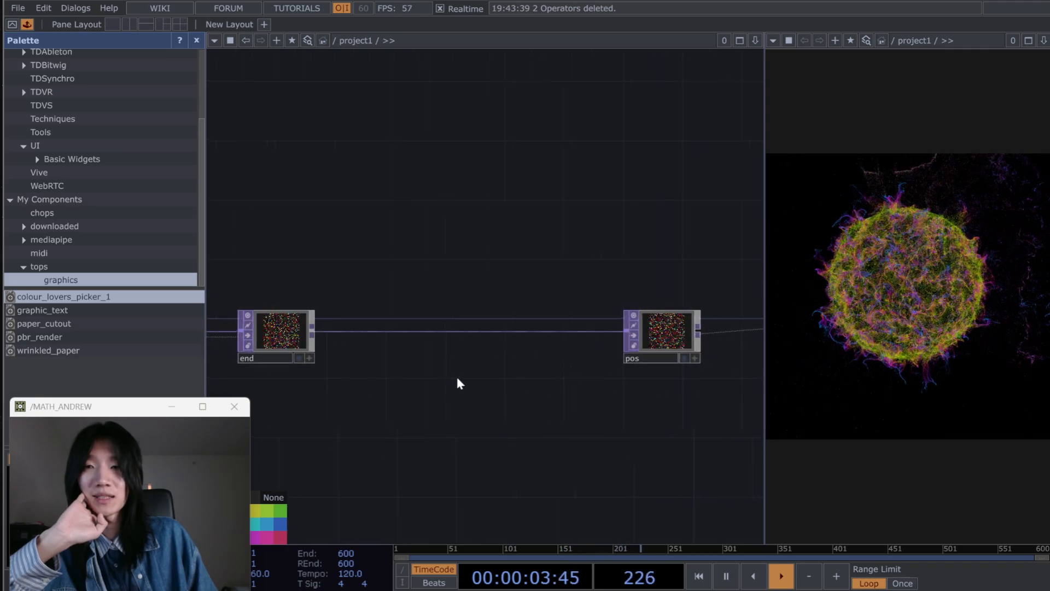
Step: Branch a new Math TOP off the end TOP's output and place it below the chain
{"action": "left_click", "coordinate": [376, 436]}
{"action": "type", "text": "math"}
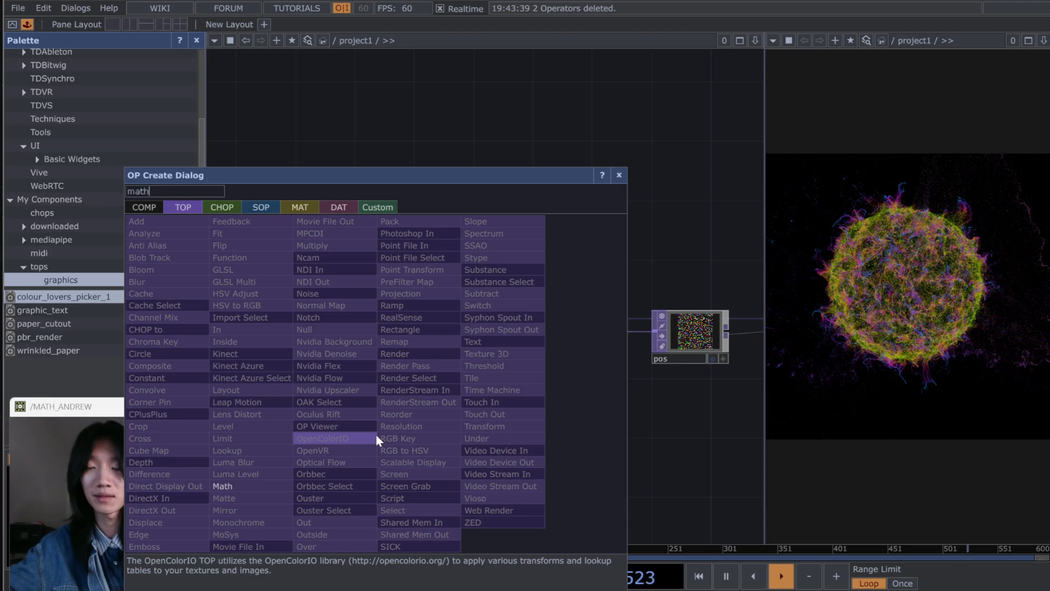
{"action": "key", "text": "Return"}
{"action": "left_click_drag", "start_coordinate": [377, 437], "coordinate": [394, 431]}
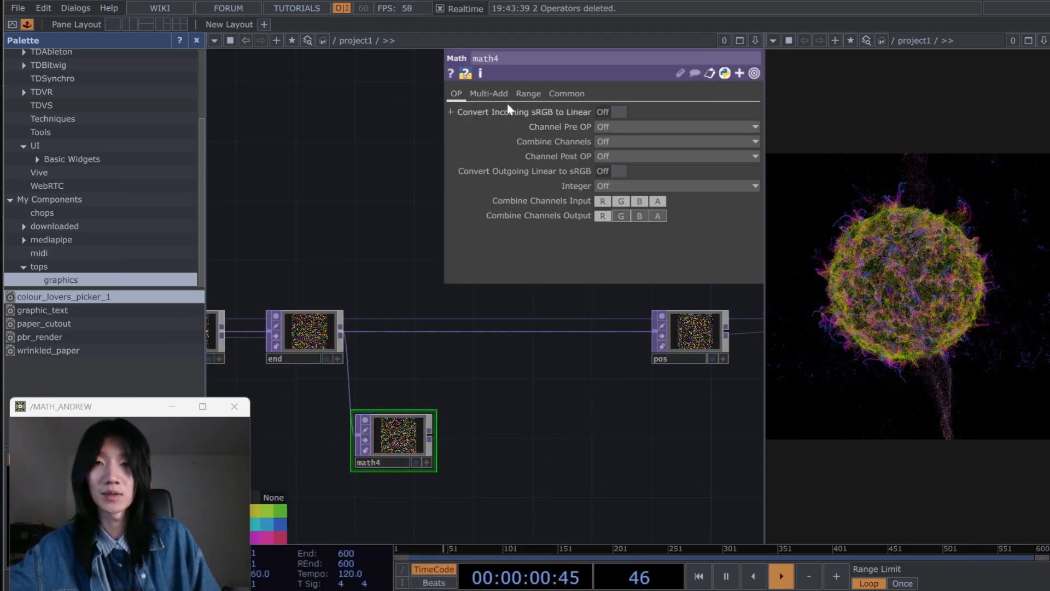
Step: Set the new Math TOP's Combine Channels operation to Length
{"action": "left_click", "coordinate": [489, 94]}
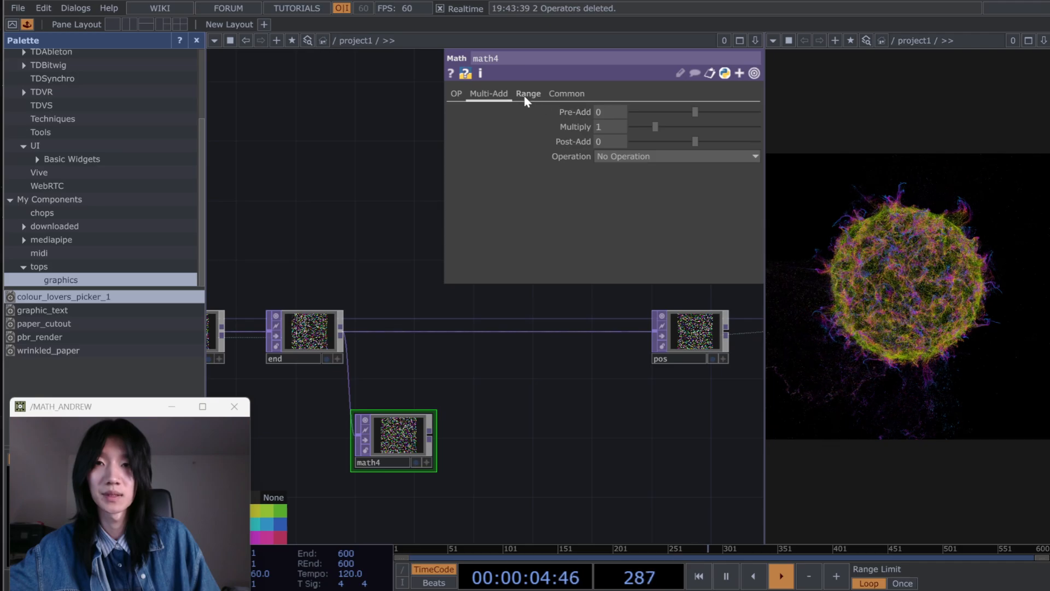
{"action": "left_click", "coordinate": [458, 94]}
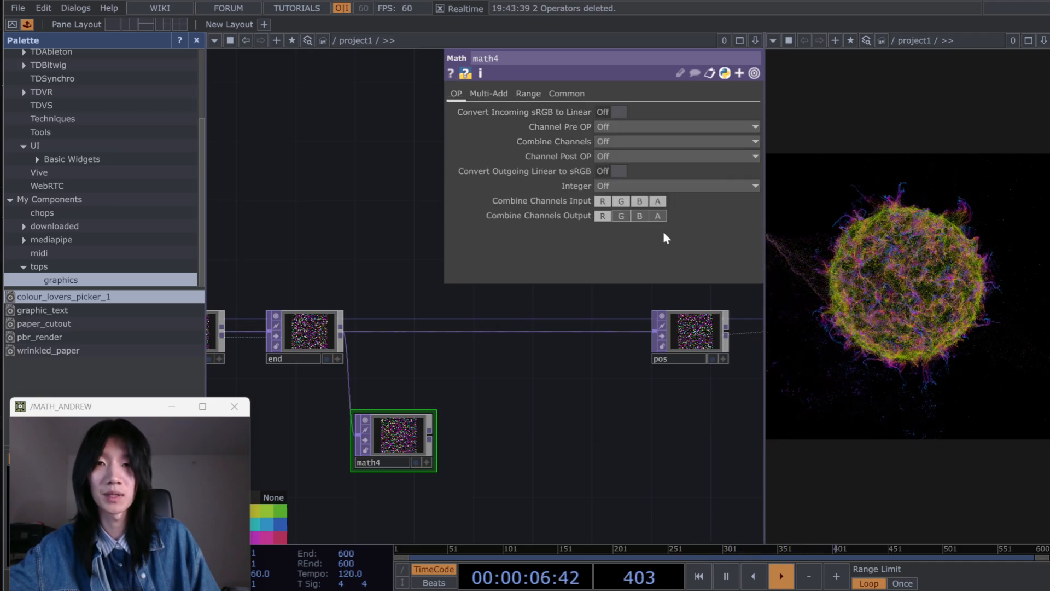
{"action": "left_click", "coordinate": [631, 143]}
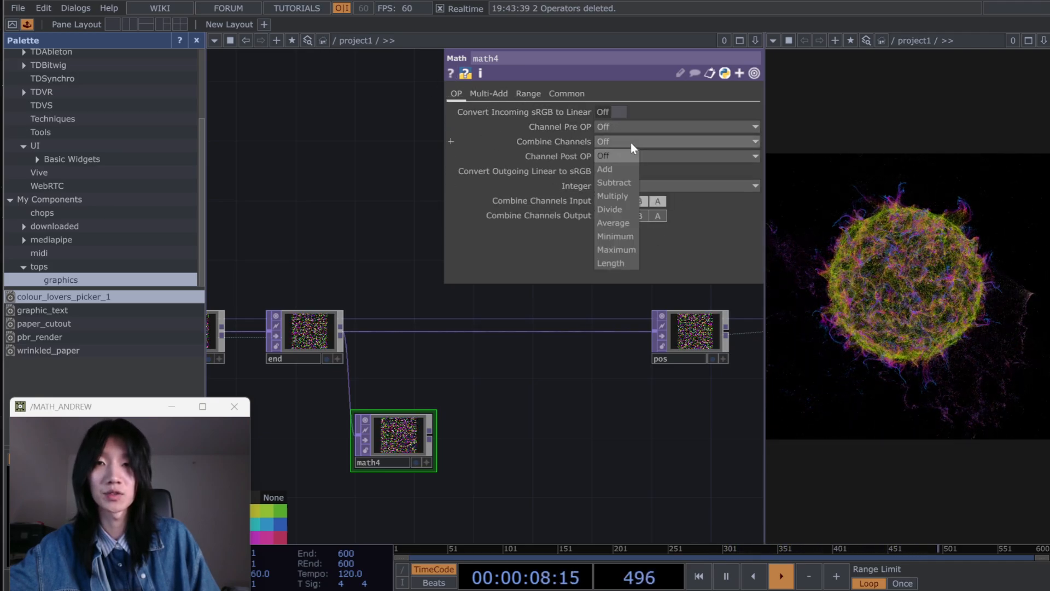
{"action": "left_click", "coordinate": [616, 261]}
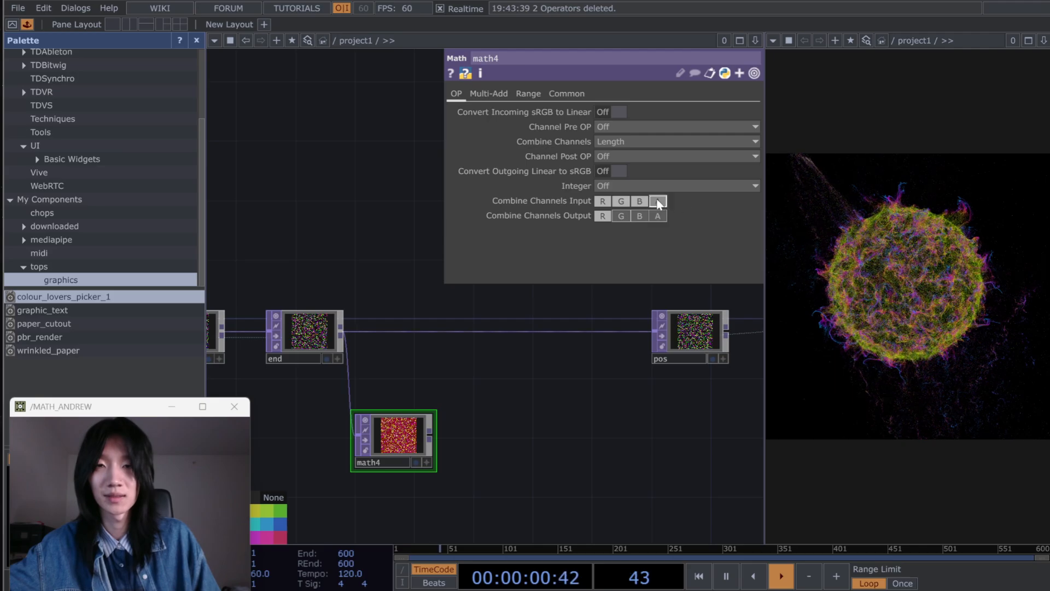
Step: Set math4's pixel format to 32-bit float (Mono)
{"action": "left_click", "coordinate": [566, 95]}
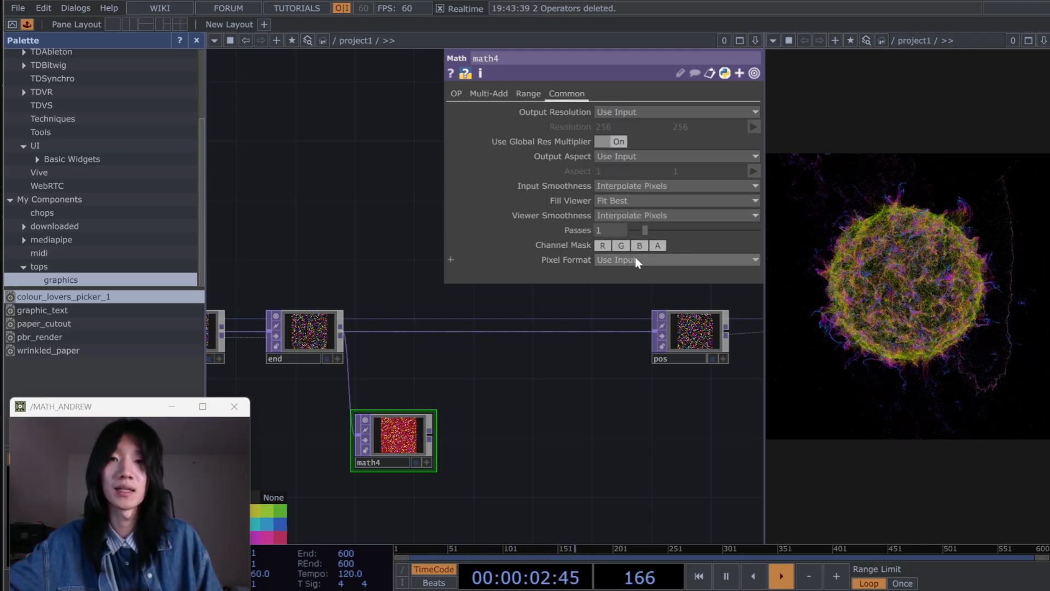
{"action": "left_click", "coordinate": [637, 261]}
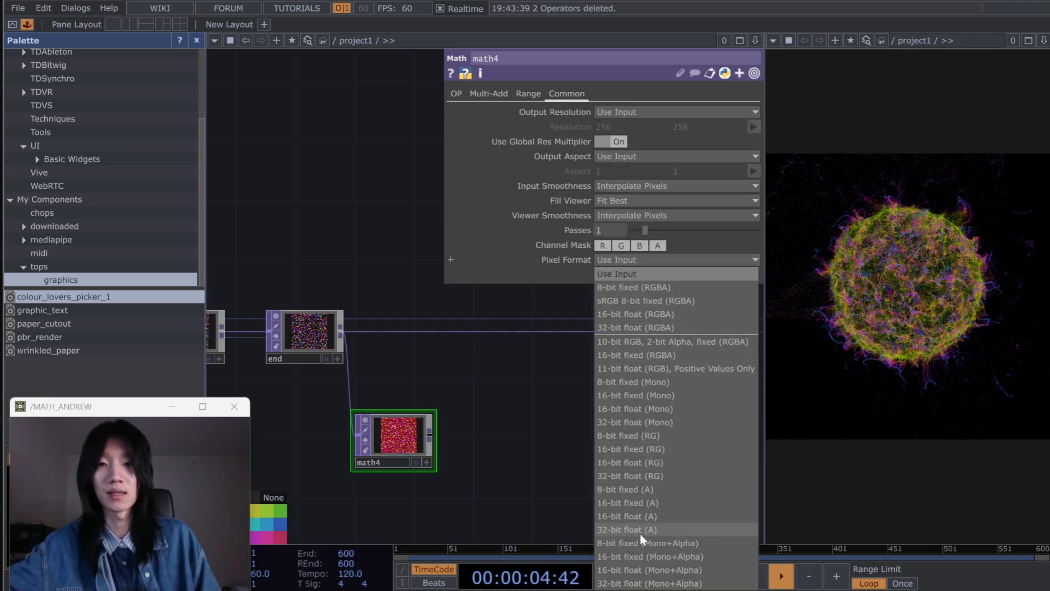
{"action": "left_click", "coordinate": [642, 421]}
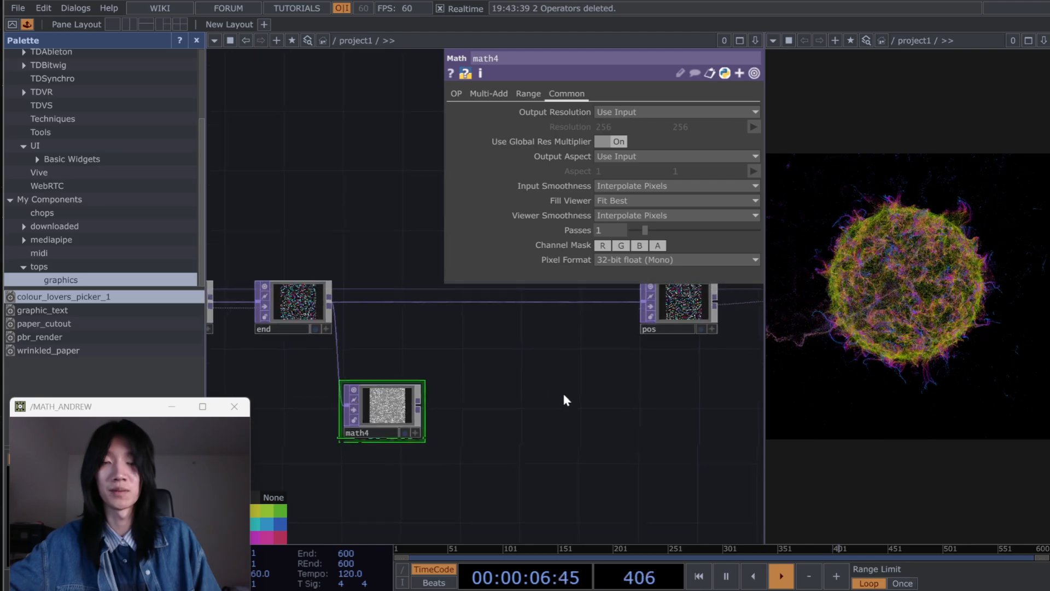
Step: Shift pos a little farther along and add a Threshold TOP after math4
{"action": "scroll", "coordinate": [486, 414], "scroll_direction": "down", "scroll_amount": 2}
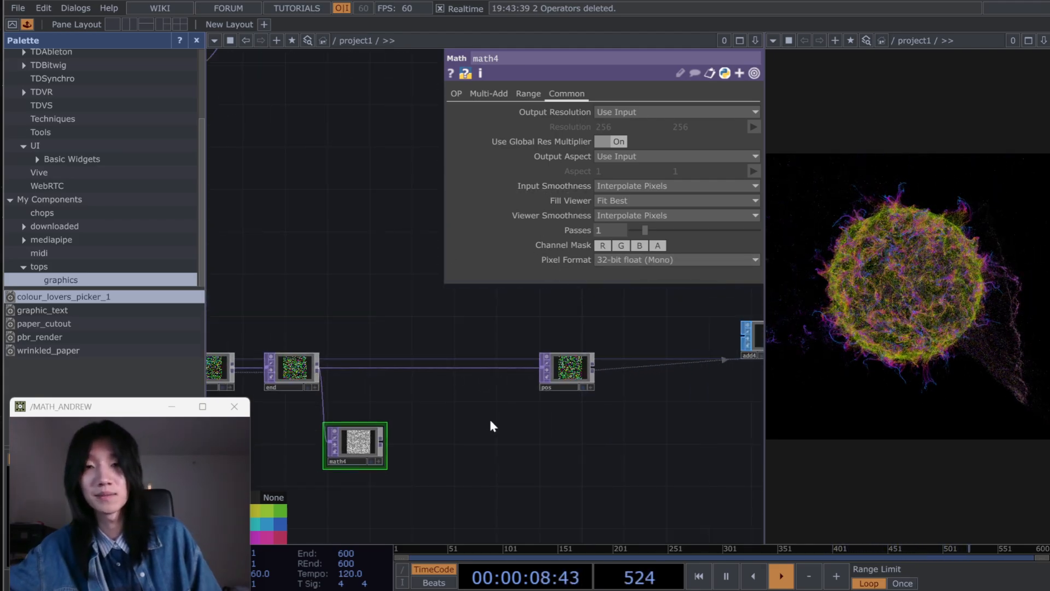
{"action": "left_click_drag", "start_coordinate": [567, 367], "coordinate": [610, 361]}
{"action": "left_click_drag", "start_coordinate": [441, 460], "coordinate": [462, 461]}
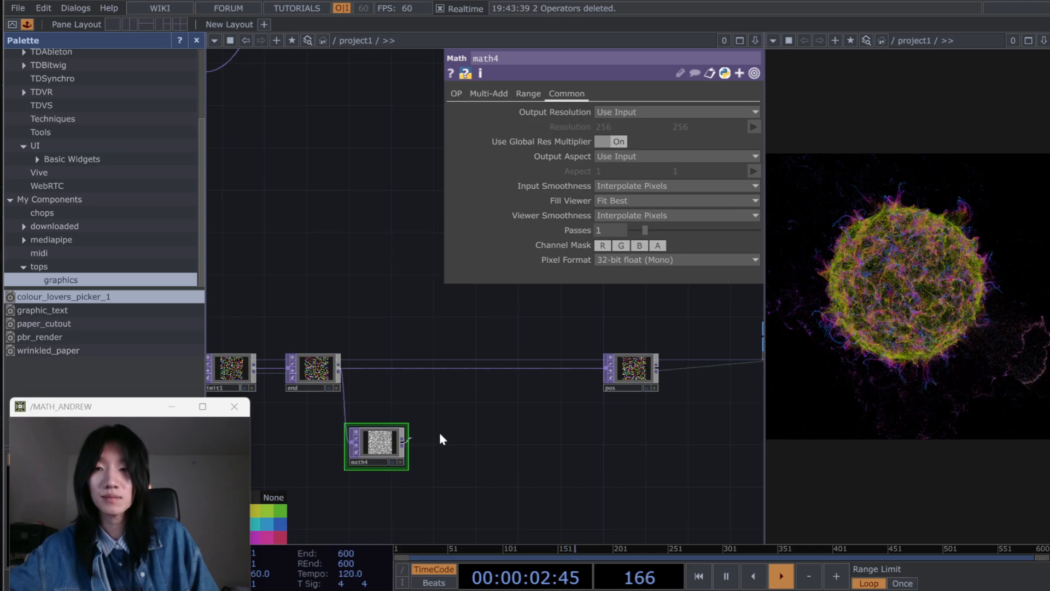
{"action": "key", "text": "Tab"}
{"action": "type", "text": "thre"}
{"action": "key", "text": "Return"}
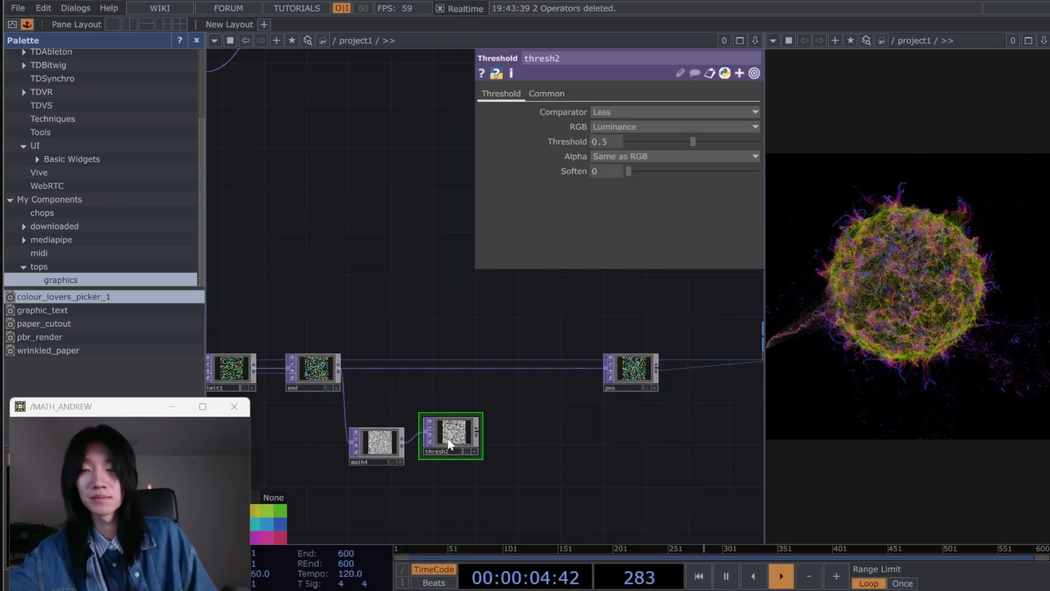
{"action": "left_click", "coordinate": [448, 438]}
Step: Reference the param attractor_r channel in thresh2's Threshold with the expression op('param')['attractor_r'] - 0.05
{"action": "scroll", "coordinate": [557, 350], "scroll_direction": "down", "scroll_amount": 4}
{"action": "left_click_drag", "start_coordinate": [557, 349], "coordinate": [592, 366]}
{"action": "left_click_drag", "start_coordinate": [416, 335], "coordinate": [727, 336]}
{"action": "scroll", "coordinate": [473, 340], "scroll_direction": "up", "scroll_amount": 7}
{"action": "scroll", "coordinate": [482, 346], "scroll_direction": "up", "scroll_amount": 2}
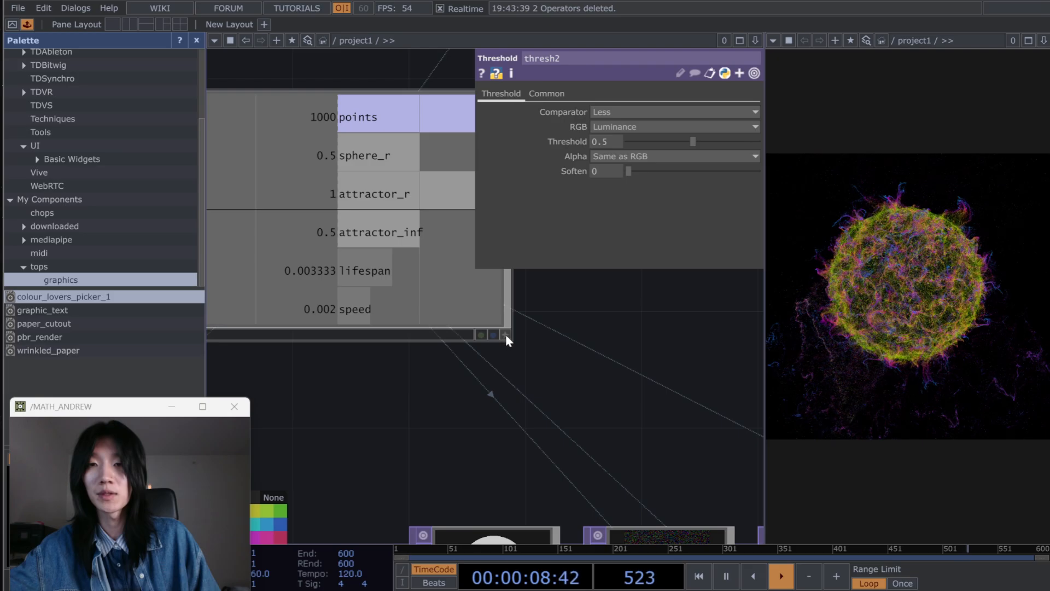
{"action": "scroll", "coordinate": [377, 249], "scroll_direction": "up", "scroll_amount": 1}
{"action": "left_click_drag", "start_coordinate": [377, 248], "coordinate": [615, 138]}
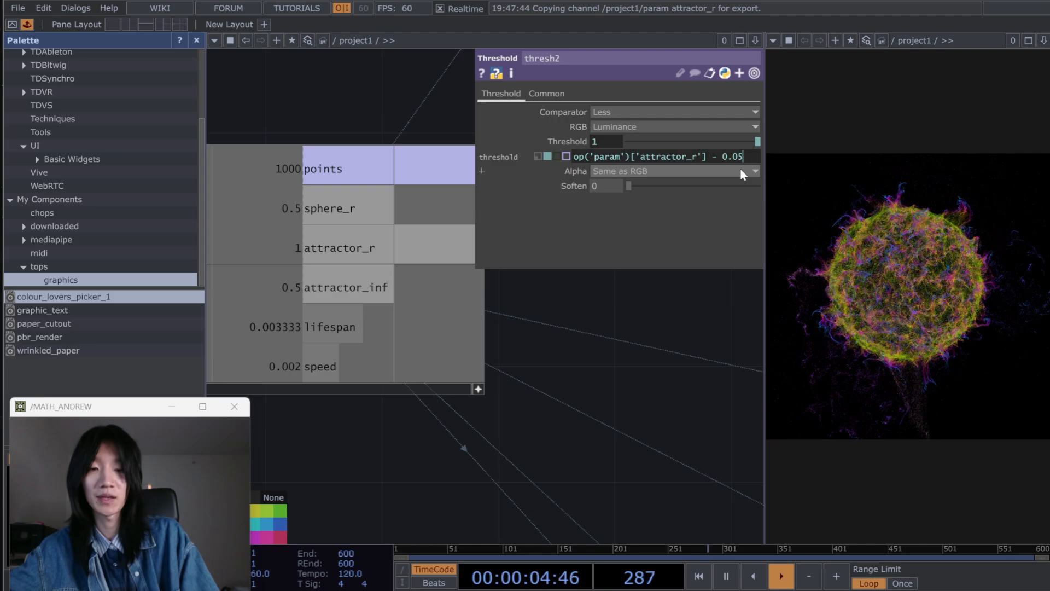
{"action": "key", "text": "p"}
Step: Add a Multiply TOP fed by the output of thresh2
{"action": "scroll", "coordinate": [667, 348], "scroll_direction": "down", "scroll_amount": 3}
{"action": "scroll", "coordinate": [667, 348], "scroll_direction": "down", "scroll_amount": 1}
{"action": "left_click_drag", "start_coordinate": [667, 348], "coordinate": [351, 220]}
{"action": "left_click_drag", "start_coordinate": [615, 242], "coordinate": [334, 182]}
{"action": "left_click_drag", "start_coordinate": [704, 429], "coordinate": [514, 405]}
{"action": "left_click_drag", "start_coordinate": [684, 360], "coordinate": [534, 366]}
{"action": "scroll", "coordinate": [535, 369], "scroll_direction": "up", "scroll_amount": 3}
{"action": "left_click_drag", "start_coordinate": [468, 395], "coordinate": [296, 460]}
{"action": "left_click_drag", "start_coordinate": [599, 253], "coordinate": [630, 253]}
{"action": "left_click_drag", "start_coordinate": [391, 350], "coordinate": [468, 235]}
{"action": "left_click", "coordinate": [467, 236]}
{"action": "type", "text": "mu"}
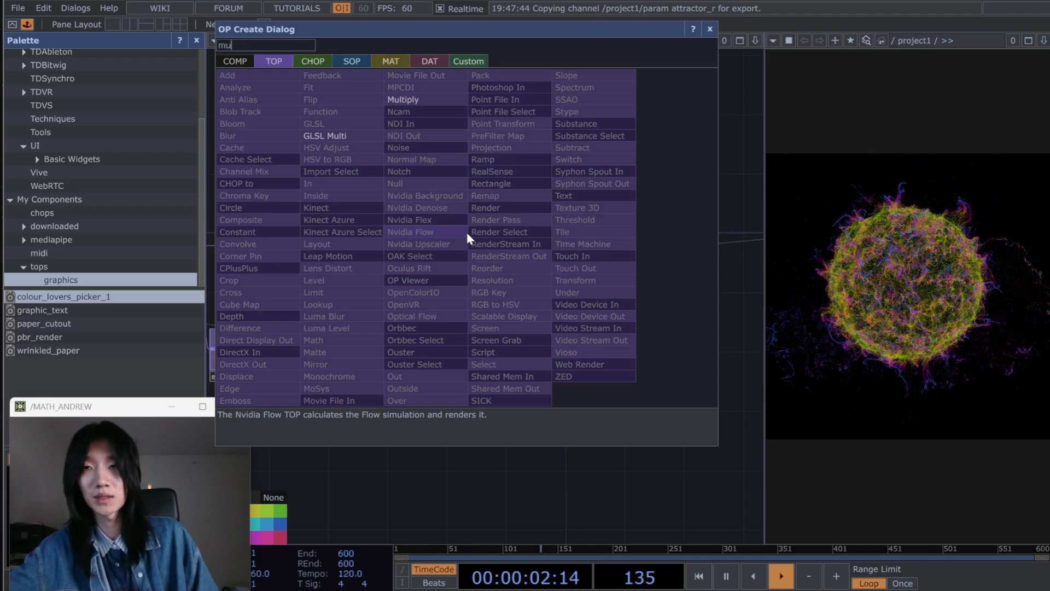
{"action": "left_click", "coordinate": [419, 101]}
{"action": "left_click", "coordinate": [477, 203]}
{"action": "left_click_drag", "start_coordinate": [291, 271], "coordinate": [445, 310]}
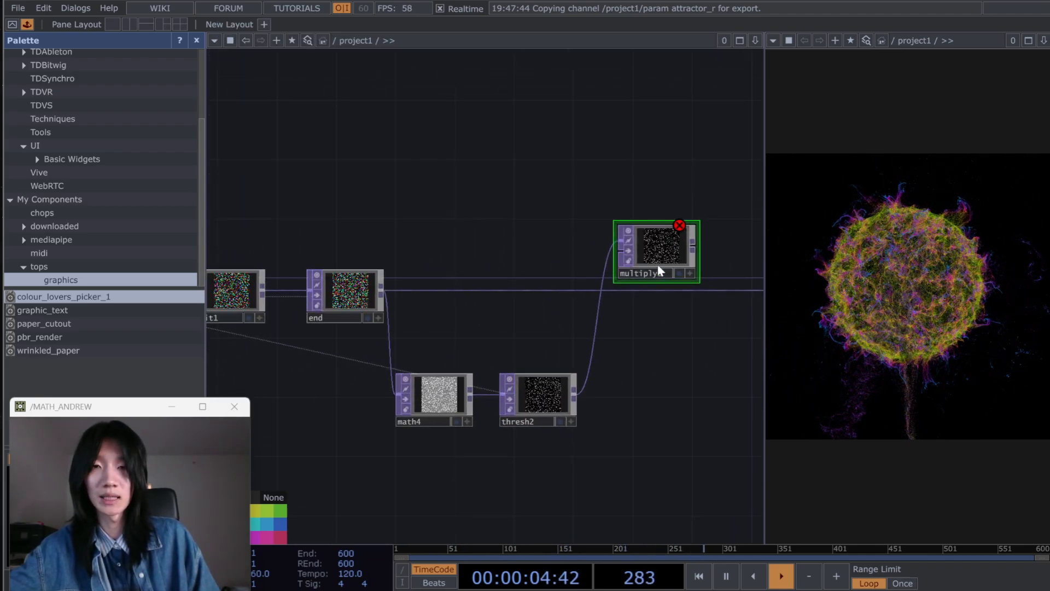
Step: Connect end to the Multiply TOP as well and place the Multiply TOP in the chain so it feeds pos
{"action": "left_click_drag", "start_coordinate": [382, 290], "coordinate": [619, 254]}
{"action": "left_click_drag", "start_coordinate": [694, 247], "coordinate": [685, 308]}
{"action": "left_click_drag", "start_coordinate": [707, 393], "coordinate": [633, 399]}
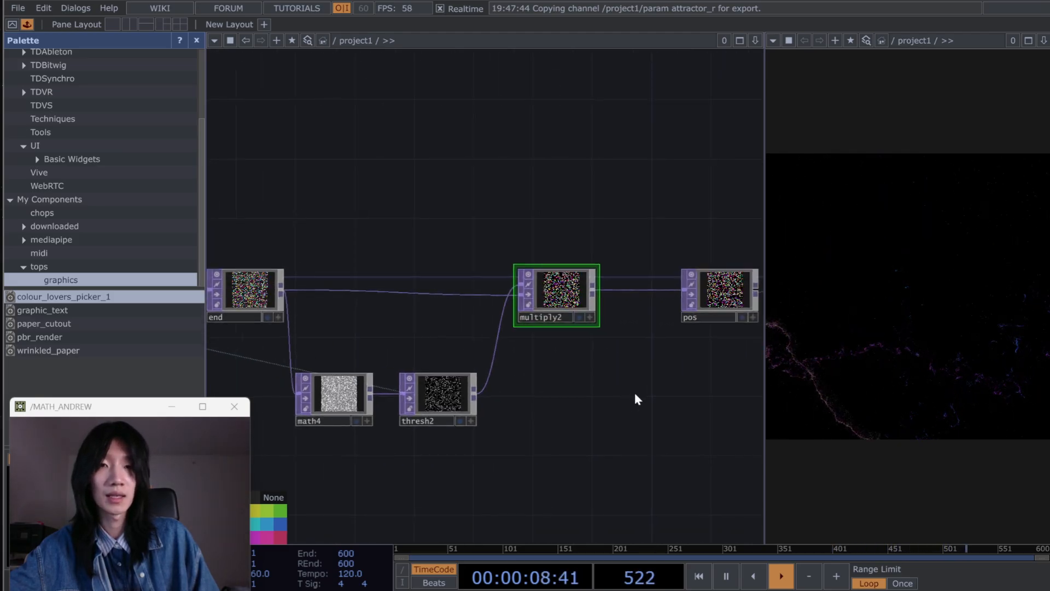
{"action": "left_click_drag", "start_coordinate": [571, 301], "coordinate": [586, 302]}
{"action": "left_click", "coordinate": [450, 400]}
{"action": "key", "text": "p"}
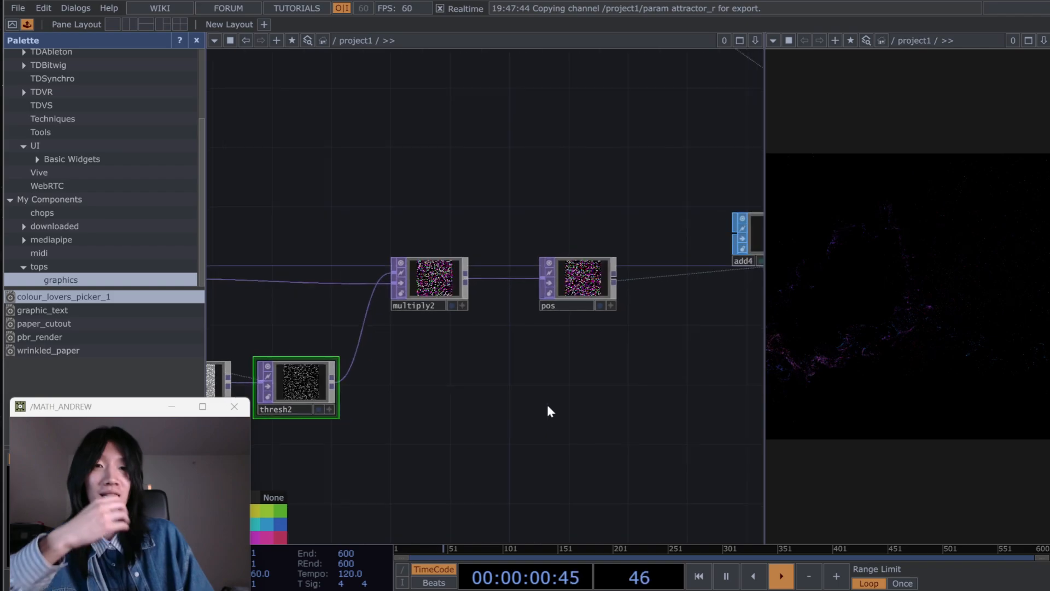
Step: Activate the cam1 viewer so it displays the rendered particle scene
{"action": "scroll", "coordinate": [694, 414], "scroll_direction": "down", "scroll_amount": 1}
{"action": "left_click_drag", "start_coordinate": [702, 415], "coordinate": [465, 385]}
{"action": "scroll", "coordinate": [465, 385], "scroll_direction": "down", "scroll_amount": 1}
{"action": "left_click_drag", "start_coordinate": [718, 225], "coordinate": [583, 247]}
{"action": "scroll", "coordinate": [582, 251], "scroll_direction": "up", "scroll_amount": 3}
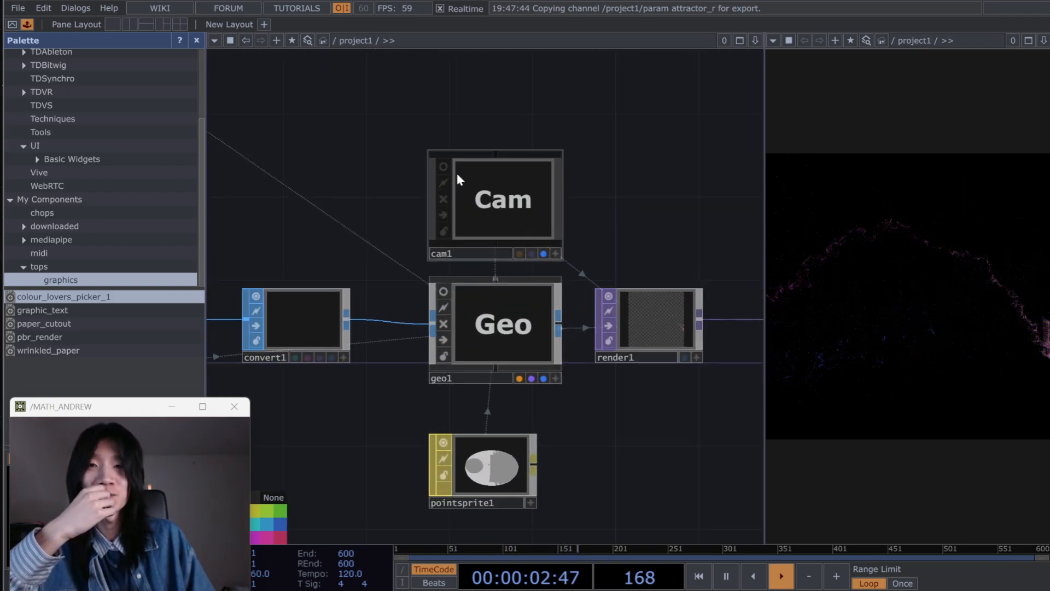
{"action": "left_click", "coordinate": [553, 240]}
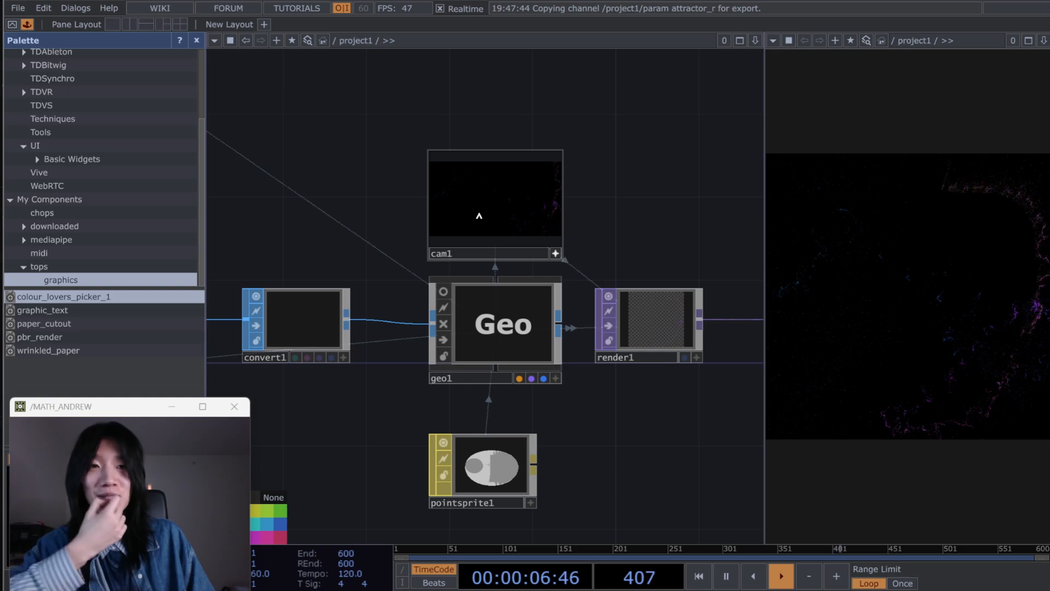
Step: Make three copies of attractor1 and stack them beneath the original, fed by select3 and select4
{"action": "scroll", "coordinate": [438, 416], "scroll_direction": "down", "scroll_amount": 4}
{"action": "scroll", "coordinate": [367, 463], "scroll_direction": "down", "scroll_amount": 1}
{"action": "left_click_drag", "start_coordinate": [369, 460], "coordinate": [687, 344]}
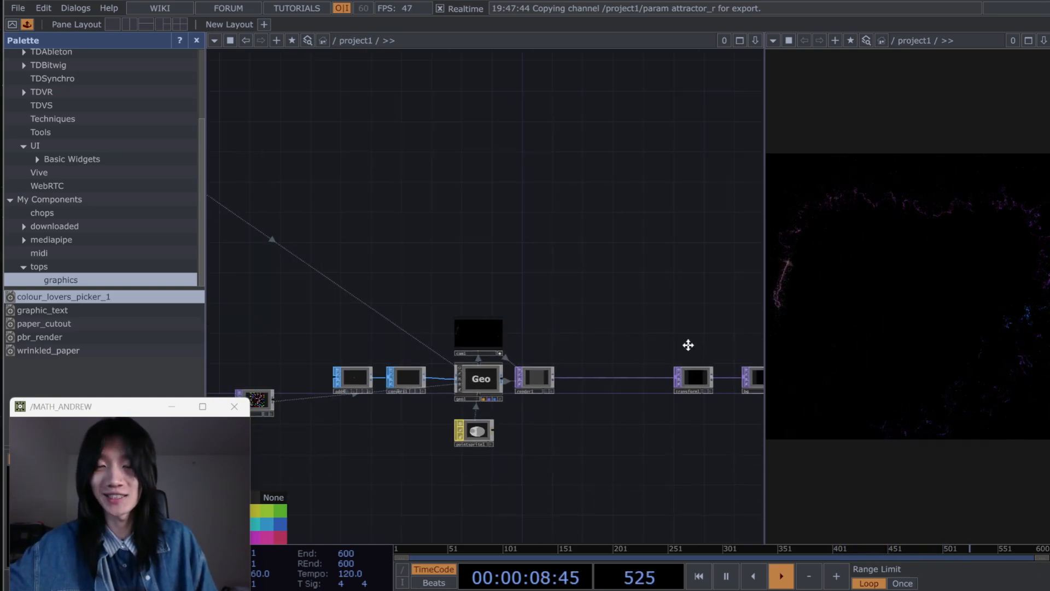
{"action": "left_click_drag", "start_coordinate": [509, 449], "coordinate": [679, 356]}
{"action": "left_click_drag", "start_coordinate": [340, 382], "coordinate": [571, 317]}
{"action": "scroll", "coordinate": [457, 304], "scroll_direction": "up", "scroll_amount": 3}
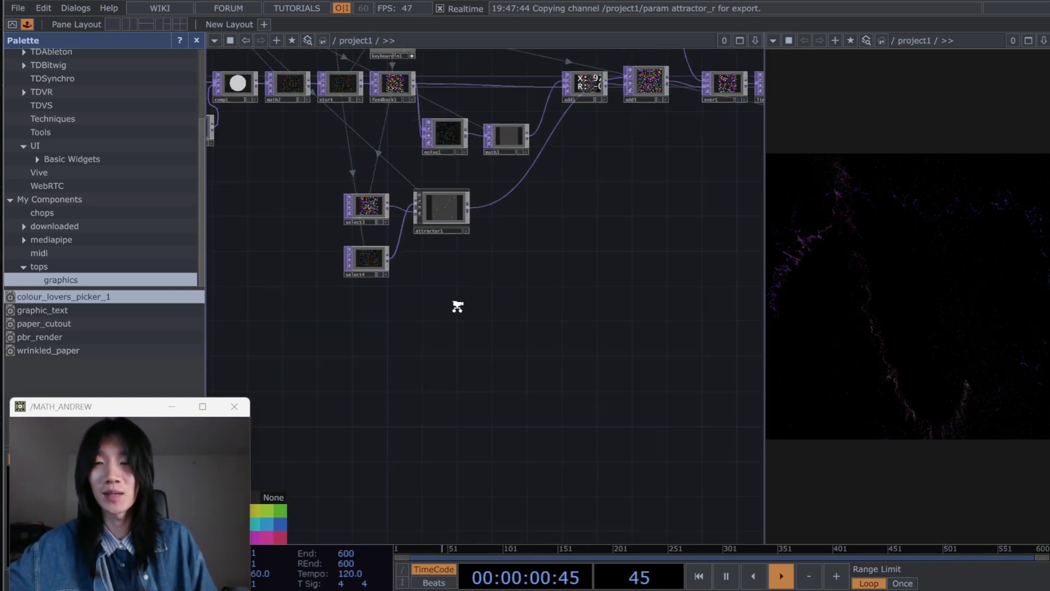
{"action": "left_click", "coordinate": [449, 177]}
{"action": "key", "text": "ctrl+c"}
{"action": "key", "text": "ctrl+v"}
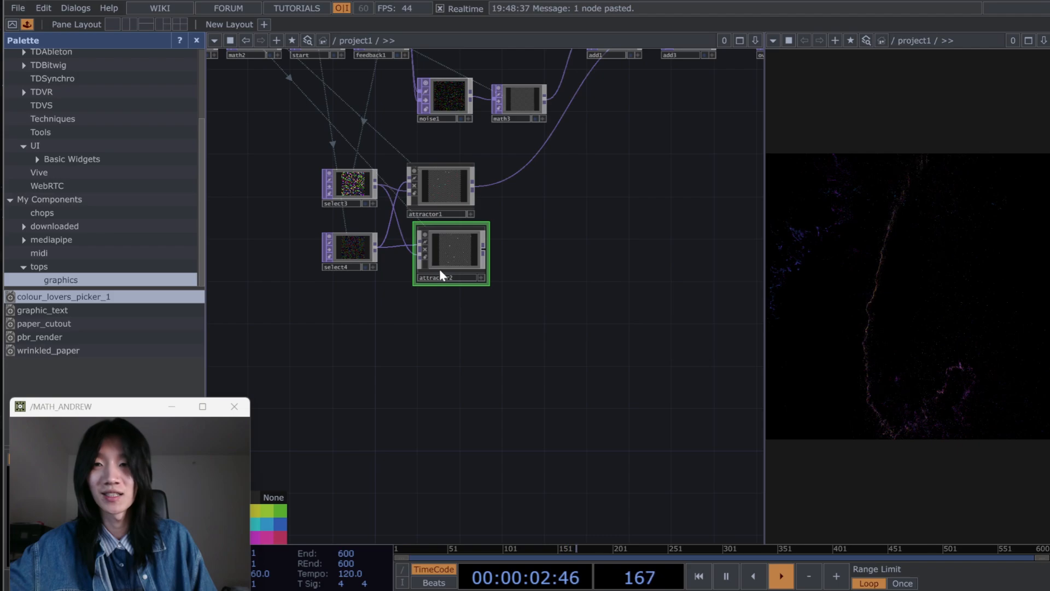
{"action": "key", "text": "ctrl+v"}
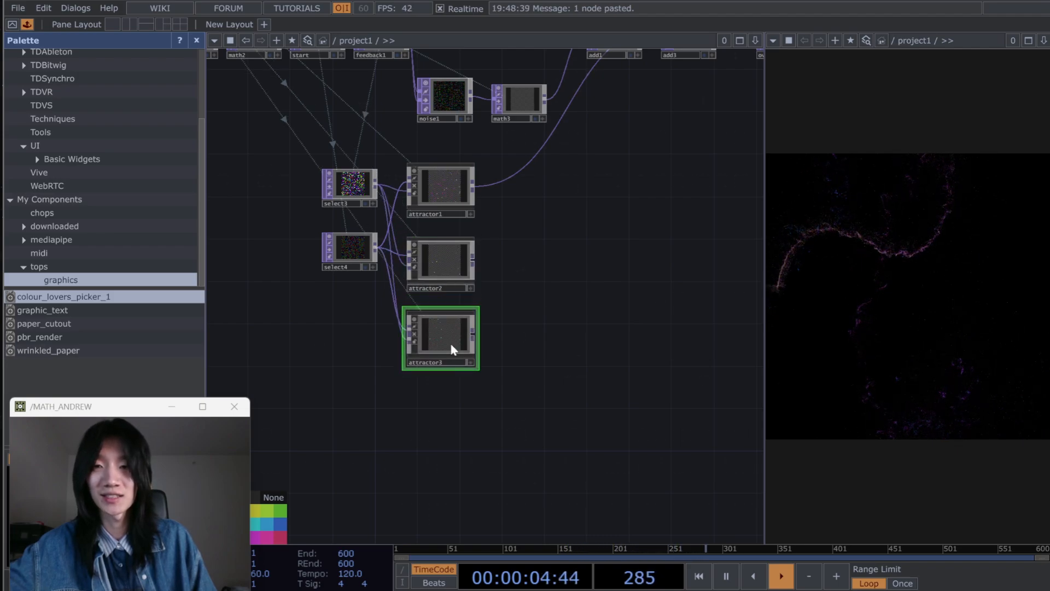
{"action": "key", "text": "ctrl+v"}
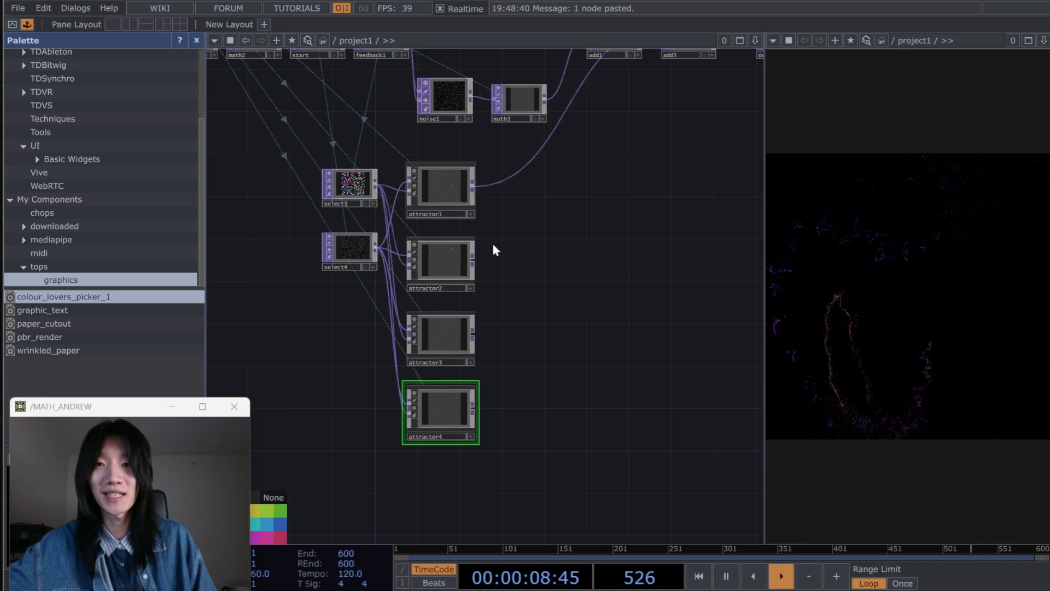
Step: Add a Composite TOP beside the attractors and feed it with the outputs of attractor1 through attractor4
{"action": "key", "text": "Tab"}
{"action": "type", "text": "co"}
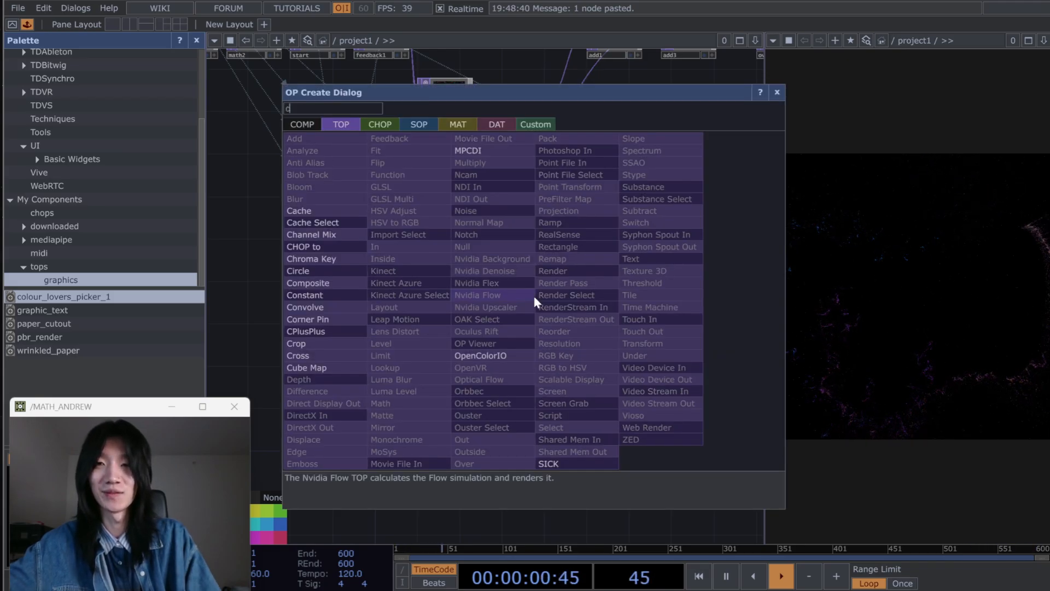
{"action": "left_click", "coordinate": [323, 292]}
{"action": "left_click", "coordinate": [562, 294]}
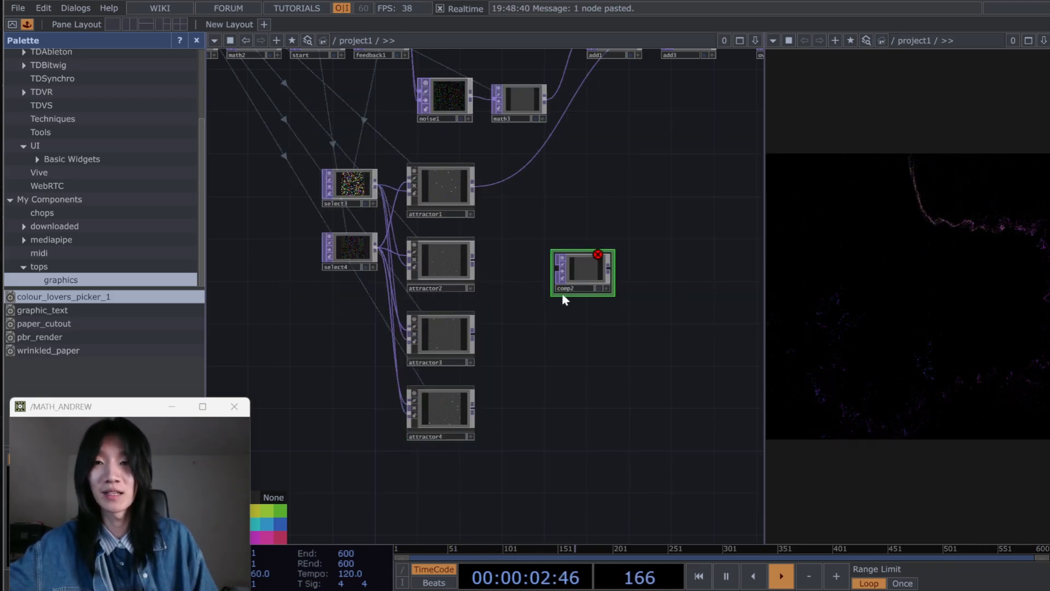
{"action": "right_click_drag", "start_coordinate": [484, 479], "coordinate": [412, 166]}
{"action": "left_click_drag", "start_coordinate": [472, 186], "coordinate": [550, 277]}
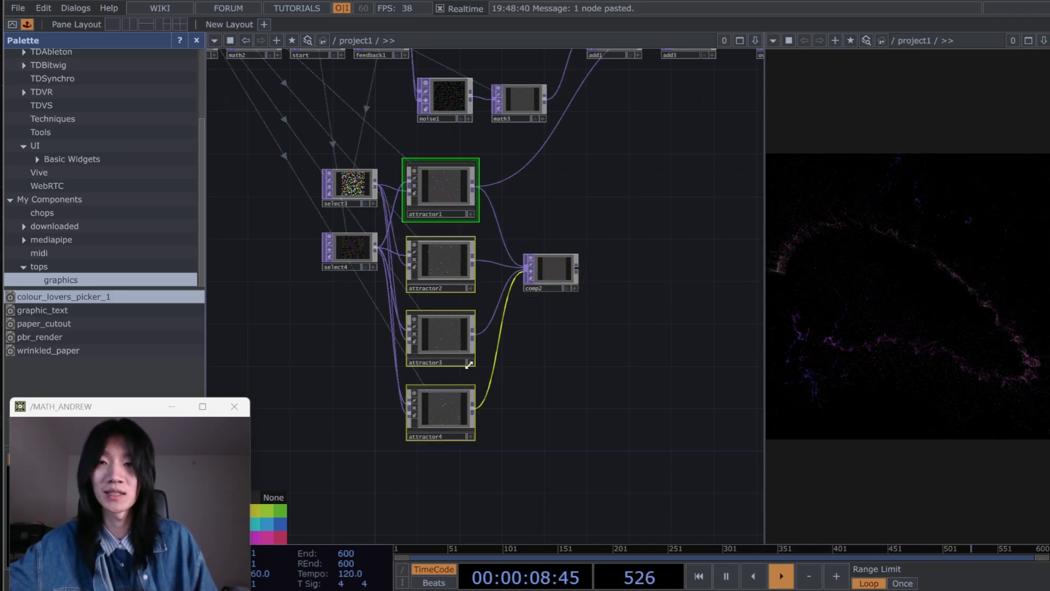
Step: Change the blend Operation of comp2 that combines the four attractor outputs
{"action": "left_click", "coordinate": [547, 270]}
{"action": "key", "text": "p"}
{"action": "left_click_drag", "start_coordinate": [610, 411], "coordinate": [468, 432]}
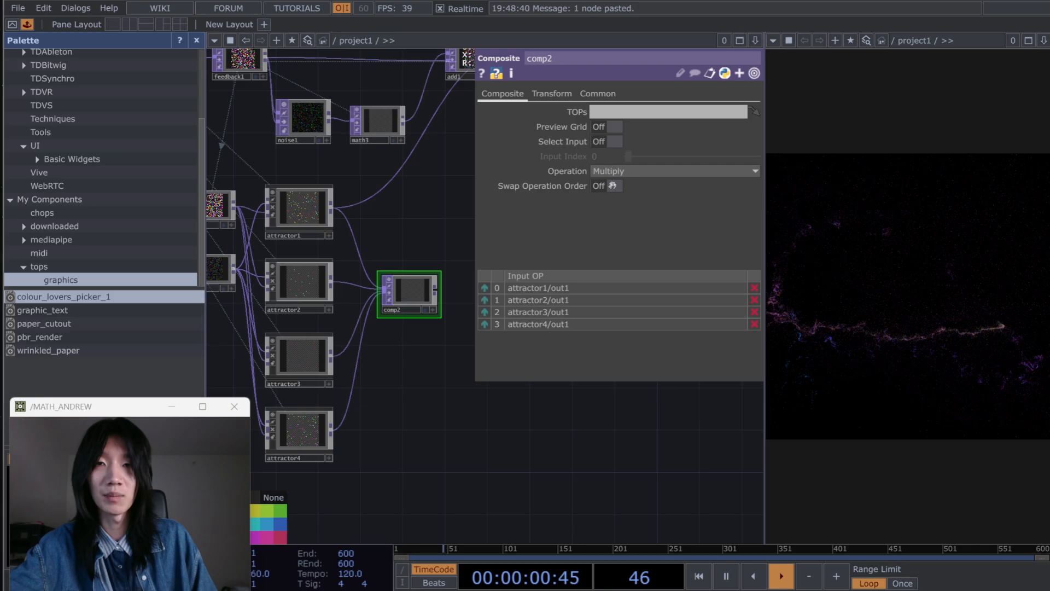
{"action": "left_click", "coordinate": [693, 171]}
{"action": "left_click", "coordinate": [616, 187]}
{"action": "left_click_drag", "start_coordinate": [463, 378], "coordinate": [384, 394]}
{"action": "key", "text": "p"}
{"action": "left_click_drag", "start_coordinate": [408, 279], "coordinate": [401, 321]}
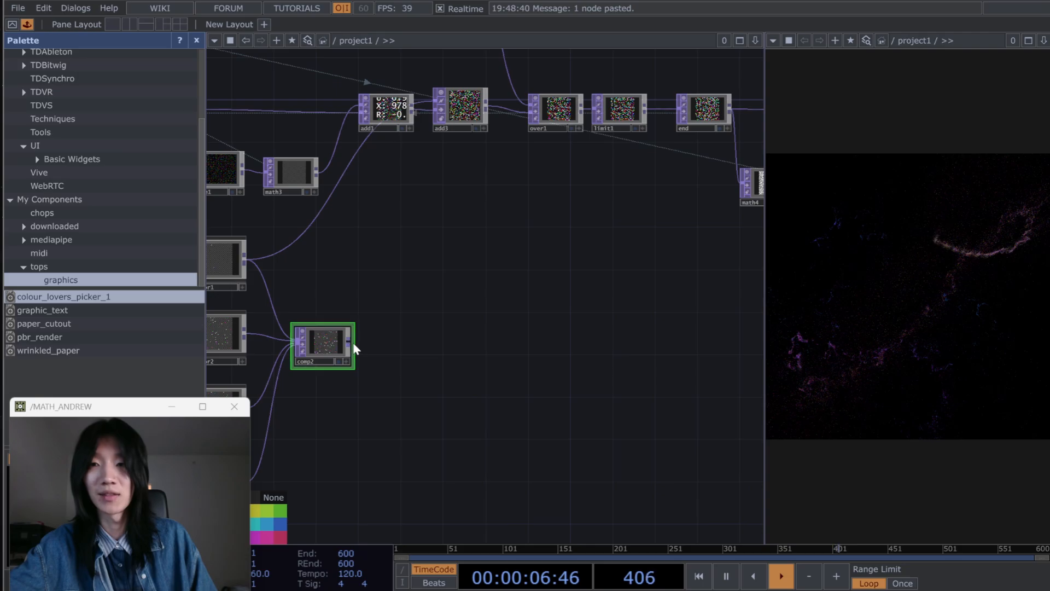
Step: Reroute the attractor1 connection into add1 so that it comes from comp2 instead
{"action": "left_click_drag", "start_coordinate": [286, 241], "coordinate": [349, 341]}
{"action": "left_click_drag", "start_coordinate": [529, 339], "coordinate": [330, 404]}
{"action": "scroll", "coordinate": [542, 295], "scroll_direction": "up", "scroll_amount": 4}
{"action": "left_click_drag", "start_coordinate": [520, 293], "coordinate": [579, 471]}
{"action": "scroll", "coordinate": [496, 183], "scroll_direction": "up", "scroll_amount": 1}
{"action": "scroll", "coordinate": [496, 184], "scroll_direction": "up", "scroll_amount": 2}
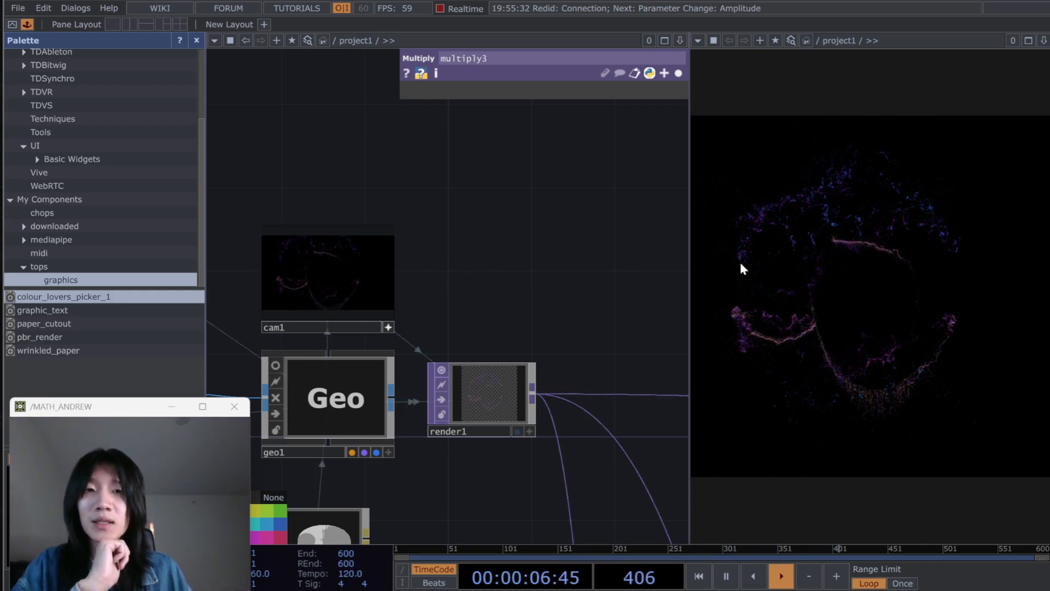
Step: Follow the network from render1 down to the finished threshold, multiply, level, blur and bloom post-processing chain
{"action": "left_click", "coordinate": [440, 8]}
{"action": "left_click", "coordinate": [440, 8]}
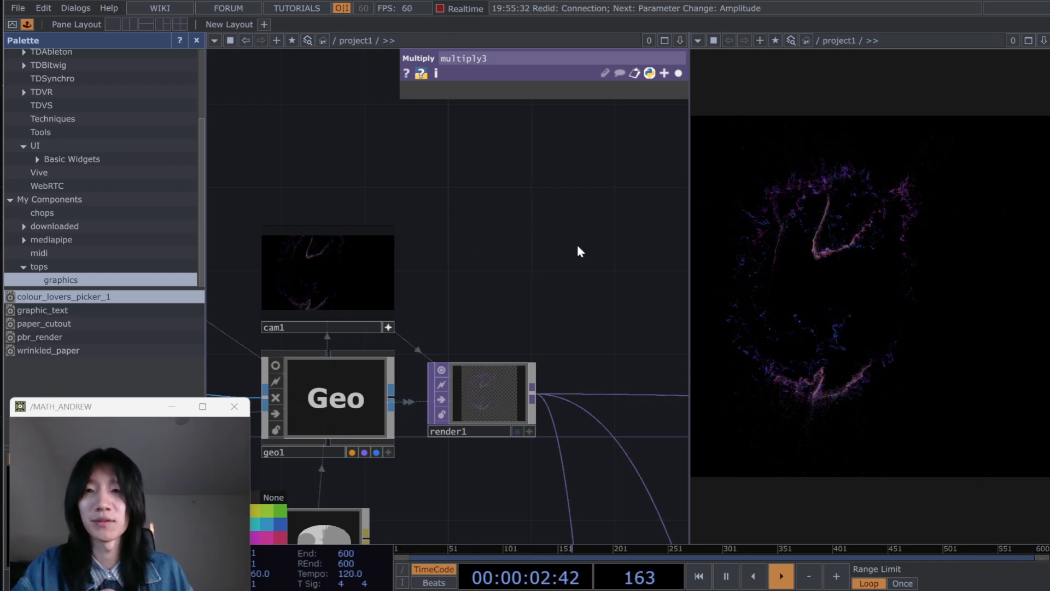
{"action": "left_click_drag", "start_coordinate": [577, 245], "coordinate": [503, 230]}
{"action": "scroll", "coordinate": [508, 230], "scroll_direction": "down", "scroll_amount": 2}
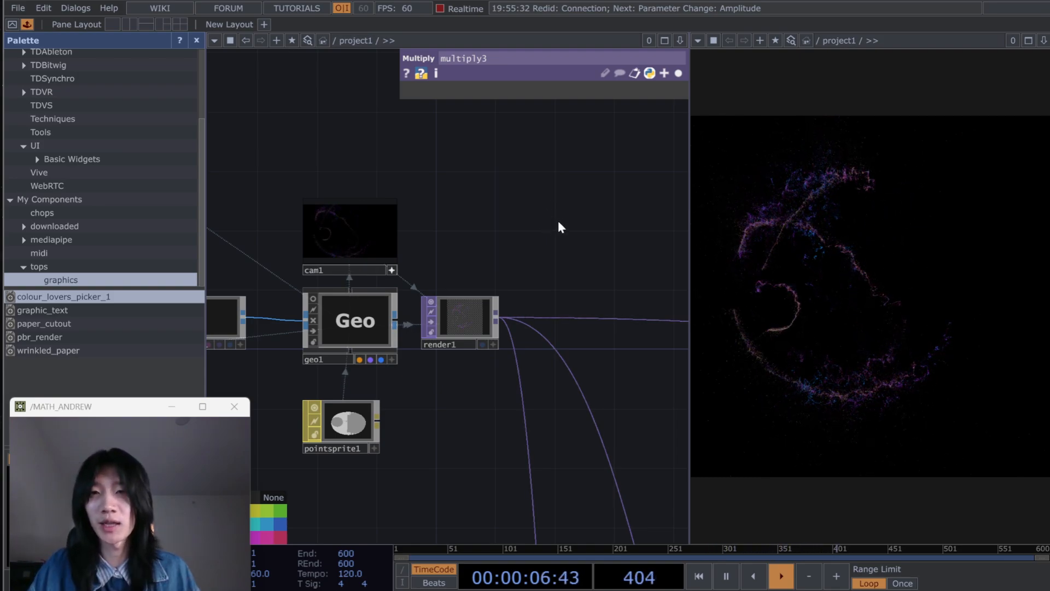
{"action": "left_click_drag", "start_coordinate": [563, 213], "coordinate": [431, 112]}
{"action": "scroll", "coordinate": [481, 192], "scroll_direction": "down", "scroll_amount": 3}
{"action": "left_click_drag", "start_coordinate": [438, 186], "coordinate": [418, 135]}
{"action": "left_click_drag", "start_coordinate": [467, 209], "coordinate": [410, 104]}
{"action": "left_click_drag", "start_coordinate": [451, 182], "coordinate": [412, 214]}
{"action": "left_click_drag", "start_coordinate": [494, 242], "coordinate": [434, 204]}
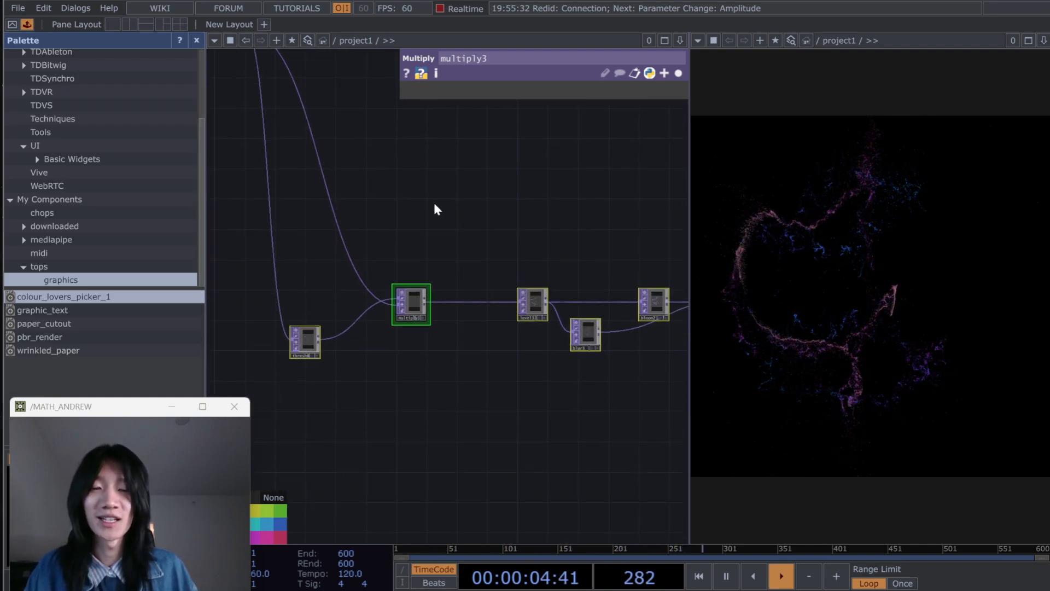
Step: Show all parameters of multiply3, examine the settings of level3, and trace the finished chain back to render1
{"action": "left_click", "coordinate": [678, 73]}
{"action": "left_click_drag", "start_coordinate": [522, 176], "coordinate": [610, 289]}
{"action": "left_click_drag", "start_coordinate": [478, 304], "coordinate": [512, 300]}
{"action": "left_click_drag", "start_coordinate": [362, 437], "coordinate": [198, 479]}
{"action": "left_click_drag", "start_coordinate": [500, 445], "coordinate": [385, 439]}
{"action": "left_click_drag", "start_coordinate": [219, 318], "coordinate": [396, 303]}
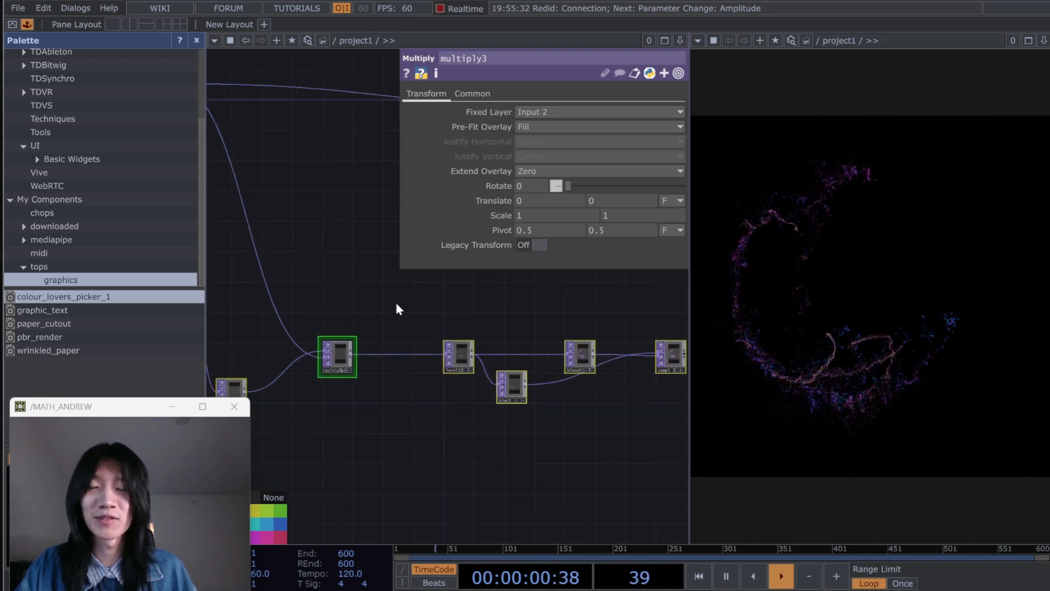
{"action": "mouse_move", "coordinate": [368, 400]}
{"action": "left_mouse_down"}
{"action": "mouse_move", "coordinate": [478, 396]}
{"action": "mouse_move", "coordinate": [359, 405]}
{"action": "left_mouse_up"}
{"action": "left_click", "coordinate": [454, 361]}
{"action": "left_click_drag", "start_coordinate": [558, 424], "coordinate": [456, 425]}
{"action": "left_click_drag", "start_coordinate": [354, 405], "coordinate": [436, 398]}
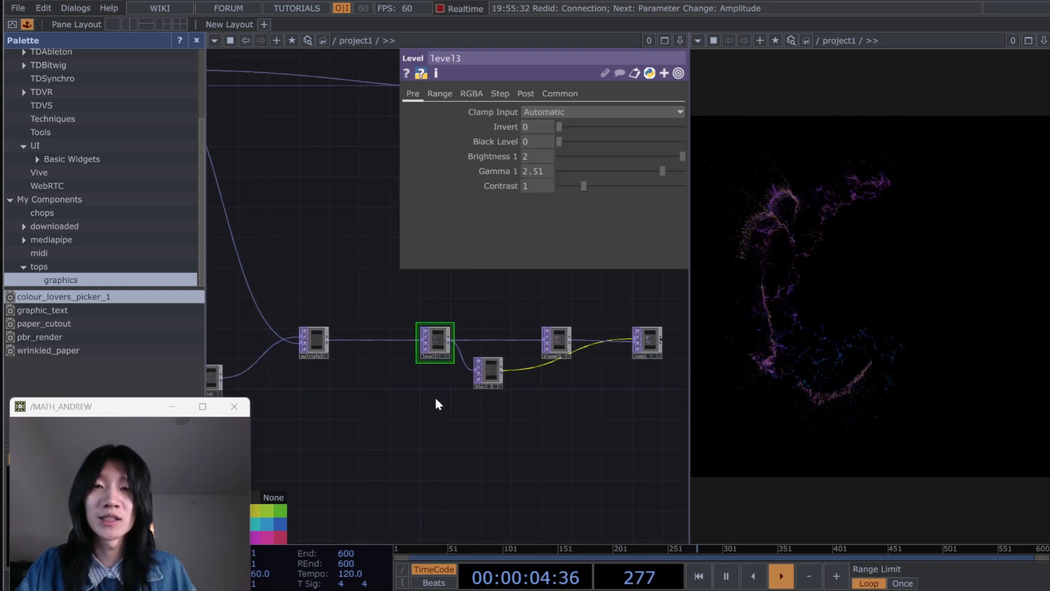
{"action": "left_click_drag", "start_coordinate": [375, 311], "coordinate": [464, 350]}
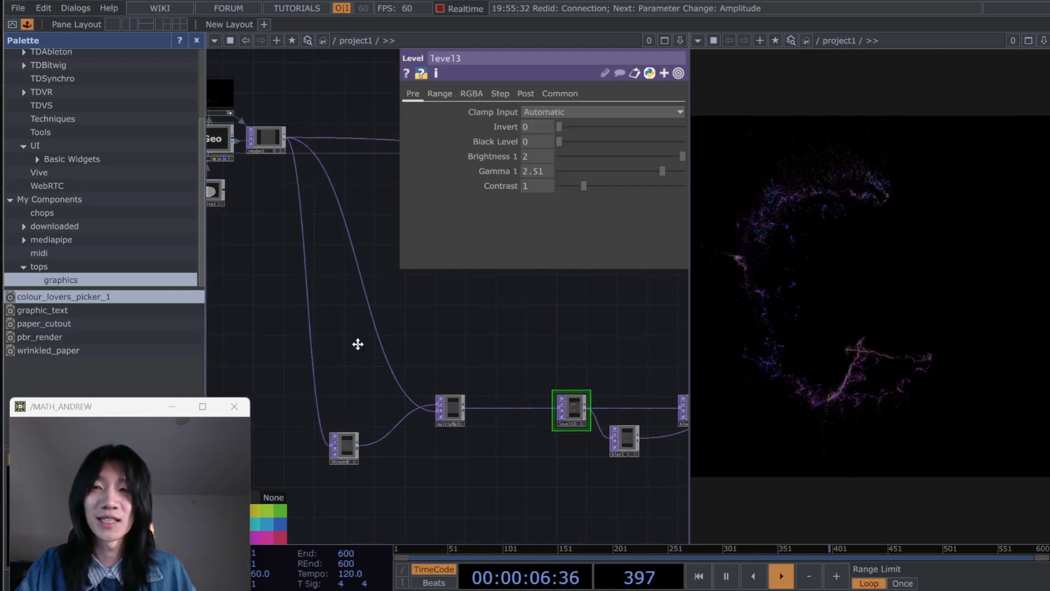
{"action": "left_click_drag", "start_coordinate": [356, 340], "coordinate": [362, 369]}
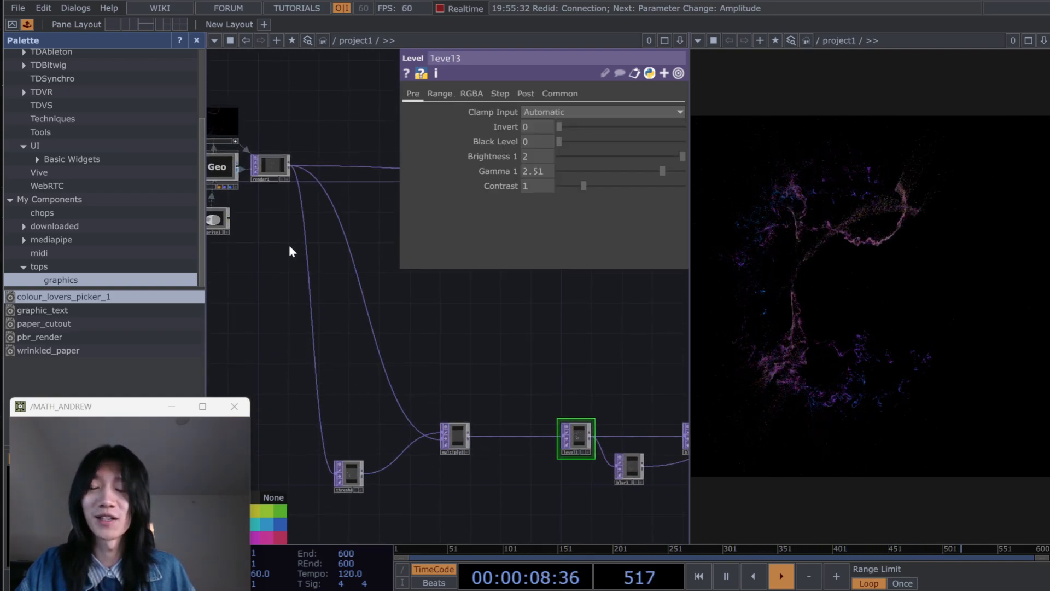
Step: Add a Threshold TOP fed by render1 and place it below the render
{"action": "left_click", "coordinate": [289, 168]}
{"action": "left_click", "coordinate": [290, 168]}
{"action": "key", "text": "Tab"}
{"action": "type", "text": "Thresh"}
{"action": "key", "text": "Return"}
{"action": "left_click", "coordinate": [335, 254]}
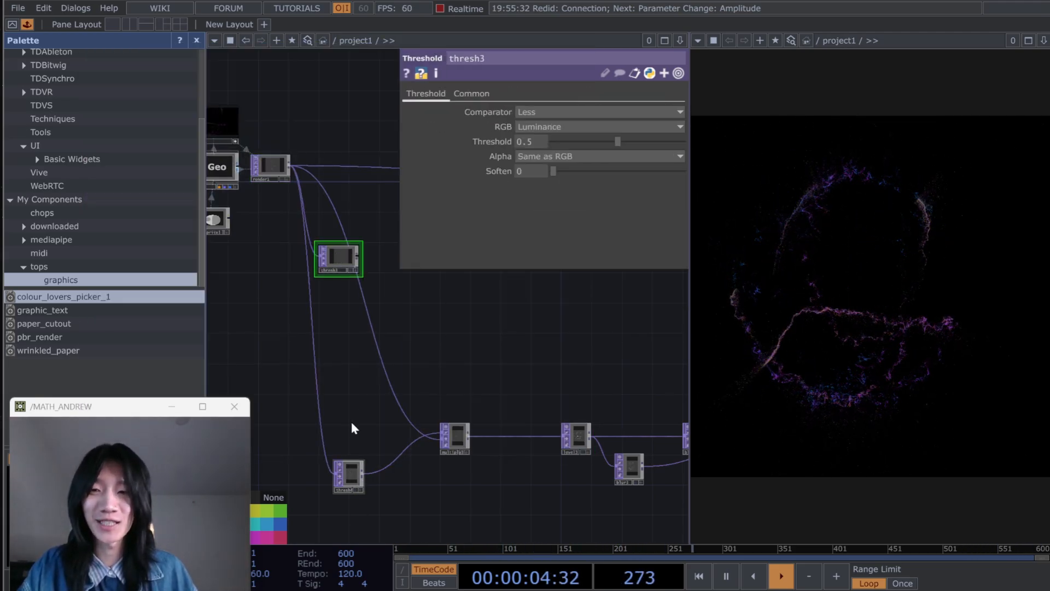
Step: Match thresh3 to the finished thresh4 by setting its Threshold to 0.404 and Soften to 1
{"action": "left_click", "coordinate": [346, 477]}
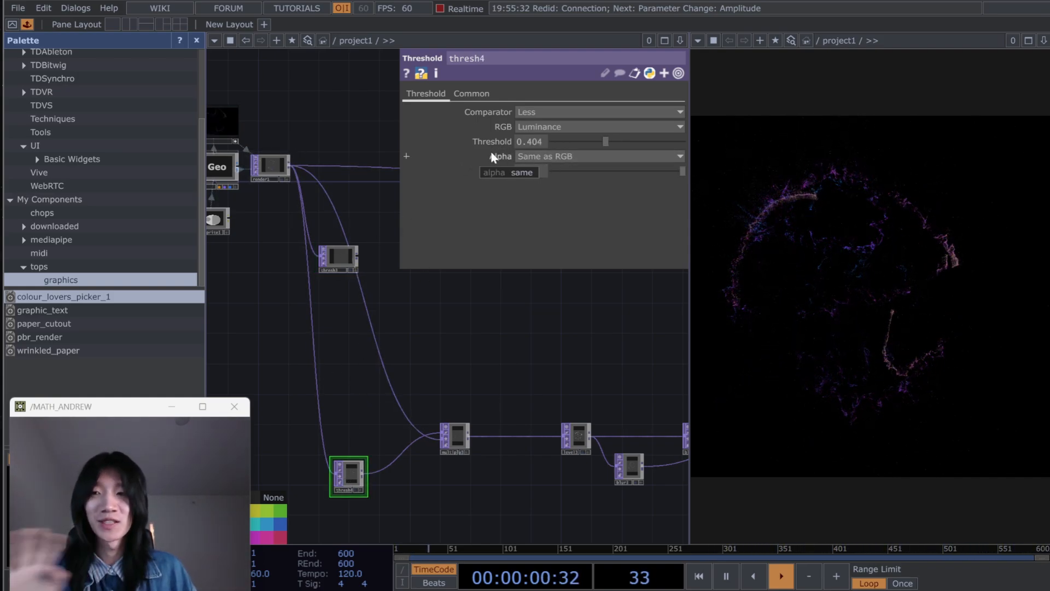
{"action": "left_click", "coordinate": [679, 75]}
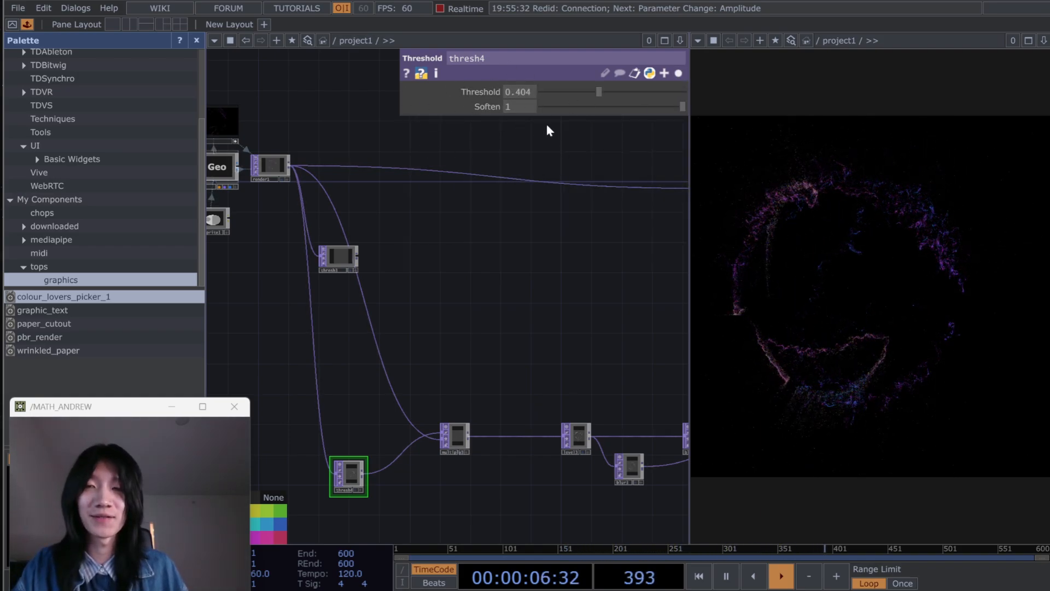
{"action": "left_click", "coordinate": [345, 249]}
{"action": "left_click", "coordinate": [350, 475]}
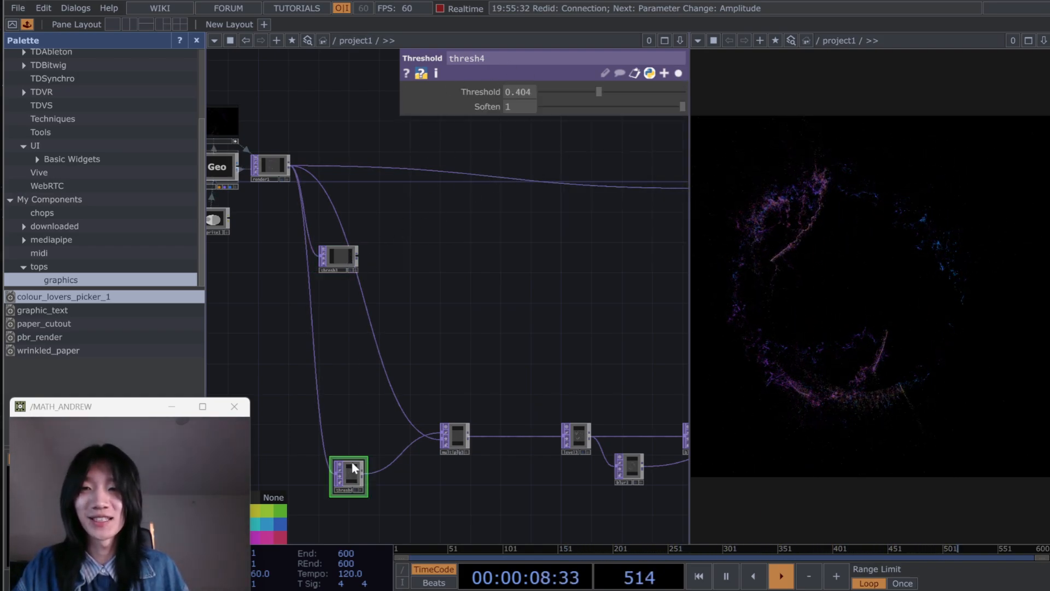
{"action": "left_click", "coordinate": [347, 252]}
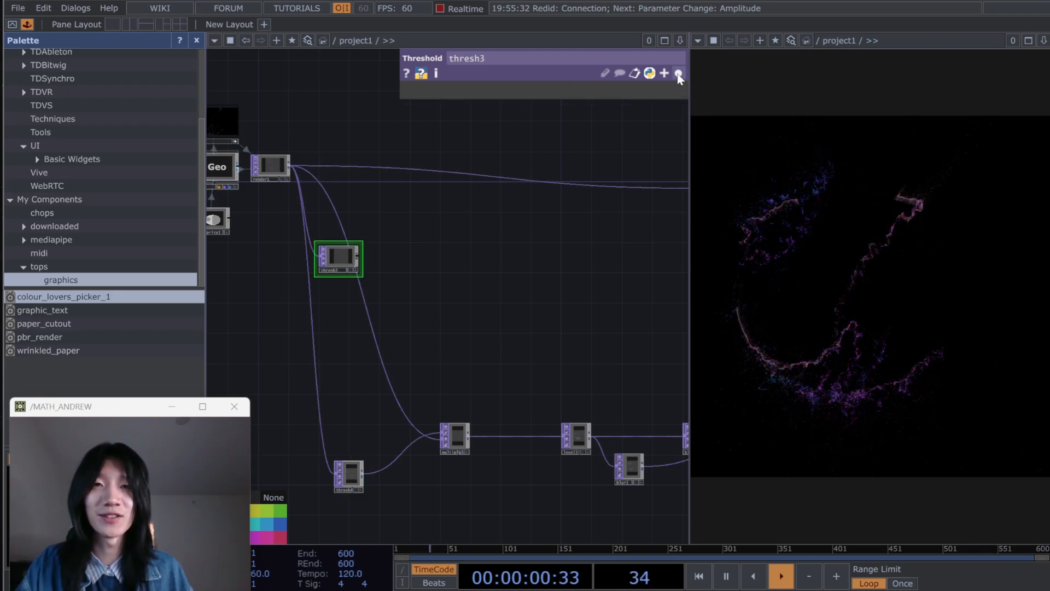
{"action": "left_click", "coordinate": [539, 143]}
{"action": "type", "text": "0.404"}
{"action": "left_click", "coordinate": [526, 167]}
{"action": "type", "text": "1"}
{"action": "key", "text": "Return"}
Step: Add a Multiply TOP combining render1 with thresh3 and place it in the chain ahead of the Transform TOP
{"action": "left_click", "coordinate": [462, 445]}
{"action": "left_click_drag", "start_coordinate": [301, 196], "coordinate": [305, 243]}
{"action": "left_click", "coordinate": [295, 219]}
{"action": "key", "text": "Tab"}
{"action": "type", "text": "MULTI"}
{"action": "key", "text": "Return"}
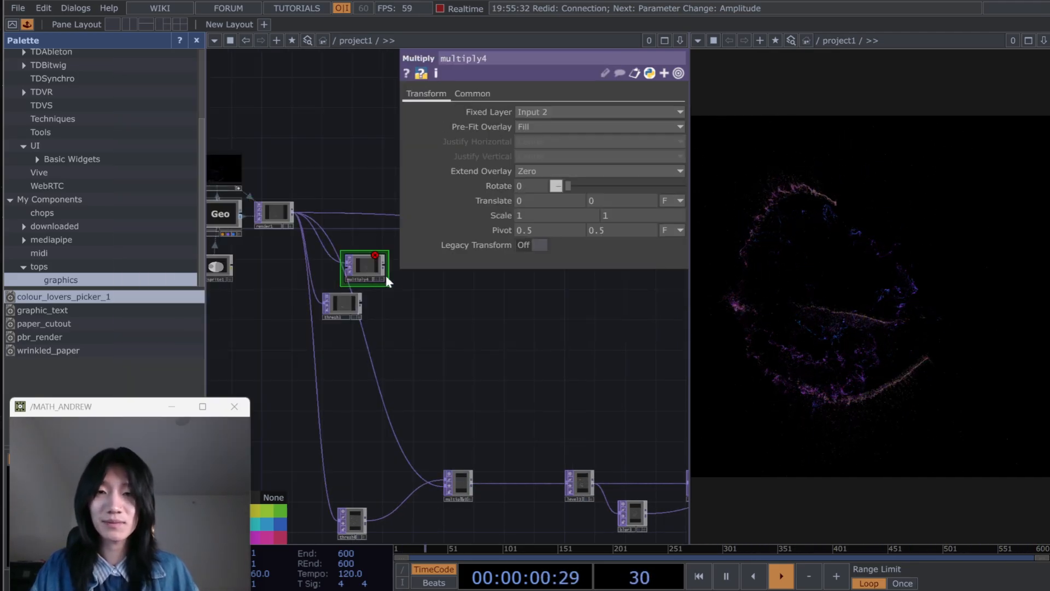
{"action": "left_click", "coordinate": [394, 288]}
{"action": "left_click", "coordinate": [359, 309]}
{"action": "left_click_drag", "start_coordinate": [364, 304], "coordinate": [357, 238]}
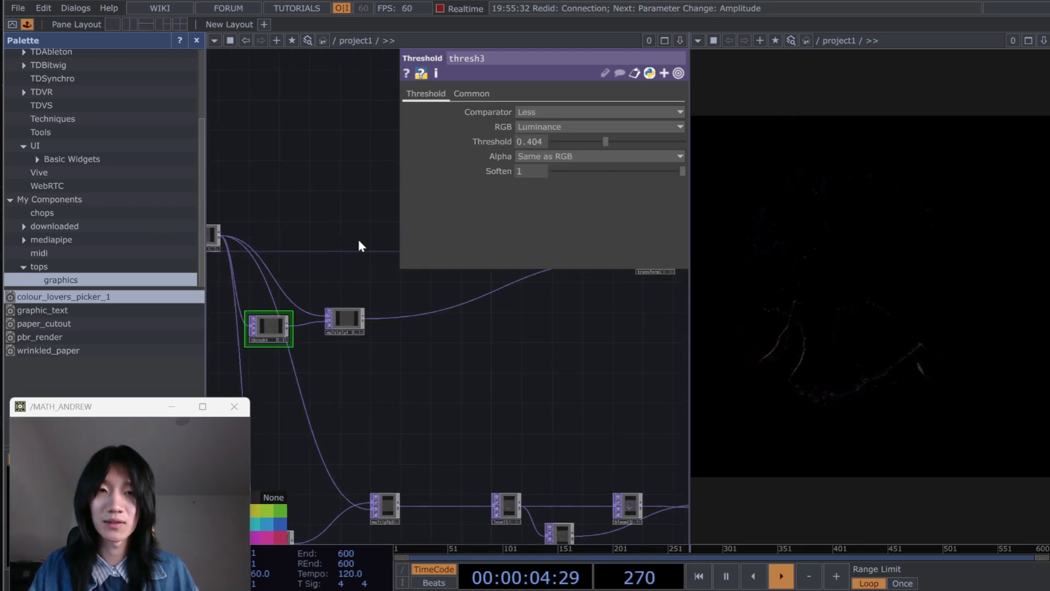
{"action": "left_click_drag", "start_coordinate": [396, 316], "coordinate": [359, 252]}
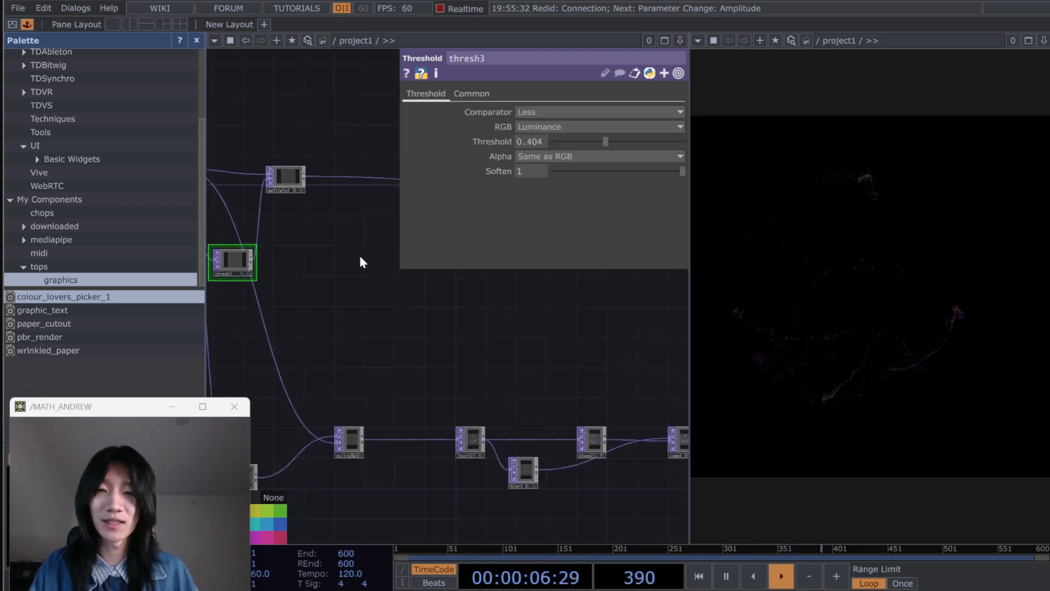
Step: Insert a Level TOP between multiply4 and the Transform TOP
{"action": "left_click", "coordinate": [475, 449]}
{"action": "left_click_drag", "start_coordinate": [507, 307], "coordinate": [446, 417]}
{"action": "right_click", "coordinate": [371, 264]}
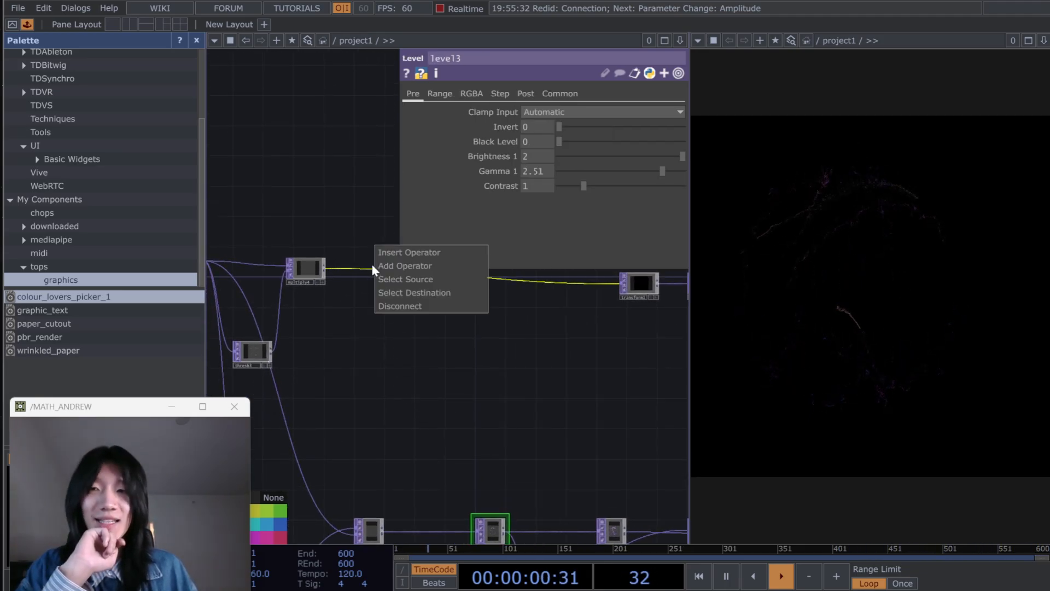
{"action": "left_click", "coordinate": [376, 252]}
{"action": "type", "text": "level"}
{"action": "key", "text": "Return"}
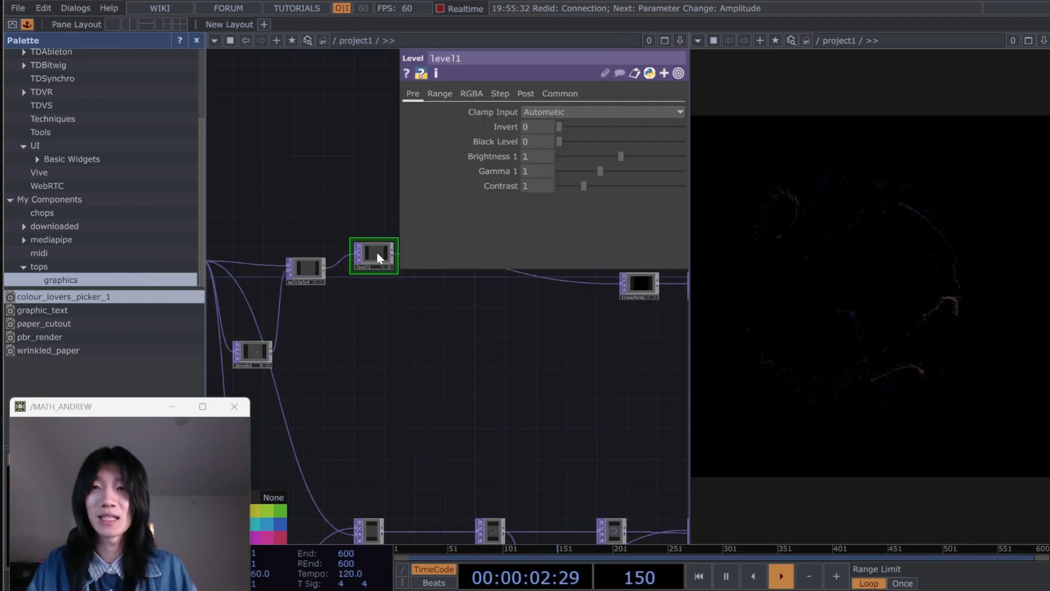
Step: Match level1 to the finished level3 by setting Brightness 1 to 2 and Gamma 1 to 2.51
{"action": "left_click", "coordinate": [492, 531]}
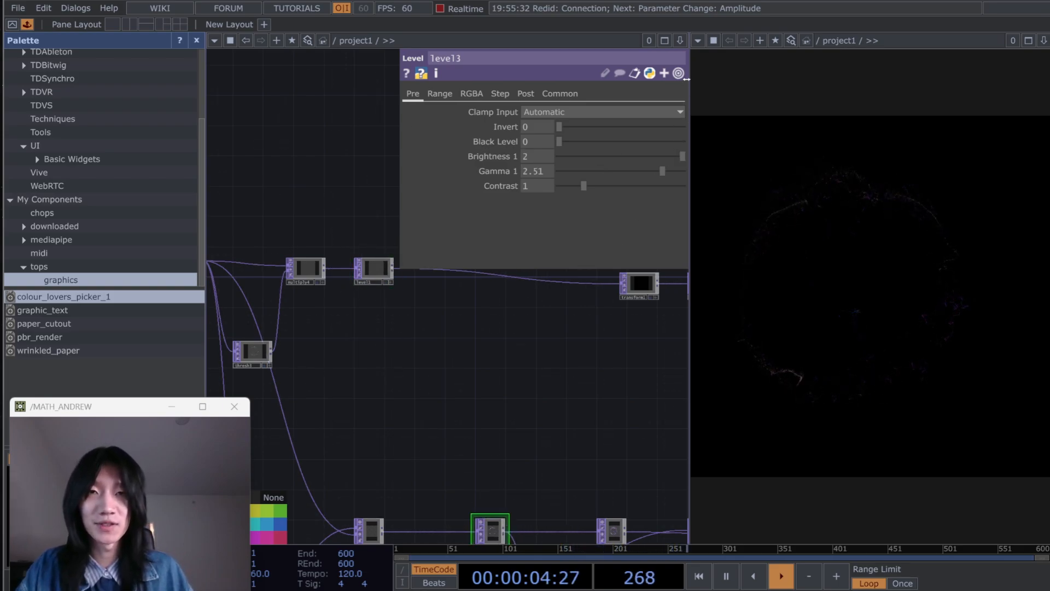
{"action": "left_click", "coordinate": [678, 73]}
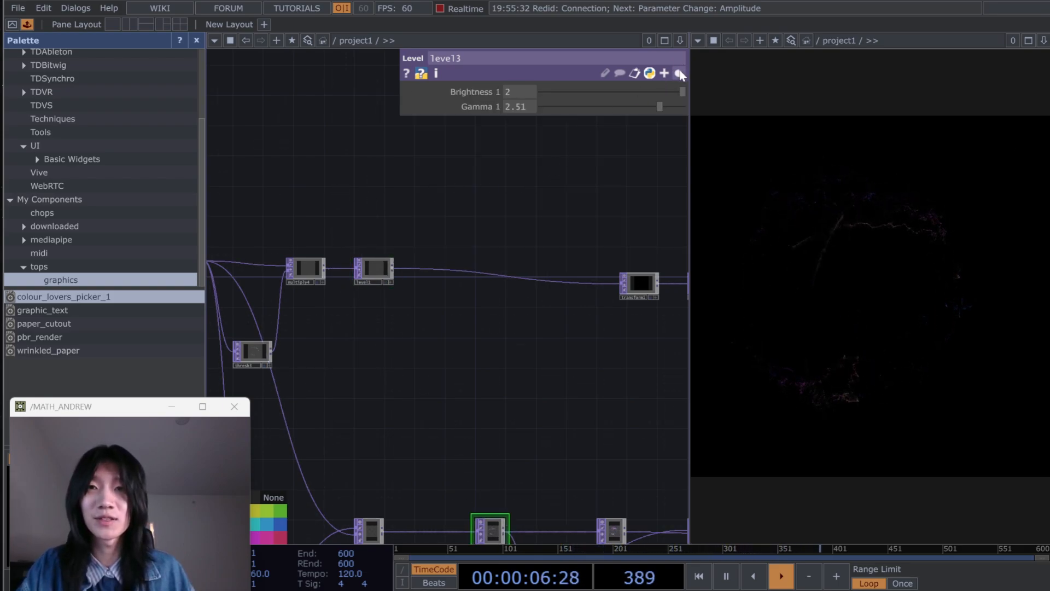
{"action": "left_click", "coordinate": [679, 73]}
{"action": "left_click", "coordinate": [374, 264]}
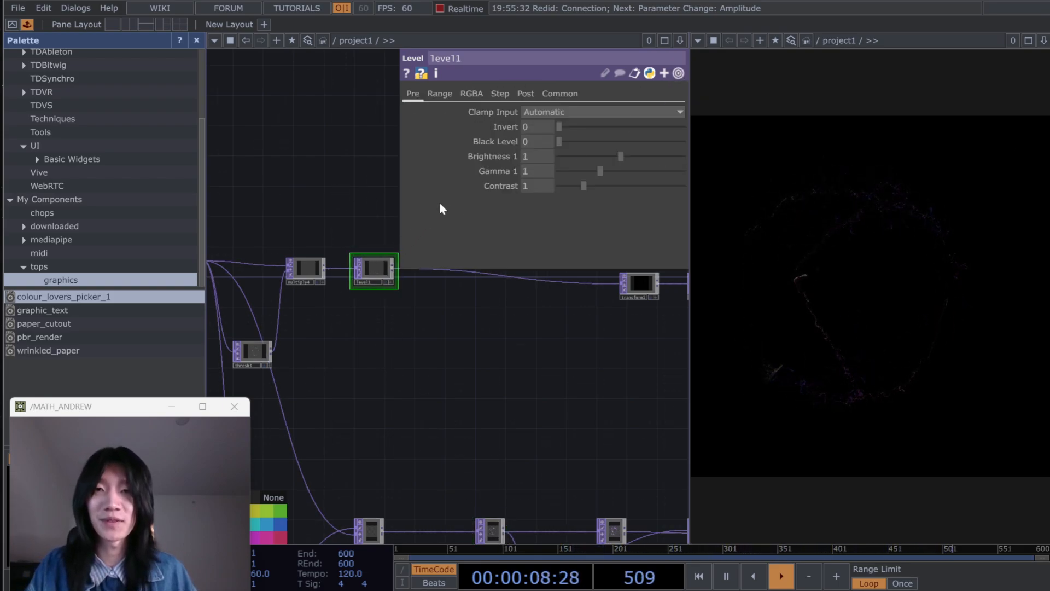
{"action": "type", "text": "2"}
{"action": "key", "text": "Return"}
{"action": "type", "text": ".51.51"}
{"action": "key", "text": "Return"}
Step: Insert a Bloom TOP after level1 in the upper chain
{"action": "left_click_drag", "start_coordinate": [486, 376], "coordinate": [412, 318]}
{"action": "left_click_drag", "start_coordinate": [417, 405], "coordinate": [450, 357]}
{"action": "right_click", "coordinate": [363, 148]}
{"action": "left_click", "coordinate": [411, 139]}
{"action": "type", "text": "bloom"}
{"action": "key", "text": "Return"}
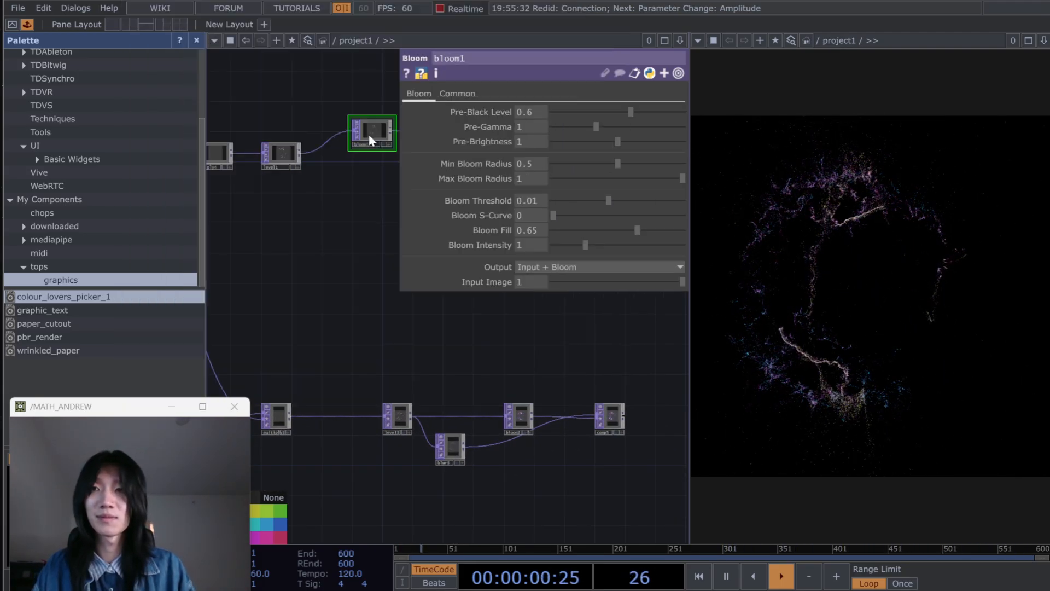
Step: Align bloom1 with level1 and set its Pre-Black Level to 0, matching the finished bloom2
{"action": "left_click", "coordinate": [516, 421]}
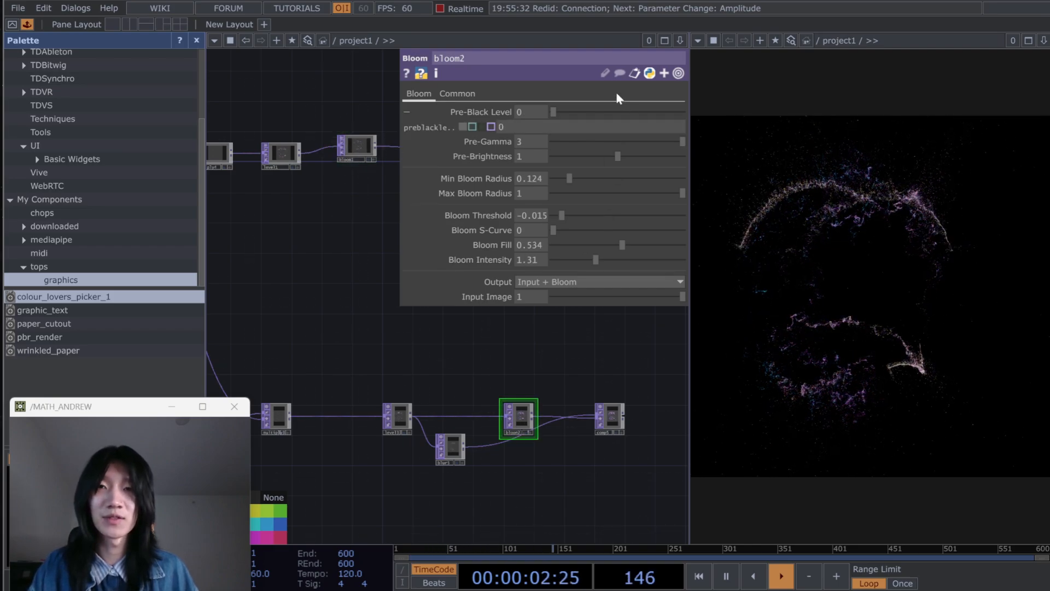
{"action": "left_click", "coordinate": [678, 73]}
{"action": "left_click_drag", "start_coordinate": [372, 132], "coordinate": [355, 247]}
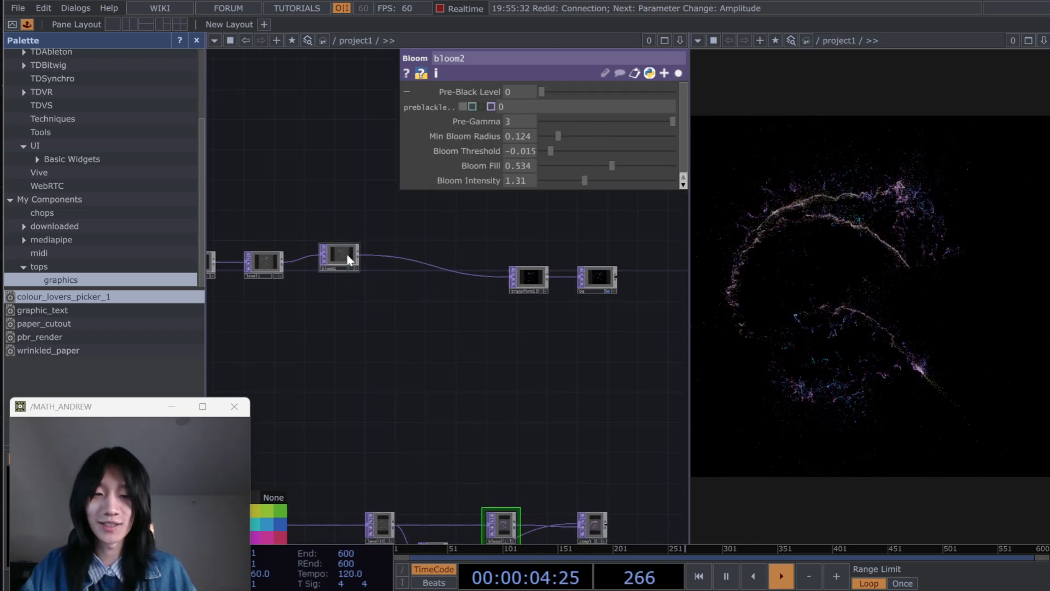
{"action": "left_click_drag", "start_coordinate": [332, 259], "coordinate": [332, 262]}
{"action": "left_click", "coordinate": [334, 262]}
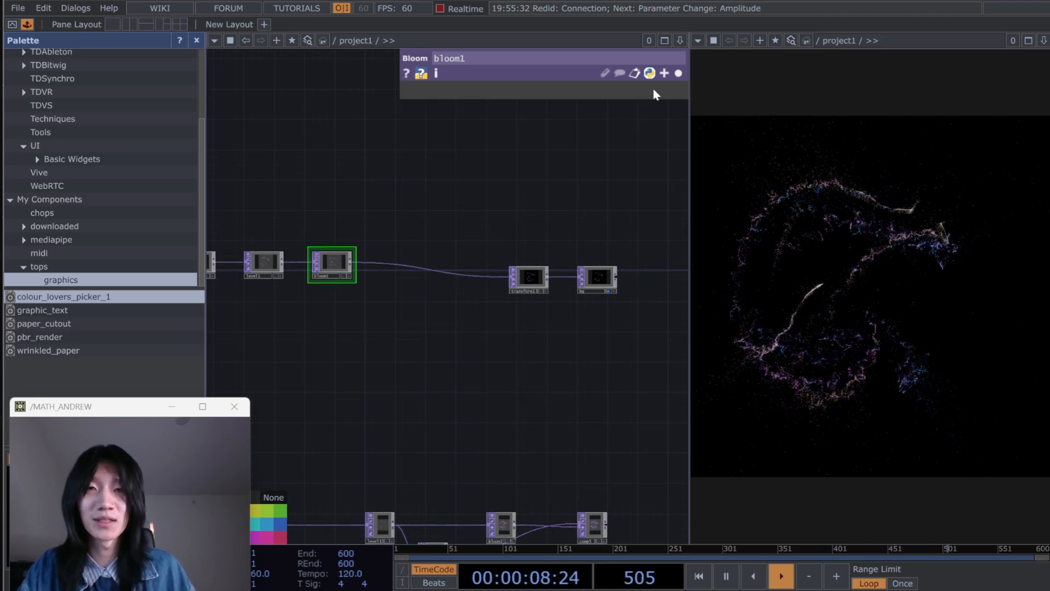
{"action": "left_click", "coordinate": [678, 73]}
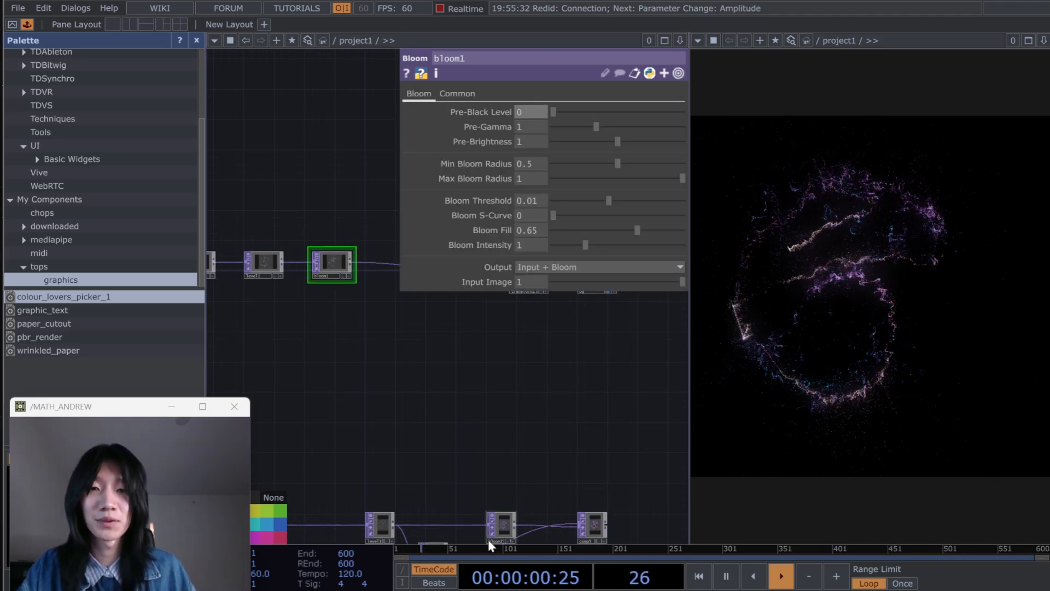
Step: Match bloom1 to the reference bloom2 by setting its Pre-Gamma to 3 and Min Bloom Radius to 0.125
{"action": "left_click", "coordinate": [501, 525]}
{"action": "left_click_drag", "start_coordinate": [364, 286], "coordinate": [367, 224]}
{"action": "left_click", "coordinate": [334, 201]}
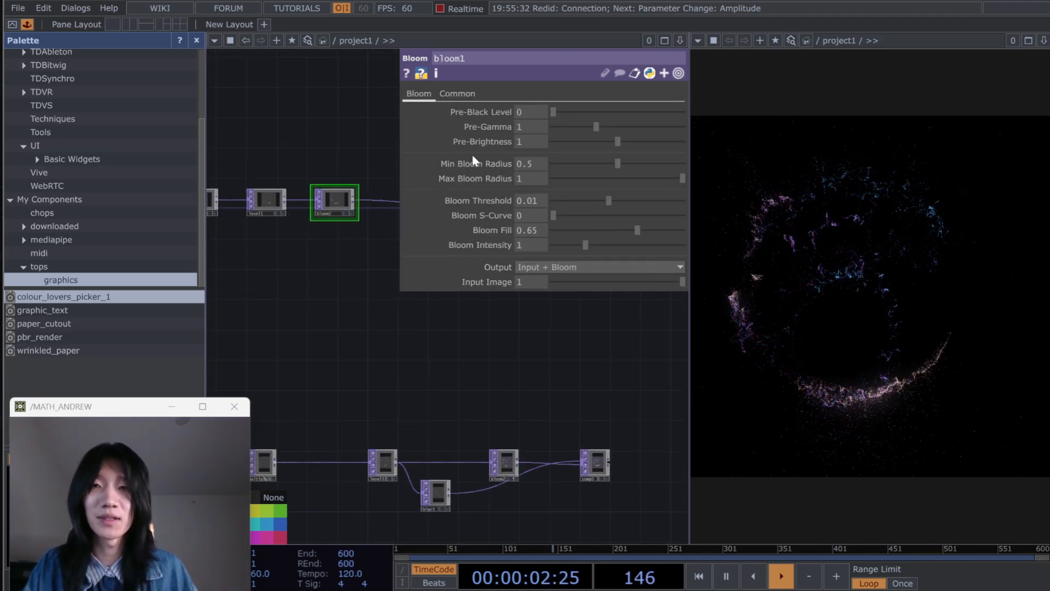
{"action": "left_click", "coordinate": [504, 464]}
{"action": "left_click", "coordinate": [679, 72]}
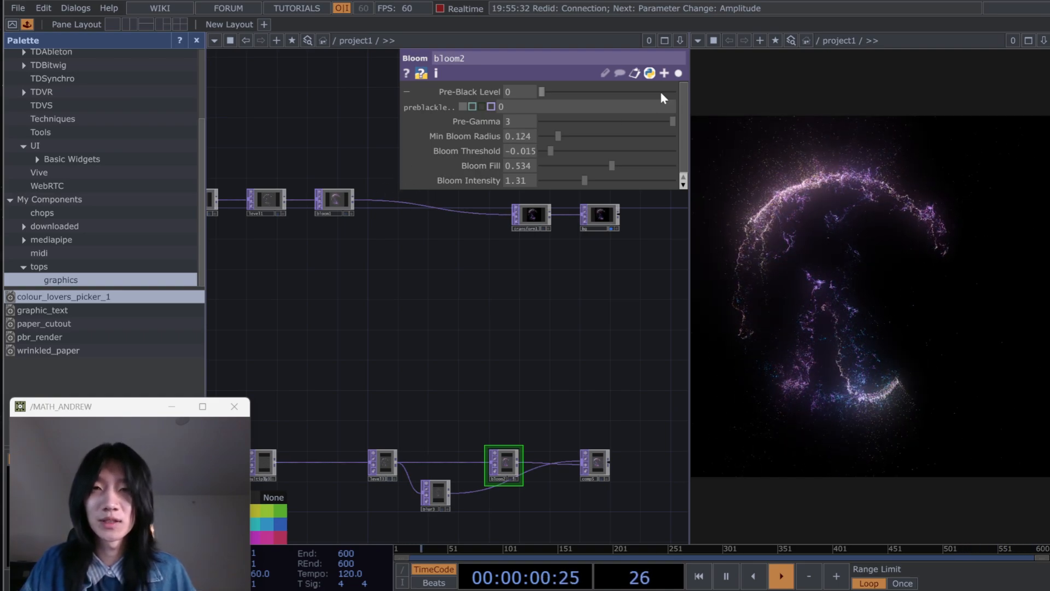
{"action": "left_click", "coordinate": [679, 74]}
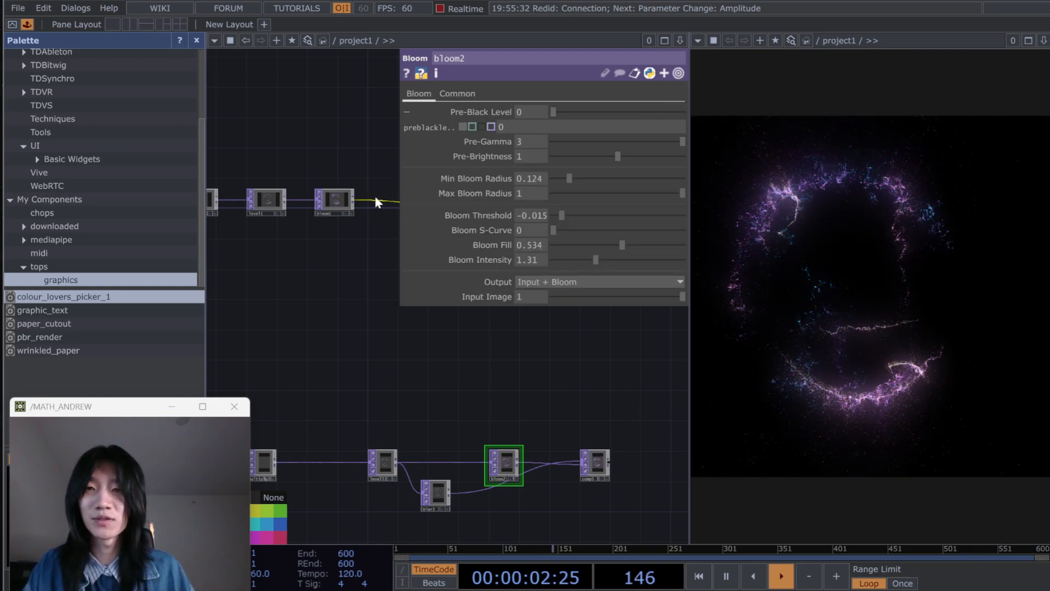
{"action": "left_click", "coordinate": [335, 200]}
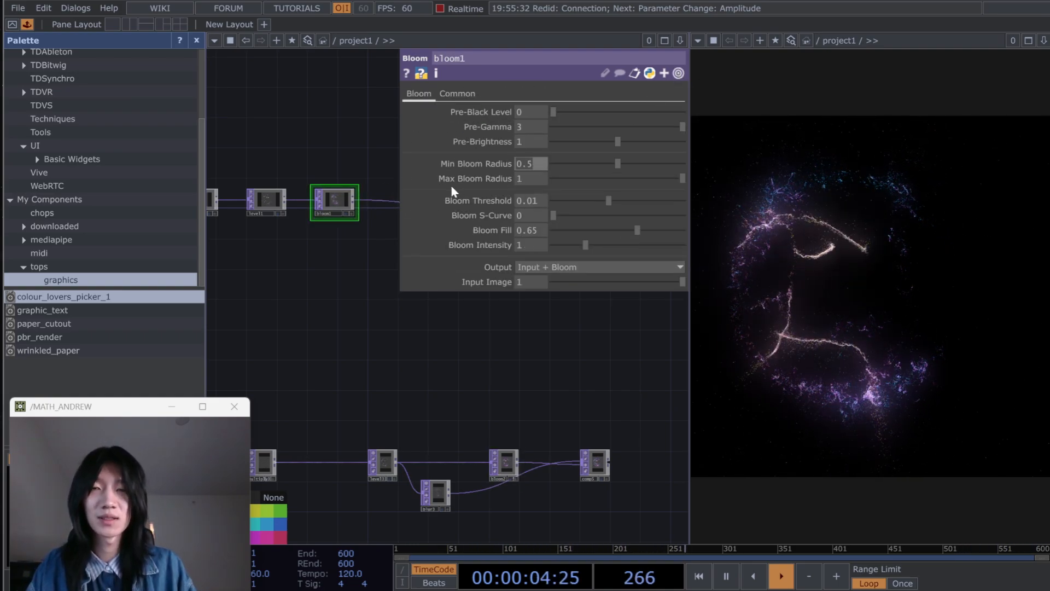
{"action": "left_click", "coordinate": [530, 163]}
{"action": "type", "text": "0.125"}
{"action": "key", "text": "Return"}
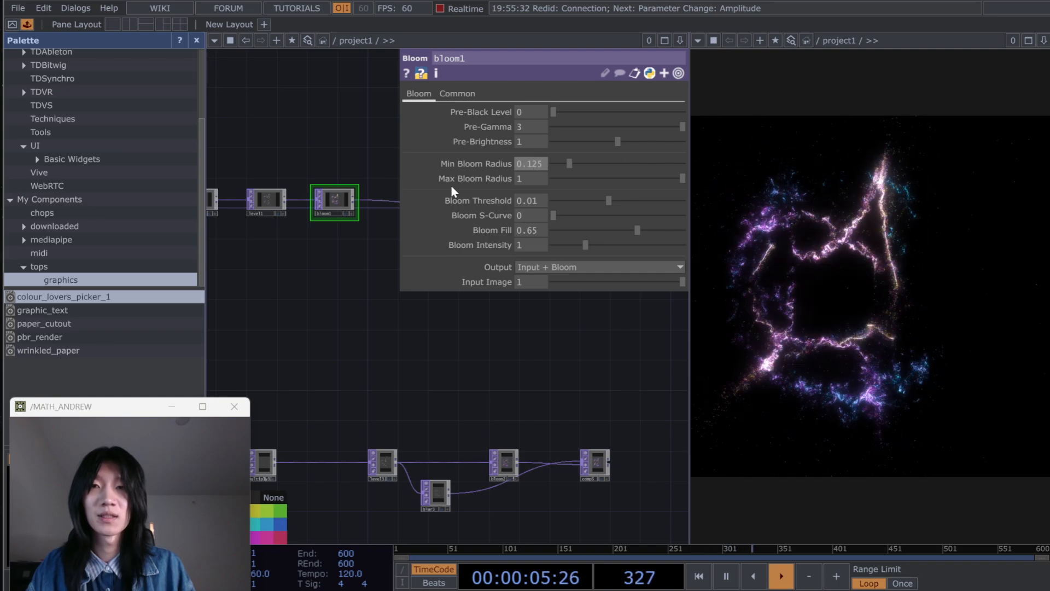
Step: Following bloom2, set bloom1's Bloom Threshold to -0.015 and its Bloom Fill to 0.534
{"action": "left_click", "coordinate": [504, 462]}
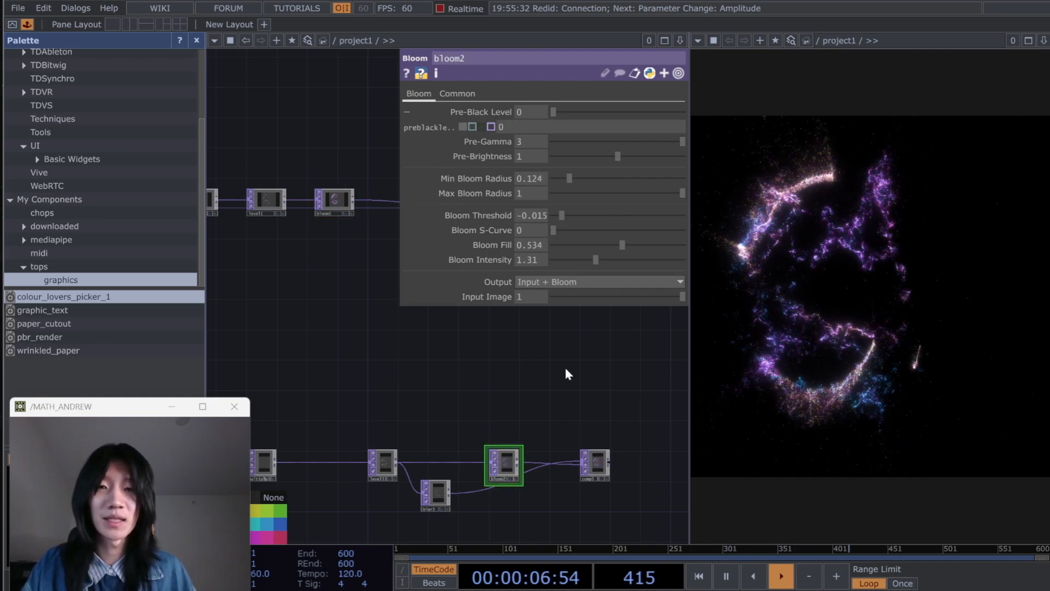
{"action": "left_click", "coordinate": [346, 195]}
{"action": "left_click_drag", "start_coordinate": [539, 201], "coordinate": [459, 214]}
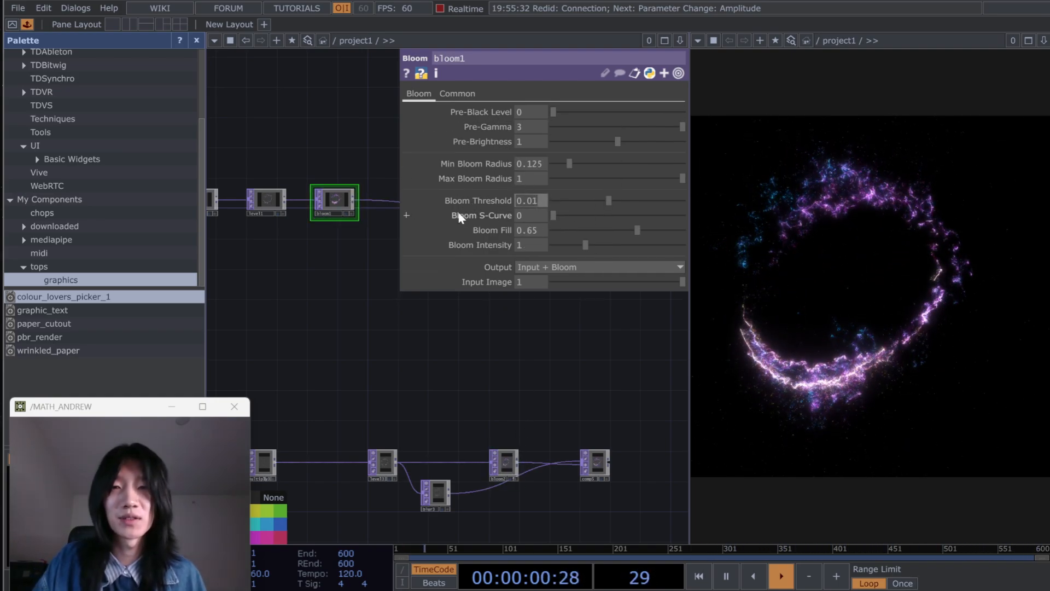
{"action": "type", "text": "-0.015"}
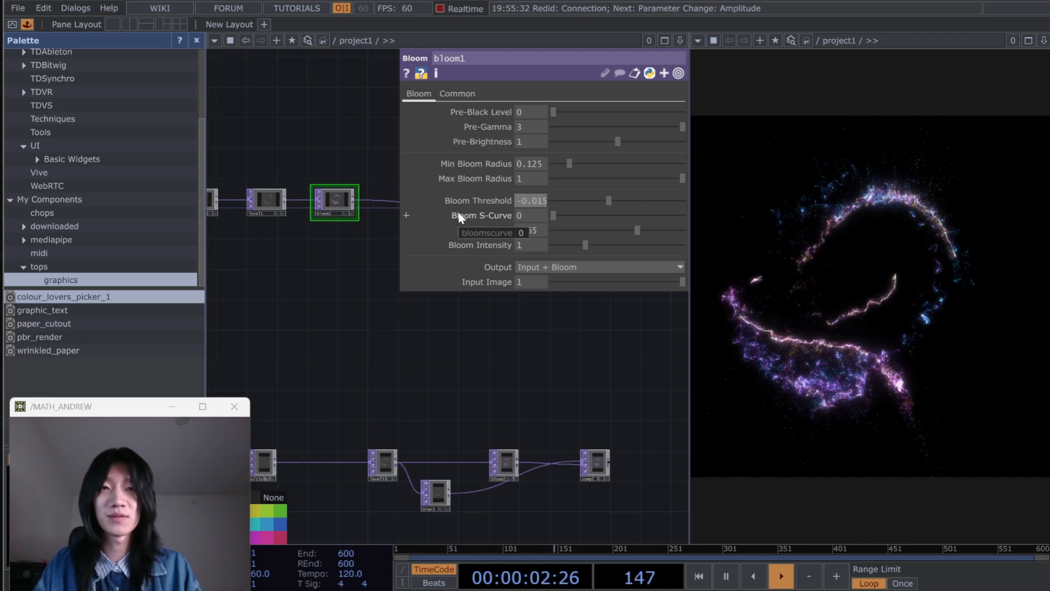
{"action": "key", "text": "Return"}
{"action": "left_click", "coordinate": [514, 468]}
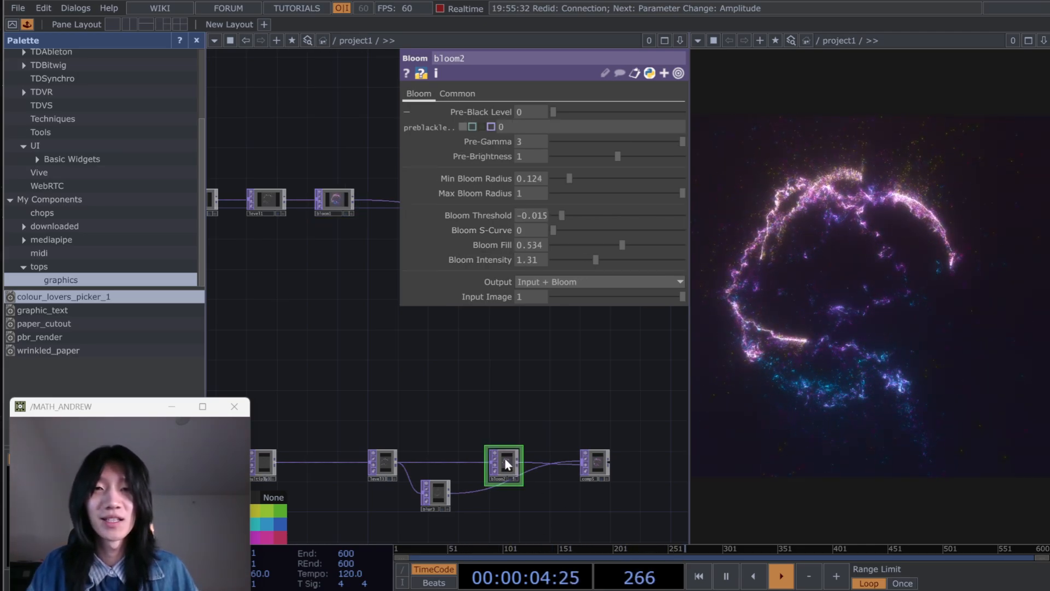
{"action": "left_click", "coordinate": [330, 205]}
{"action": "scroll", "coordinate": [538, 229], "scroll_direction": "down", "scroll_amount": 5}
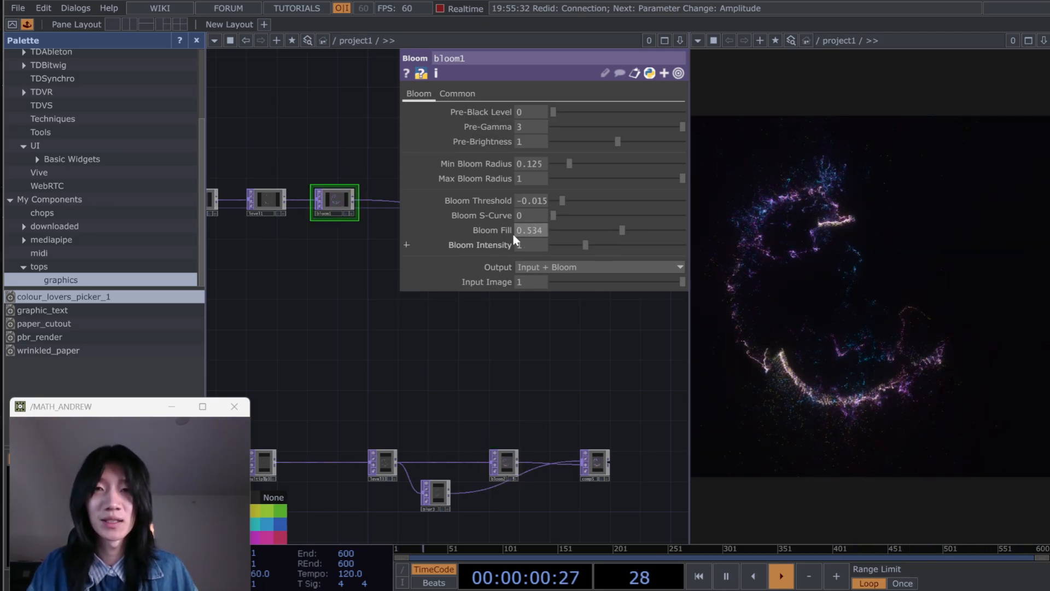
Step: Set bloom1's Bloom Intensity to 1.31 as in bloom2, and change its Bloom Fill to 0.6
{"action": "left_click", "coordinate": [504, 464]}
{"action": "left_click", "coordinate": [327, 204]}
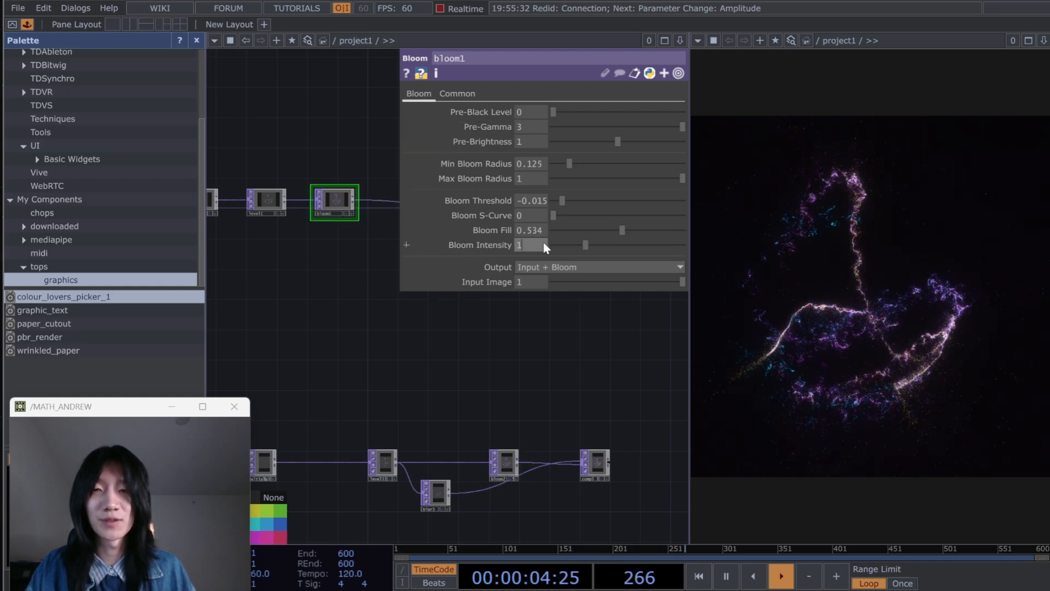
{"action": "scroll", "coordinate": [545, 246], "scroll_direction": "up", "scroll_amount": 5}
{"action": "double_click", "coordinate": [544, 230]}
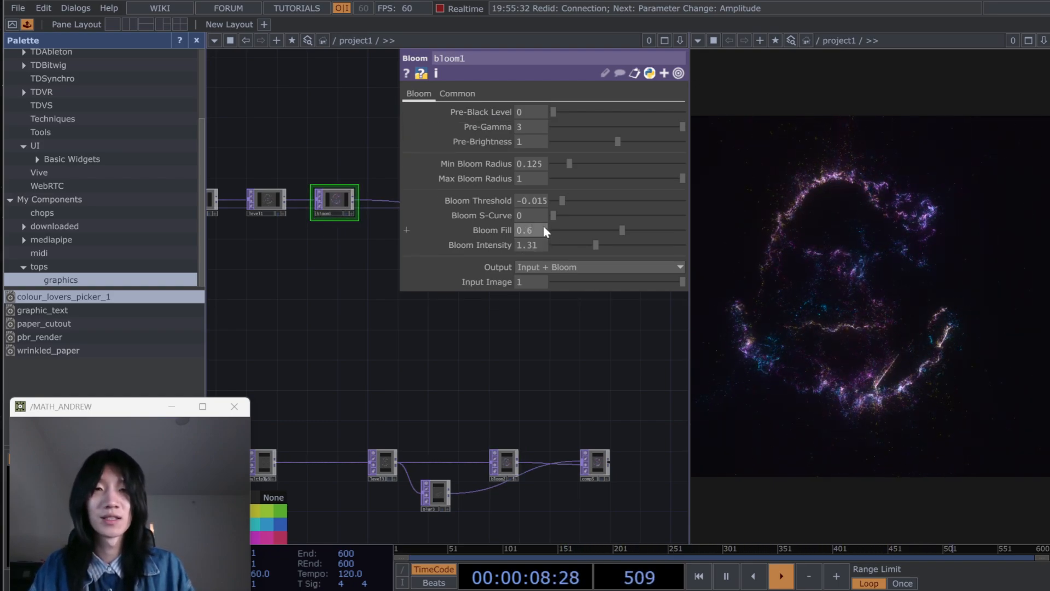
{"action": "type", "text": "6"}
{"action": "key", "text": "Return"}
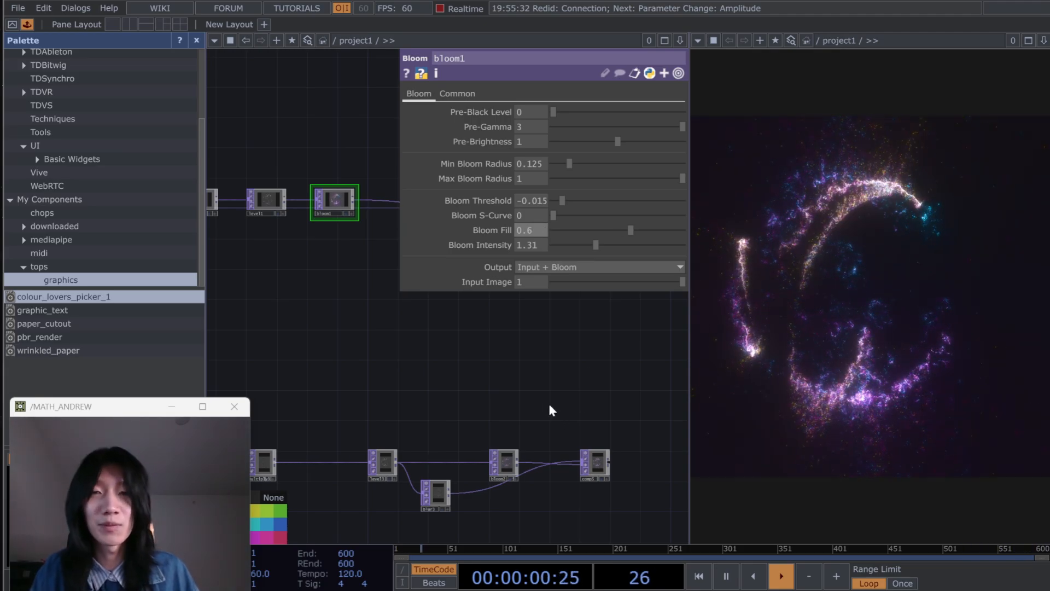
Step: Branch a Blur TOP off bloom1's output and place it below the upper chain
{"action": "left_click_drag", "start_coordinate": [516, 389], "coordinate": [498, 409]}
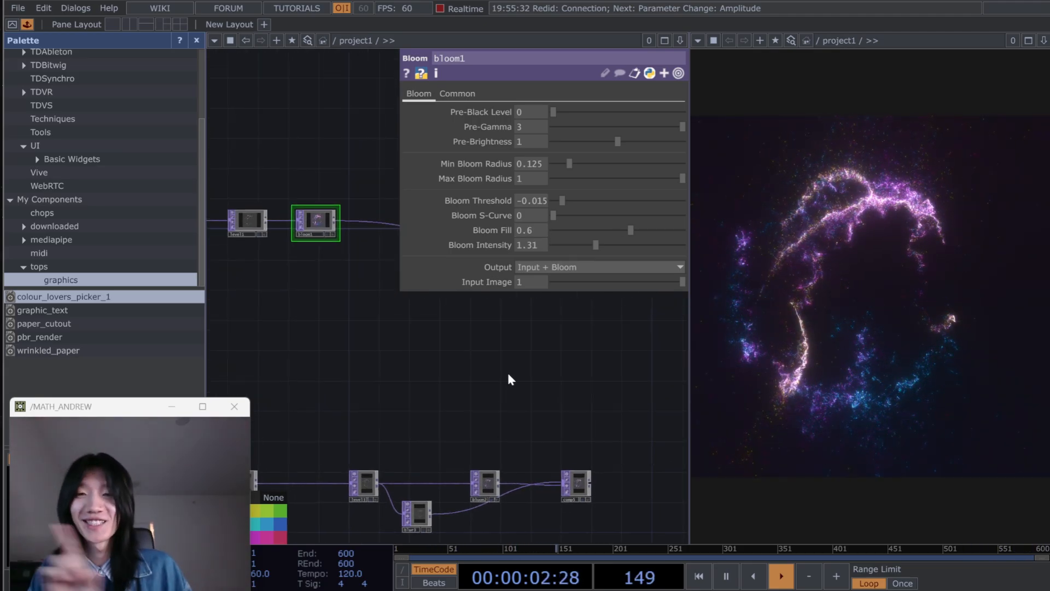
{"action": "left_click_drag", "start_coordinate": [521, 347], "coordinate": [509, 357]}
{"action": "left_click_drag", "start_coordinate": [422, 358], "coordinate": [380, 418]}
{"action": "left_click", "coordinate": [341, 467]}
{"action": "left_click", "coordinate": [306, 242]}
{"action": "right_click", "coordinate": [327, 303]}
{"action": "type", "text": "blur"}
{"action": "key", "text": "Return"}
{"action": "left_click_drag", "start_coordinate": [330, 311], "coordinate": [343, 297]}
Step: Check blur3's settings and set blur1's Pre-Shrink to 3 and Filter Size to 32 to match
{"action": "left_click_drag", "start_coordinate": [482, 463], "coordinate": [487, 421]}
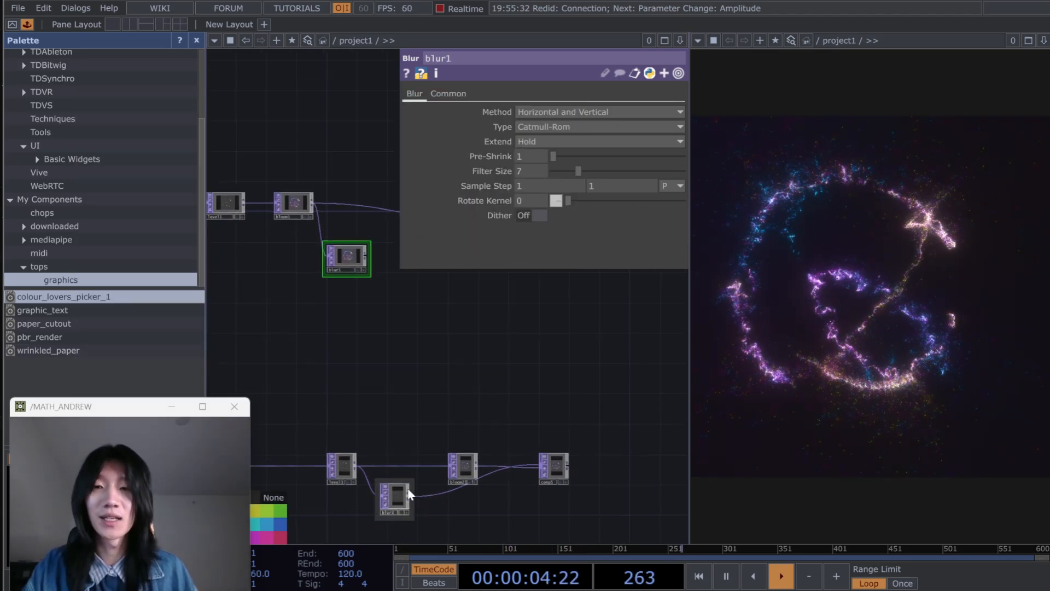
{"action": "left_click", "coordinate": [395, 495]}
{"action": "left_click", "coordinate": [679, 75]}
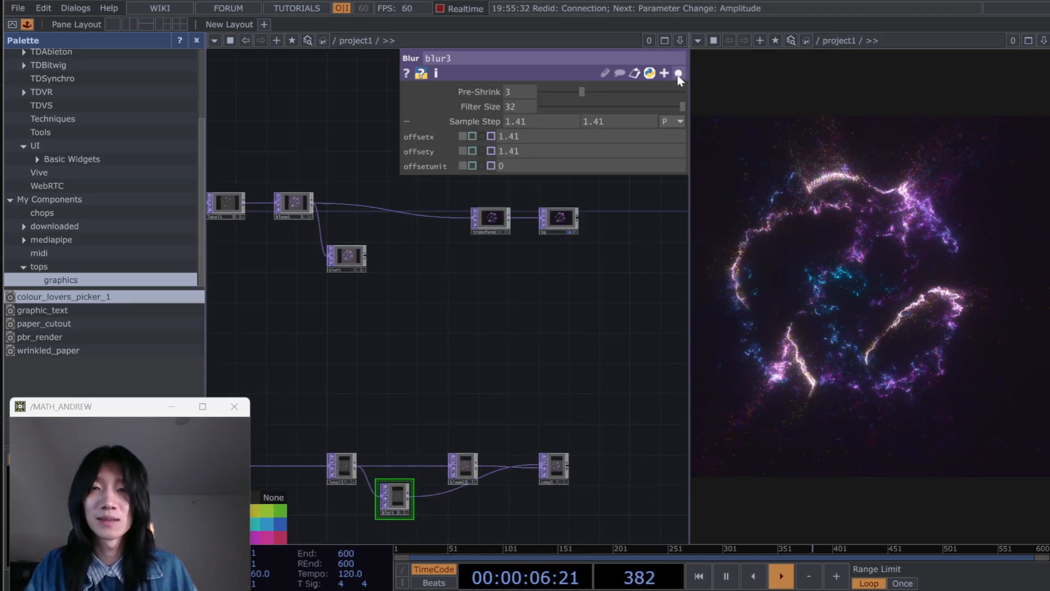
{"action": "left_click", "coordinate": [678, 73]}
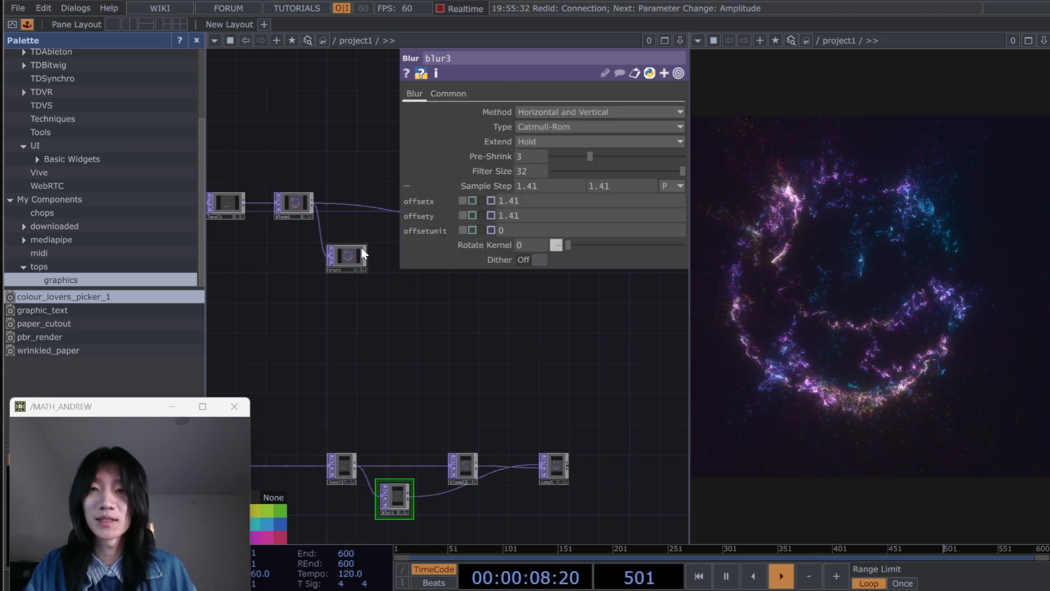
{"action": "left_click", "coordinate": [346, 257]}
{"action": "type", "text": "3"}
{"action": "key", "text": "Tab"}
{"action": "type", "text": "32"}
{"action": "key", "text": "Return"}
Step: Add a Composite TOP fed by blur1 and set its Operation to Screen, like comp5
{"action": "left_click_drag", "start_coordinate": [471, 324], "coordinate": [442, 211]}
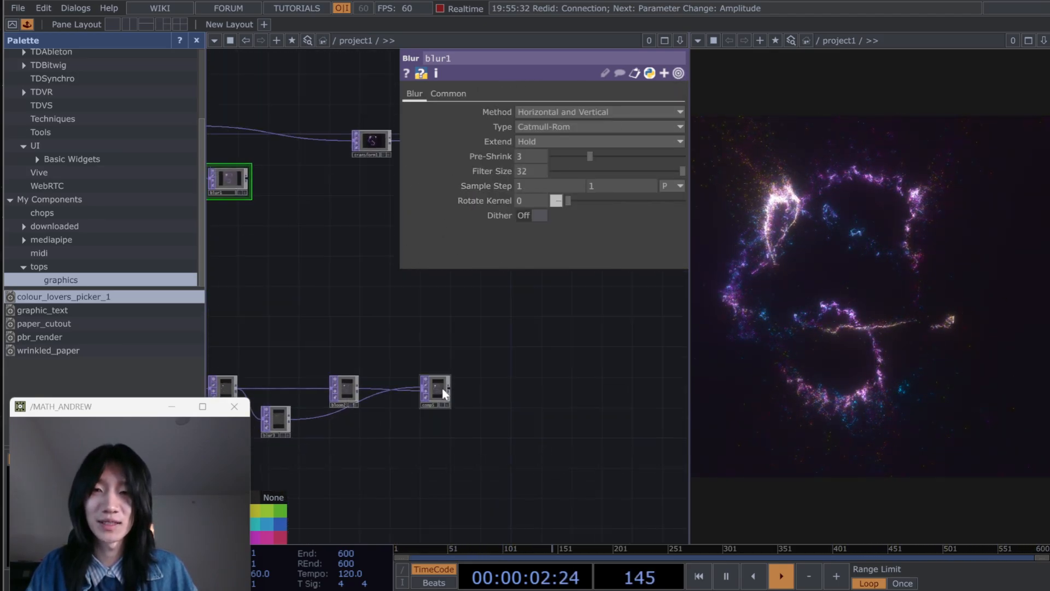
{"action": "left_click", "coordinate": [439, 390]}
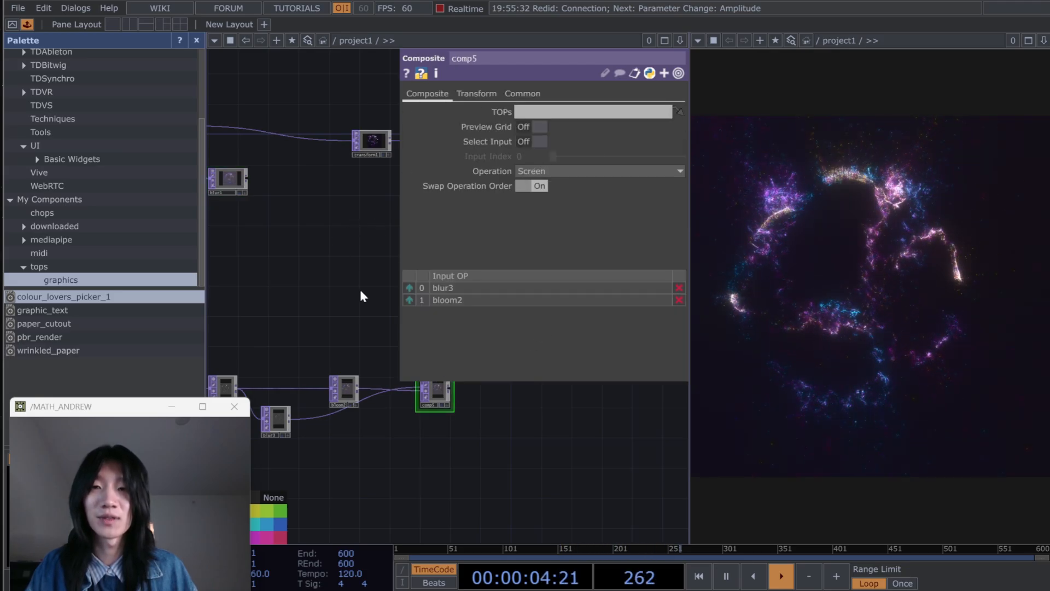
{"action": "left_click_drag", "start_coordinate": [436, 445], "coordinate": [417, 469]}
{"action": "left_click_drag", "start_coordinate": [298, 232], "coordinate": [328, 263]}
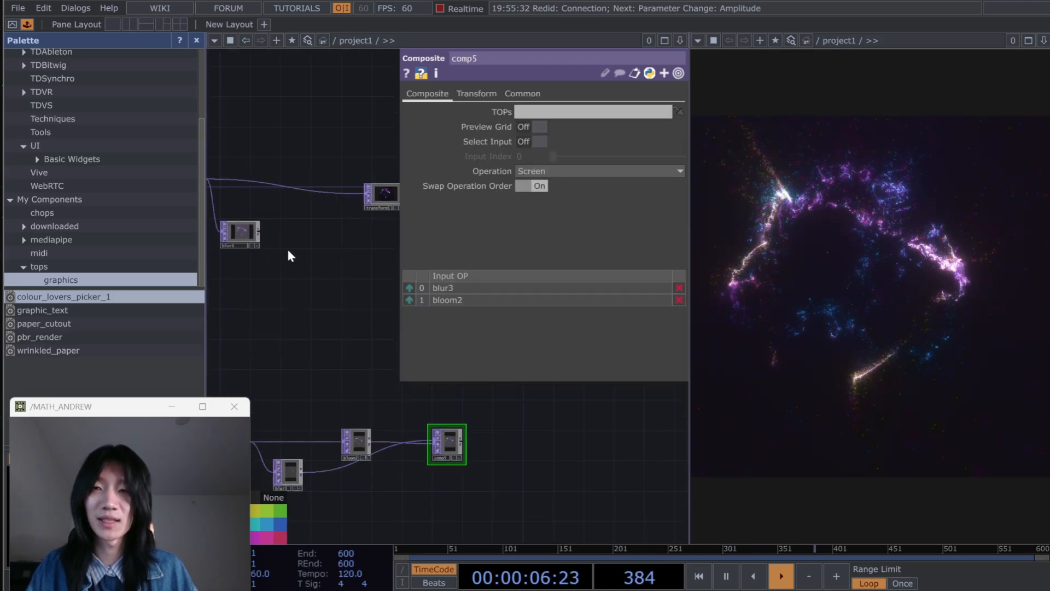
{"action": "left_click_drag", "start_coordinate": [263, 227], "coordinate": [307, 155]}
{"action": "type", "text": "COM"}
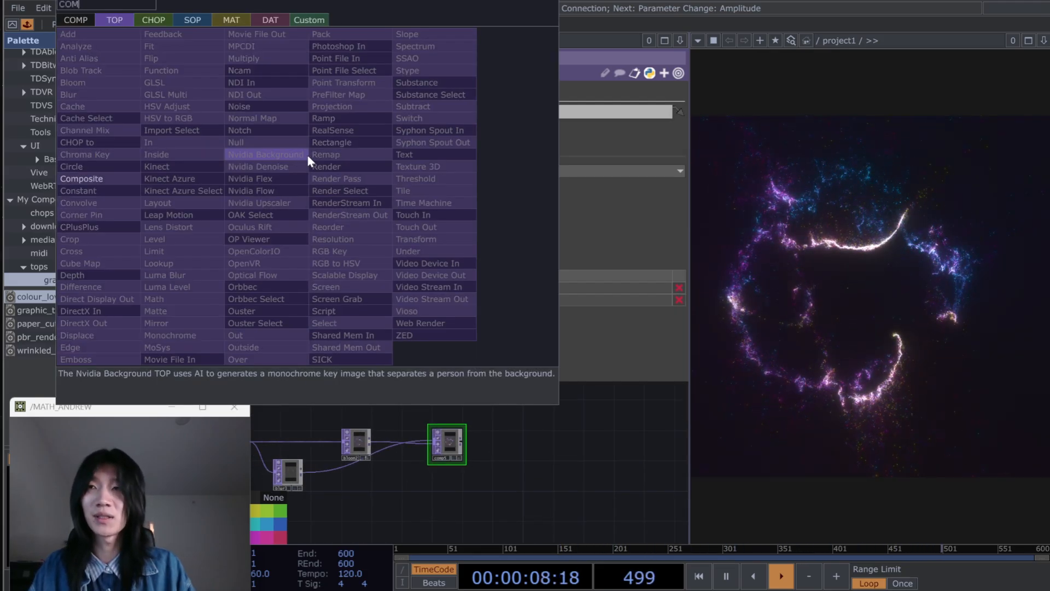
{"action": "key", "text": "Return"}
{"action": "key", "text": "Caps_Lock"}
{"action": "left_click", "coordinate": [599, 171]}
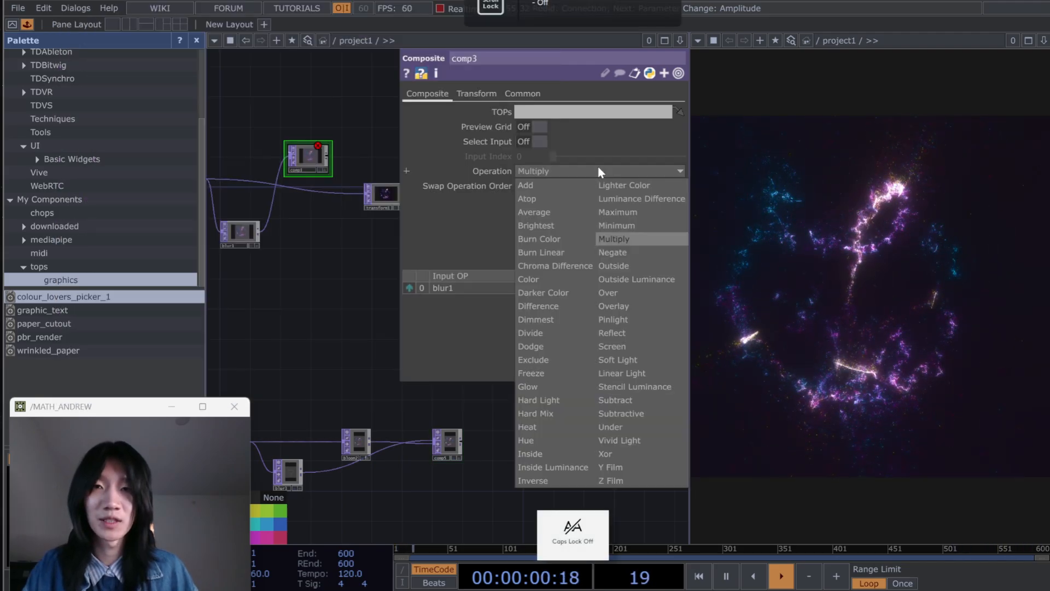
{"action": "left_click", "coordinate": [619, 347]}
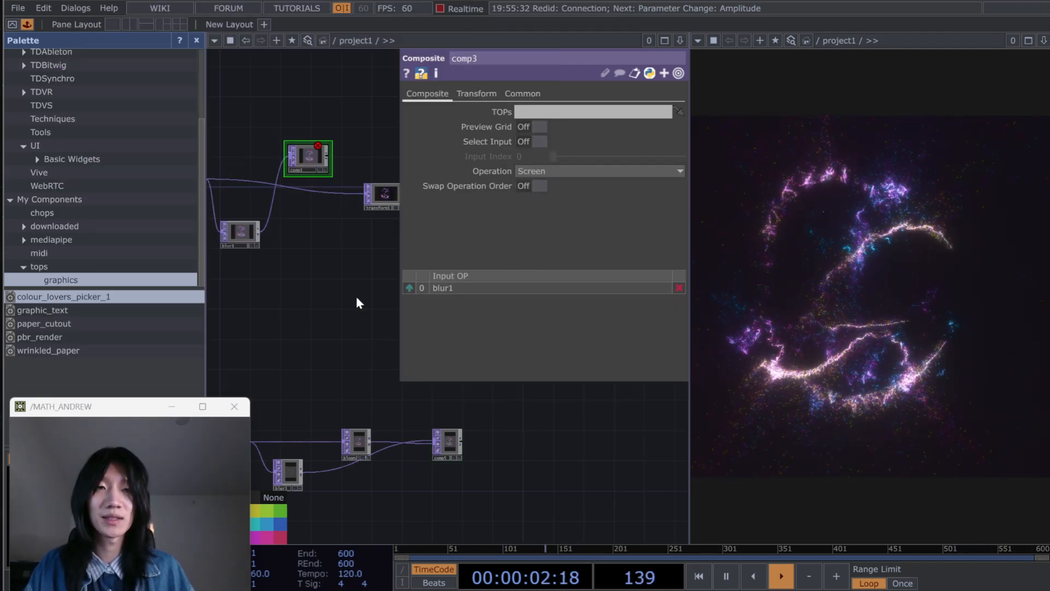
Step: Connect bloom1 as comp3's second input and feed comp3's output into transform1
{"action": "left_click_drag", "start_coordinate": [299, 291], "coordinate": [399, 403]}
{"action": "left_click_drag", "start_coordinate": [326, 258], "coordinate": [297, 296]}
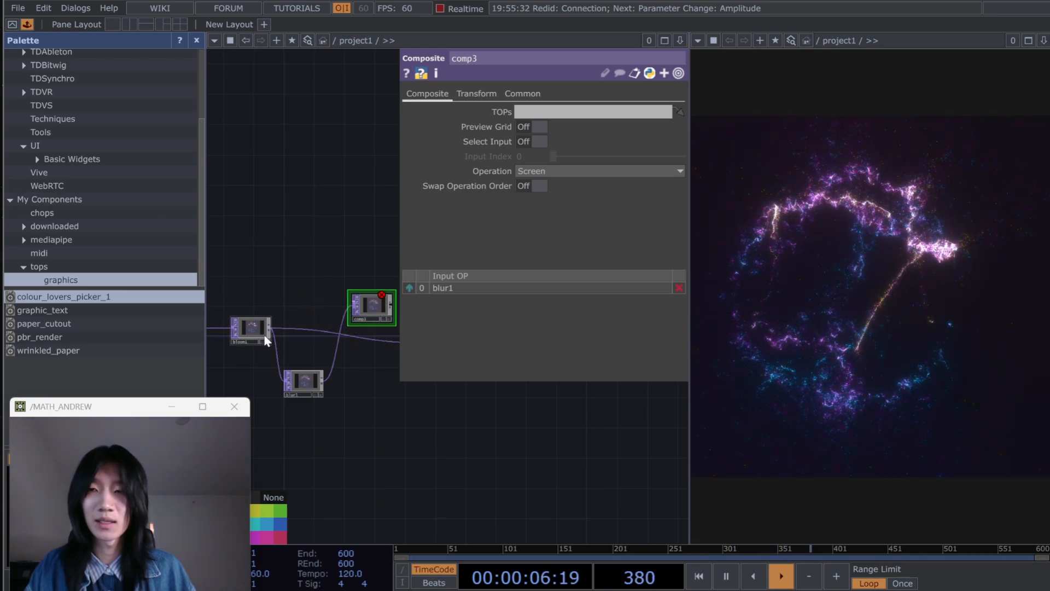
{"action": "scroll", "coordinate": [263, 331], "scroll_direction": "up", "scroll_amount": 3}
{"action": "scroll", "coordinate": [313, 306], "scroll_direction": "down", "scroll_amount": 3}
{"action": "scroll", "coordinate": [328, 262], "scroll_direction": "up", "scroll_amount": 1}
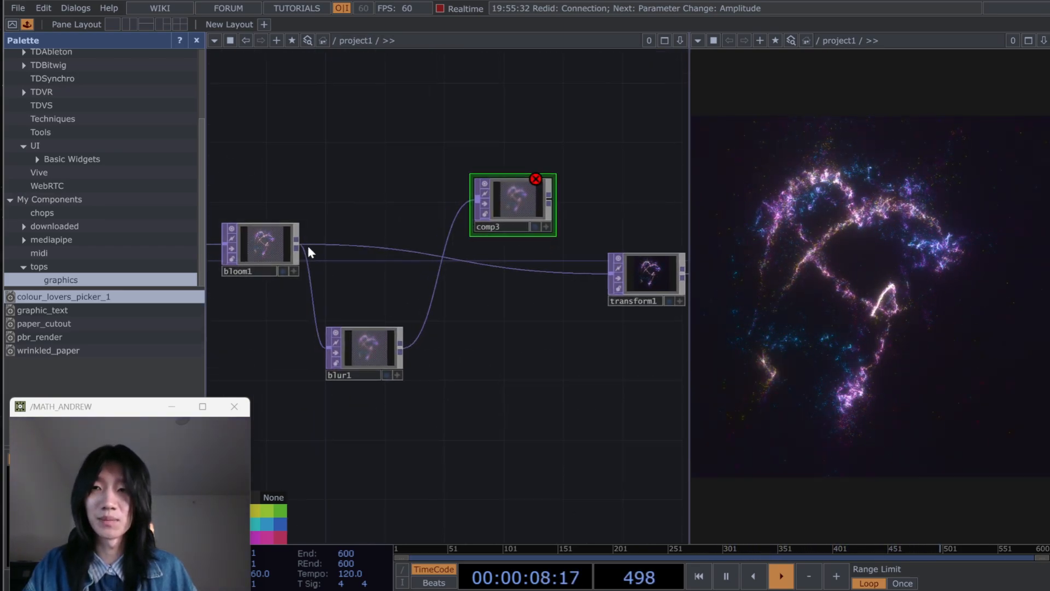
{"action": "left_click_drag", "start_coordinate": [297, 242], "coordinate": [476, 200]}
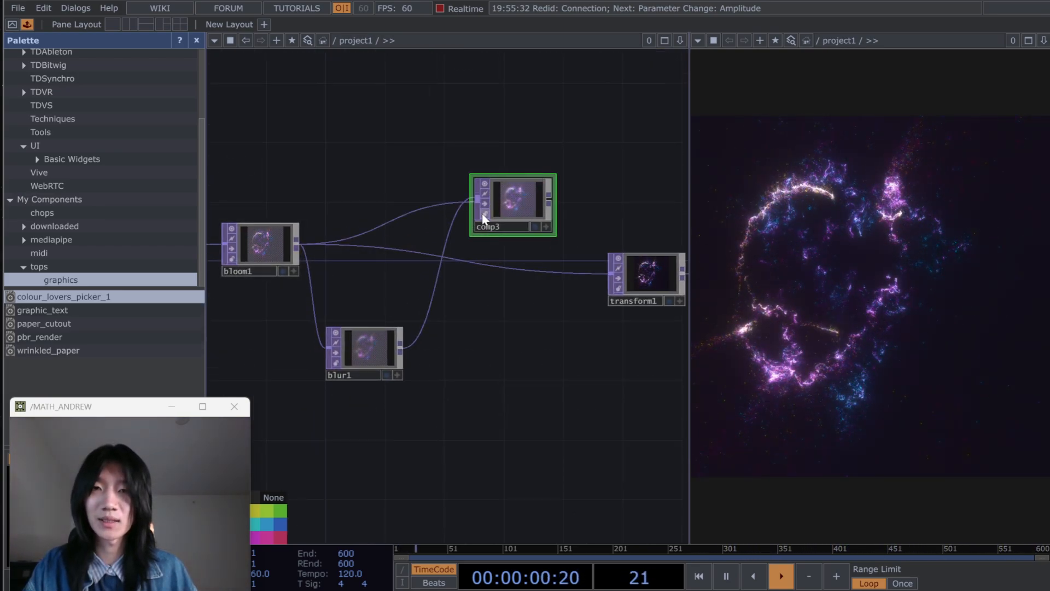
{"action": "left_click_drag", "start_coordinate": [556, 207], "coordinate": [573, 274]}
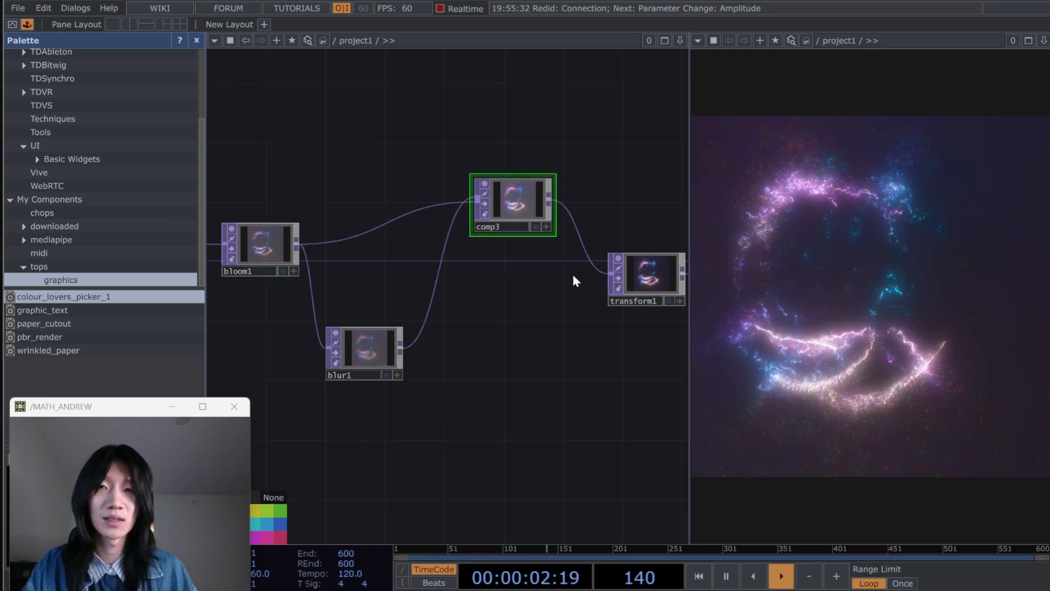
Step: Move bloom2 above the lower chain and nudge bloom1 slightly up to separate the bloom and blur branches
{"action": "scroll", "coordinate": [526, 347], "scroll_direction": "down", "scroll_amount": 5}
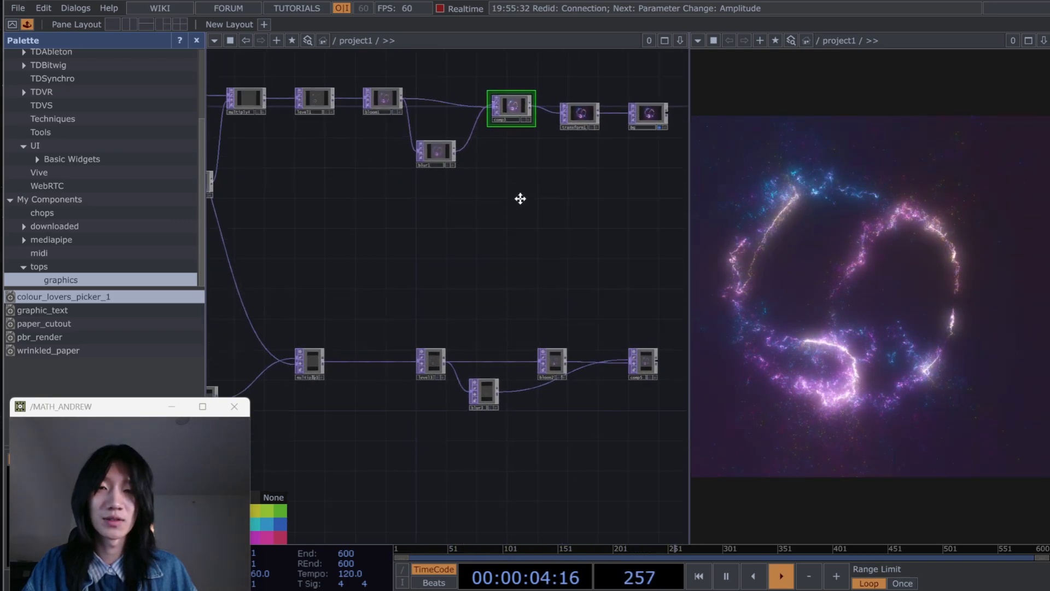
{"action": "scroll", "coordinate": [567, 329], "scroll_direction": "up", "scroll_amount": 5}
{"action": "left_click_drag", "start_coordinate": [567, 329], "coordinate": [532, 252]}
{"action": "scroll", "coordinate": [427, 378], "scroll_direction": "down", "scroll_amount": 6}
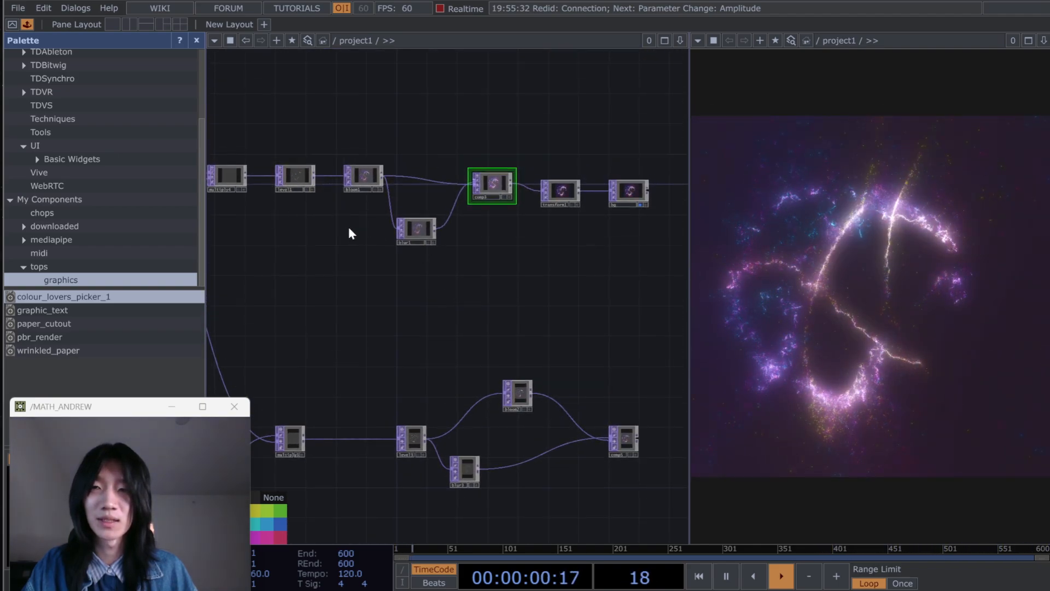
{"action": "left_click_drag", "start_coordinate": [361, 188], "coordinate": [362, 180]}
Step: Examine the network from the Geometry and render1 through the upper and lower post-processing chains
{"action": "scroll", "coordinate": [392, 296], "scroll_direction": "up", "scroll_amount": 3}
{"action": "left_click_drag", "start_coordinate": [290, 177], "coordinate": [425, 260]}
{"action": "left_click", "coordinate": [412, 253]}
{"action": "scroll", "coordinate": [509, 361], "scroll_direction": "down", "scroll_amount": 4}
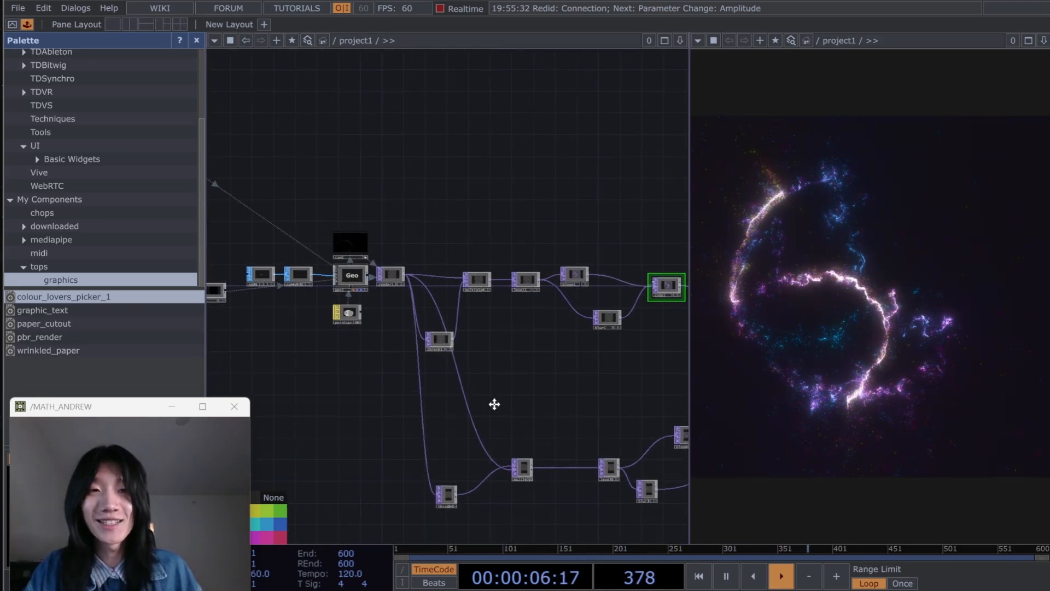
{"action": "scroll", "coordinate": [492, 372], "scroll_direction": "up", "scroll_amount": 3}
{"action": "scroll", "coordinate": [563, 257], "scroll_direction": "up", "scroll_amount": 3}
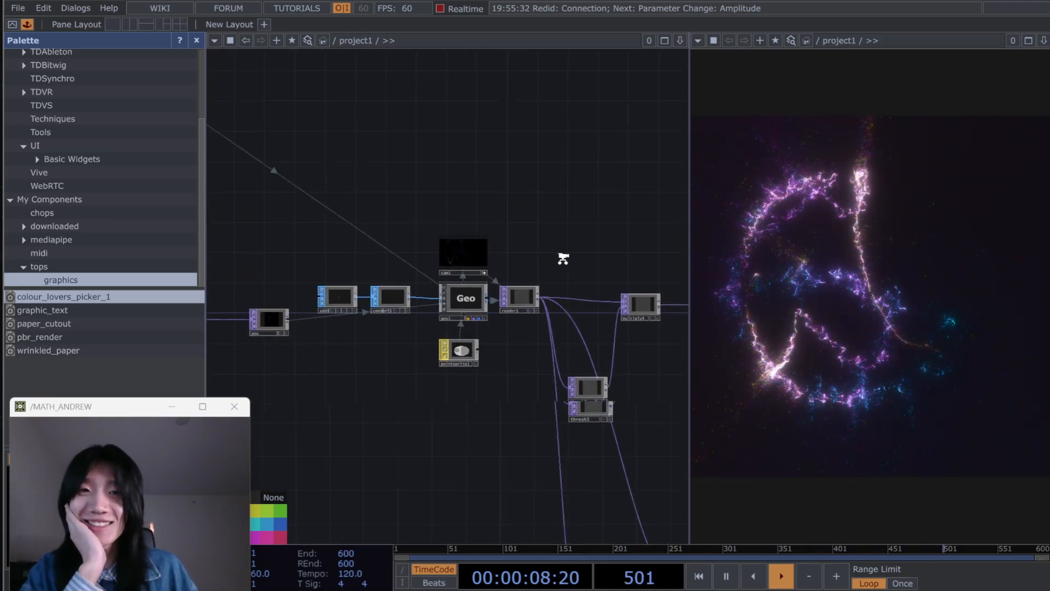
{"action": "left_click_drag", "start_coordinate": [517, 264], "coordinate": [546, 266]}
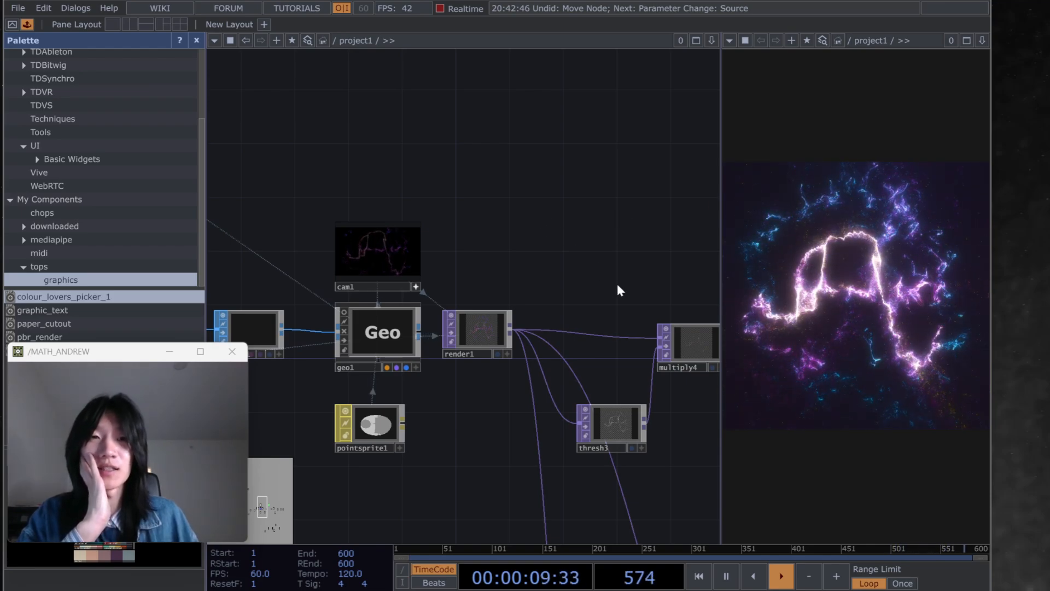
Step: Try a higher Threshold value on thresh3, then undo the change
{"action": "left_click_drag", "start_coordinate": [588, 278], "coordinate": [575, 265]}
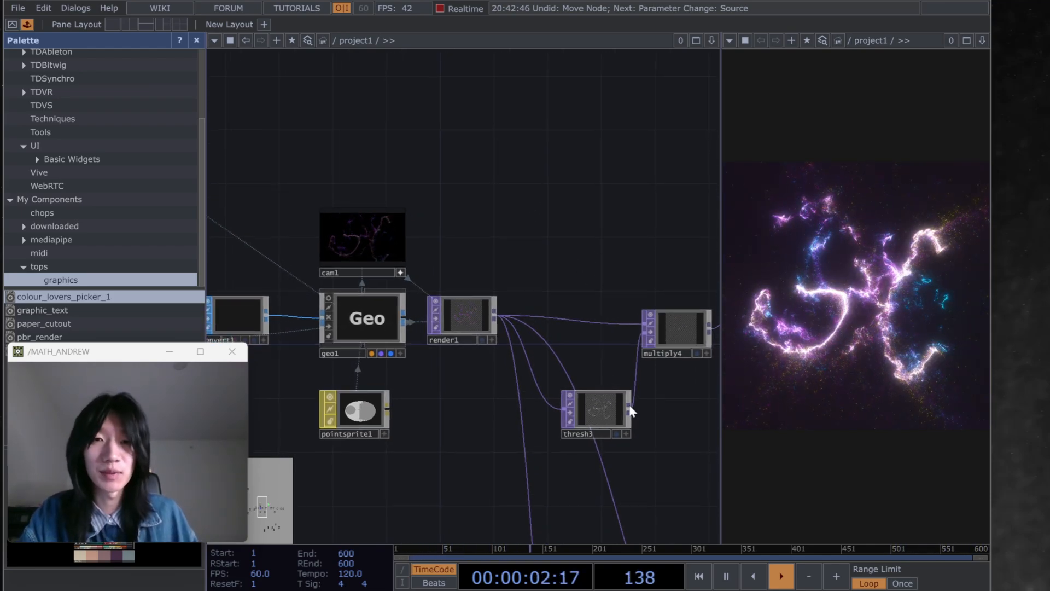
{"action": "left_click", "coordinate": [599, 409]}
{"action": "key", "text": "p"}
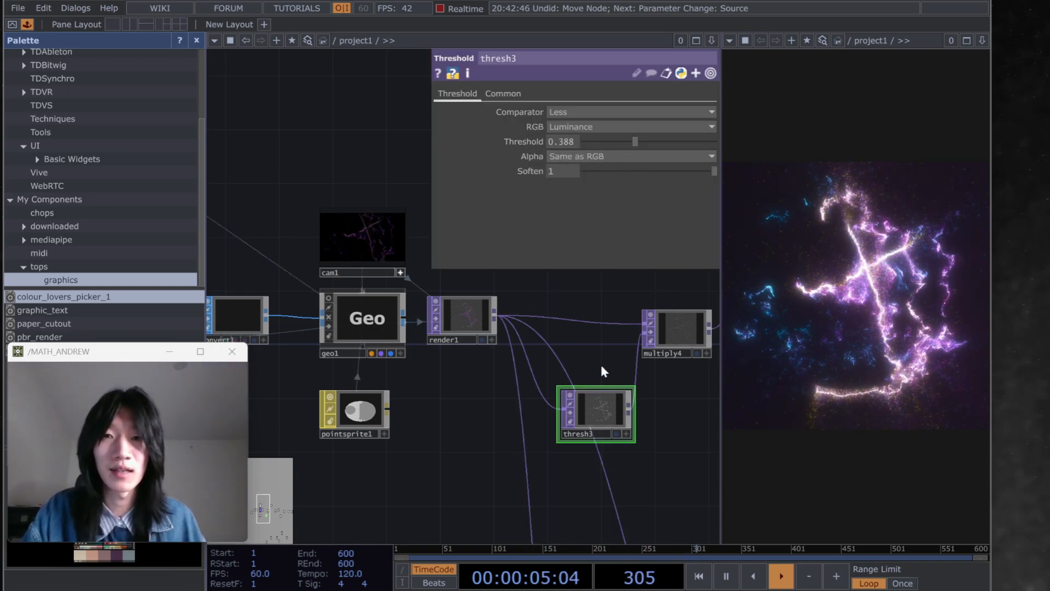
{"action": "mouse_move", "coordinate": [636, 140]}
{"action": "left_mouse_down"}
{"action": "mouse_move", "coordinate": [674, 140]}
{"action": "mouse_move", "coordinate": [645, 139]}
{"action": "mouse_move", "coordinate": [665, 137]}
{"action": "mouse_move", "coordinate": [656, 141]}
{"action": "left_mouse_up"}
{"action": "key", "text": "ctrl+z"}
Step: Branch a Luma Level TOP off multiply4 and place it above the chain, between multiply4 and level1
{"action": "left_click_drag", "start_coordinate": [676, 281], "coordinate": [441, 364]}
{"action": "left_click", "coordinate": [574, 326]}
{"action": "left_click_drag", "start_coordinate": [562, 325], "coordinate": [548, 325]}
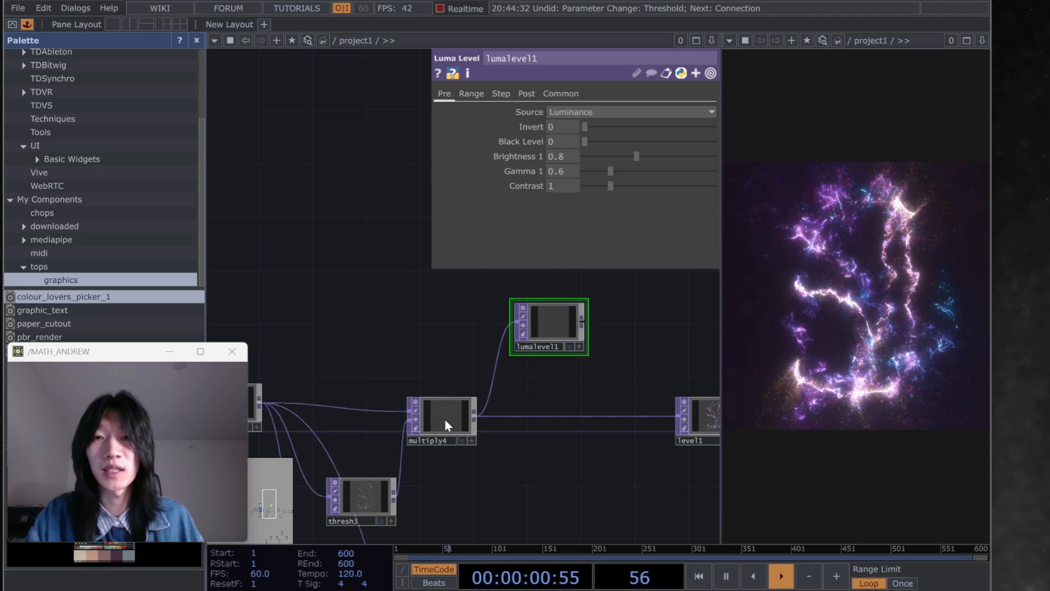
Step: Show only lumalevel1's non-default parameters and enlarge the render preview pane
{"action": "left_click", "coordinate": [710, 73]}
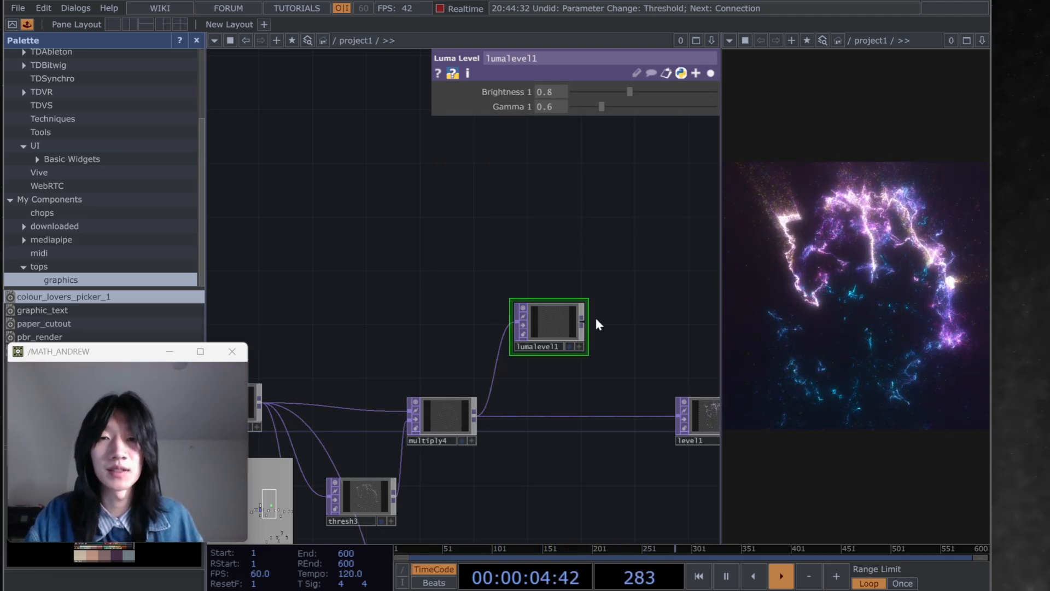
{"action": "left_click_drag", "start_coordinate": [595, 394], "coordinate": [592, 416]}
{"action": "left_click_drag", "start_coordinate": [552, 338], "coordinate": [552, 405]}
{"action": "mouse_move", "coordinate": [630, 91]}
{"action": "left_mouse_down"}
{"action": "mouse_move", "coordinate": [605, 91]}
{"action": "mouse_move", "coordinate": [642, 91]}
{"action": "mouse_move", "coordinate": [593, 91]}
{"action": "mouse_move", "coordinate": [627, 92]}
{"action": "left_mouse_up"}
{"action": "left_click_drag", "start_coordinate": [547, 402], "coordinate": [547, 442]}
{"action": "left_click_drag", "start_coordinate": [533, 357], "coordinate": [593, 328]}
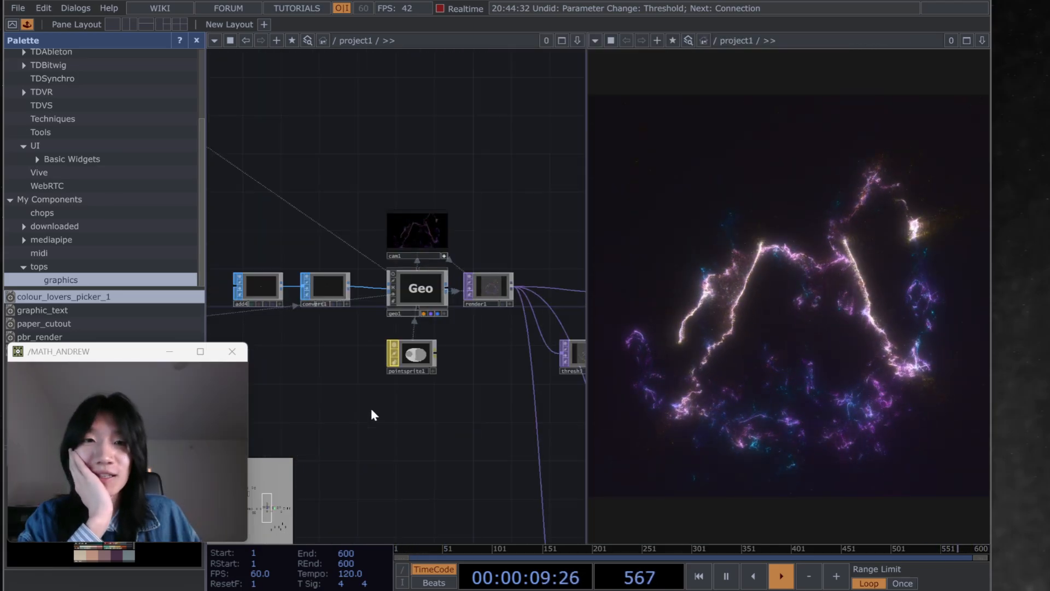
Step: Set noise1's Harmonics to 2, and try a Period of 0.7 before setting it back to 2
{"action": "left_click_drag", "start_coordinate": [370, 413], "coordinate": [472, 364]}
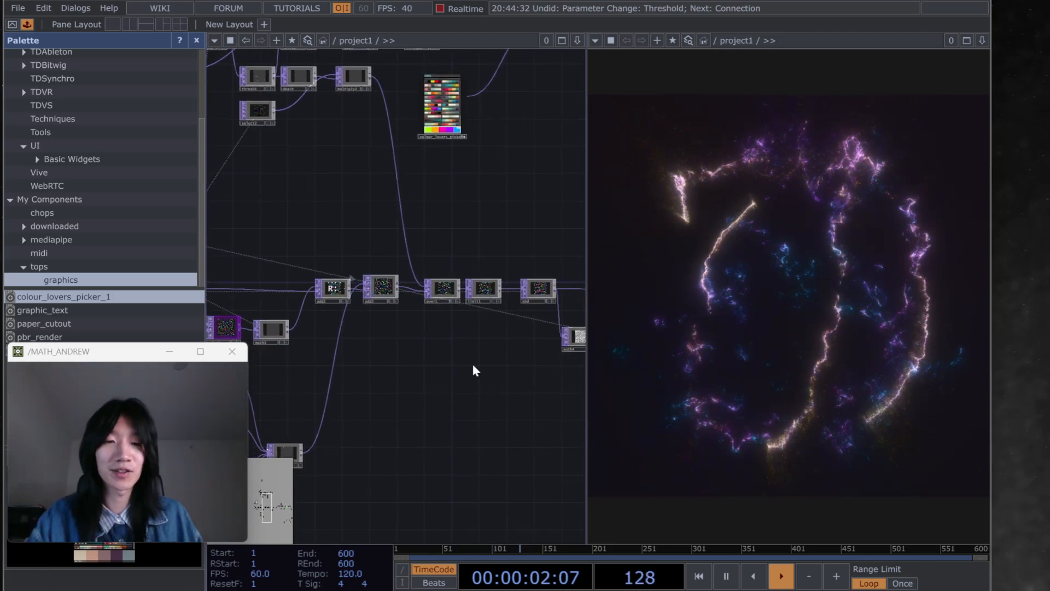
{"action": "left_click_drag", "start_coordinate": [381, 246], "coordinate": [406, 417]}
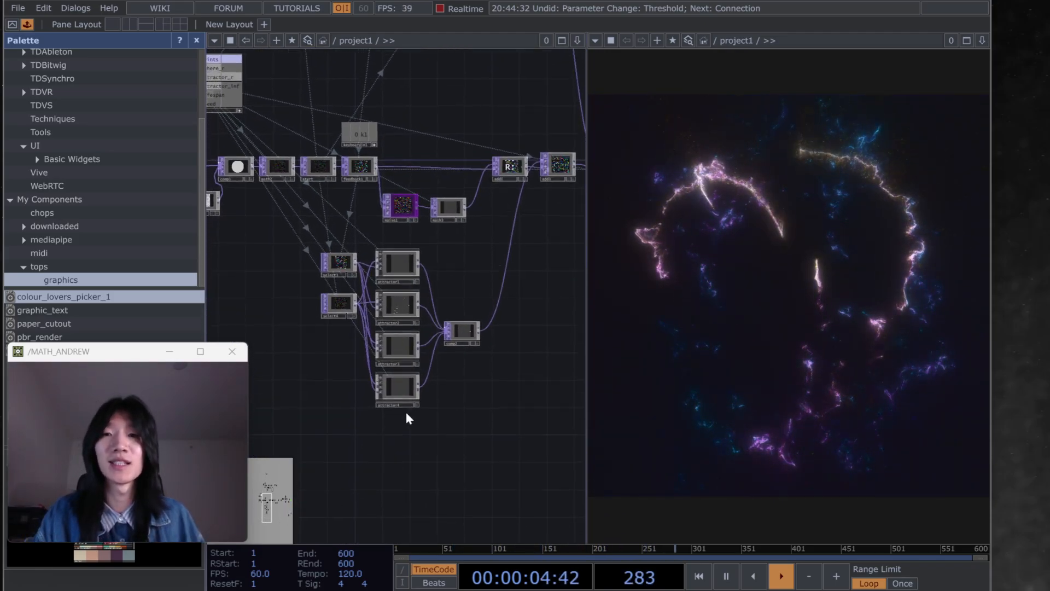
{"action": "left_click", "coordinate": [401, 207]}
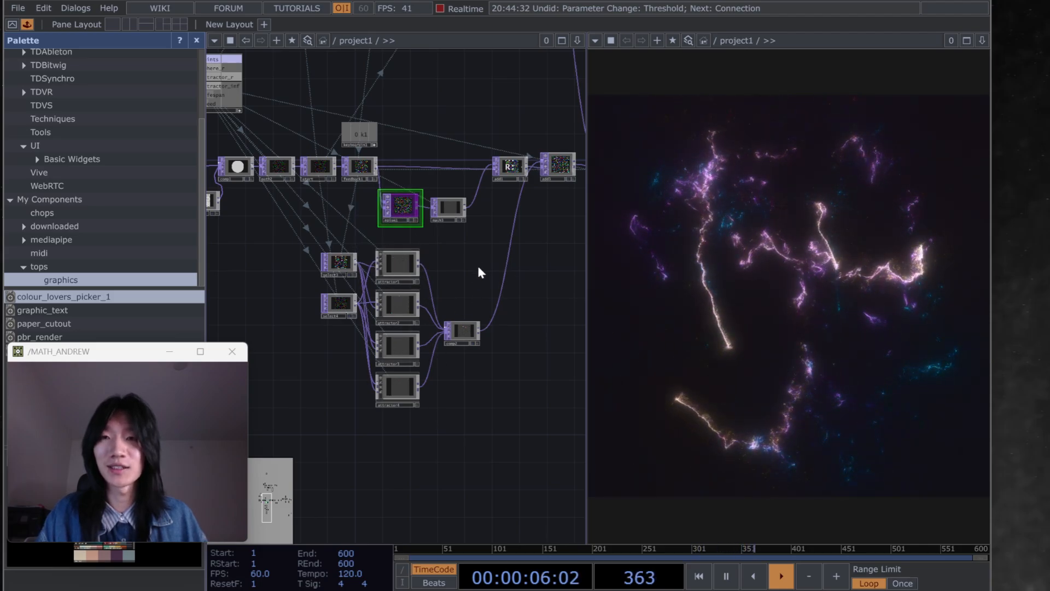
{"action": "left_click_drag", "start_coordinate": [377, 349], "coordinate": [420, 395]}
{"action": "mouse_move", "coordinate": [314, 448]}
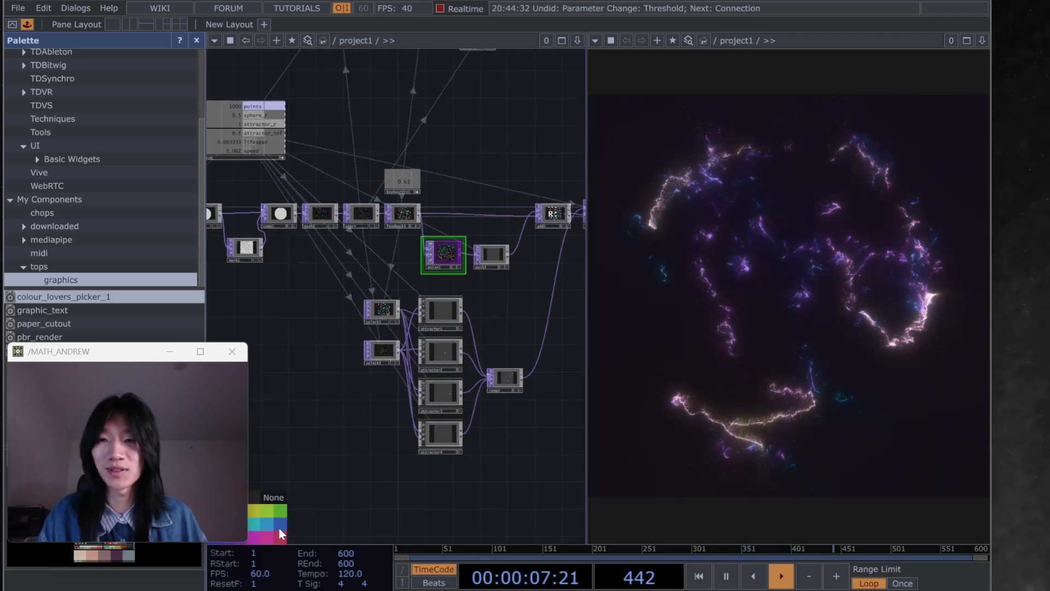
{"action": "key", "text": "p"}
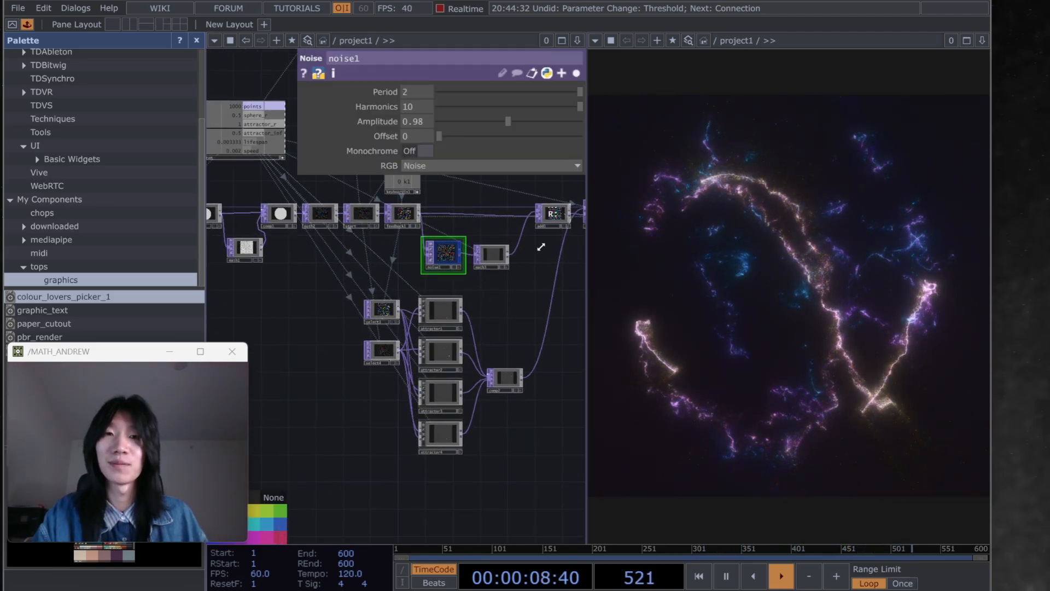
{"action": "left_click", "coordinate": [576, 72]}
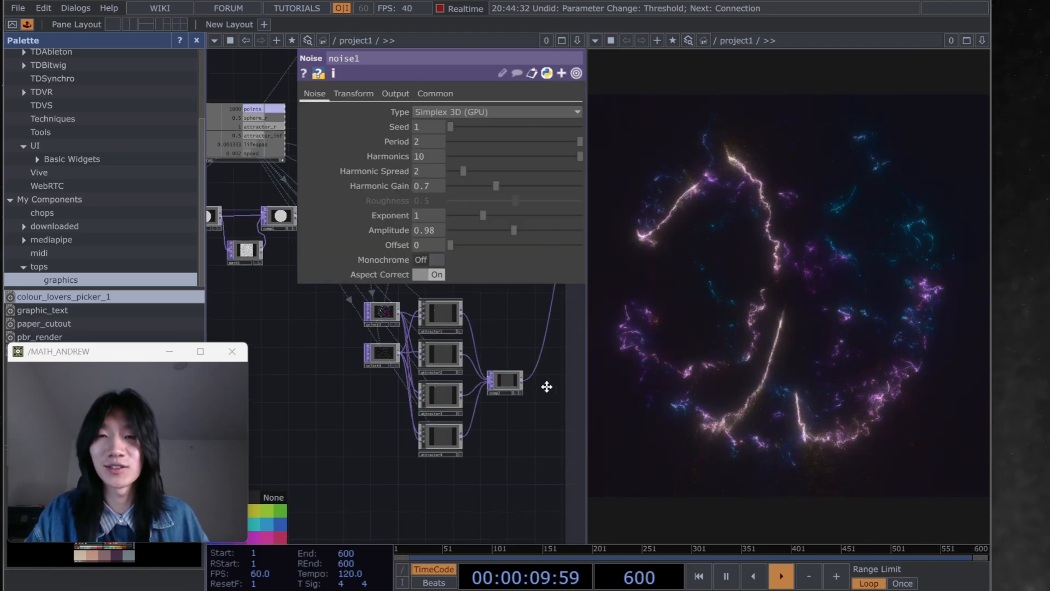
{"action": "left_click_drag", "start_coordinate": [507, 157], "coordinate": [480, 157]}
{"action": "left_click", "coordinate": [497, 141]}
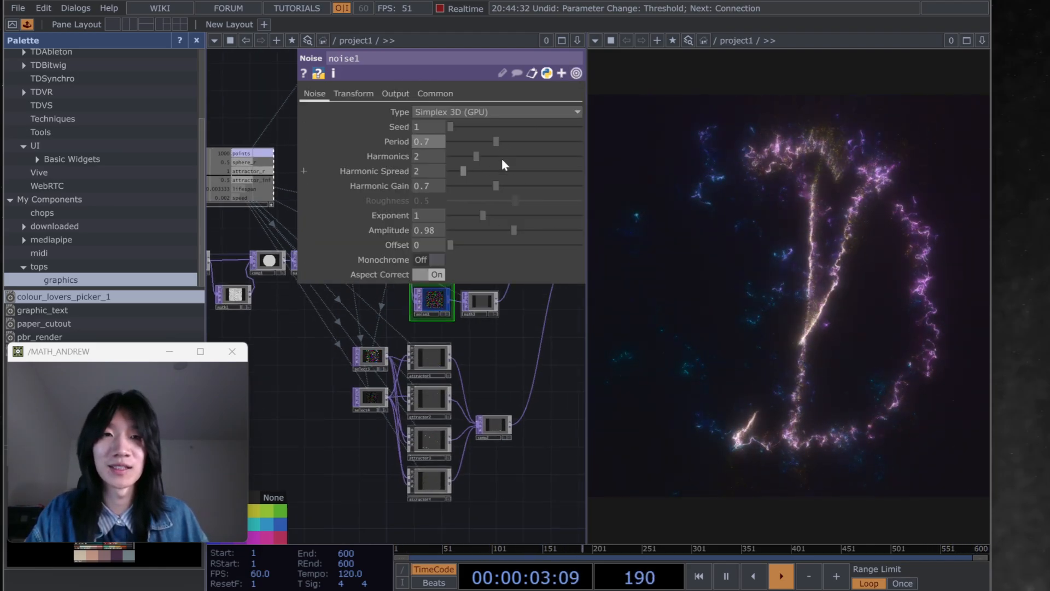
{"action": "left_click_drag", "start_coordinate": [496, 142], "coordinate": [574, 139]}
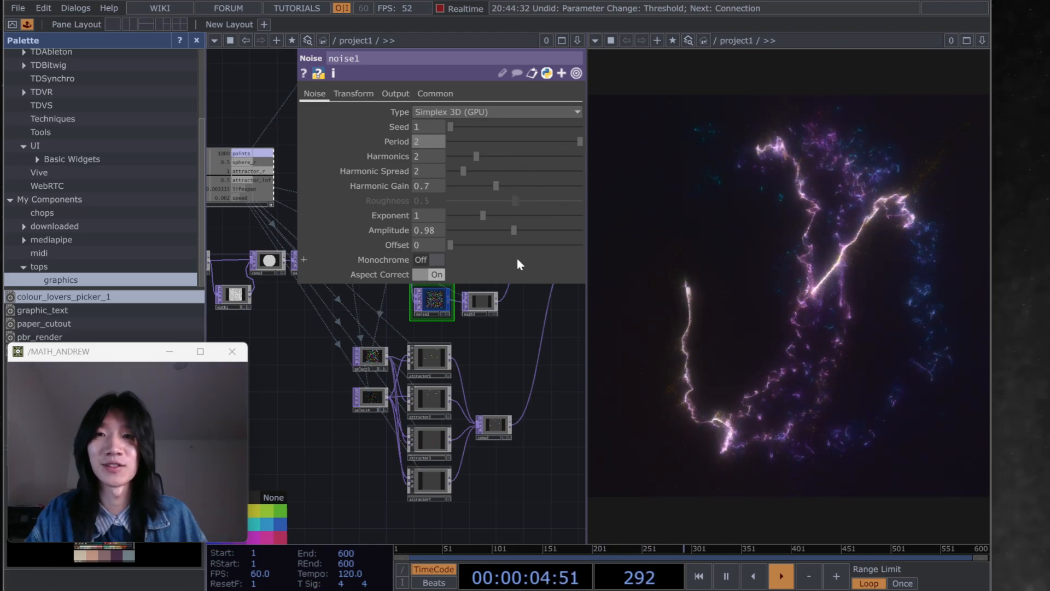
Step: Set noise1's Amplitude to 0.5, and try another Offset before resetting it to 0
{"action": "left_click", "coordinate": [442, 229]}
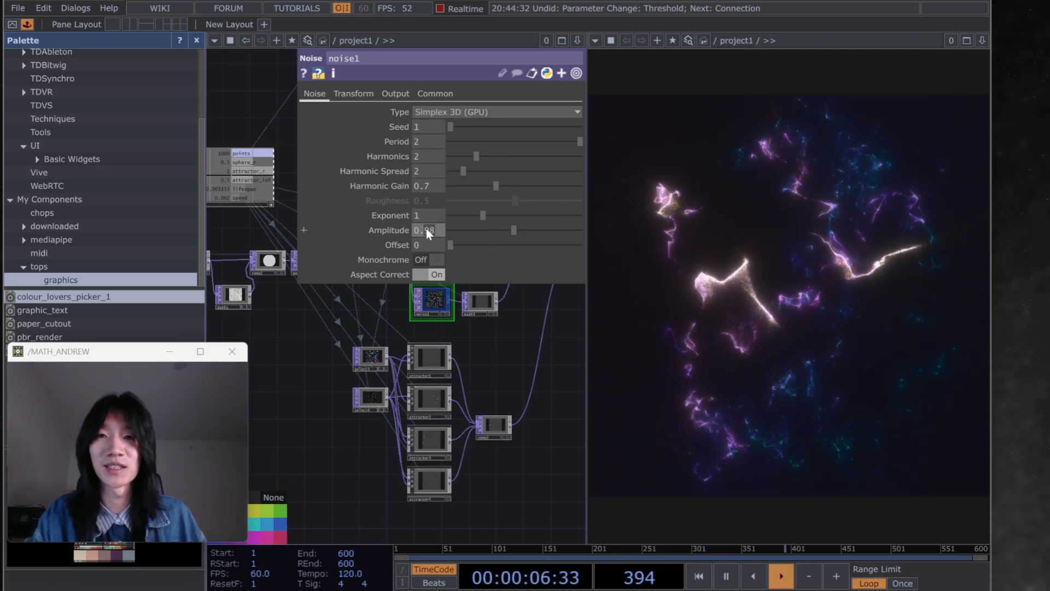
{"action": "type", "text": "0.5"}
{"action": "key", "text": "Return"}
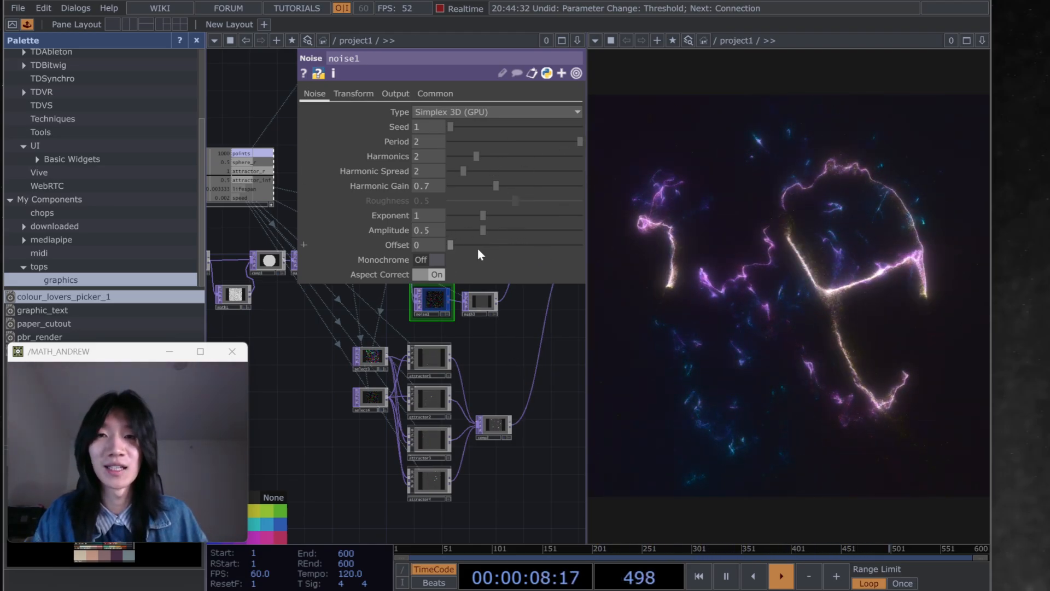
{"action": "left_click_drag", "start_coordinate": [455, 245], "coordinate": [351, 258]}
{"action": "type", "text": "0"}
{"action": "key", "text": "Return"}
Step: Try raising noise1's Exponent to 4, then return it to 1
{"action": "left_click_drag", "start_coordinate": [486, 217], "coordinate": [616, 208]}
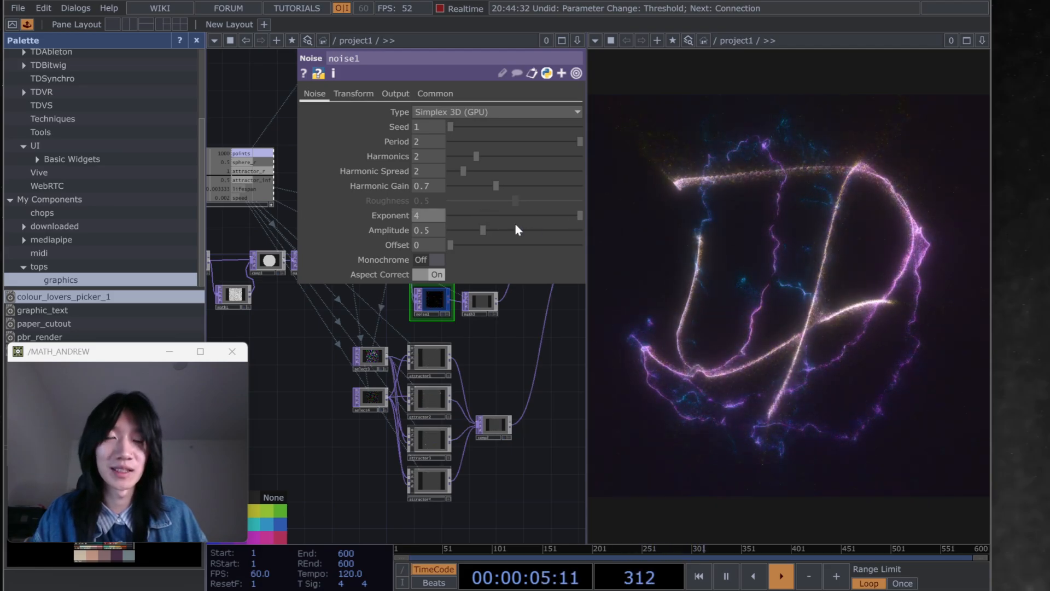
{"action": "mouse_move", "coordinate": [469, 213]}
{"action": "left_mouse_down"}
{"action": "mouse_move", "coordinate": [411, 218]}
{"action": "mouse_move", "coordinate": [488, 215]}
{"action": "left_mouse_up"}
{"action": "left_click", "coordinate": [439, 216]}
{"action": "type", "text": "1"}
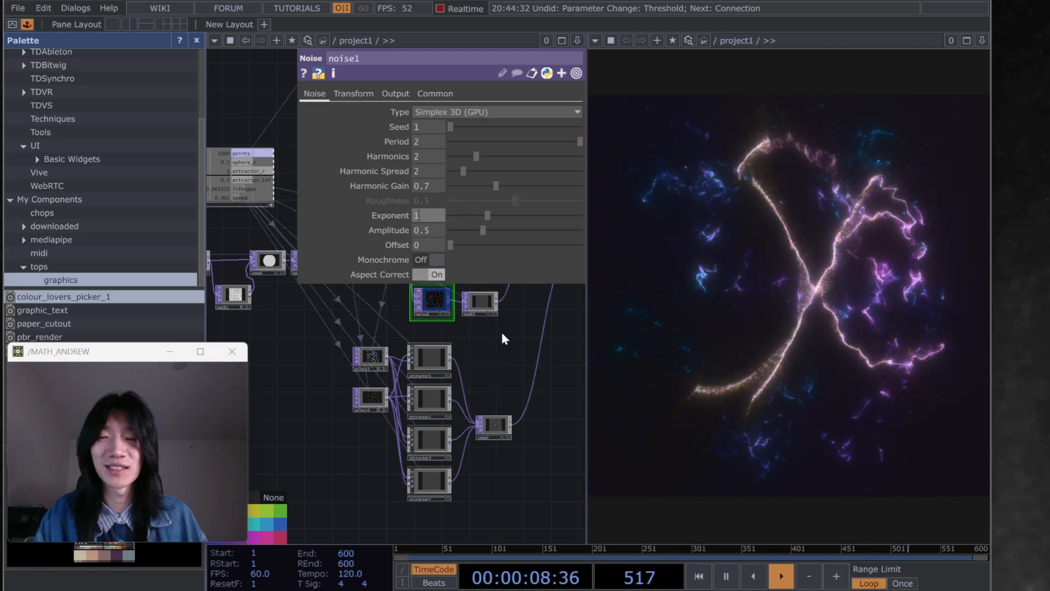
{"action": "key", "text": "Return"}
{"action": "left_click_drag", "start_coordinate": [504, 364], "coordinate": [496, 401]}
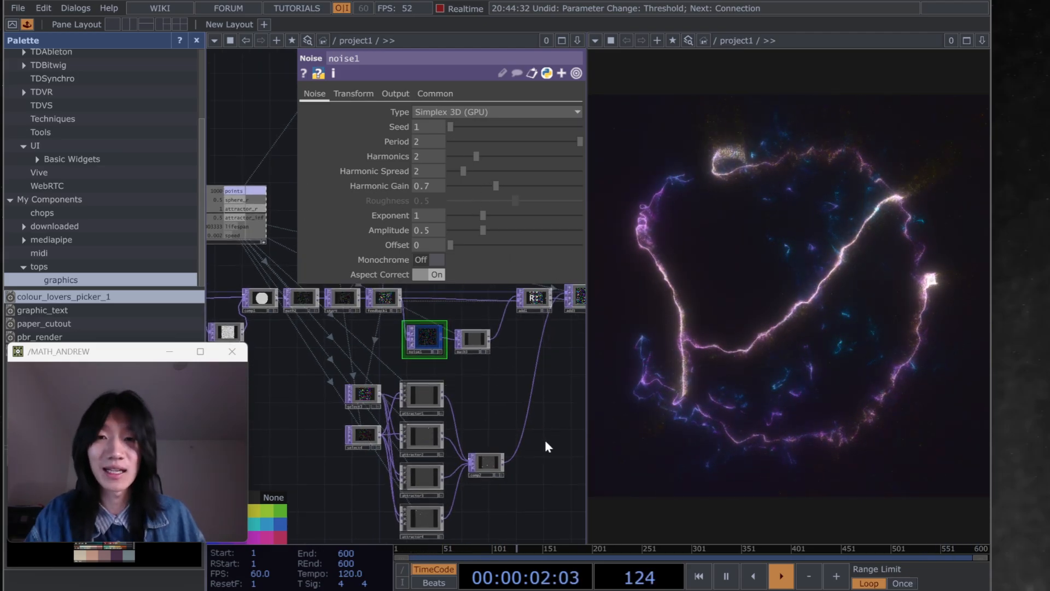
{"action": "key", "text": "p"}
Step: Try the "french kiss" palette in colour_lovers_picker on the particles
{"action": "left_click_drag", "start_coordinate": [464, 267], "coordinate": [411, 319]}
{"action": "left_click_drag", "start_coordinate": [508, 271], "coordinate": [413, 353]}
{"action": "scroll", "coordinate": [493, 326], "scroll_direction": "up", "scroll_amount": 4}
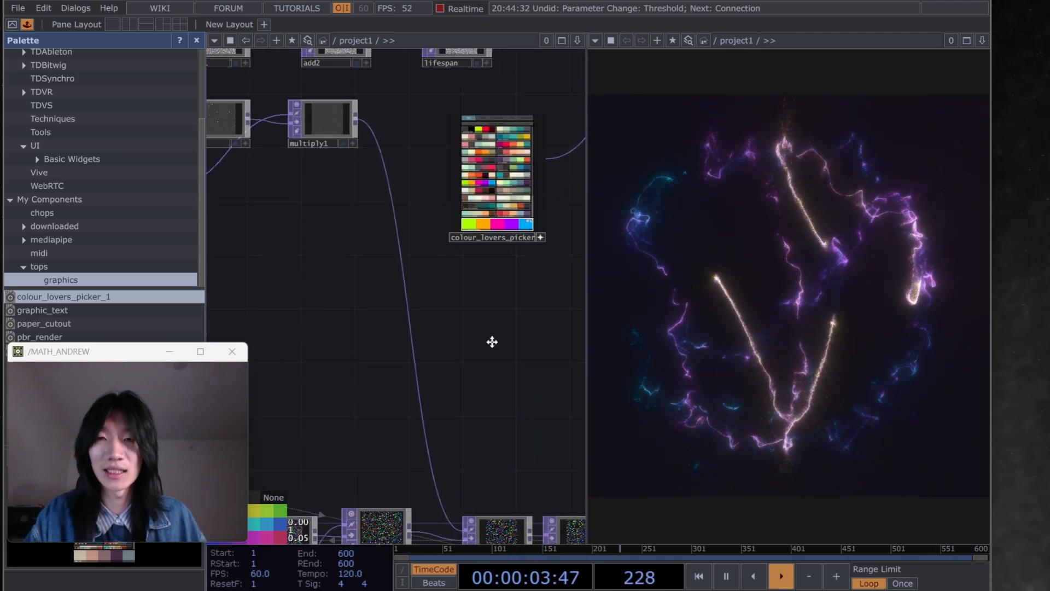
{"action": "left_click_drag", "start_coordinate": [578, 249], "coordinate": [505, 348]}
{"action": "scroll", "coordinate": [505, 350], "scroll_direction": "up", "scroll_amount": 4}
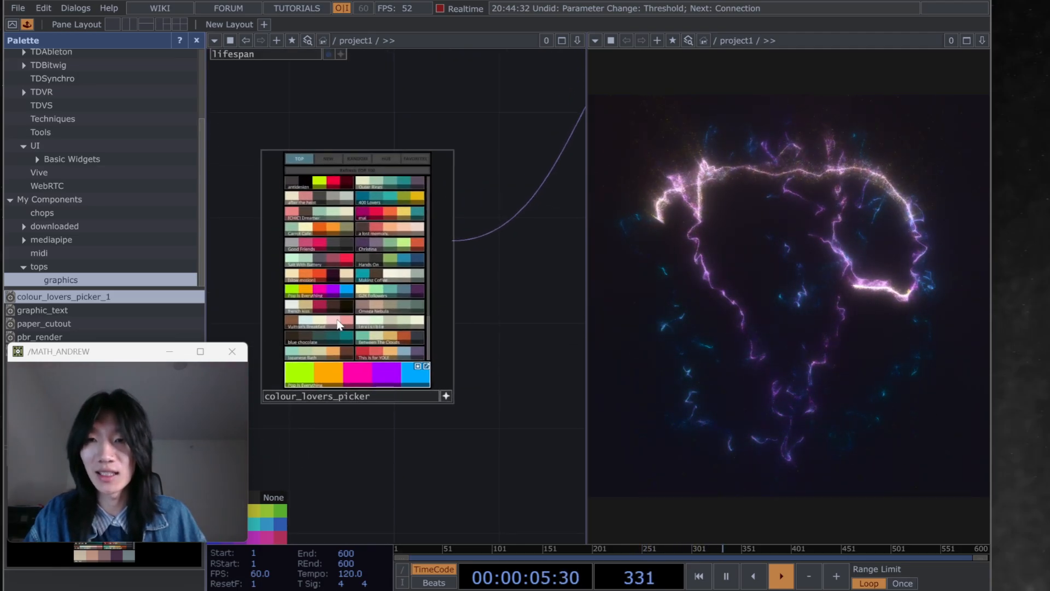
{"action": "left_click", "coordinate": [320, 305]}
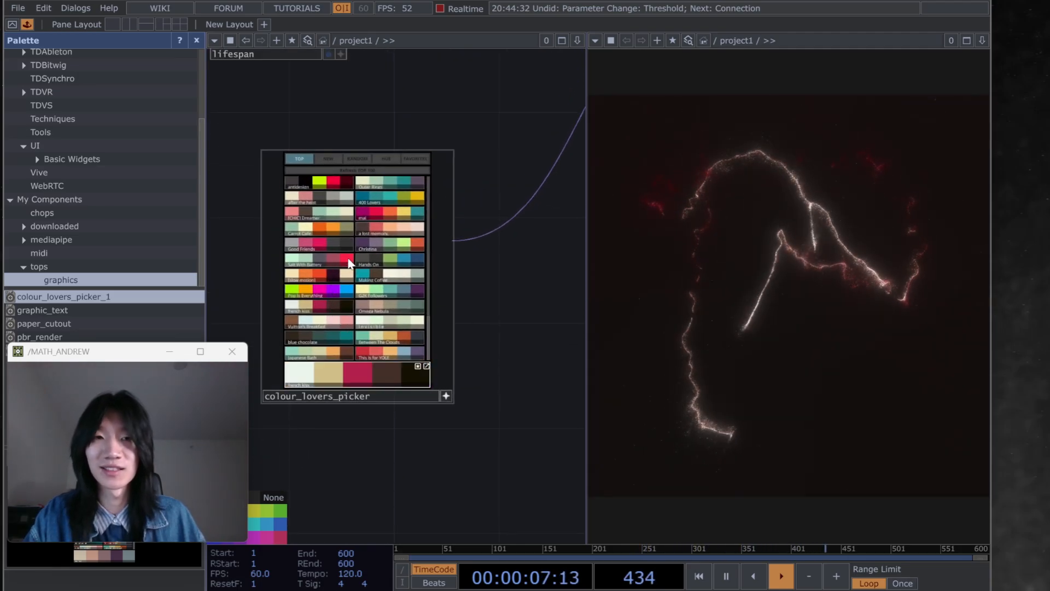
Step: Try the "Japanese Bath" palette in colour_lovers_picker, then choose "Salt With Battery"
{"action": "scroll", "coordinate": [509, 356], "scroll_direction": "down", "scroll_amount": 5}
{"action": "scroll", "coordinate": [463, 383], "scroll_direction": "up", "scroll_amount": 6}
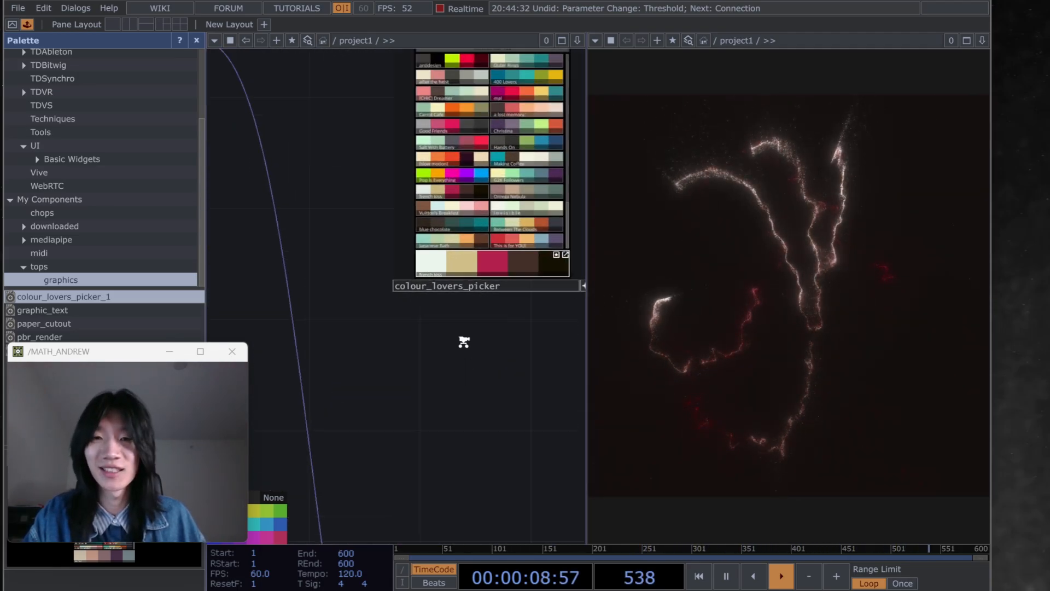
{"action": "left_click", "coordinate": [435, 212]}
{"action": "left_click", "coordinate": [439, 240]}
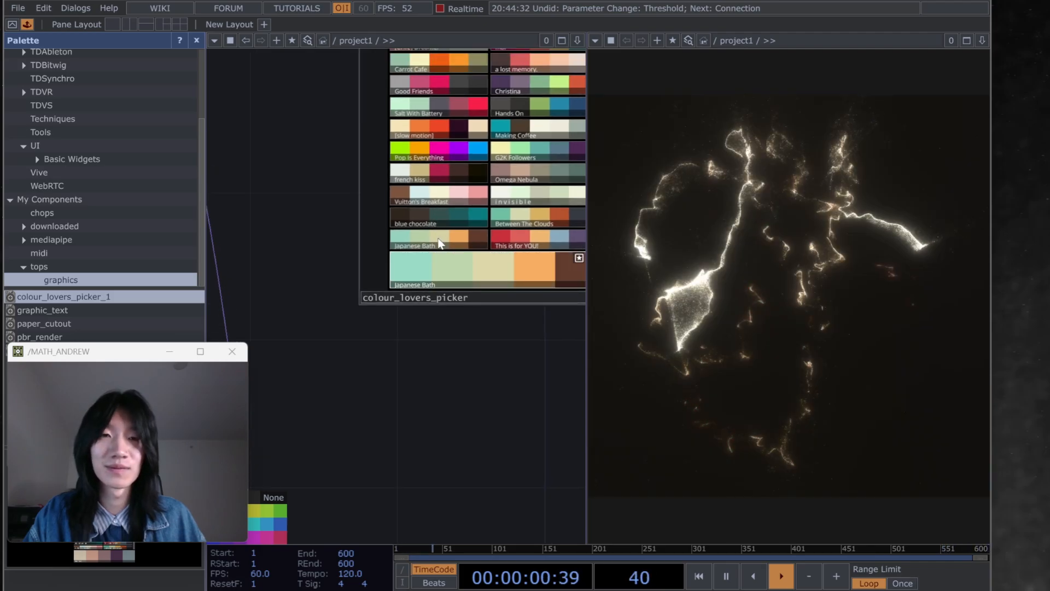
{"action": "left_click", "coordinate": [425, 157]}
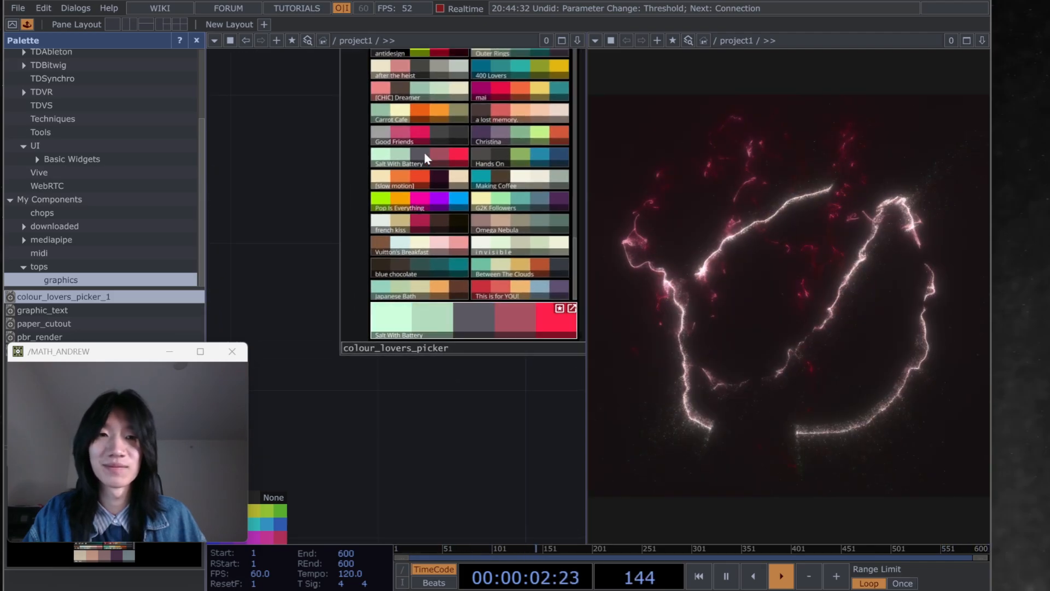
Step: Duplicate the four attractor nodes and place the copies in a column beneath the originals
{"action": "scroll", "coordinate": [372, 383], "scroll_direction": "down", "scroll_amount": 8}
{"action": "scroll", "coordinate": [515, 246], "scroll_direction": "up", "scroll_amount": 8}
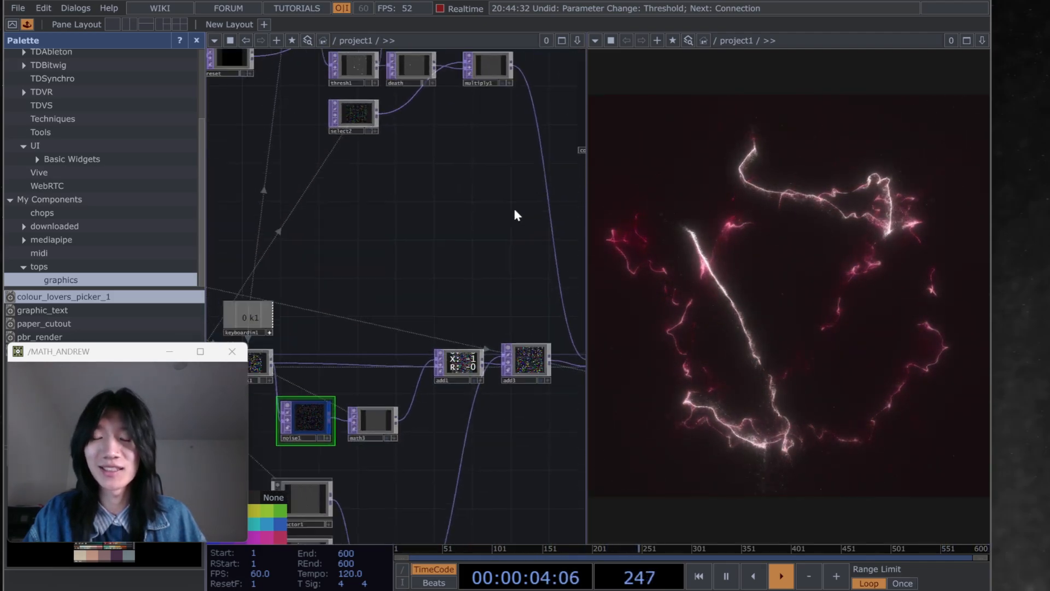
{"action": "left_click_drag", "start_coordinate": [460, 460], "coordinate": [504, 342]}
{"action": "left_click_drag", "start_coordinate": [472, 448], "coordinate": [472, 439]}
{"action": "left_click_drag", "start_coordinate": [290, 182], "coordinate": [291, 231]}
{"action": "scroll", "coordinate": [418, 371], "scroll_direction": "down", "scroll_amount": 3}
{"action": "left_click_drag", "start_coordinate": [472, 433], "coordinate": [474, 371]}
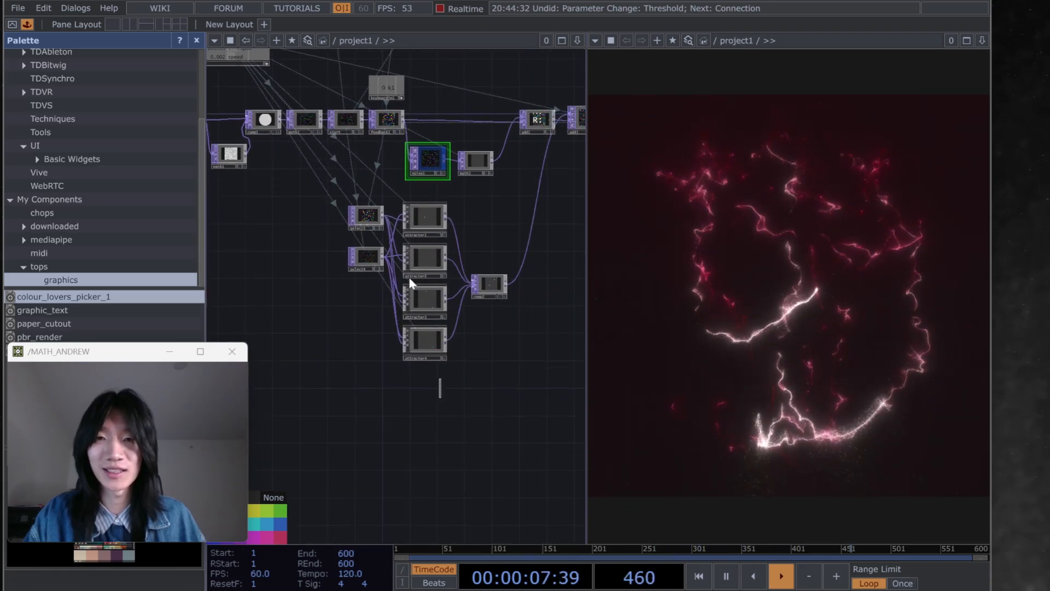
{"action": "key", "text": "ctrl+v"}
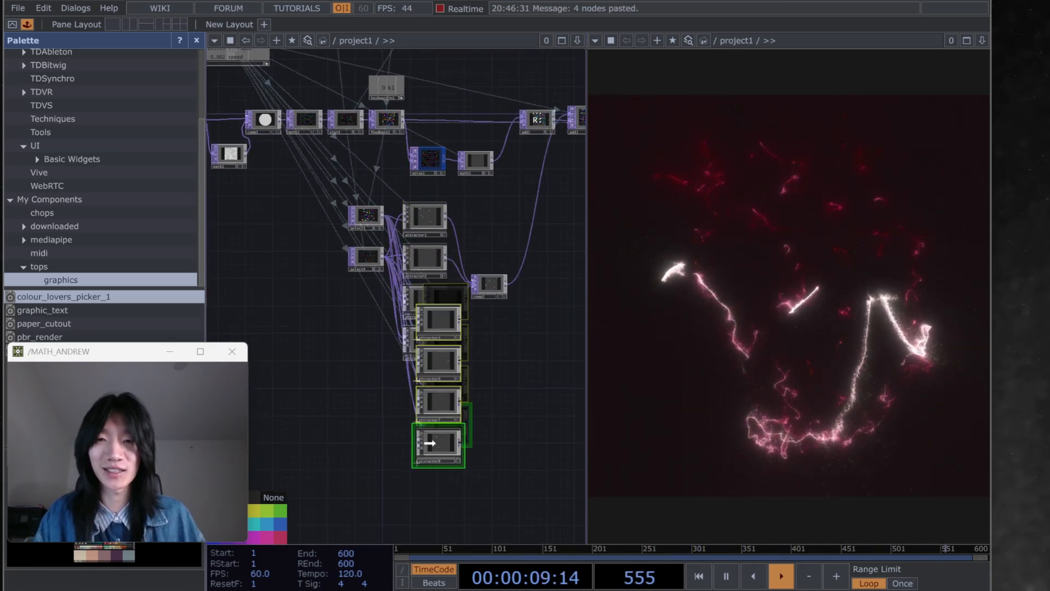
{"action": "left_click", "coordinate": [425, 499]}
{"action": "left_click", "coordinate": [444, 390]}
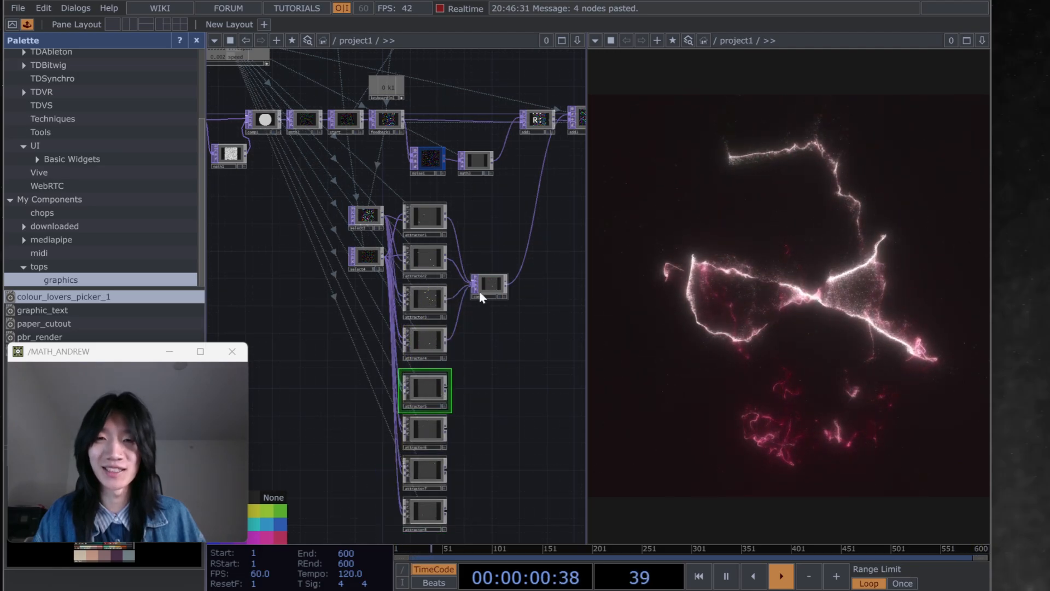
Step: Connect the four new attractors to the composite node that combines the attractor outputs
{"action": "left_click_drag", "start_coordinate": [503, 462], "coordinate": [497, 377]}
{"action": "left_click_drag", "start_coordinate": [442, 301], "coordinate": [479, 208]}
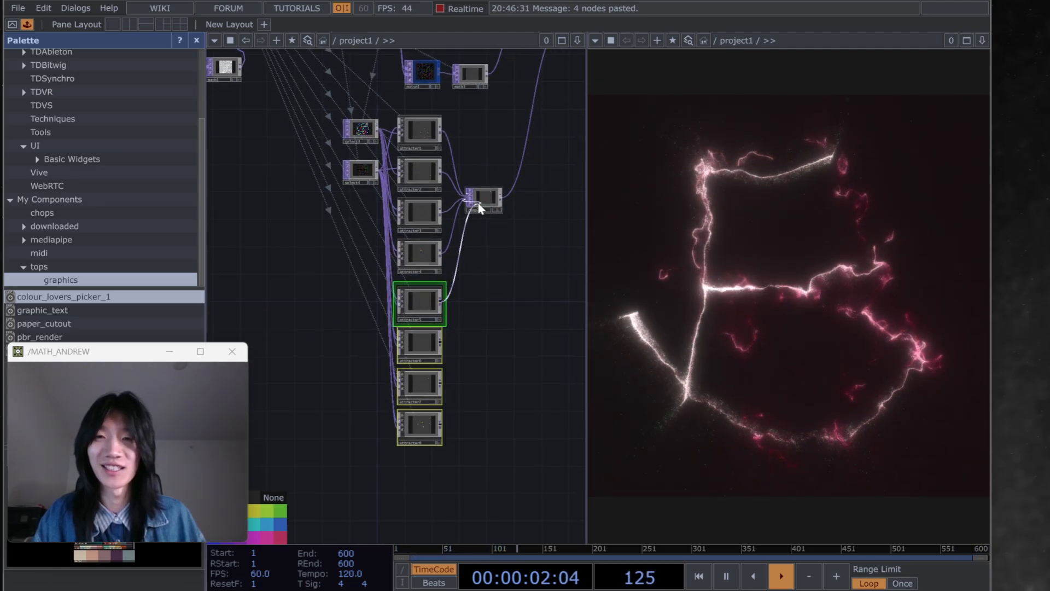
{"action": "left_click_drag", "start_coordinate": [474, 281], "coordinate": [496, 239]}
Step: Duplicate the four newest attractors below the column and connect the copies to the same composite node
{"action": "right_click_drag", "start_coordinate": [450, 446], "coordinate": [402, 268]}
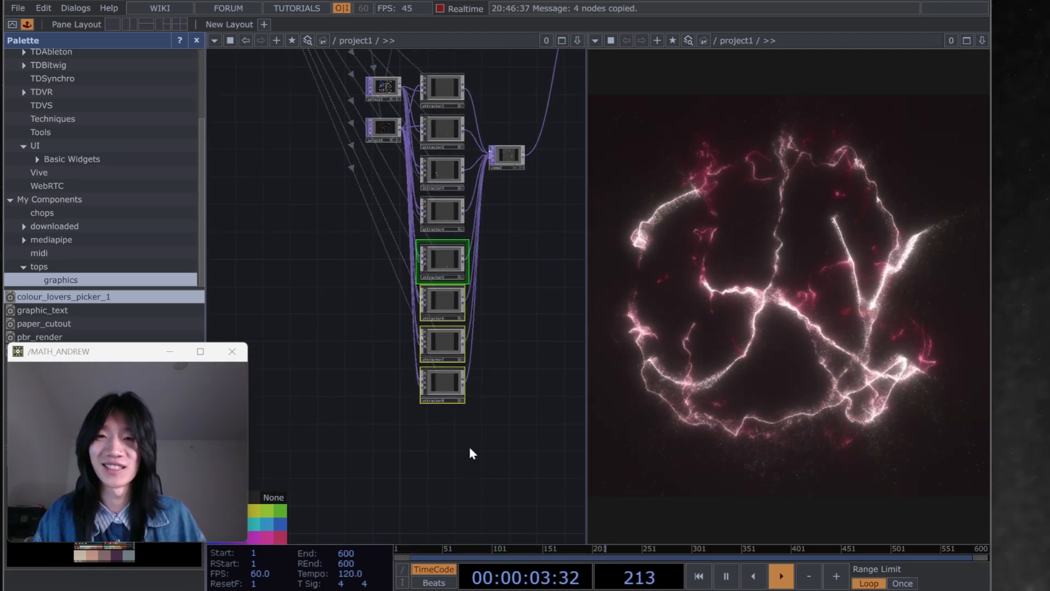
{"action": "left_click_drag", "start_coordinate": [423, 523], "coordinate": [430, 422]}
{"action": "key", "text": "ctrl+v"}
{"action": "left_click", "coordinate": [495, 354]}
{"action": "left_click_drag", "start_coordinate": [495, 355], "coordinate": [479, 132]}
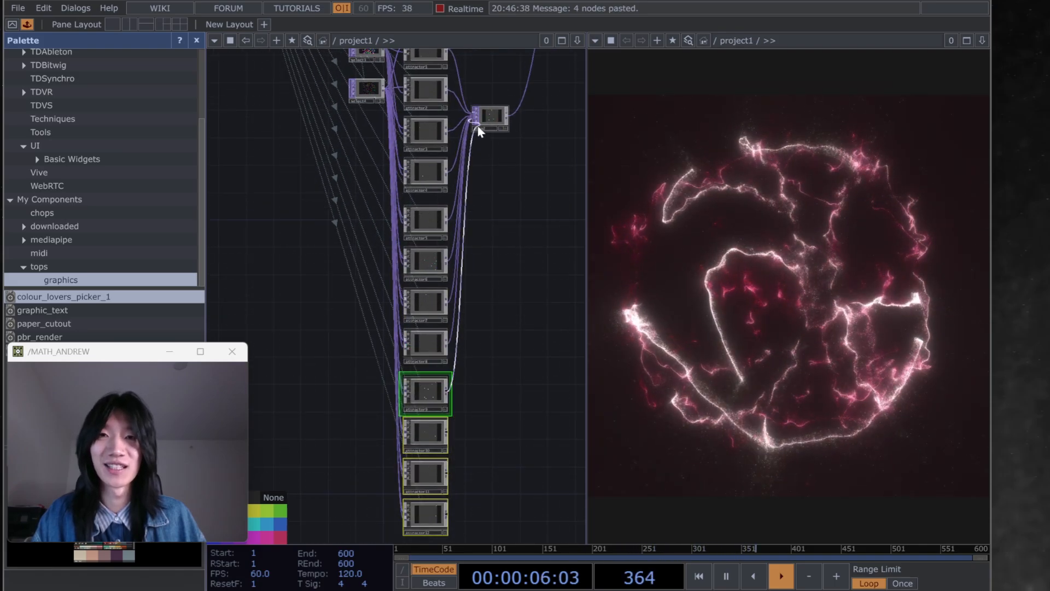
Step: Set the points value in constant1 to 500
{"action": "left_click_drag", "start_coordinate": [480, 181], "coordinate": [440, 350]}
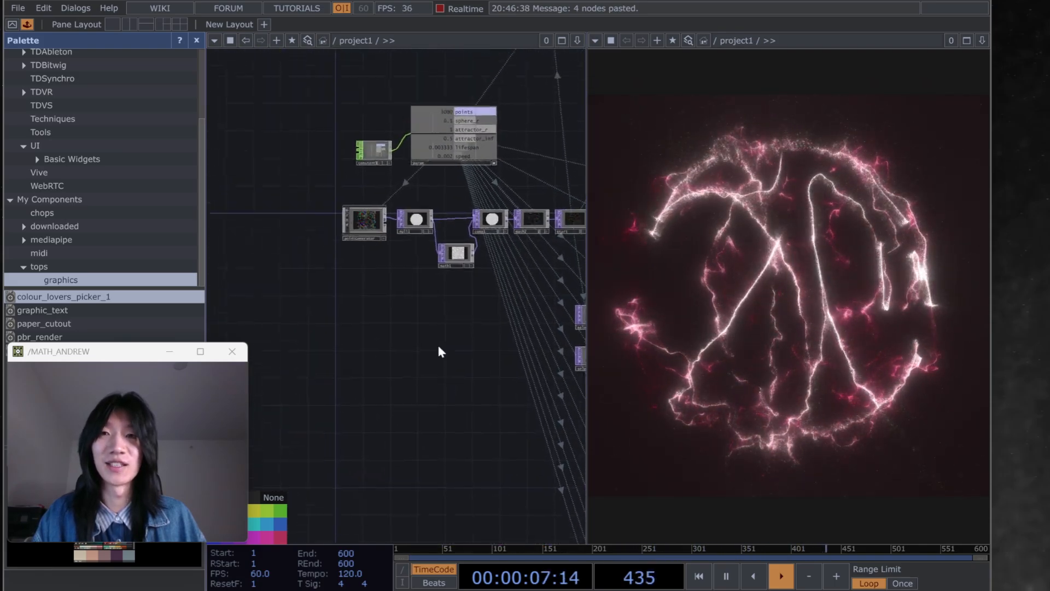
{"action": "scroll", "coordinate": [370, 147], "scroll_direction": "up", "scroll_amount": 5}
{"action": "left_click", "coordinate": [357, 243]}
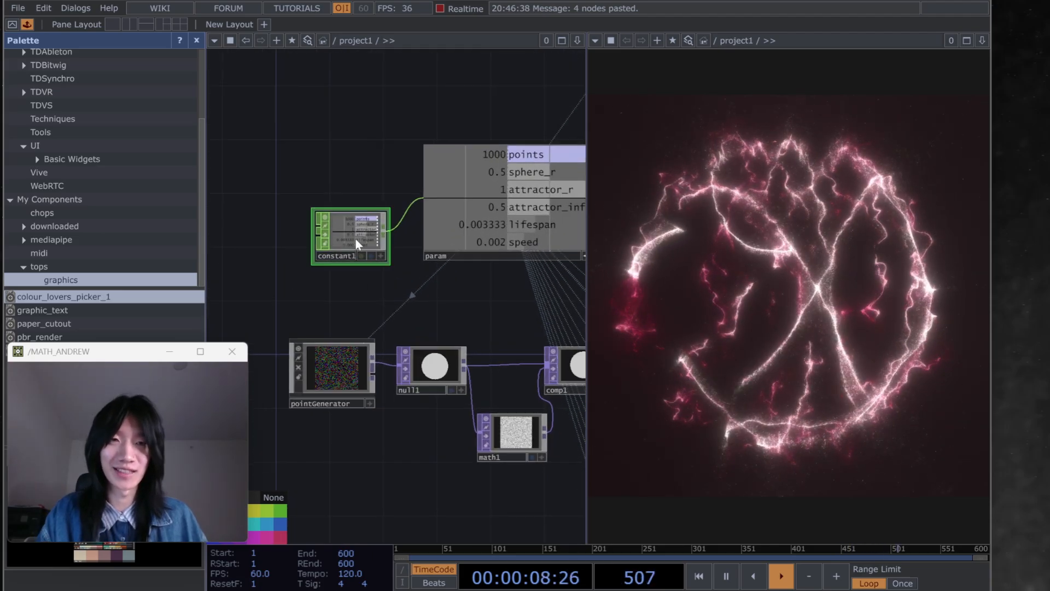
{"action": "key", "text": "p"}
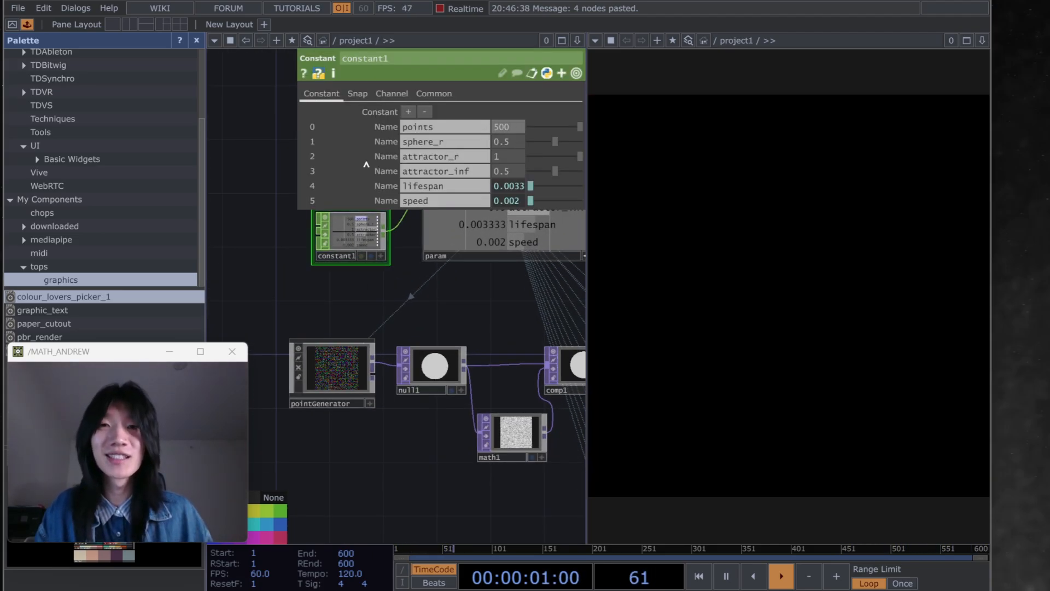
{"action": "left_click", "coordinate": [488, 318]}
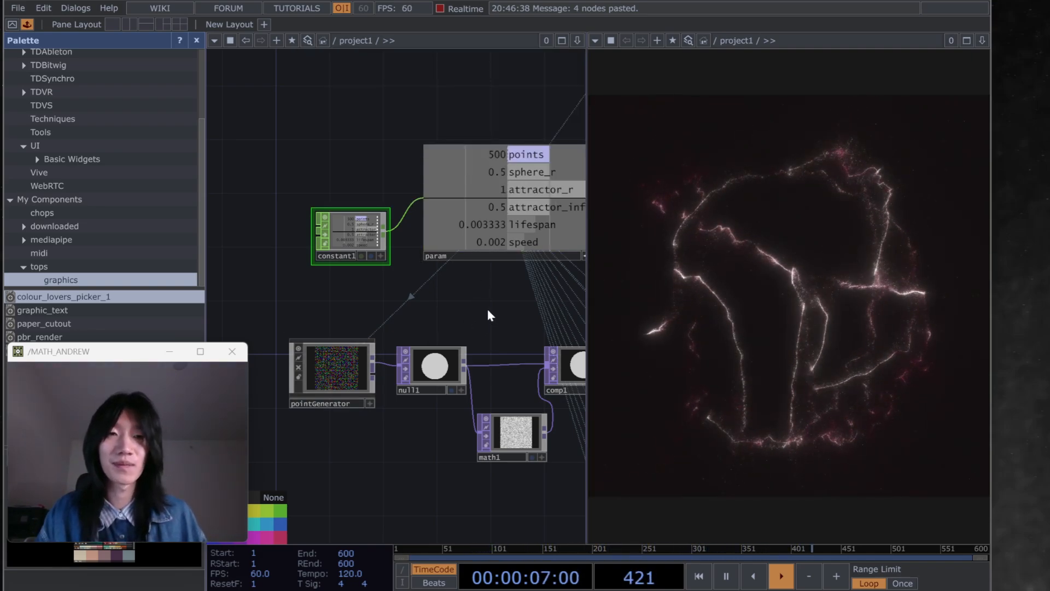
Step: Increase the Alpha of the pointsprite1 material to brighten the particles
{"action": "scroll", "coordinate": [492, 312], "scroll_direction": "down", "scroll_amount": 6}
{"action": "left_click_drag", "start_coordinate": [537, 312], "coordinate": [235, 318]}
{"action": "left_click_drag", "start_coordinate": [497, 472], "coordinate": [298, 323]}
{"action": "left_click_drag", "start_coordinate": [502, 379], "coordinate": [334, 377]}
{"action": "scroll", "coordinate": [397, 271], "scroll_direction": "up", "scroll_amount": 3}
{"action": "left_click_drag", "start_coordinate": [409, 266], "coordinate": [404, 388]}
{"action": "scroll", "coordinate": [394, 378], "scroll_direction": "up", "scroll_amount": 3}
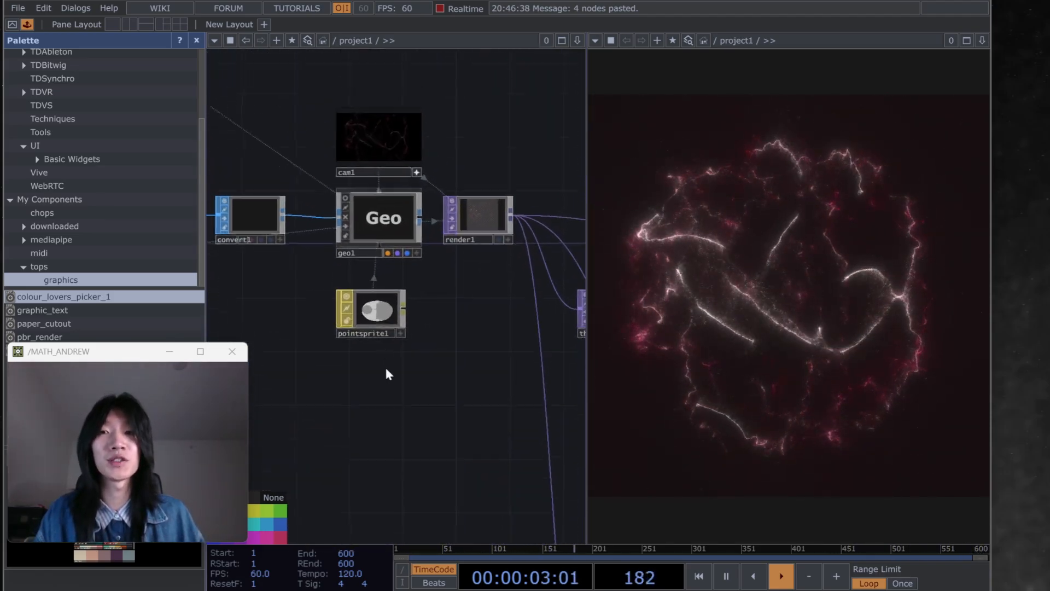
{"action": "left_click", "coordinate": [364, 346]}
{"action": "key", "text": "p"}
{"action": "left_click_drag", "start_coordinate": [459, 133], "coordinate": [459, 133]}
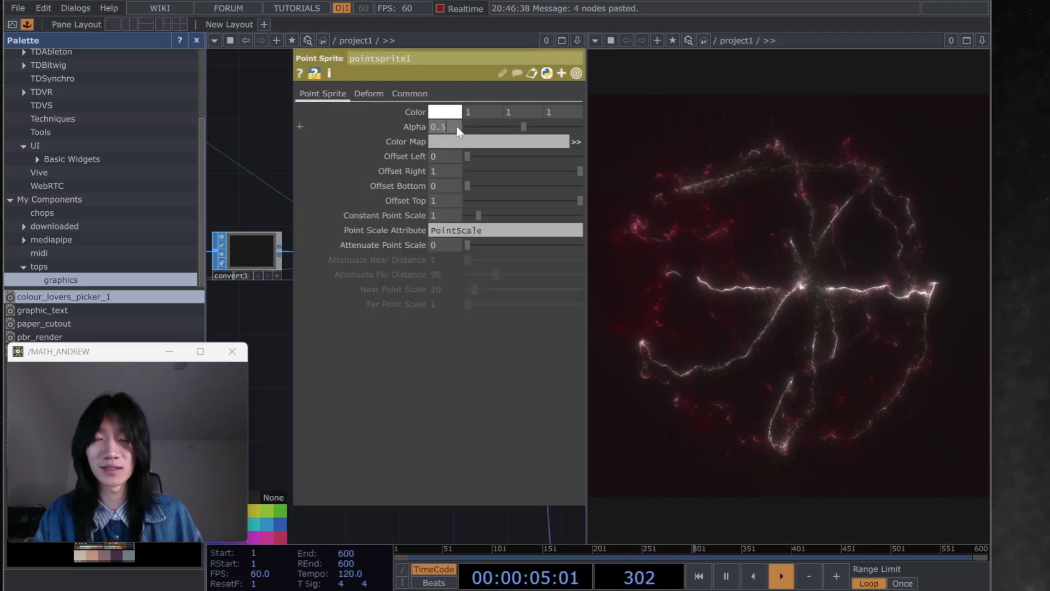
{"action": "key", "text": "p"}
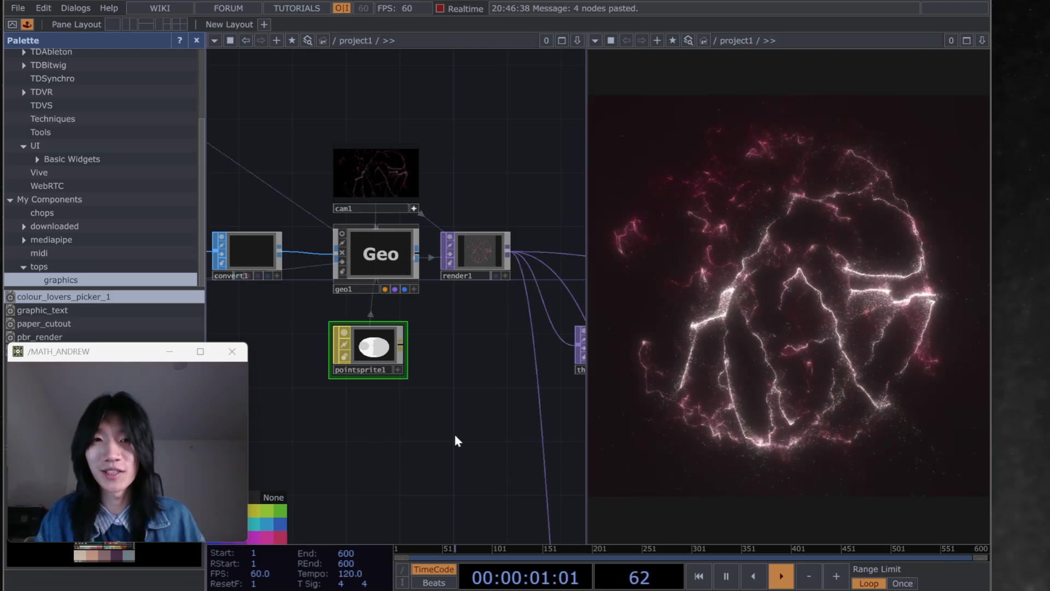
Step: Move the cam1 camera in closer to the particles so that the glowing filaments fill the render
{"action": "scroll", "coordinate": [457, 441], "scroll_direction": "down", "scroll_amount": 3}
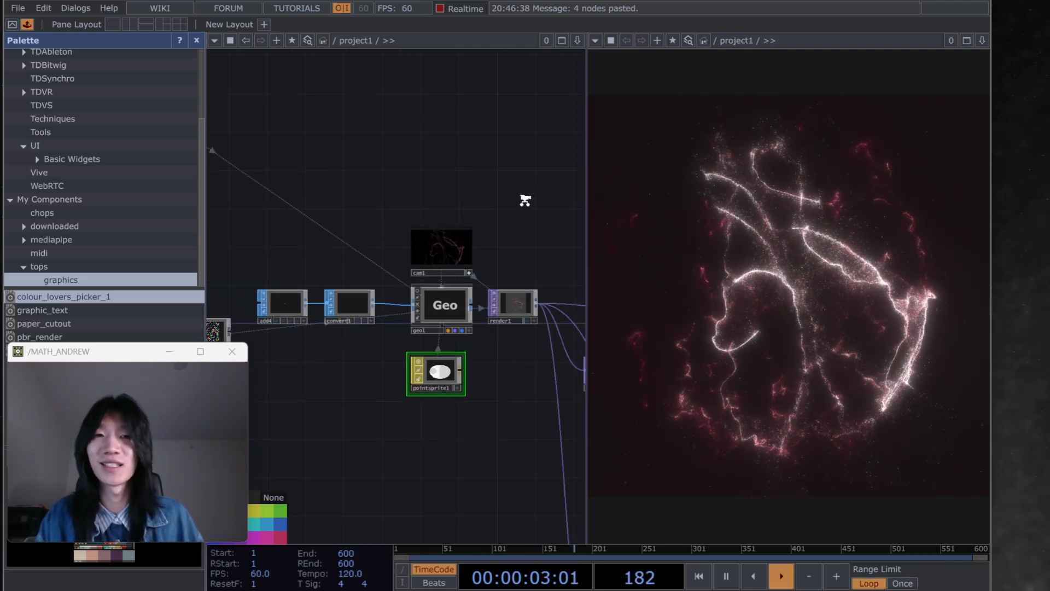
{"action": "scroll", "coordinate": [527, 197], "scroll_direction": "up", "scroll_amount": 5}
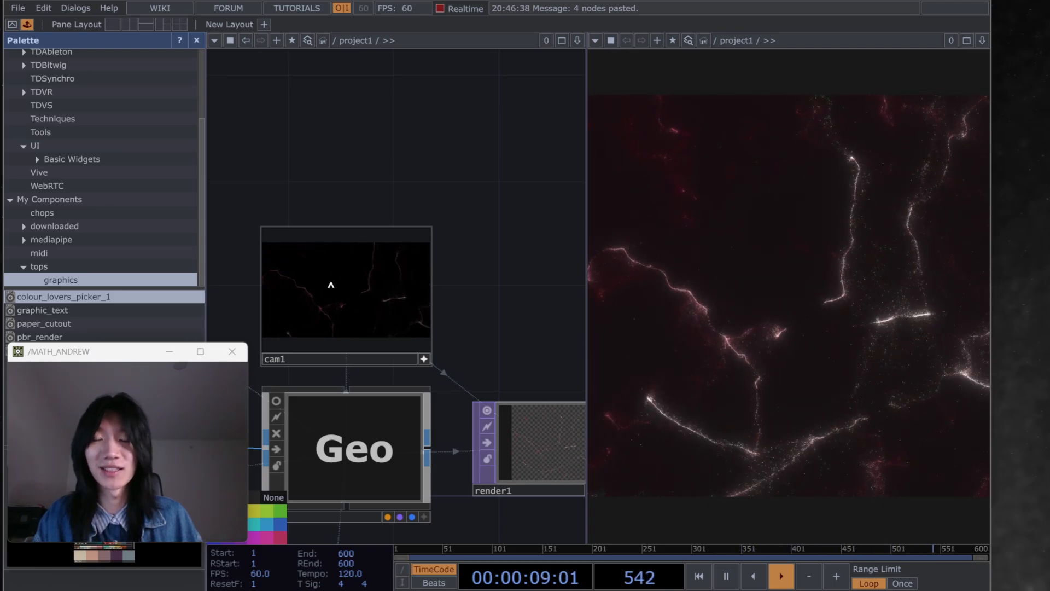
{"action": "scroll", "coordinate": [469, 316], "scroll_direction": "up", "scroll_amount": 5}
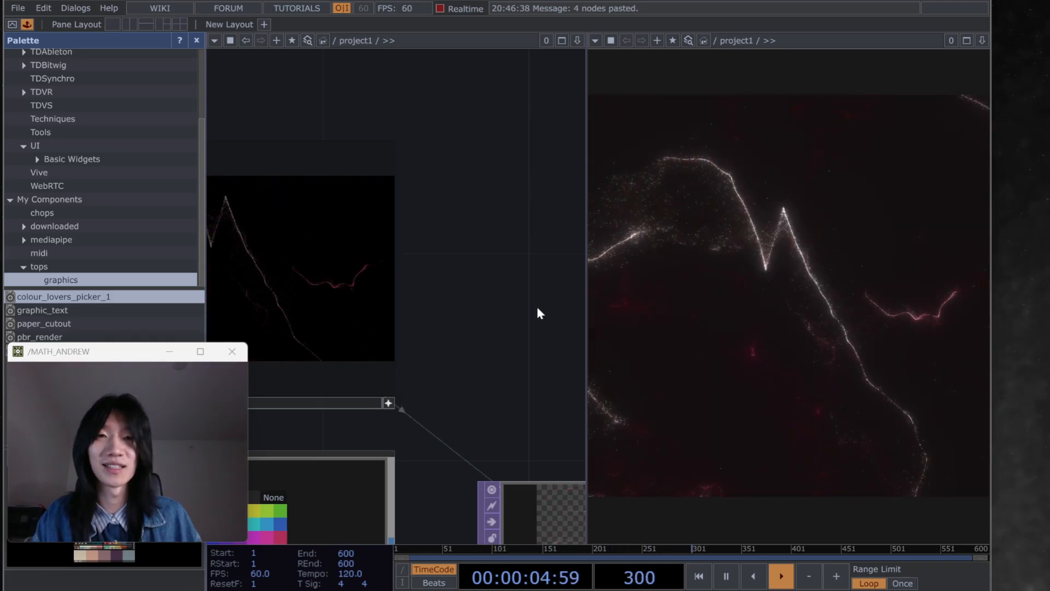
Step: Try the pale cream palette in colour_lovers_picker, and settle on the lime, orange, magenta, purple and blue palette for the particles
{"action": "scroll", "coordinate": [535, 308], "scroll_direction": "down", "scroll_amount": 5}
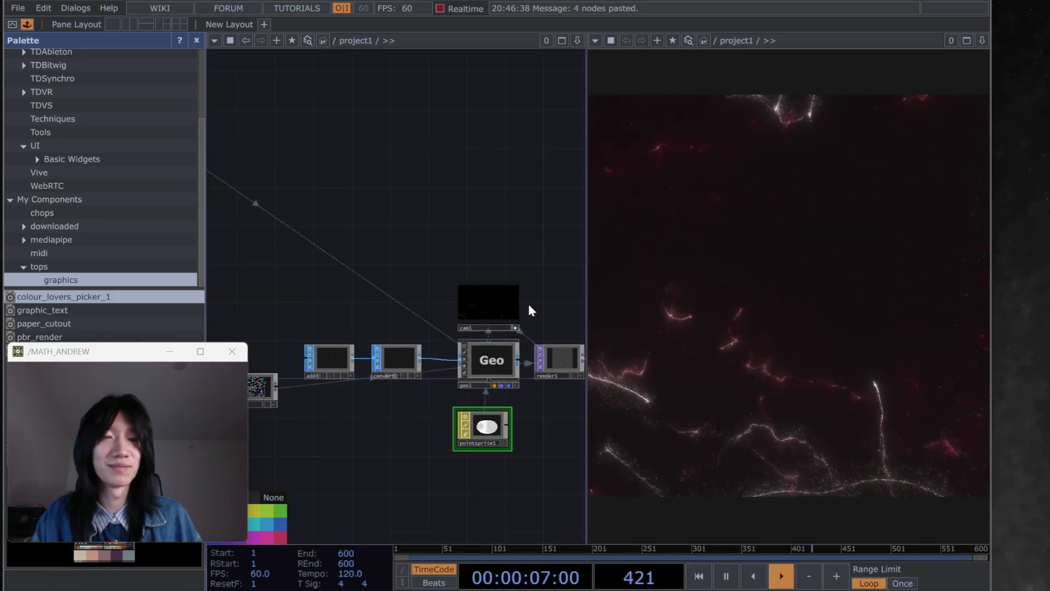
{"action": "left_click_drag", "start_coordinate": [389, 221], "coordinate": [473, 143]}
{"action": "scroll", "coordinate": [473, 142], "scroll_direction": "down", "scroll_amount": 2}
{"action": "left_click_drag", "start_coordinate": [317, 372], "coordinate": [426, 325]}
{"action": "left_click_drag", "start_coordinate": [322, 405], "coordinate": [487, 389]}
{"action": "left_click_drag", "start_coordinate": [284, 391], "coordinate": [478, 387]}
{"action": "left_click_drag", "start_coordinate": [350, 391], "coordinate": [480, 387]}
{"action": "scroll", "coordinate": [481, 386], "scroll_direction": "down", "scroll_amount": 3}
{"action": "scroll", "coordinate": [514, 233], "scroll_direction": "up", "scroll_amount": 2}
{"action": "left_click_drag", "start_coordinate": [574, 214], "coordinate": [462, 322]}
{"action": "scroll", "coordinate": [462, 323], "scroll_direction": "up", "scroll_amount": 4}
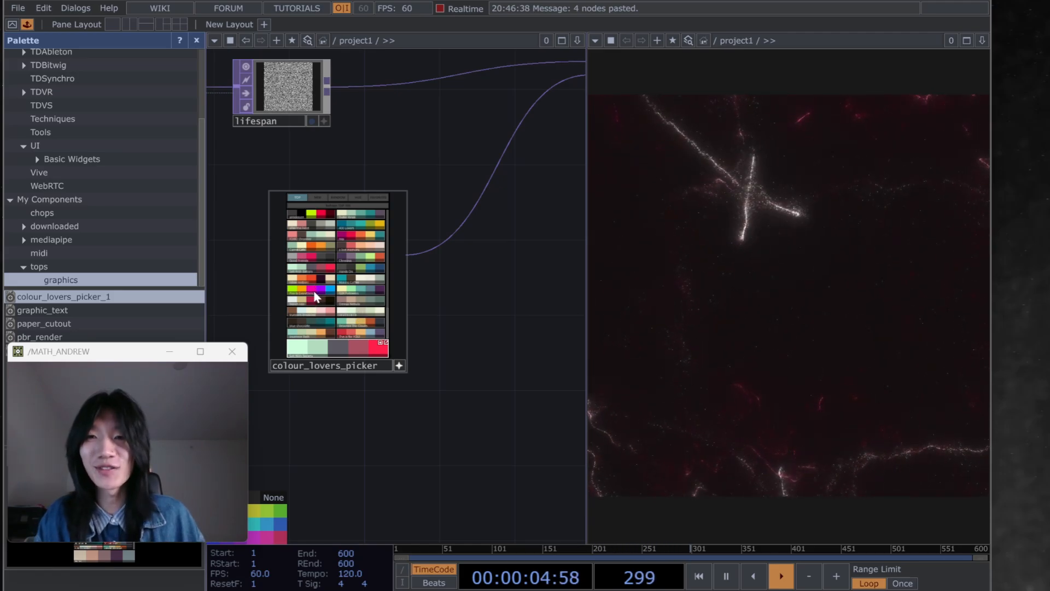
{"action": "left_click", "coordinate": [368, 312]}
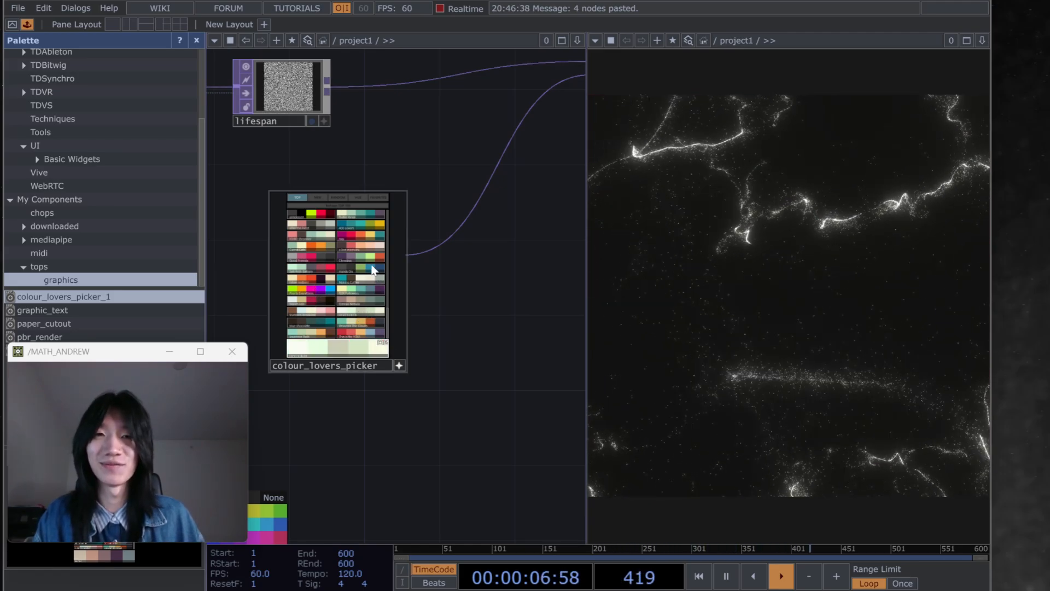
{"action": "left_click_drag", "start_coordinate": [478, 330], "coordinate": [452, 330]}
{"action": "left_click", "coordinate": [282, 291]}
Step: Readjust the cam1 camera's distance from the recoloured particles
{"action": "scroll", "coordinate": [485, 393], "scroll_direction": "down", "scroll_amount": 3}
{"action": "left_click_drag", "start_coordinate": [486, 395], "coordinate": [386, 319]}
{"action": "scroll", "coordinate": [407, 335], "scroll_direction": "down", "scroll_amount": 3}
{"action": "left_click_drag", "start_coordinate": [517, 350], "coordinate": [391, 318]}
{"action": "left_click_drag", "start_coordinate": [572, 329], "coordinate": [458, 285]}
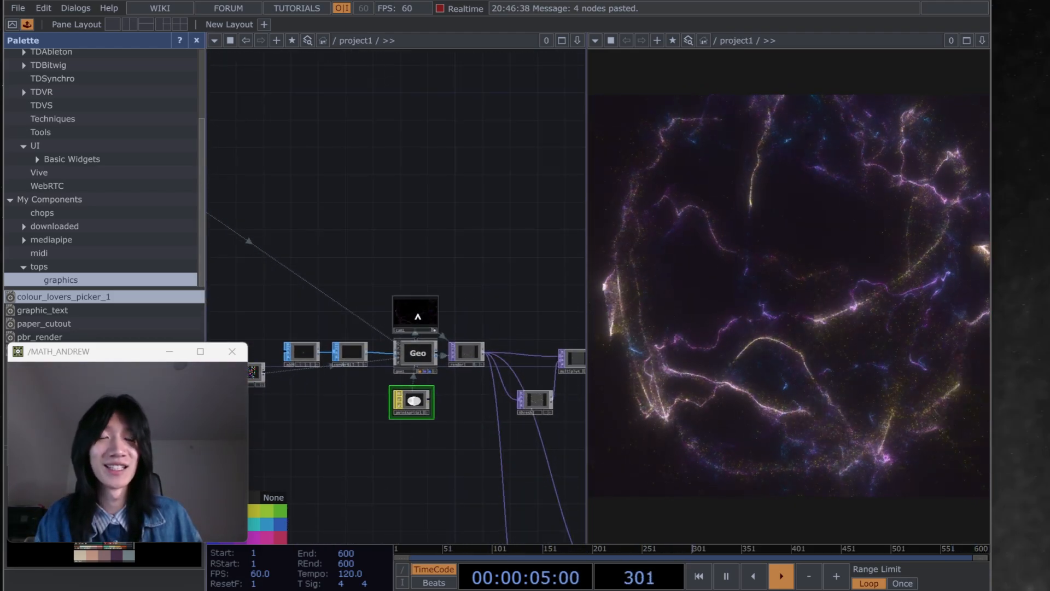
{"action": "scroll", "coordinate": [536, 300], "scroll_direction": "down", "scroll_amount": 5}
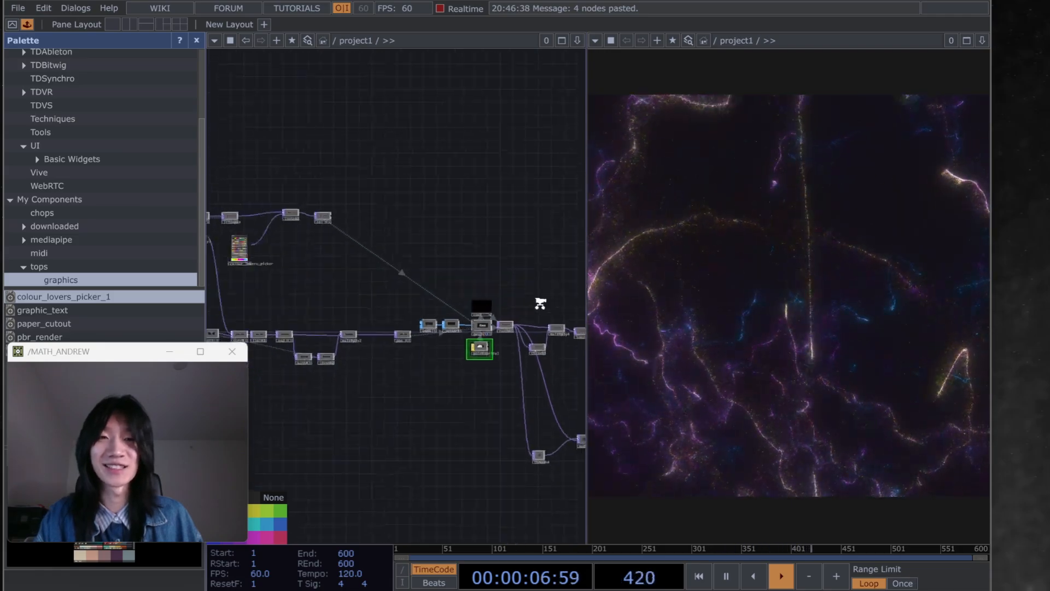